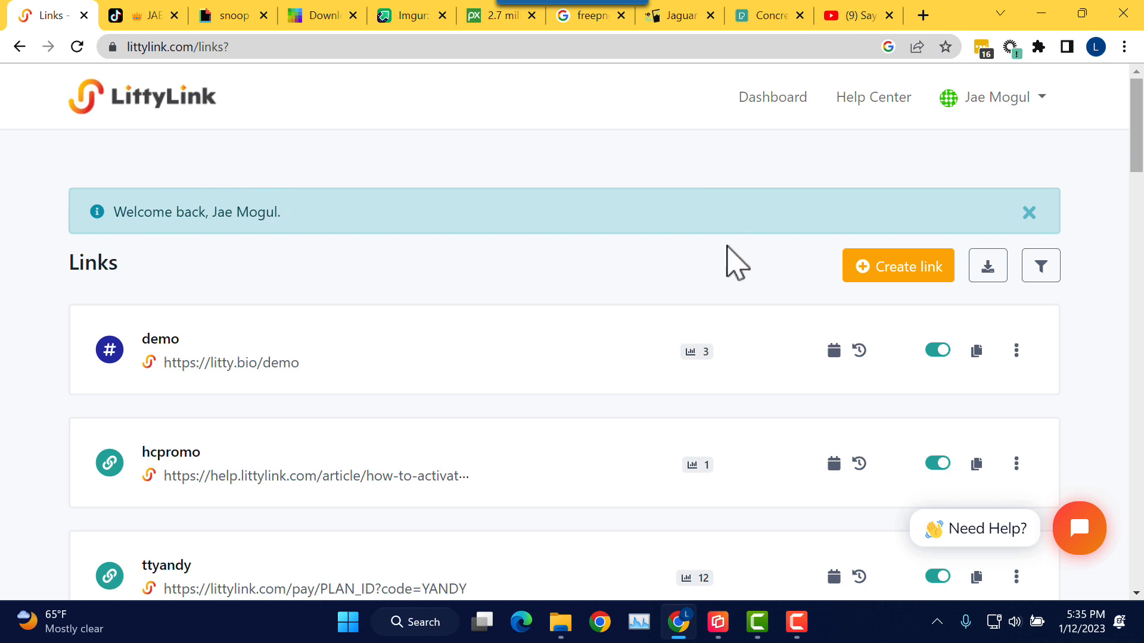
# Step: Start a new Biolink page from the Create link menu
pyautogui.click(920, 272)
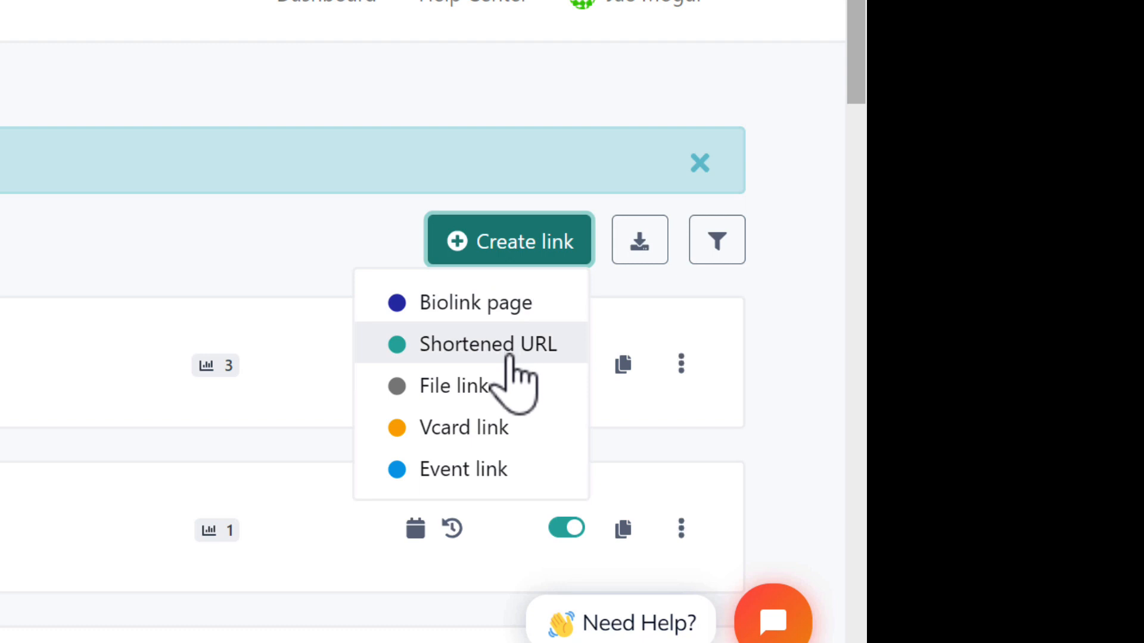
pyautogui.click(547, 306)
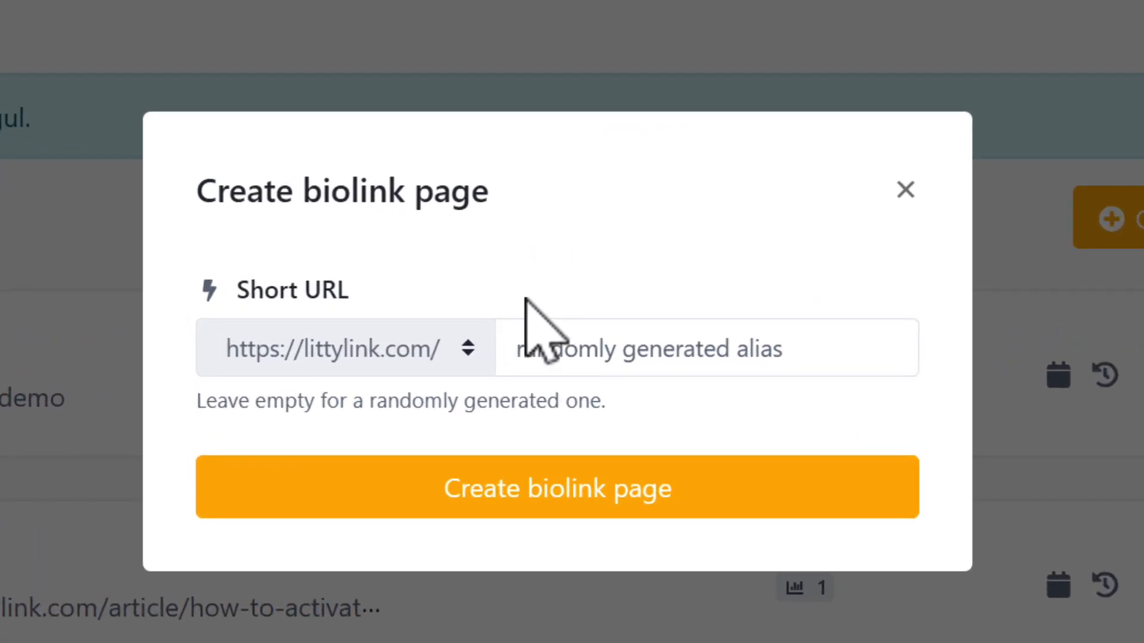
pyautogui.click(472, 347)
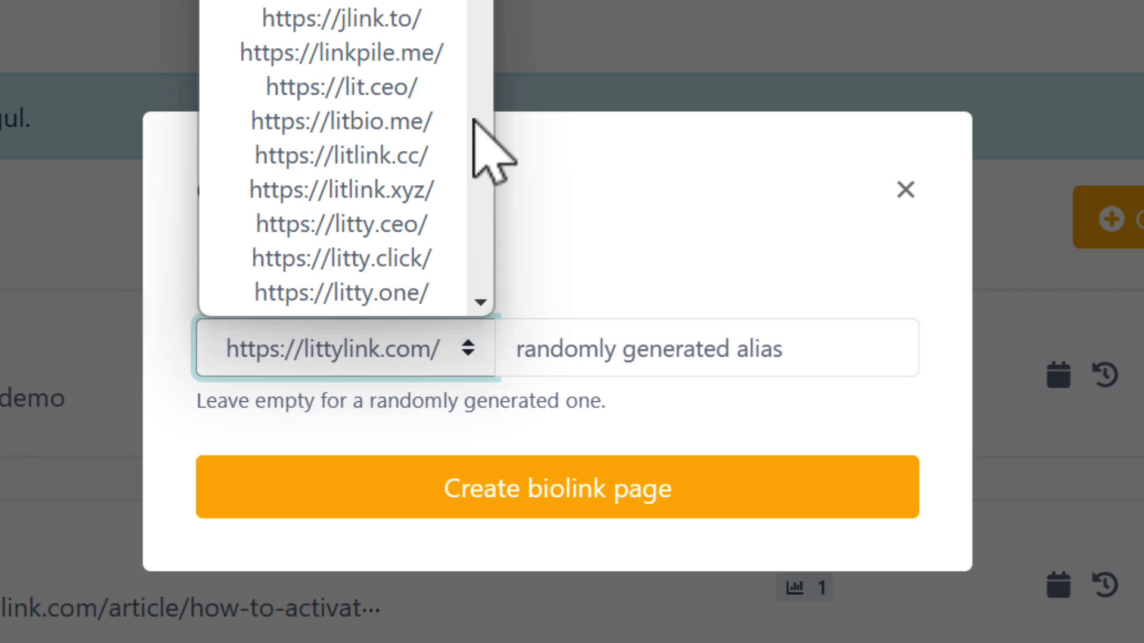
pyautogui.moveTo(481, 3)
pyautogui.mouseDown()
pyautogui.moveTo(485, 260)
pyautogui.moveTo(503, 107)
pyautogui.moveTo(490, 0)
pyautogui.mouseUp()
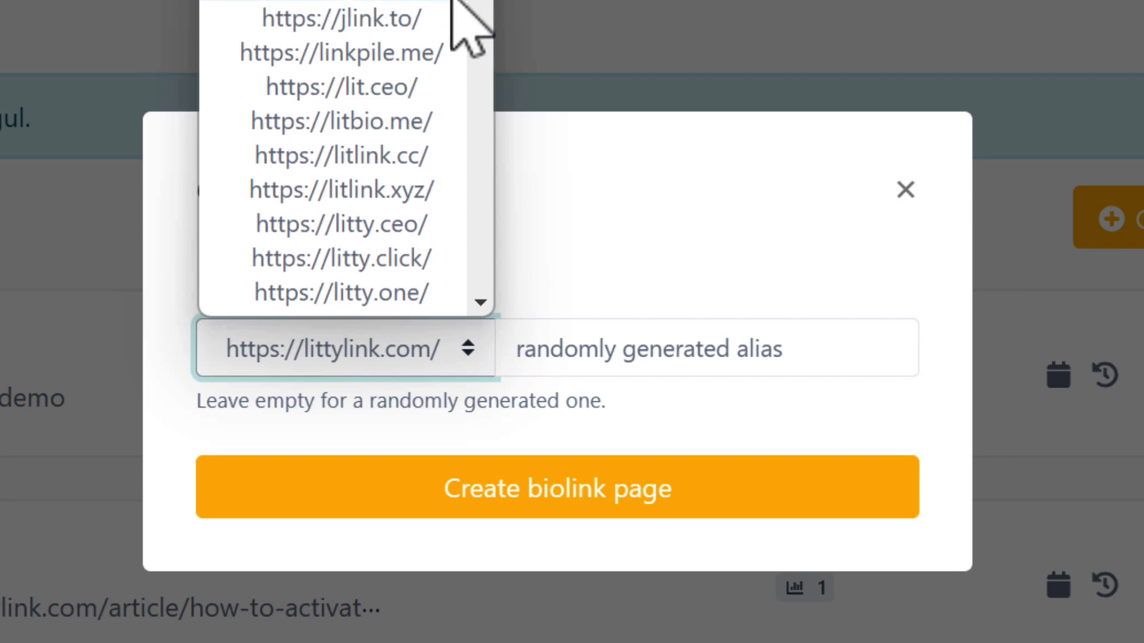
pyautogui.moveTo(485, 1); pyautogui.dragTo(463, 275)
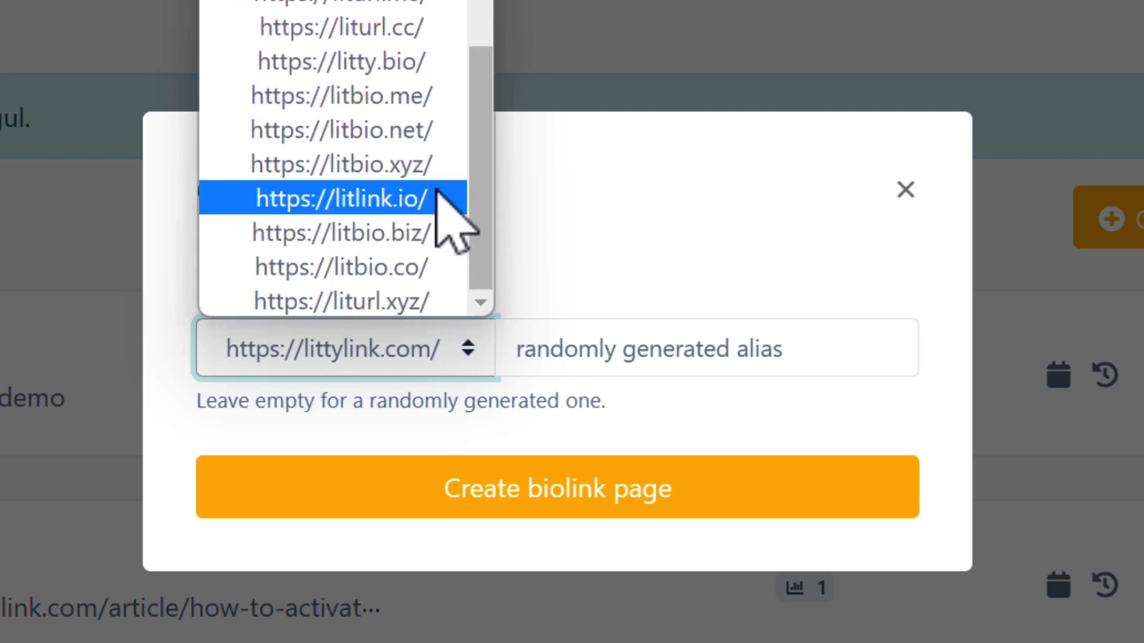
pyautogui.click(395, 65)
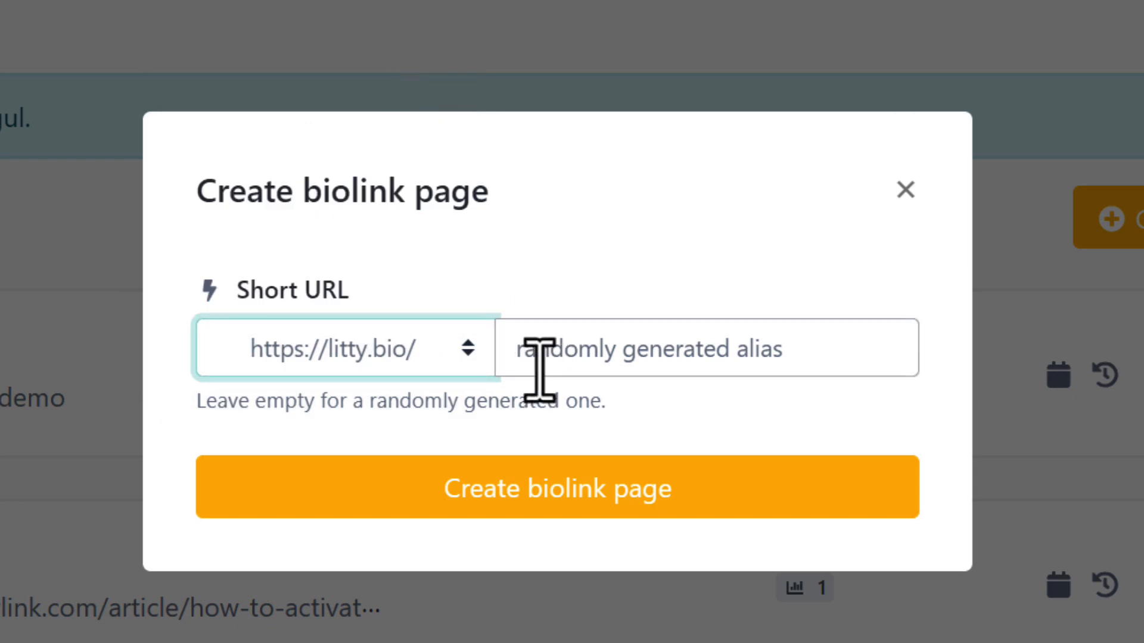
# Step: Enter 'tom' as the page alias, replacing the drafted text
pyautogui.click(592, 360)
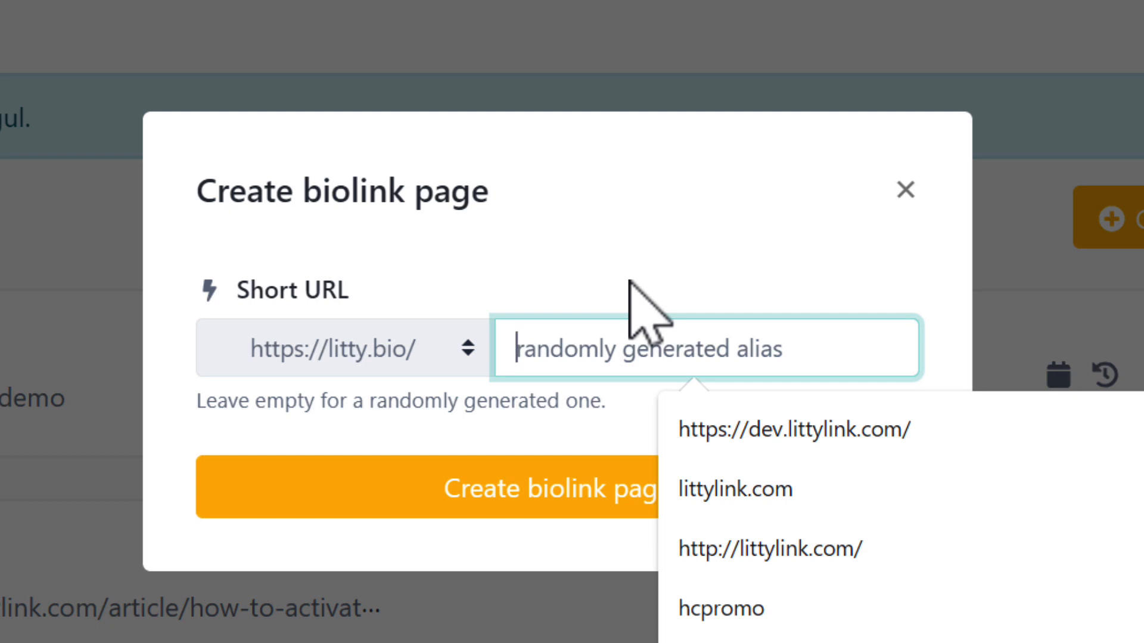
pyautogui.write('jae')
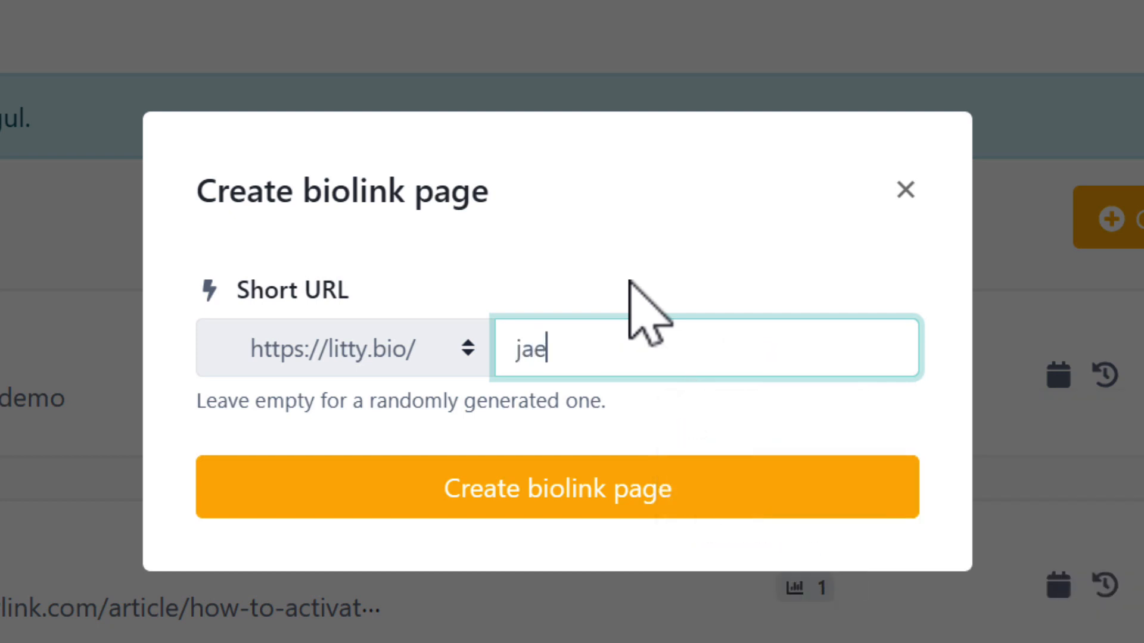
pyautogui.write('mogul')
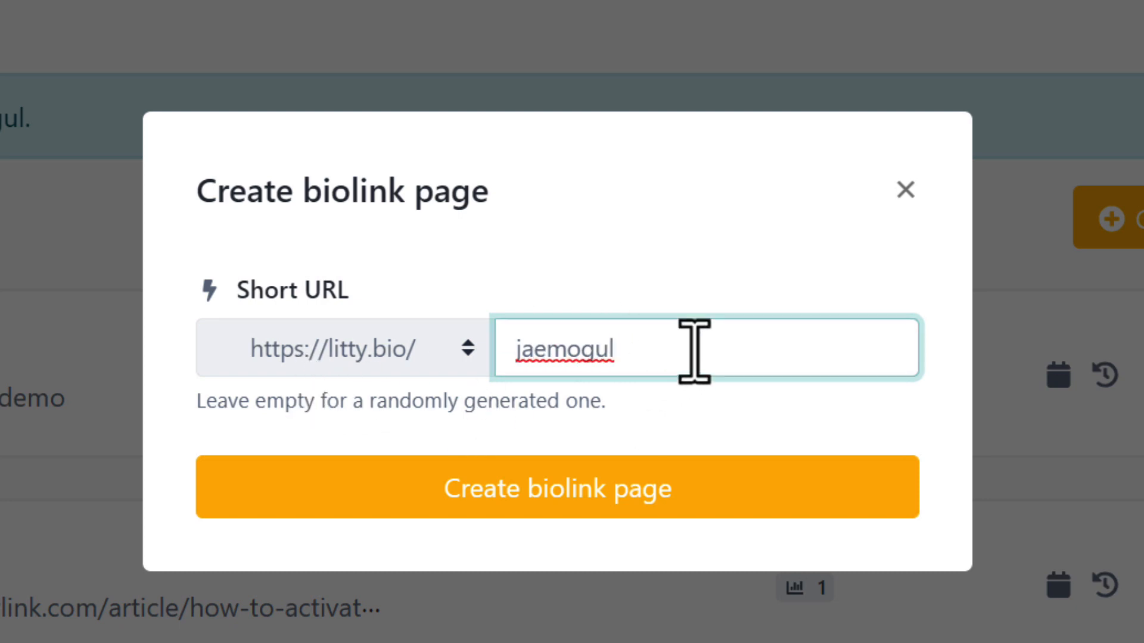
pyautogui.press('BackSpace')
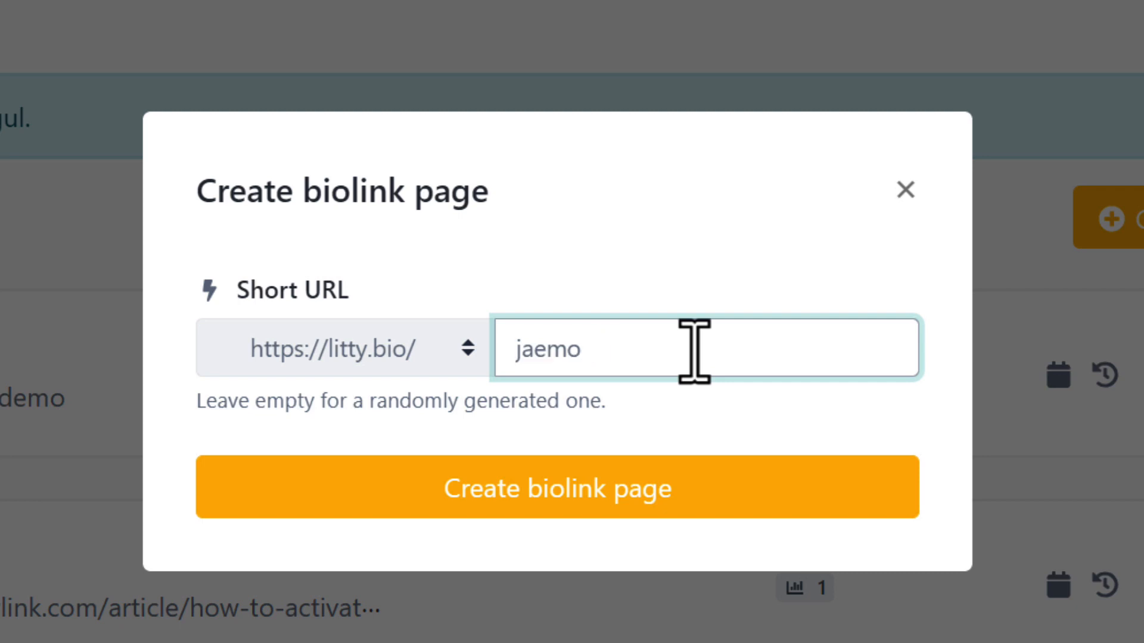
pyautogui.press('BackSpace')
pyautogui.press('BackSpace')
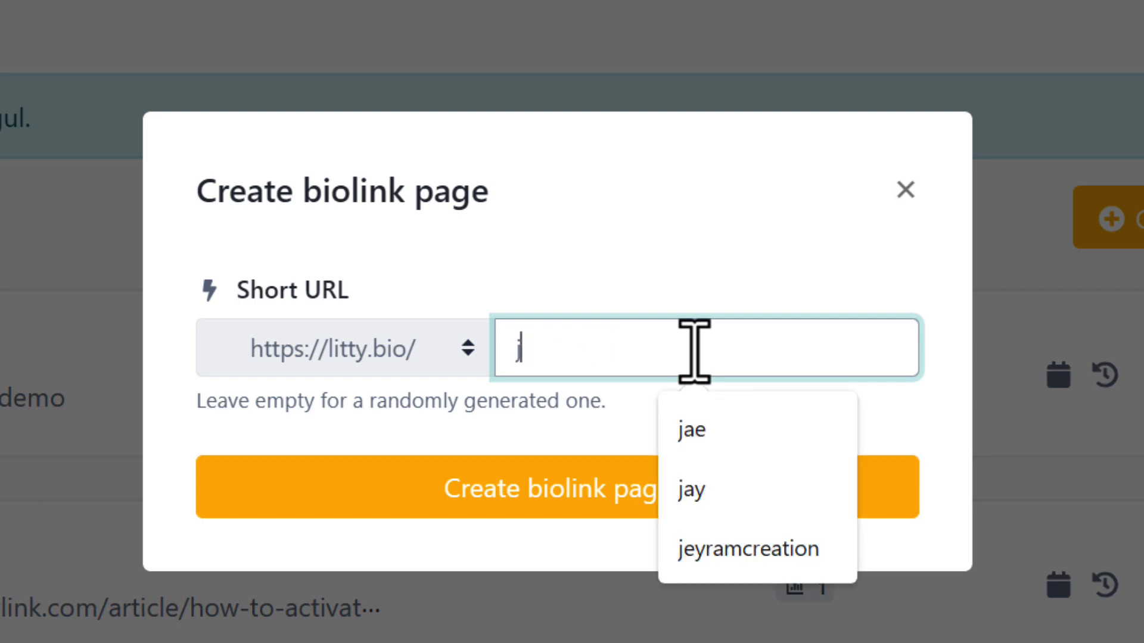
pyautogui.press('BackSpace')
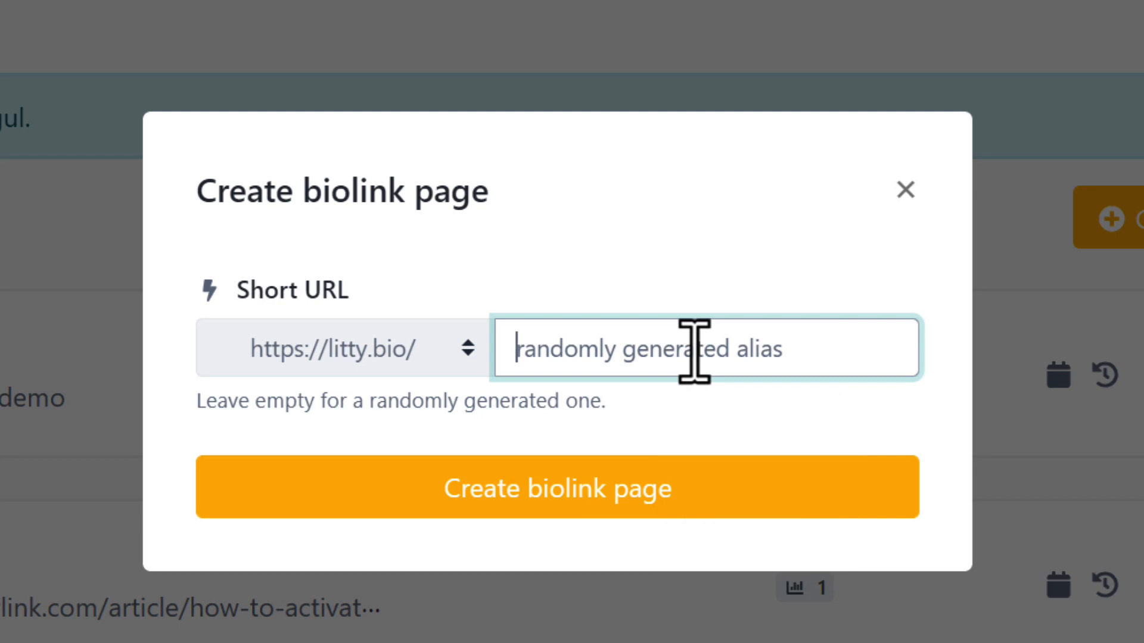
pyautogui.write('tom')
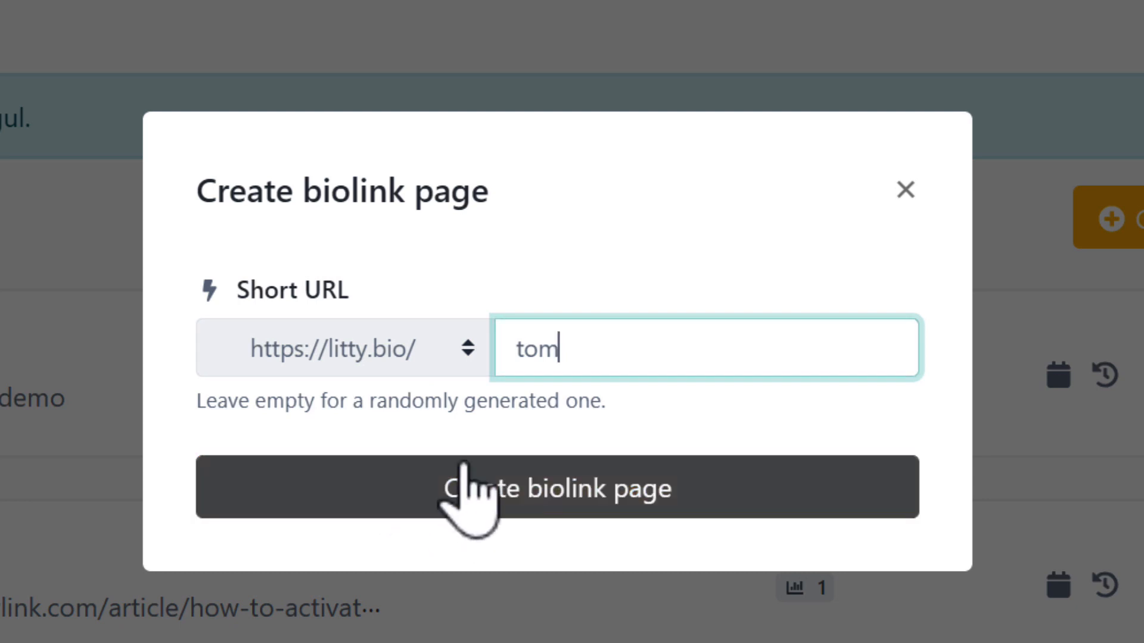
# Step: Recheck the domain list and close it with litty.bio still selected
pyautogui.click(430, 346)
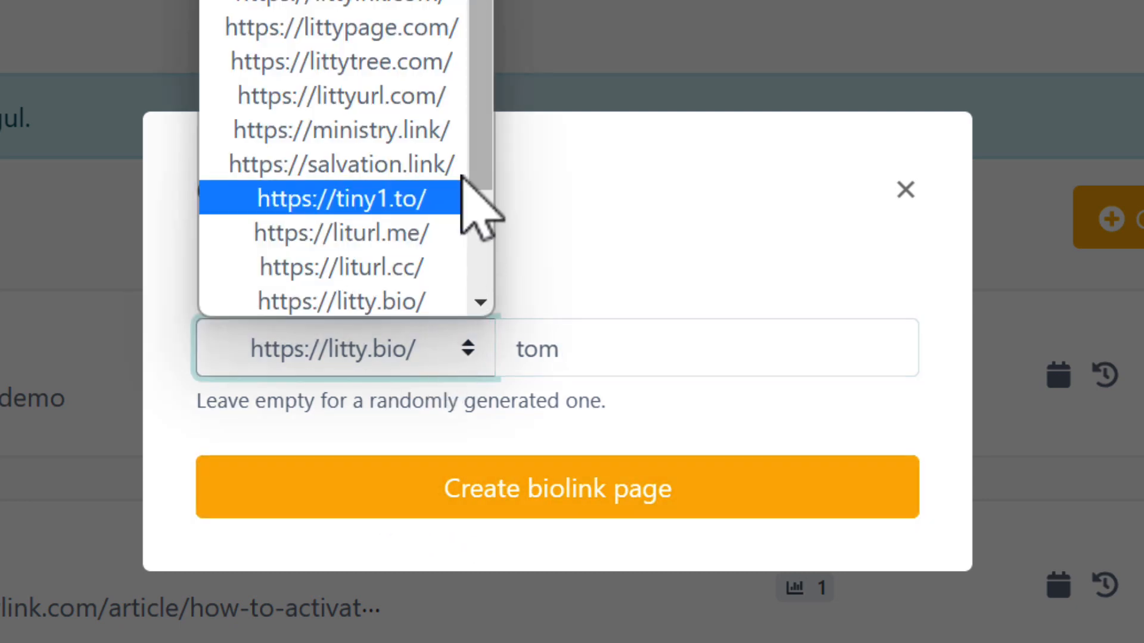
pyautogui.moveTo(490, 134); pyautogui.dragTo(490, 0)
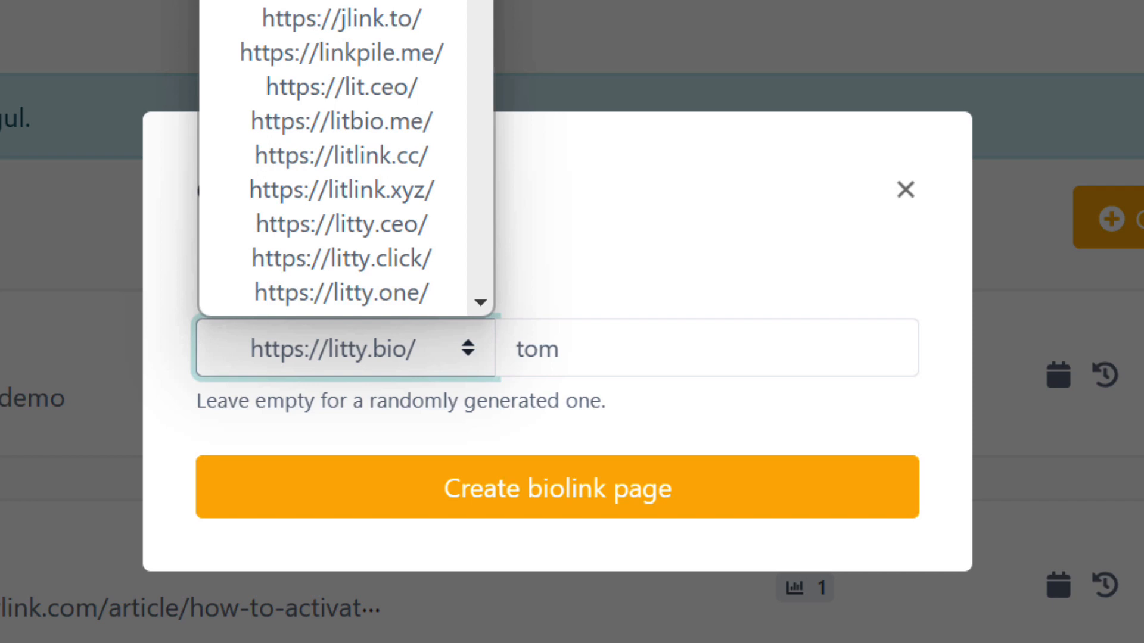
pyautogui.moveTo(490, 0); pyautogui.dragTo(499, 210)
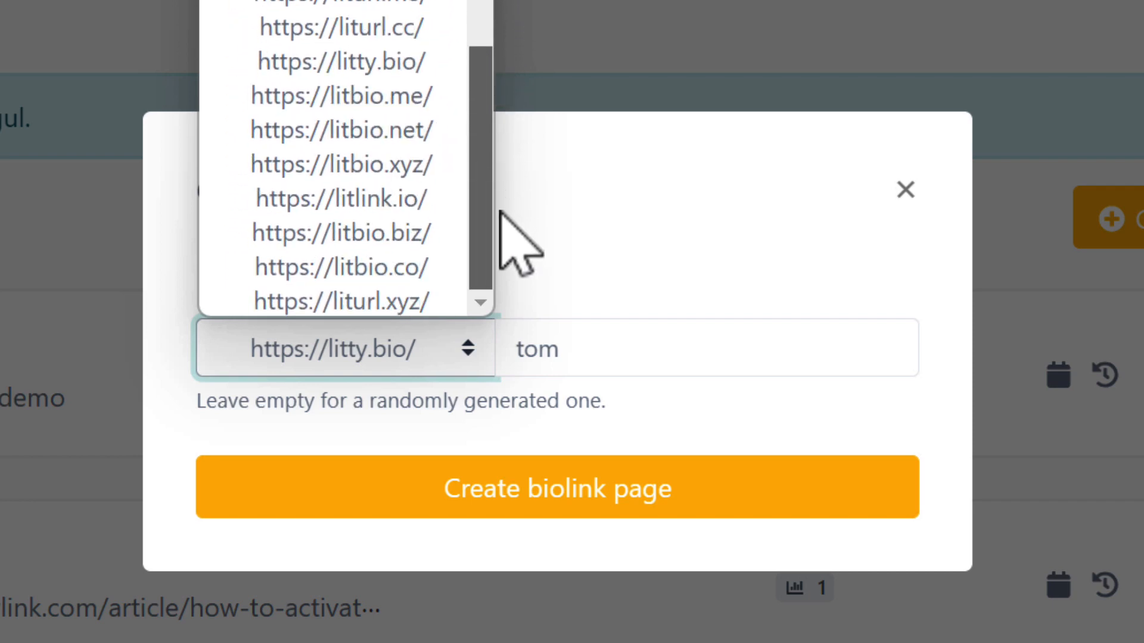
pyautogui.scroll(5, 499, 210)
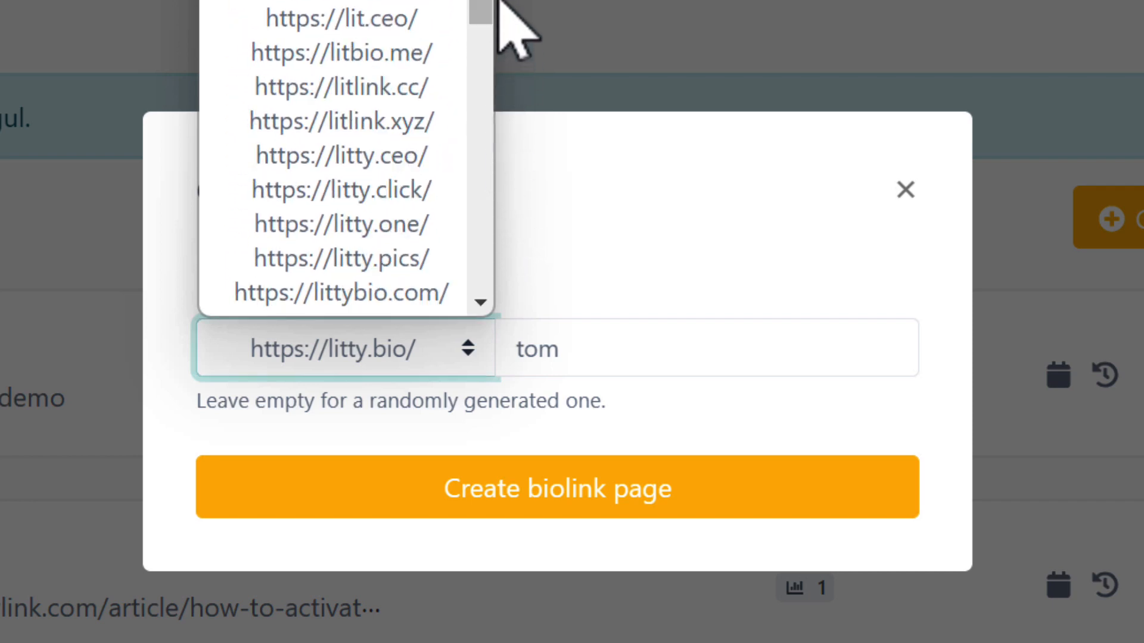
pyautogui.moveTo(484, 21); pyautogui.dragTo(484, 245)
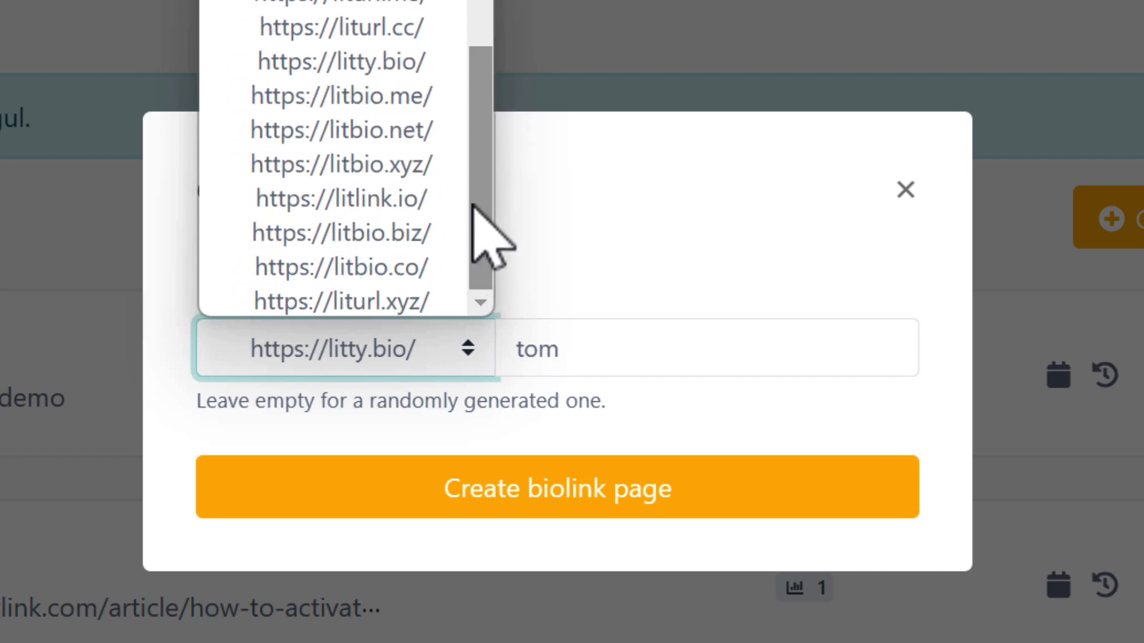
pyautogui.moveTo(479, 212); pyautogui.dragTo(475, 89)
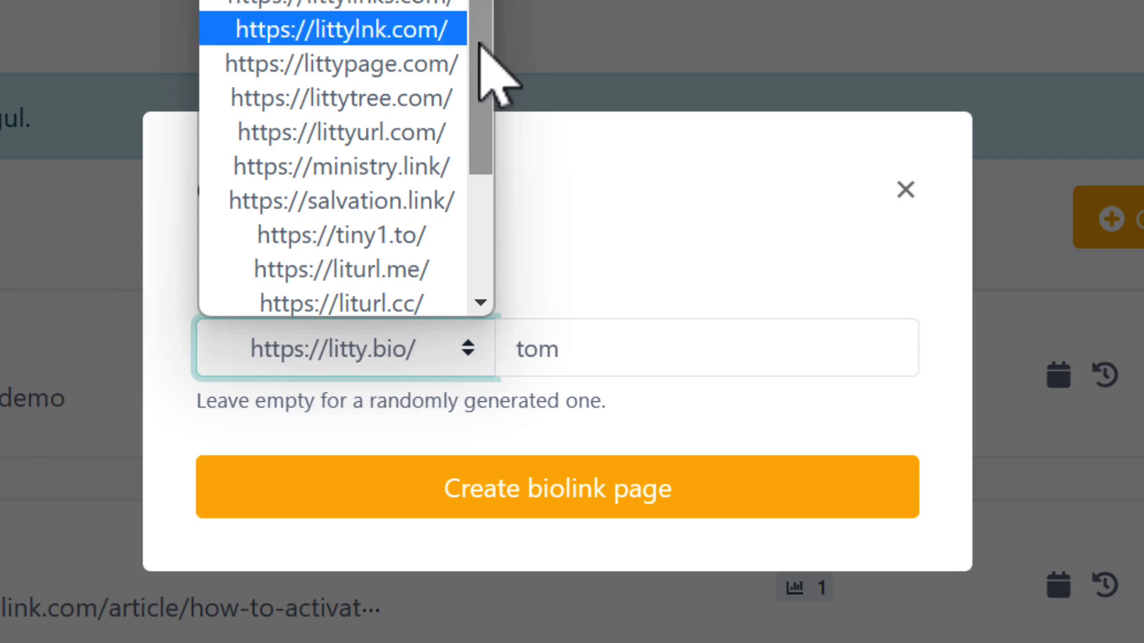
pyautogui.moveTo(482, 46); pyautogui.dragTo(475, 123)
pyautogui.click(417, 156)
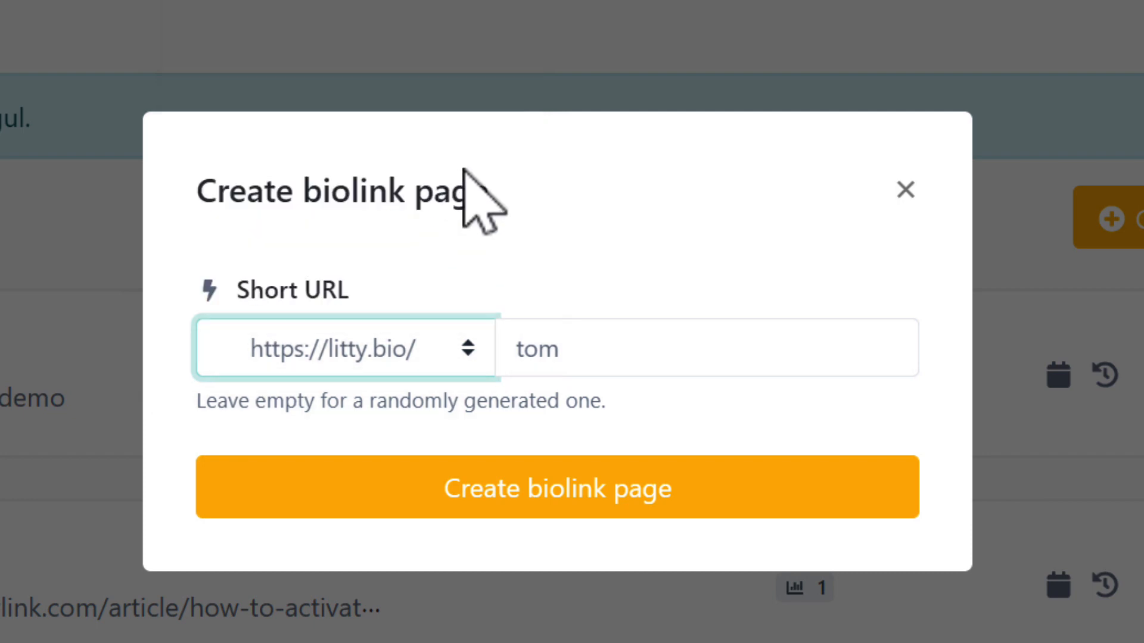
pyautogui.click(579, 506)
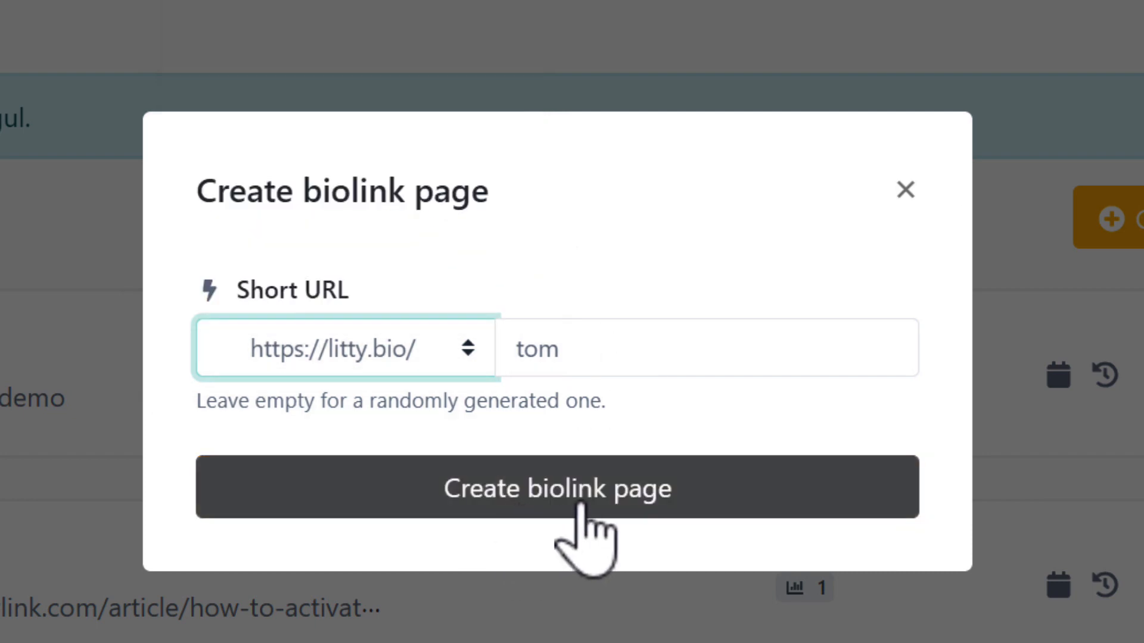
pyautogui.click(581, 505)
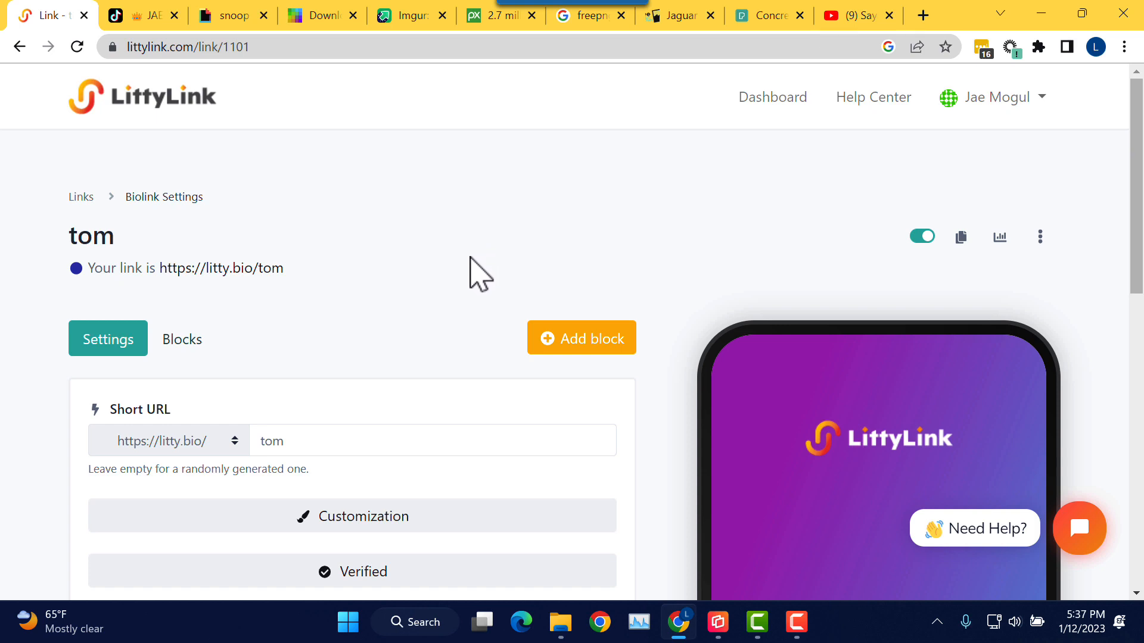
pyautogui.scroll(-1, 467, 274)
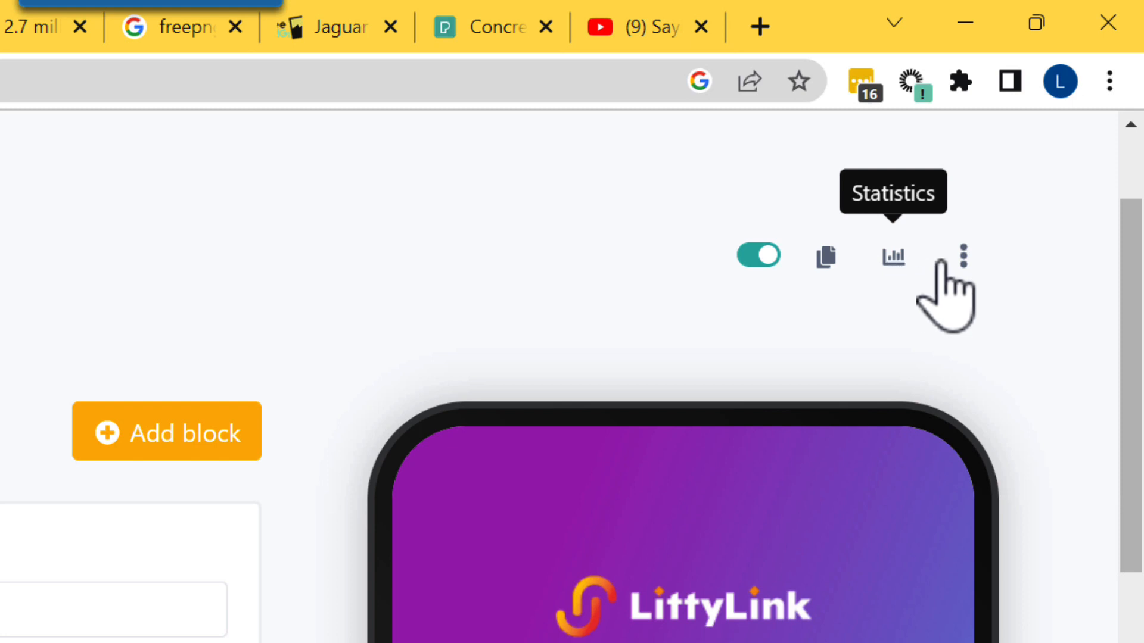
pyautogui.click(964, 260)
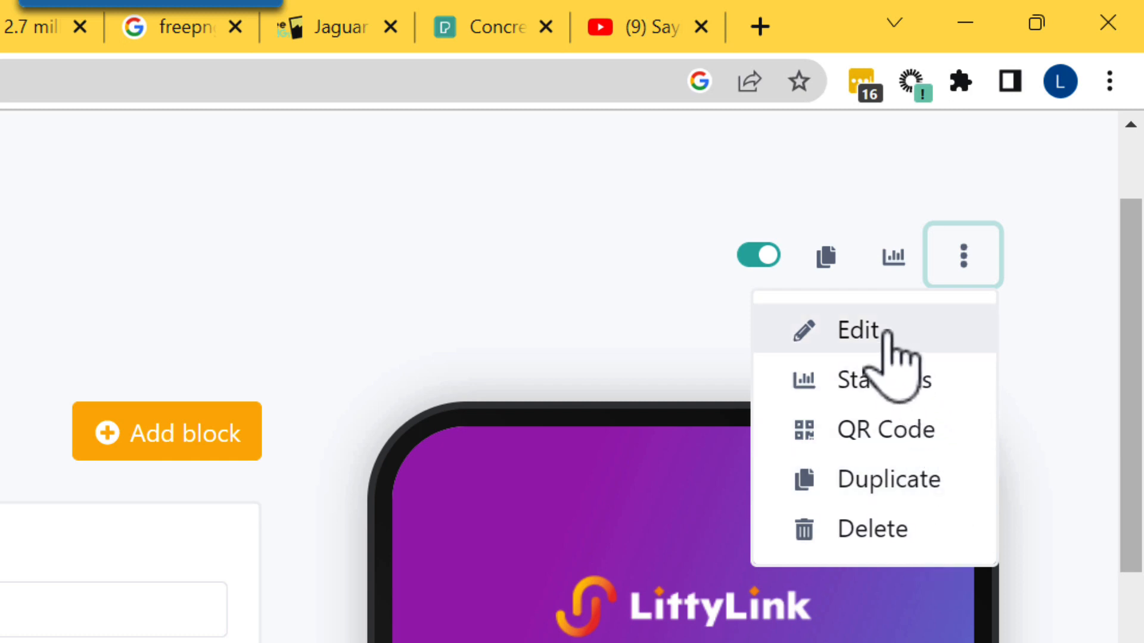
pyautogui.click(409, 294)
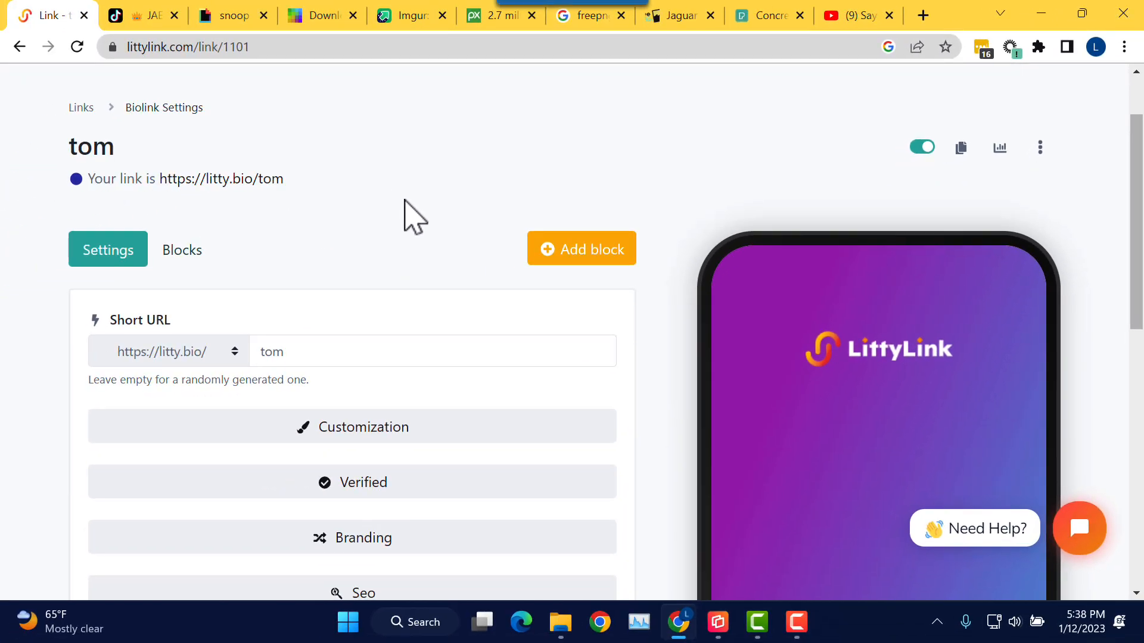
pyautogui.scroll(-2, 411, 216)
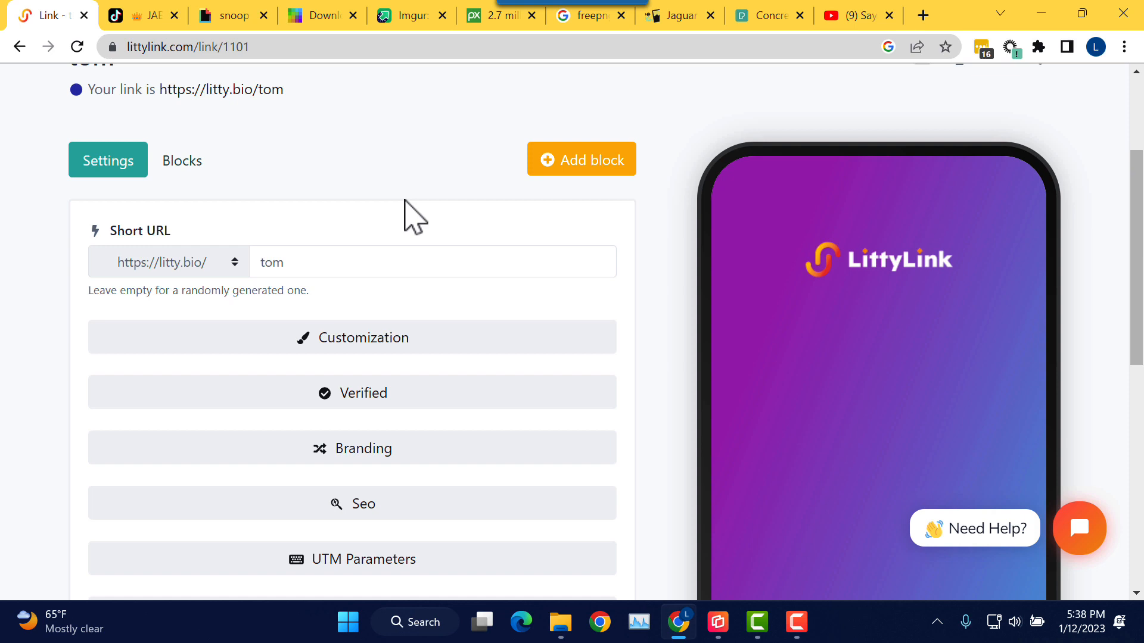
pyautogui.scroll(-1, 411, 216)
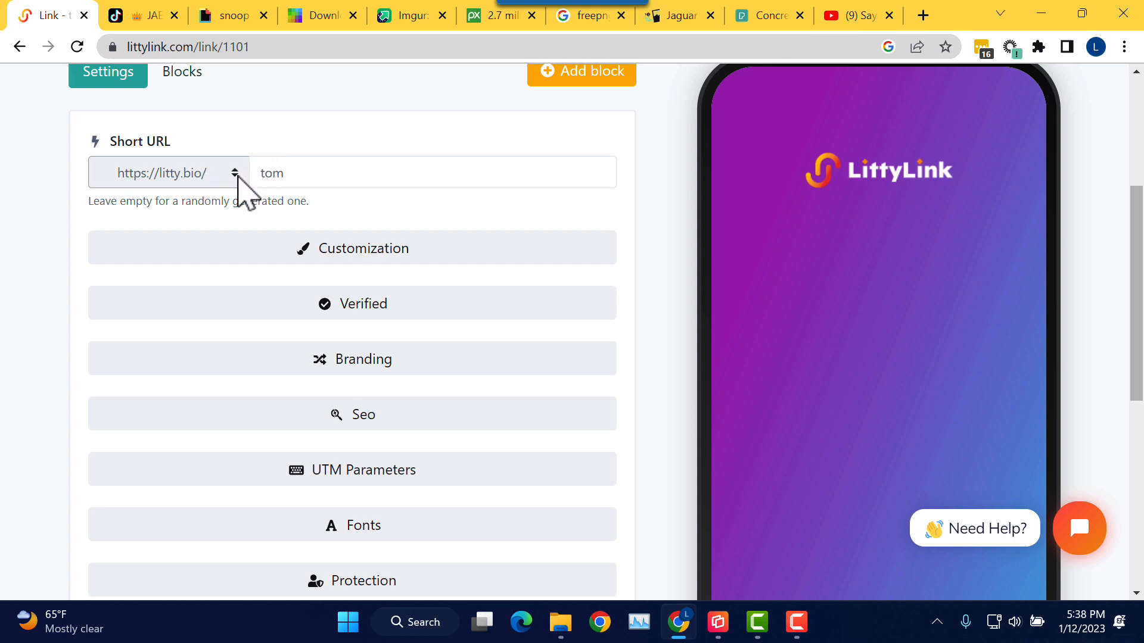
pyautogui.moveTo(325, 171); pyautogui.dragTo(261, 174)
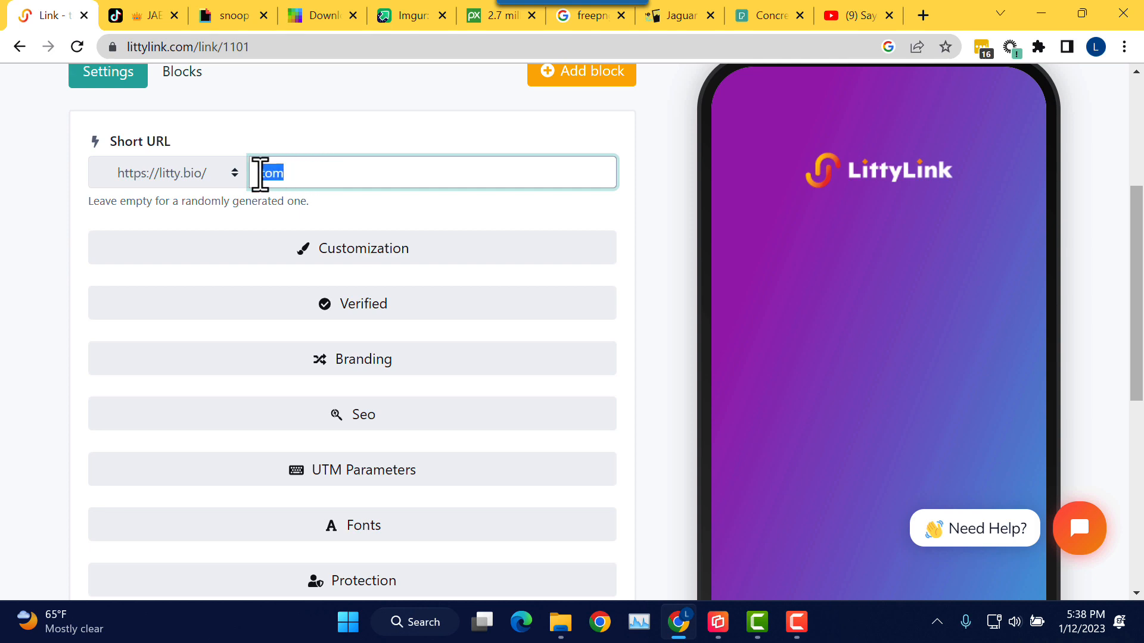
pyautogui.click(234, 173)
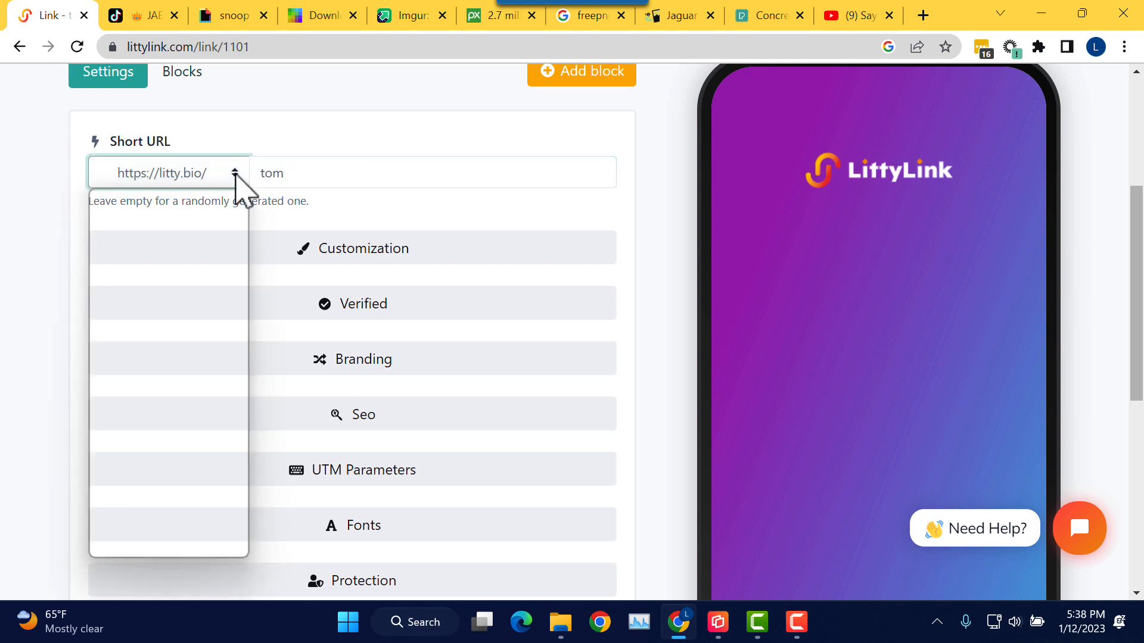
pyautogui.scroll(4, 241, 244)
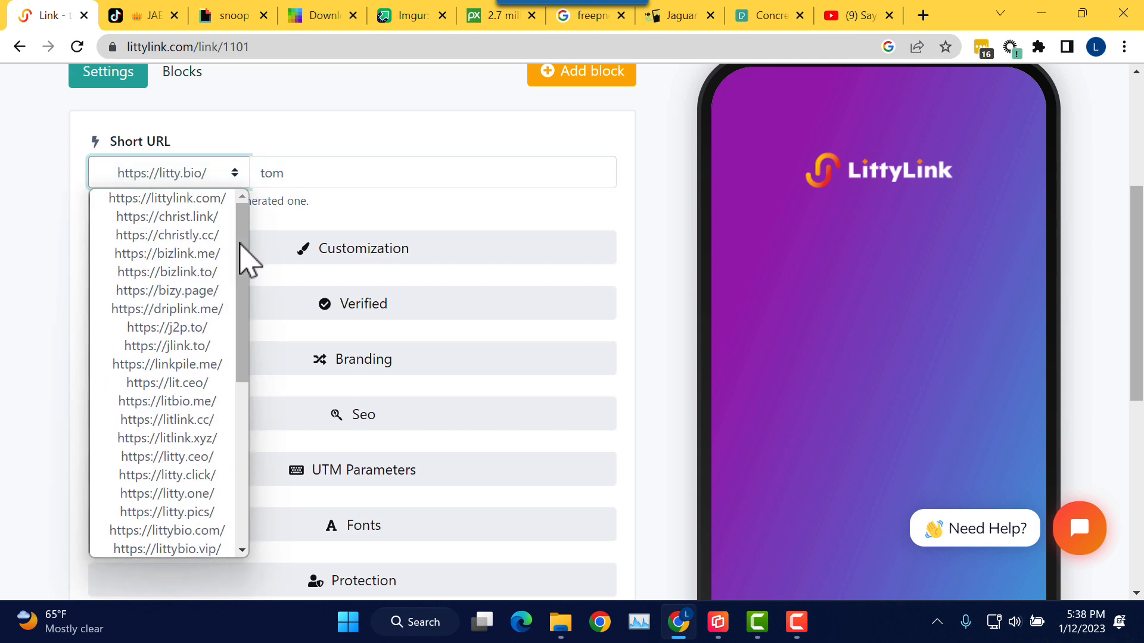
pyautogui.moveTo(241, 230); pyautogui.dragTo(246, 372)
pyautogui.click(275, 125)
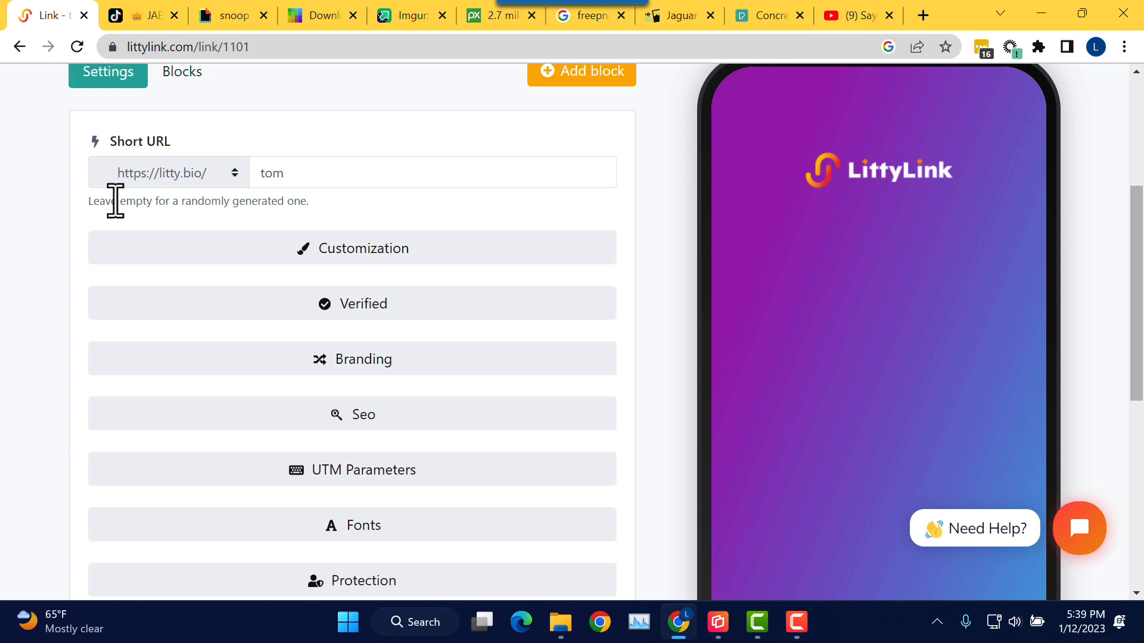
pyautogui.scroll(2, 268, 181)
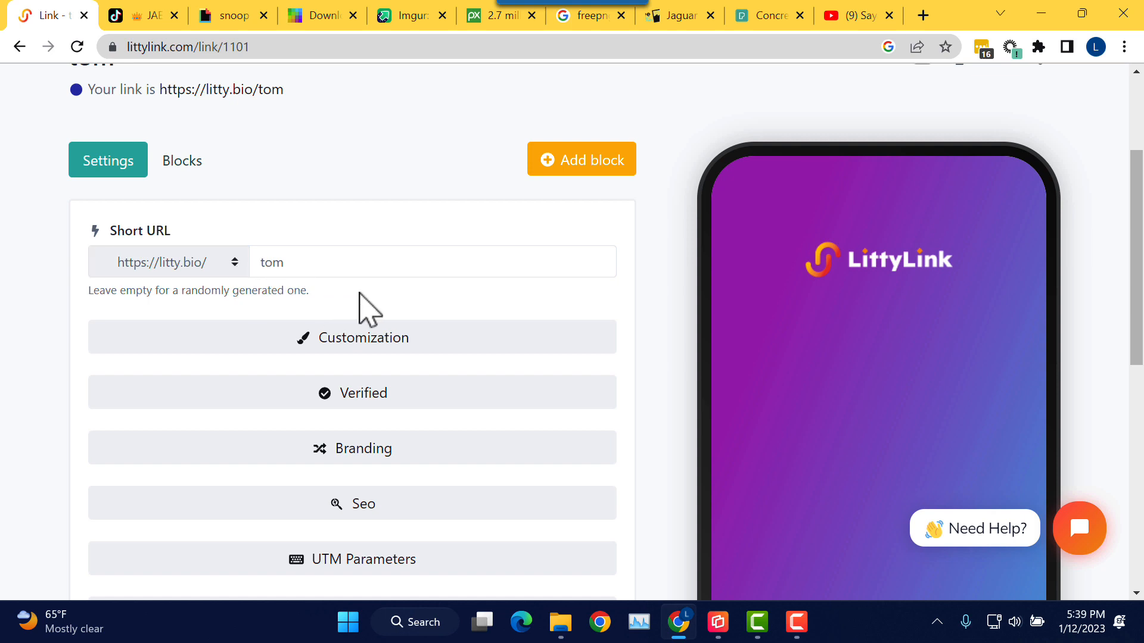
pyautogui.scroll(-1, 360, 307)
pyautogui.scroll(-1, 351, 289)
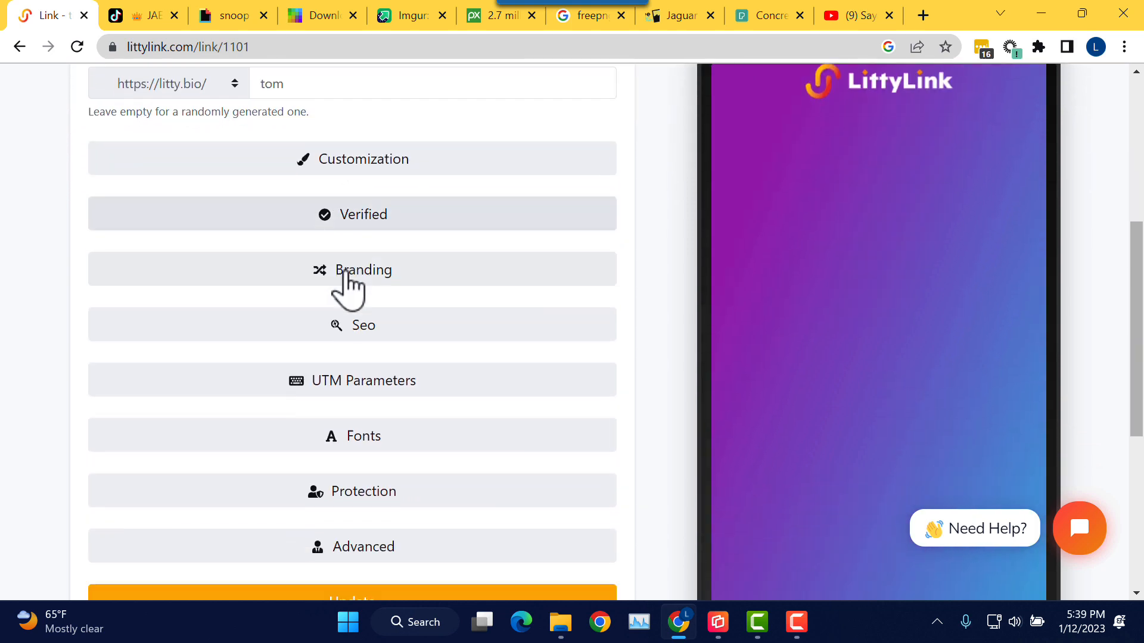
# Step: Expand Customization and try several simple gradients, ending on the blue one
pyautogui.click(390, 184)
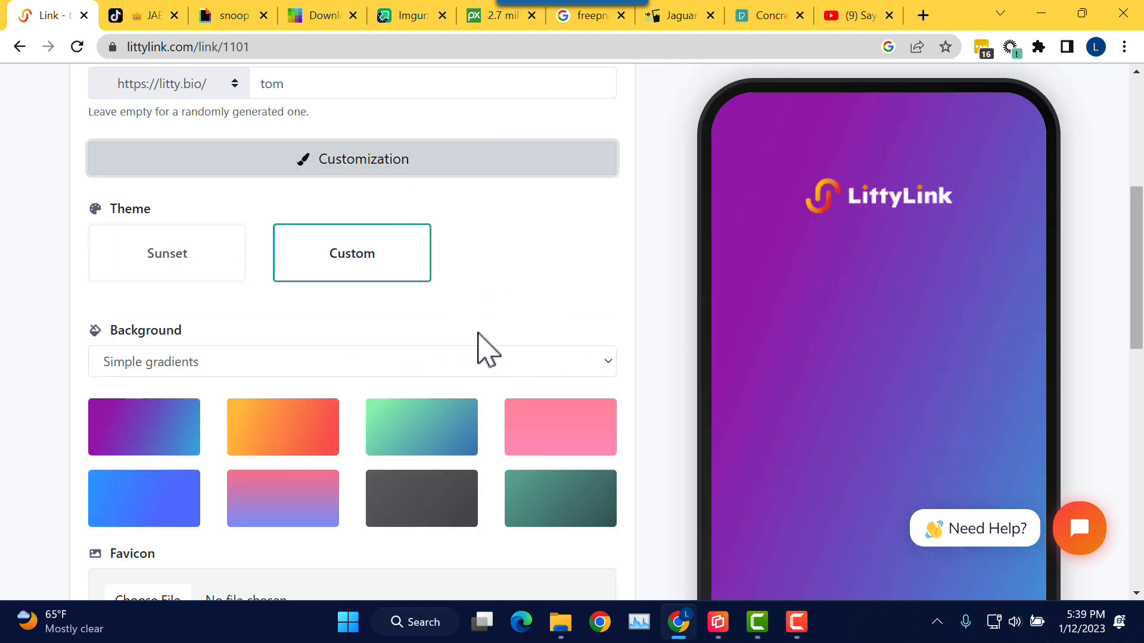
pyautogui.click(269, 435)
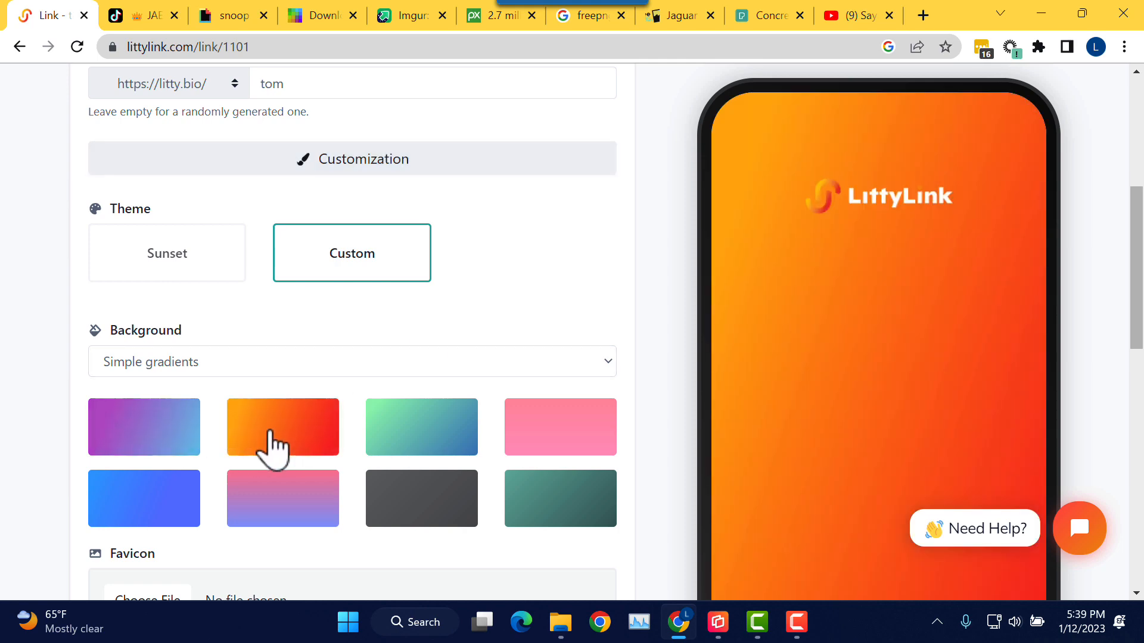
pyautogui.click(428, 456)
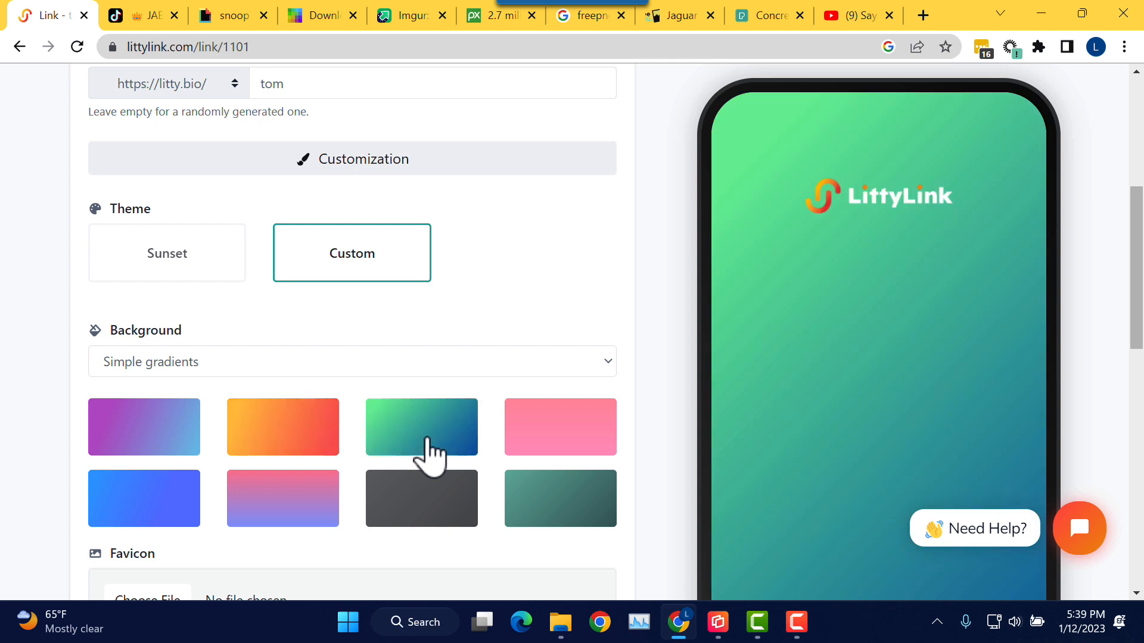
pyautogui.click(543, 452)
pyautogui.click(432, 500)
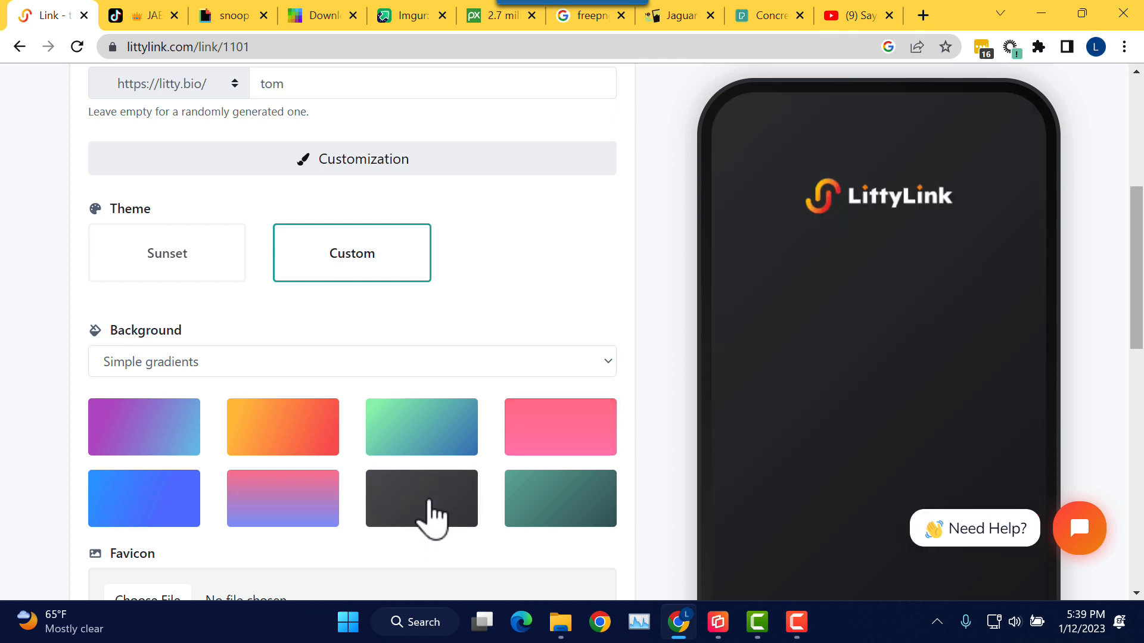
pyautogui.click(553, 522)
pyautogui.click(300, 518)
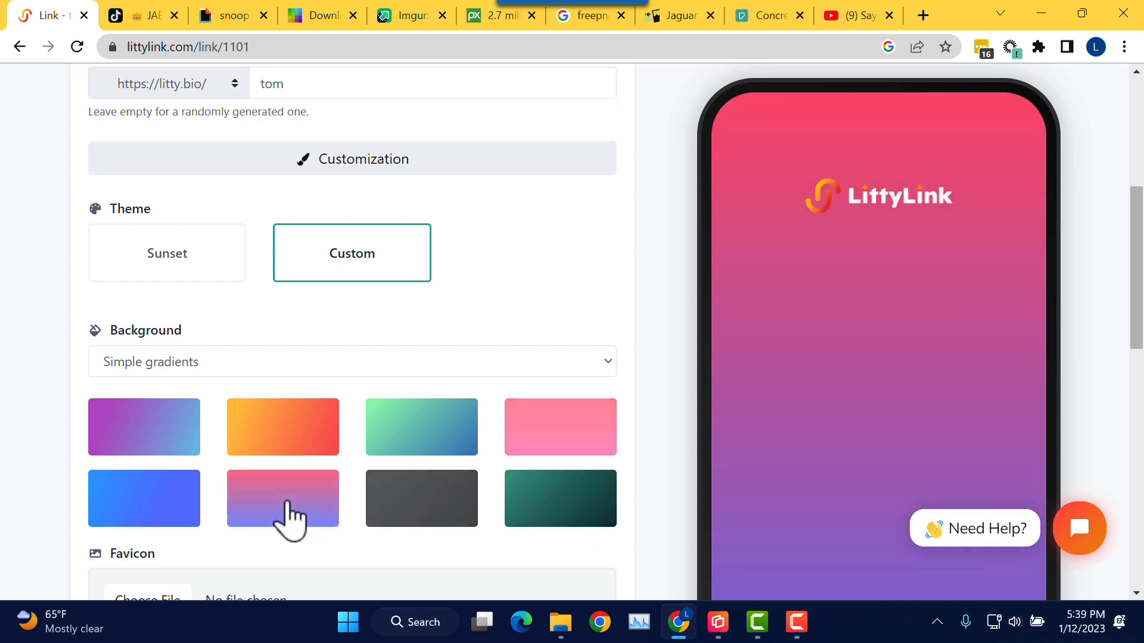
pyautogui.click(181, 515)
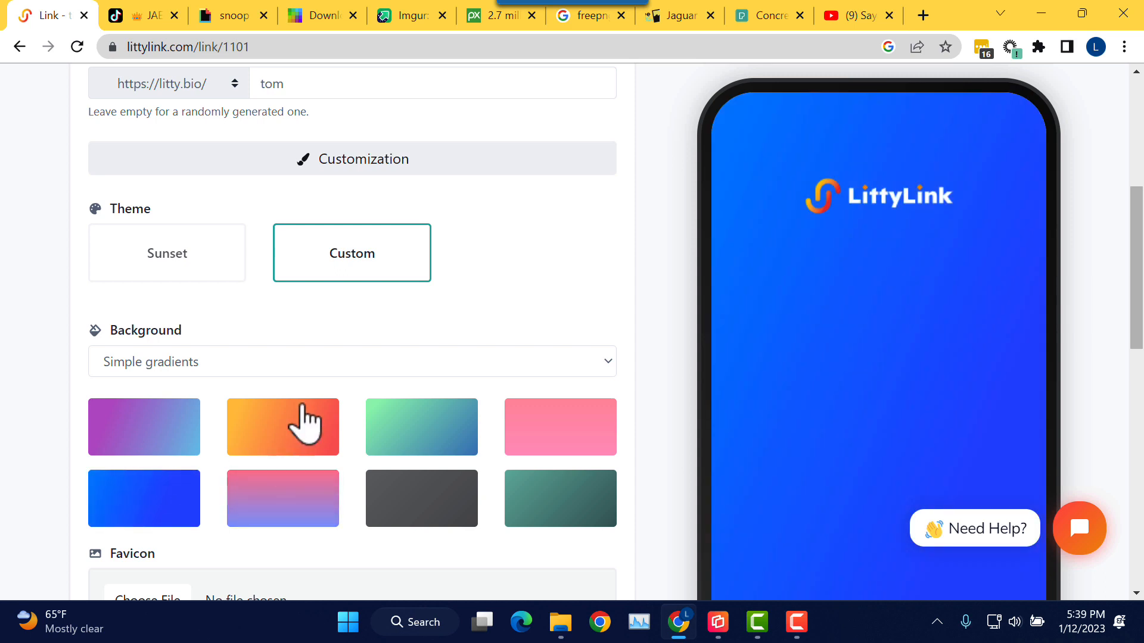
# Step: Set the background type to Abstract gradients
pyautogui.scroll(-1, 451, 343)
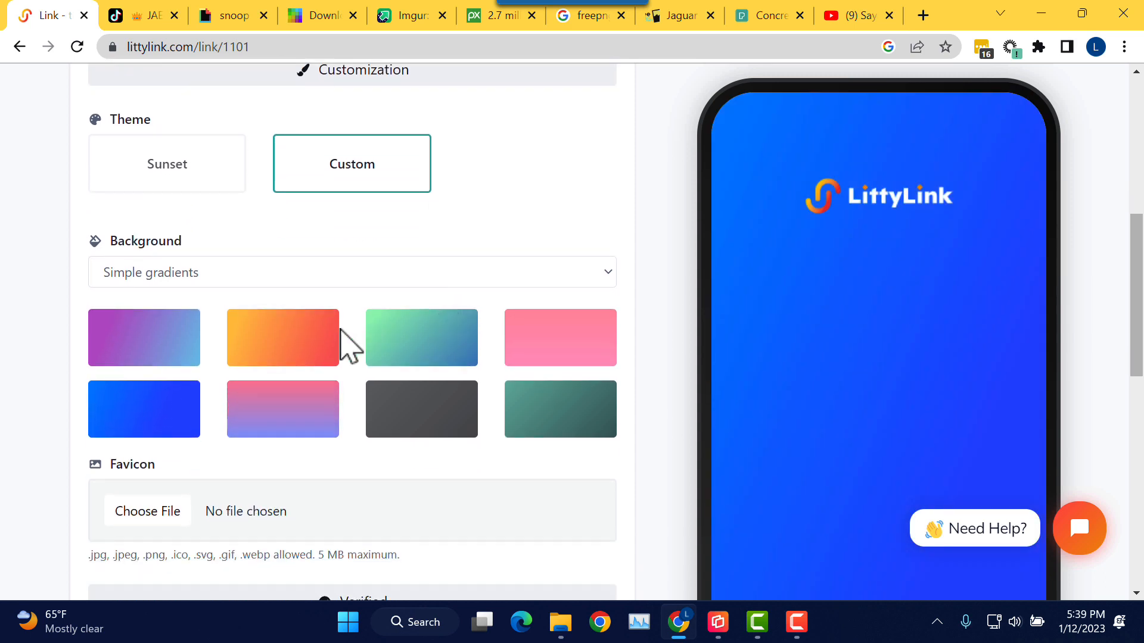
pyautogui.click(356, 275)
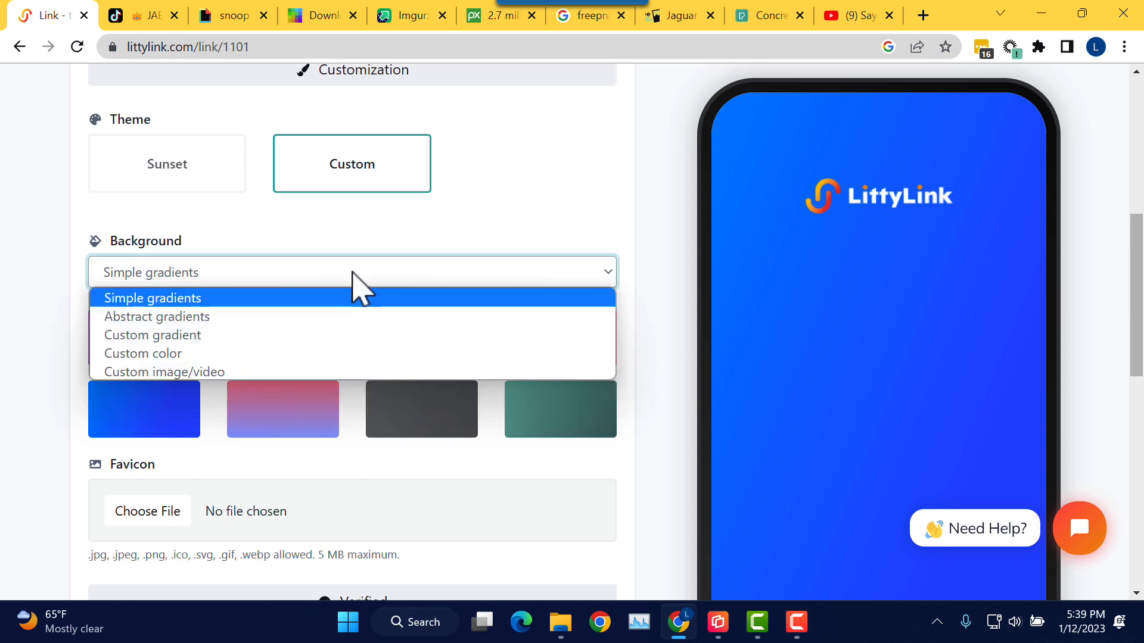
pyautogui.moveTo(183, 242)
pyautogui.mouseDown()
pyautogui.moveTo(119, 240)
pyautogui.moveTo(204, 239)
pyautogui.mouseUp()
pyautogui.click(238, 274)
pyautogui.click(227, 323)
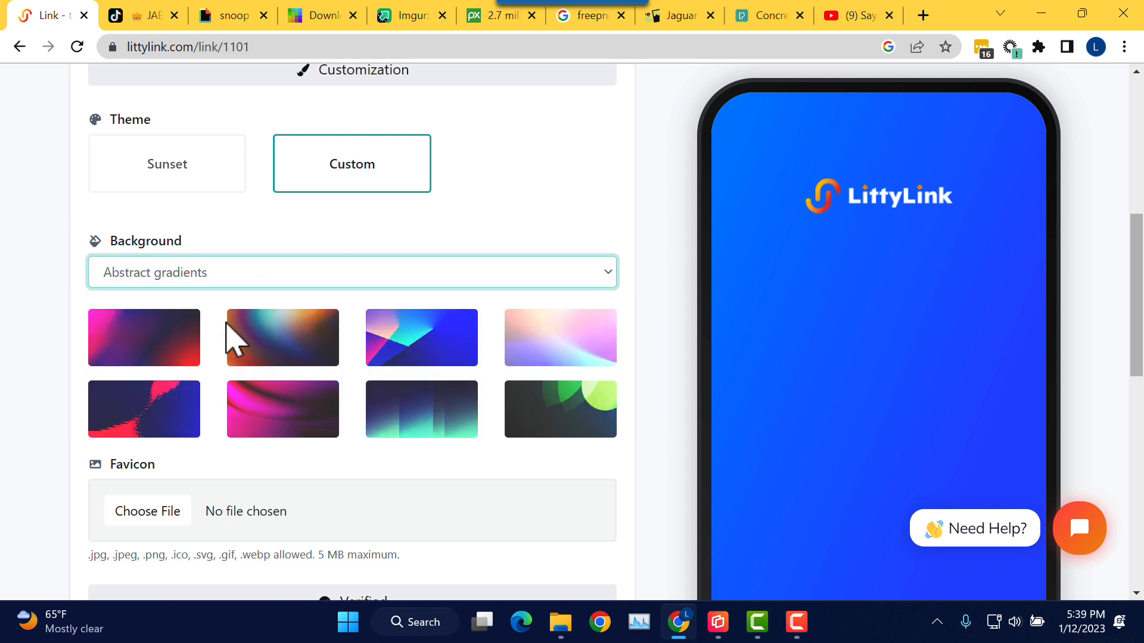
pyautogui.click(225, 276)
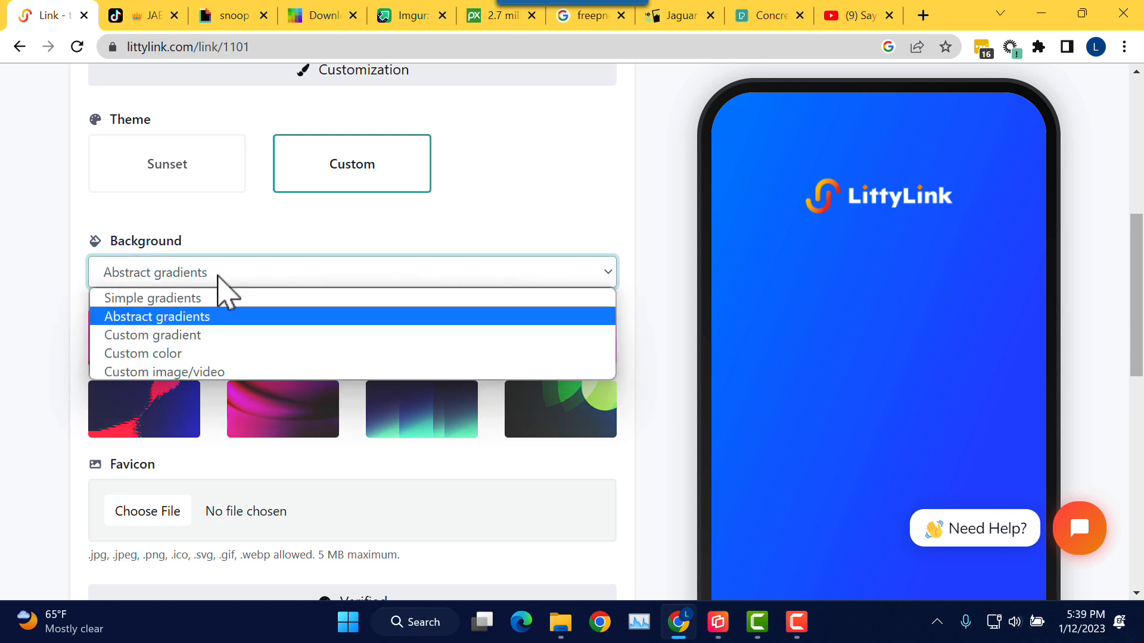
# Step: Switch to Custom gradient and set the first colour to bright green #00E62C
pyautogui.click(213, 338)
pyautogui.click(275, 355)
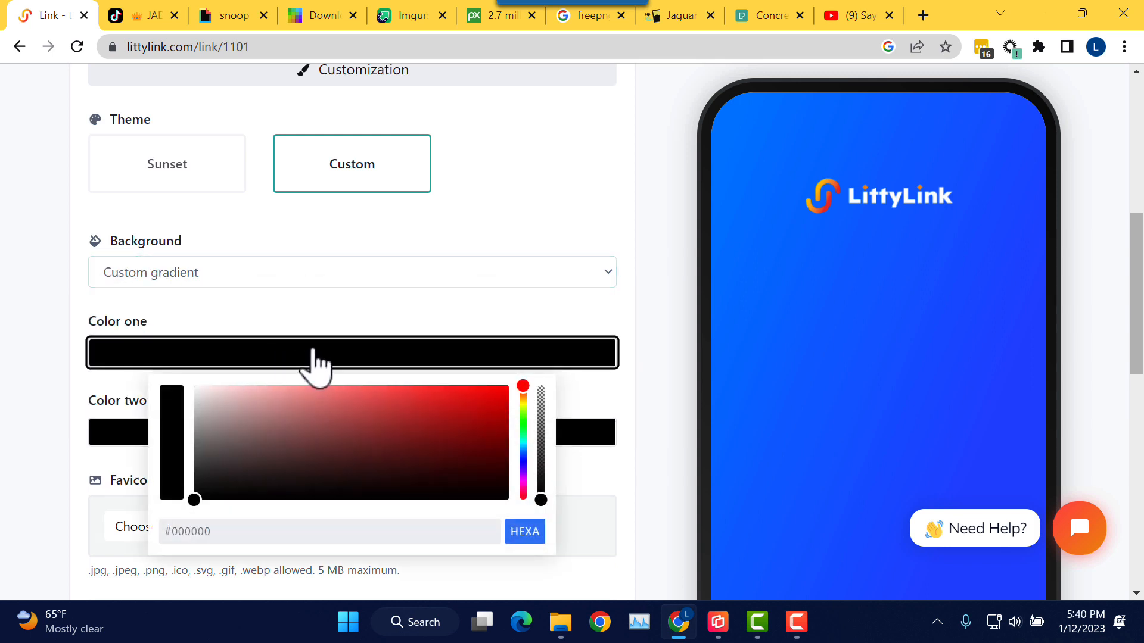
pyautogui.click(523, 426)
pyautogui.click(494, 395)
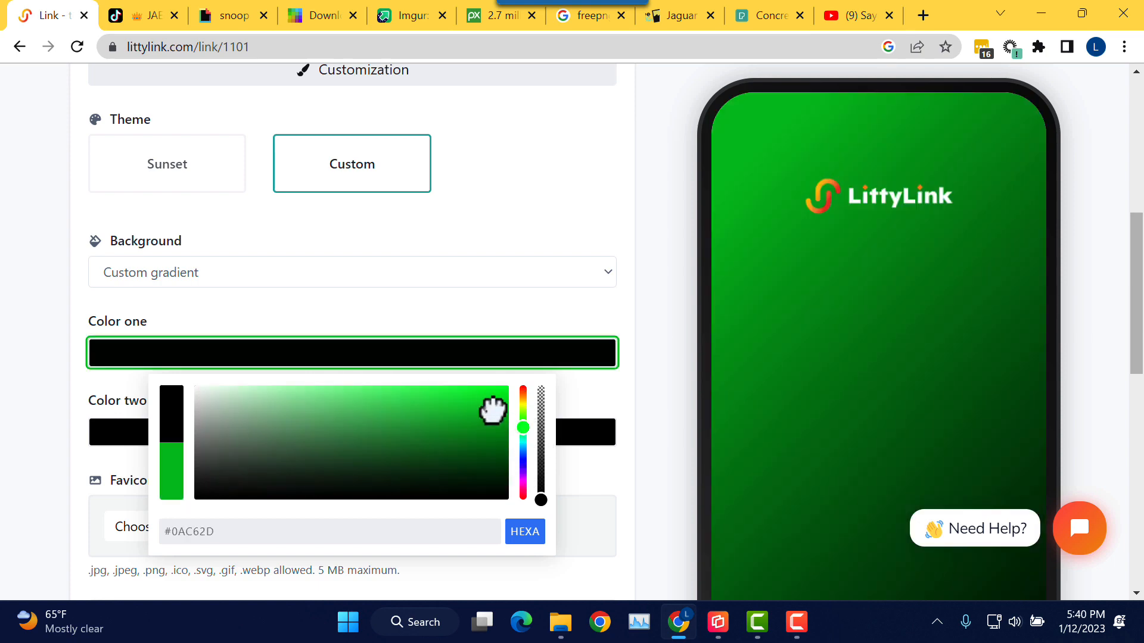
pyautogui.moveTo(494, 394); pyautogui.dragTo(507, 397)
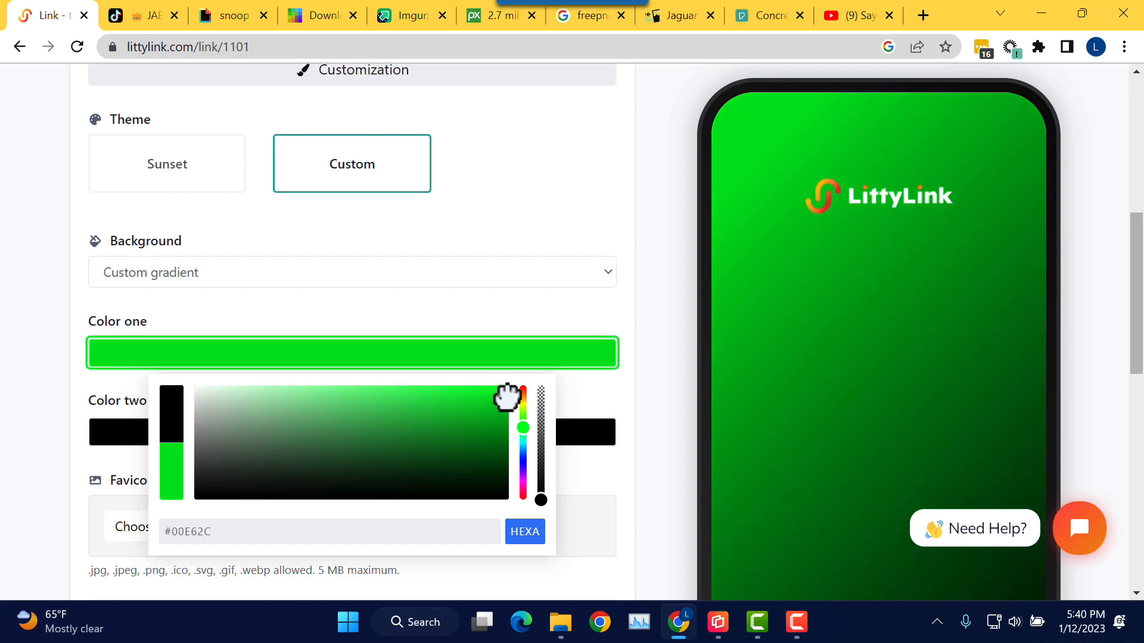
pyautogui.click(590, 409)
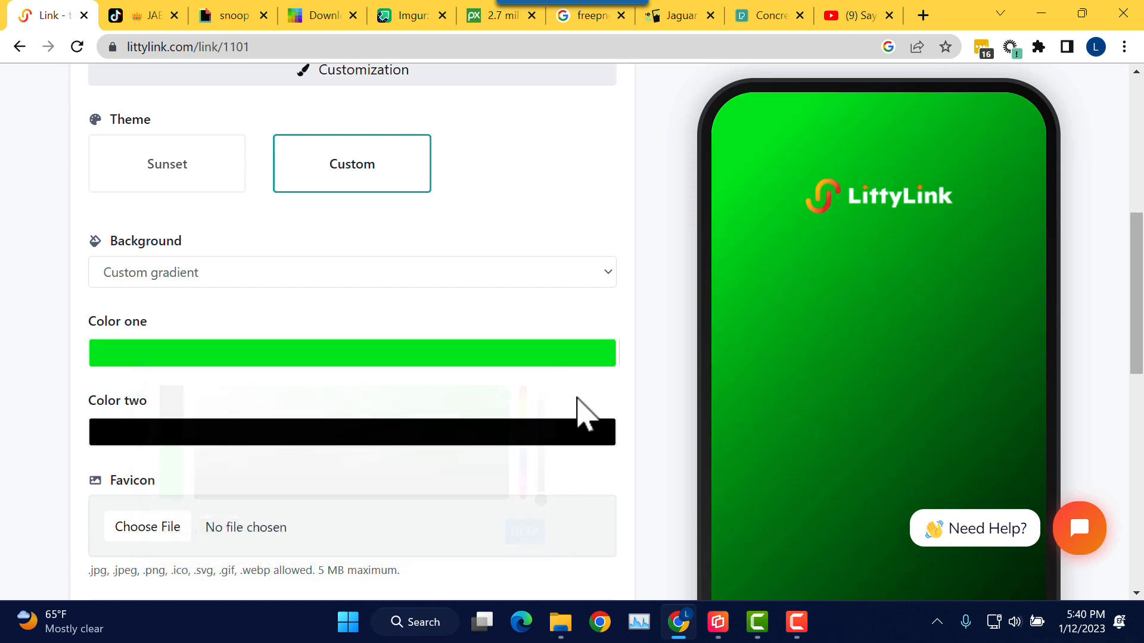
# Step: Set the second gradient colour to blue
pyautogui.click(487, 437)
pyautogui.moveTo(524, 510); pyautogui.dragTo(524, 528)
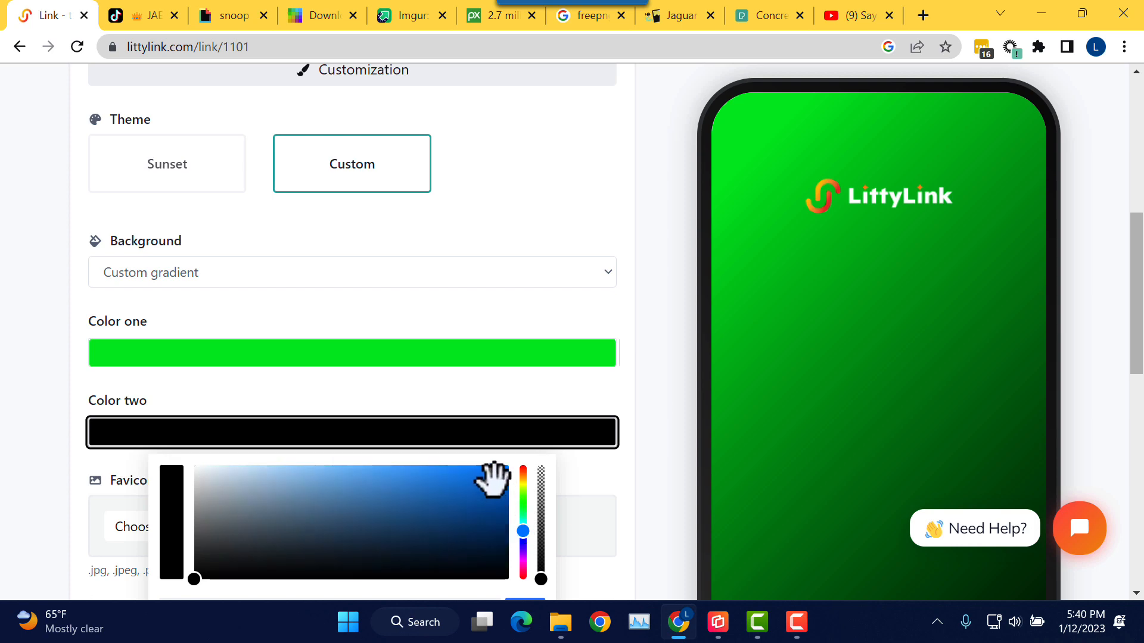
pyautogui.click(491, 474)
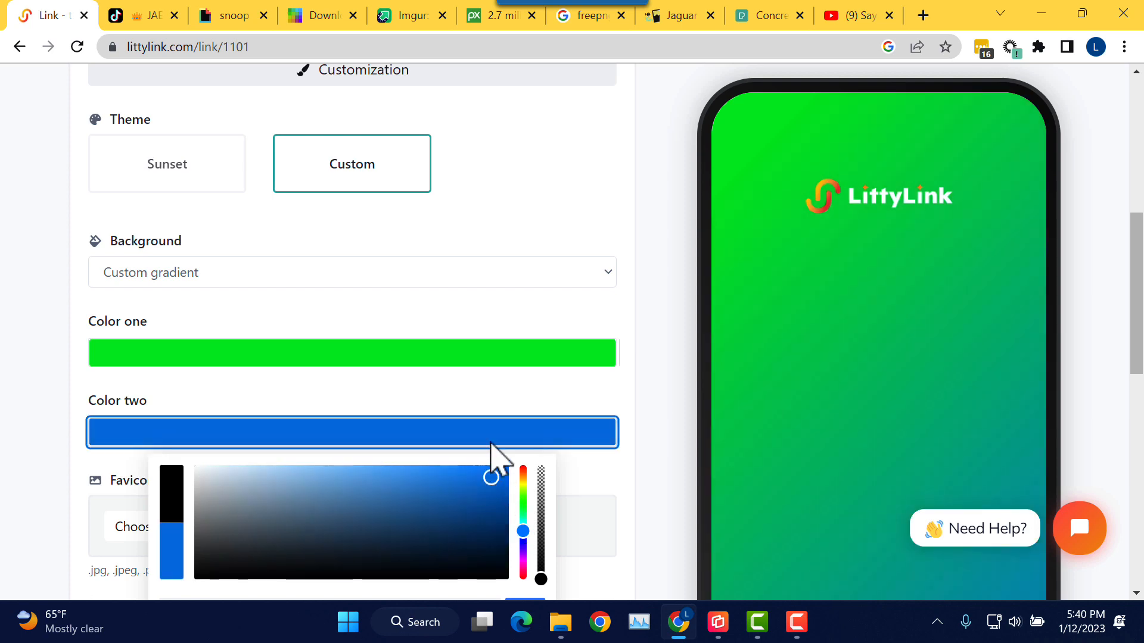
pyautogui.click(499, 391)
pyautogui.scroll(-1, 511, 403)
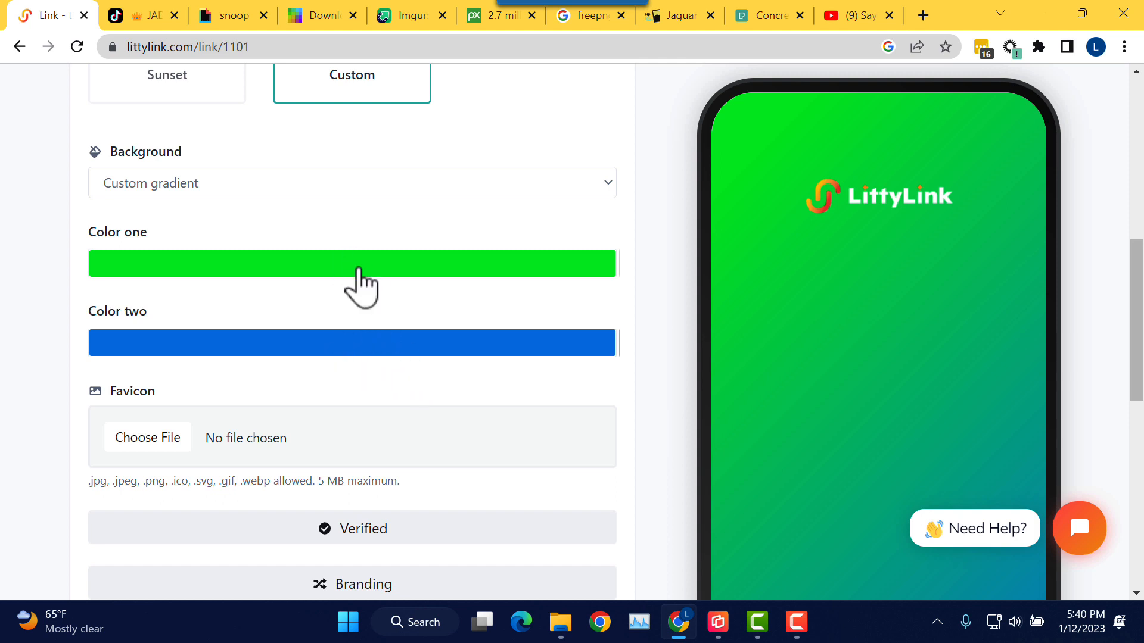
pyautogui.click(332, 187)
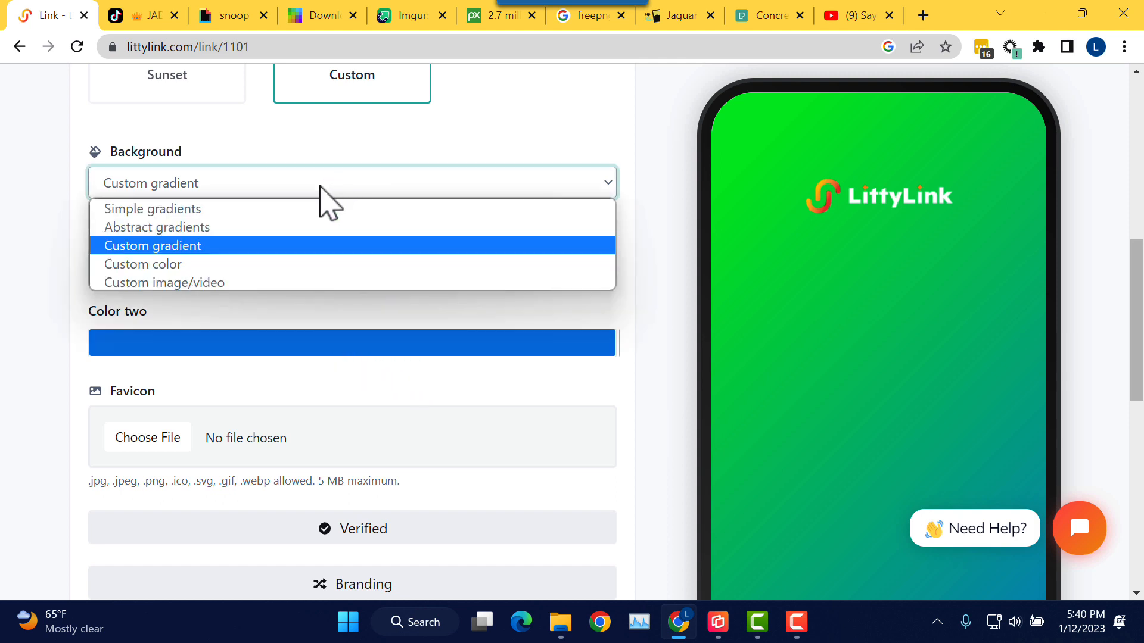
# Step: Set the background to Custom color with dark blue #2A4798
pyautogui.click(242, 264)
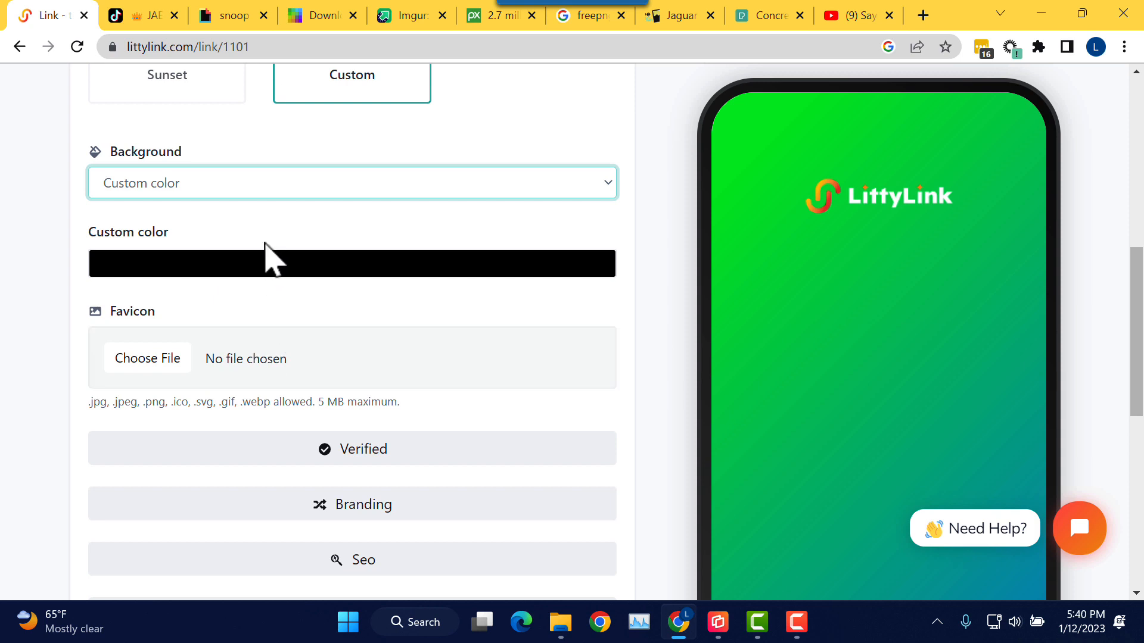
pyautogui.click(336, 269)
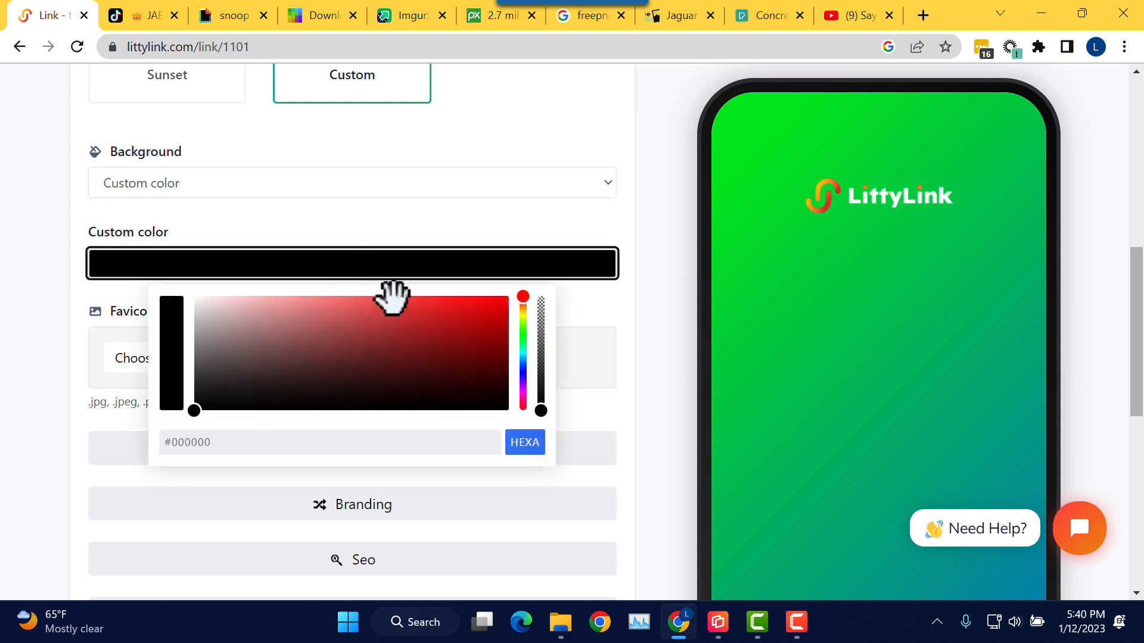
pyautogui.moveTo(522, 298); pyautogui.dragTo(523, 346)
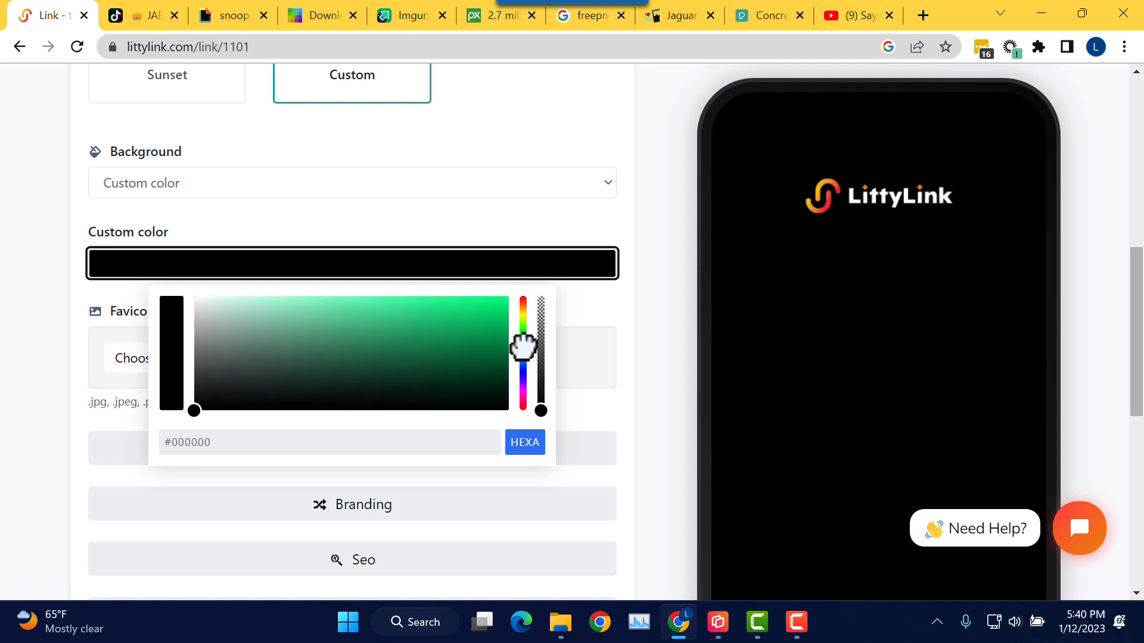
pyautogui.click(420, 340)
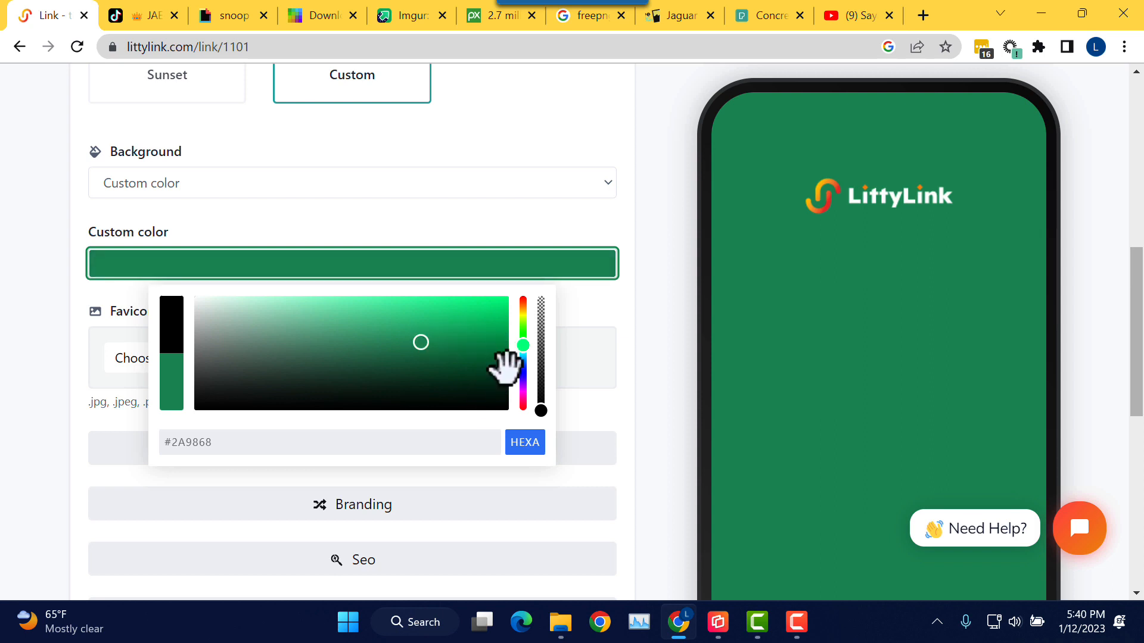
pyautogui.moveTo(522, 346); pyautogui.dragTo(523, 368)
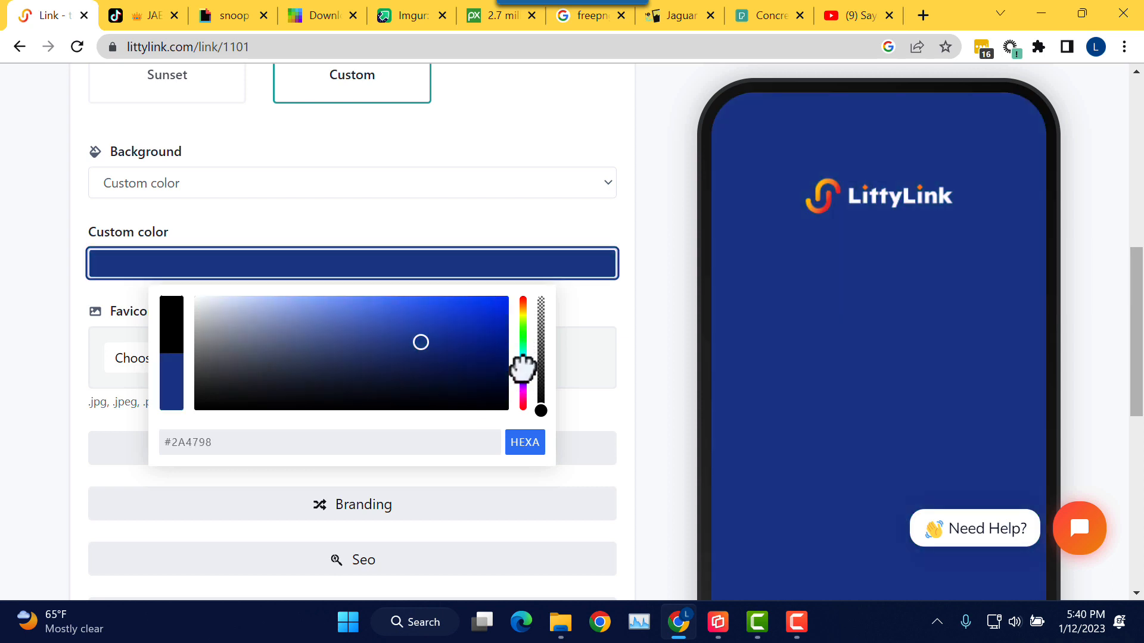
pyautogui.click(529, 242)
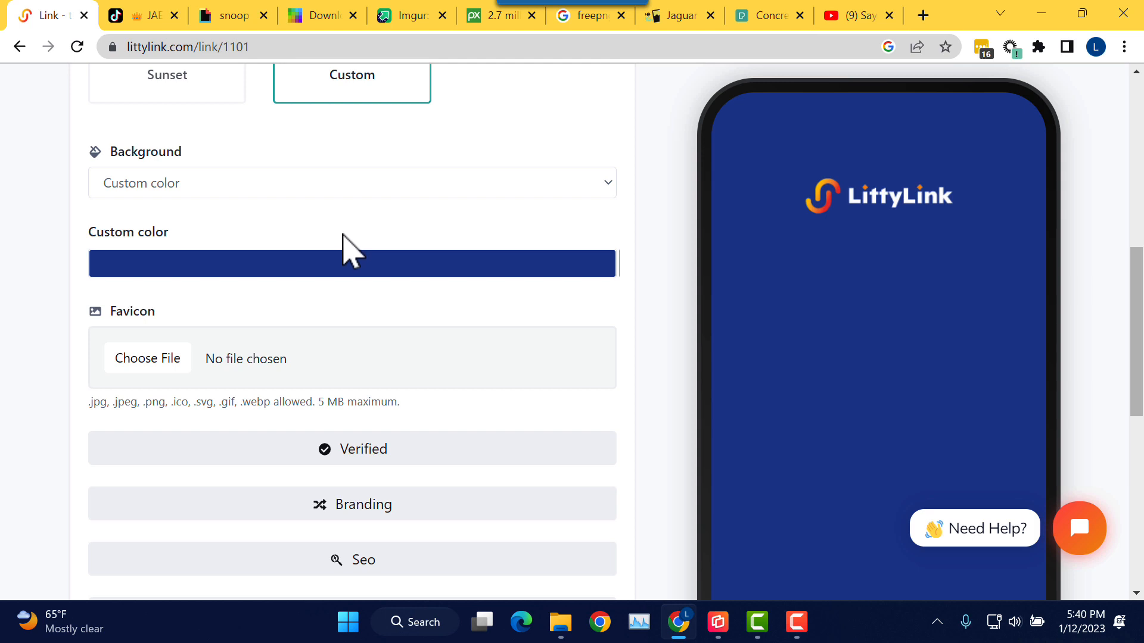
pyautogui.click(352, 192)
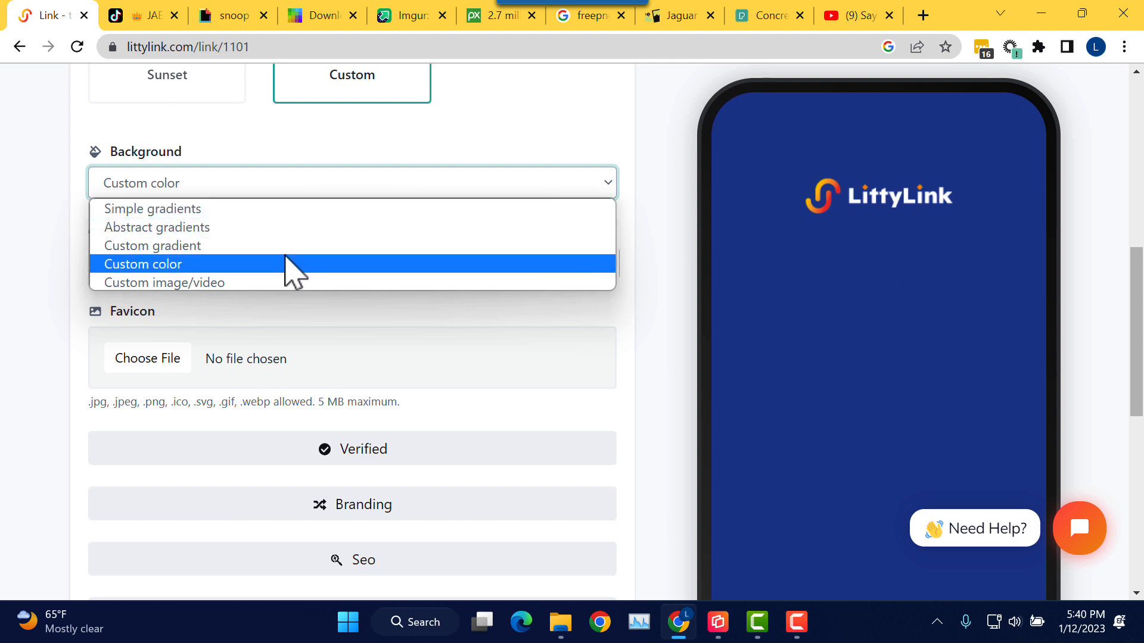
# Step: Select Custom image/video as the background type, showing the image or .mp4 upload field
pyautogui.click(285, 283)
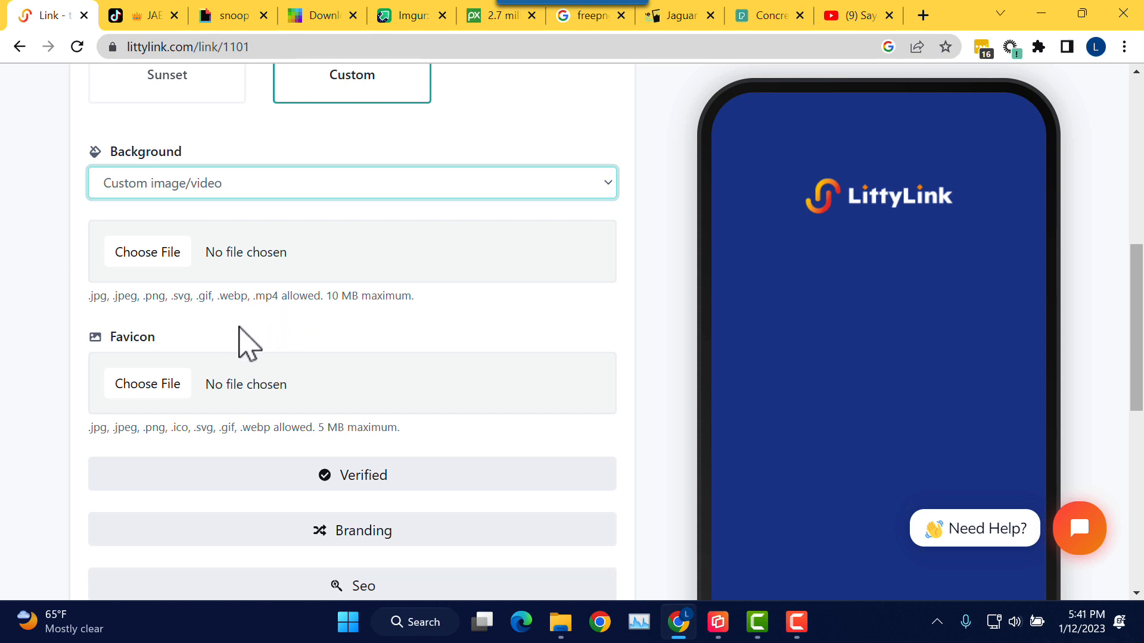
pyautogui.scroll(3, 238, 334)
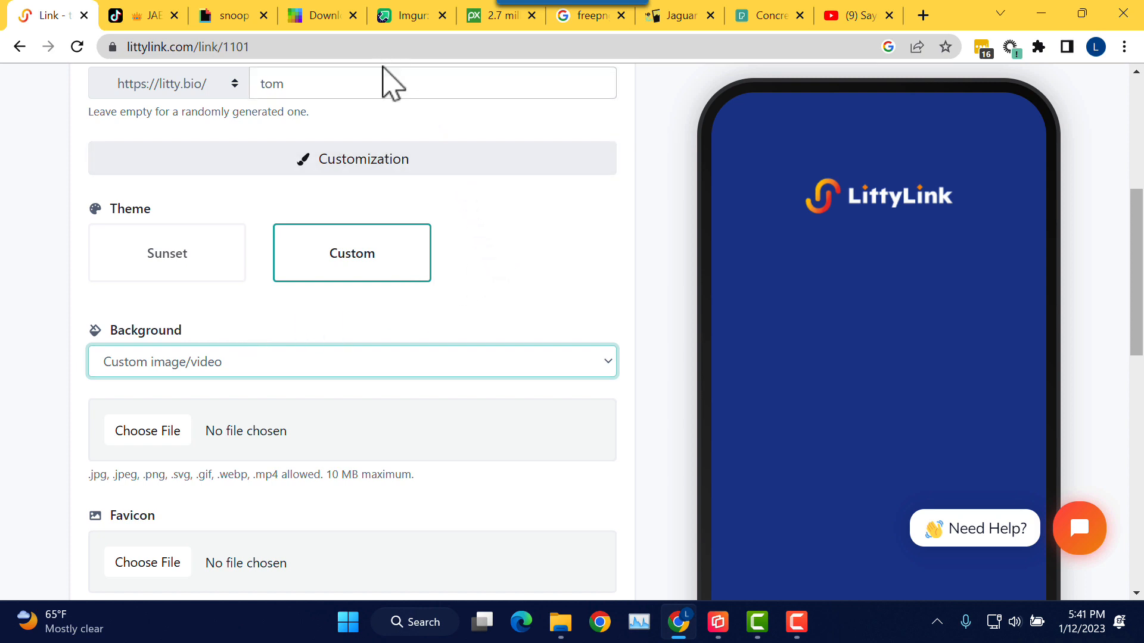
# Step: Look through the open freepngs and Pixabay image tabs
pyautogui.click(568, 24)
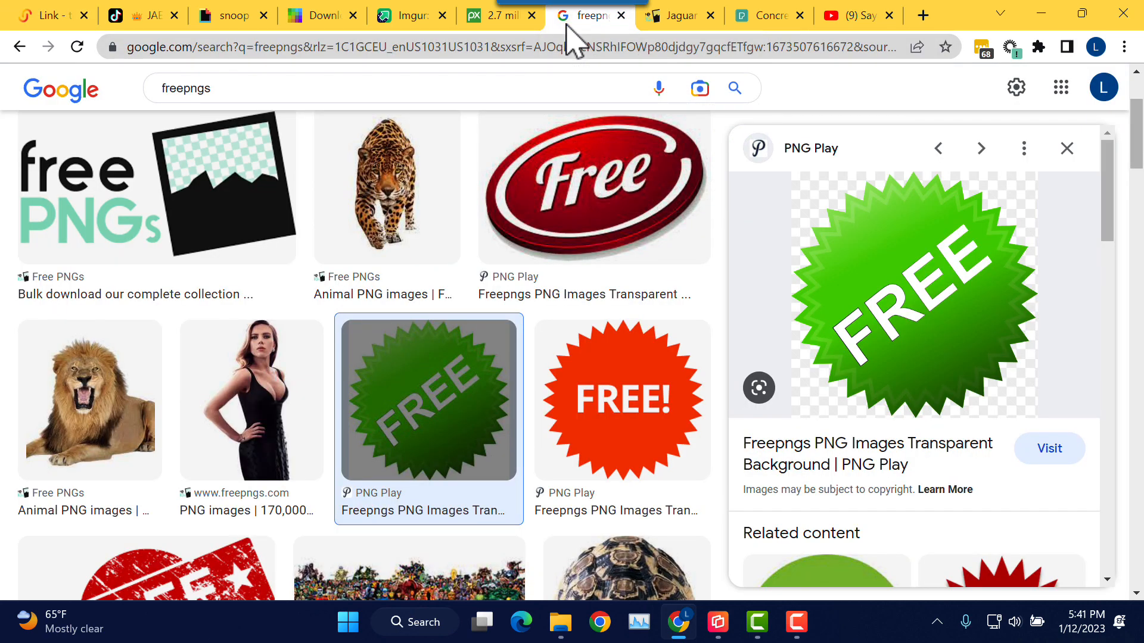
pyautogui.click(506, 24)
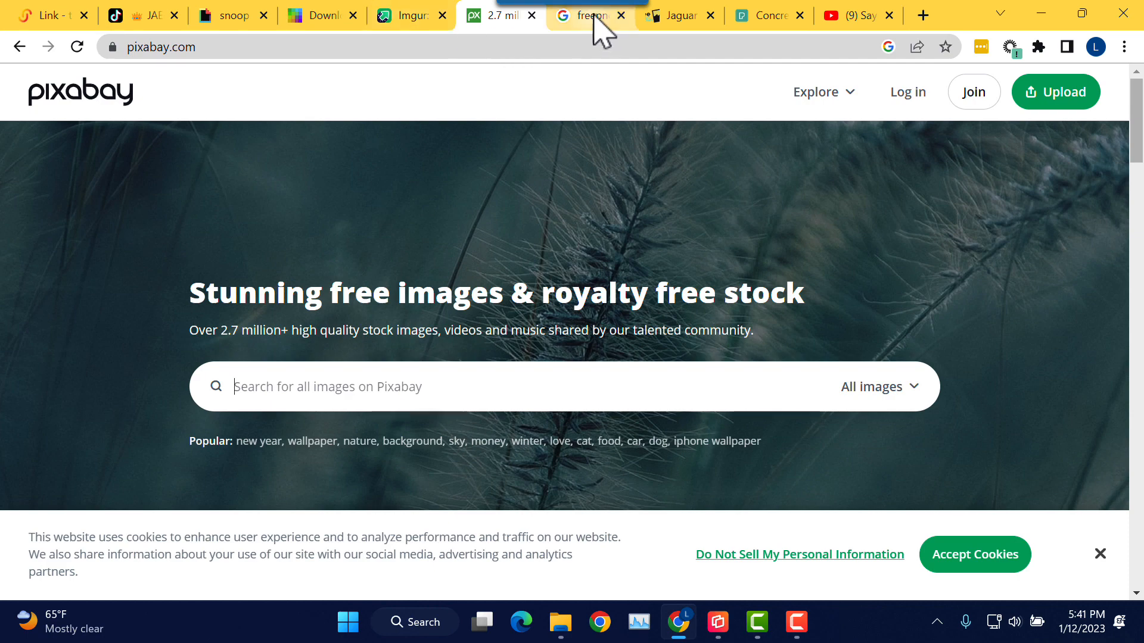
pyautogui.click(593, 26)
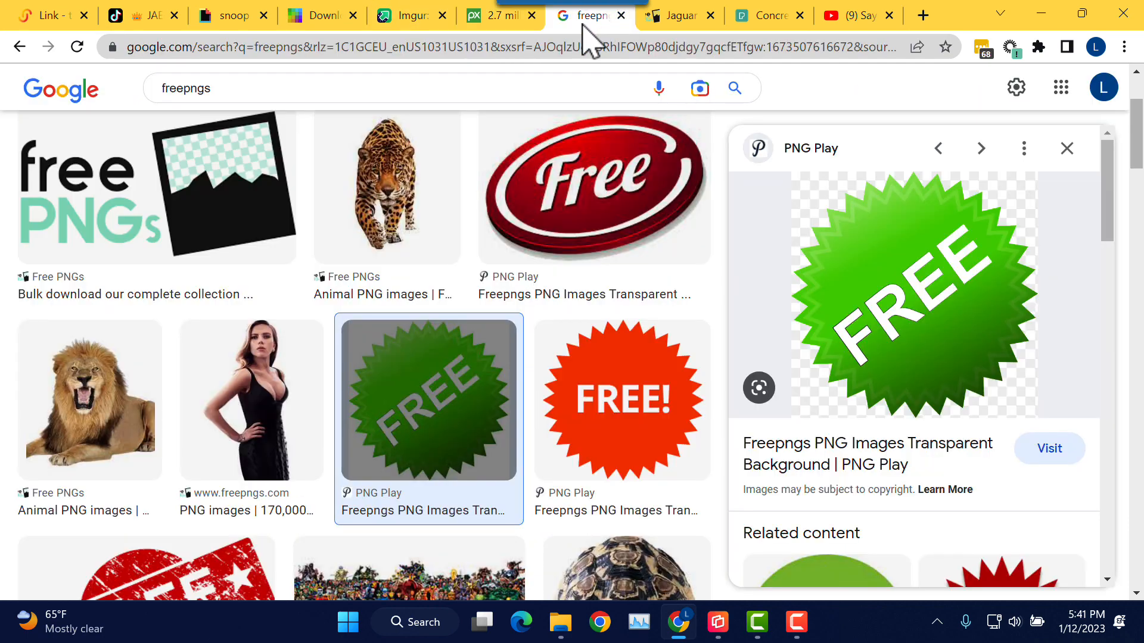
pyautogui.click(327, 91)
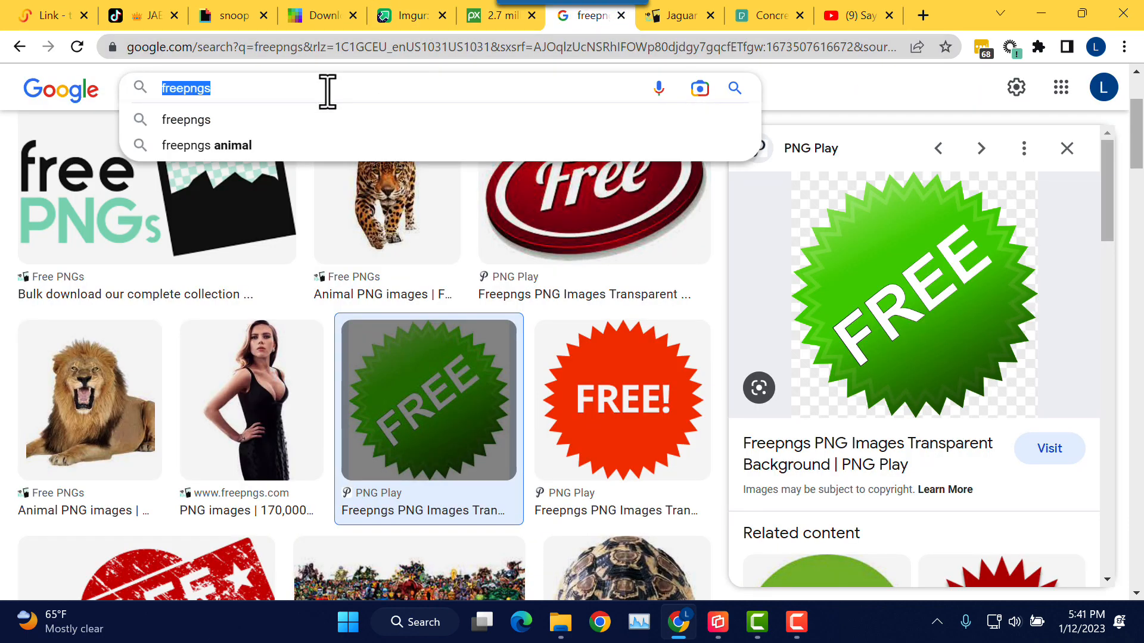
# Step: Search Google for 'free wallpaper' and scroll to the Pexels result
pyautogui.click(87, 97)
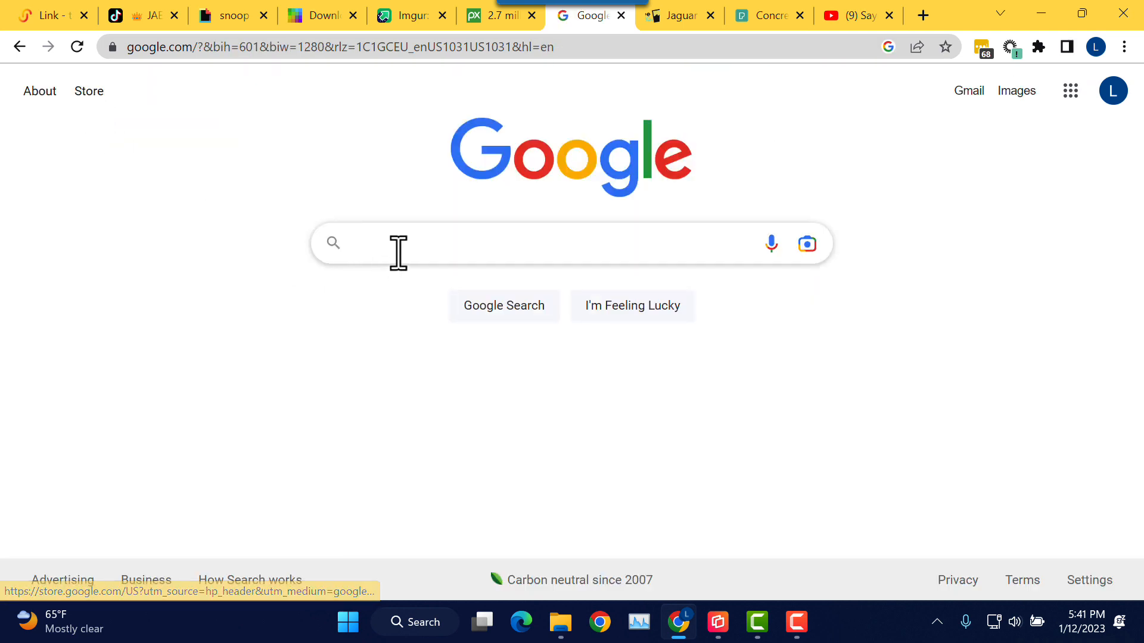
pyautogui.click(399, 253)
pyautogui.write('free')
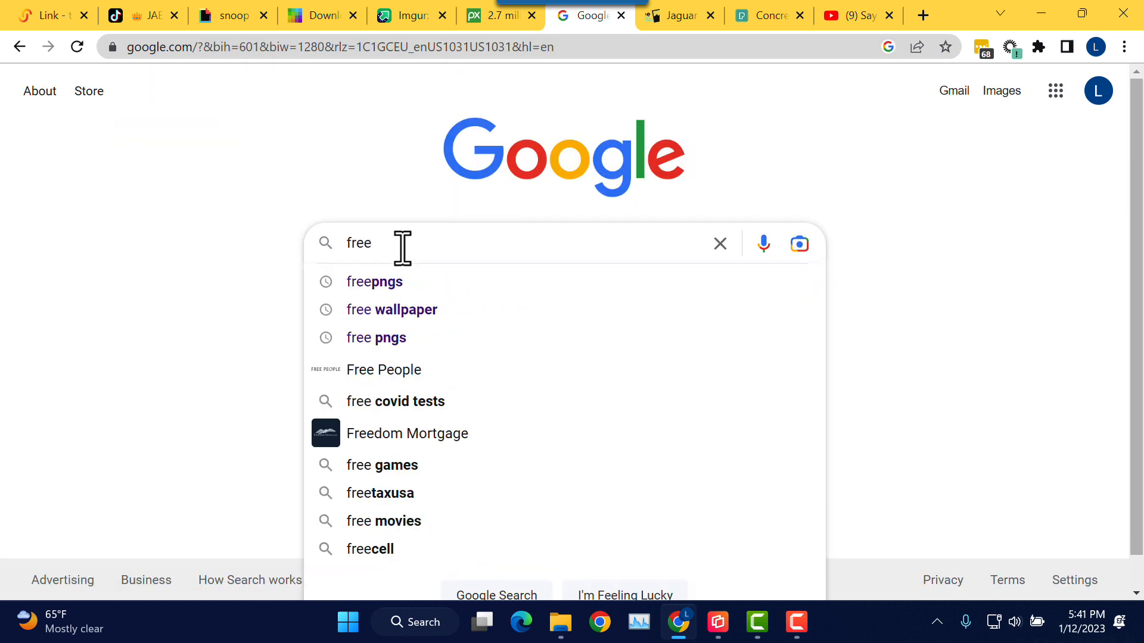
pyautogui.click(433, 311)
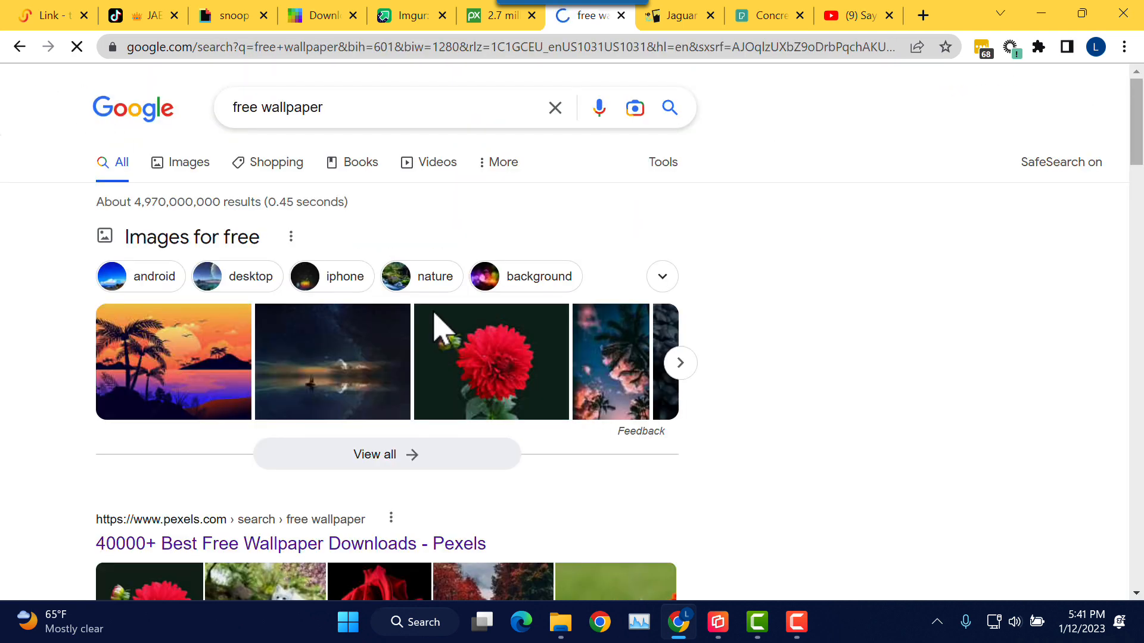
pyautogui.scroll(-3, 453, 253)
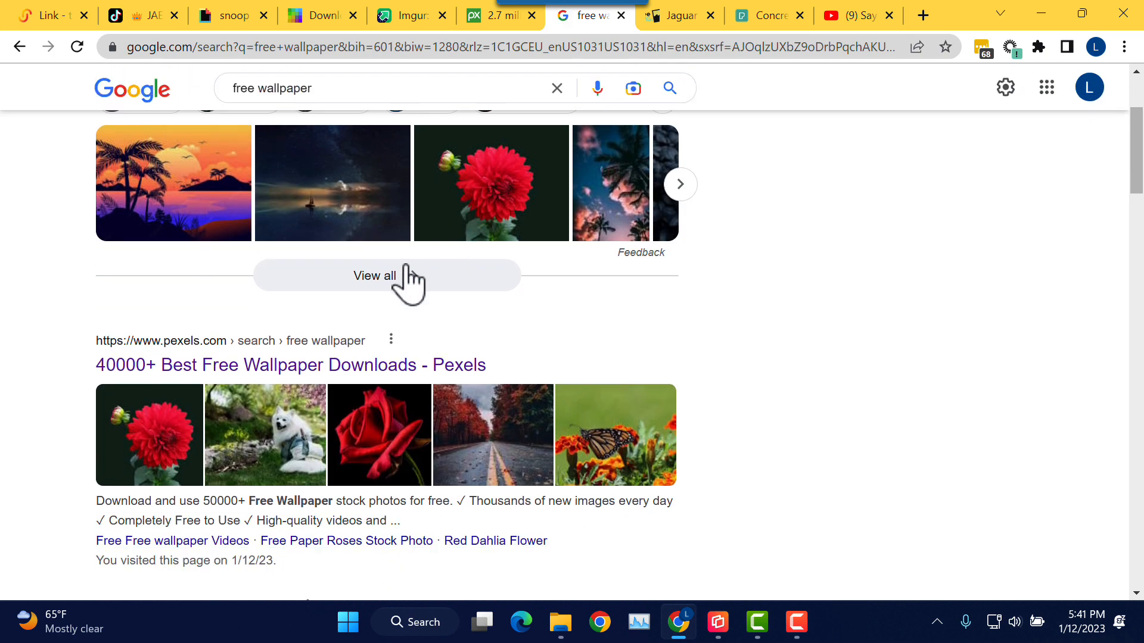
# Step: Open the Pexels free wallpaper results and scroll through the photo grid
pyautogui.click(296, 372)
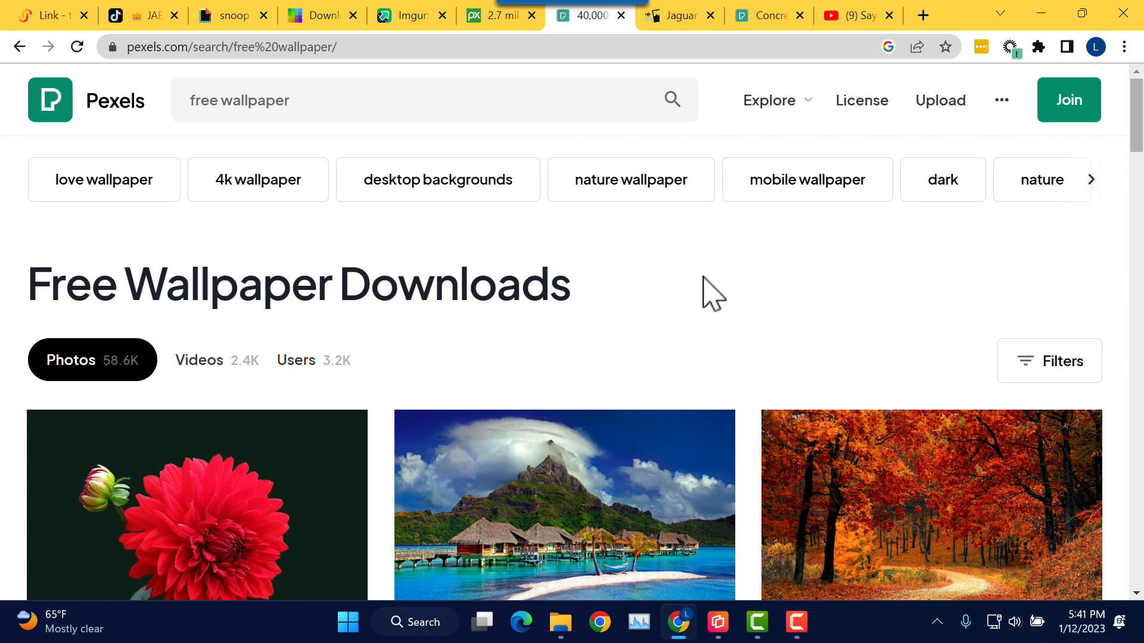
pyautogui.scroll(-1, 709, 292)
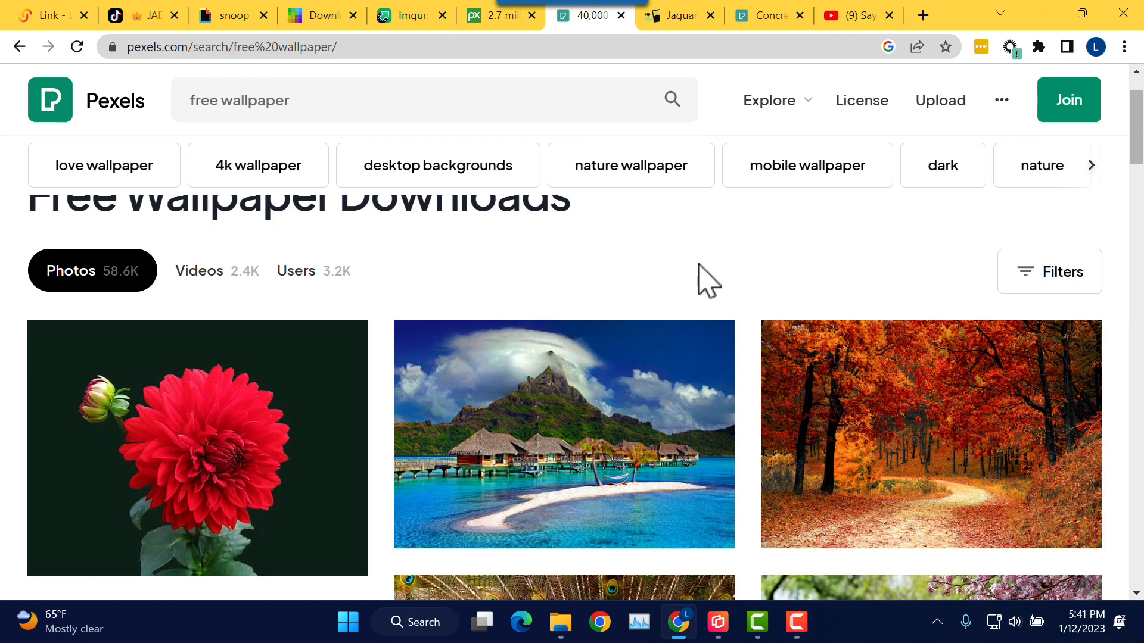
pyautogui.scroll(-1, 706, 280)
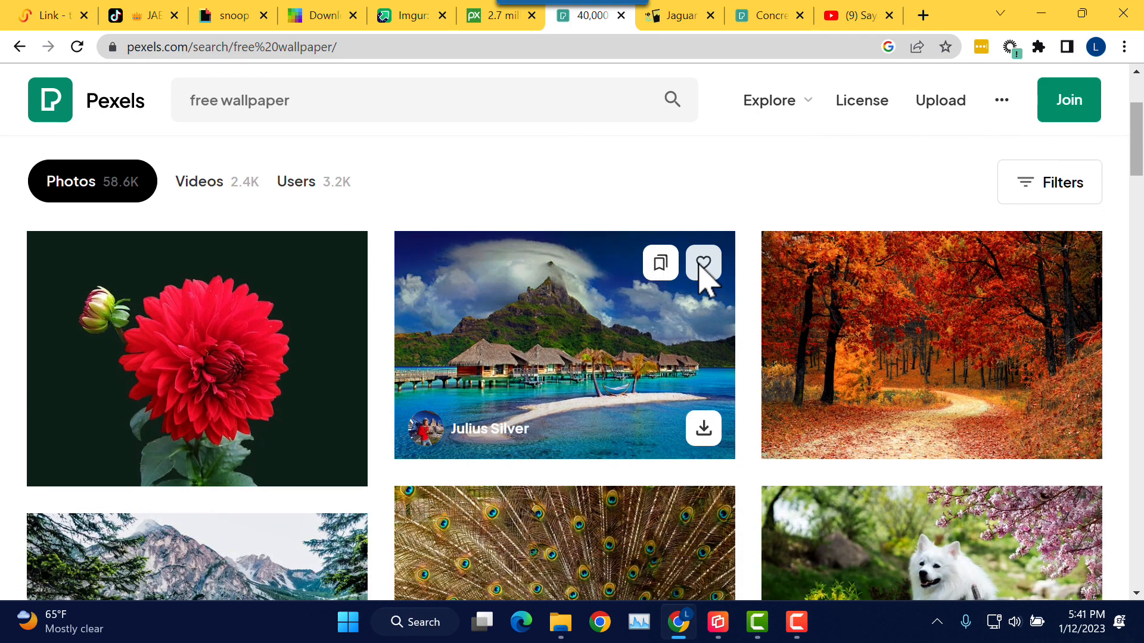
pyautogui.scroll(-1, 703, 281)
pyautogui.scroll(-1, 703, 373)
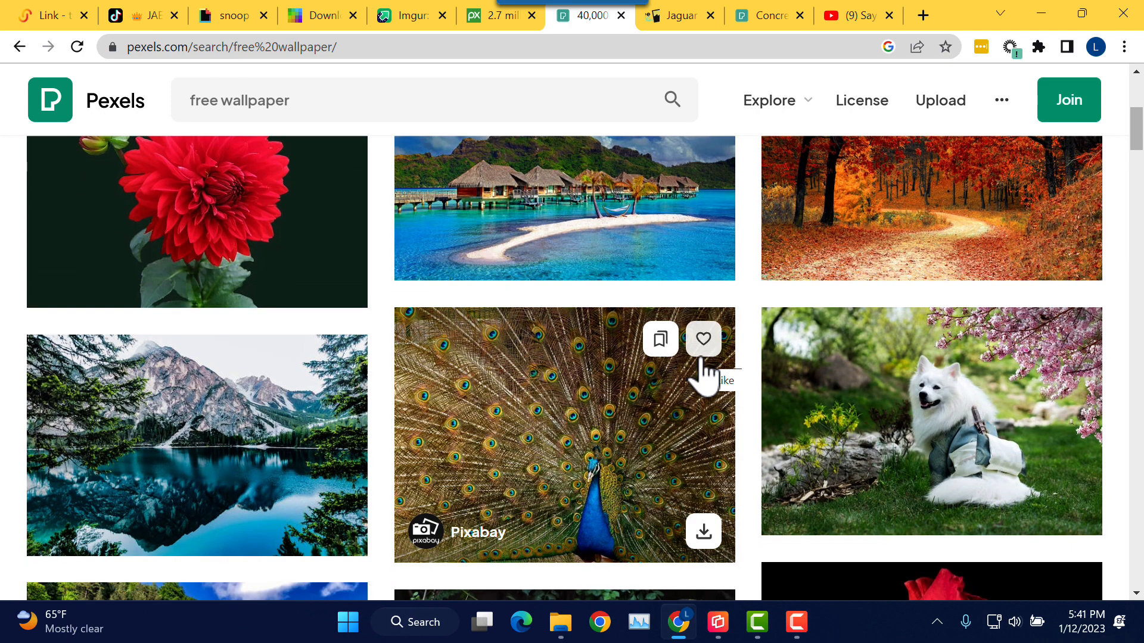
pyautogui.scroll(-1, 791, 376)
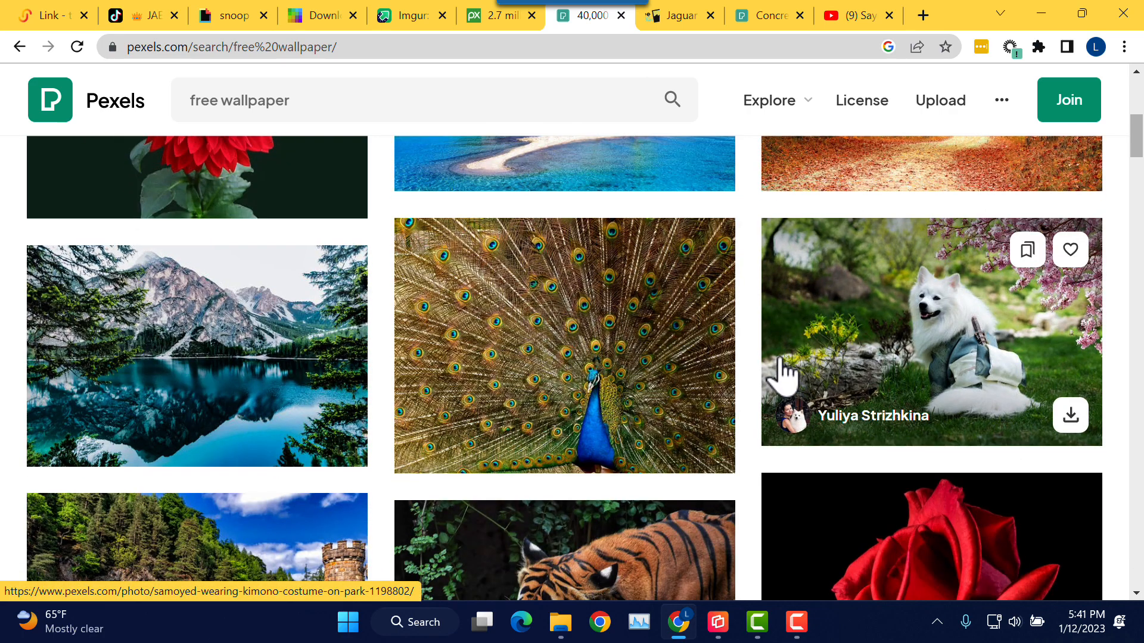
pyautogui.scroll(-2, 781, 376)
pyautogui.scroll(-1, 777, 375)
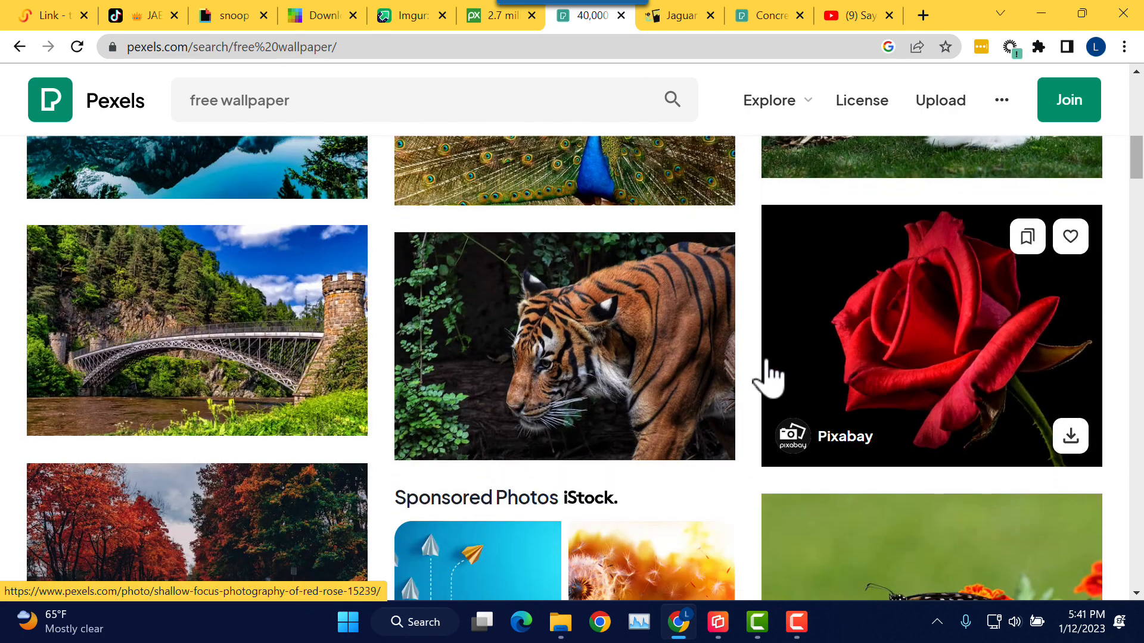
pyautogui.scroll(-4, 769, 375)
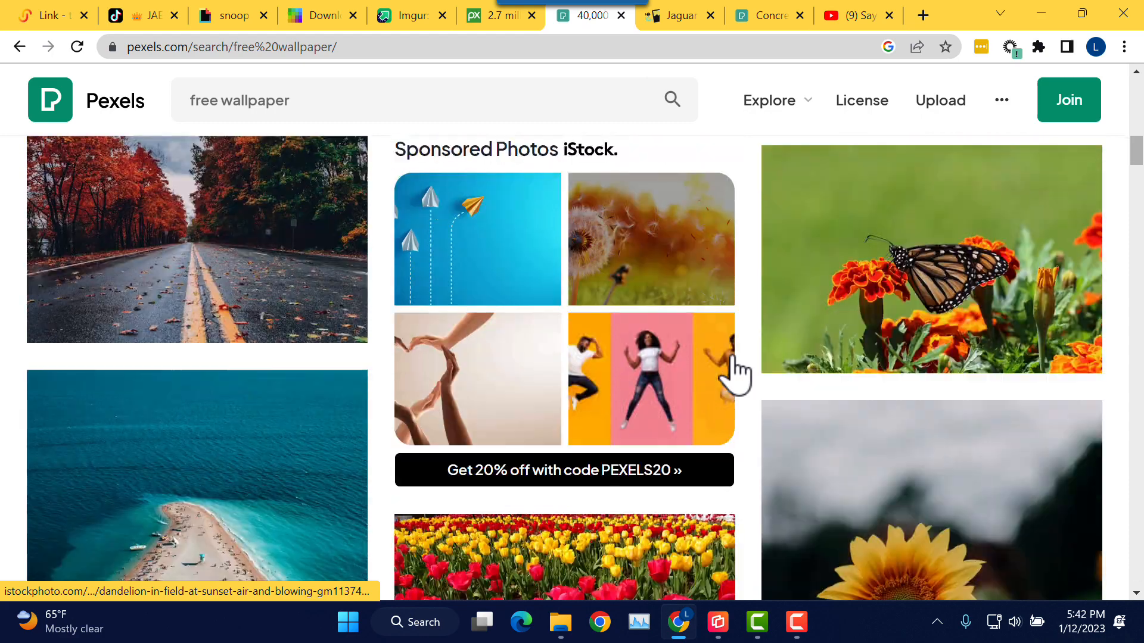
pyautogui.scroll(-4, 737, 372)
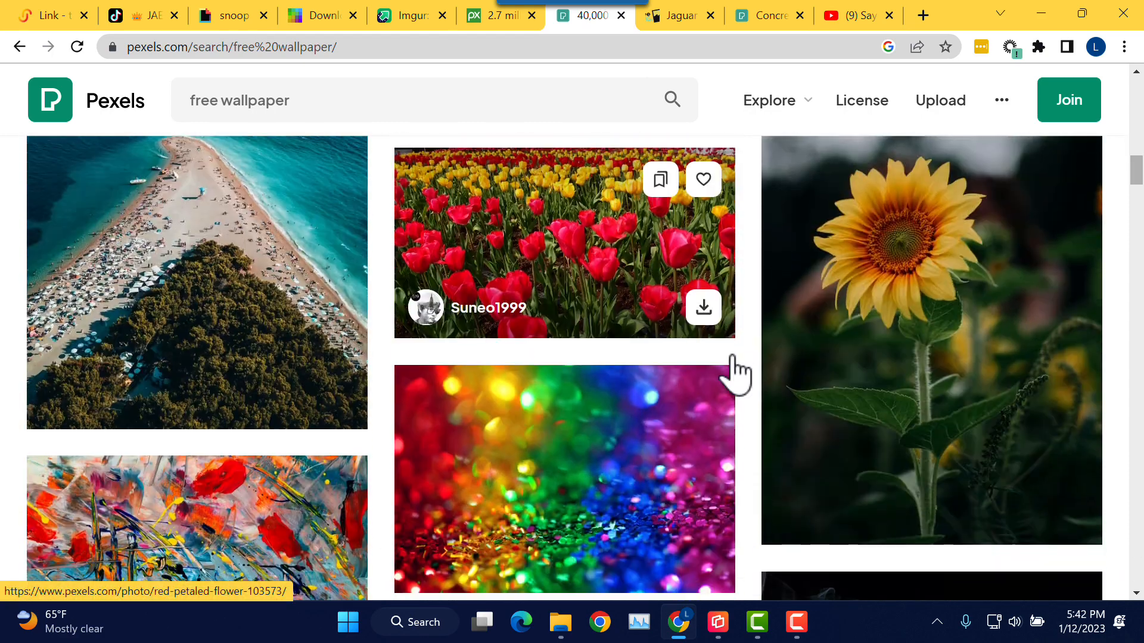
pyautogui.scroll(-4, 737, 372)
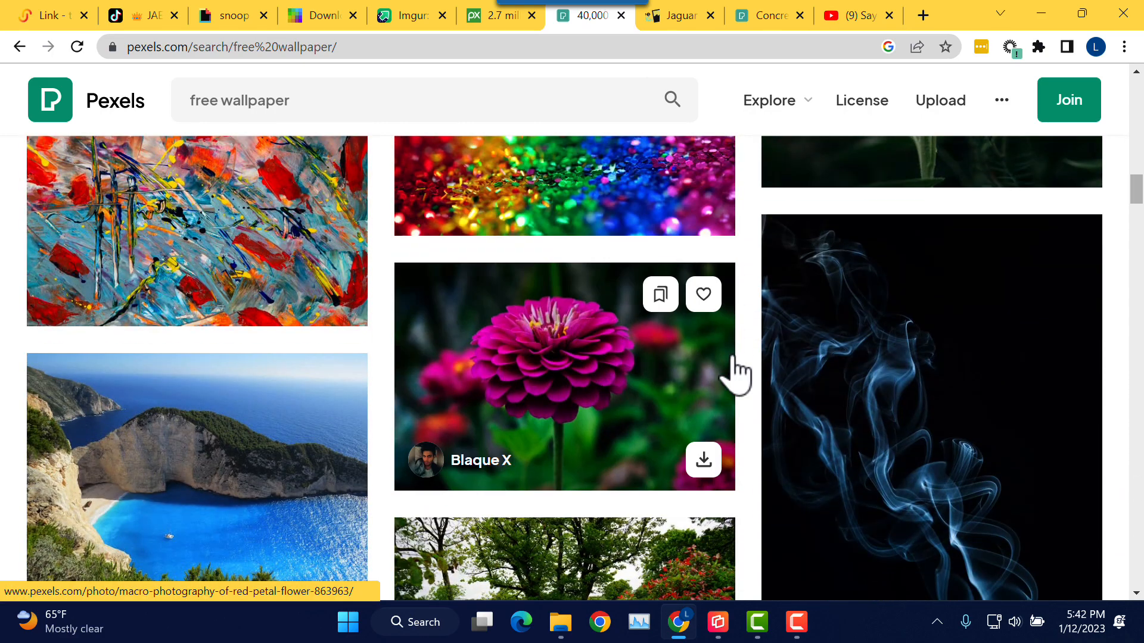
pyautogui.scroll(-5, 737, 372)
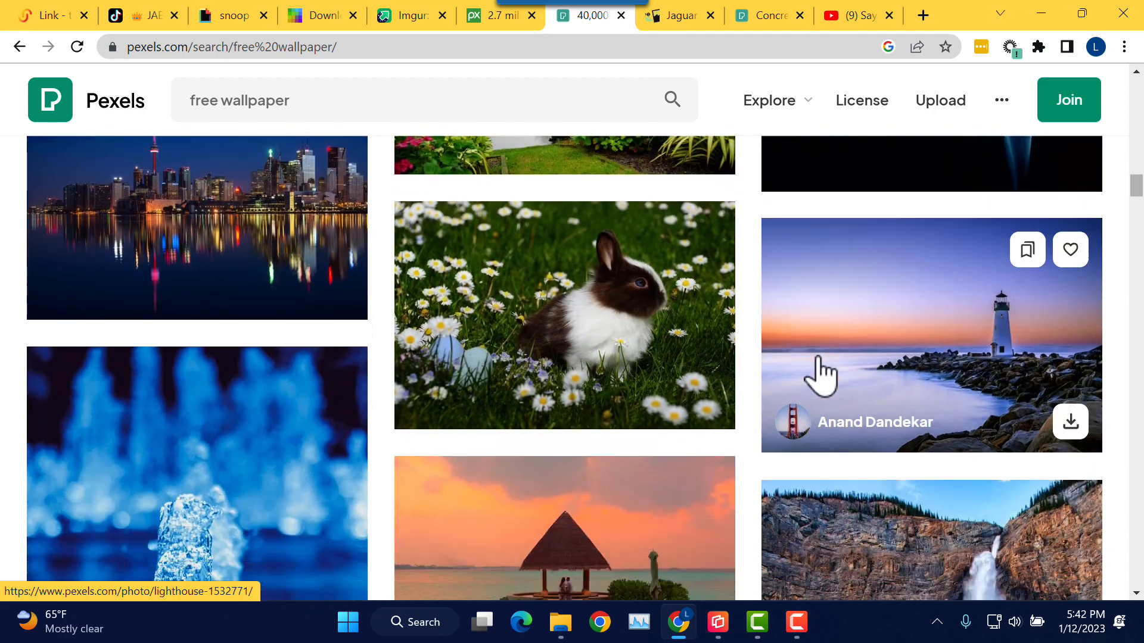
pyautogui.scroll(-8, 821, 376)
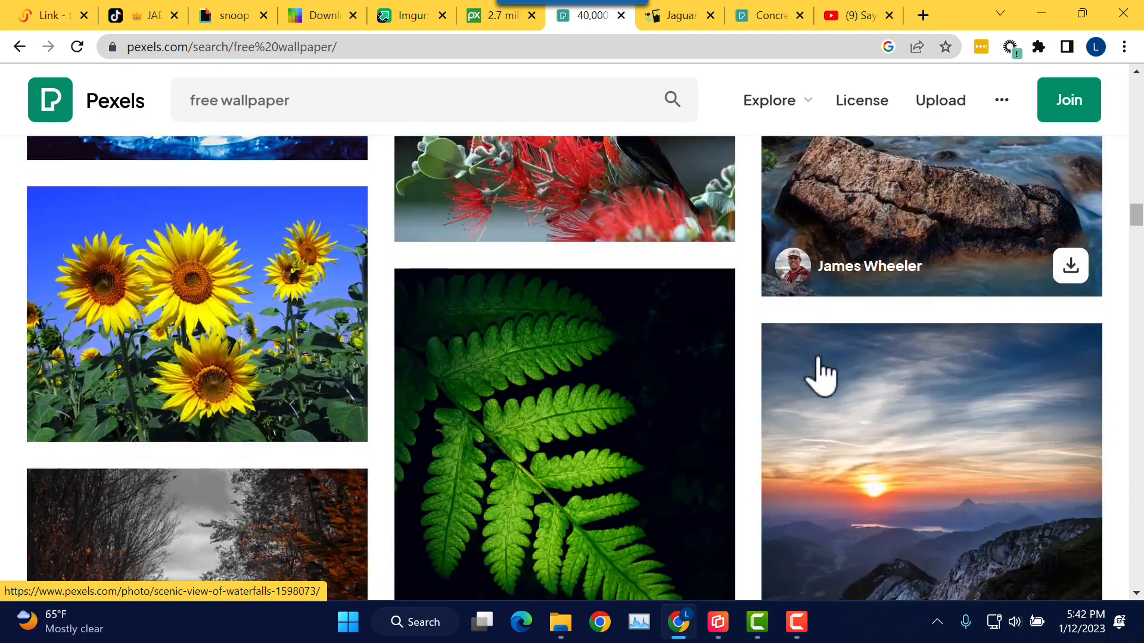
pyautogui.scroll(-3, 821, 376)
pyautogui.scroll(-2, 822, 378)
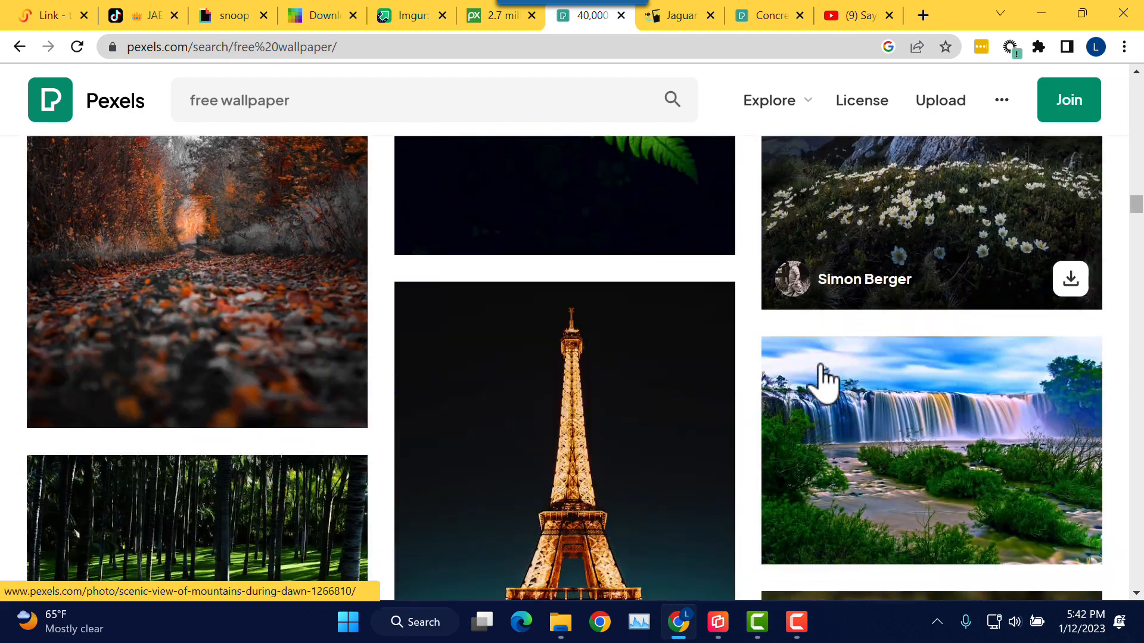
# Step: Download the grey-and-orange autumn forest path photo into the pictures folder
pyautogui.scroll(3, 819, 378)
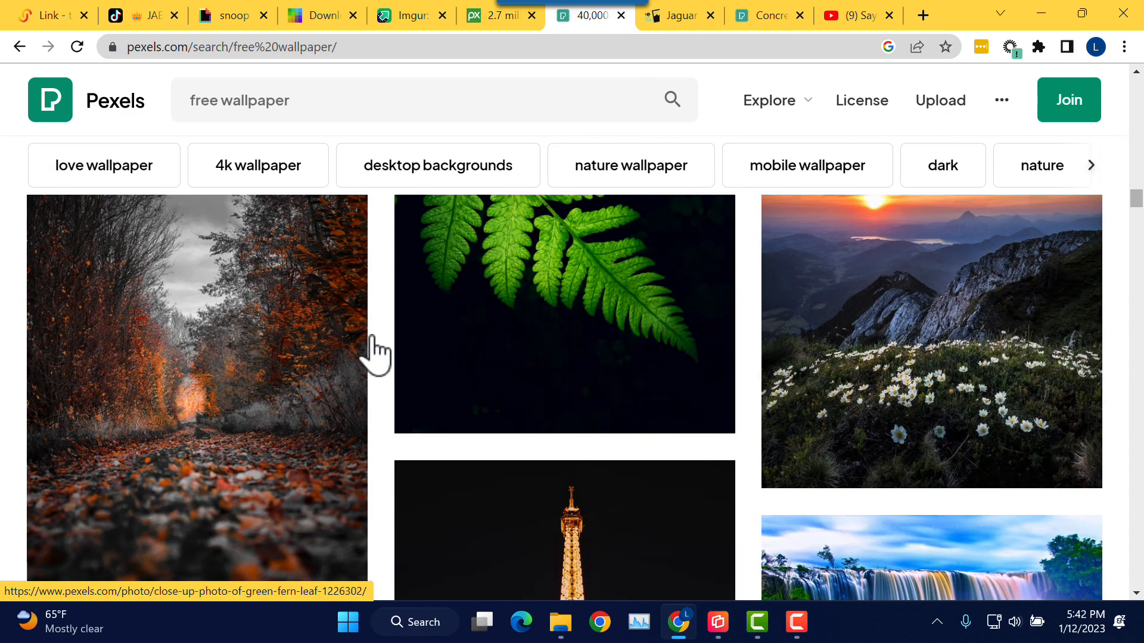
pyautogui.moveTo(222, 357); pyautogui.dragTo(247, 345)
pyautogui.scroll(-1, 256, 345)
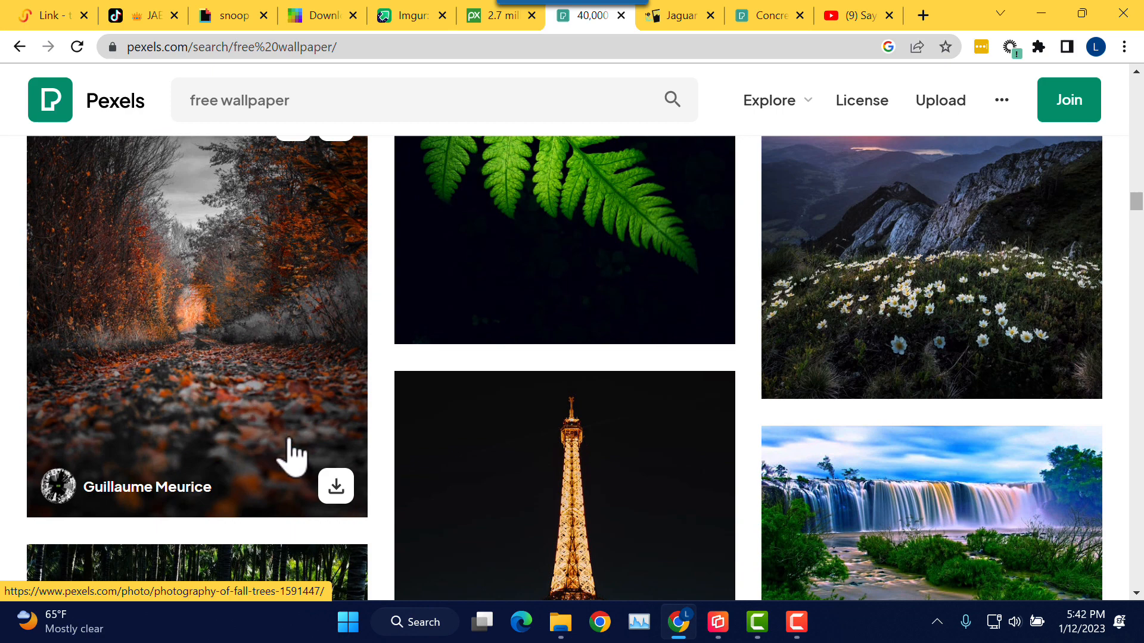
pyautogui.scroll(1, 235, 352)
pyautogui.scroll(-1, 237, 352)
pyautogui.click(334, 488)
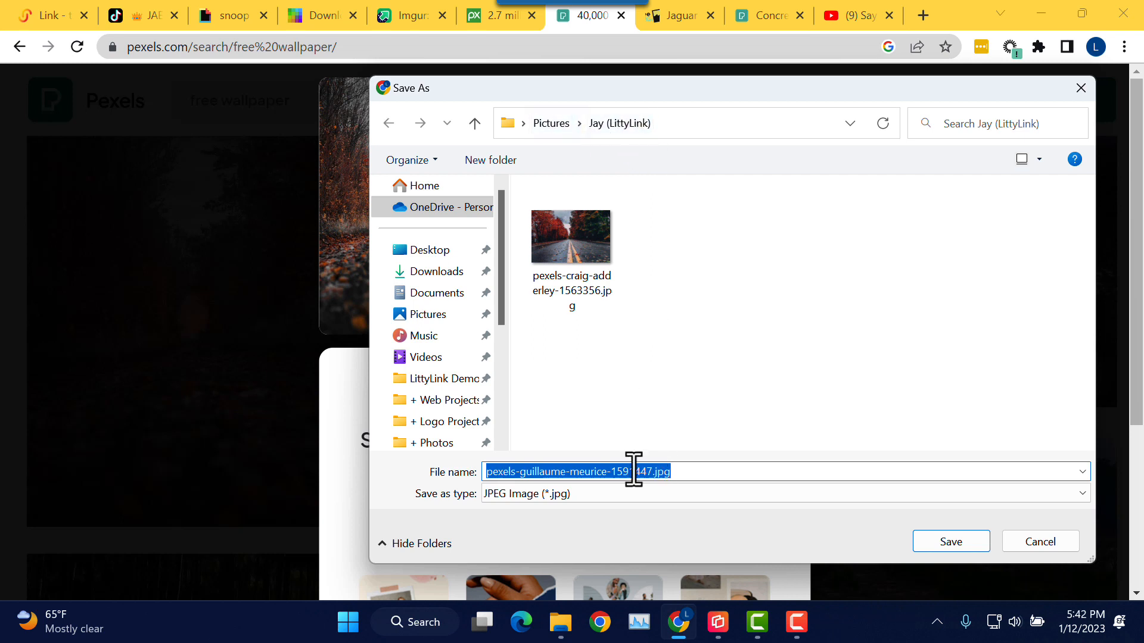
pyautogui.click(952, 543)
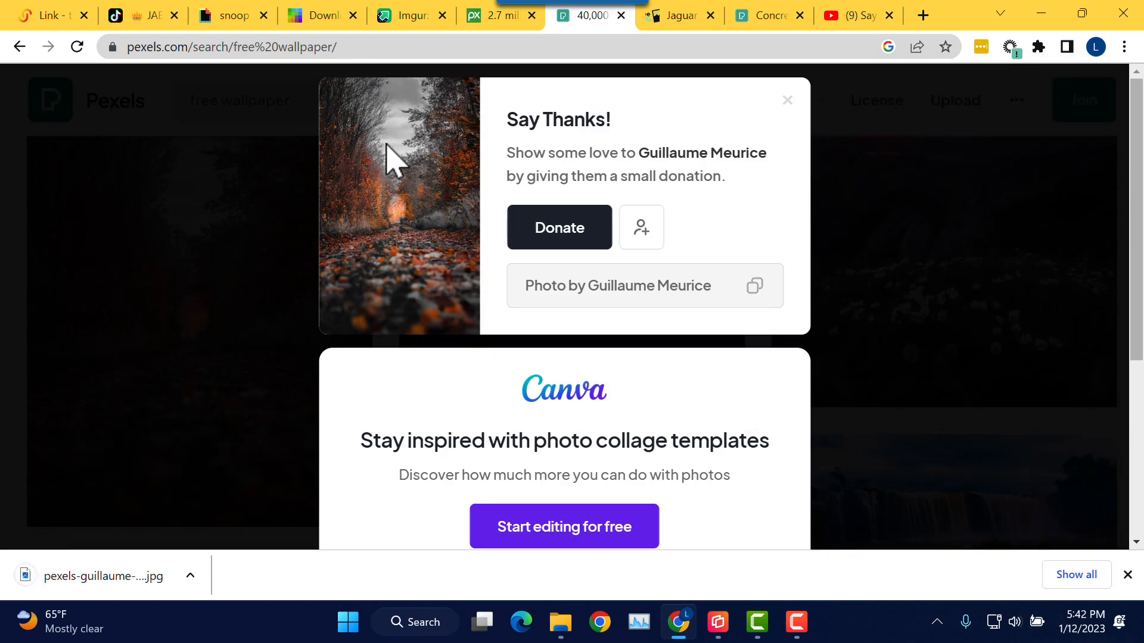
# Step: Upload pexels-guillaume-meurice-1591447.jpg as the page's custom background image
pyautogui.click(57, 17)
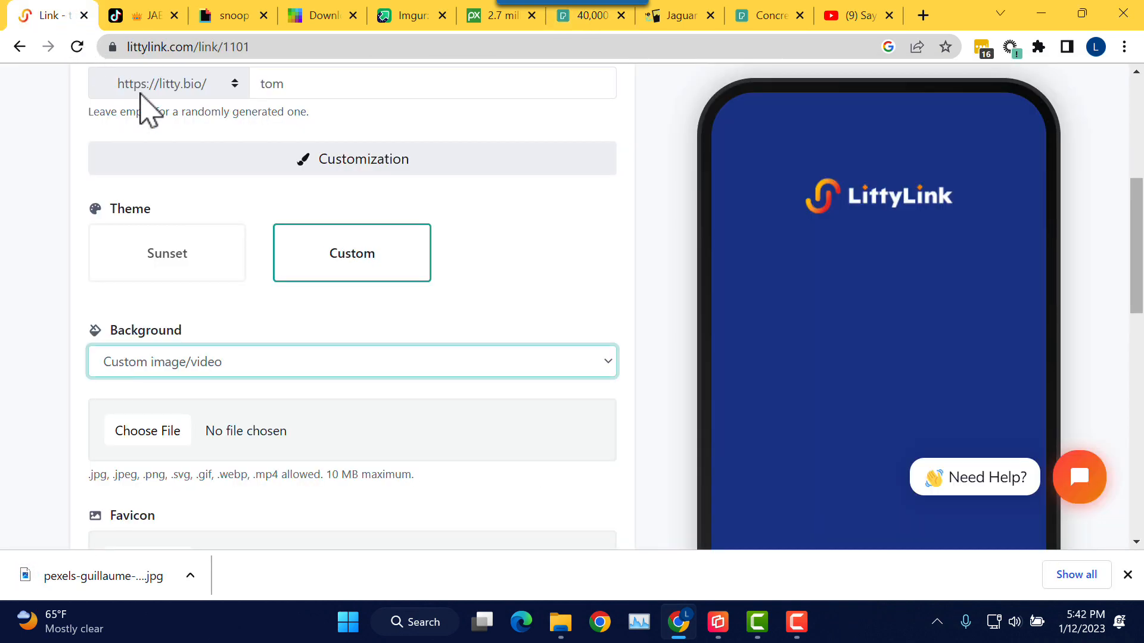
pyautogui.scroll(-1, 309, 349)
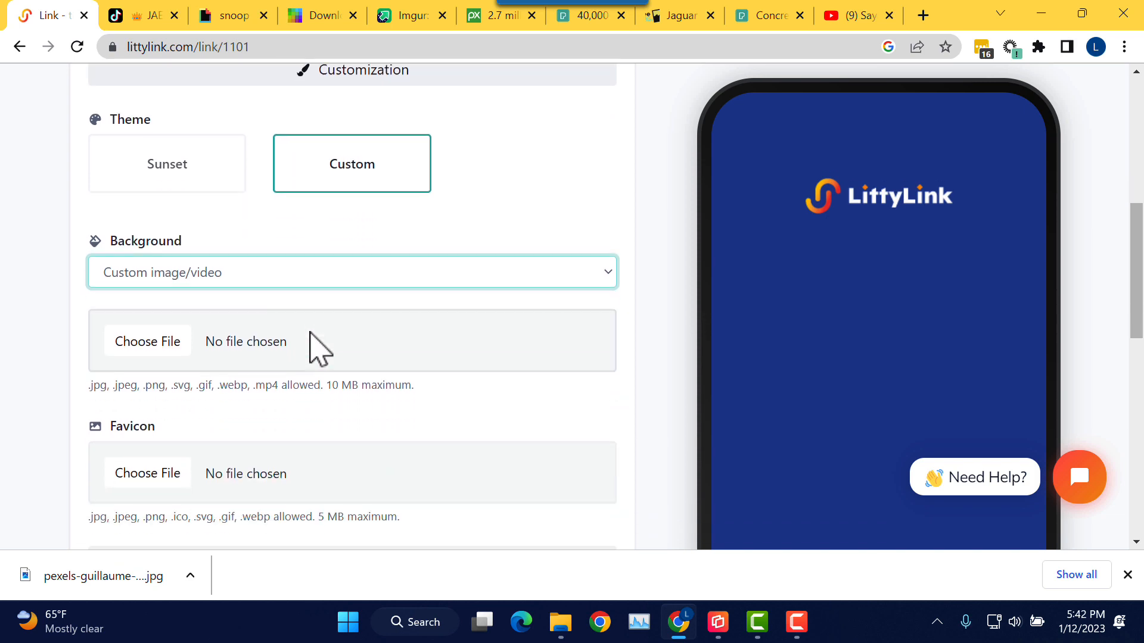
pyautogui.click(175, 346)
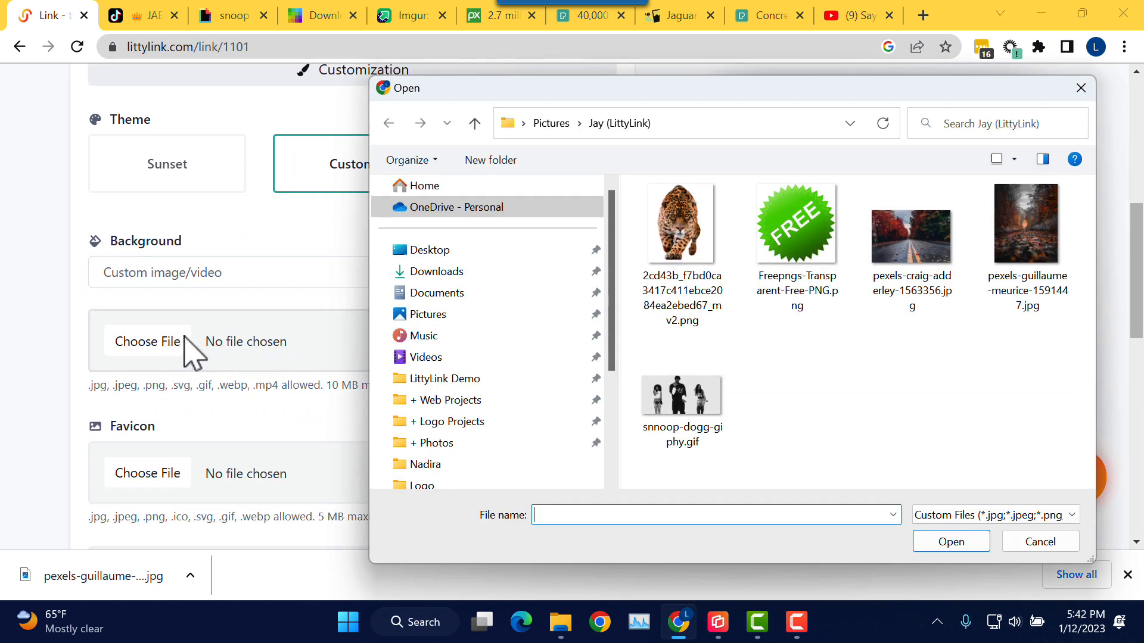
pyautogui.click(1037, 247)
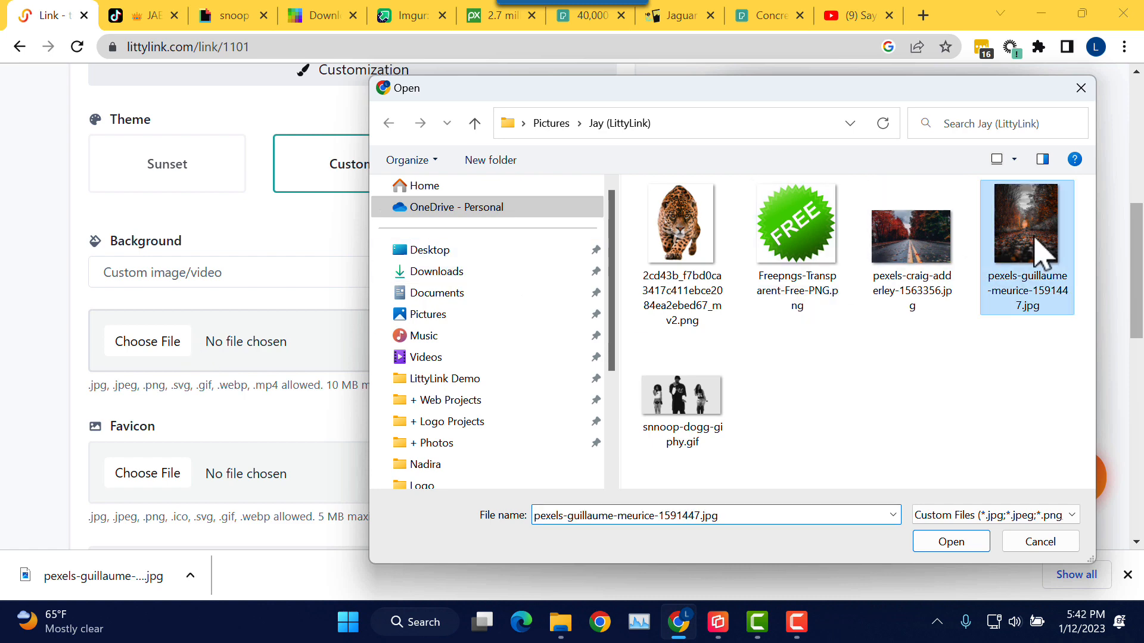
pyautogui.click(960, 547)
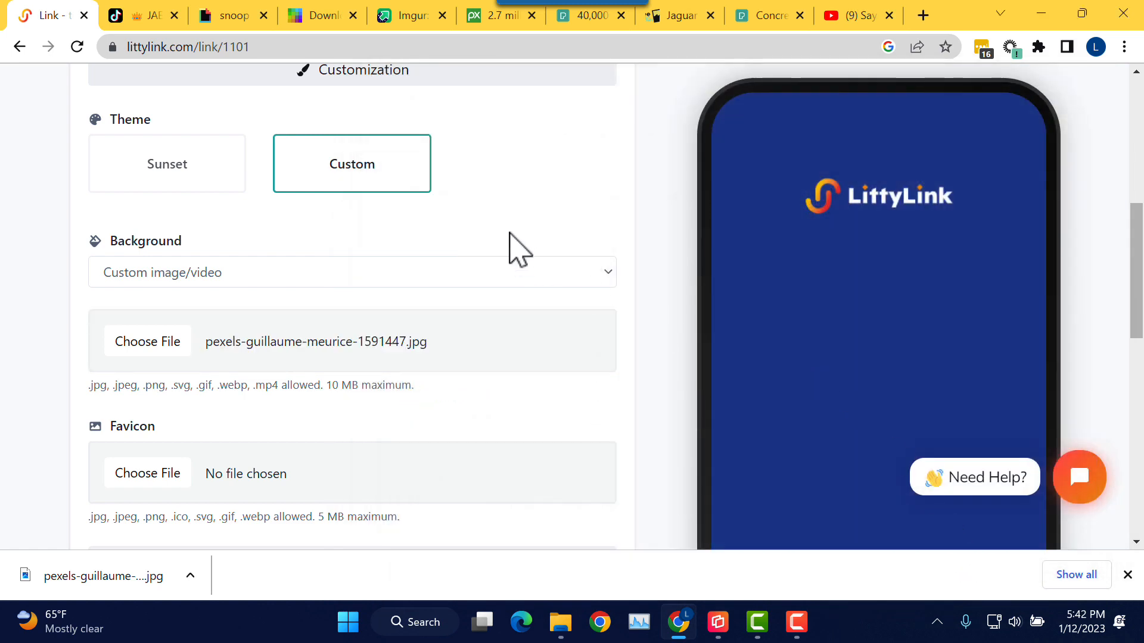
# Step: Scroll the editor to check the autumn forest background in the phone preview
pyautogui.scroll(-5, 756, 239)
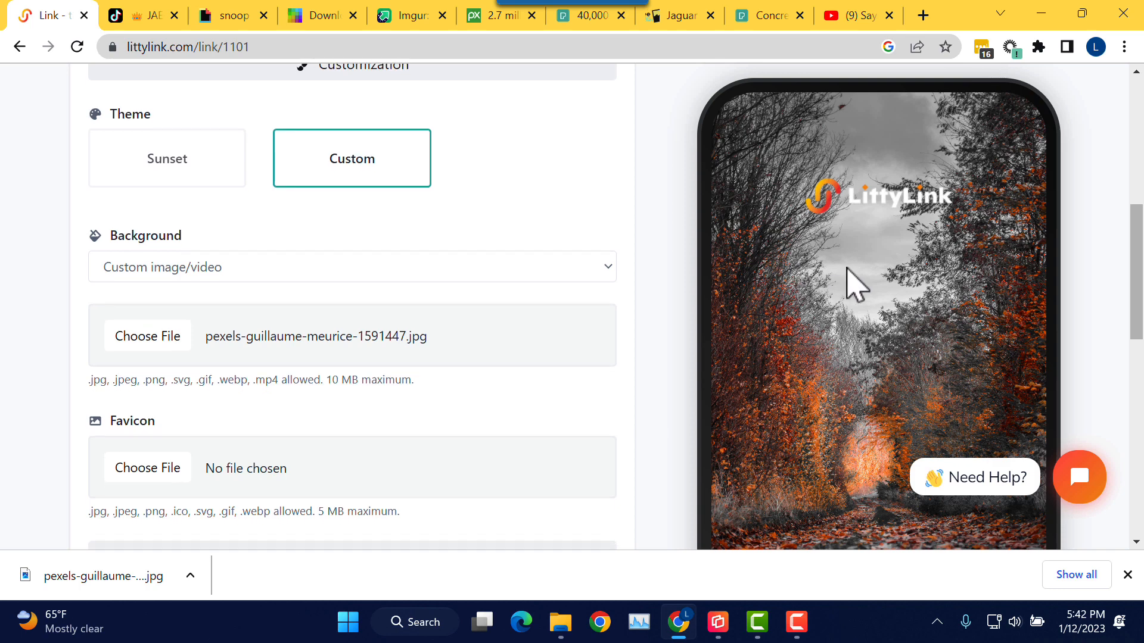
pyautogui.scroll(-3, 1092, 283)
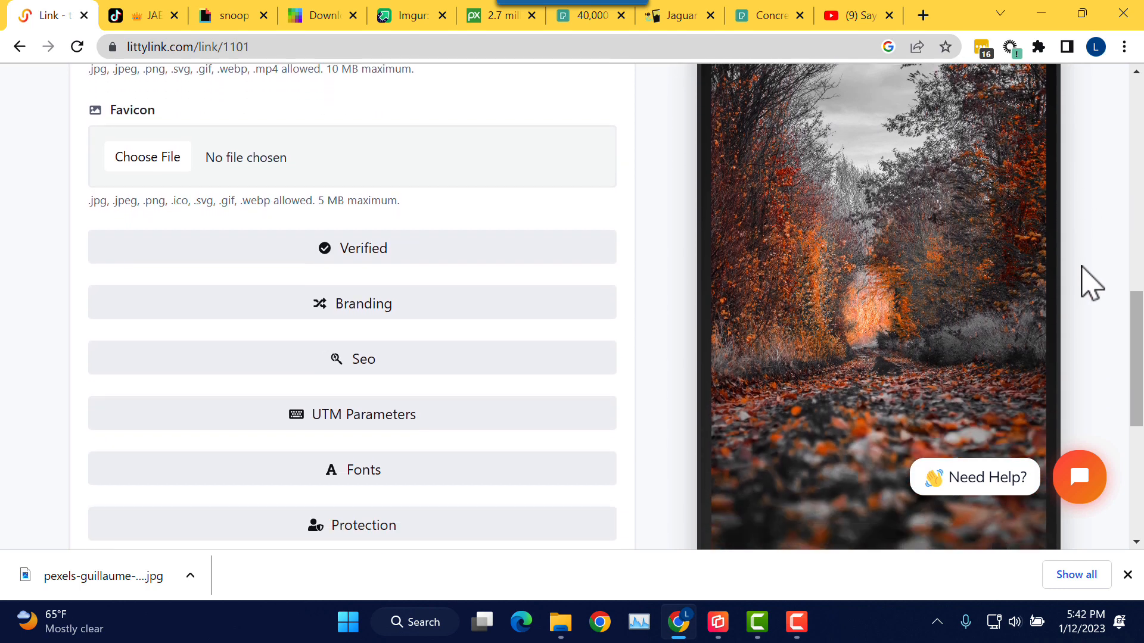
pyautogui.scroll(3, 1091, 283)
pyautogui.scroll(2, 1092, 283)
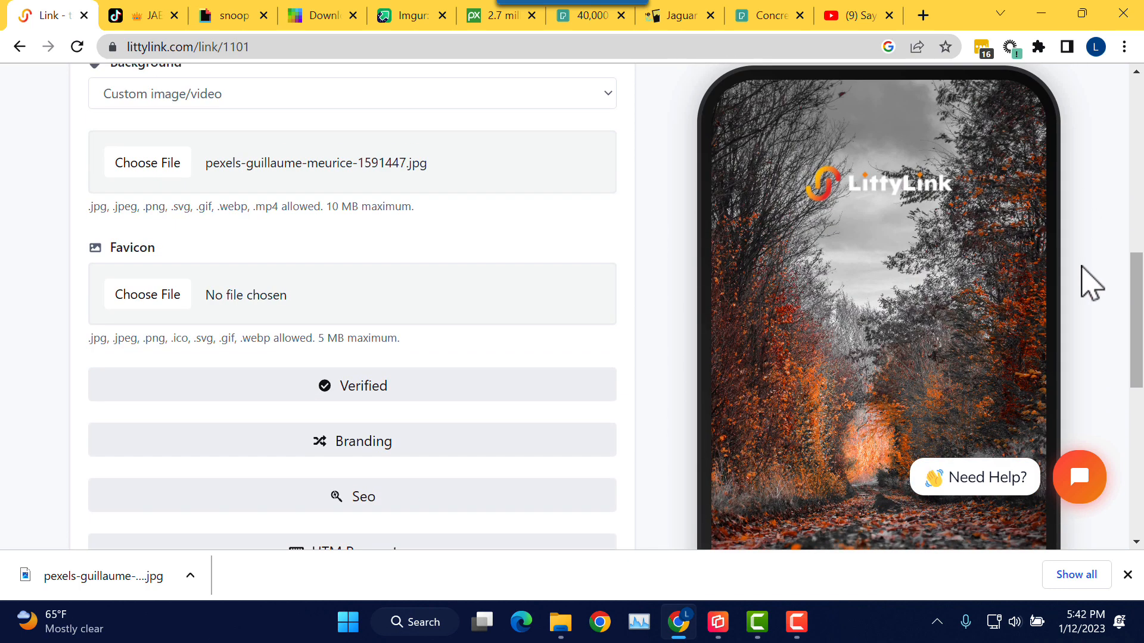
pyautogui.scroll(-3, 1092, 283)
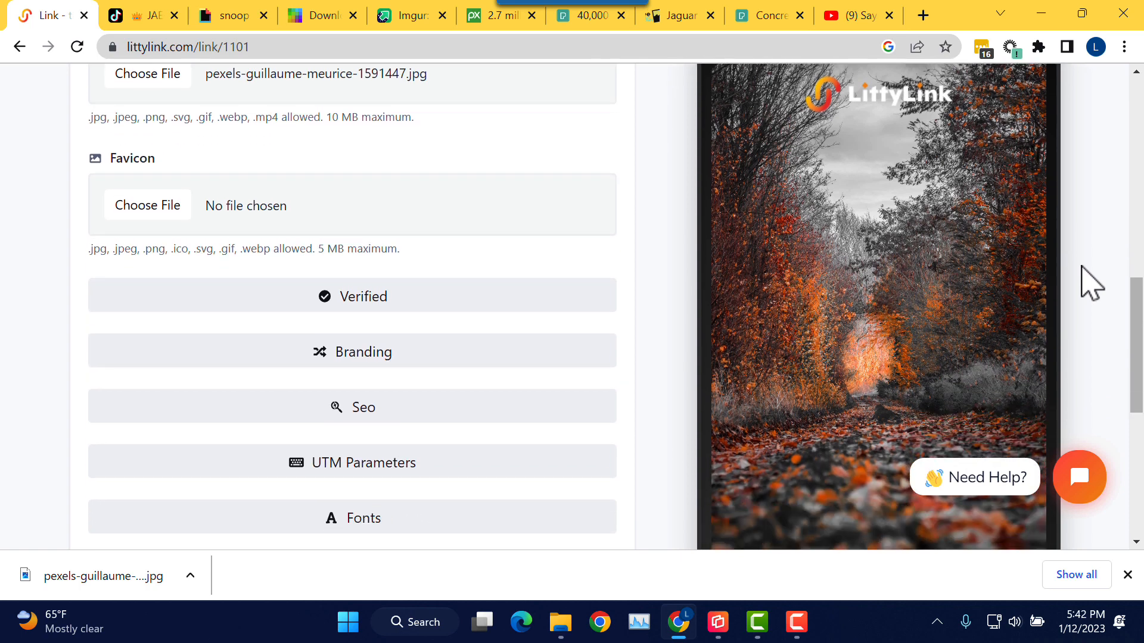
pyautogui.scroll(5, 1092, 283)
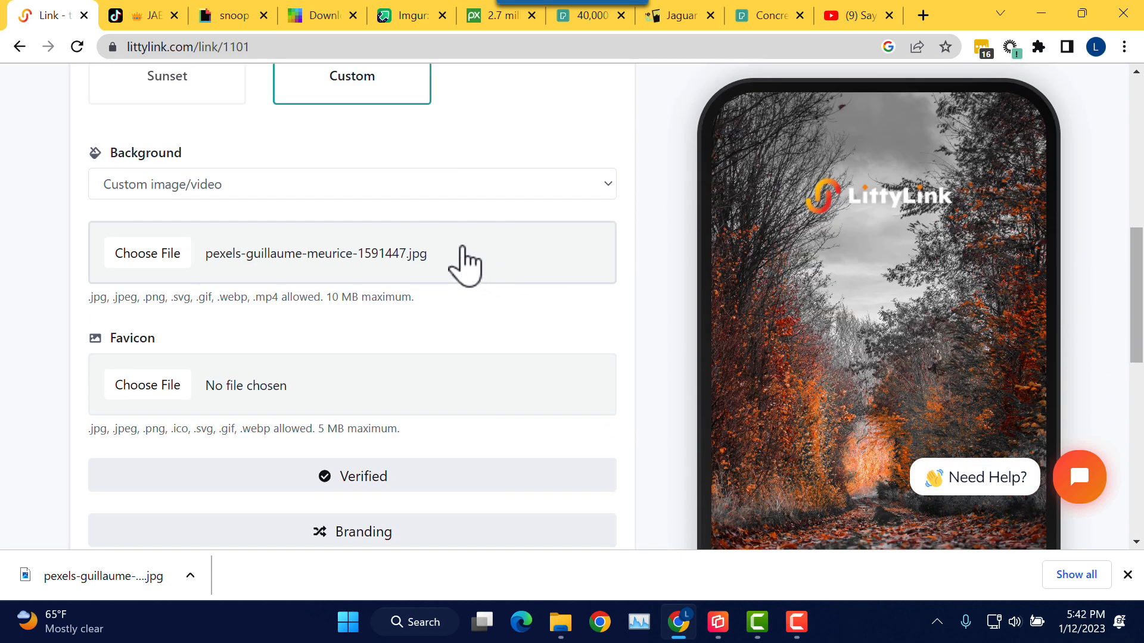
pyautogui.scroll(2, 465, 265)
pyautogui.scroll(3, 472, 265)
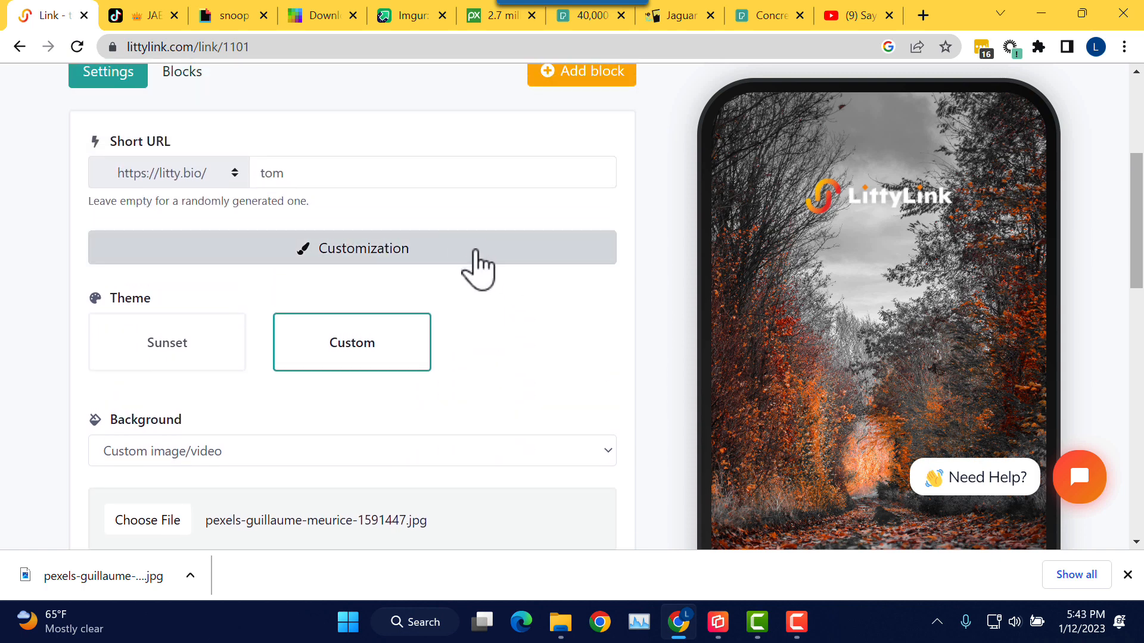
pyautogui.scroll(-3, 484, 330)
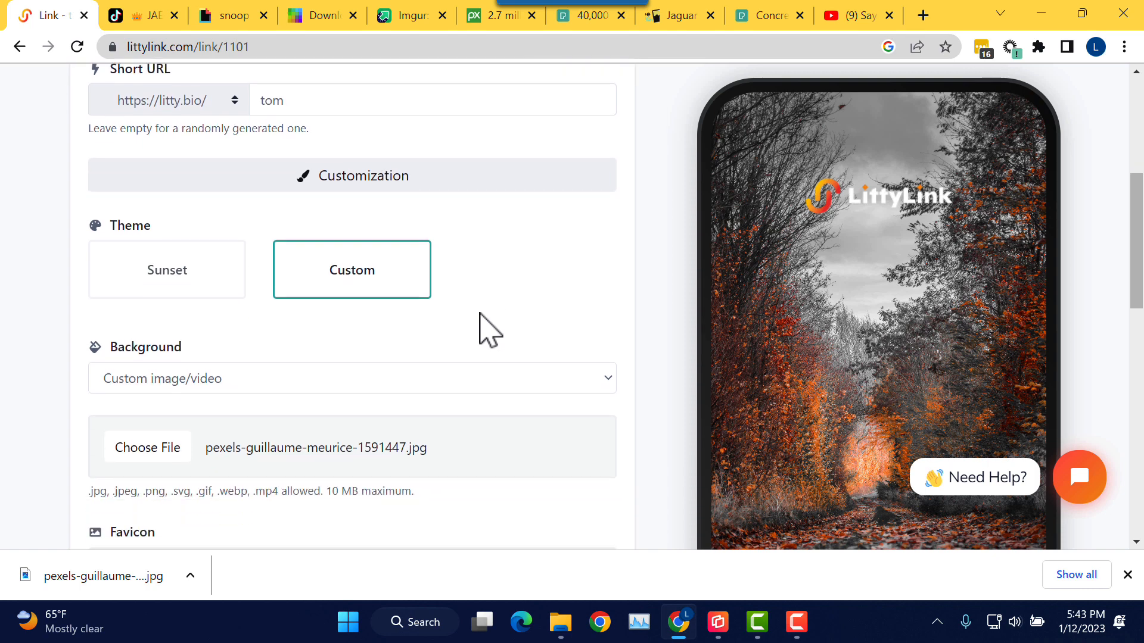
pyautogui.scroll(2, 485, 320)
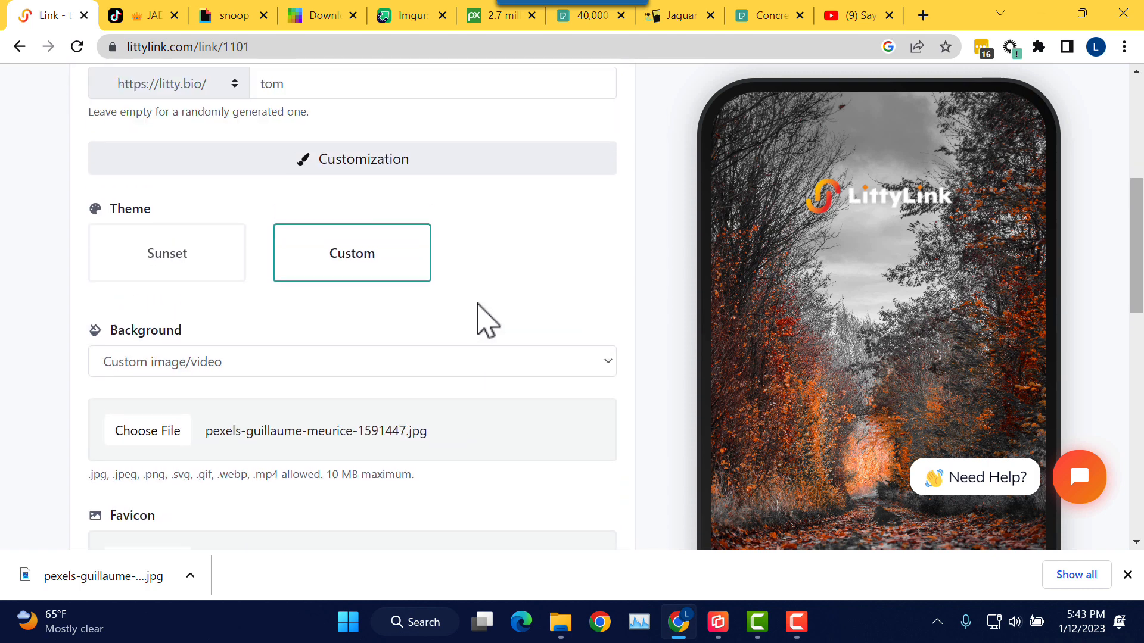
pyautogui.scroll(1, 447, 301)
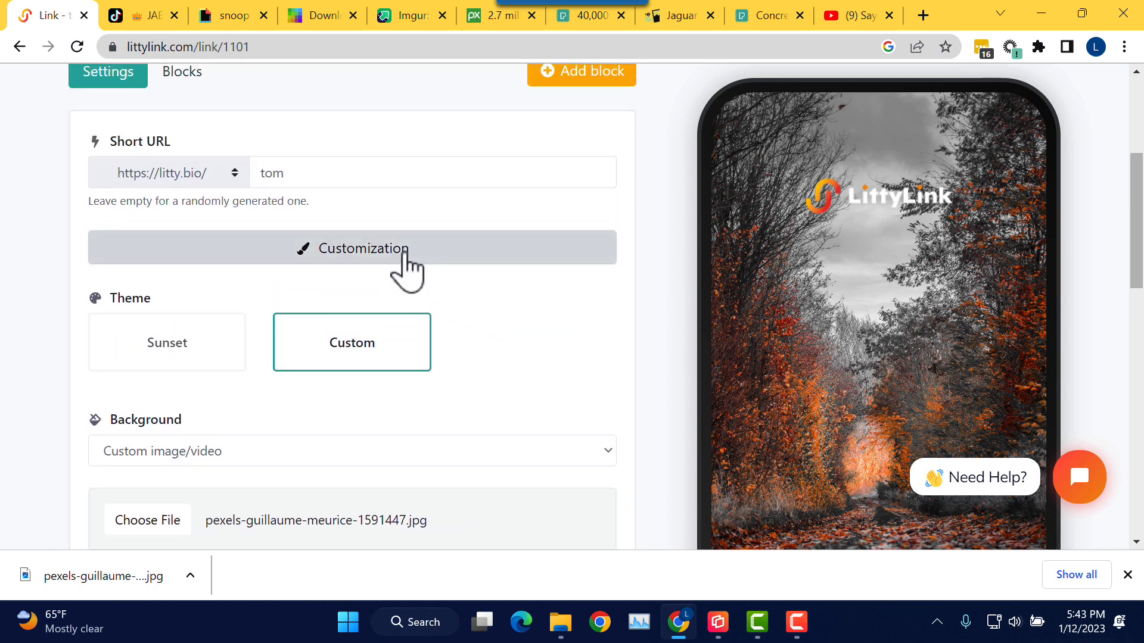
# Step: Collapse the Customization section, briefly reopening it before folding it away again
pyautogui.click(407, 272)
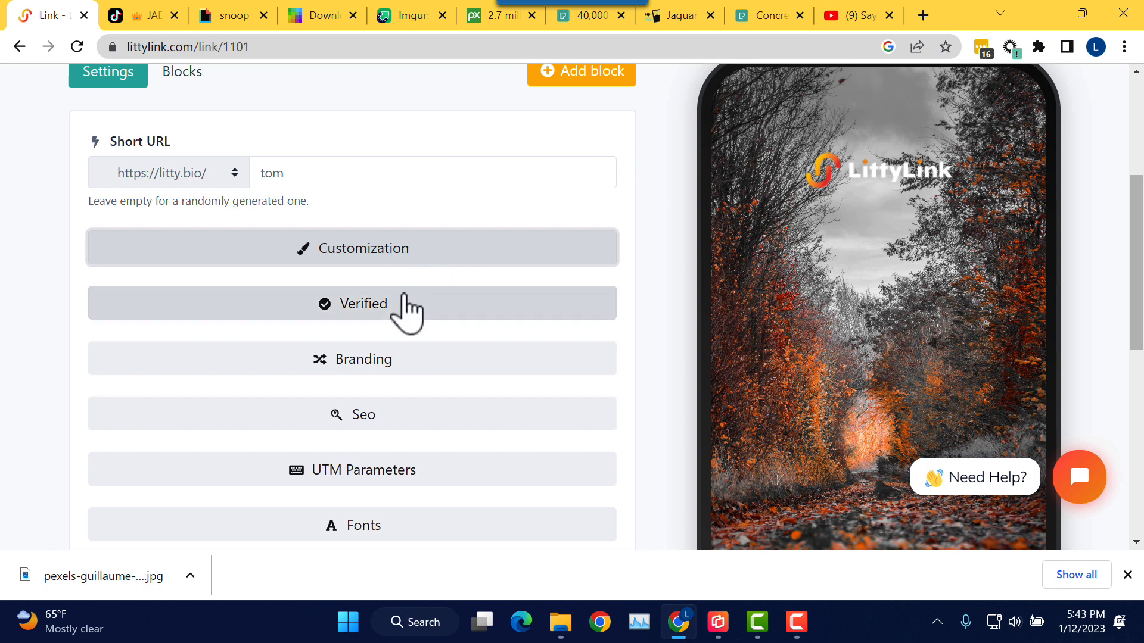
pyautogui.click(456, 250)
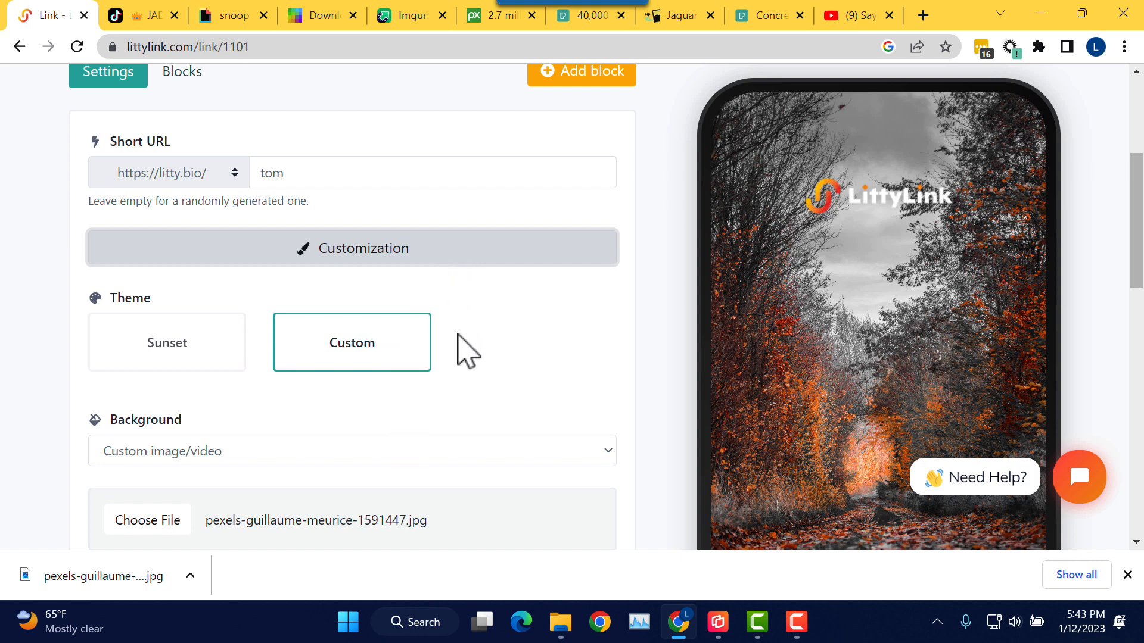
pyautogui.click(446, 259)
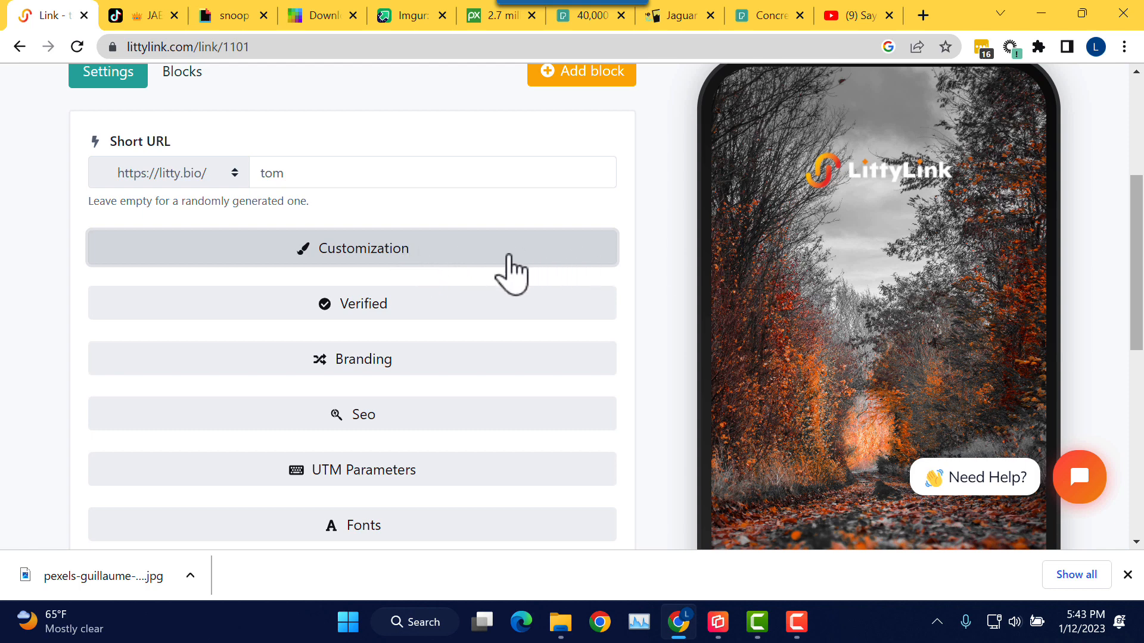
# Step: Read the Verified notice, open and minimize the Tidio help chat, then collapse Verified
pyautogui.click(418, 314)
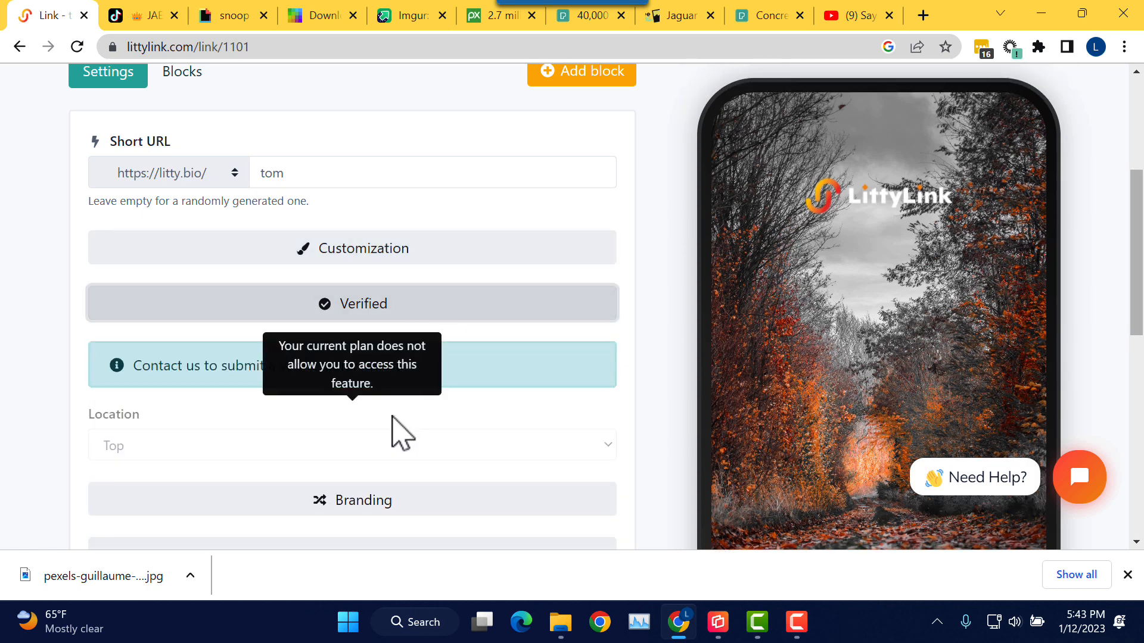
pyautogui.click(1079, 477)
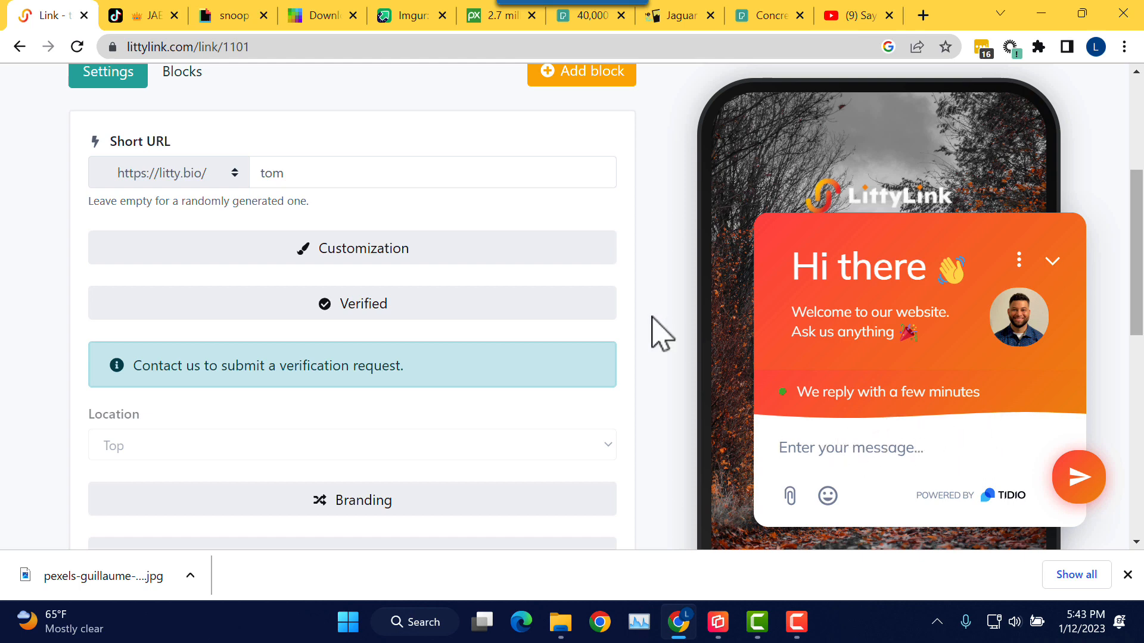
pyautogui.click(1052, 263)
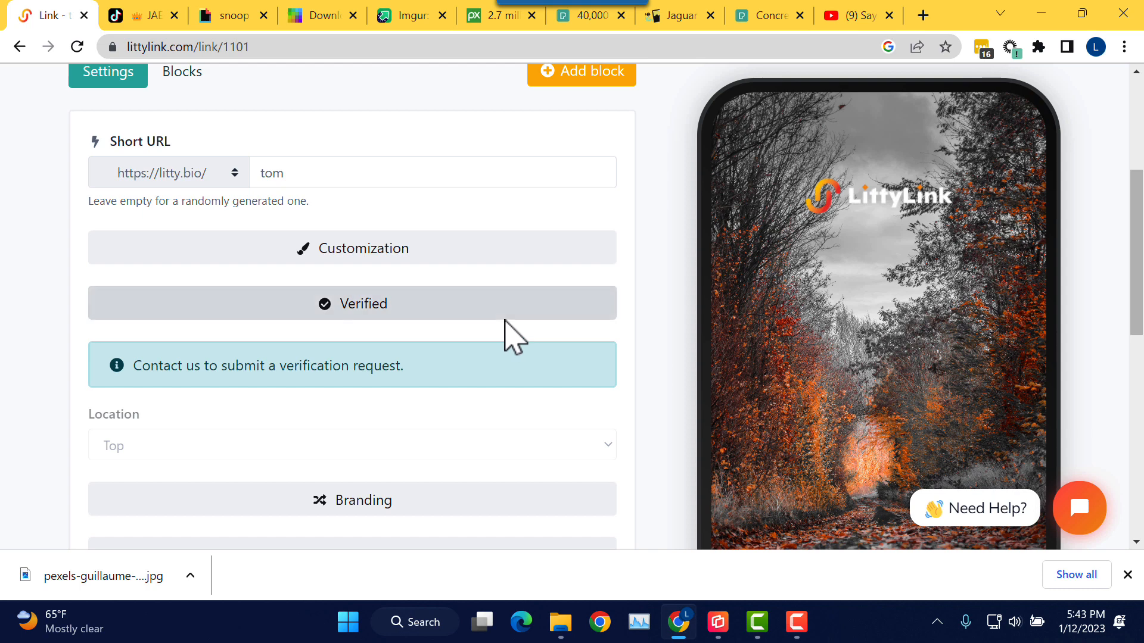
pyautogui.scroll(-1, 506, 342)
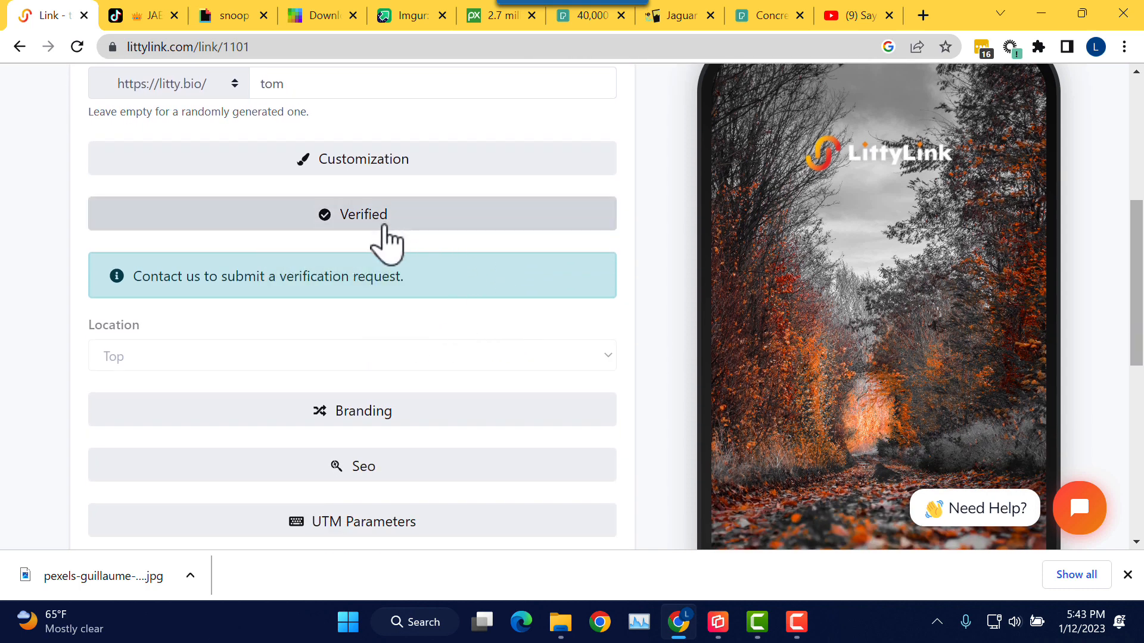
pyautogui.click(404, 246)
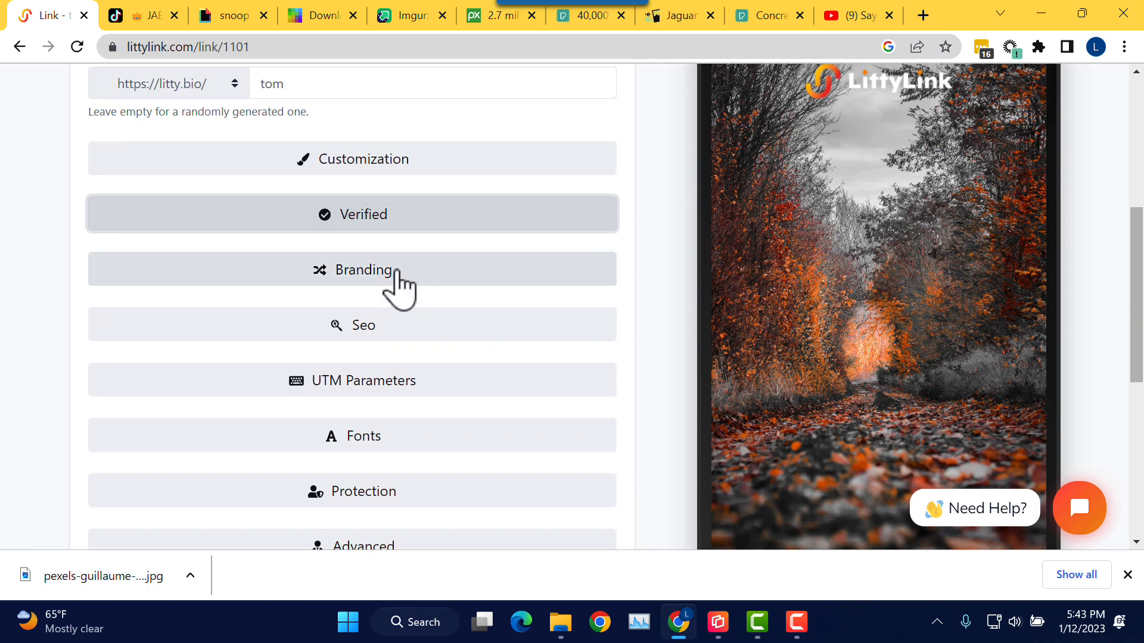
# Step: Expand and re-collapse Branding, then expand Seo to show title, description and Opengraph fields
pyautogui.click(396, 273)
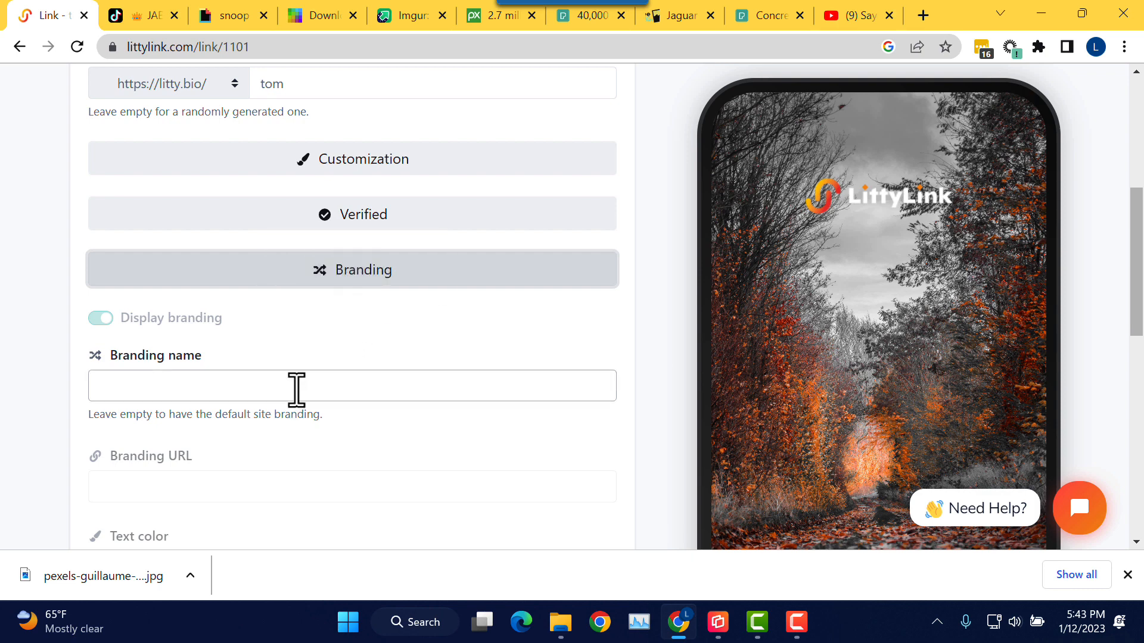
pyautogui.scroll(-1, 391, 373)
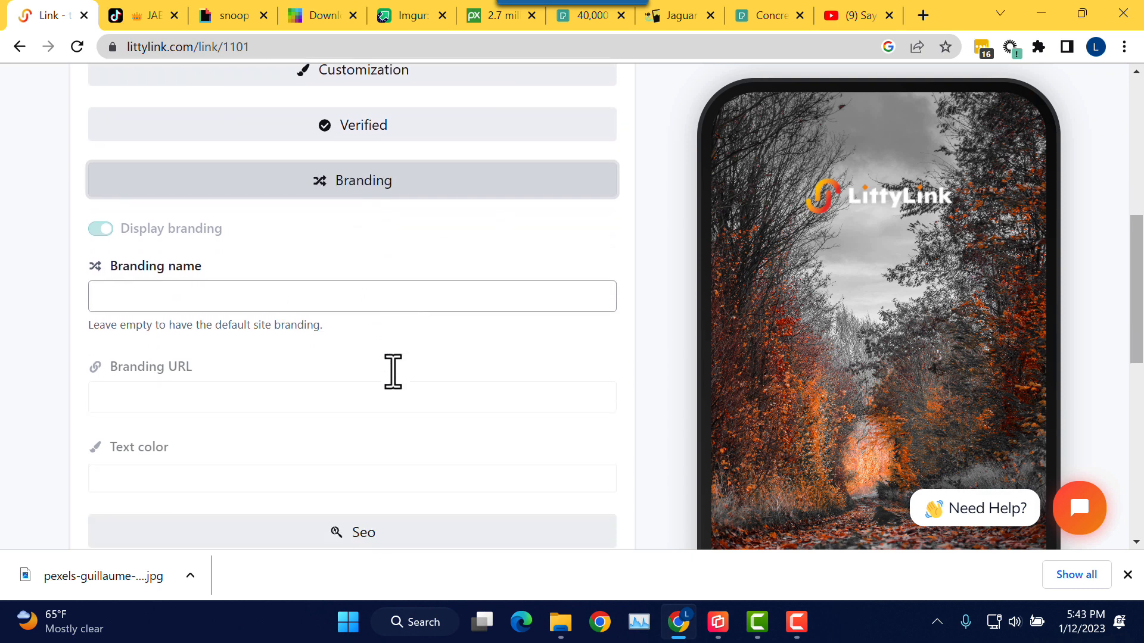
pyautogui.click(416, 189)
pyautogui.click(369, 246)
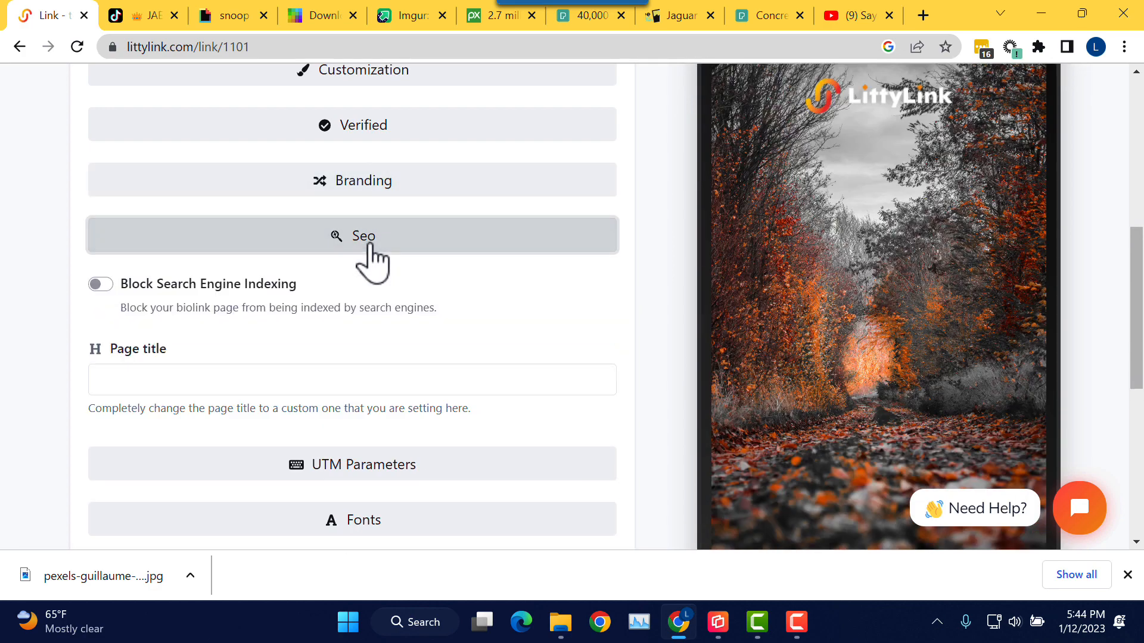
pyautogui.scroll(-1, 402, 292)
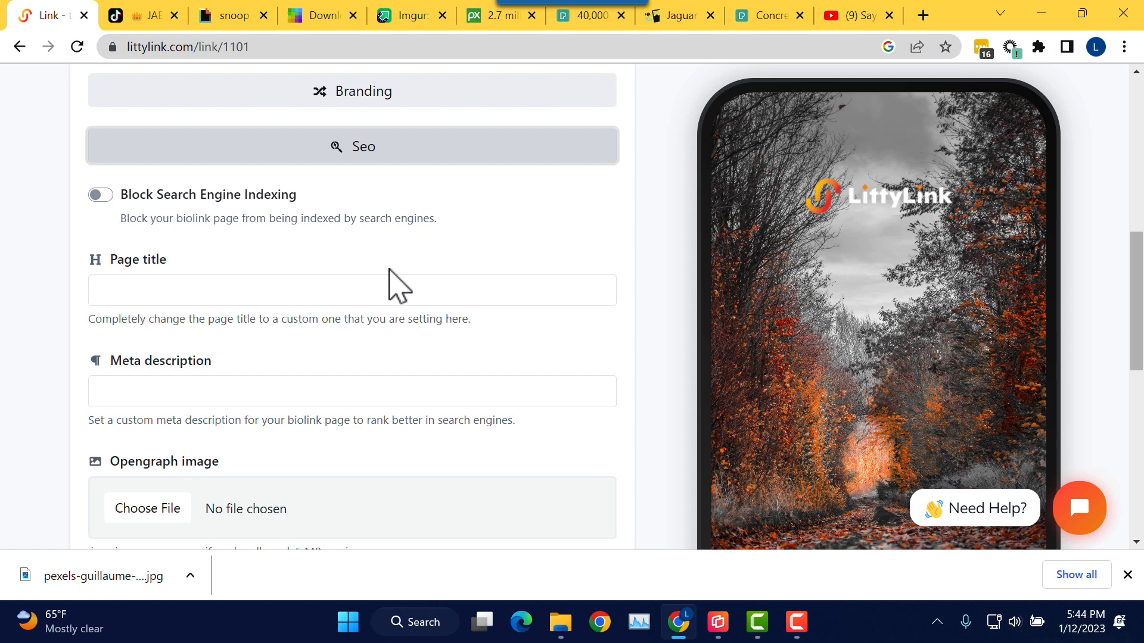
# Step: Enter page title 'Tom's Bio Link Page' and meta description 'Explore and navigate to Toml's Link Page.'
pyautogui.click(289, 288)
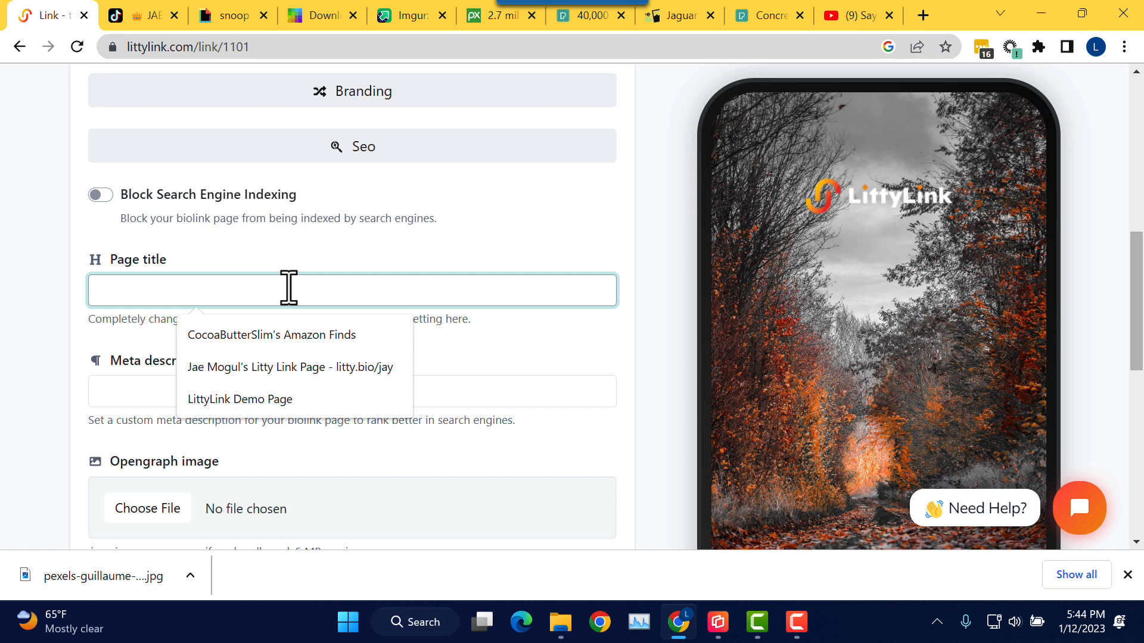
pyautogui.write("Tom's Bio Link Page")
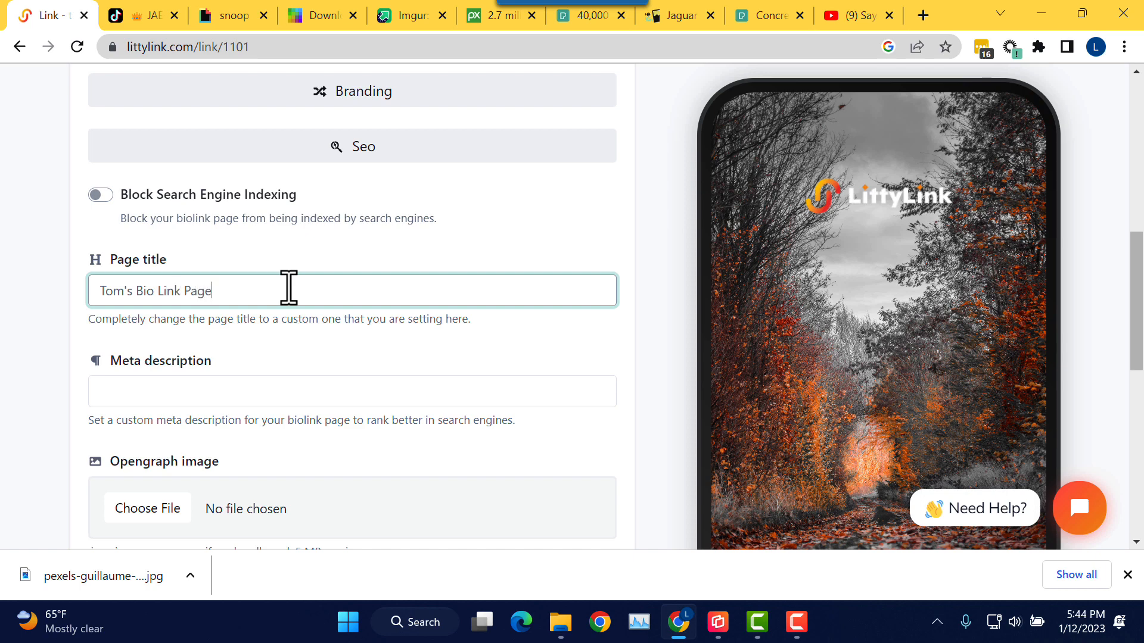
pyautogui.click(238, 396)
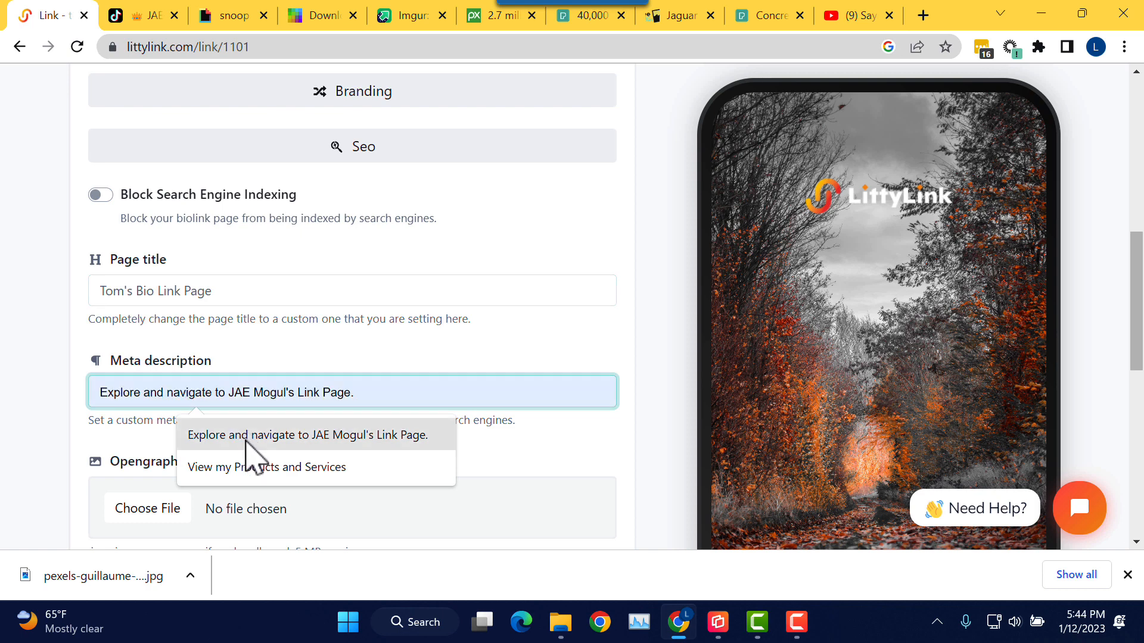
pyautogui.click(247, 438)
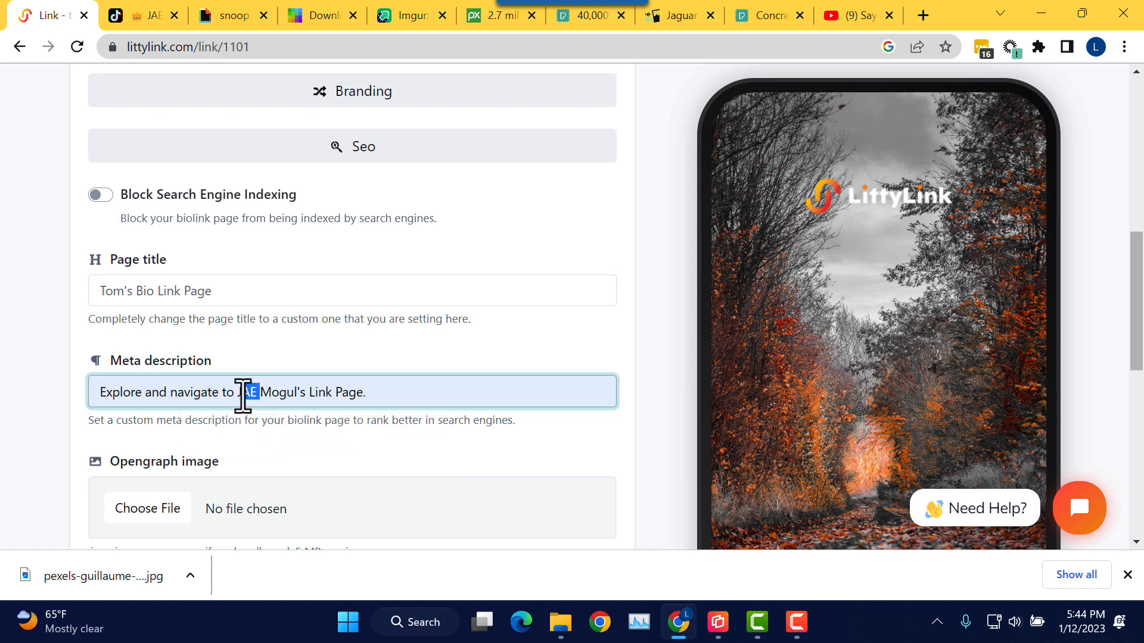
pyautogui.moveTo(296, 396); pyautogui.dragTo(237, 396)
pyautogui.write('To')
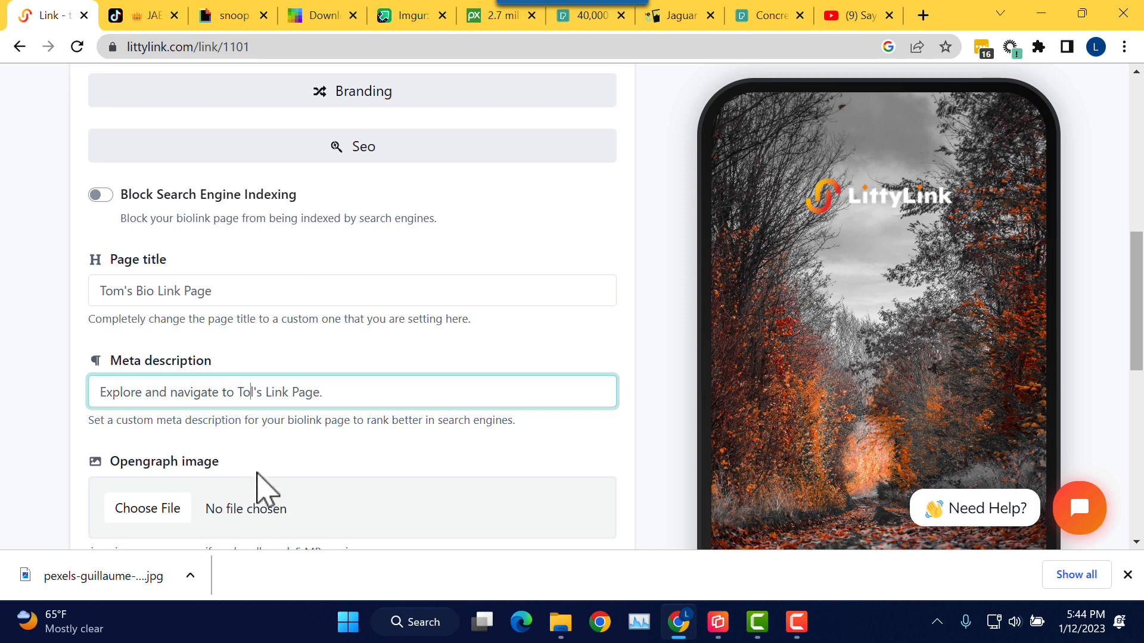
pyautogui.write('m')
pyautogui.click(402, 370)
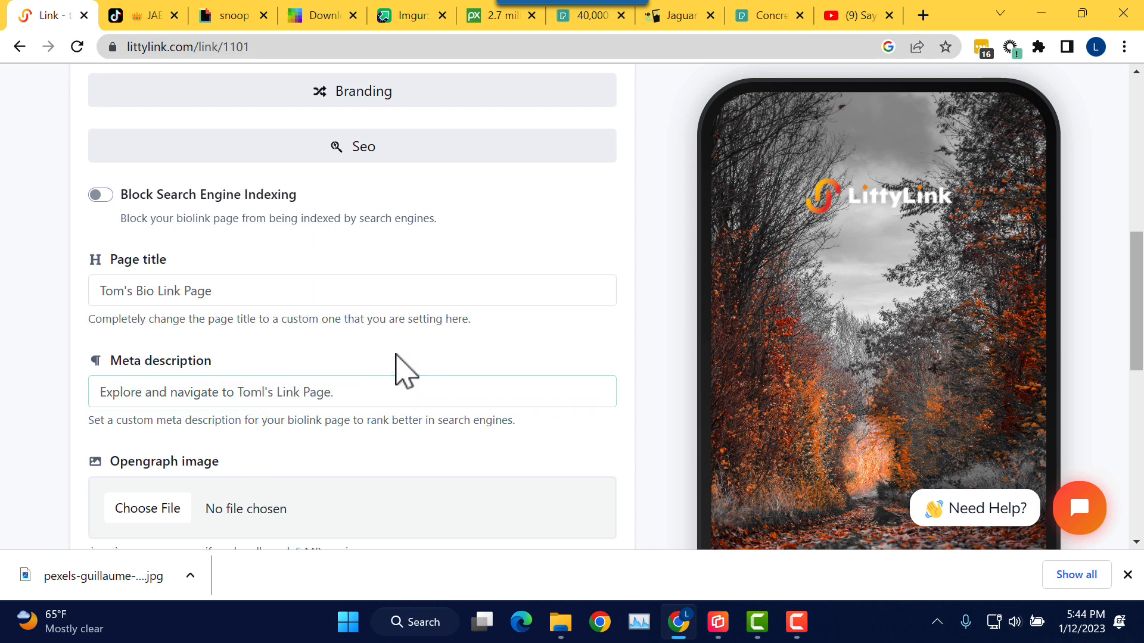
pyautogui.scroll(-1, 396, 370)
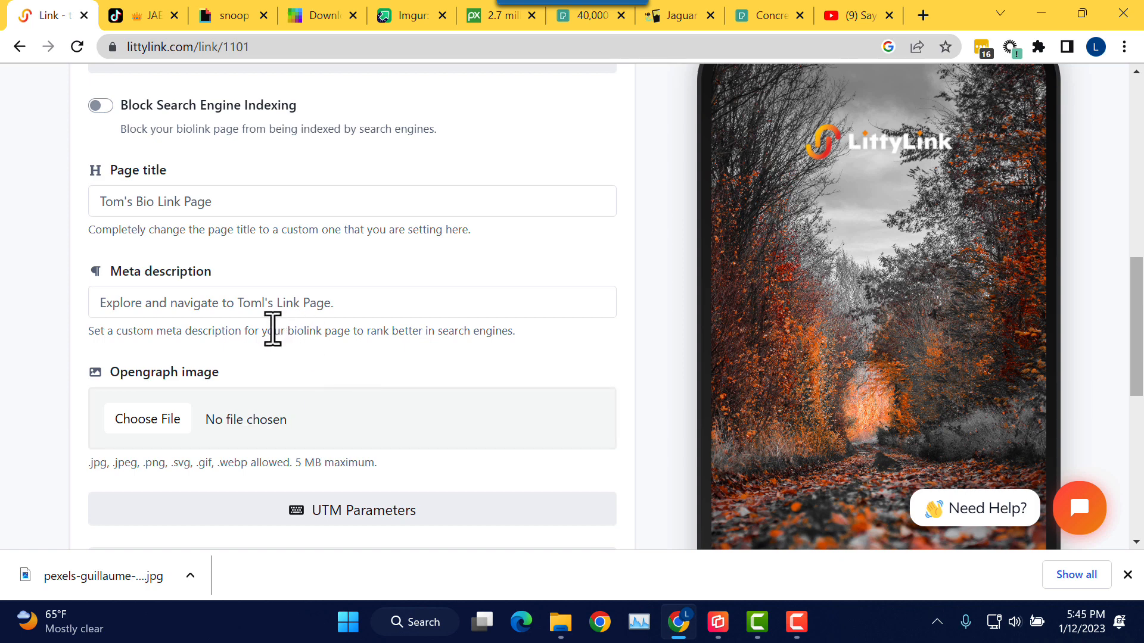
pyautogui.scroll(-1, 271, 336)
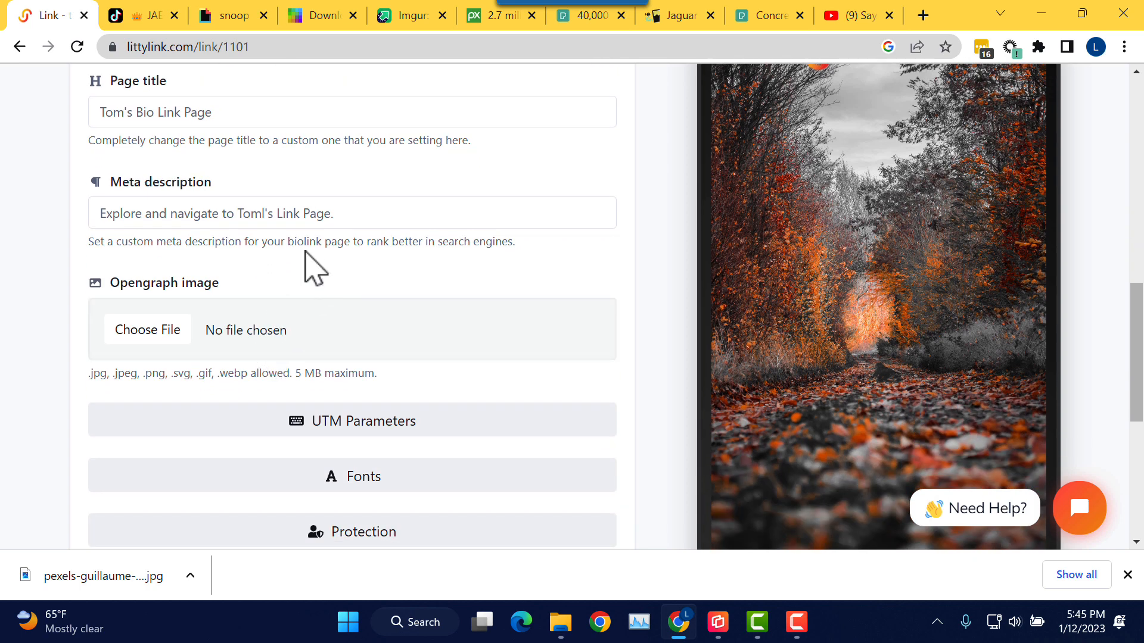
# Step: Upload IMG_1226.JPG from Photos > avatars > AI Favoritrs as the Opengraph image and Update
pyautogui.click(150, 332)
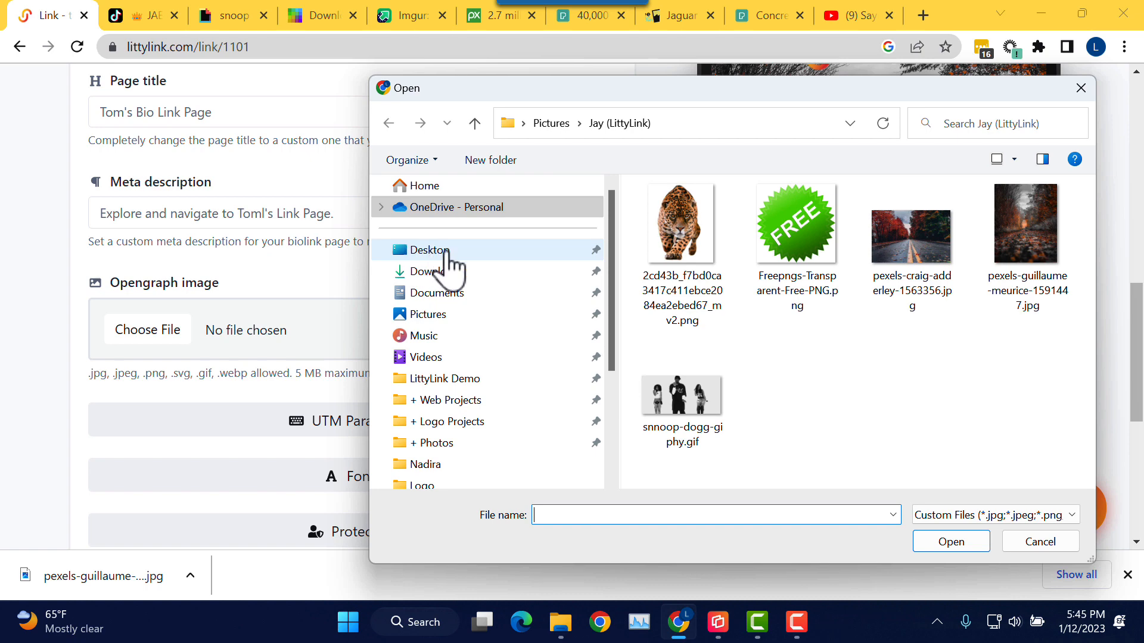
pyautogui.click(440, 444)
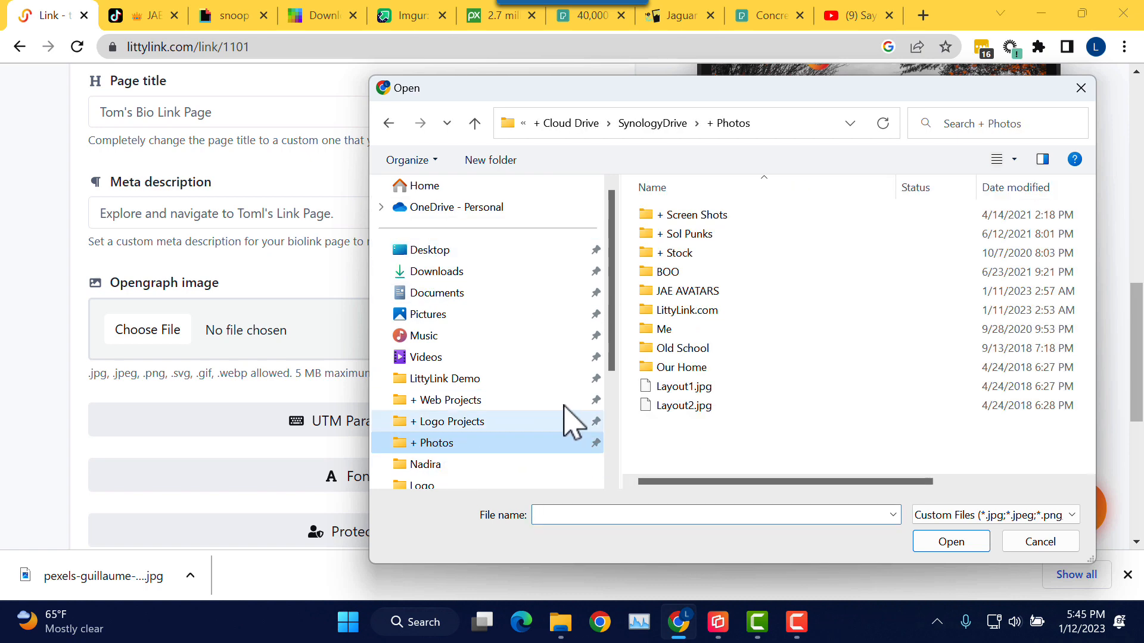
pyautogui.doubleClick(721, 292)
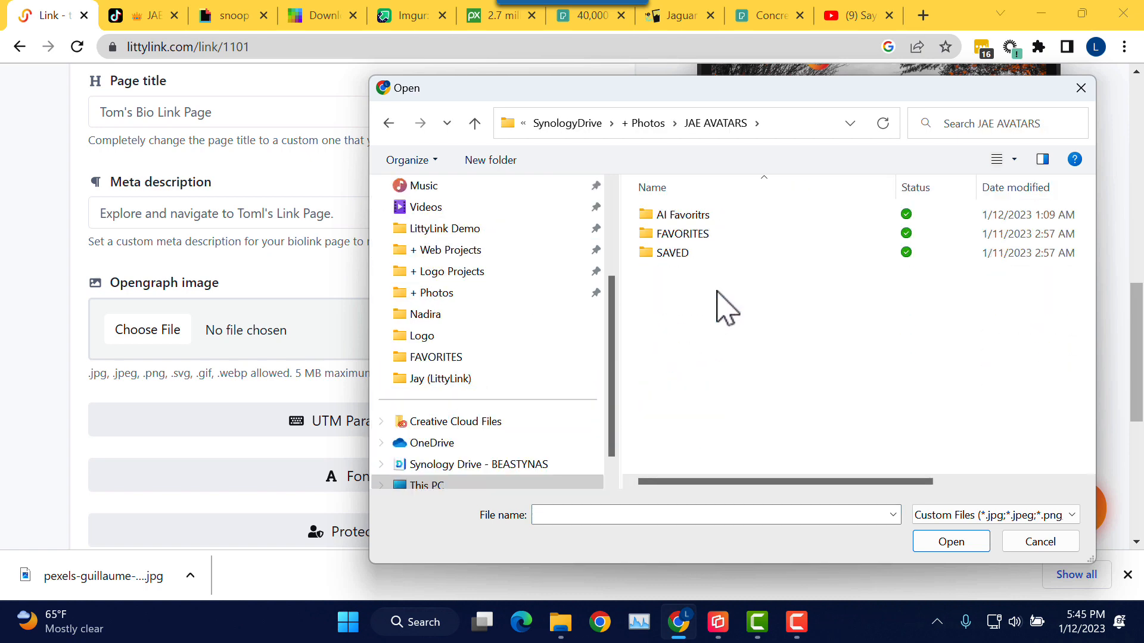
pyautogui.doubleClick(706, 217)
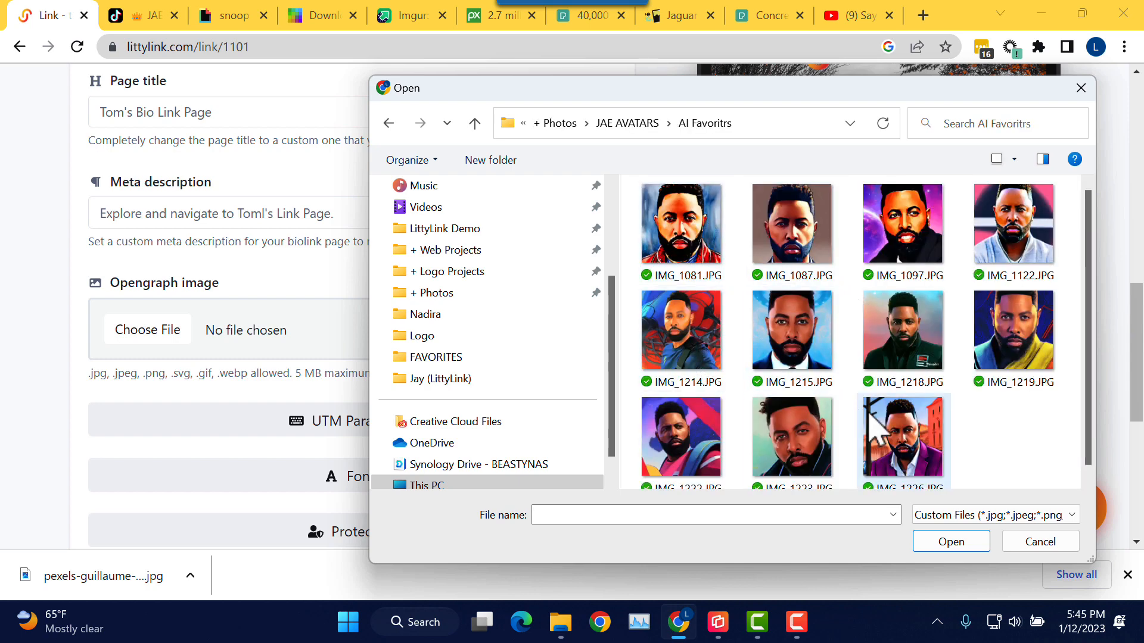
pyautogui.click(906, 441)
pyautogui.click(953, 543)
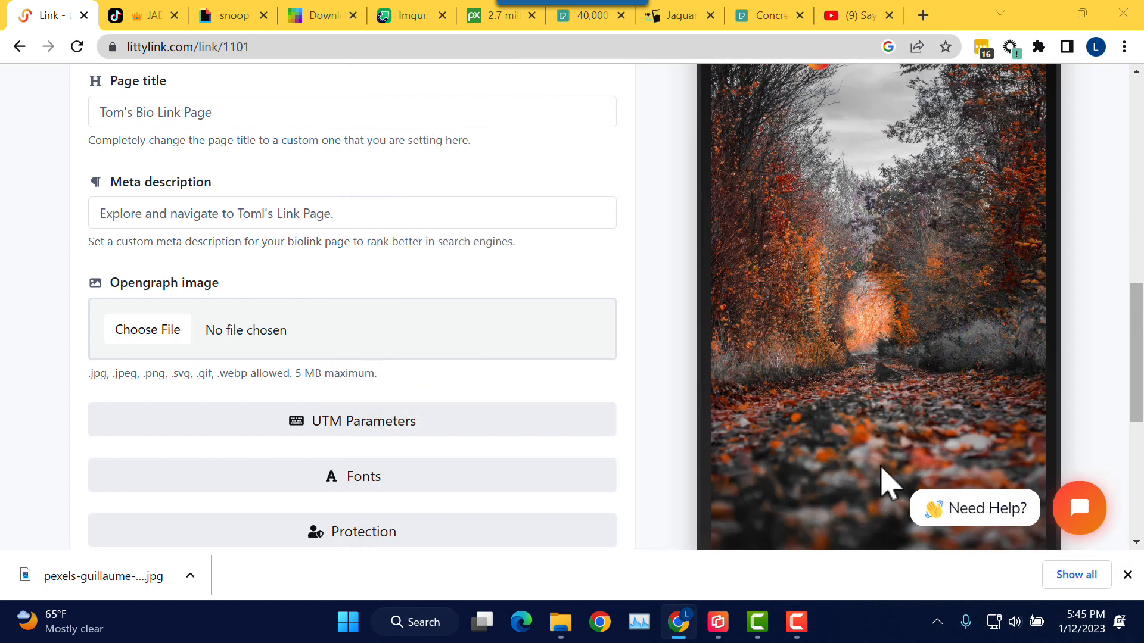
pyautogui.scroll(-2, 581, 262)
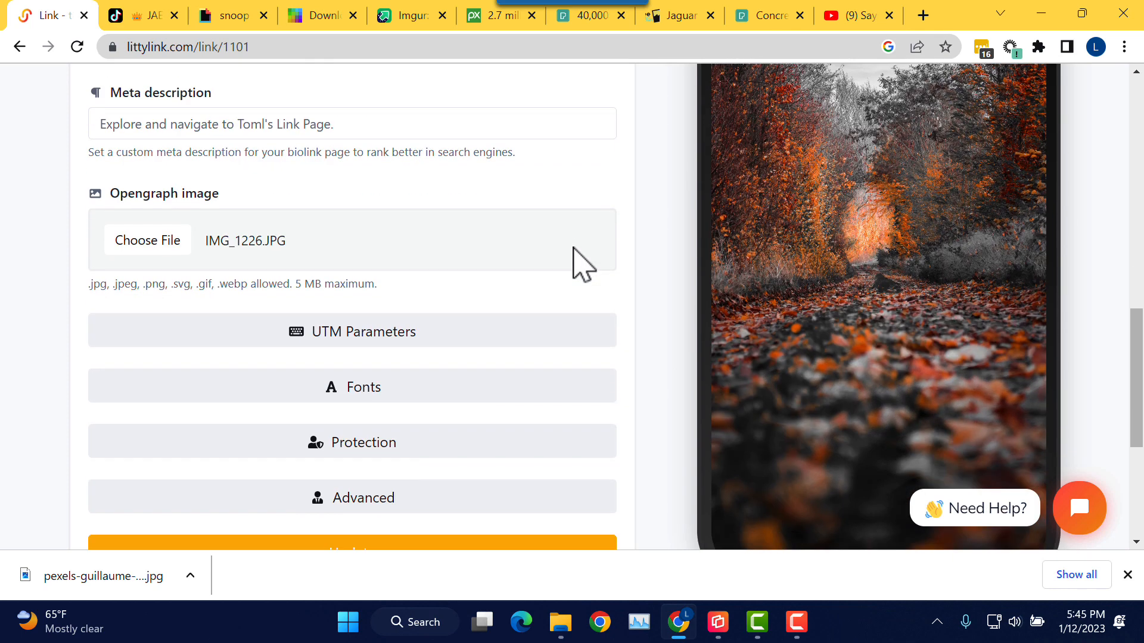
pyautogui.scroll(-2, 575, 271)
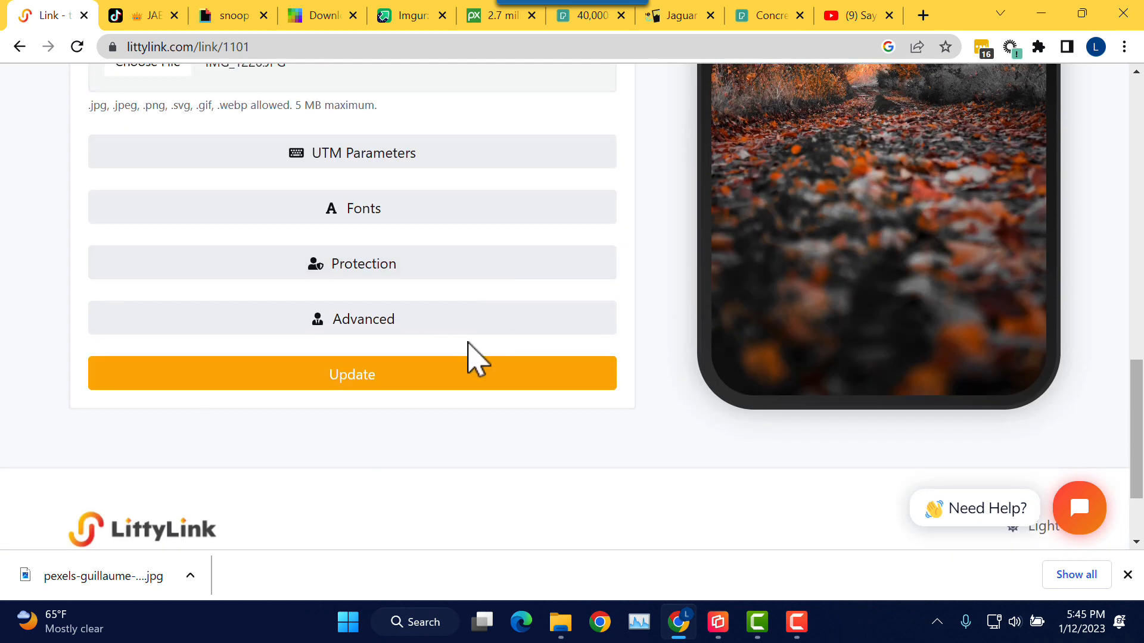
pyautogui.click(386, 386)
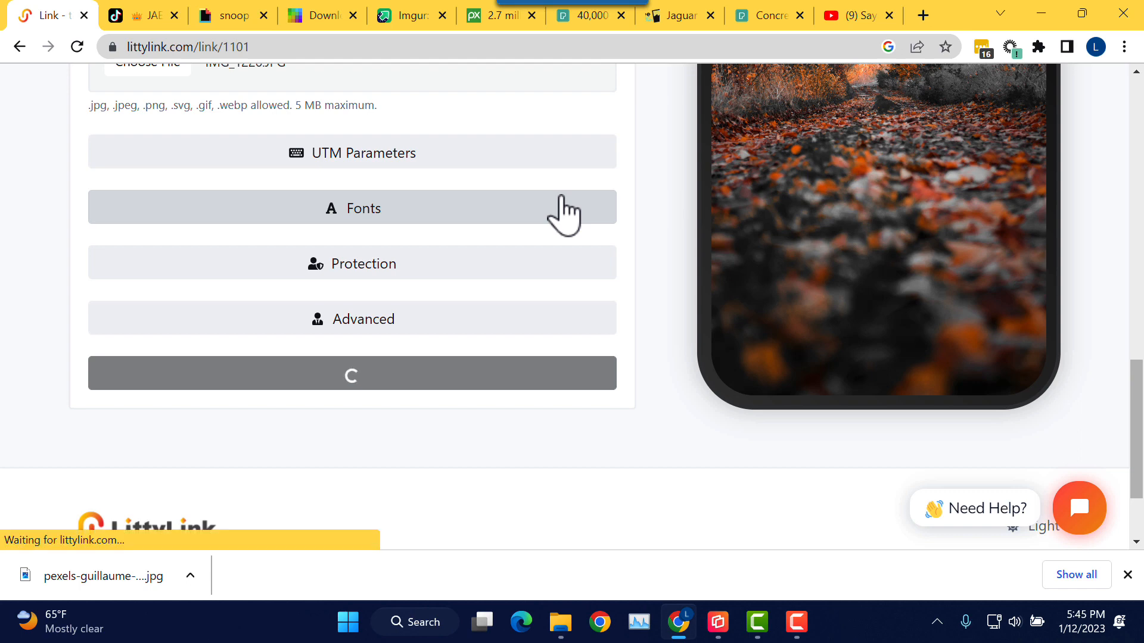
pyautogui.scroll(-4, 429, 251)
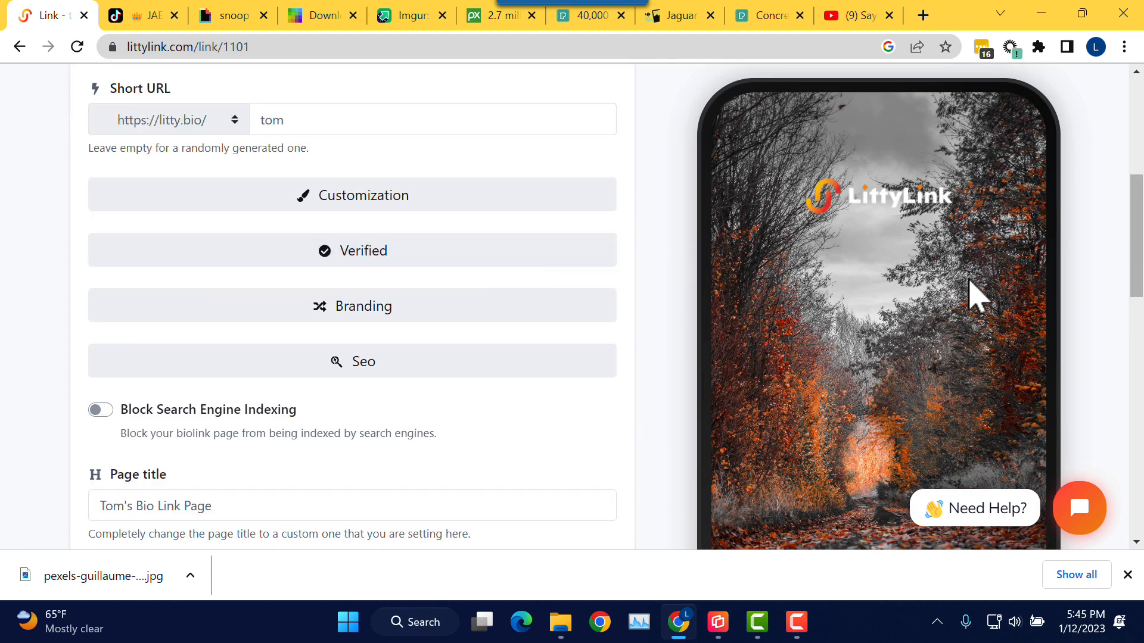
pyautogui.scroll(-1, 975, 294)
pyautogui.moveTo(1135, 250); pyautogui.dragTo(1136, 332)
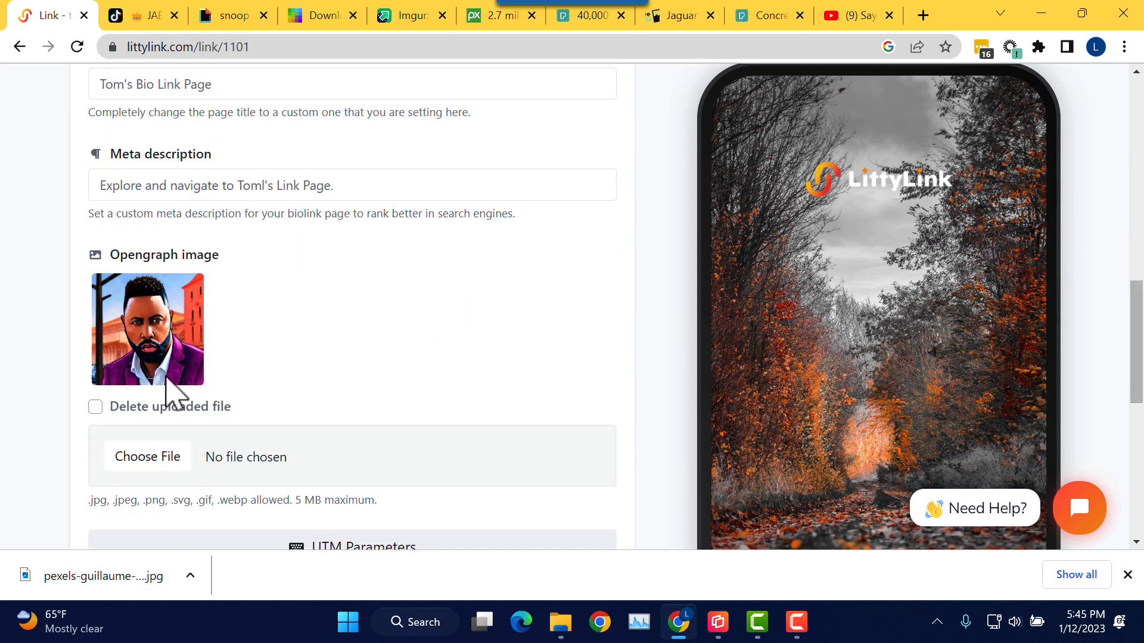
pyautogui.scroll(10, 256, 334)
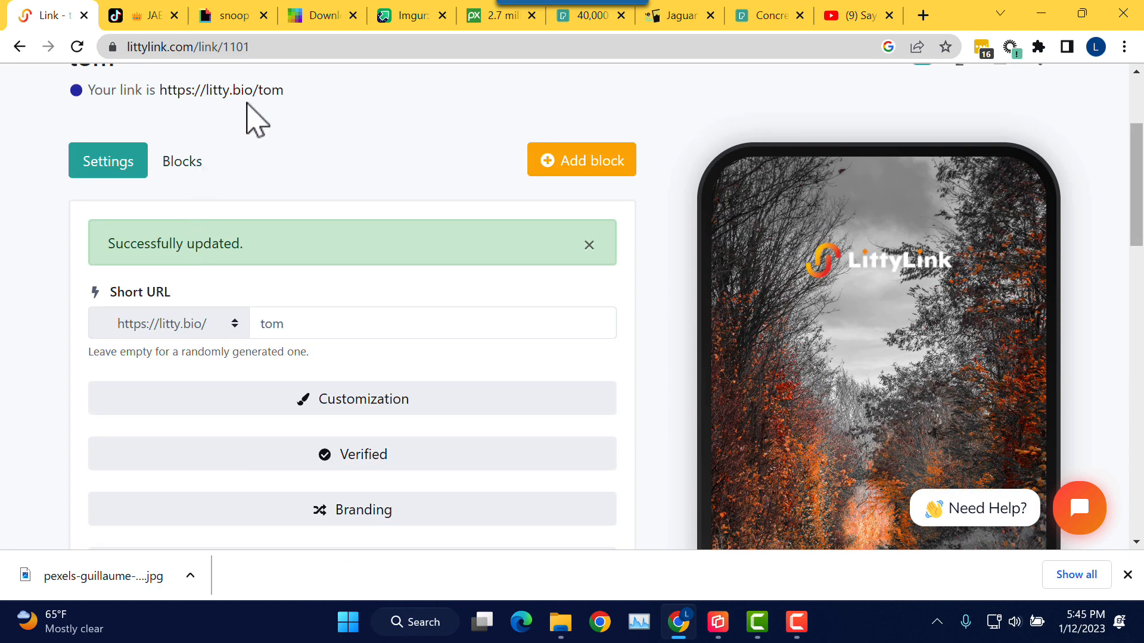
pyautogui.scroll(-7, 319, 190)
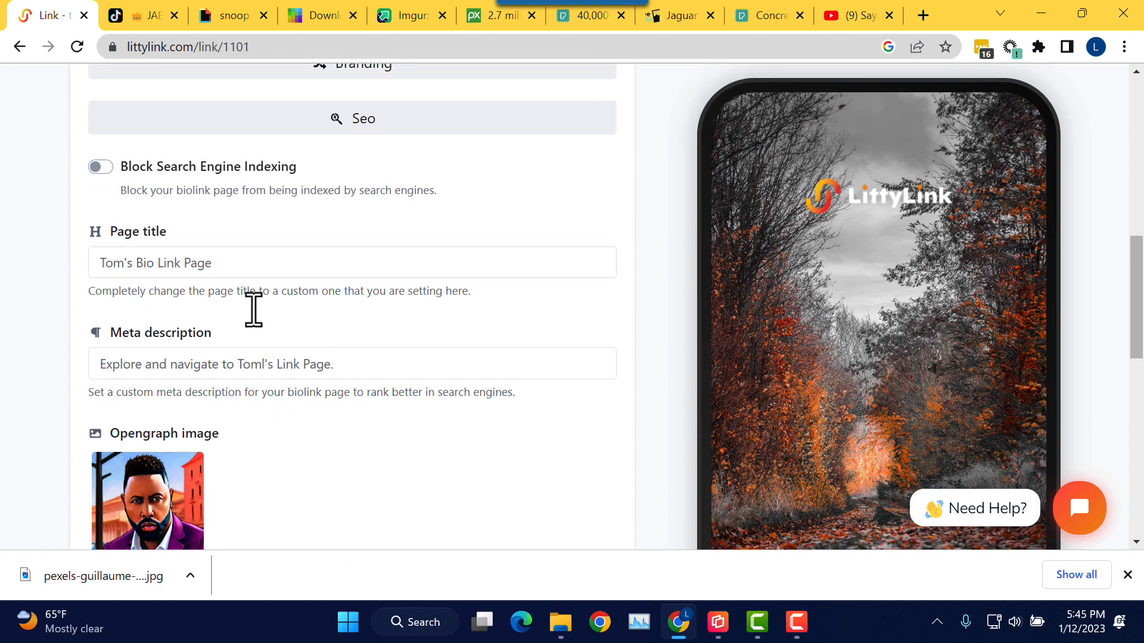
pyautogui.click(231, 267)
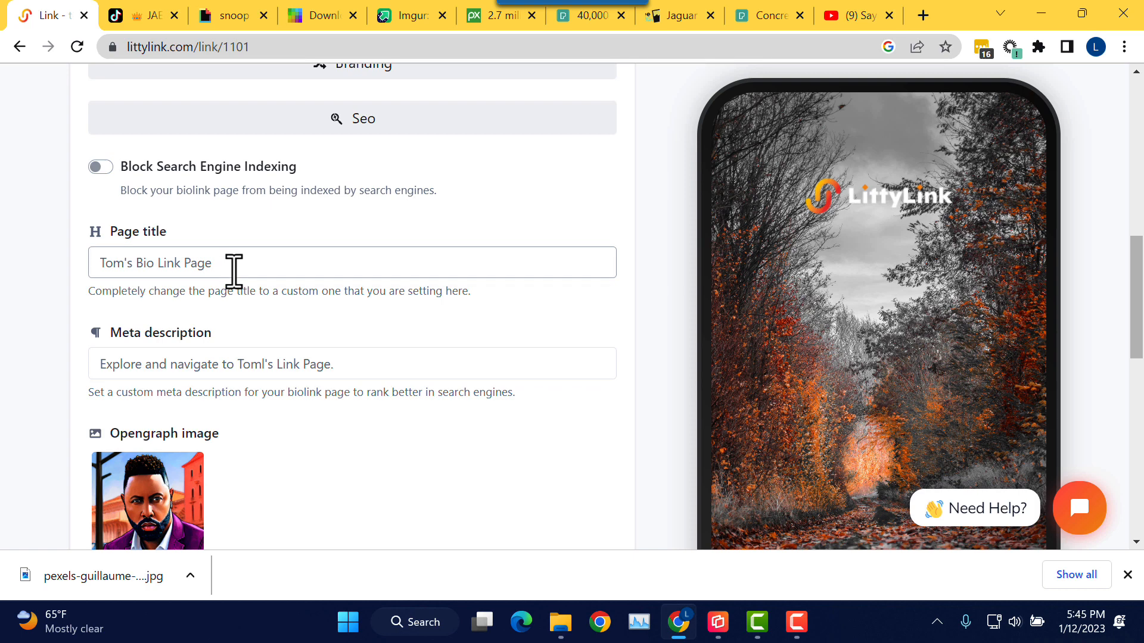
pyautogui.click(348, 365)
pyautogui.click(291, 263)
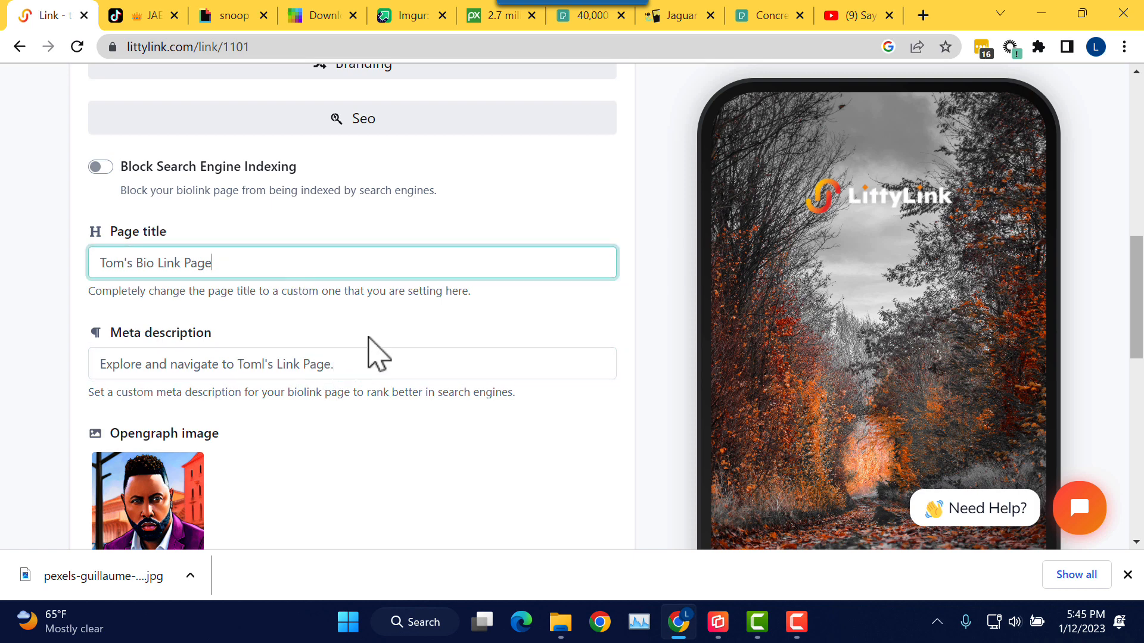
pyautogui.click(368, 360)
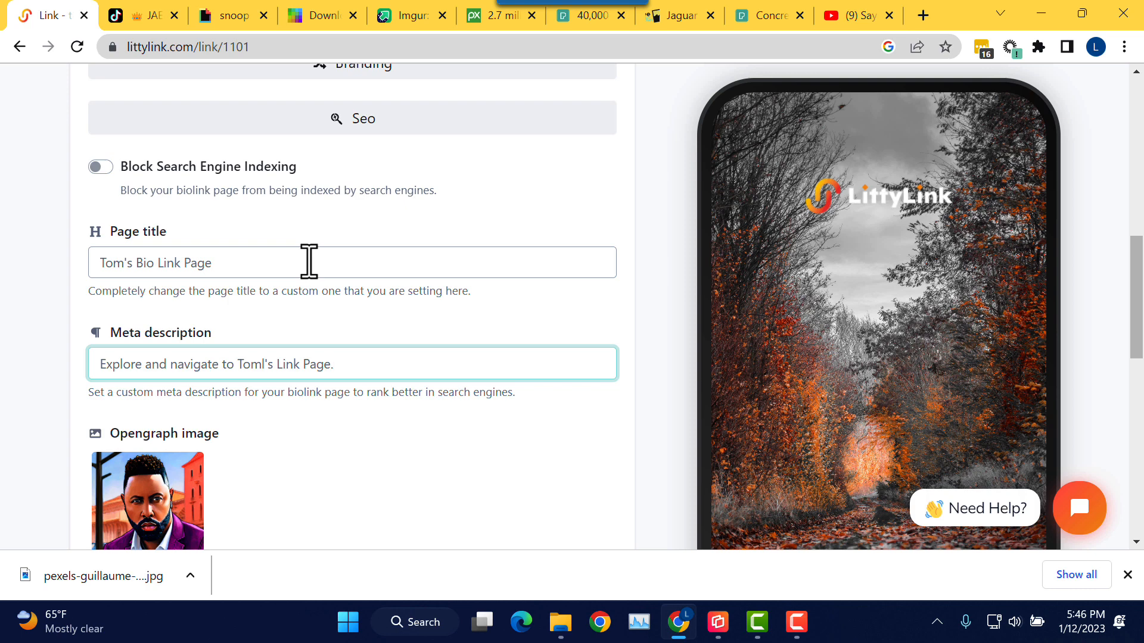
# Step: Check the litty.bio link preview in the mirrored iPhone's Messages, then return to Chrome
pyautogui.click(721, 626)
pyautogui.click(831, 554)
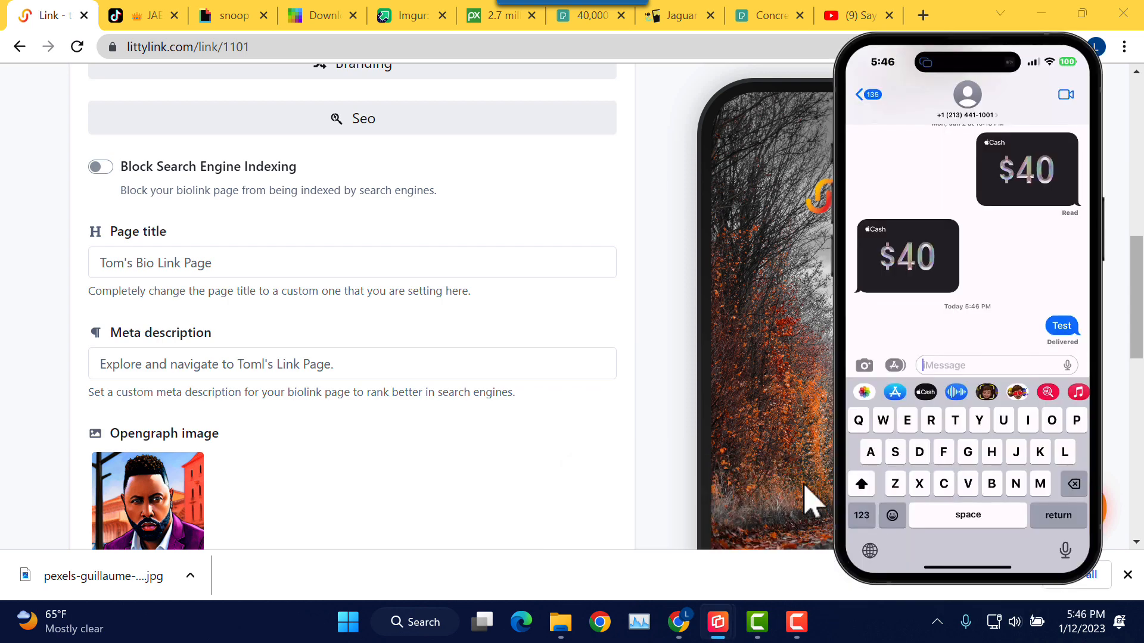
pyautogui.click(569, 365)
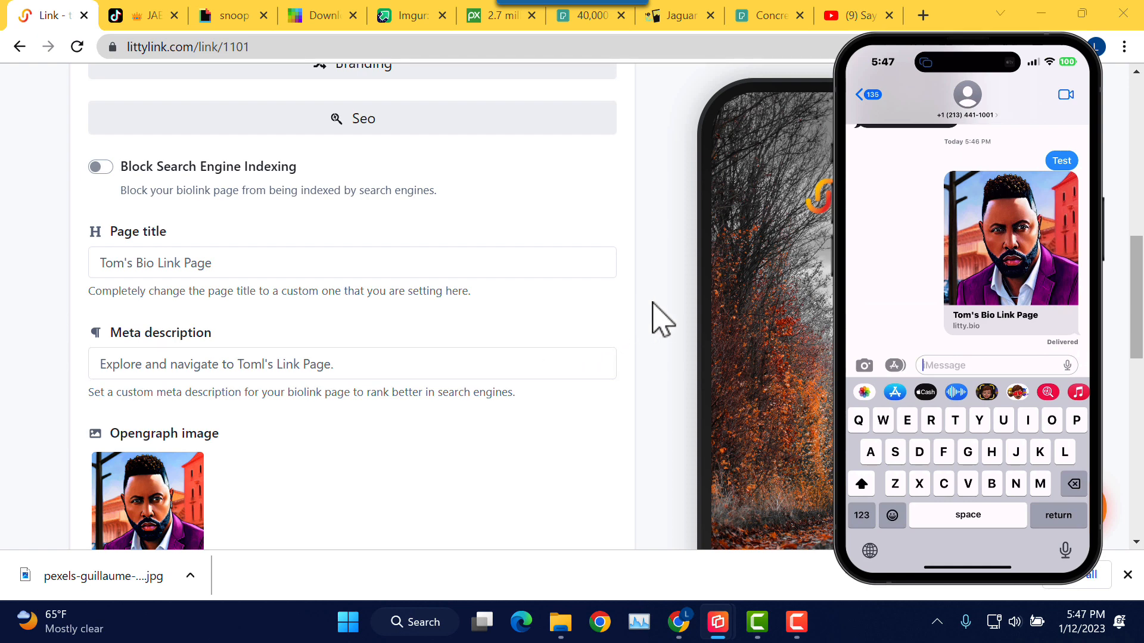
pyautogui.click(661, 319)
pyautogui.scroll(-4, 674, 324)
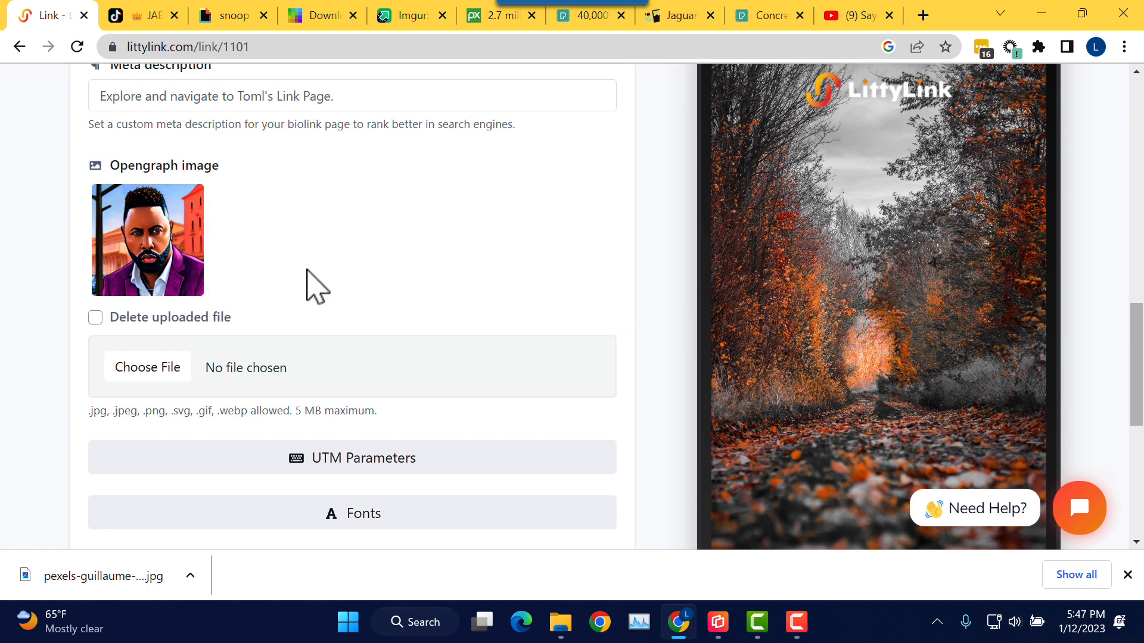
# Step: Collapse Seo, open UTM Parameters leaving Medium and Source empty, then collapse UTM Parameters
pyautogui.scroll(-1, 314, 281)
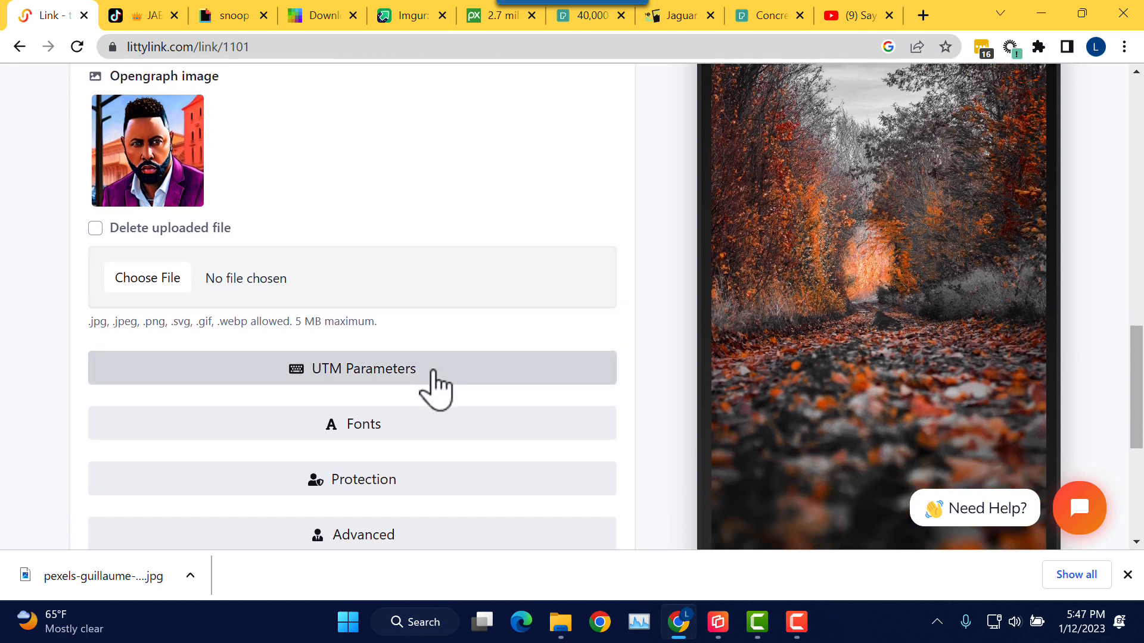
pyautogui.click(435, 385)
pyautogui.scroll(-2, 506, 313)
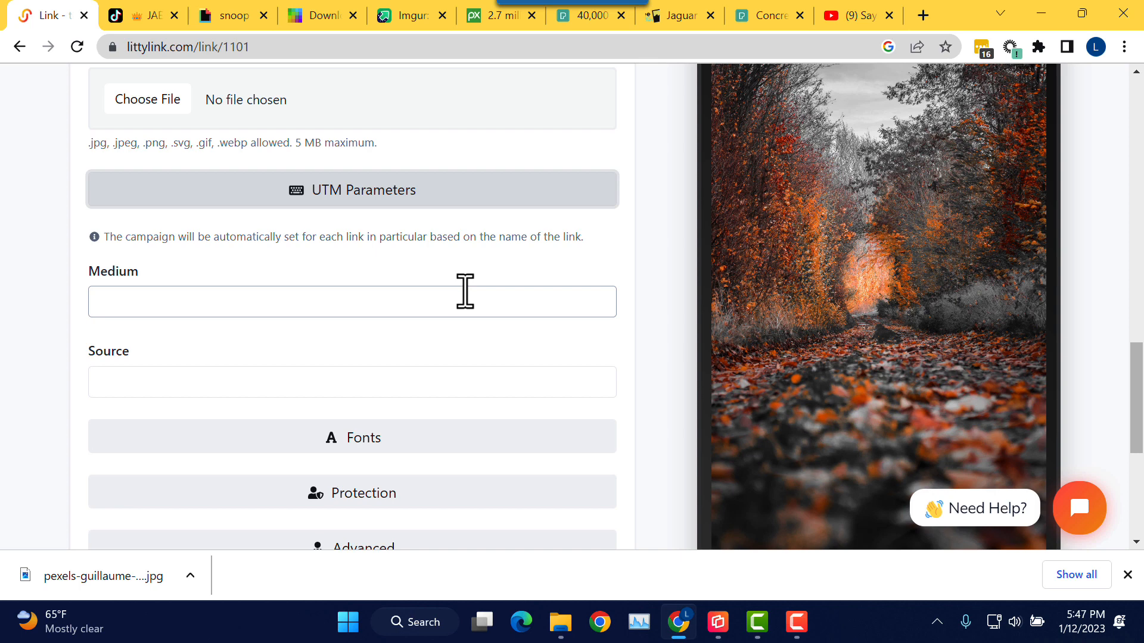
pyautogui.scroll(3, 465, 292)
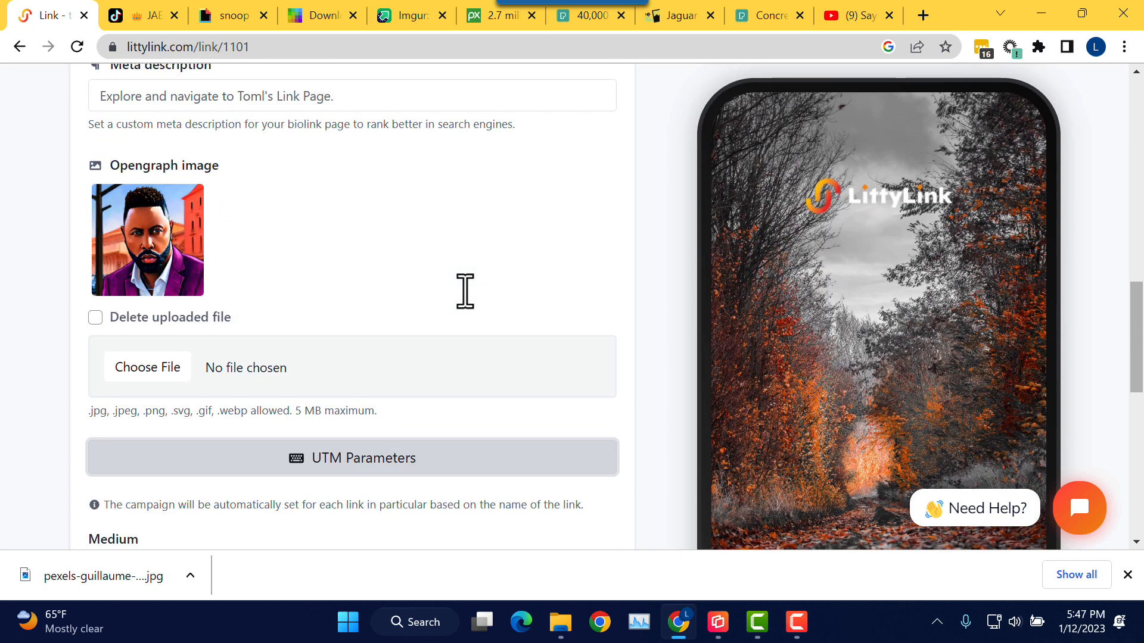
pyautogui.scroll(3, 465, 305)
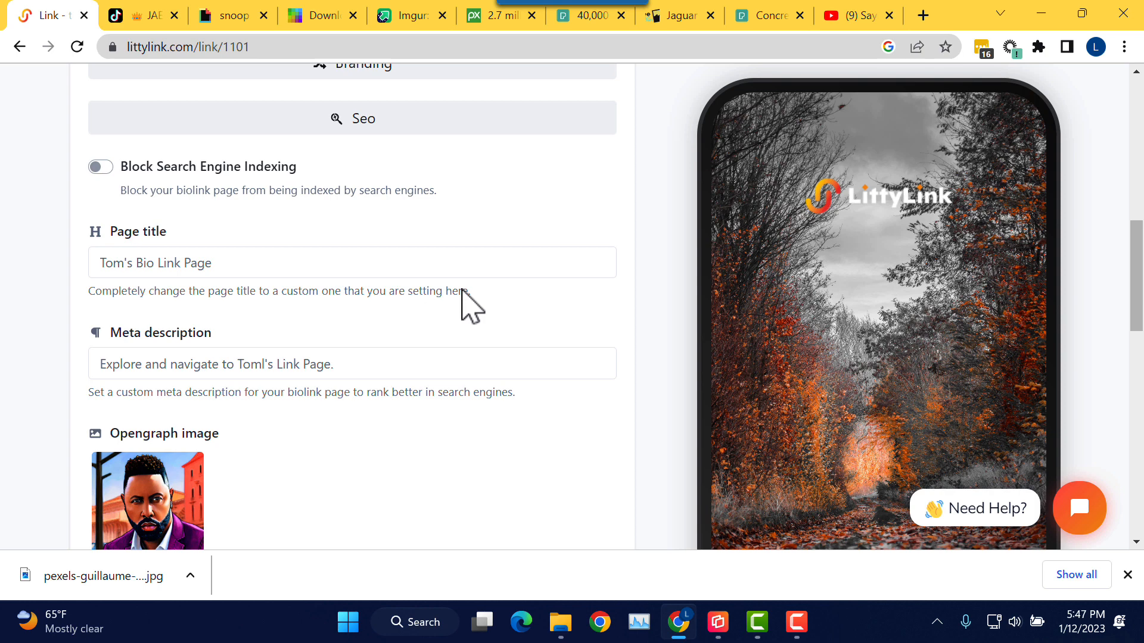
pyautogui.click(404, 128)
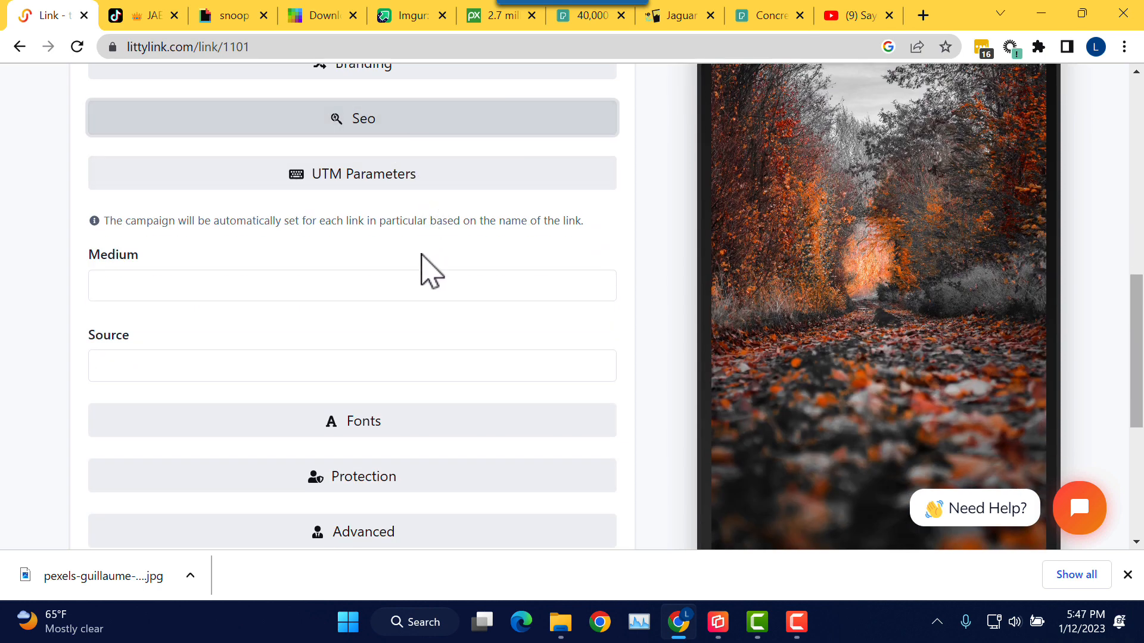
pyautogui.click(323, 283)
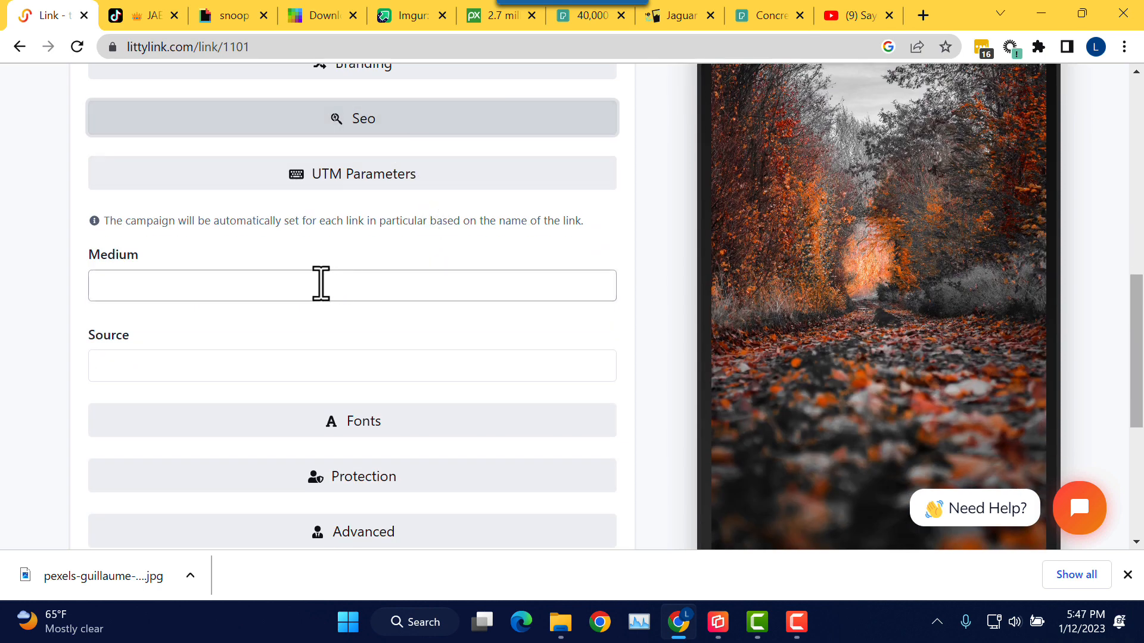
pyautogui.click(294, 363)
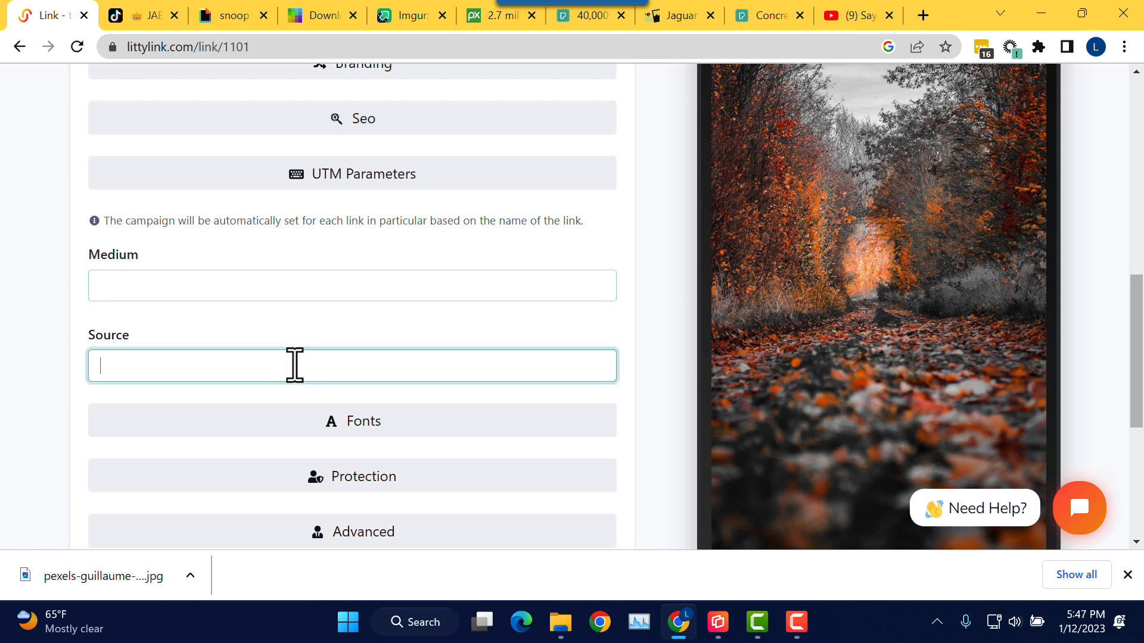
pyautogui.click(316, 292)
pyautogui.click(384, 179)
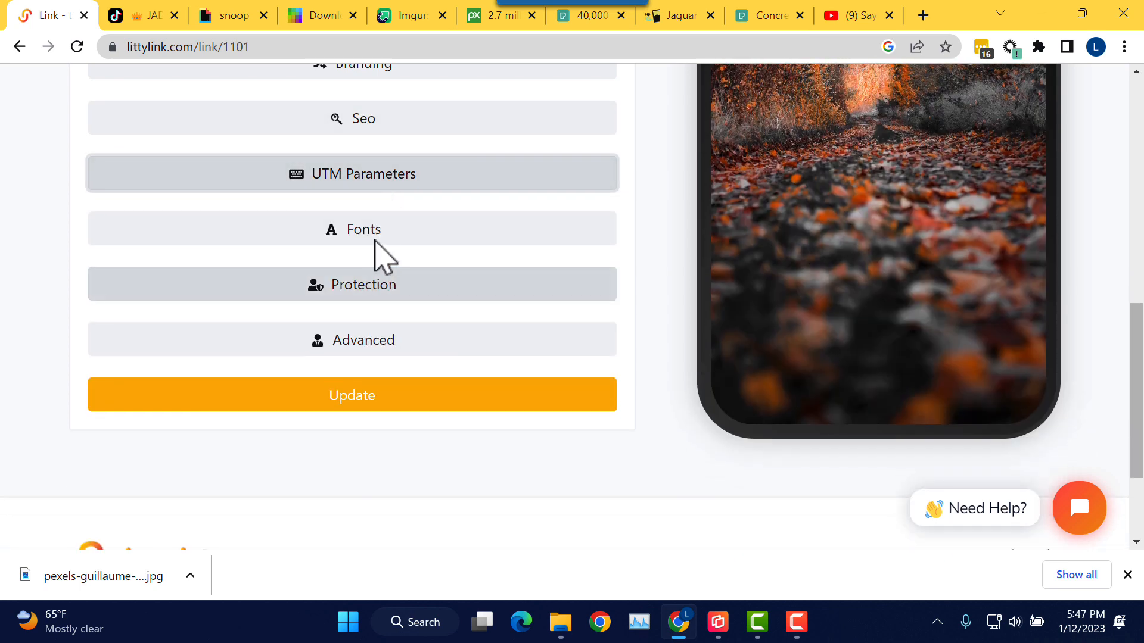
# Step: Switch the page font from Arial to Helvetic and save with Update
pyautogui.click(375, 234)
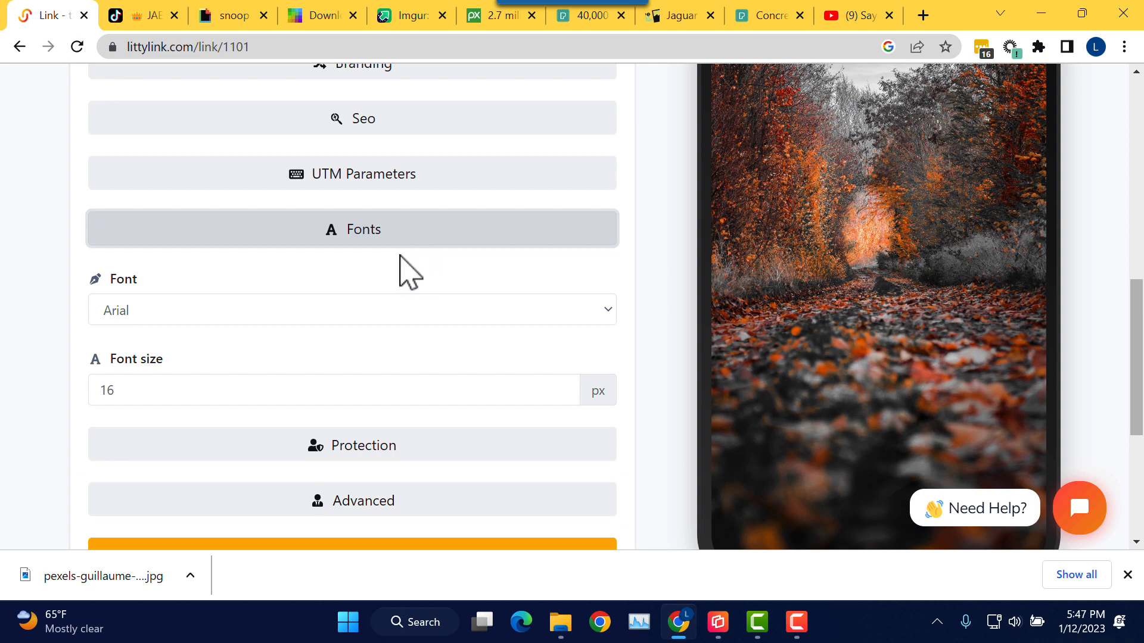
pyautogui.scroll(-1, 400, 256)
pyautogui.click(401, 229)
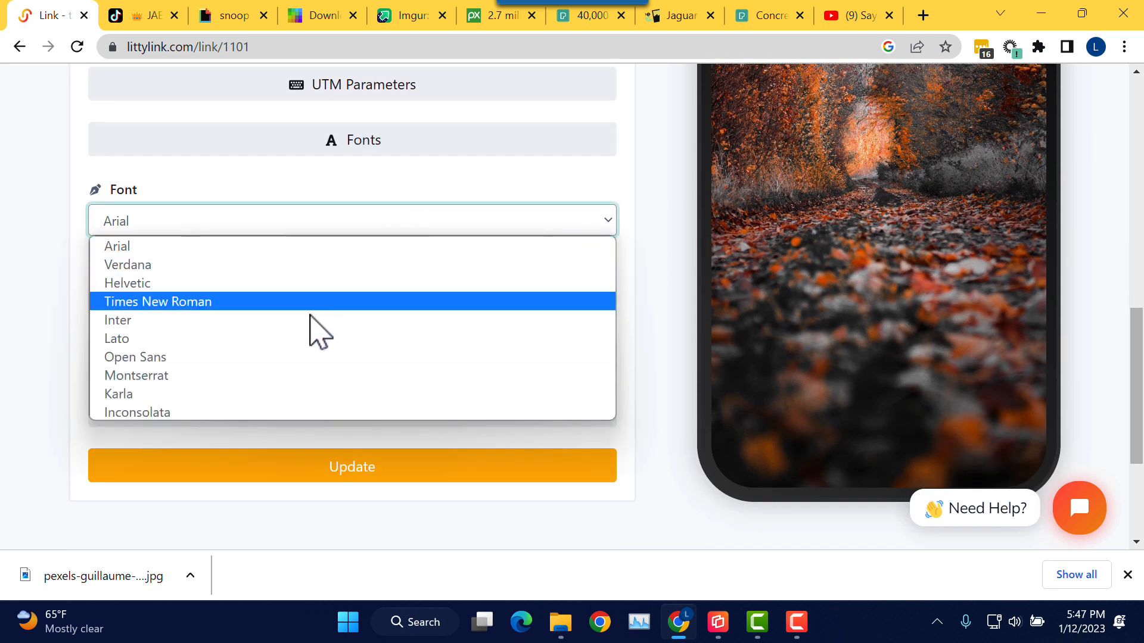
pyautogui.click(279, 284)
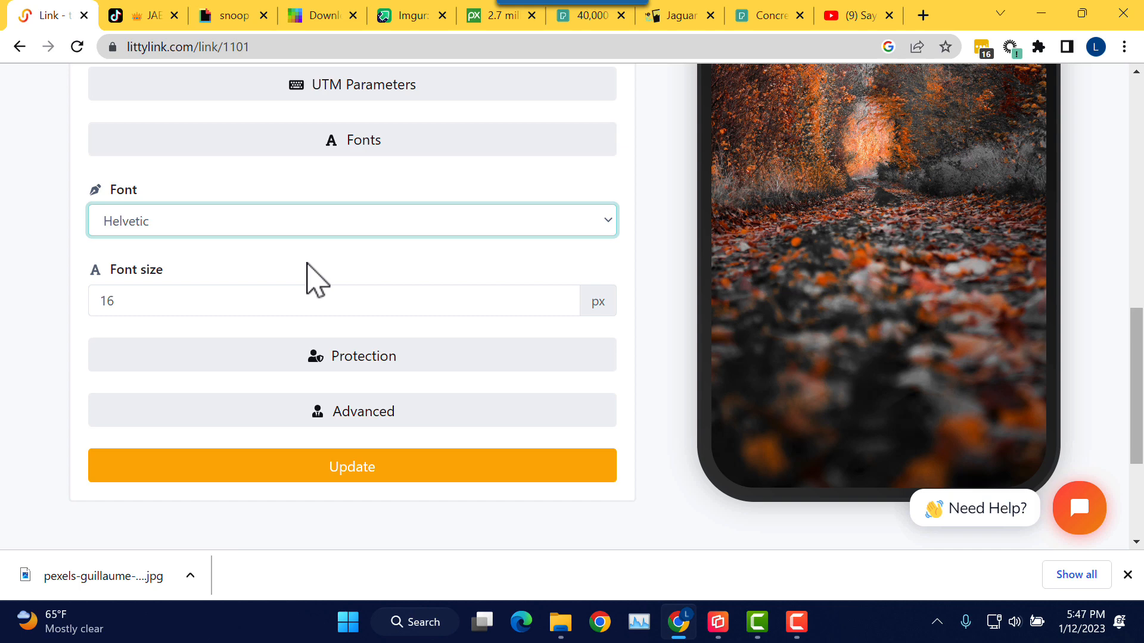
pyautogui.click(360, 484)
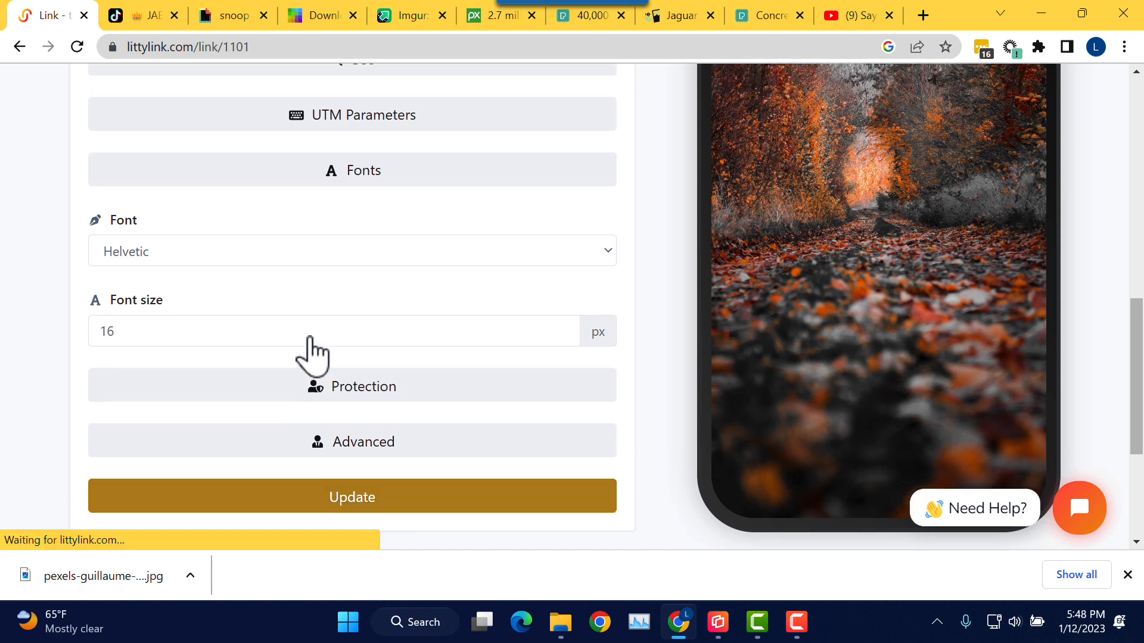
pyautogui.scroll(-5, 358, 372)
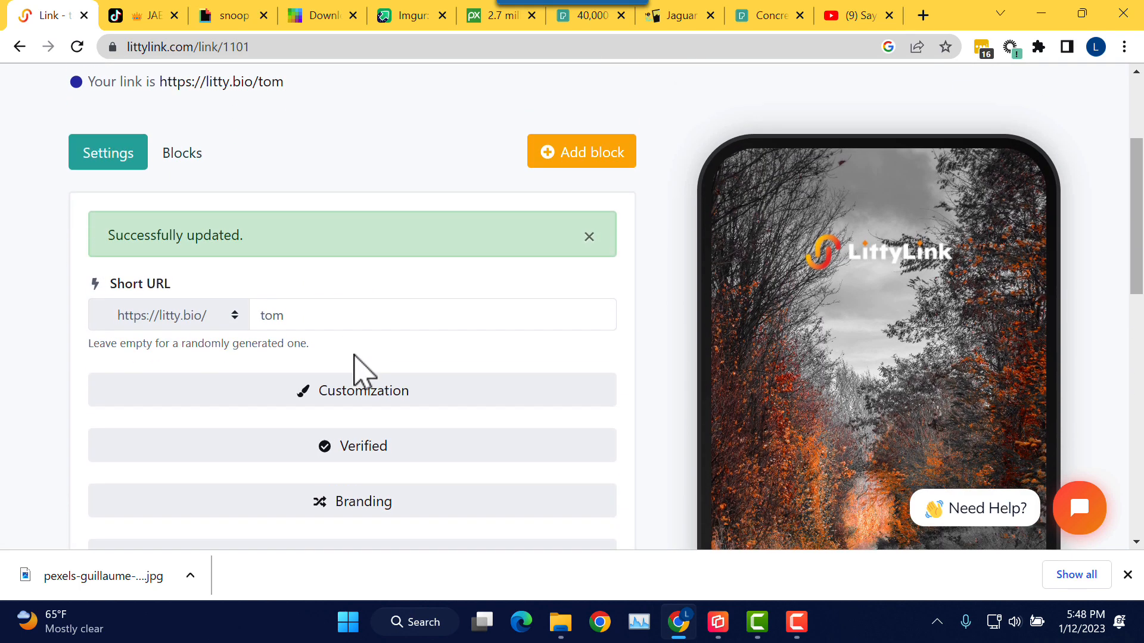
# Step: Collapse Fonts, enter a page password under Protection, and save with Update
pyautogui.scroll(-2, 358, 372)
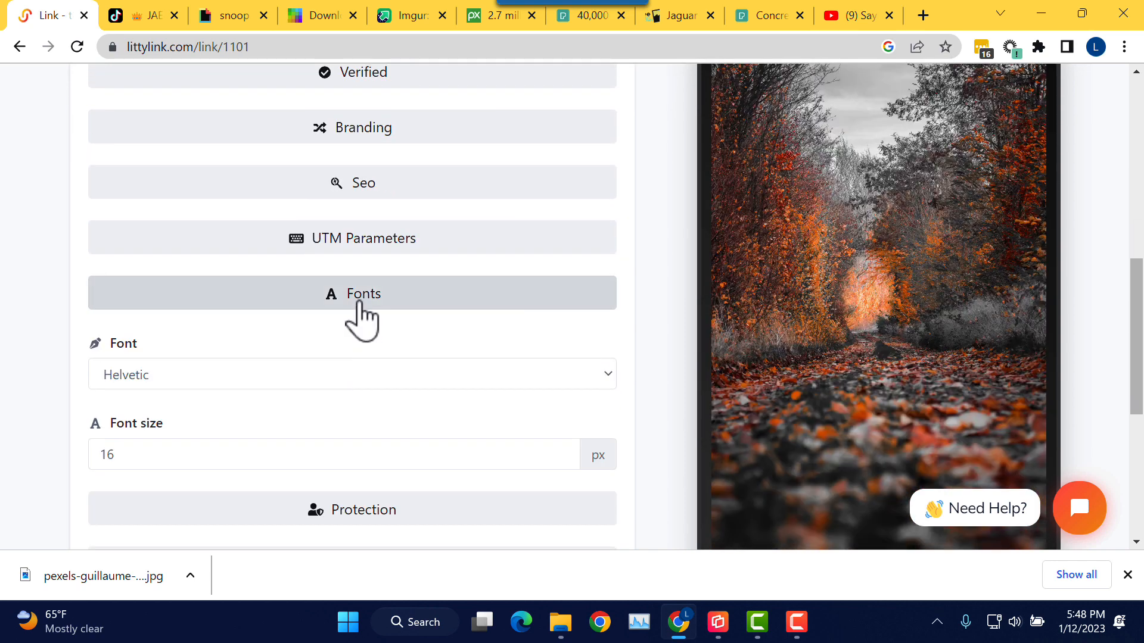
pyautogui.click(390, 299)
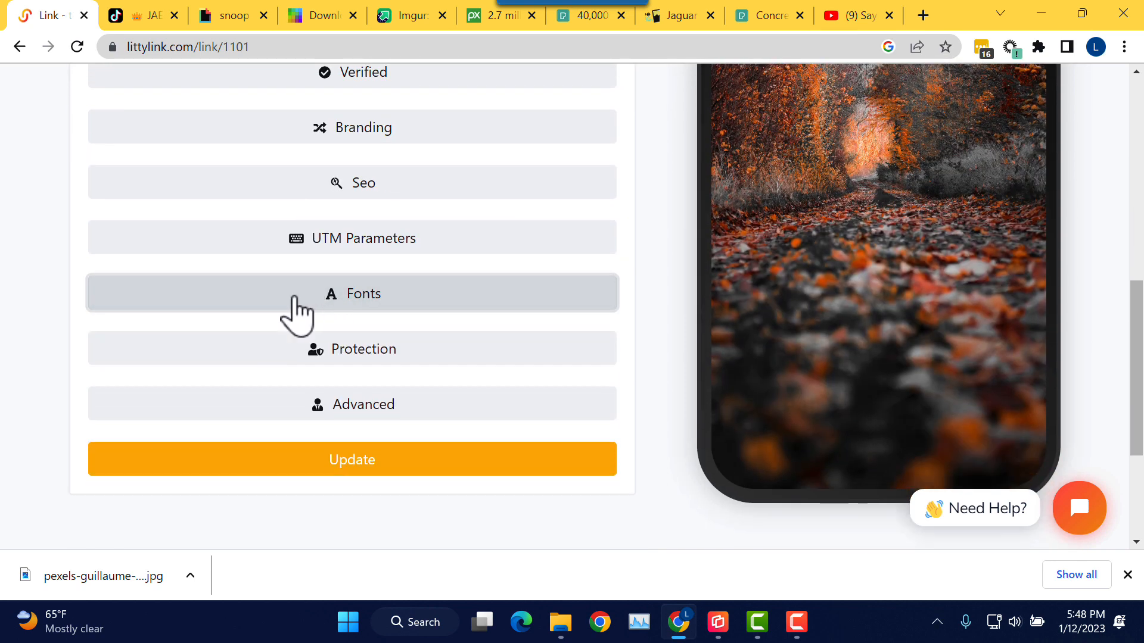
pyautogui.scroll(-1, 400, 299)
pyautogui.scroll(-1, 398, 316)
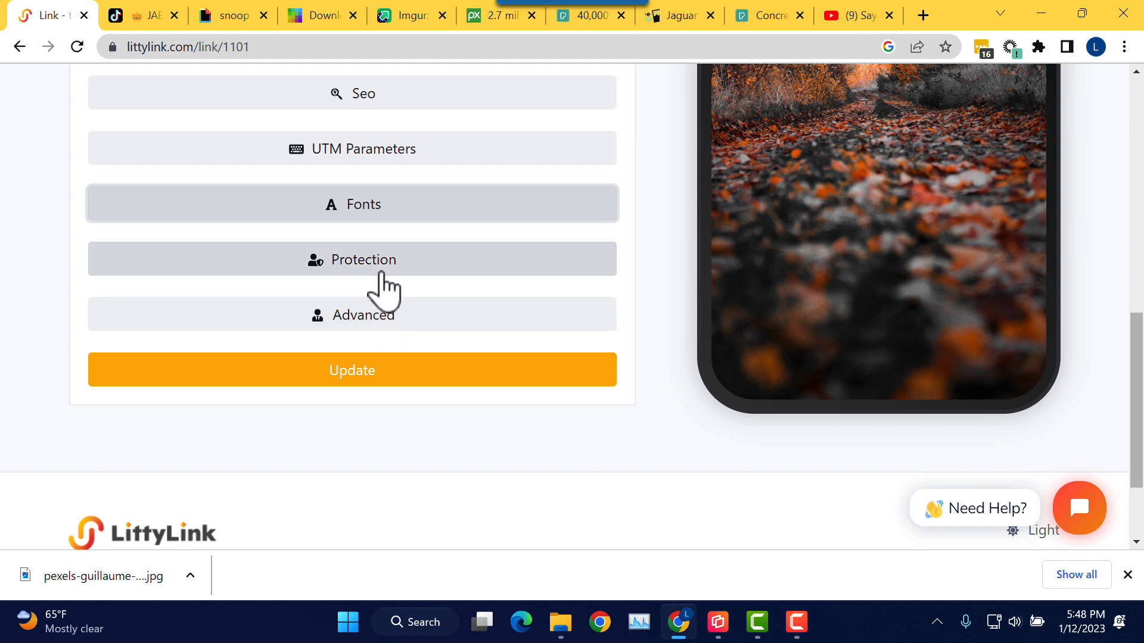
pyautogui.click(384, 285)
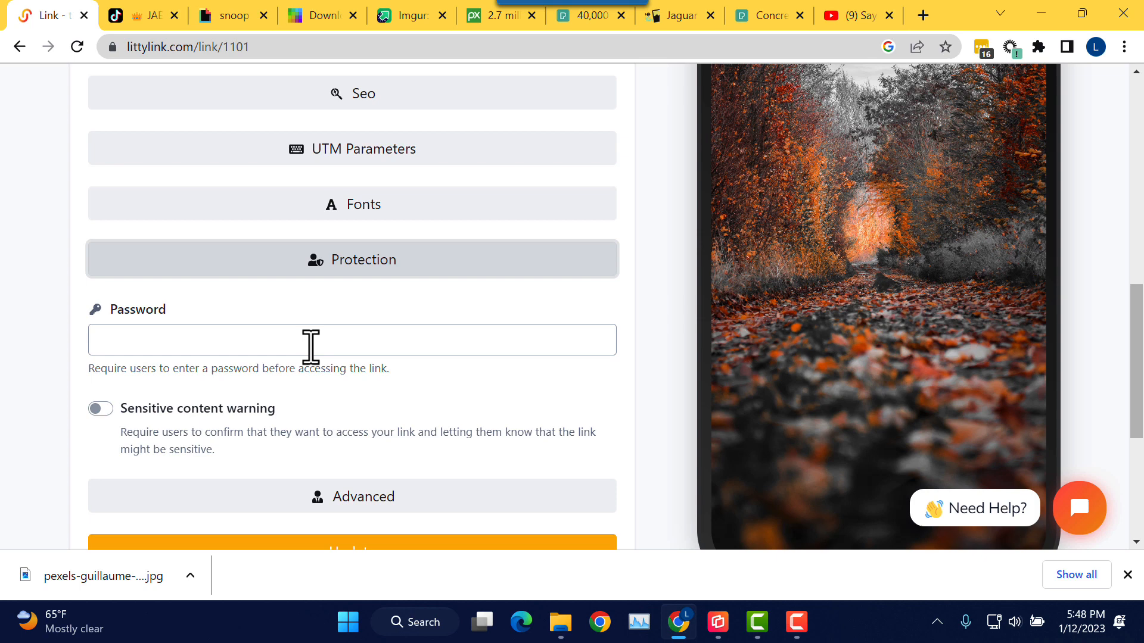
pyautogui.click(310, 347)
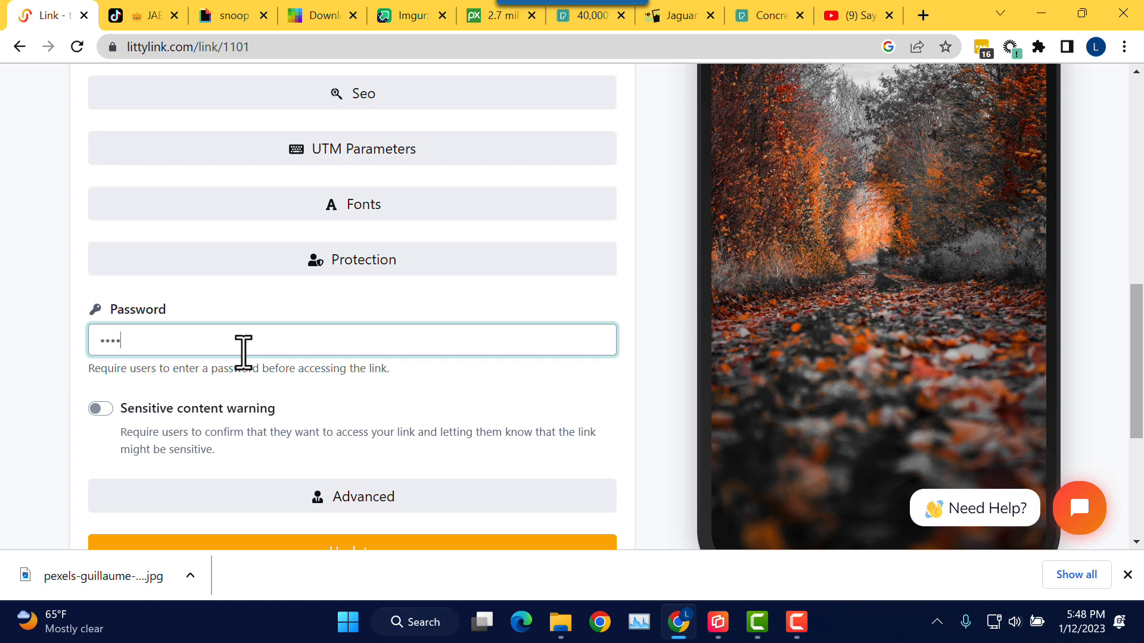
pyautogui.scroll(-1, 242, 352)
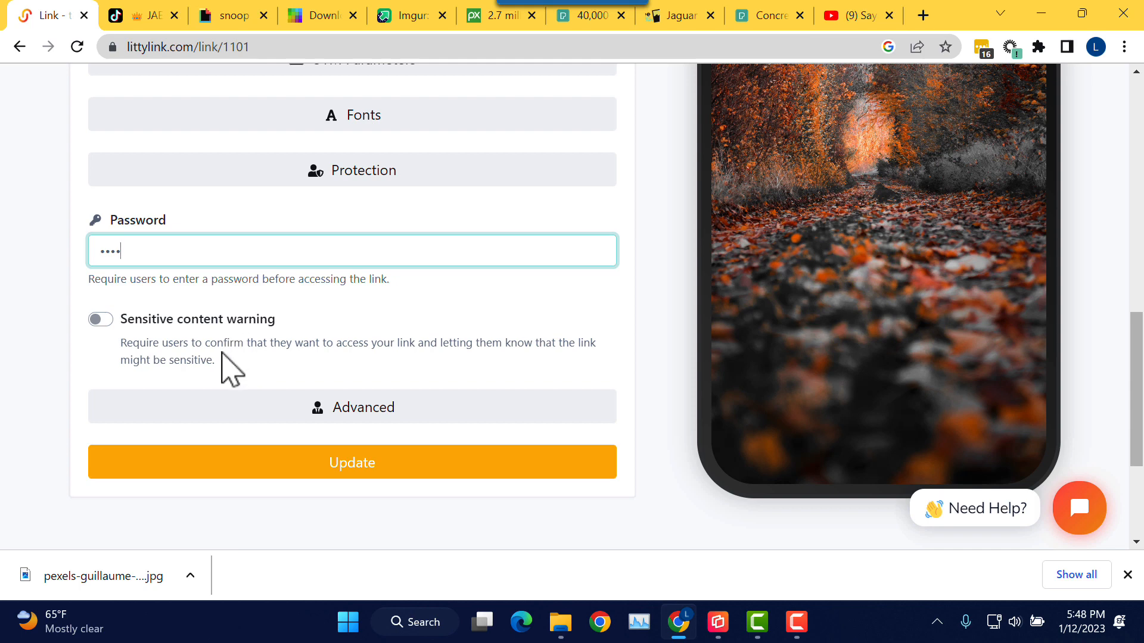
pyautogui.click(374, 470)
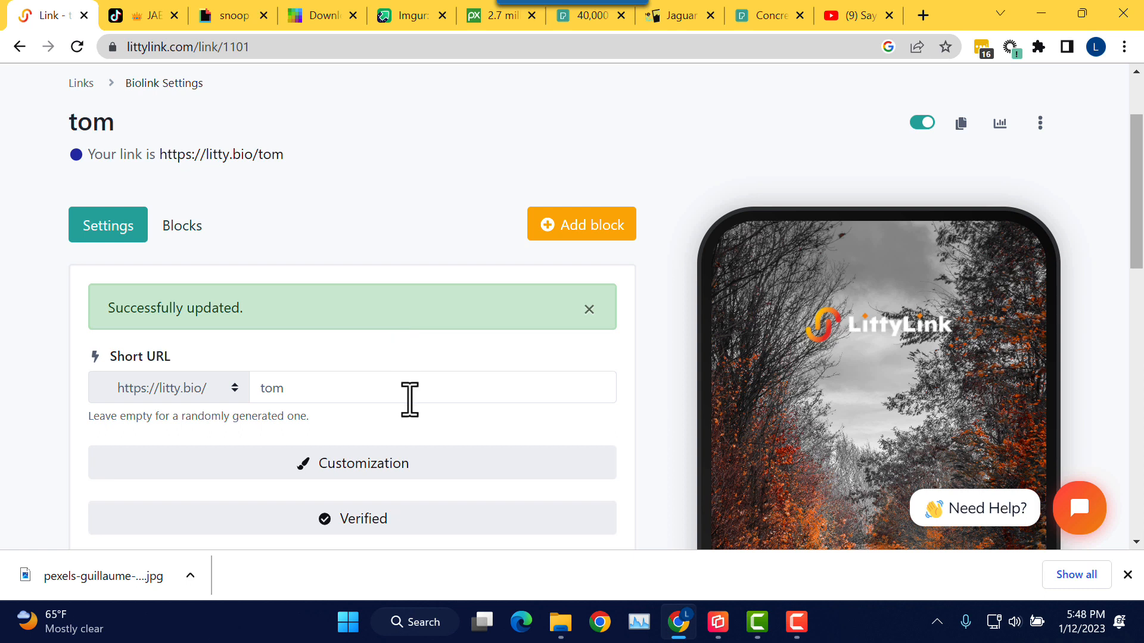
pyautogui.click(798, 629)
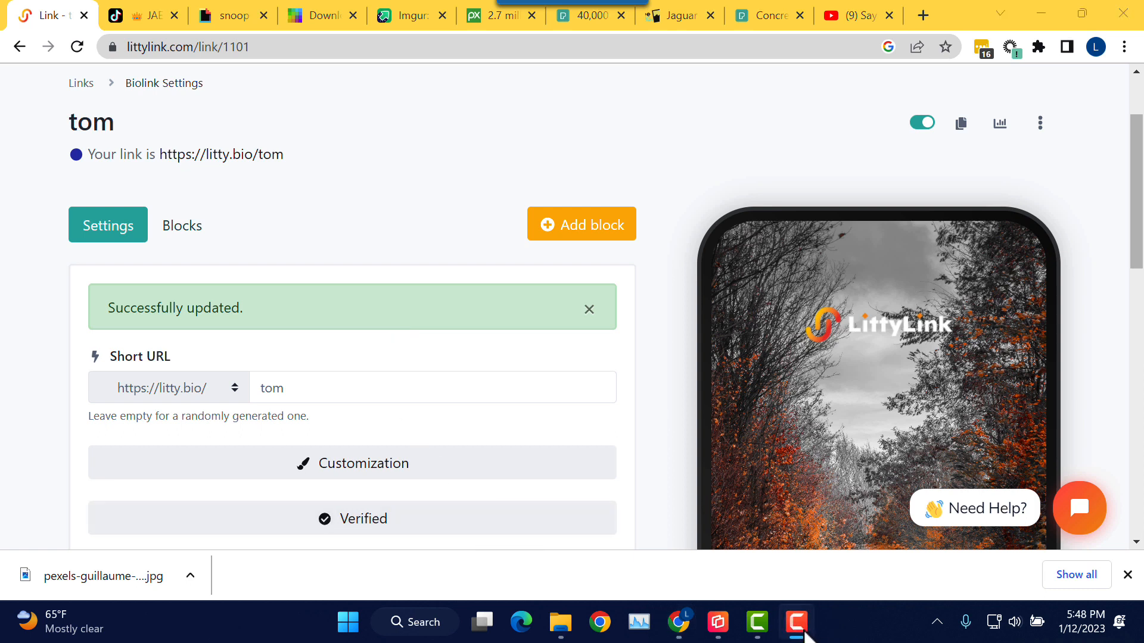
pyautogui.click(804, 631)
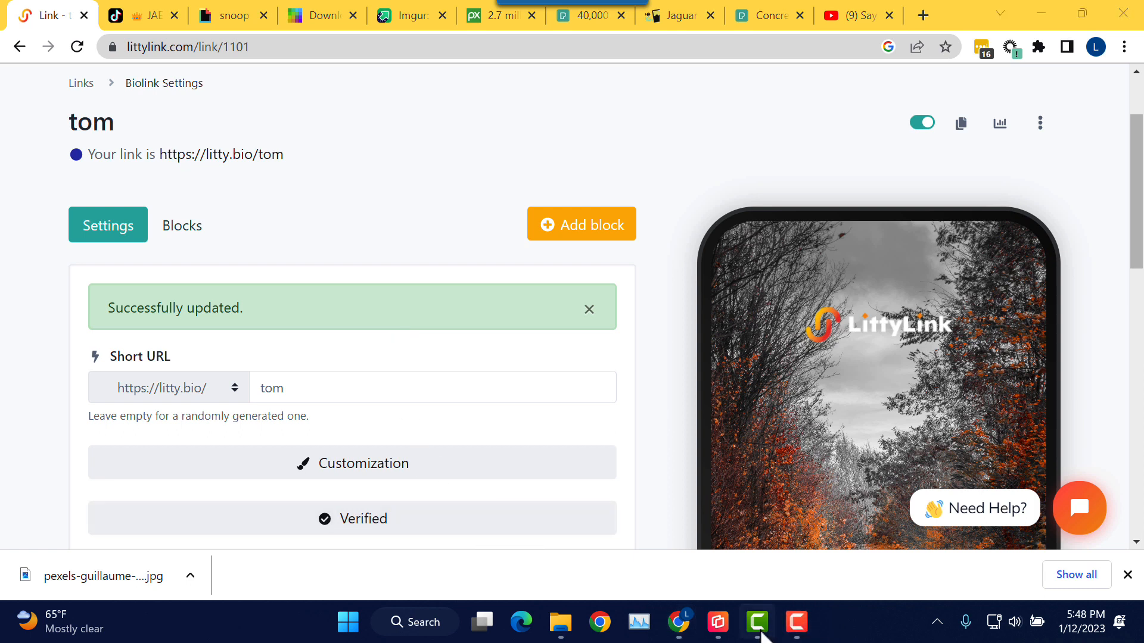
pyautogui.moveTo(718, 626)
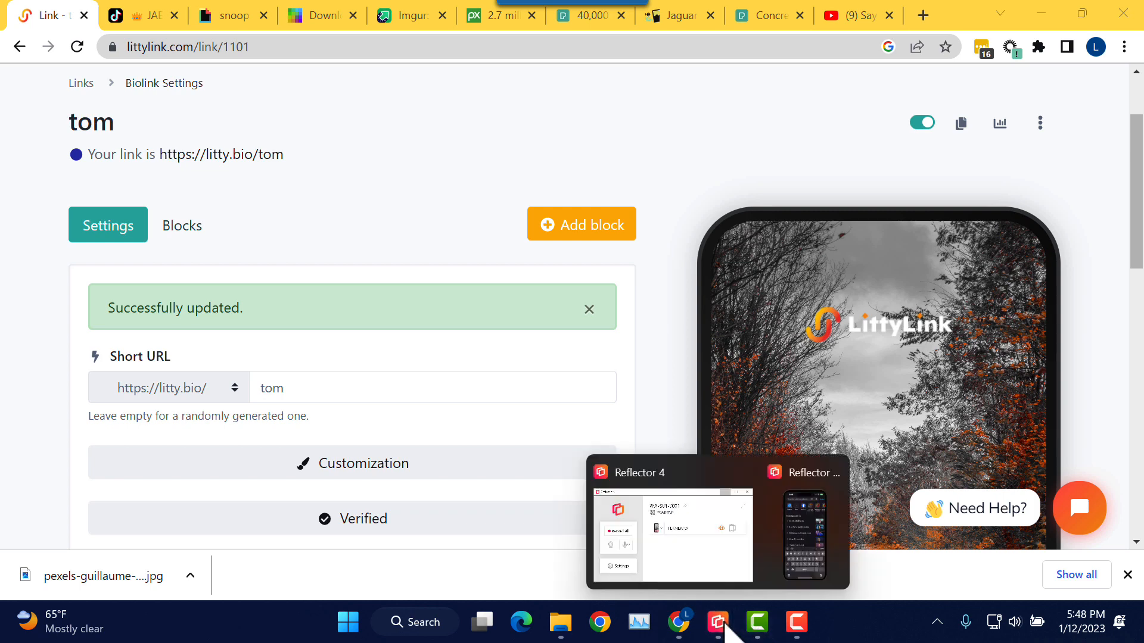
pyautogui.click(814, 553)
pyautogui.click(563, 401)
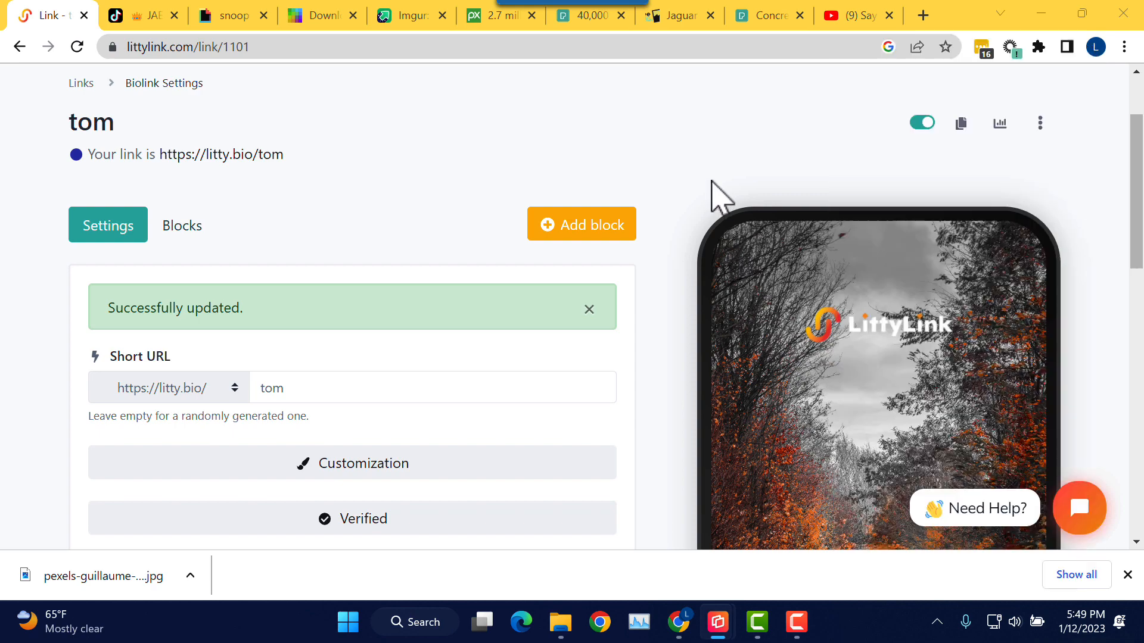
pyautogui.click(714, 190)
pyautogui.scroll(-4, 463, 343)
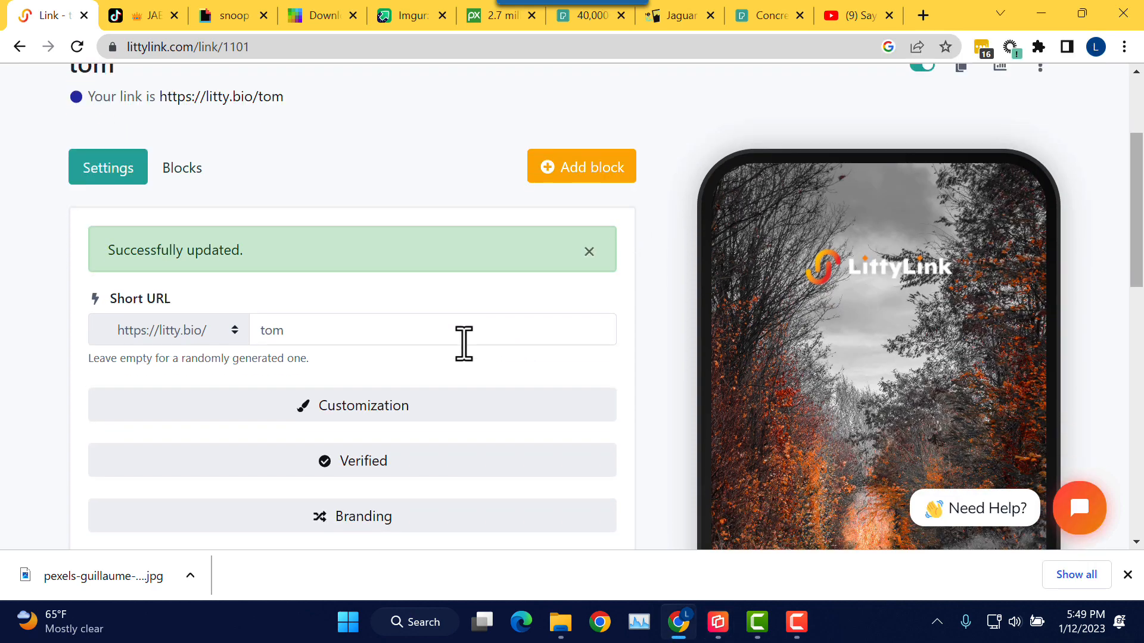
pyautogui.scroll(-4, 463, 342)
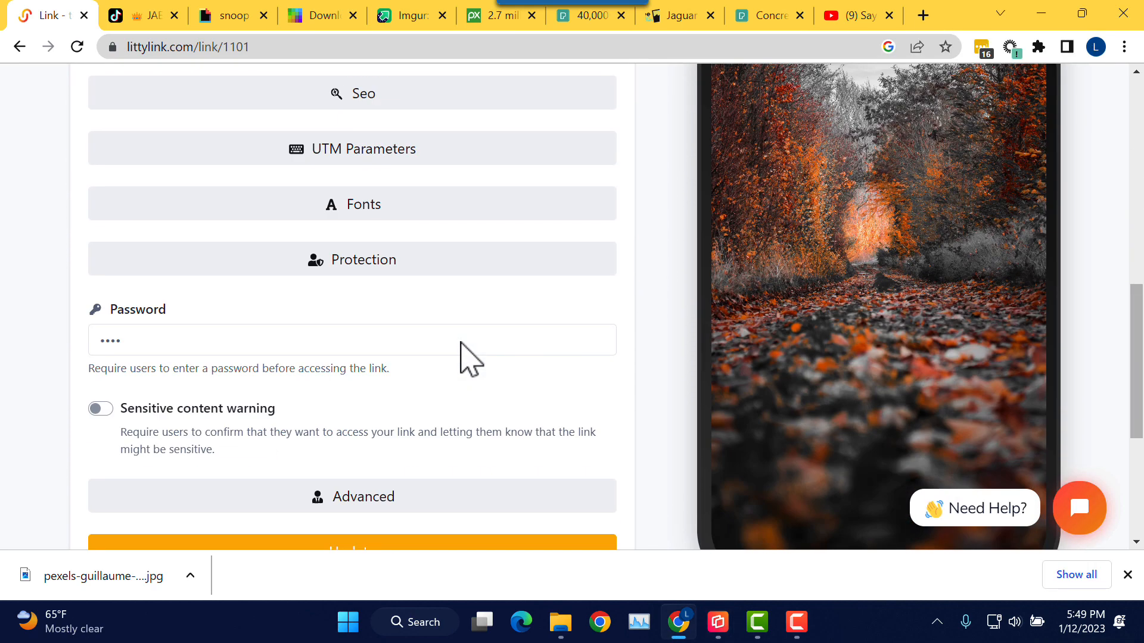
pyautogui.doubleClick(260, 342)
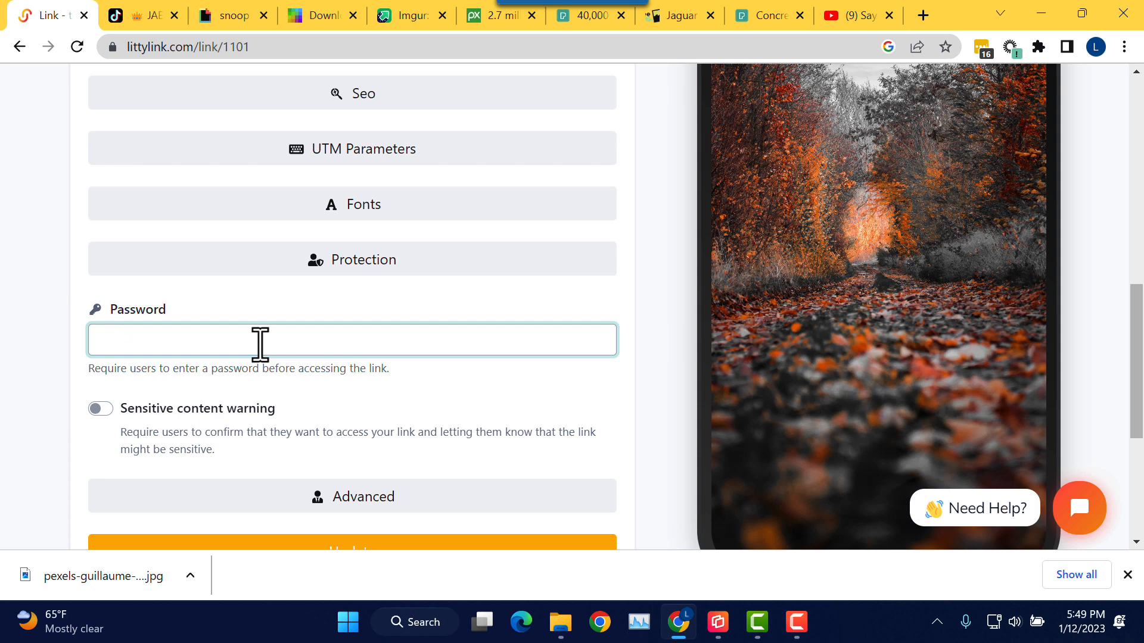
# Step: Save the emptied Password field with Update and fold away the Protection section
pyautogui.scroll(-3, 260, 342)
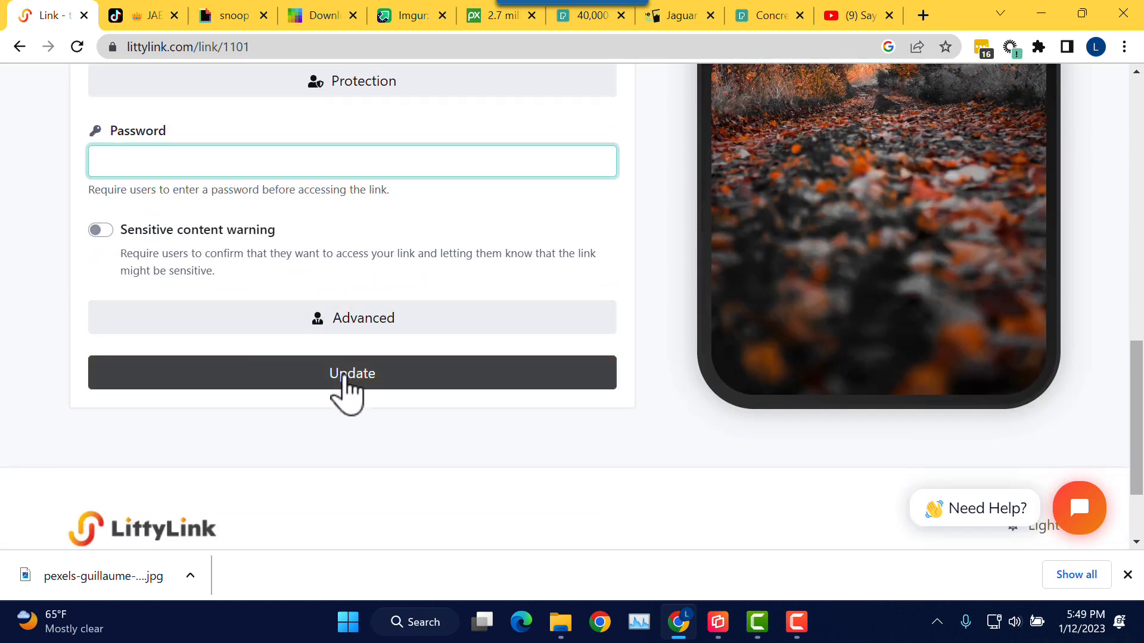
pyautogui.click(347, 381)
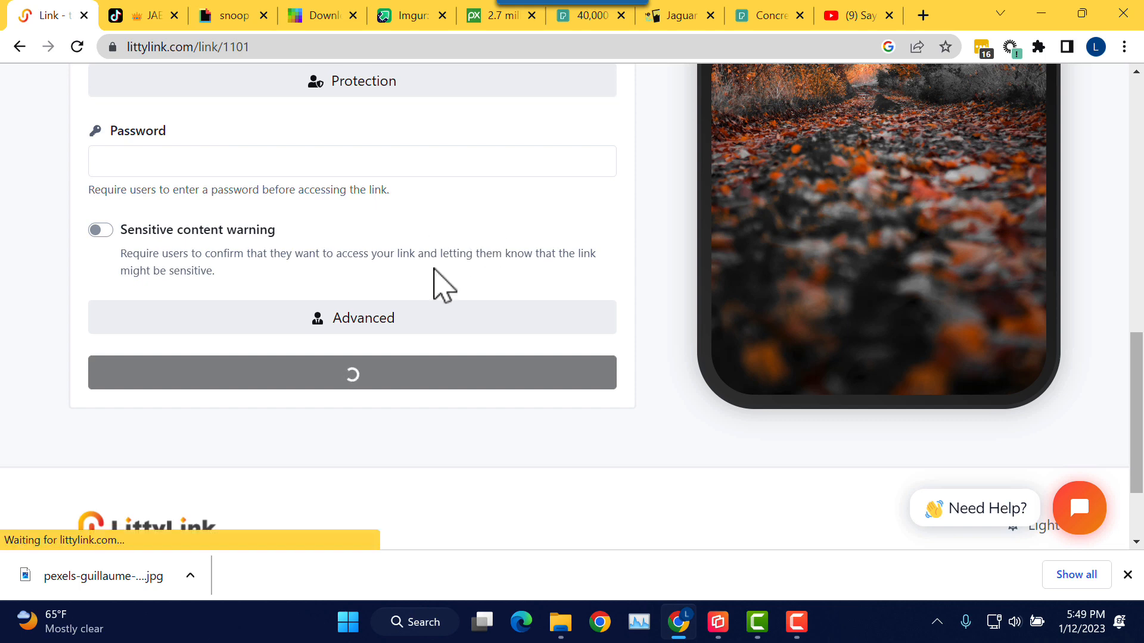
pyautogui.scroll(-7, 417, 301)
pyautogui.scroll(-3, 417, 304)
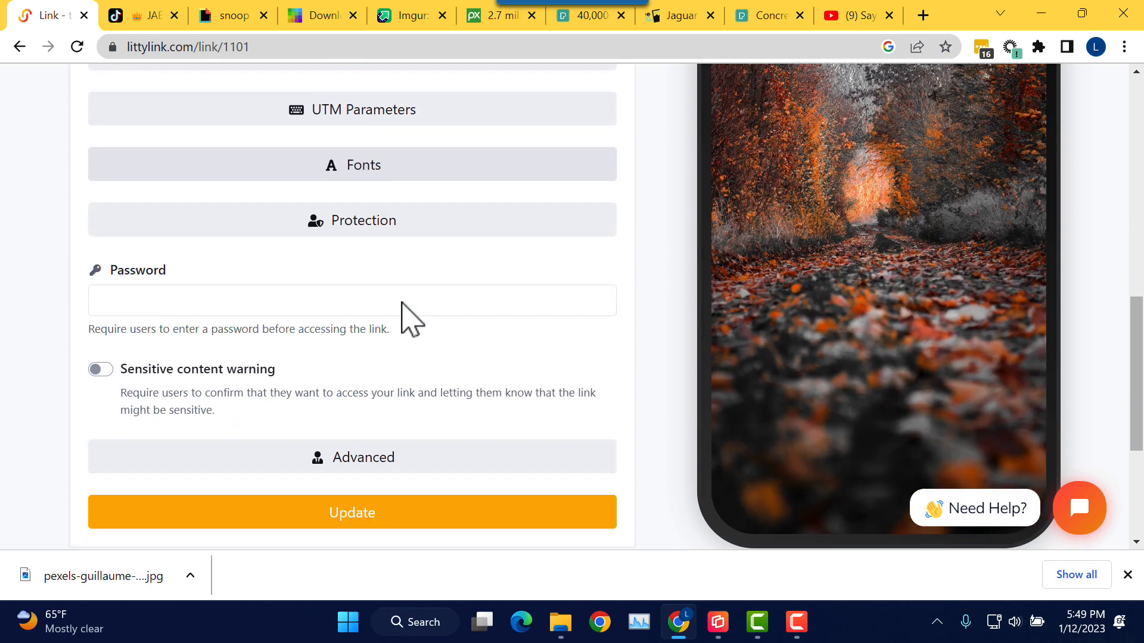
pyautogui.click(381, 197)
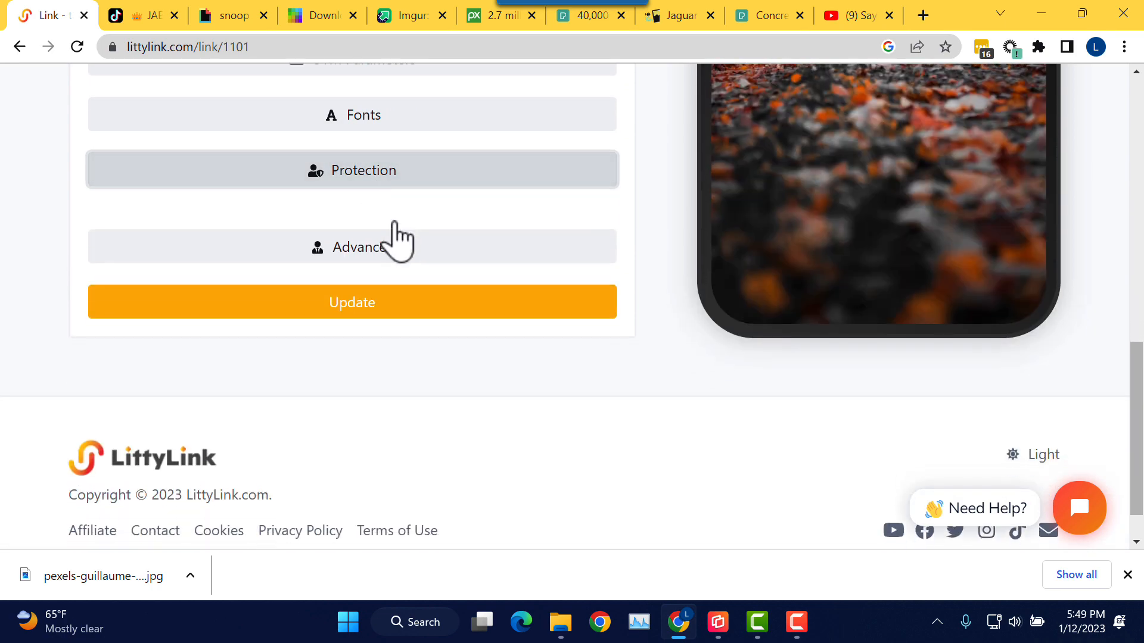
# Step: Under Advanced, choose project Bio Link Pages, leaving Leap Link, CSS and JS empty, then Update
pyautogui.click(378, 230)
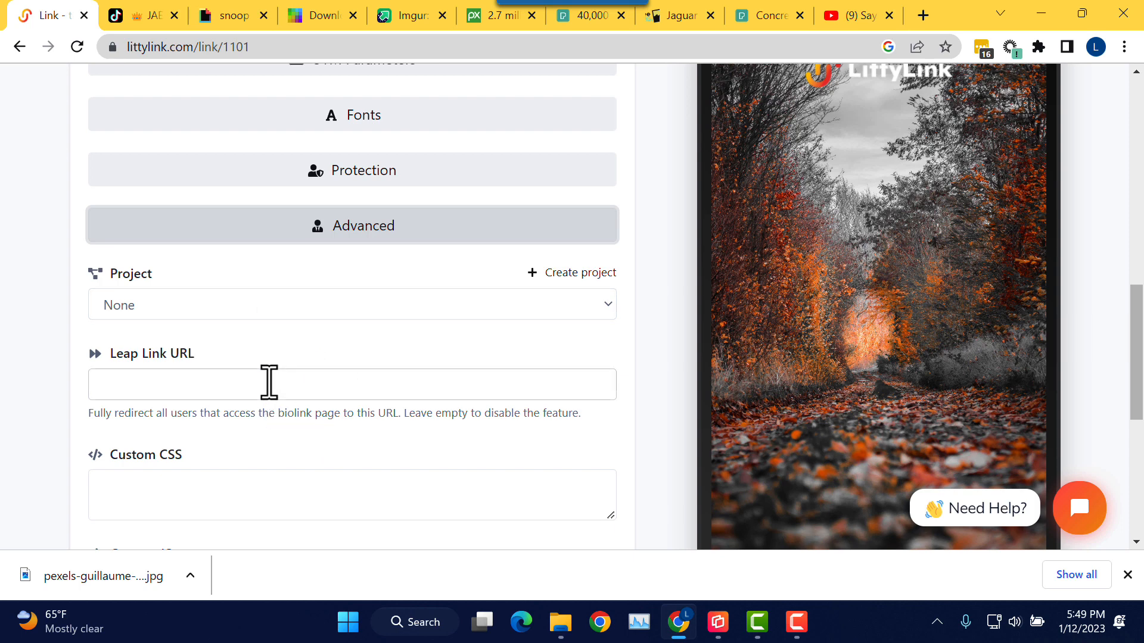
pyautogui.scroll(-1, 271, 384)
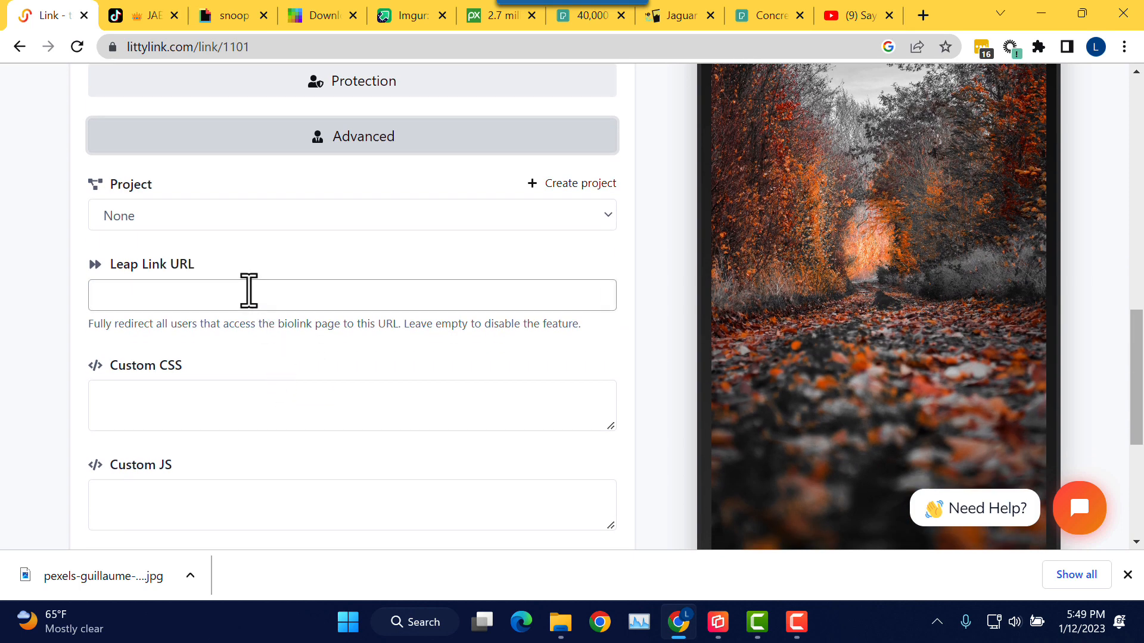
pyautogui.click(202, 301)
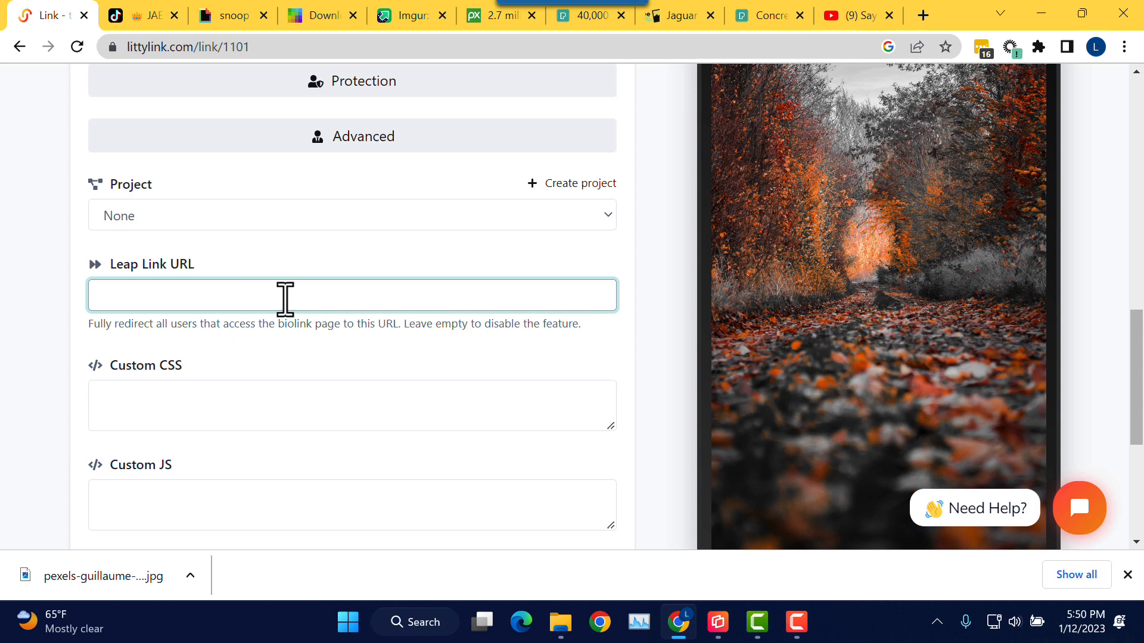
pyautogui.click(608, 220)
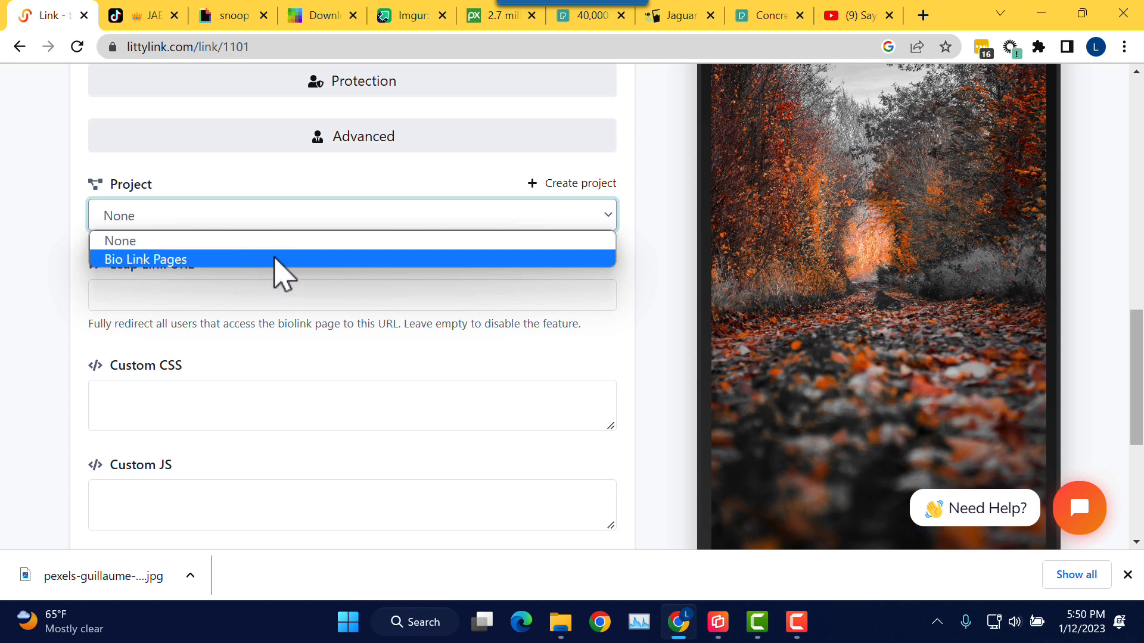
pyautogui.click(310, 262)
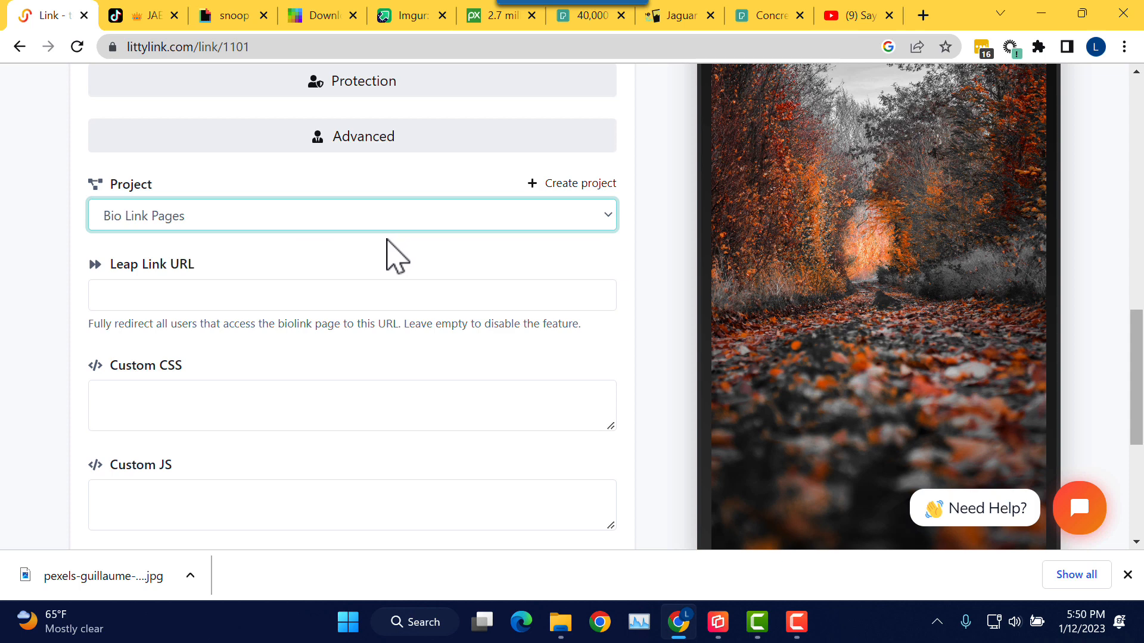
pyautogui.scroll(-1, 376, 276)
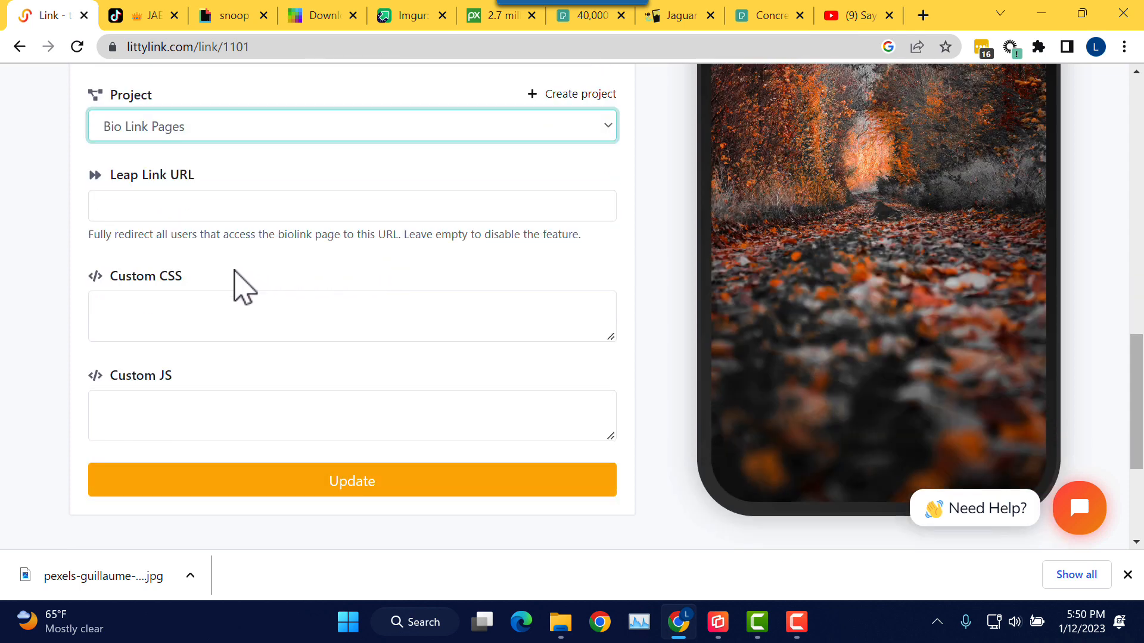
pyautogui.click(215, 313)
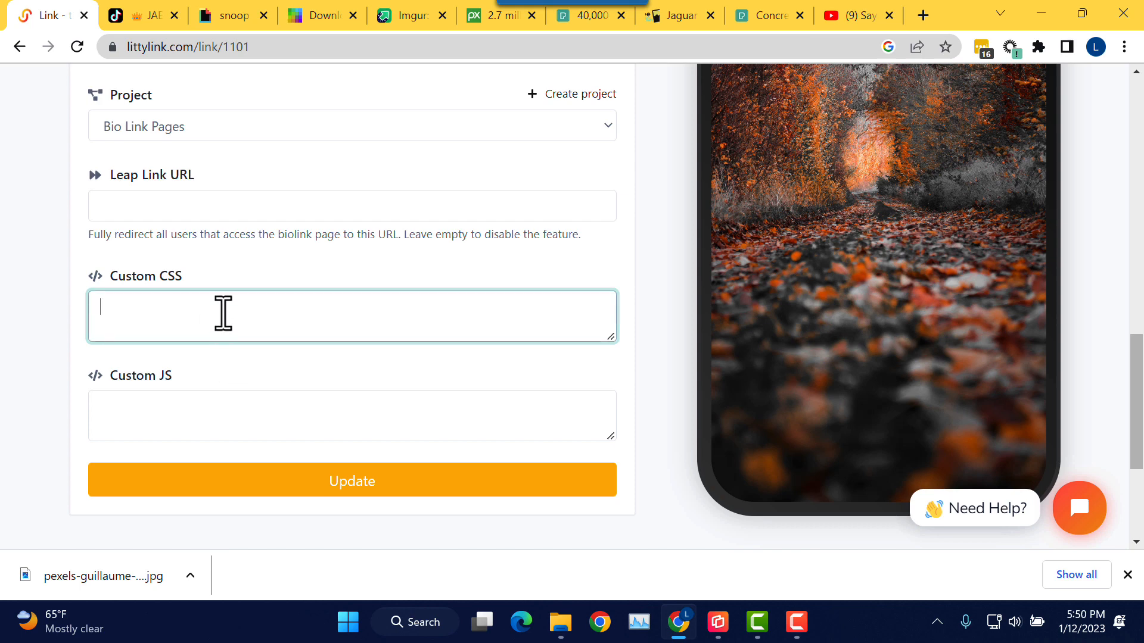
pyautogui.click(218, 411)
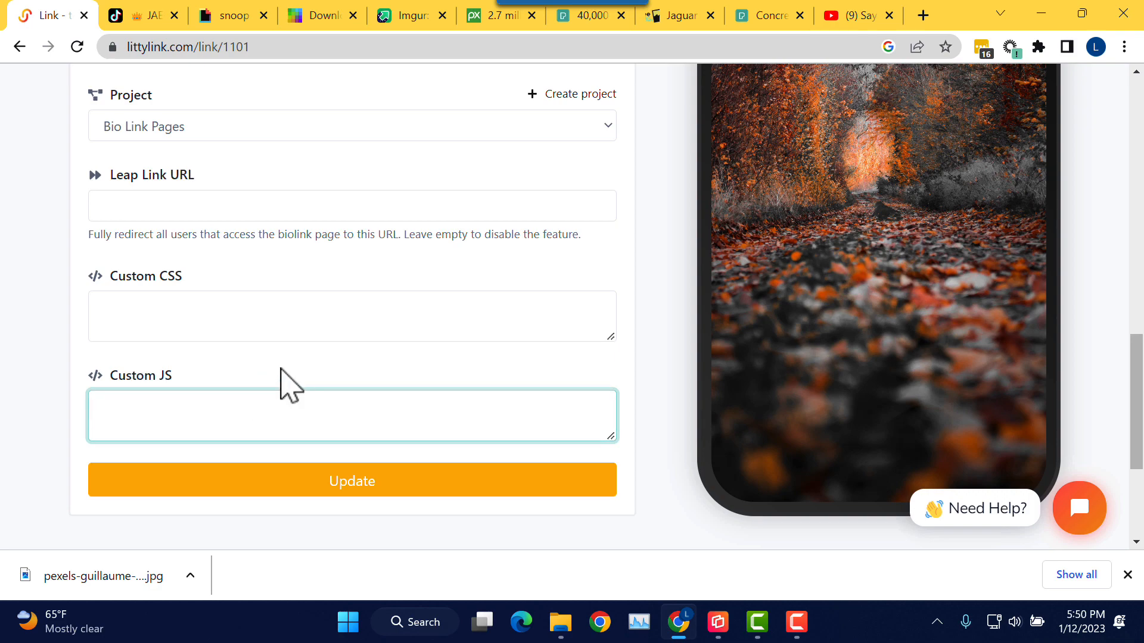
pyautogui.scroll(3, 284, 383)
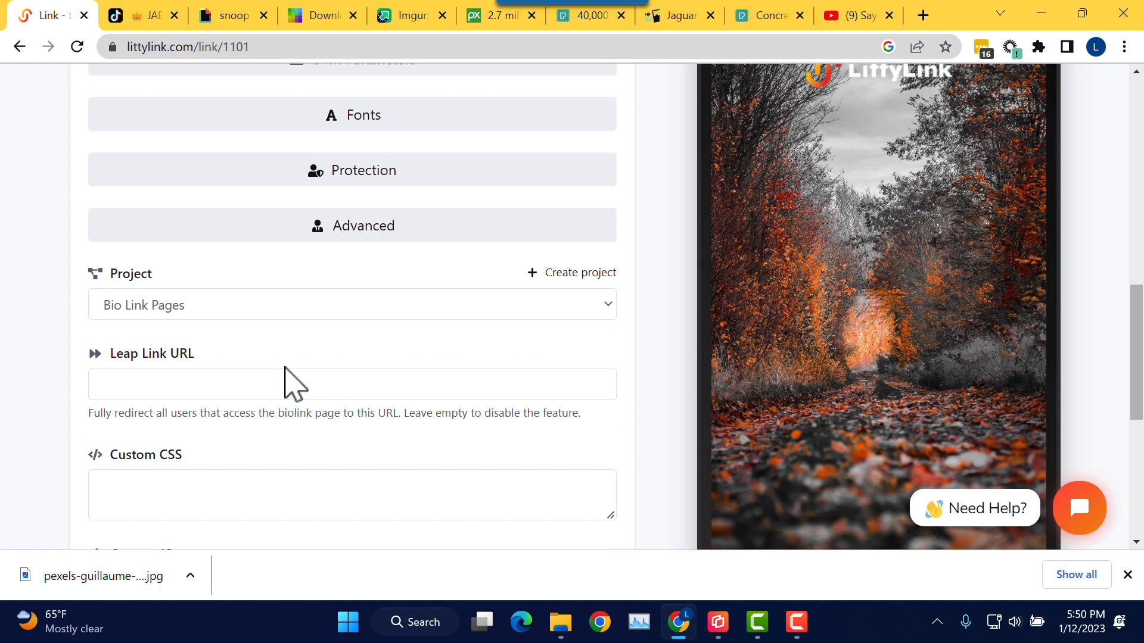
pyautogui.click(382, 235)
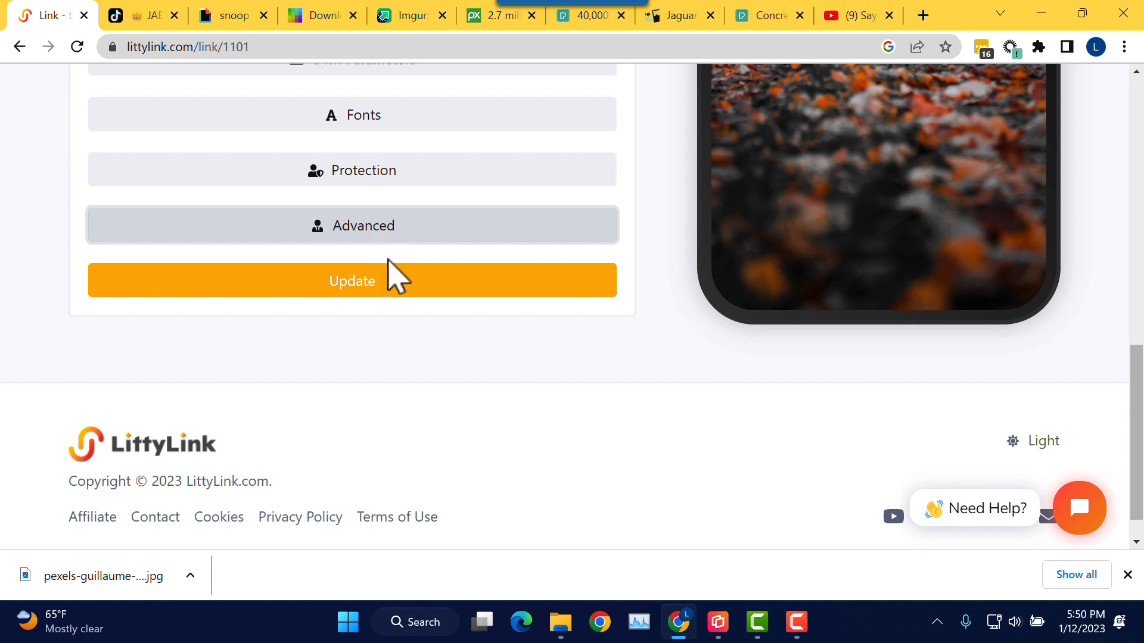
pyautogui.click(385, 288)
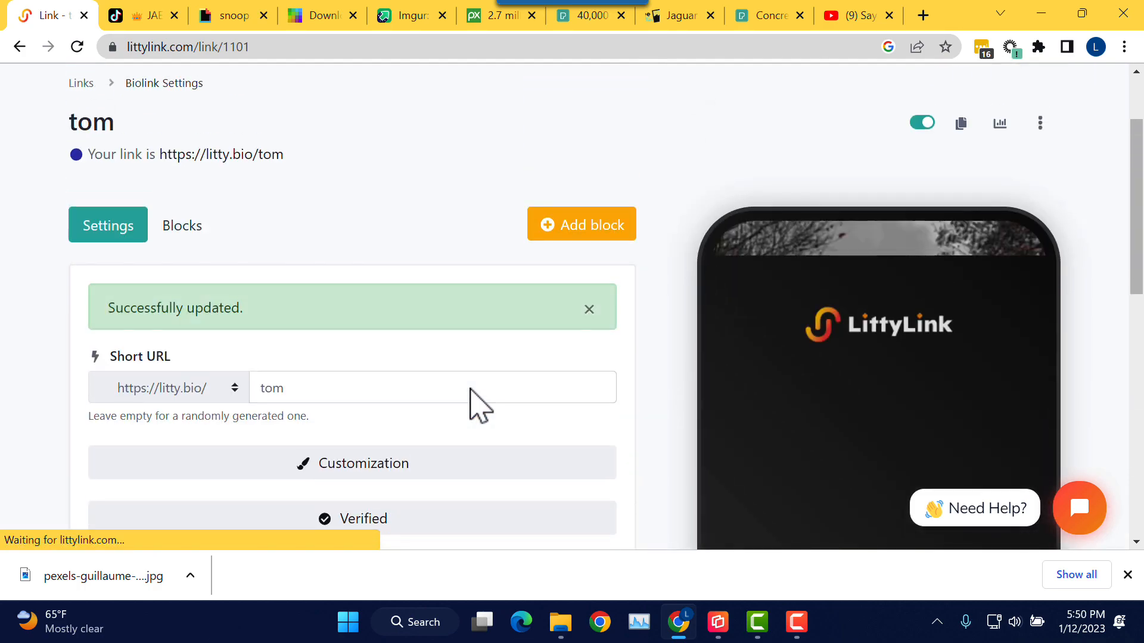
# Step: Go back to the top of the tom page settings and show its still-empty Blocks tab
pyautogui.scroll(-3, 532, 298)
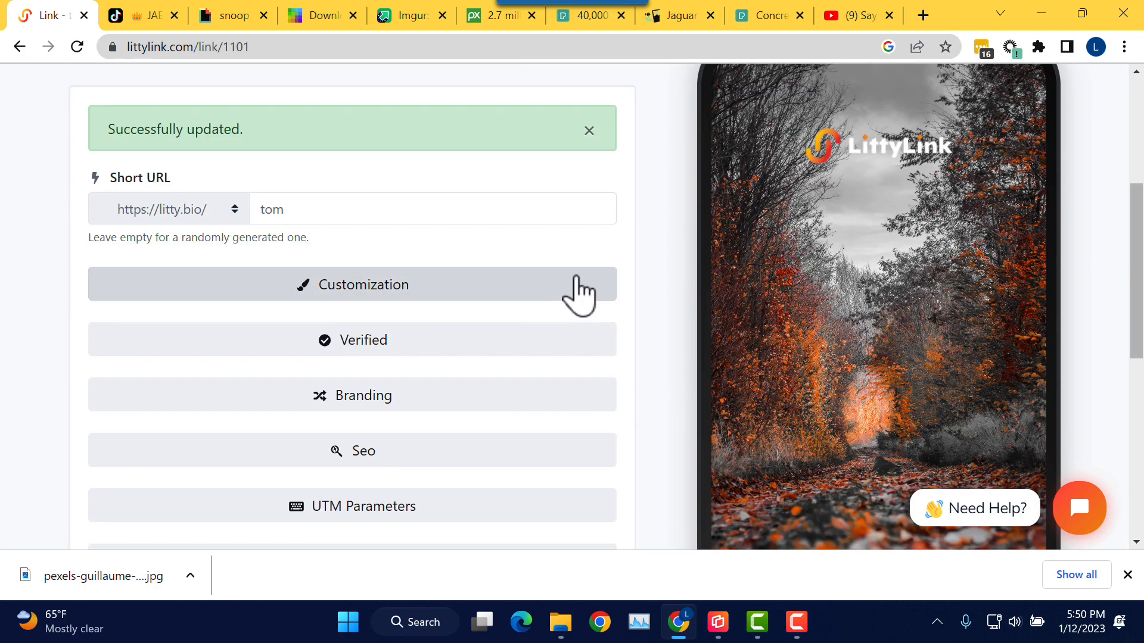
pyautogui.scroll(-5, 575, 294)
pyautogui.scroll(5, 573, 276)
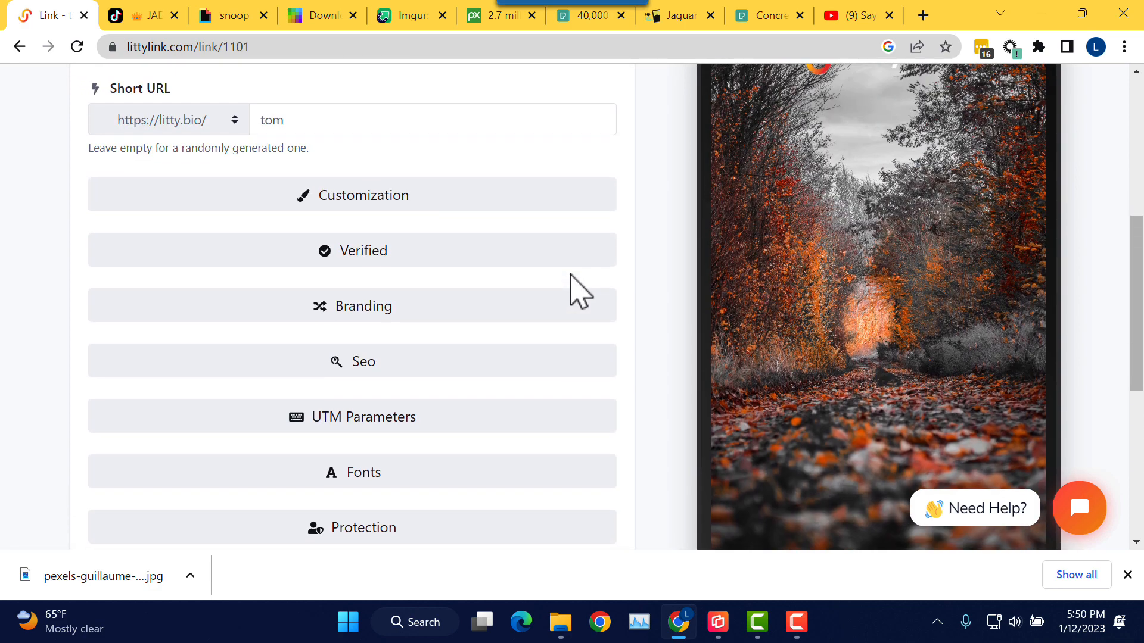
pyautogui.scroll(2, 572, 292)
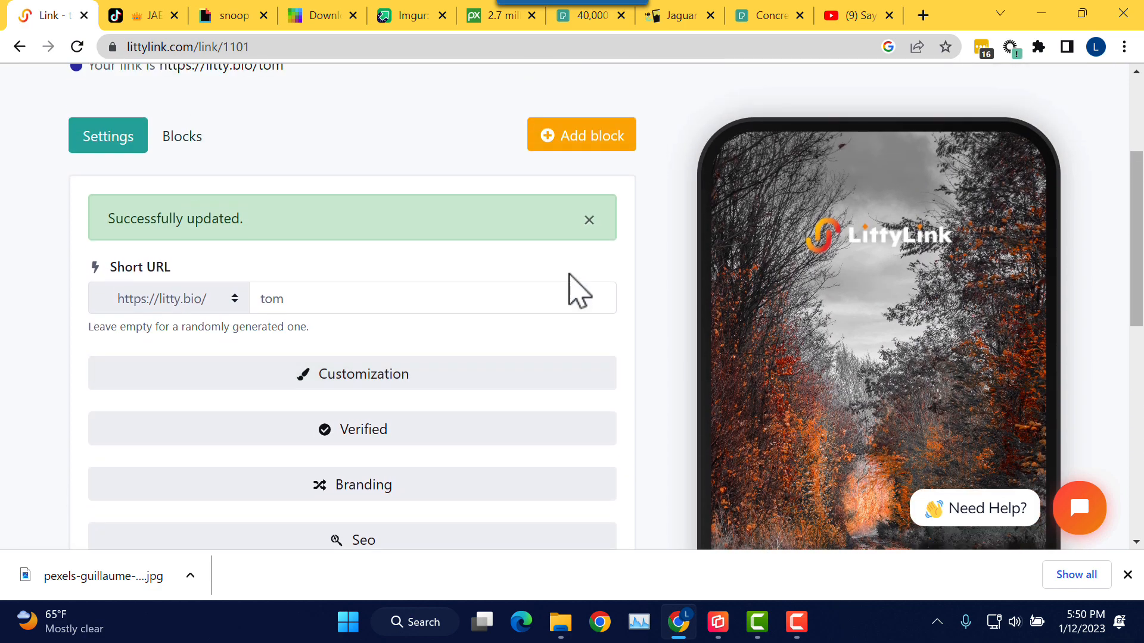
pyautogui.scroll(-2, 575, 292)
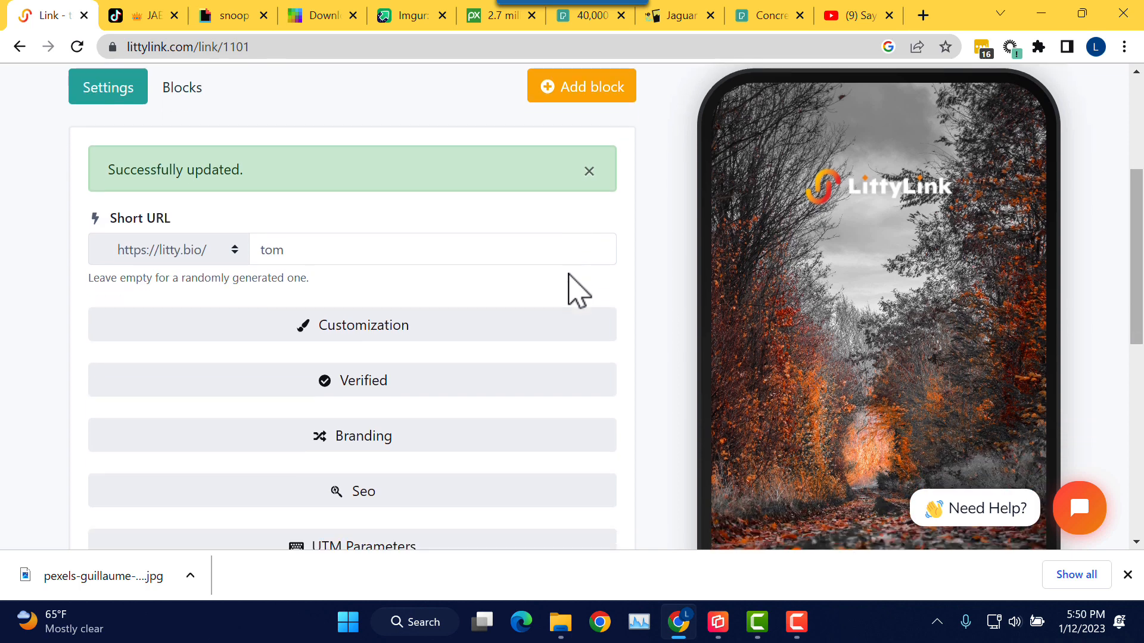
pyautogui.scroll(-4, 572, 292)
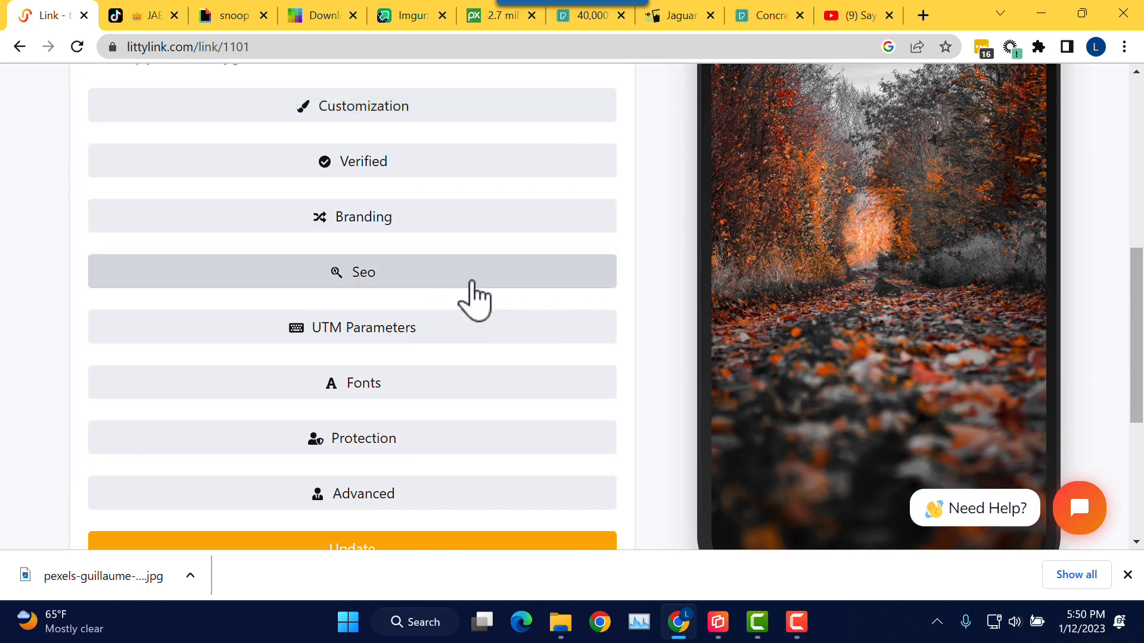
pyautogui.scroll(1, 489, 458)
pyautogui.scroll(6, 492, 458)
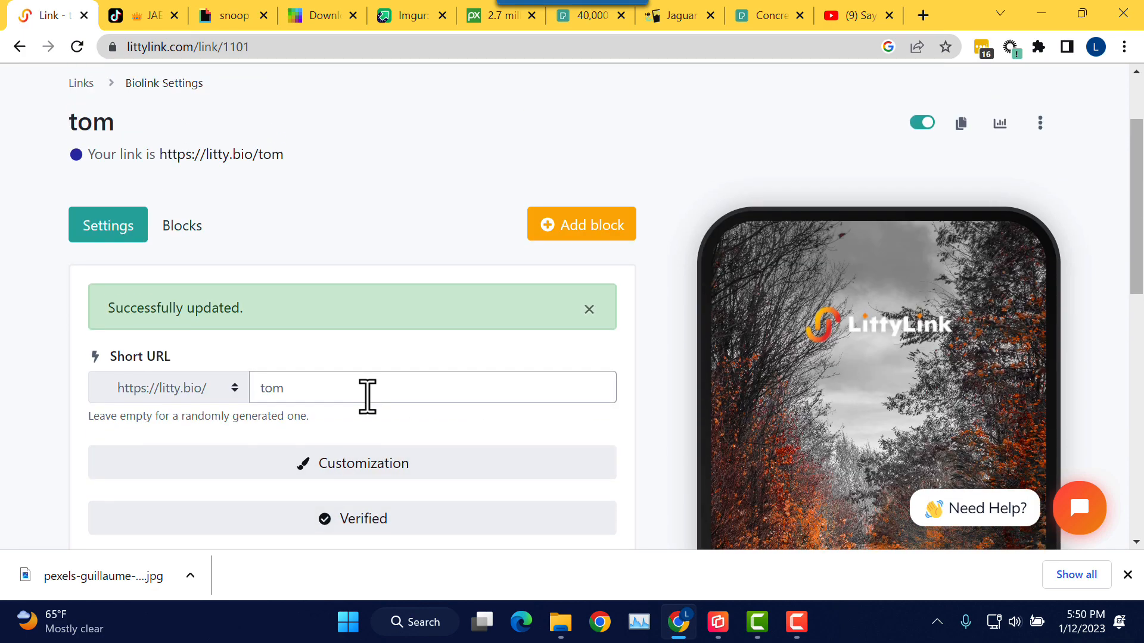
pyautogui.click(190, 236)
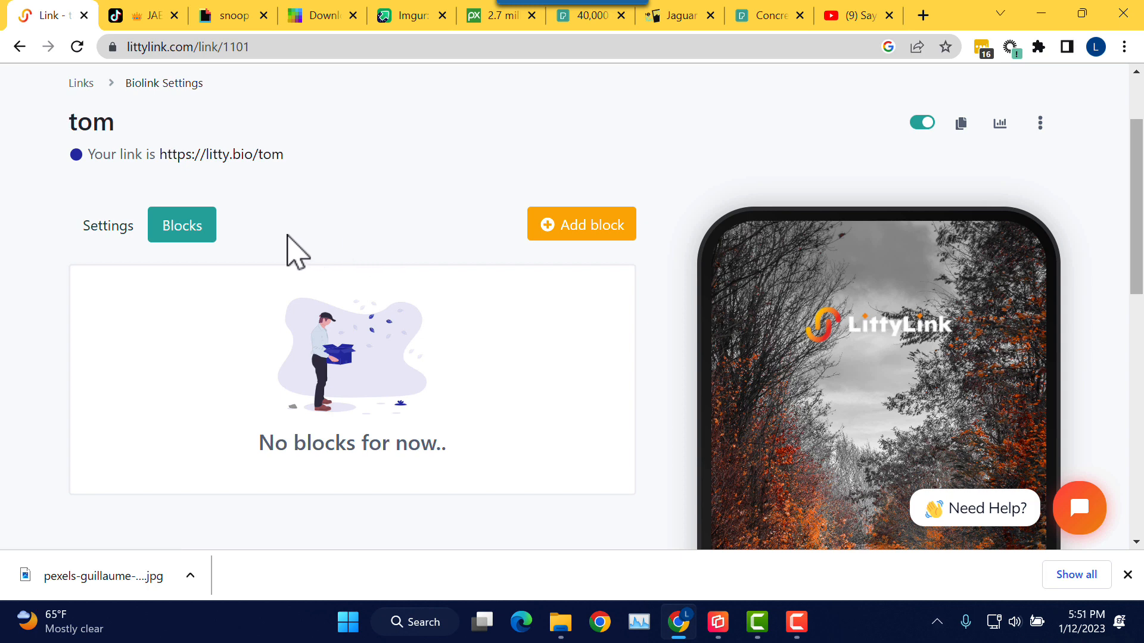
# Step: Start a new block and choose the Avatar block type
pyautogui.click(580, 234)
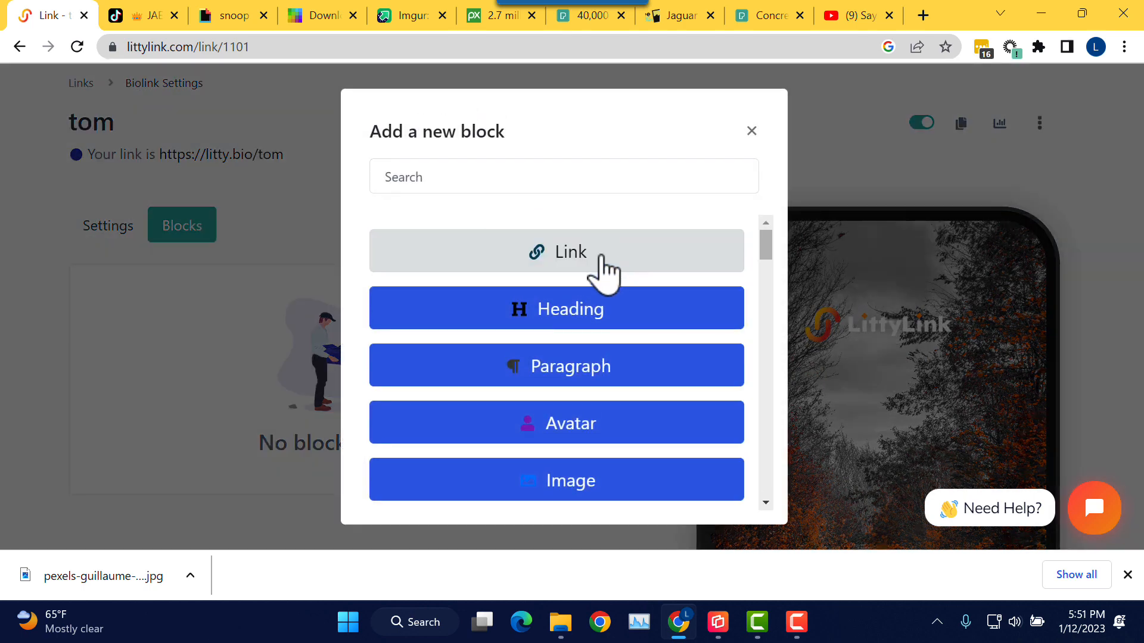
pyautogui.scroll(-2, 586, 301)
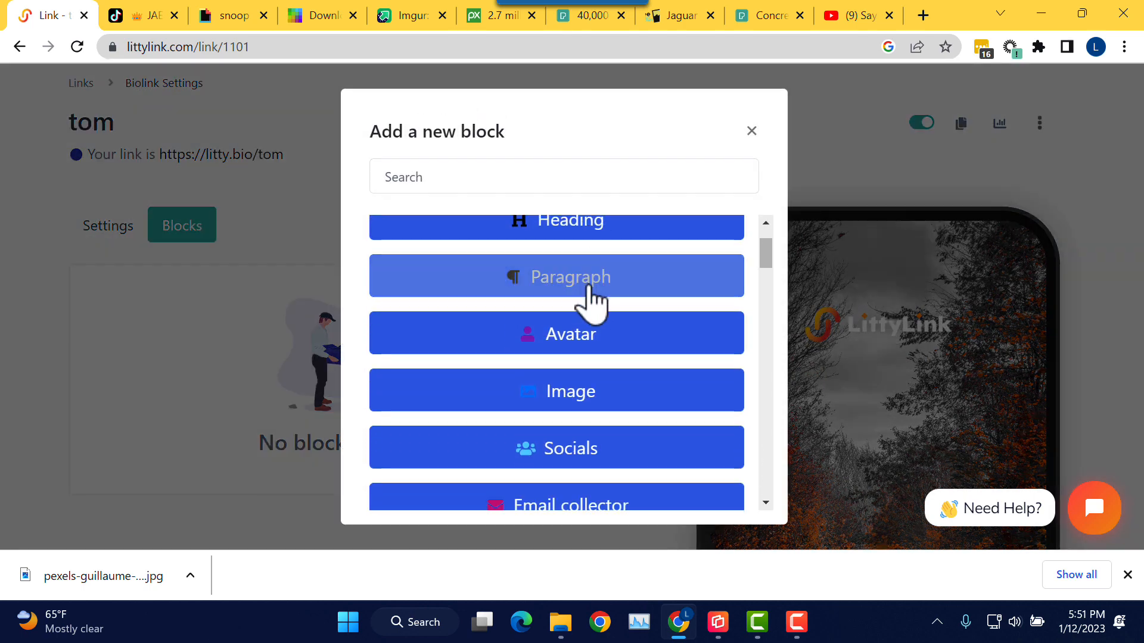
pyautogui.click(584, 339)
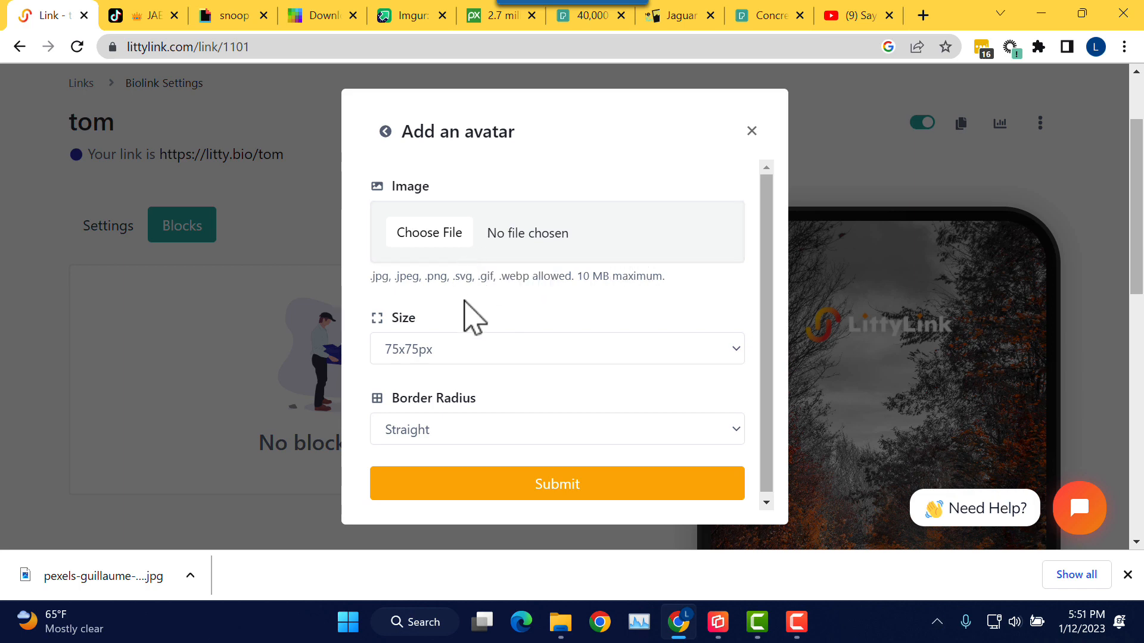
# Step: Choose the IMG_1087.JPG portrait as the avatar image
pyautogui.click(446, 238)
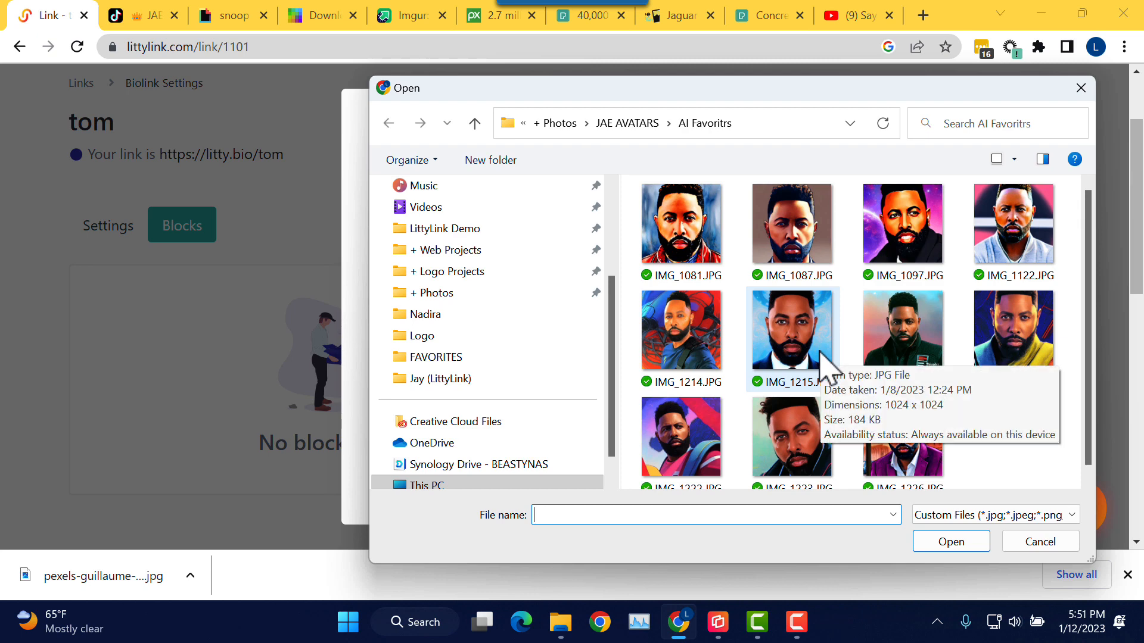
pyautogui.click(811, 256)
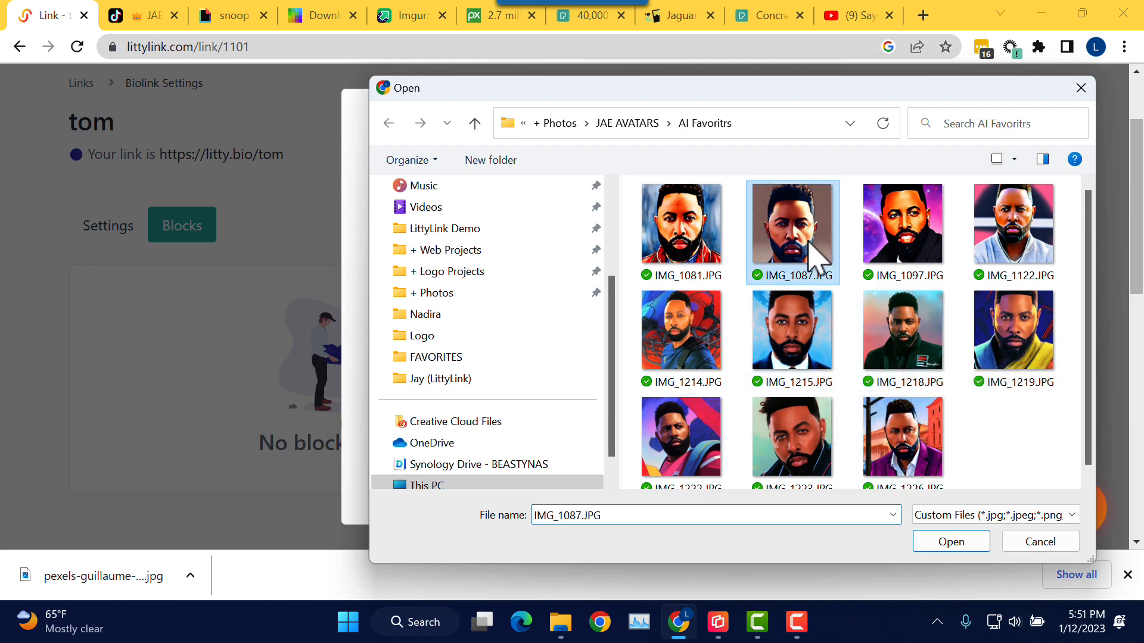
pyautogui.click(963, 542)
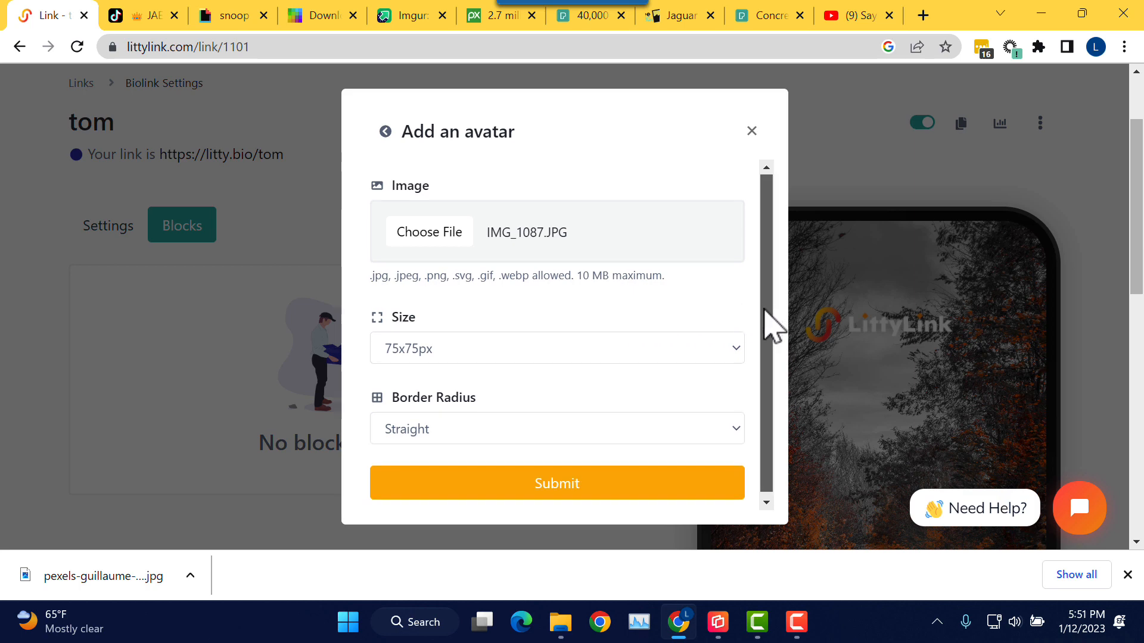
# Step: Set the avatar to 150x150px with a Round border radius and submit the block
pyautogui.scroll(-1, 768, 325)
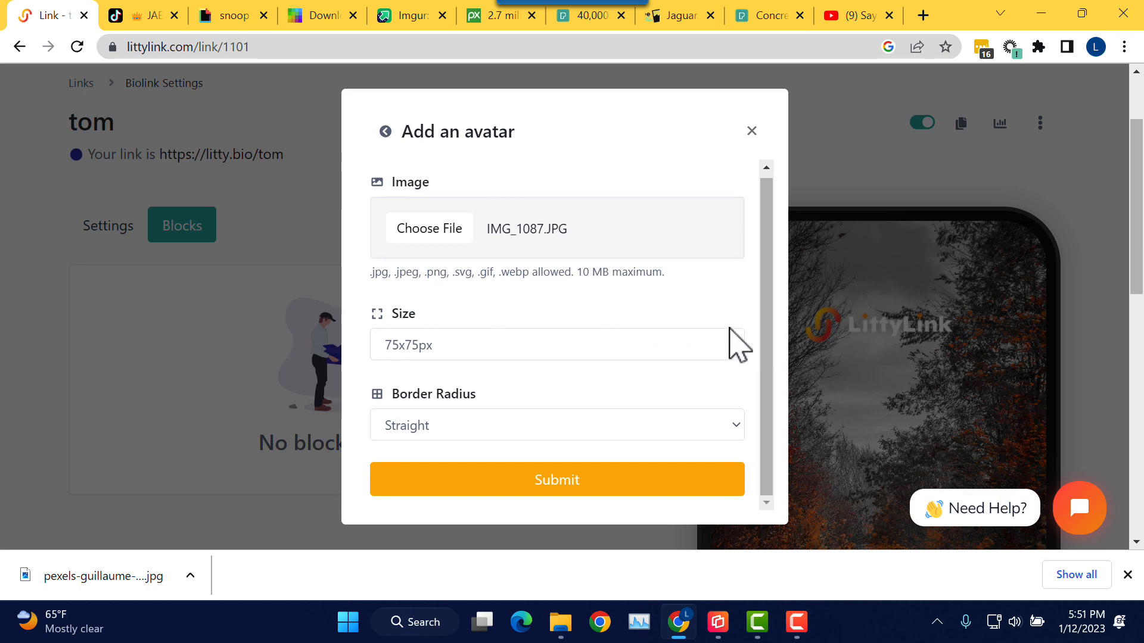
pyautogui.click(632, 352)
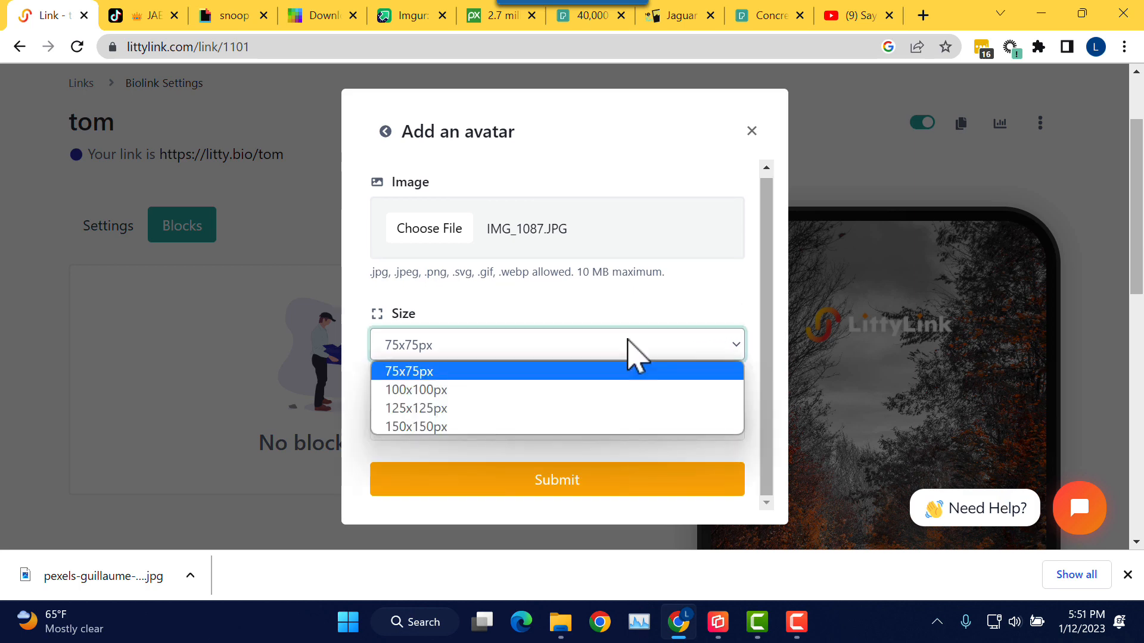
pyautogui.click(578, 426)
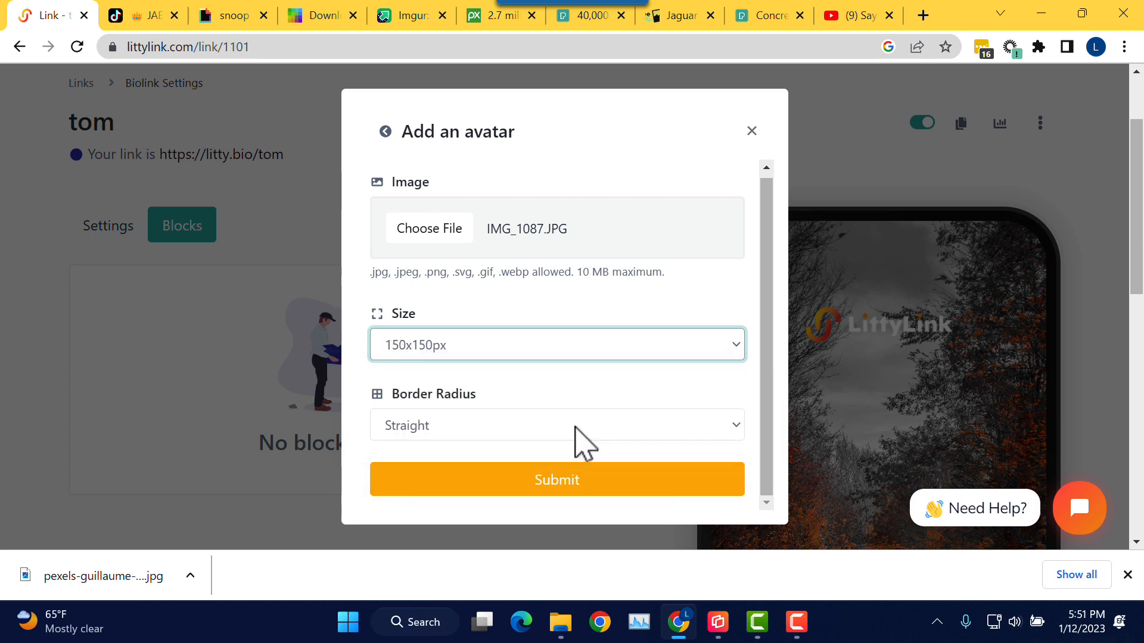
pyautogui.click(582, 392)
pyautogui.scroll(-1, 587, 415)
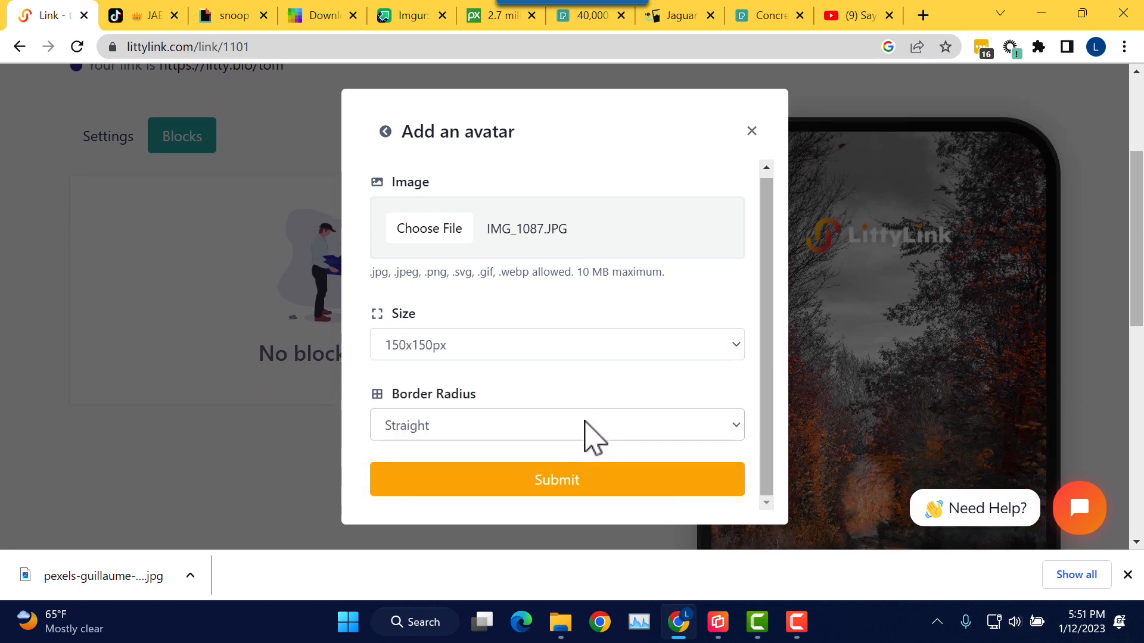
pyautogui.click(590, 431)
pyautogui.click(532, 471)
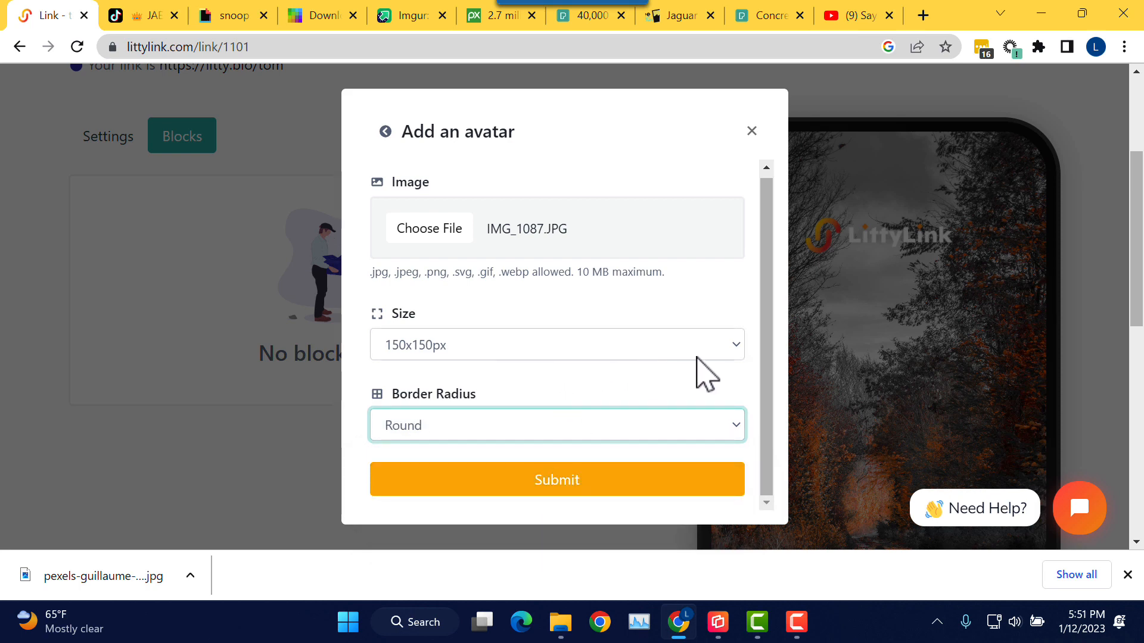
pyautogui.moveTo(768, 384); pyautogui.dragTo(769, 355)
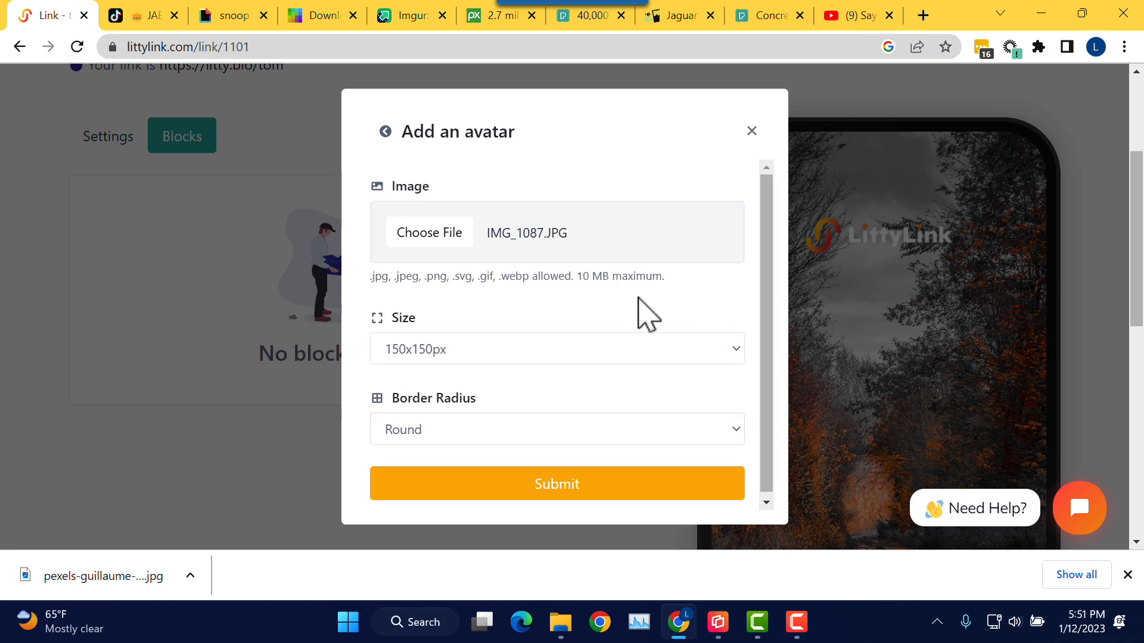
pyautogui.click(584, 490)
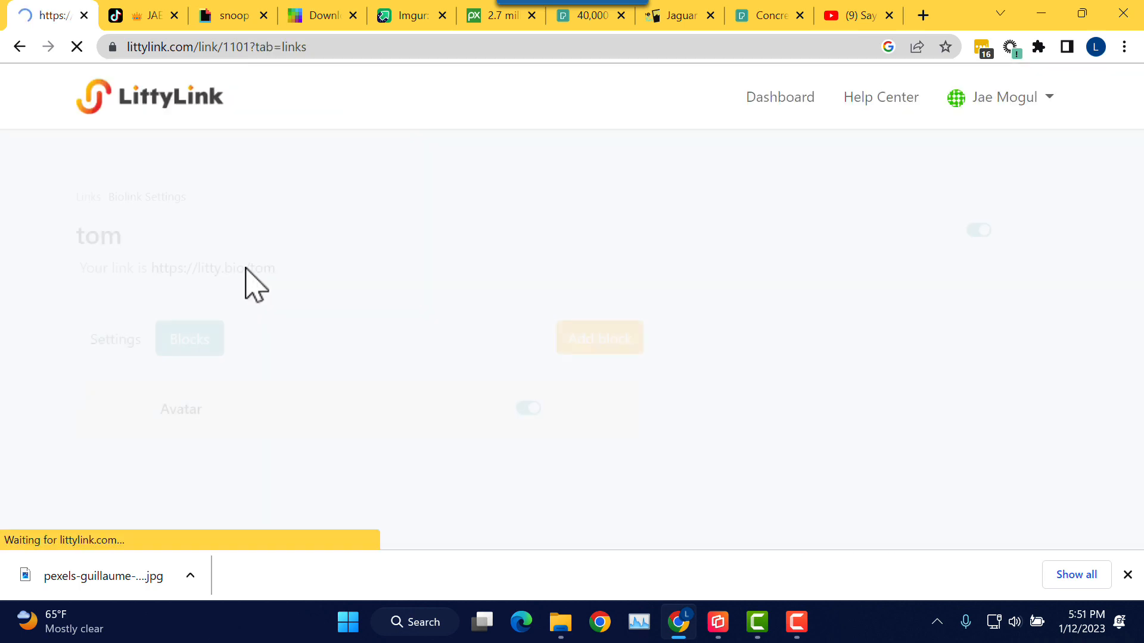
# Step: Expand the Avatar block's settings and push the border width slider nearly to maximum
pyautogui.scroll(-2, 573, 235)
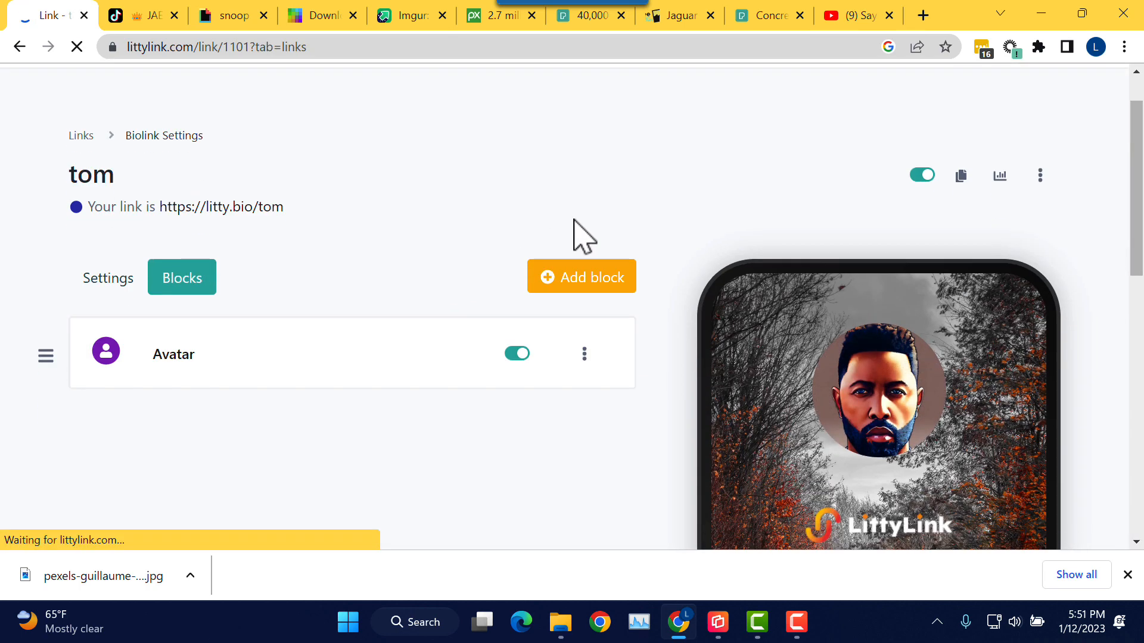
pyautogui.scroll(-2, 864, 344)
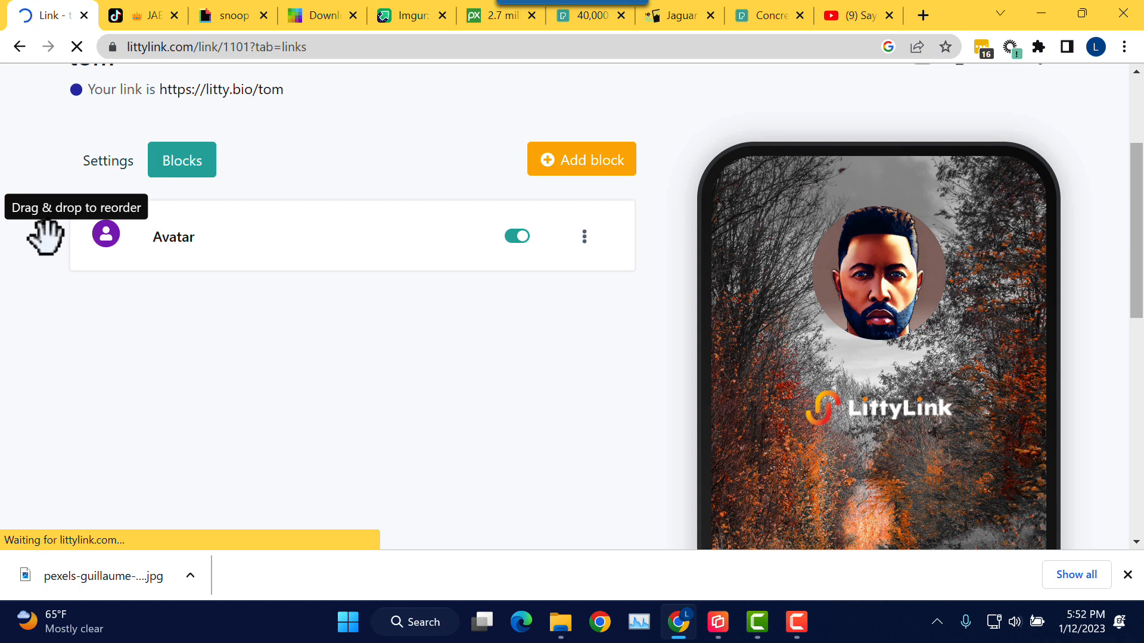
pyautogui.click(182, 245)
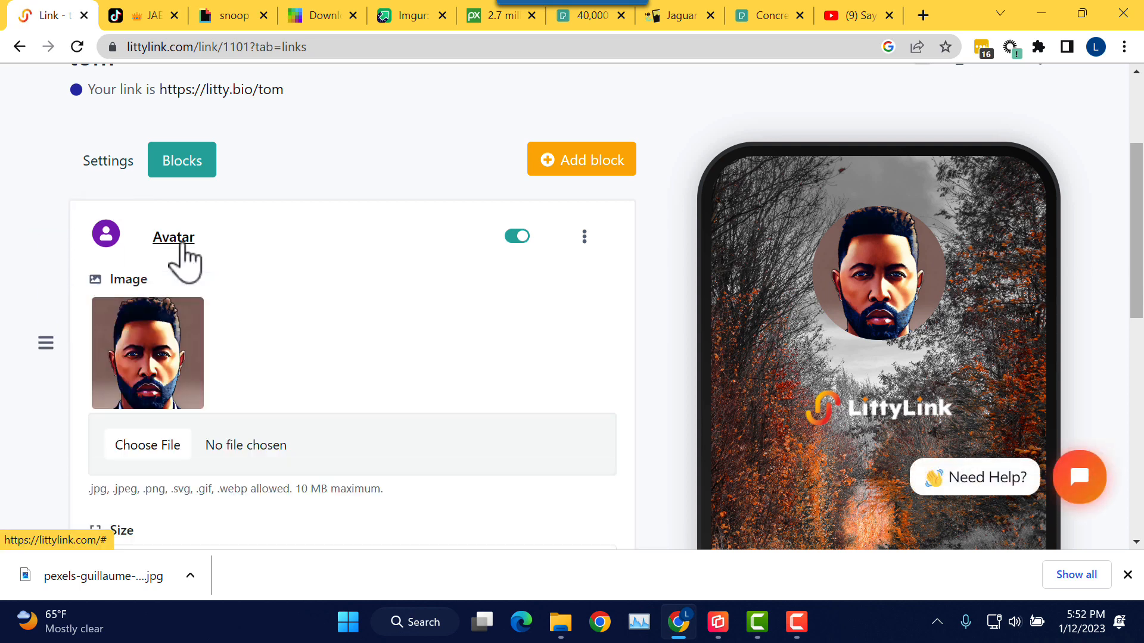
pyautogui.scroll(-2, 332, 271)
pyautogui.scroll(-2, 331, 264)
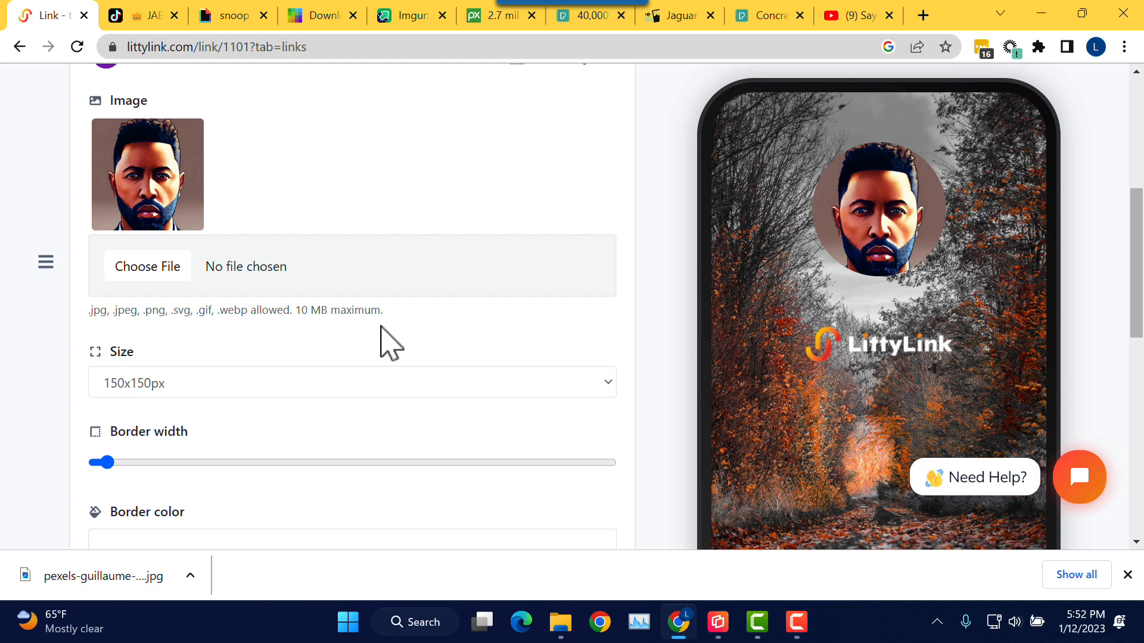
pyautogui.scroll(-2, 388, 349)
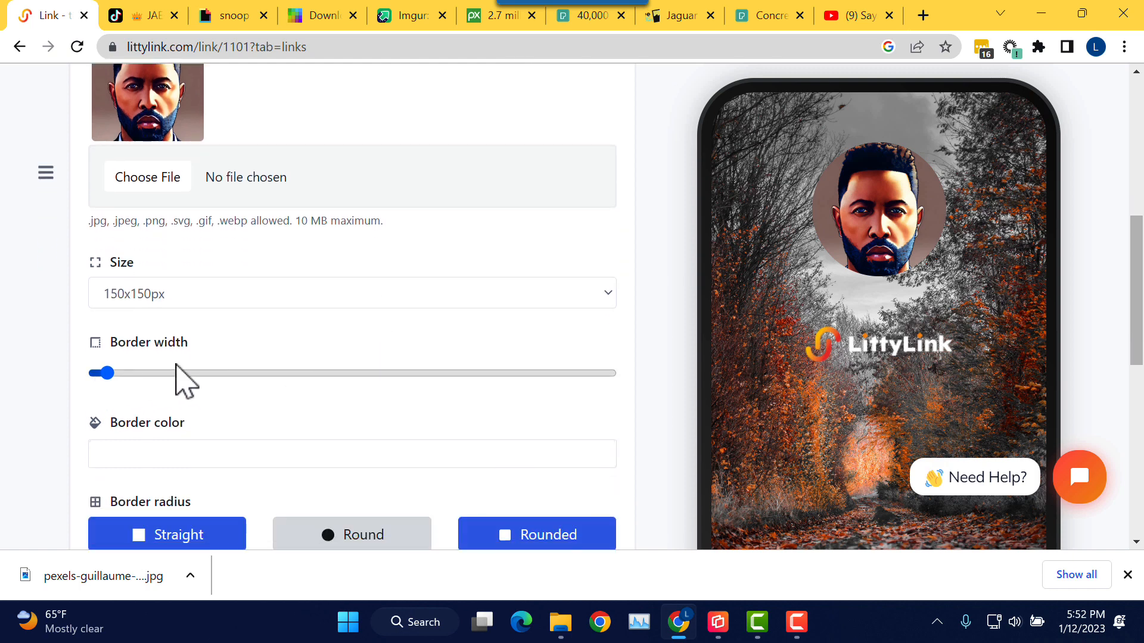
pyautogui.moveTo(113, 374); pyautogui.dragTo(703, 383)
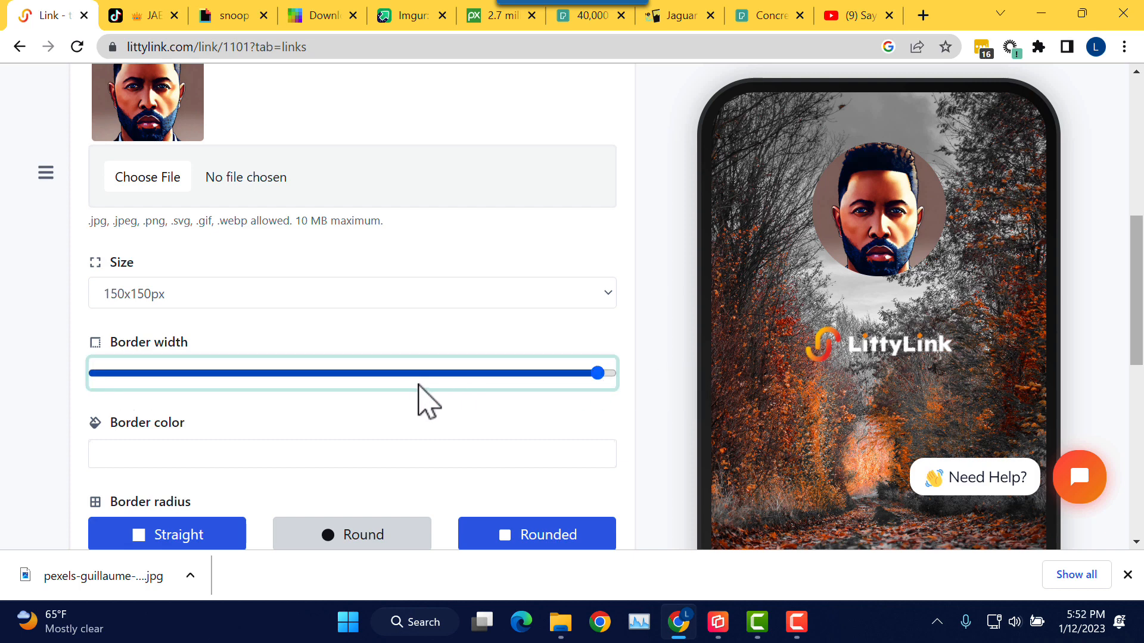
# Step: Set the avatar border colour to orange #E76807 and update the block
pyautogui.scroll(-2, 409, 404)
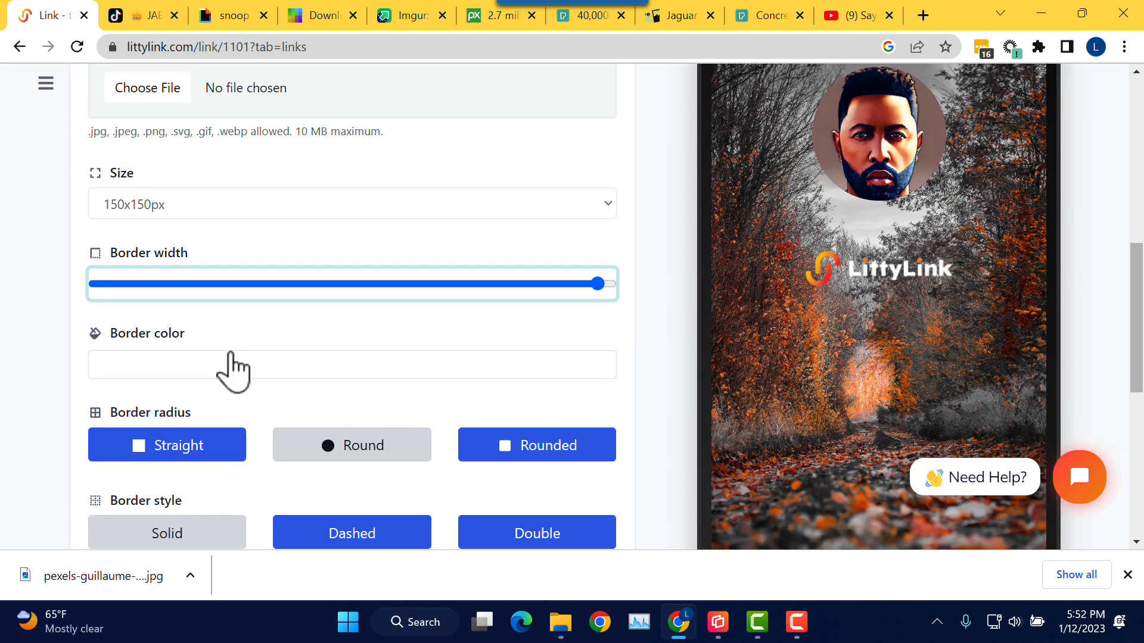
pyautogui.click(234, 363)
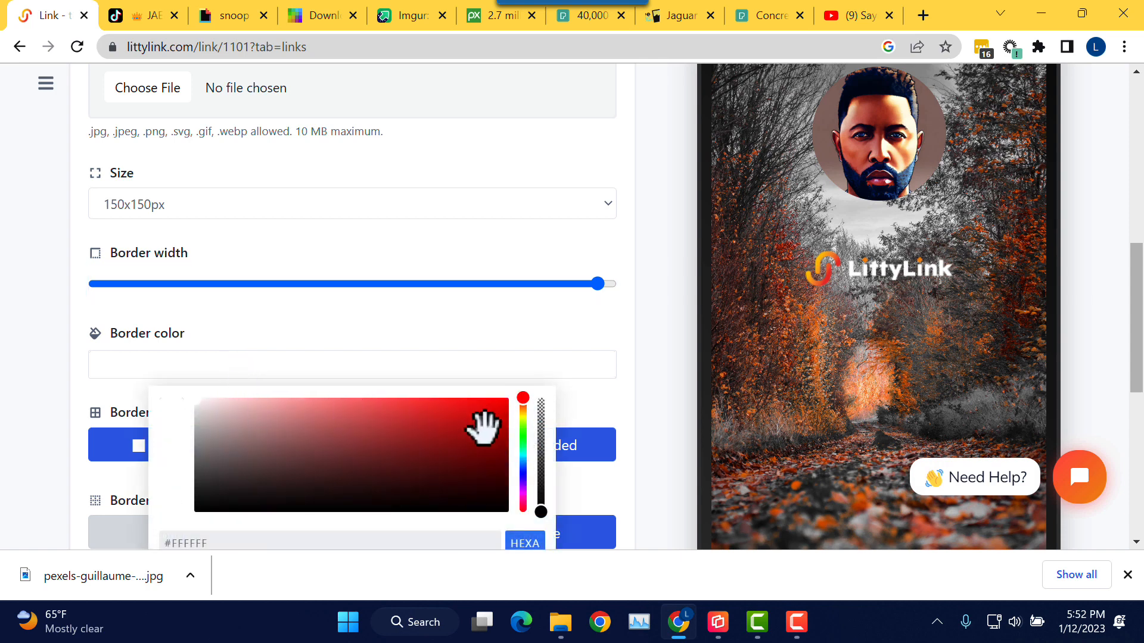
pyautogui.moveTo(524, 397); pyautogui.dragTo(523, 410)
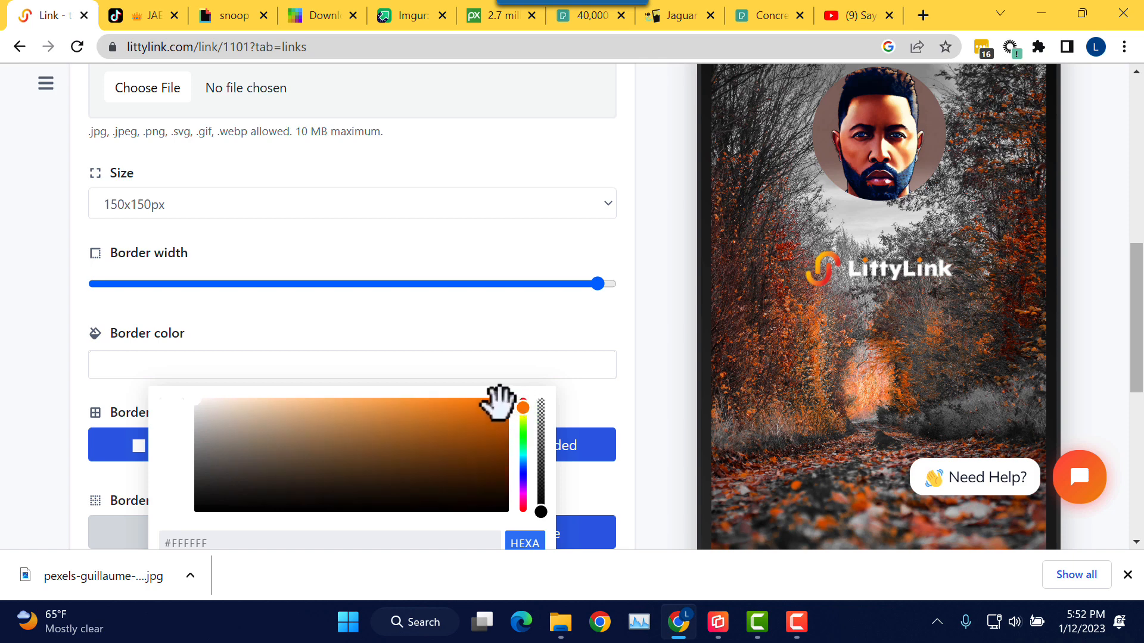
pyautogui.click(499, 406)
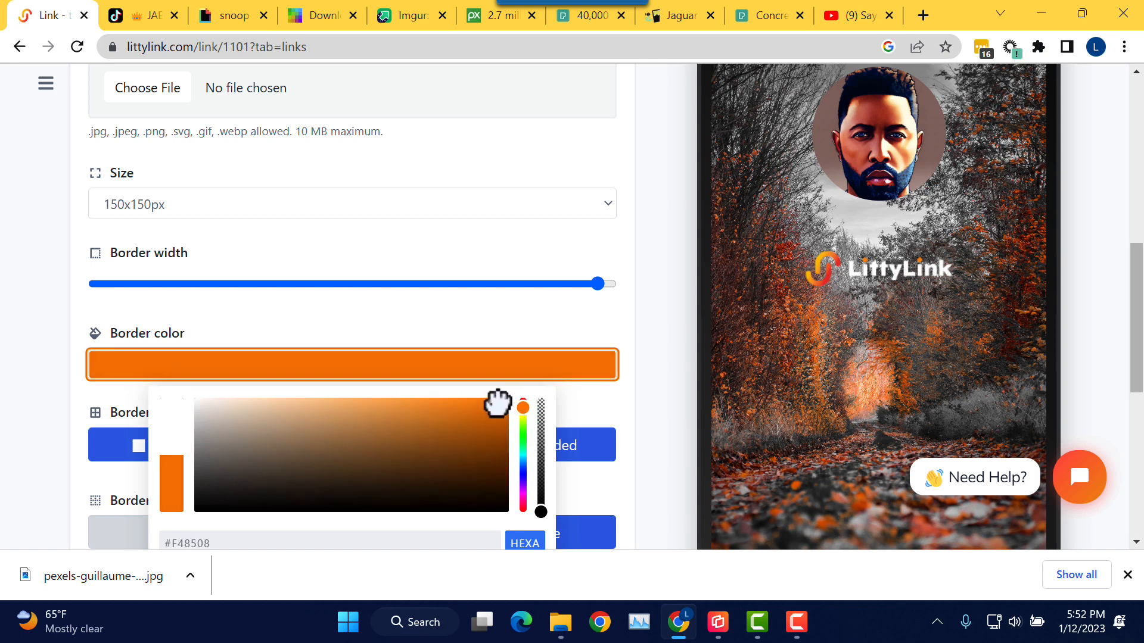
pyautogui.click(523, 406)
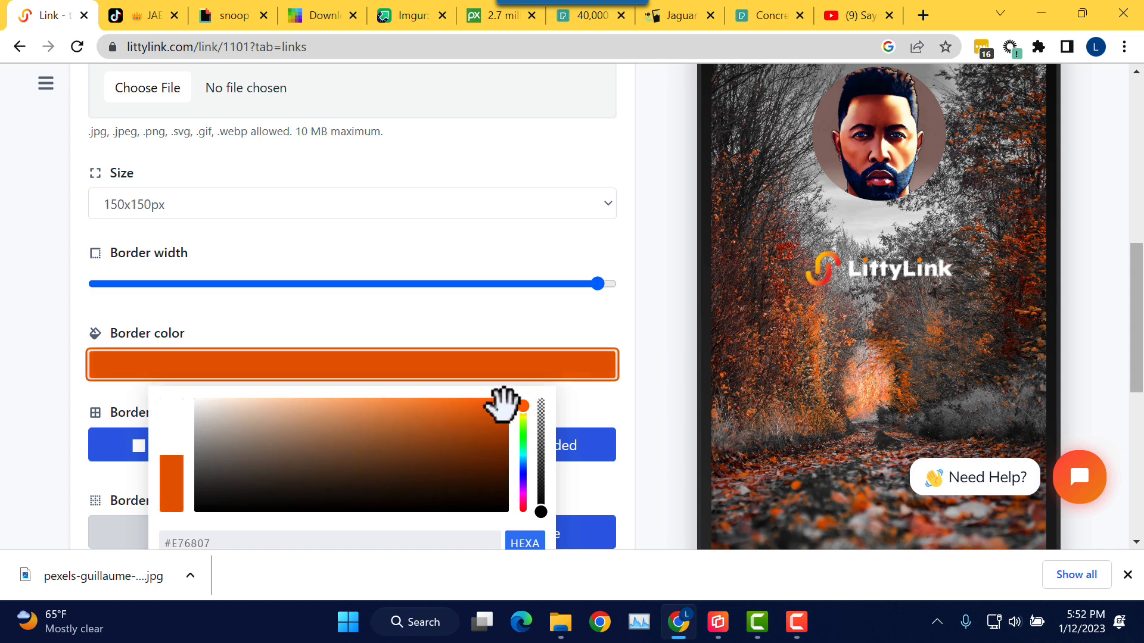
pyautogui.click(563, 358)
pyautogui.scroll(-1, 578, 358)
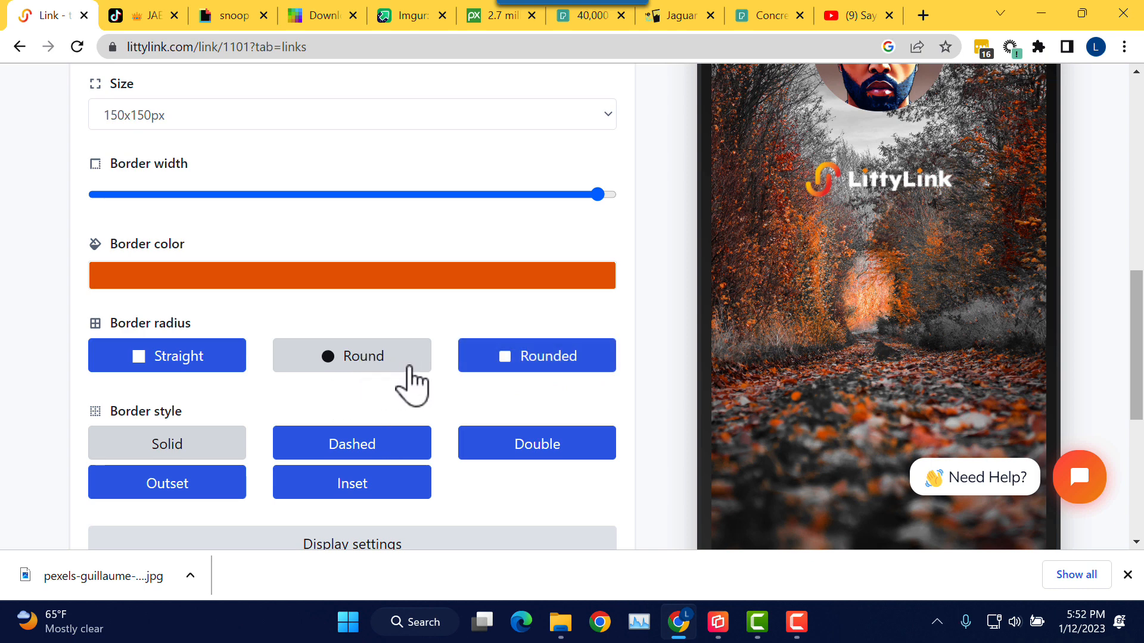
pyautogui.scroll(-1, 410, 385)
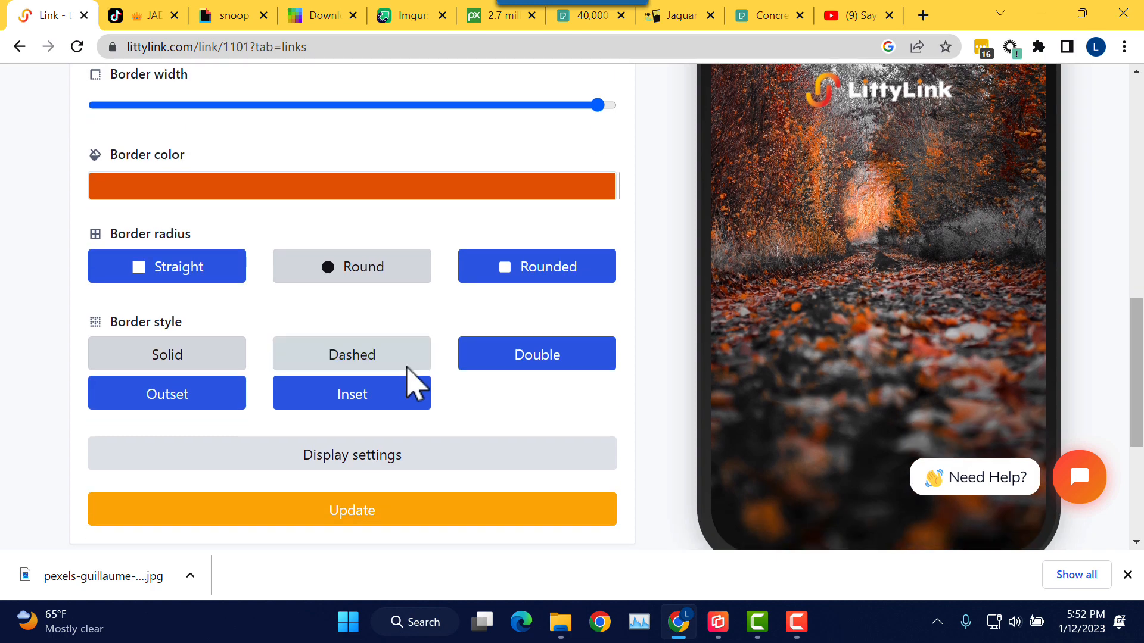
pyautogui.click(426, 511)
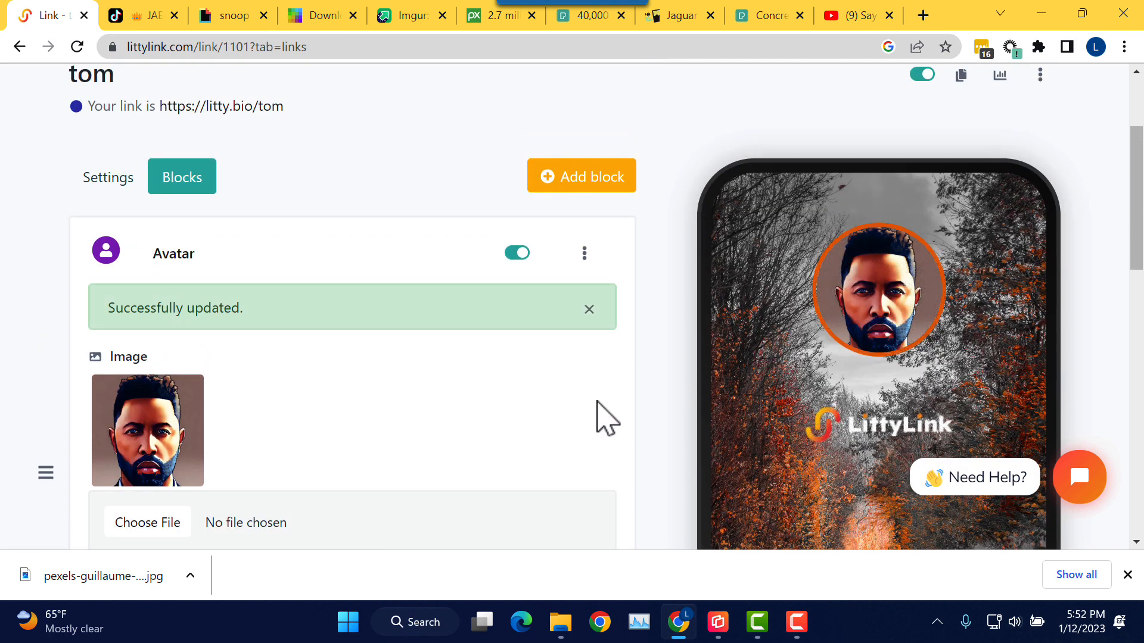
# Step: Change the avatar size to 100x100px and save it
pyautogui.scroll(-1, 658, 389)
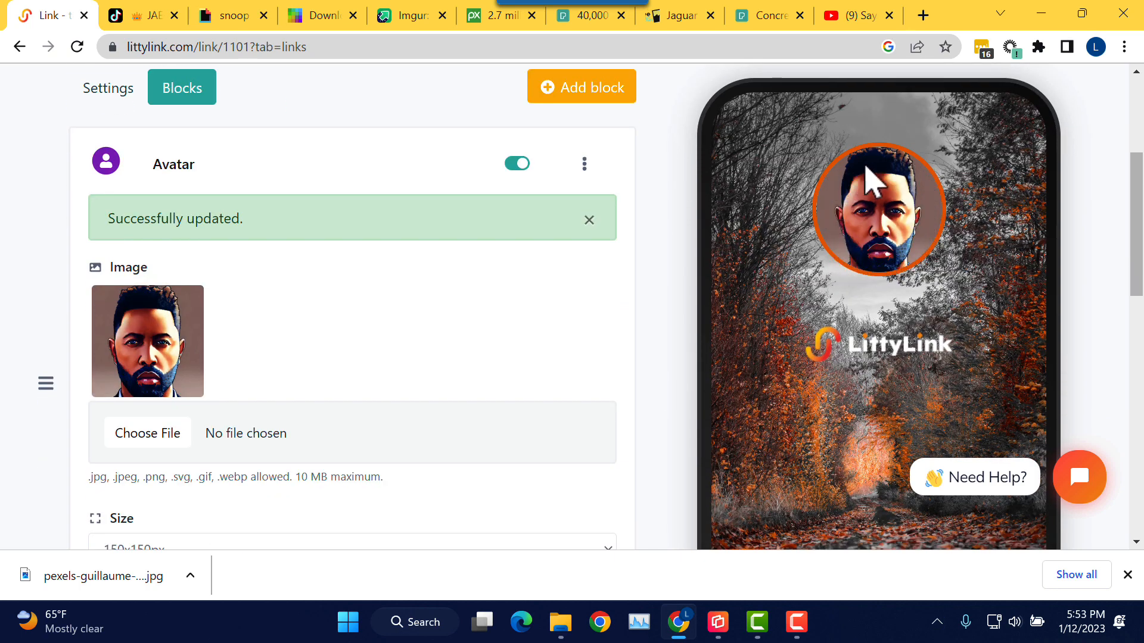
pyautogui.scroll(-1, 478, 290)
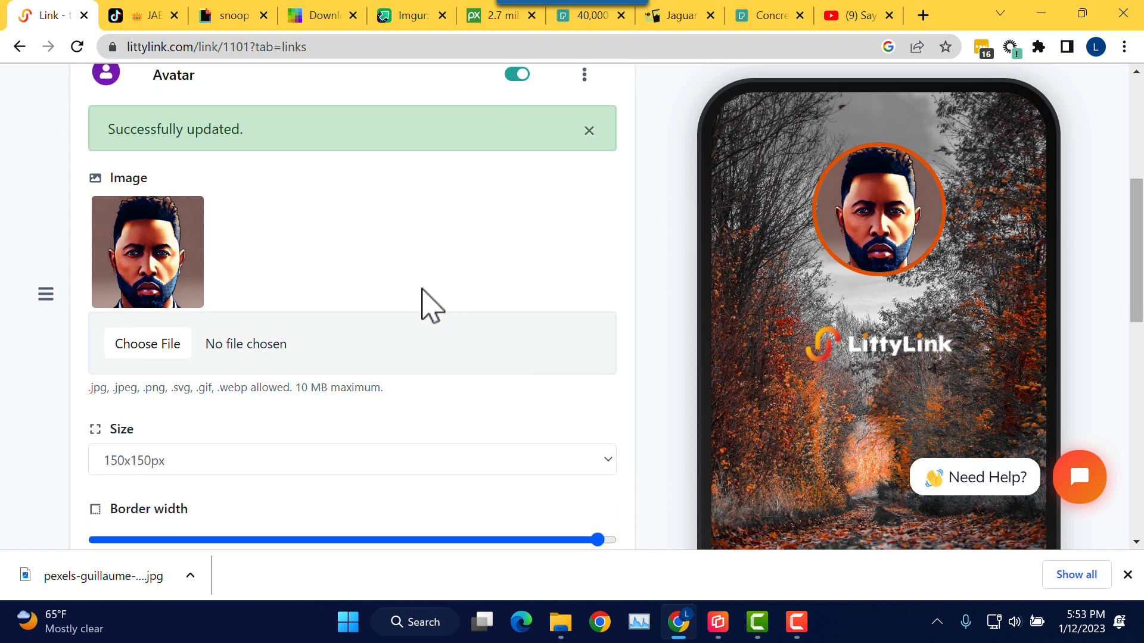
pyautogui.scroll(-1, 430, 306)
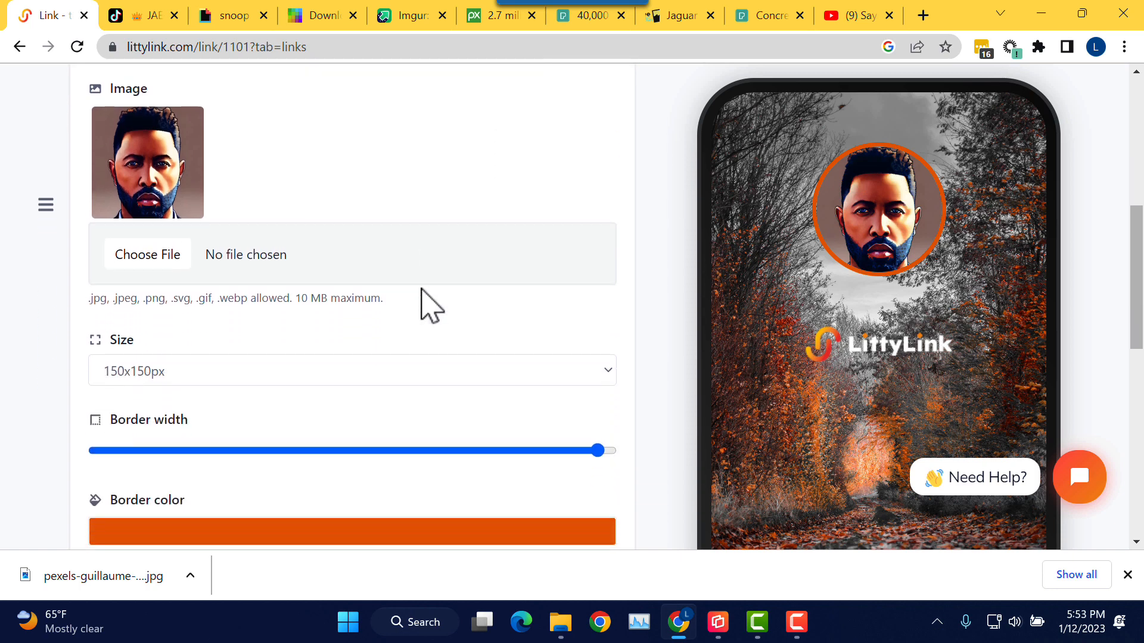
pyautogui.click(349, 375)
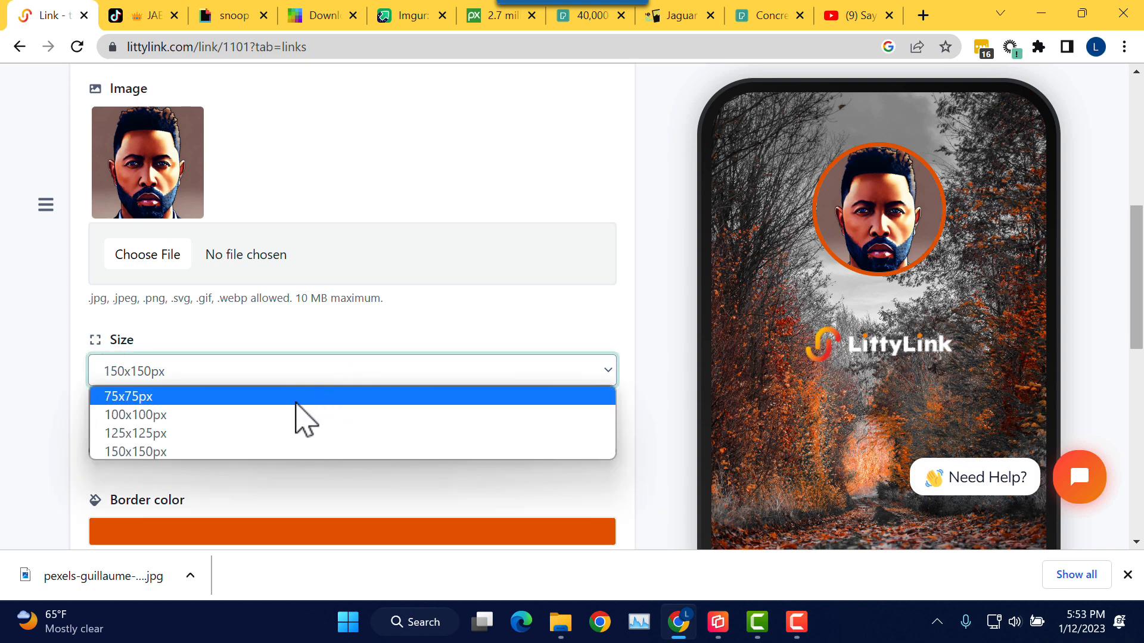
pyautogui.click(265, 417)
pyautogui.scroll(-3, 322, 429)
pyautogui.scroll(-5, 325, 399)
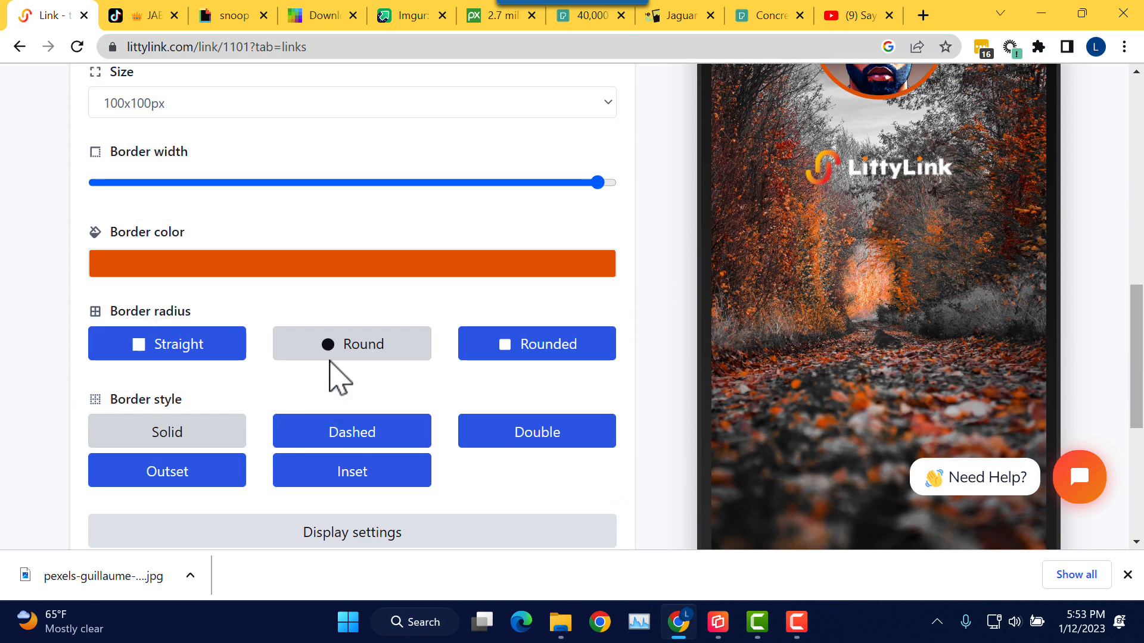
pyautogui.click(353, 411)
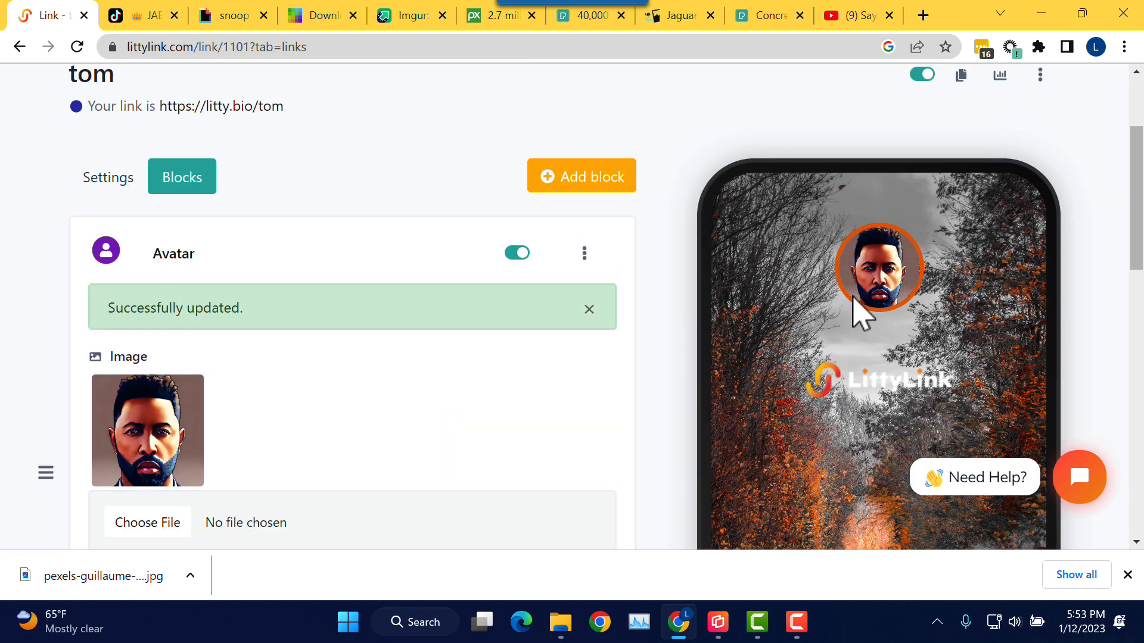
# Step: Change the avatar size to 75x75px and save it
pyautogui.scroll(-5, 543, 393)
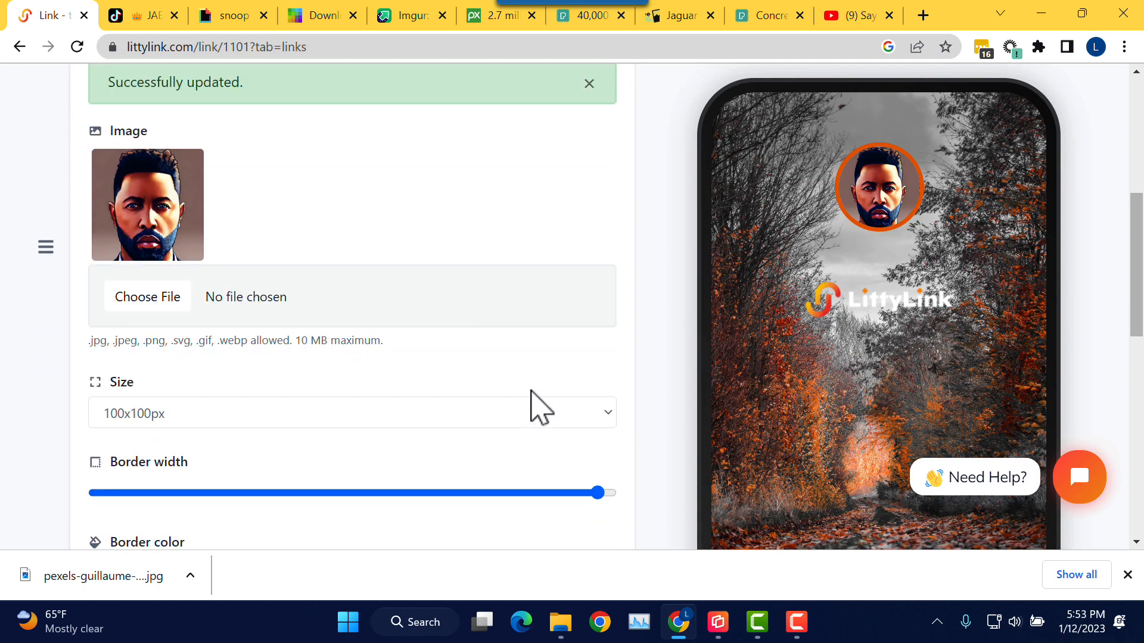
pyautogui.click(388, 372)
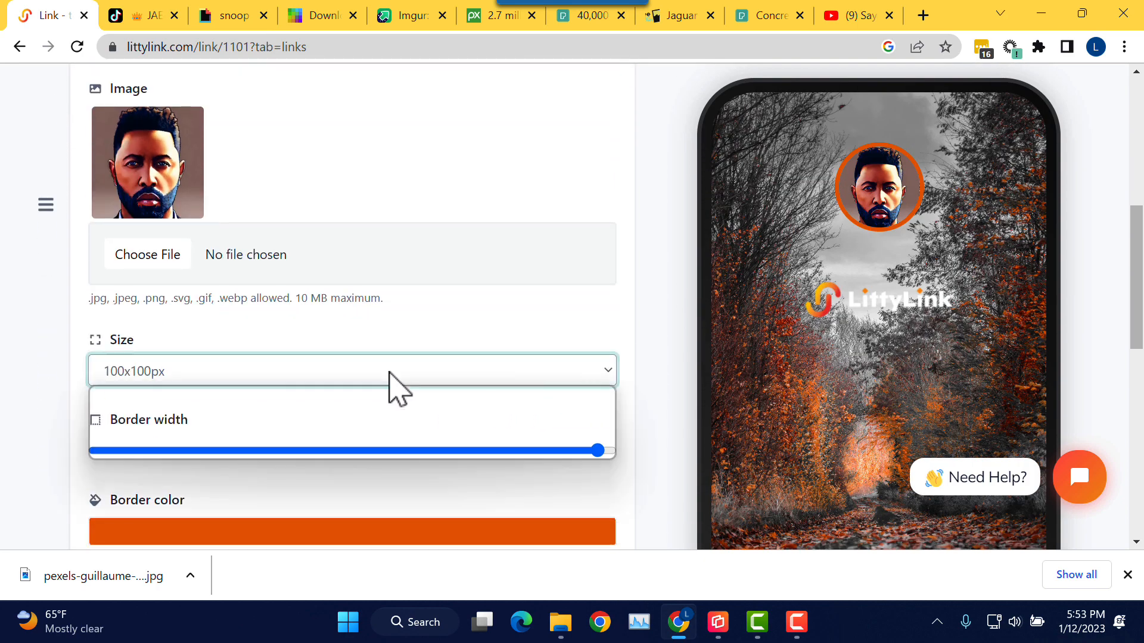
pyautogui.click(312, 396)
pyautogui.scroll(-3, 498, 350)
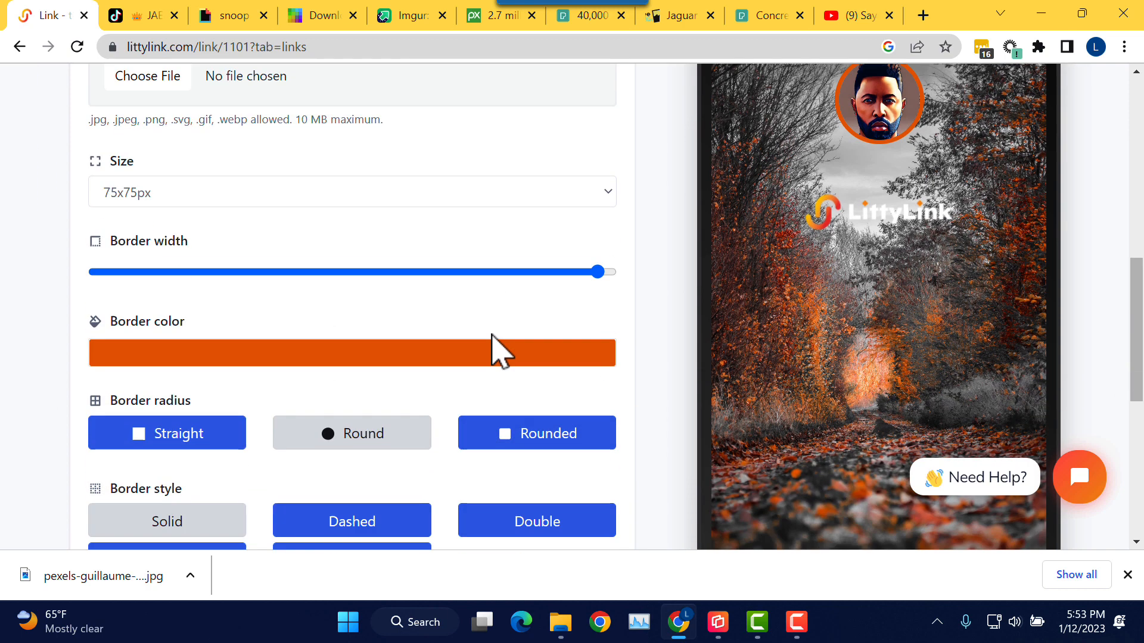
pyautogui.scroll(-3, 393, 427)
pyautogui.scroll(-2, 377, 460)
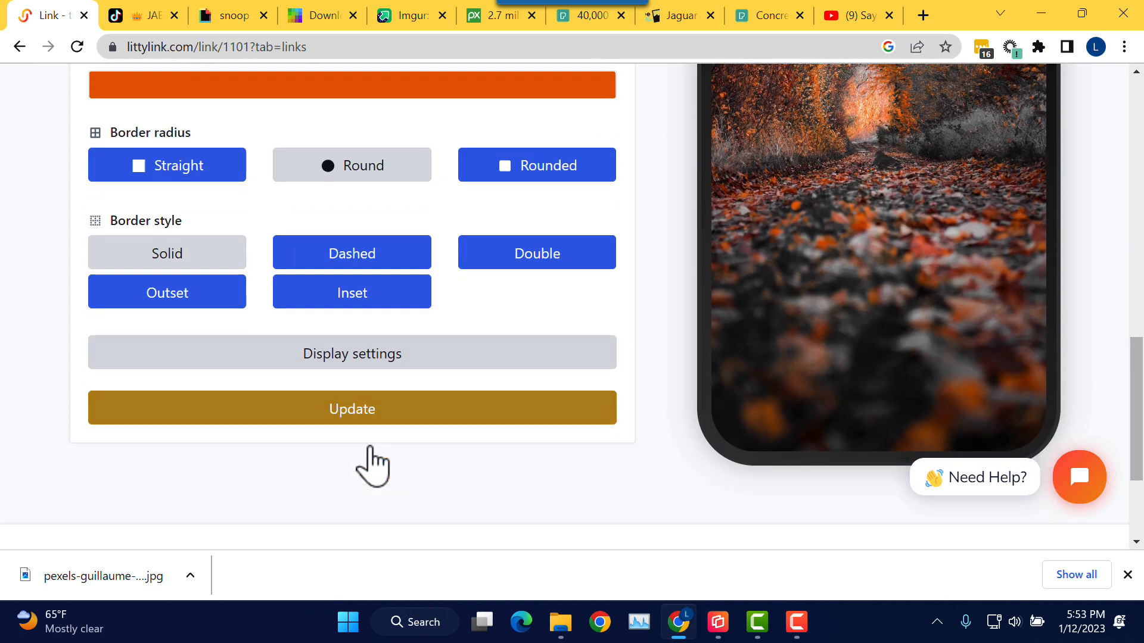
pyautogui.click(461, 399)
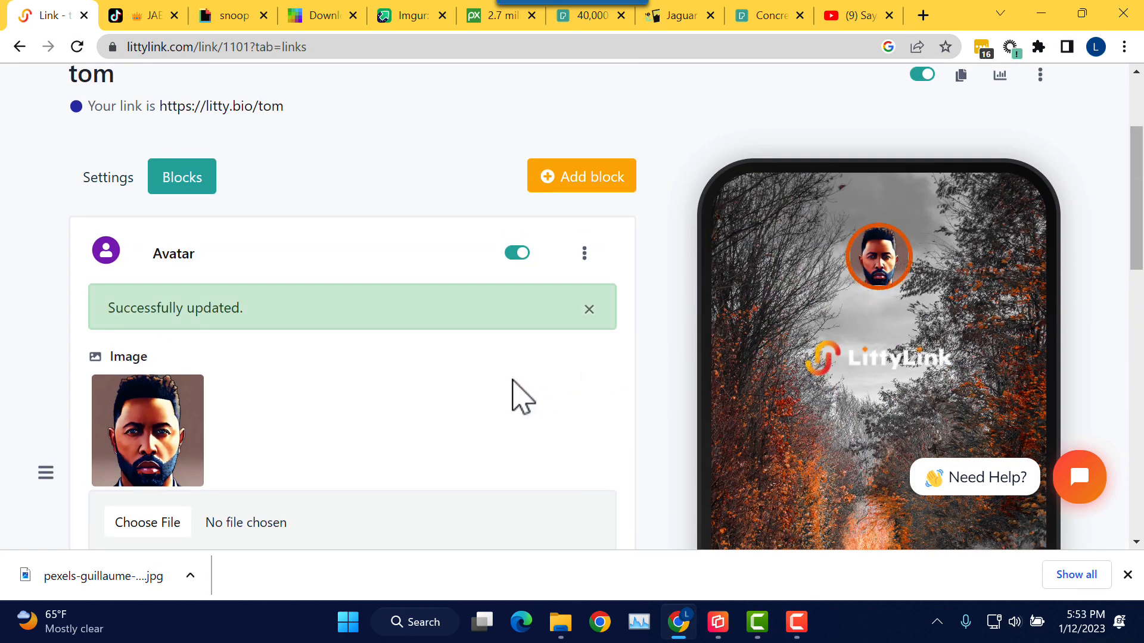
# Step: Restore the avatar size to 150x150px and save it
pyautogui.scroll(-3, 523, 395)
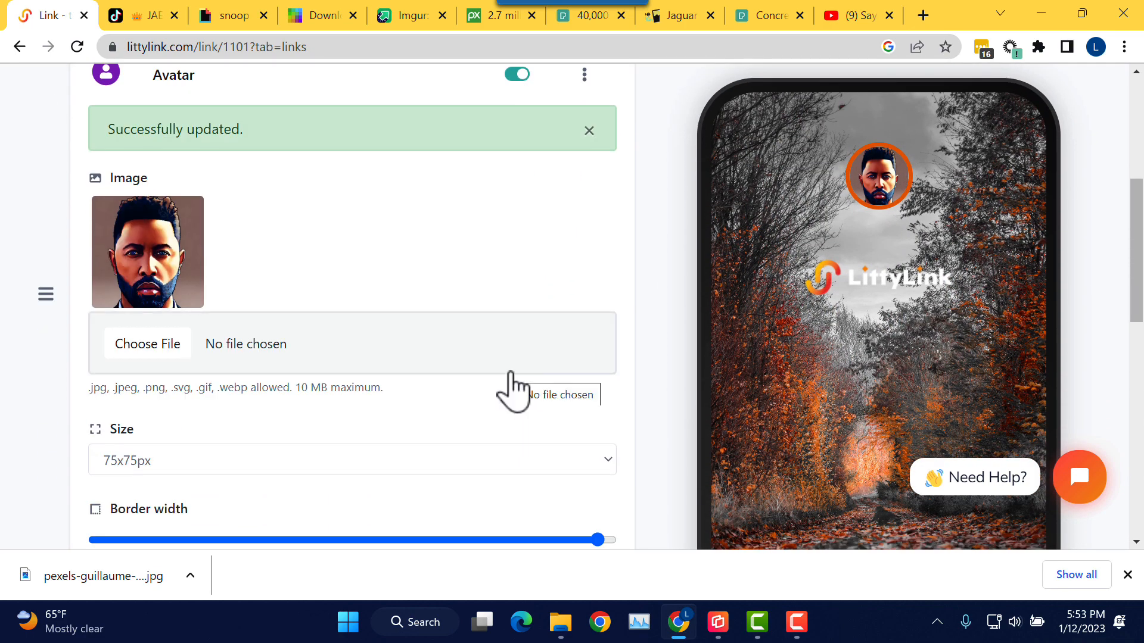
pyautogui.scroll(-1, 511, 369)
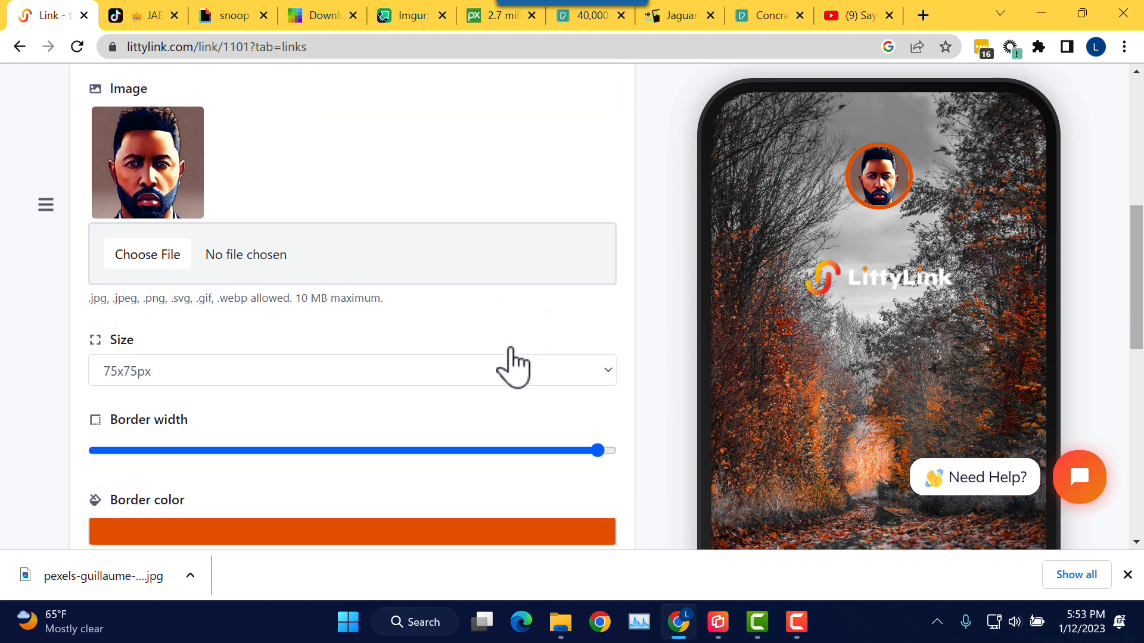
pyautogui.click(337, 371)
pyautogui.click(271, 453)
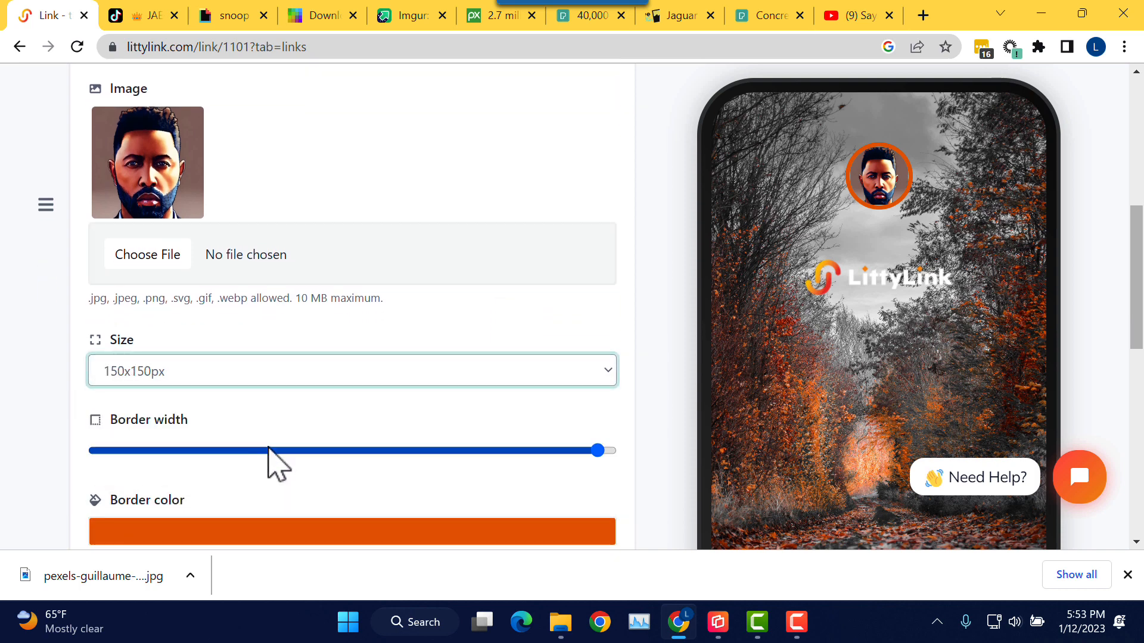
pyautogui.click(380, 419)
pyautogui.scroll(-5, 384, 435)
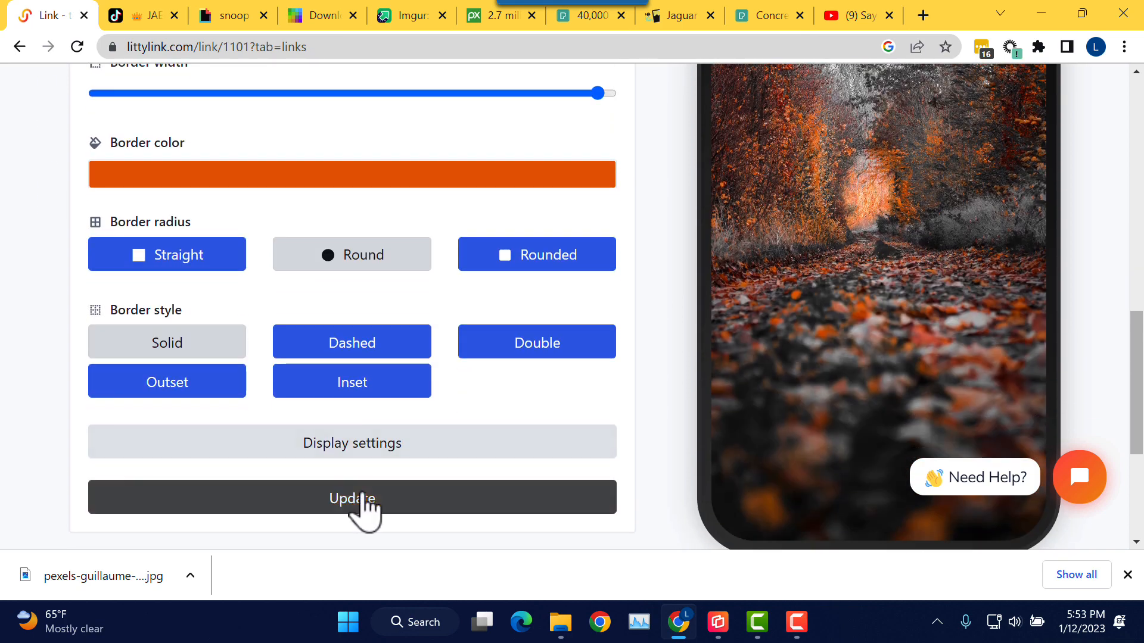
pyautogui.click(362, 497)
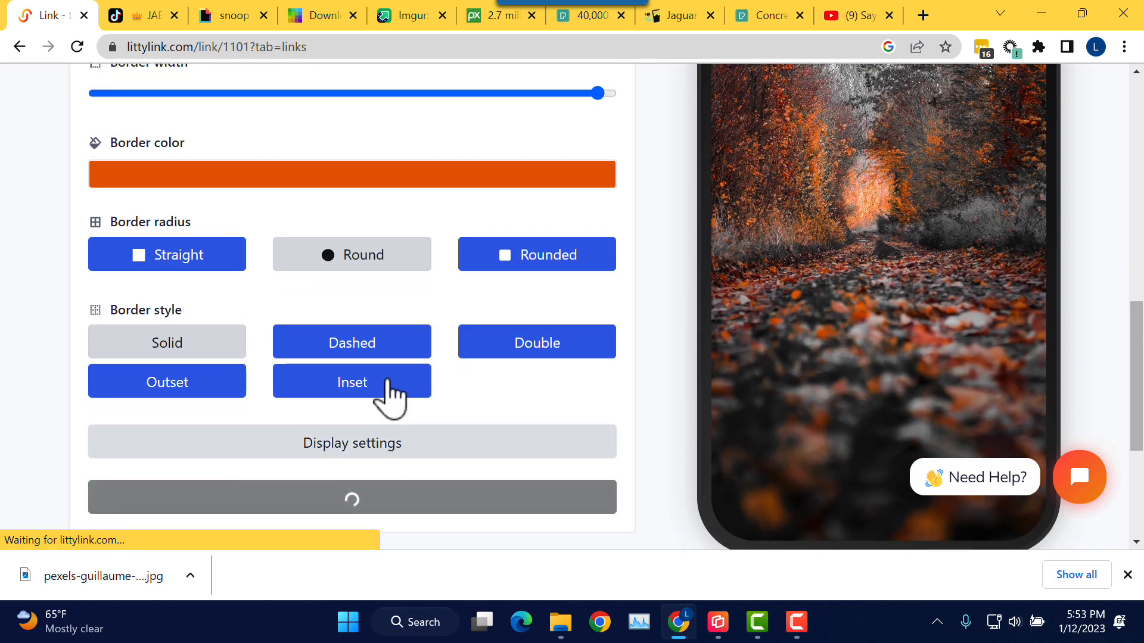
pyautogui.scroll(-3, 544, 391)
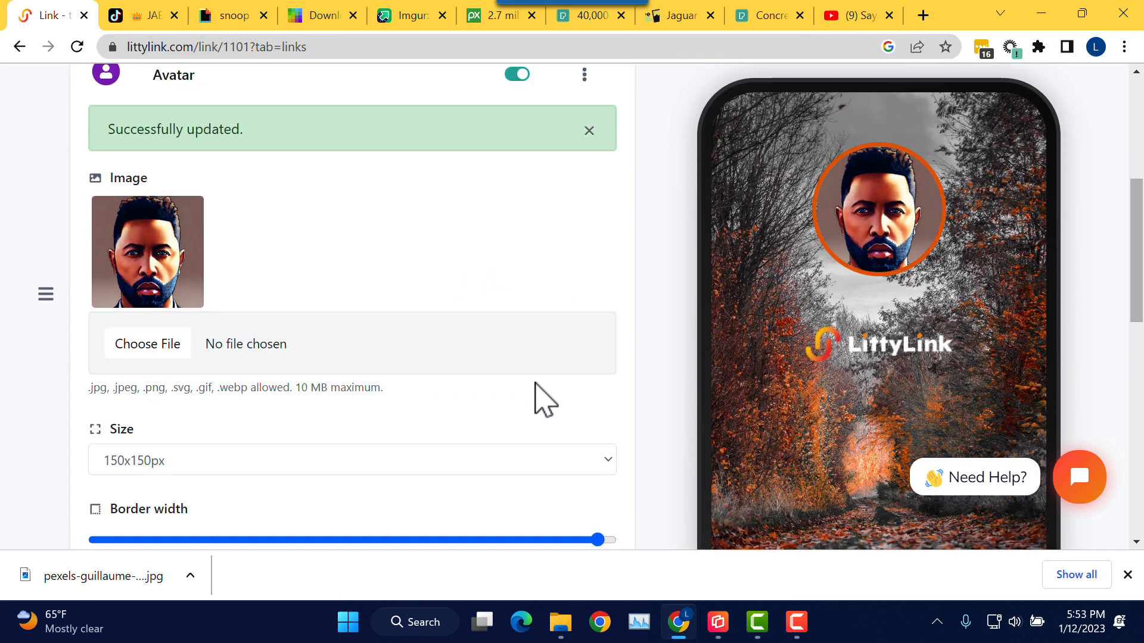
# Step: Make the avatar border much thinner and save it
pyautogui.scroll(2, 539, 394)
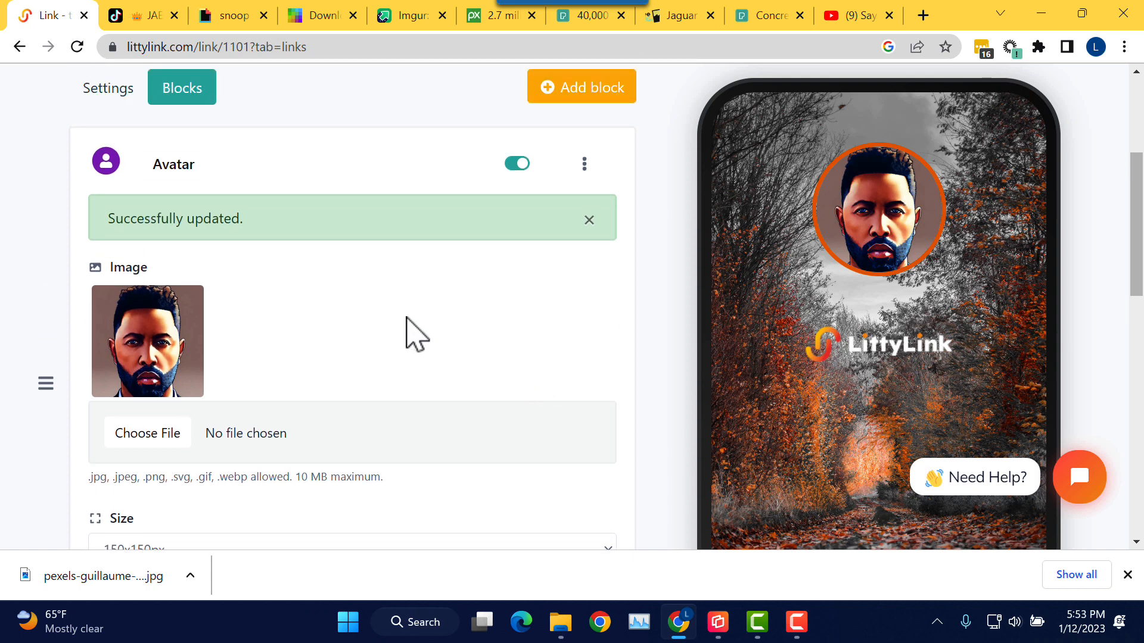
pyautogui.scroll(-6, 543, 331)
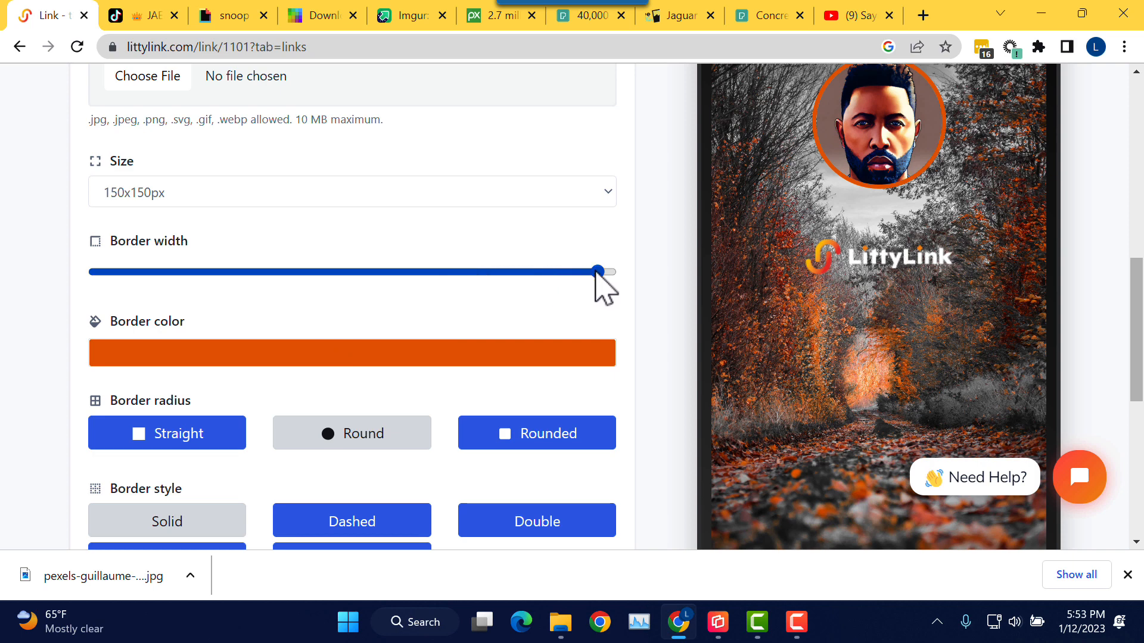
pyautogui.moveTo(597, 275); pyautogui.dragTo(324, 274)
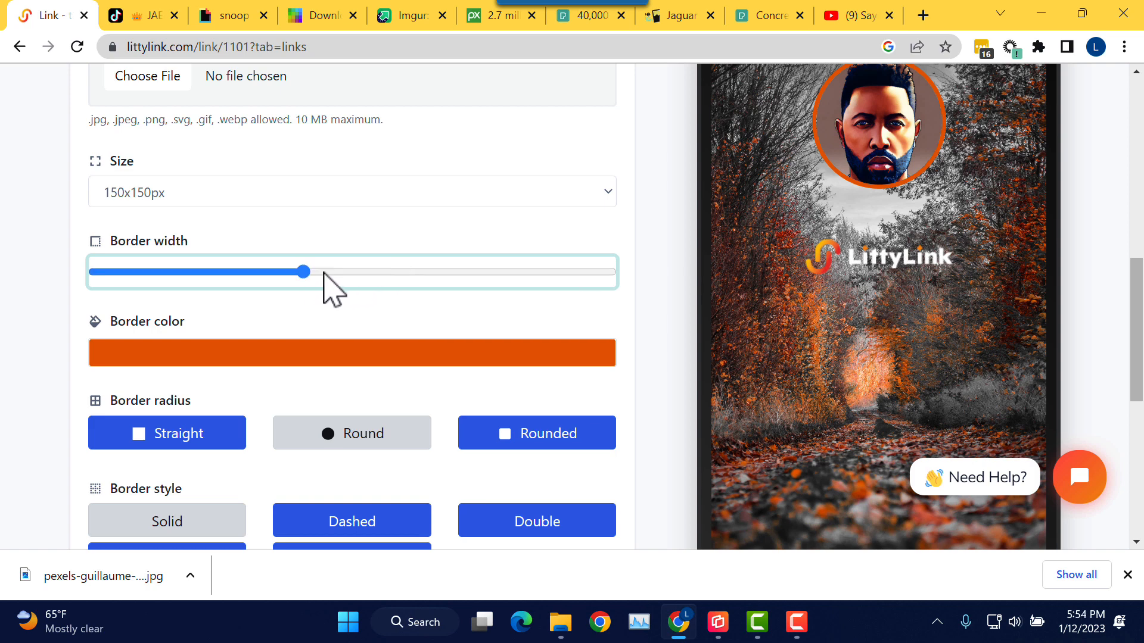
pyautogui.scroll(-3, 364, 298)
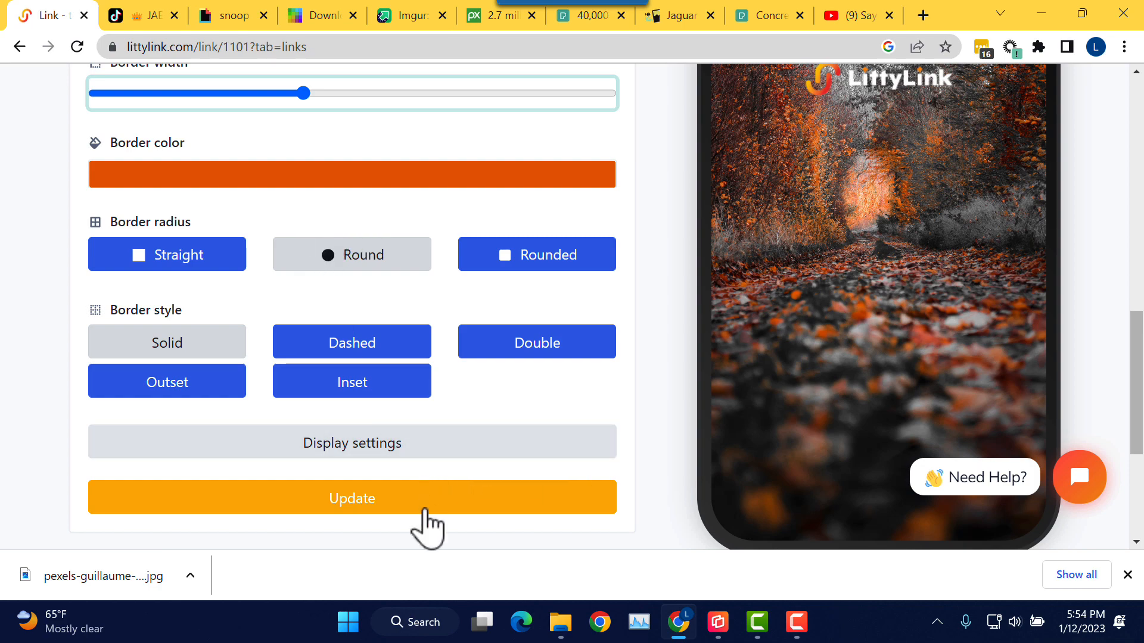
pyautogui.click(380, 508)
pyautogui.click(420, 508)
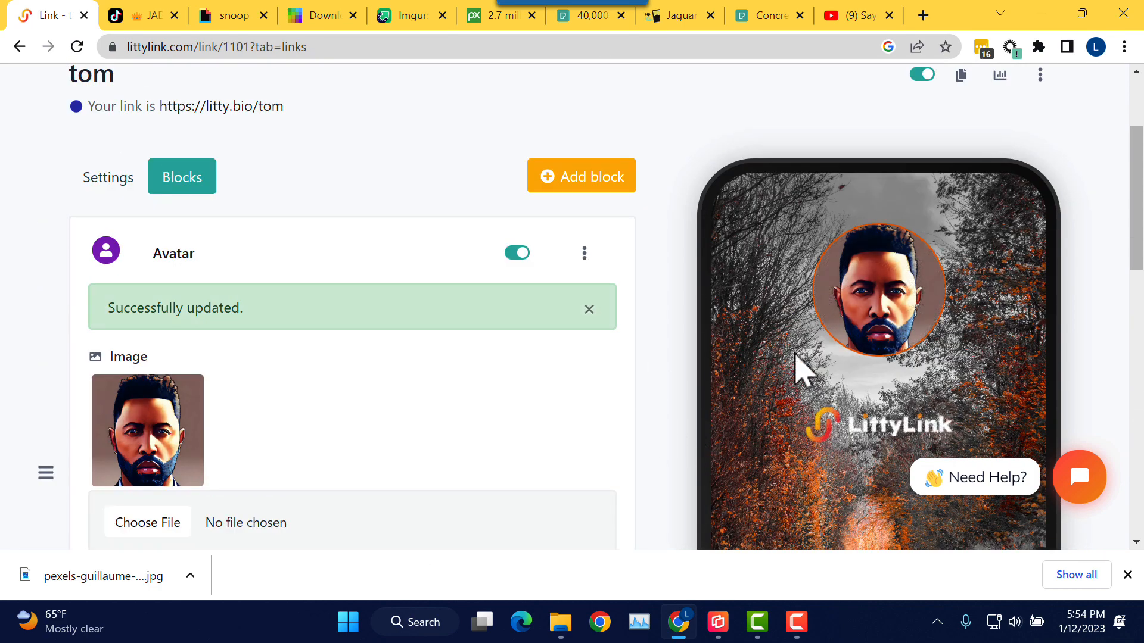
# Step: Widen the avatar border to about 80% and save it
pyautogui.scroll(-5, 590, 443)
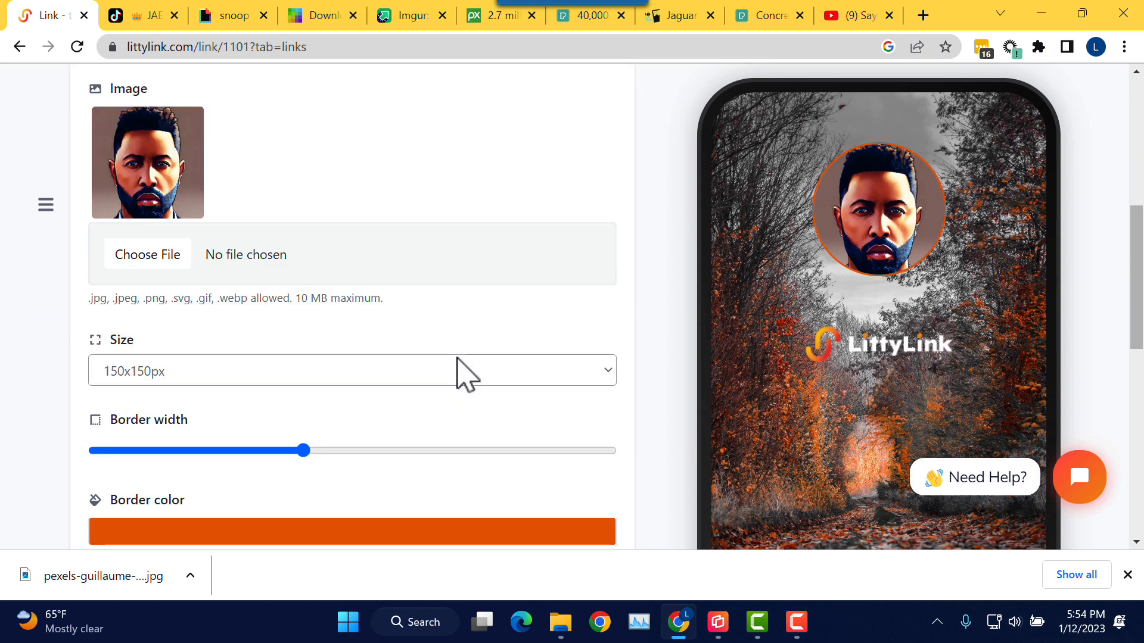
pyautogui.moveTo(309, 457); pyautogui.dragTo(498, 453)
pyautogui.click(473, 426)
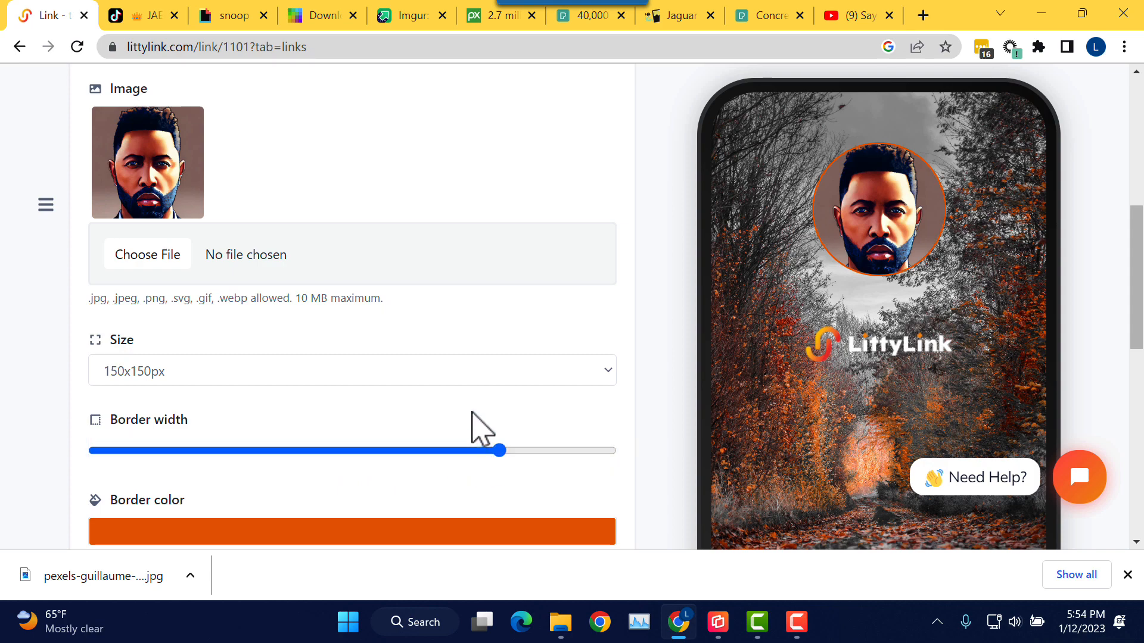
pyautogui.scroll(-8, 474, 426)
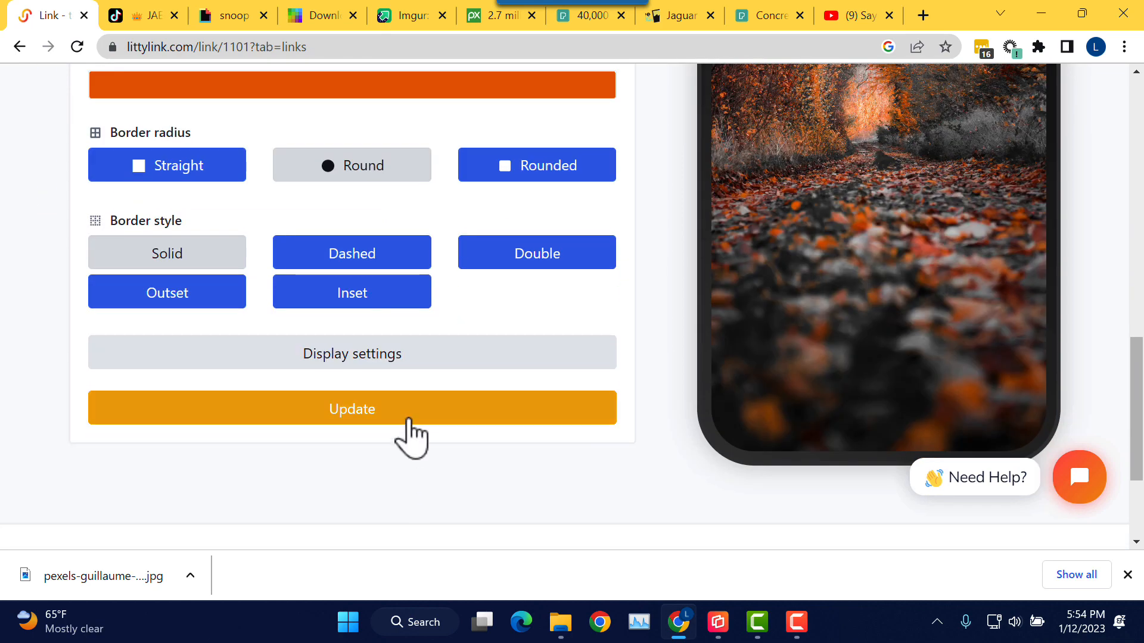
pyautogui.click(410, 422)
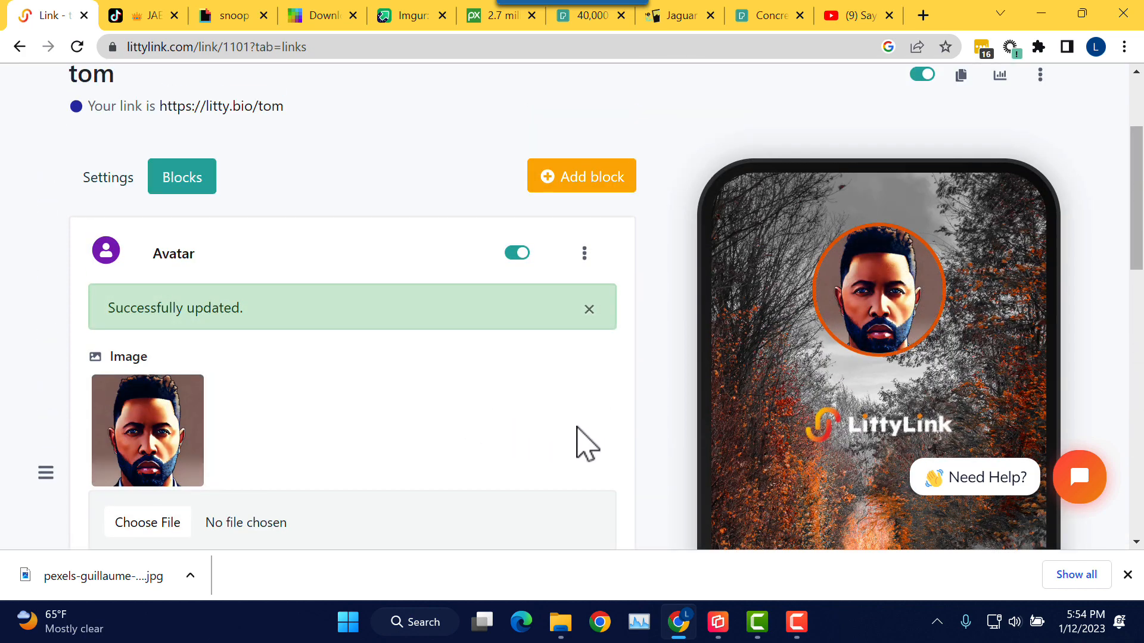
# Step: Switch the avatar border style from Solid to Dashed
pyautogui.scroll(-9, 576, 428)
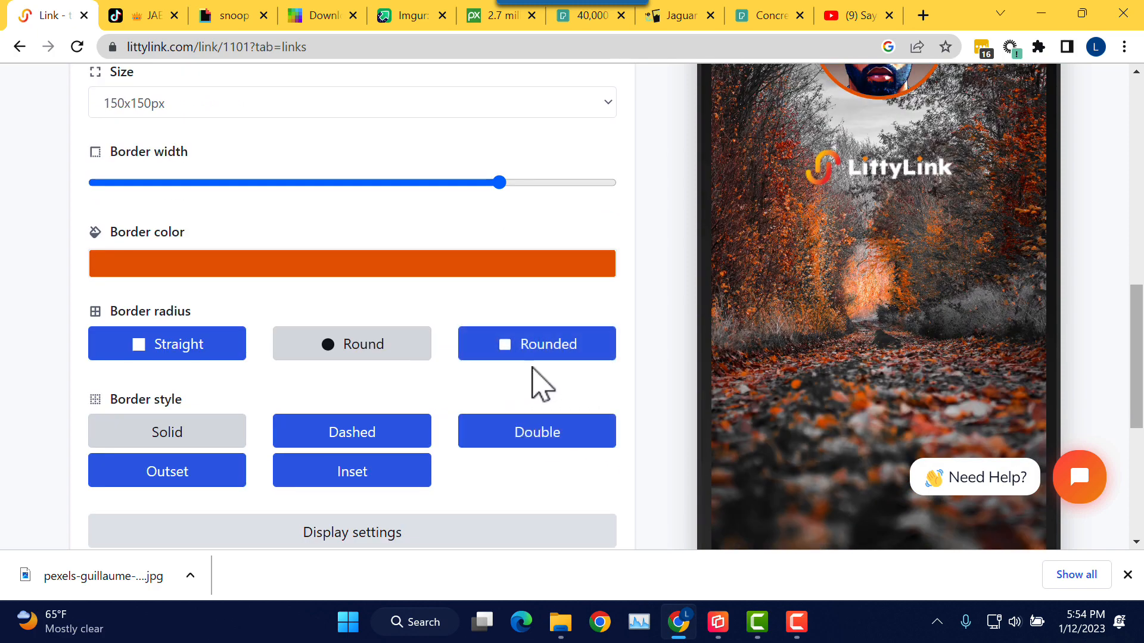
pyautogui.click(367, 441)
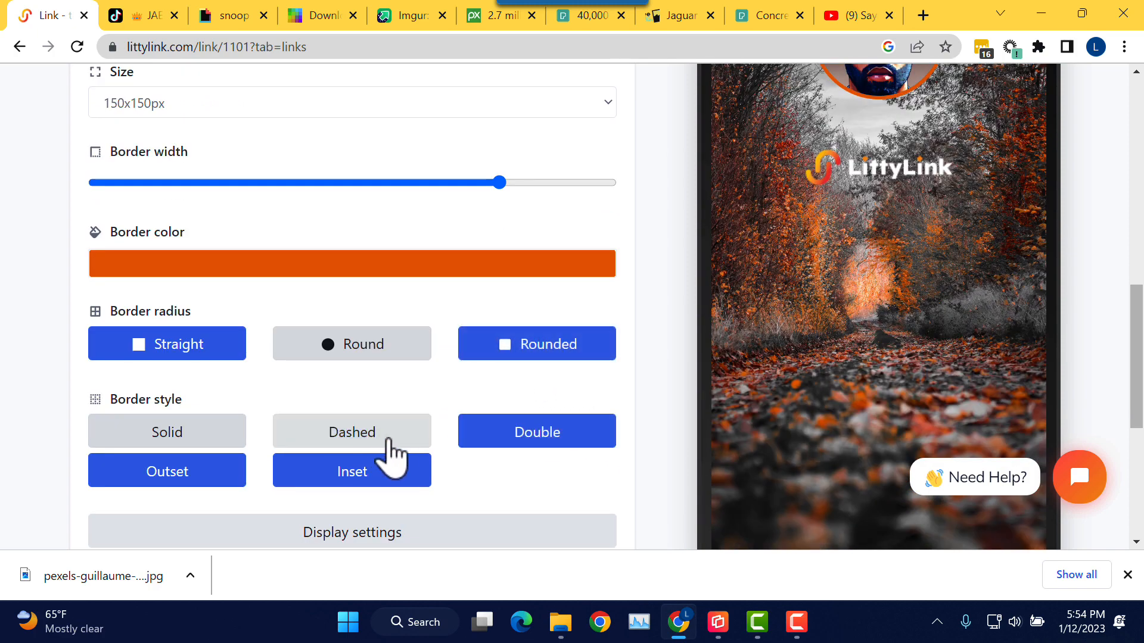
pyautogui.scroll(-5, 525, 464)
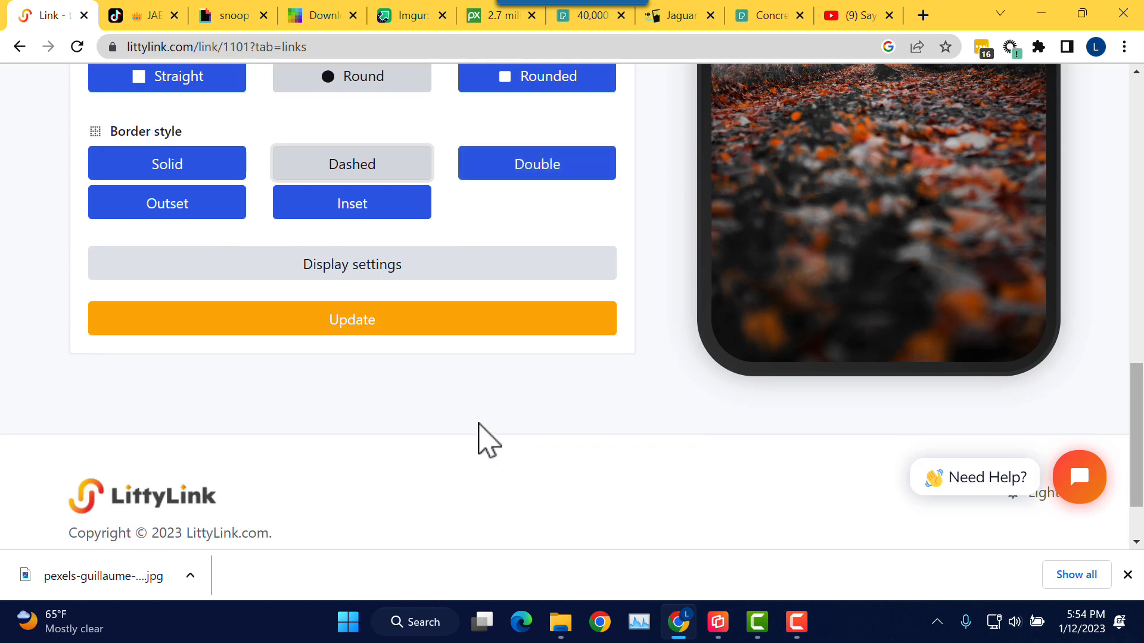
pyautogui.scroll(2, 420, 194)
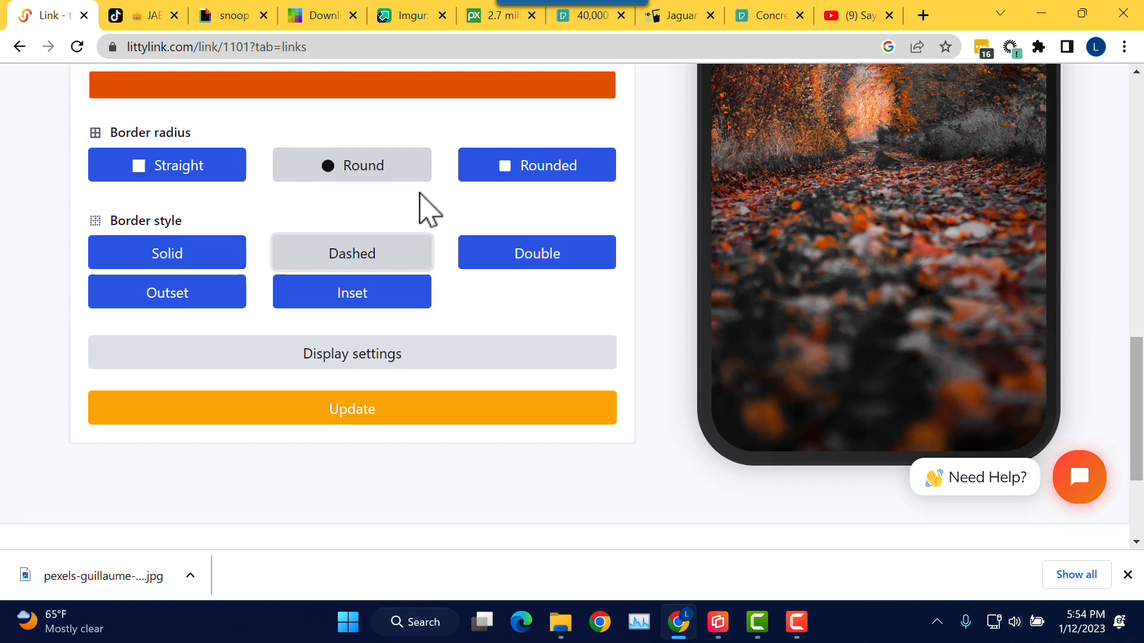
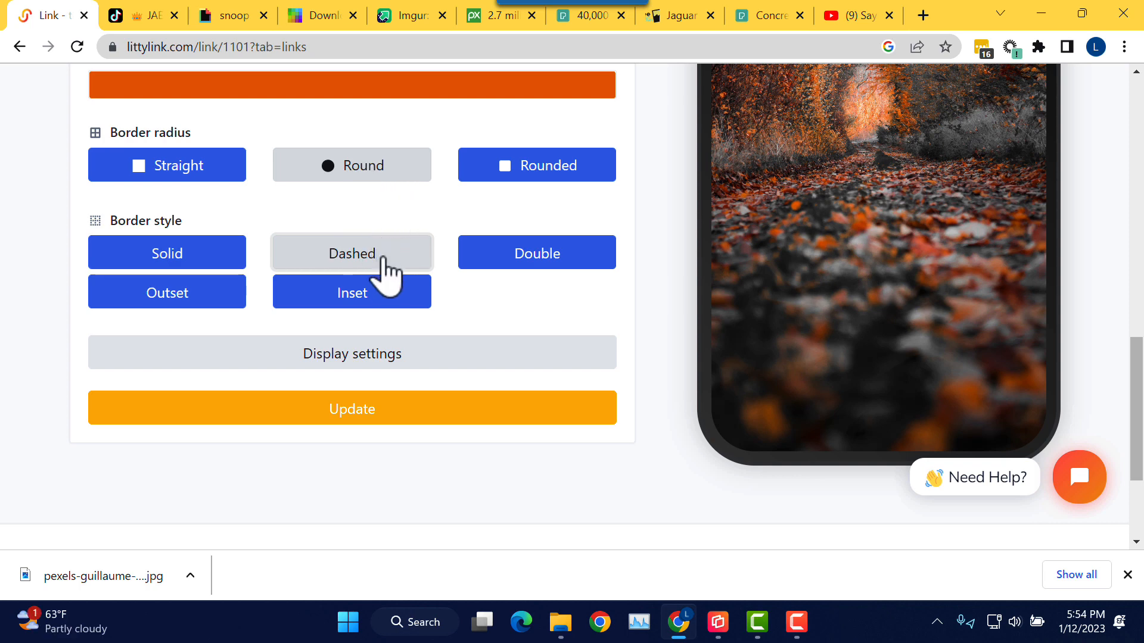
# Step: Save the dashed avatar border, then switch it to Double and save again
pyautogui.click(377, 419)
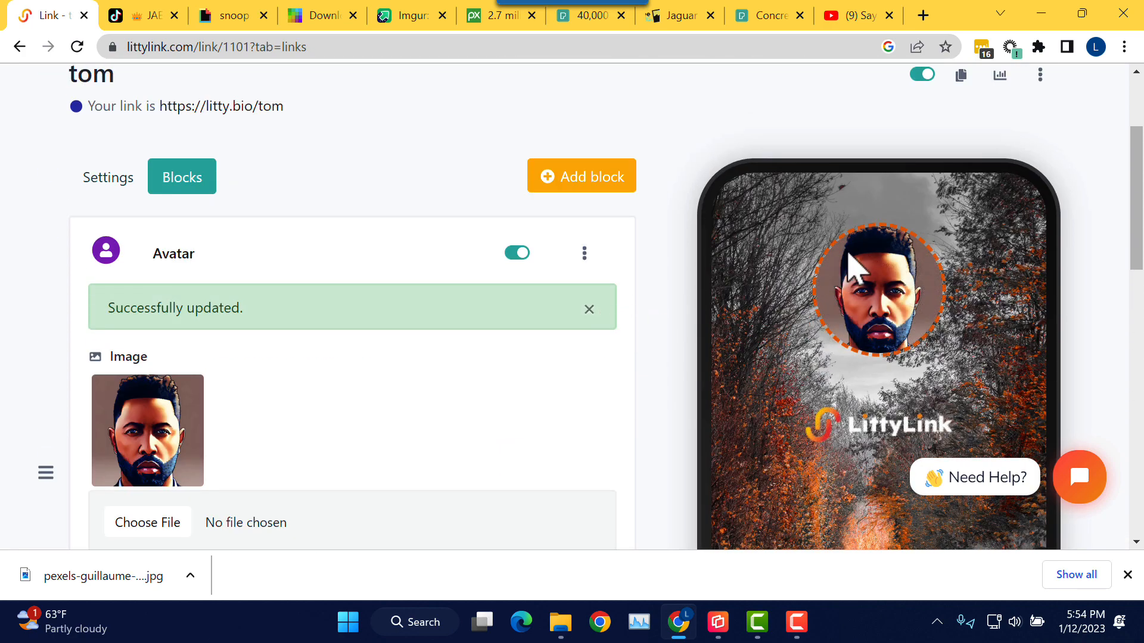
pyautogui.scroll(-5, 605, 411)
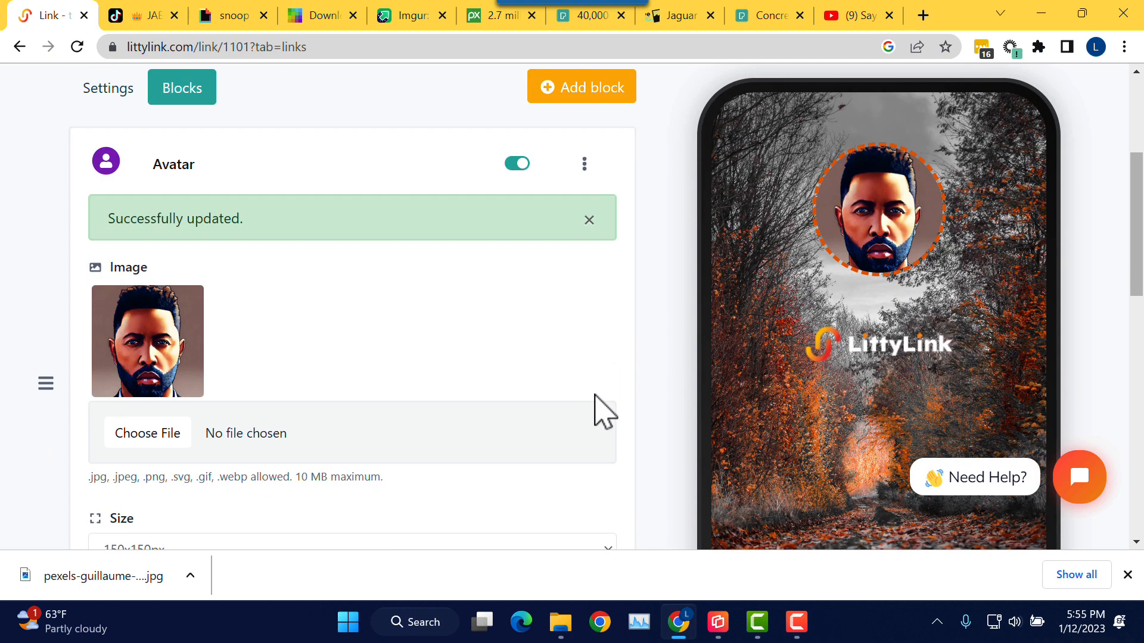
pyautogui.scroll(-4, 647, 411)
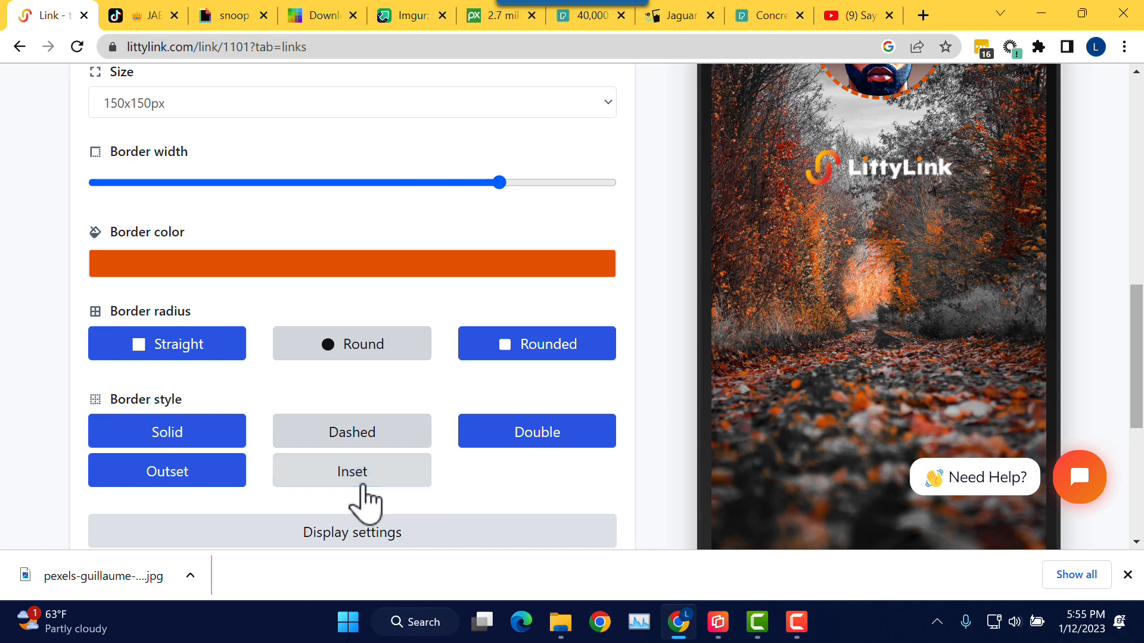
pyautogui.click(542, 464)
pyautogui.scroll(-1, 494, 489)
pyautogui.scroll(-4, 496, 500)
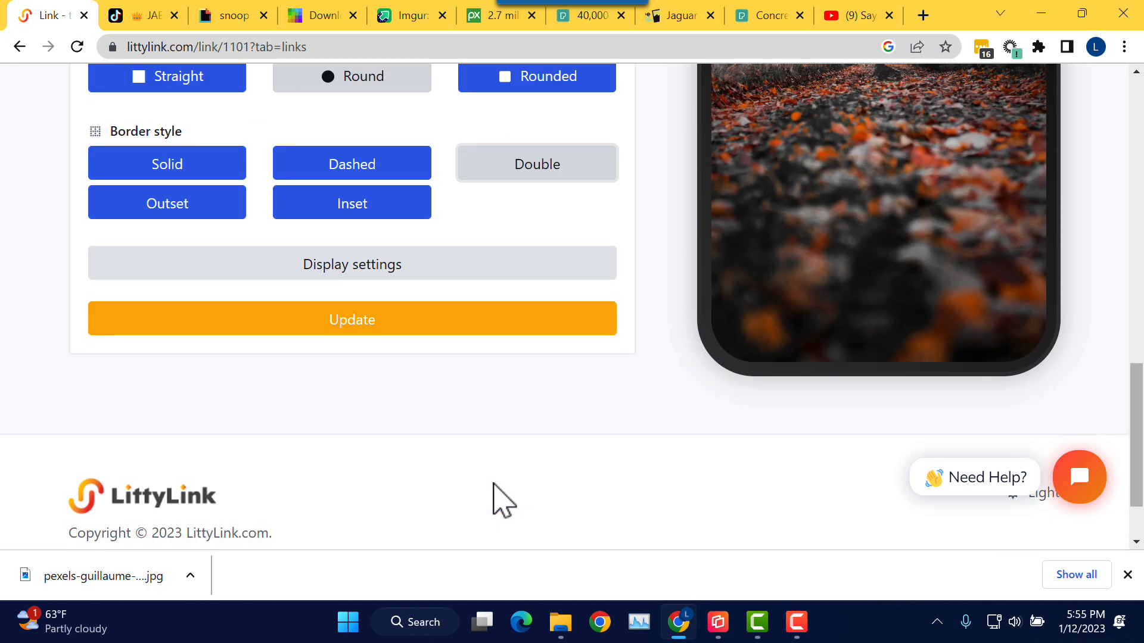
pyautogui.scroll(2, 498, 485)
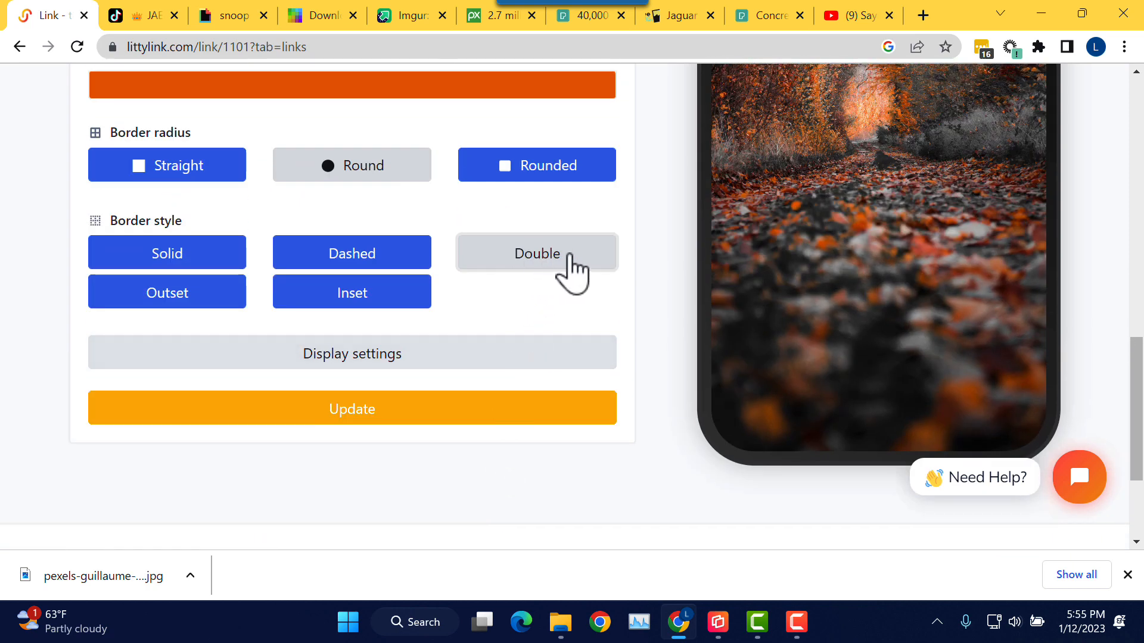
pyautogui.click(405, 411)
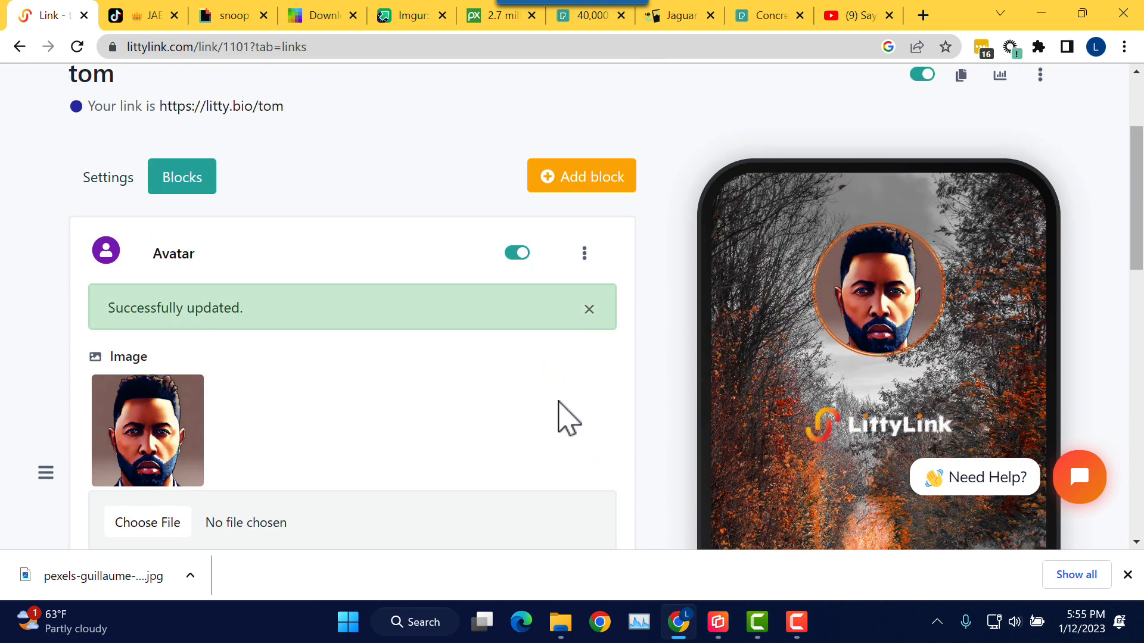
# Step: Change the avatar border style to Solid and save it
pyautogui.scroll(-6, 577, 423)
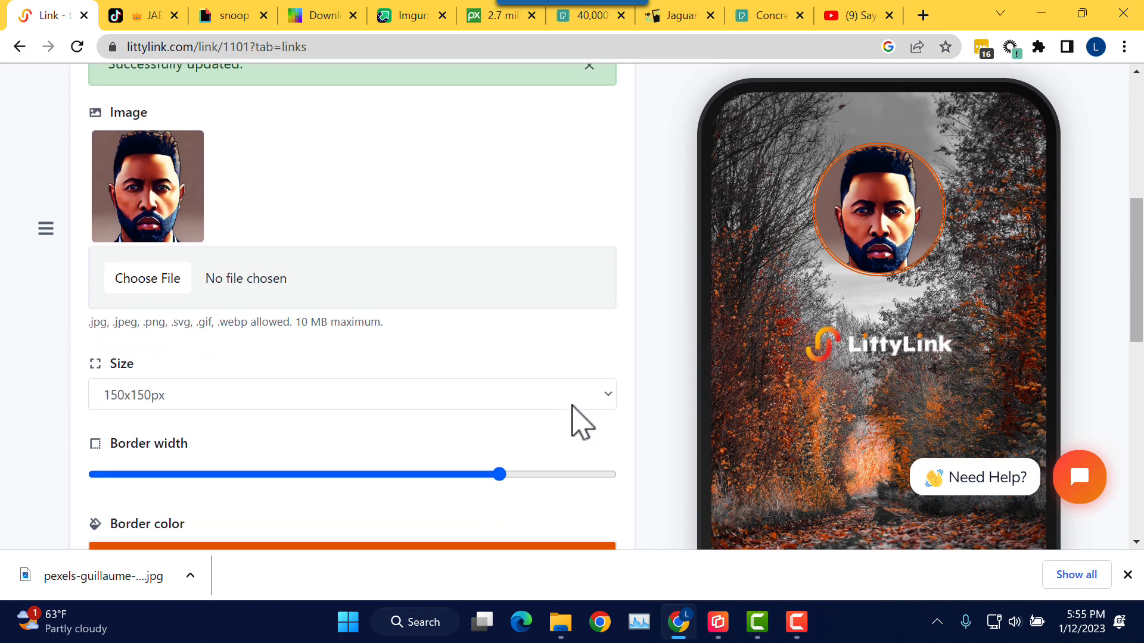
pyautogui.scroll(-2, 576, 420)
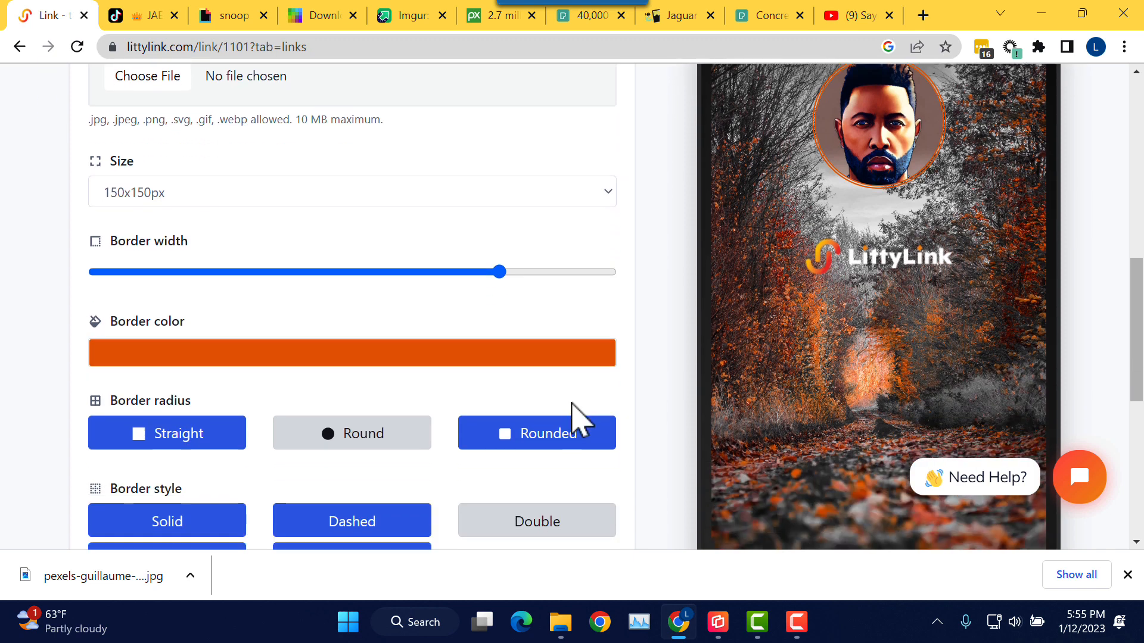
pyautogui.scroll(-5, 590, 422)
pyautogui.scroll(2, 578, 422)
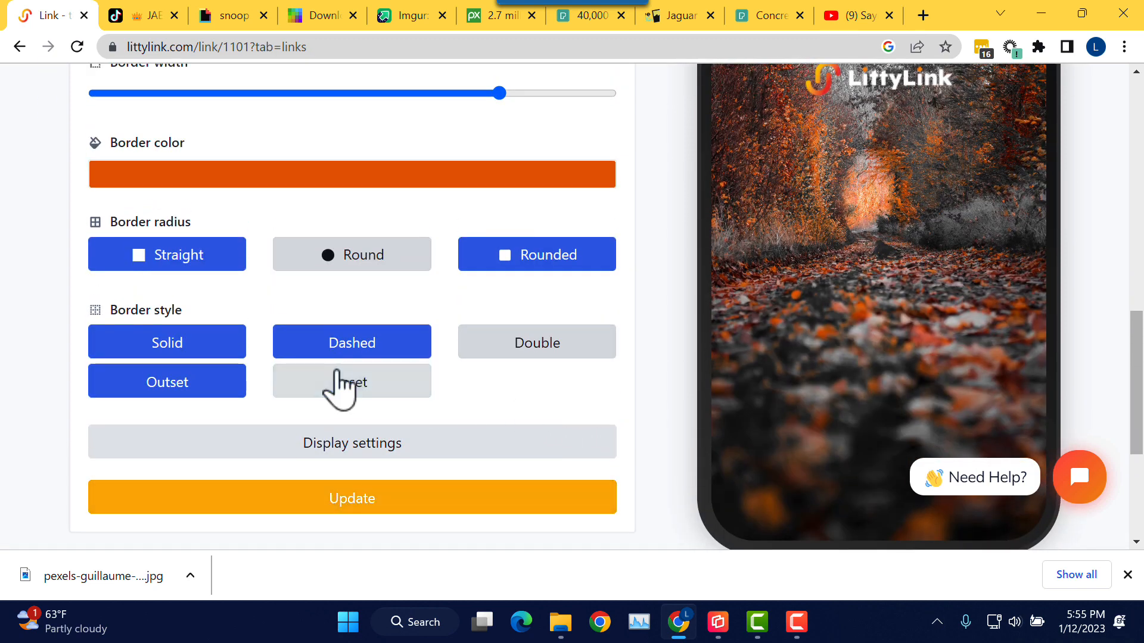
pyautogui.click(207, 349)
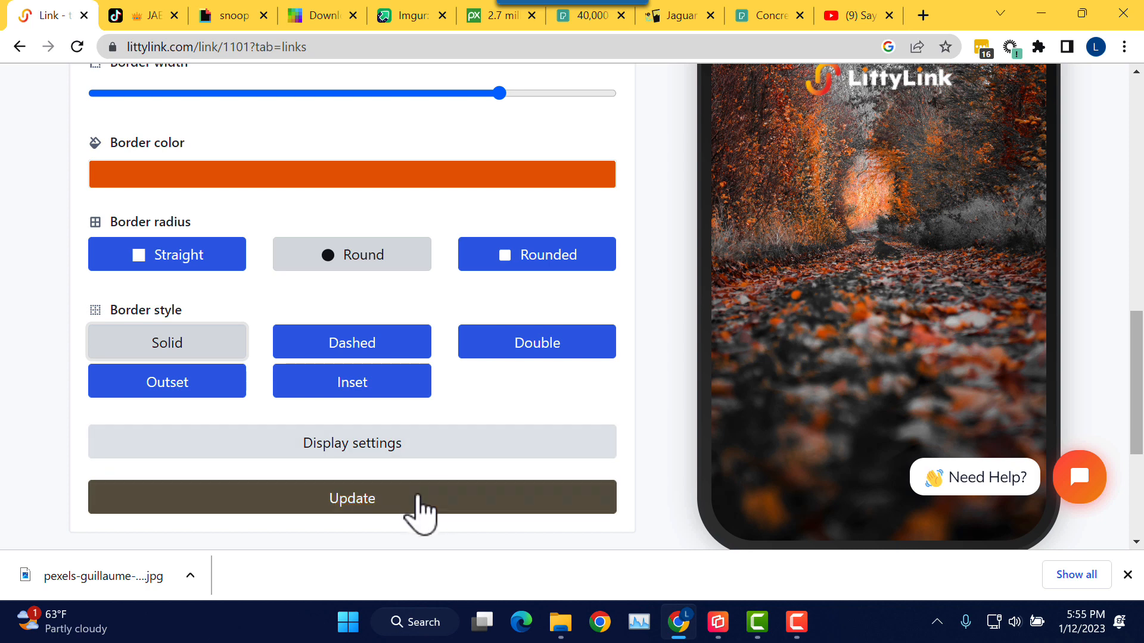
pyautogui.click(389, 505)
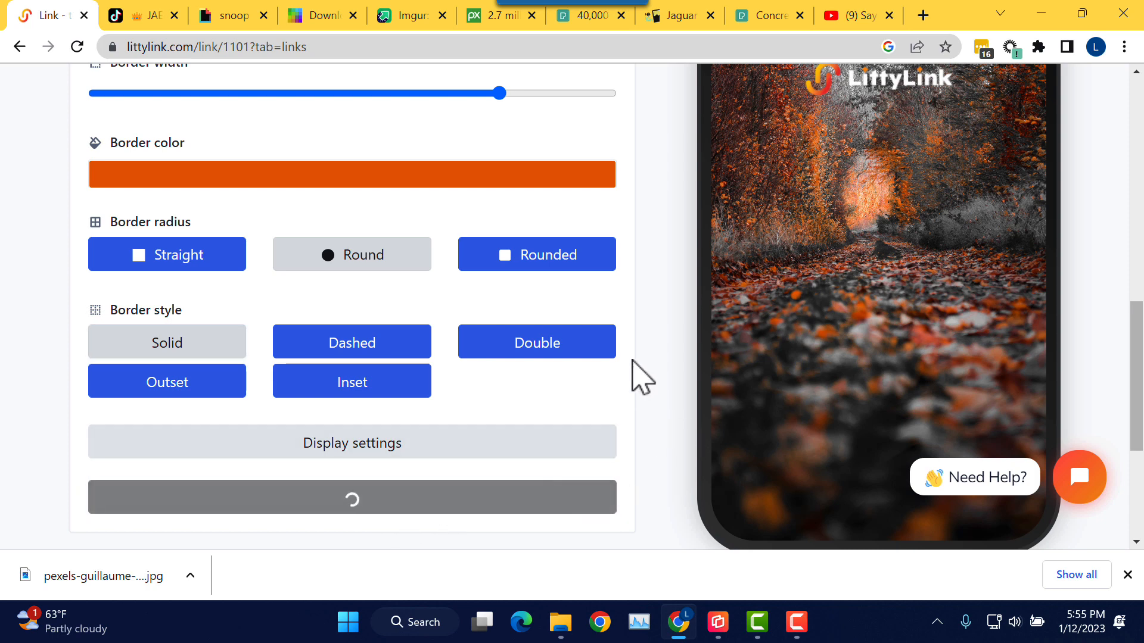
# Step: Switch the avatar border back to Double, then collapse and reopen the Avatar settings
pyautogui.scroll(3, 640, 351)
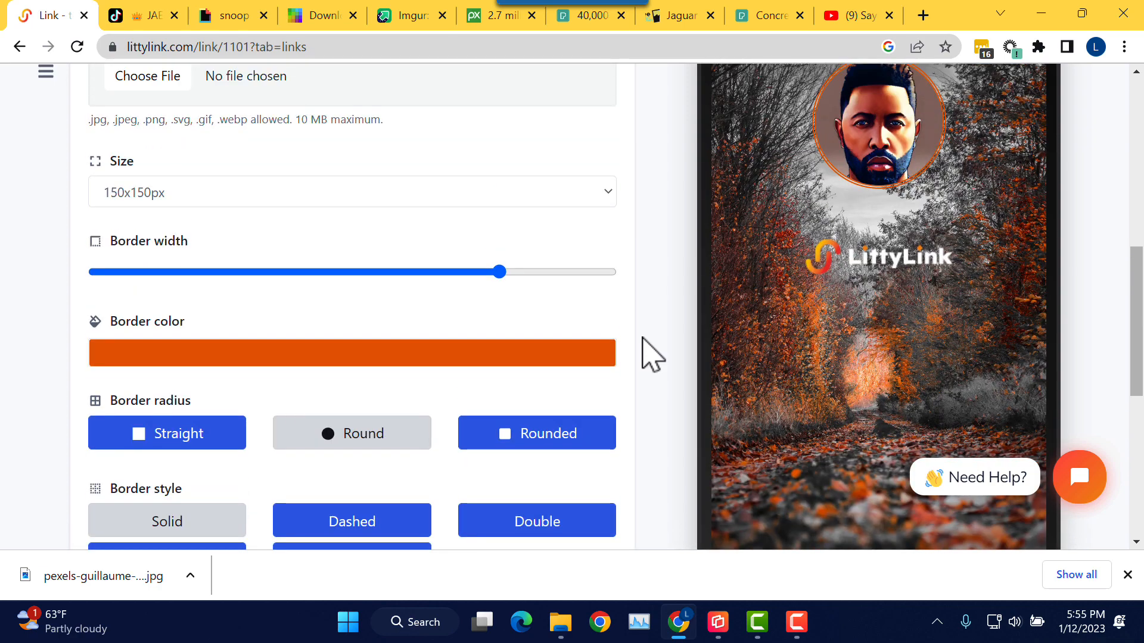
pyautogui.scroll(3, 643, 338)
pyautogui.scroll(-6, 596, 334)
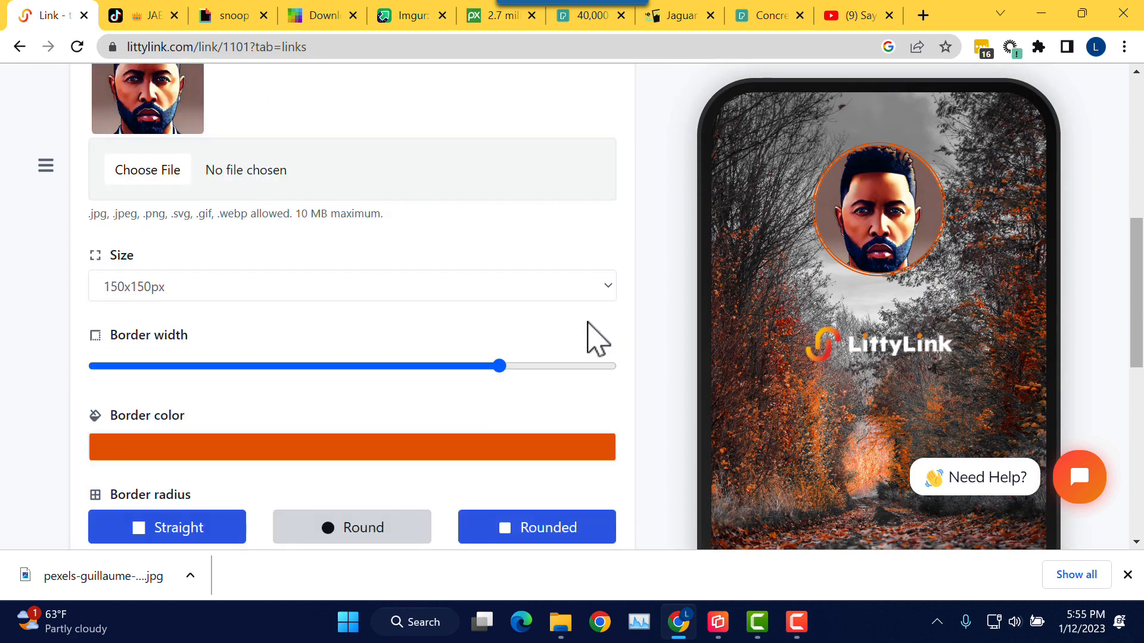
pyautogui.click(465, 342)
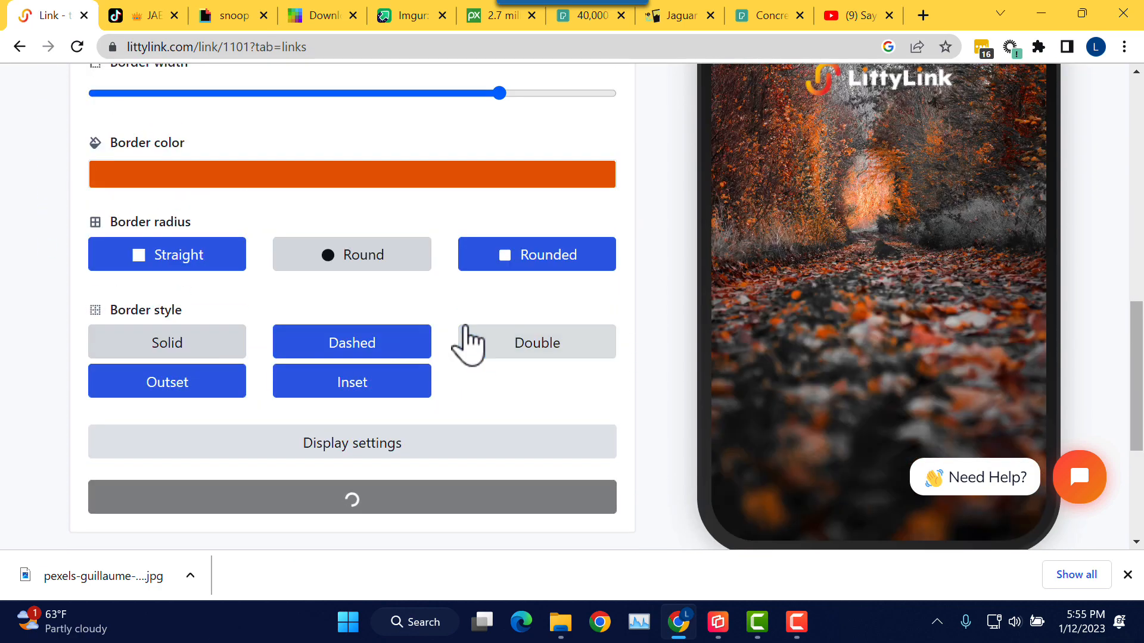
pyautogui.scroll(3, 467, 343)
pyautogui.scroll(5, 466, 326)
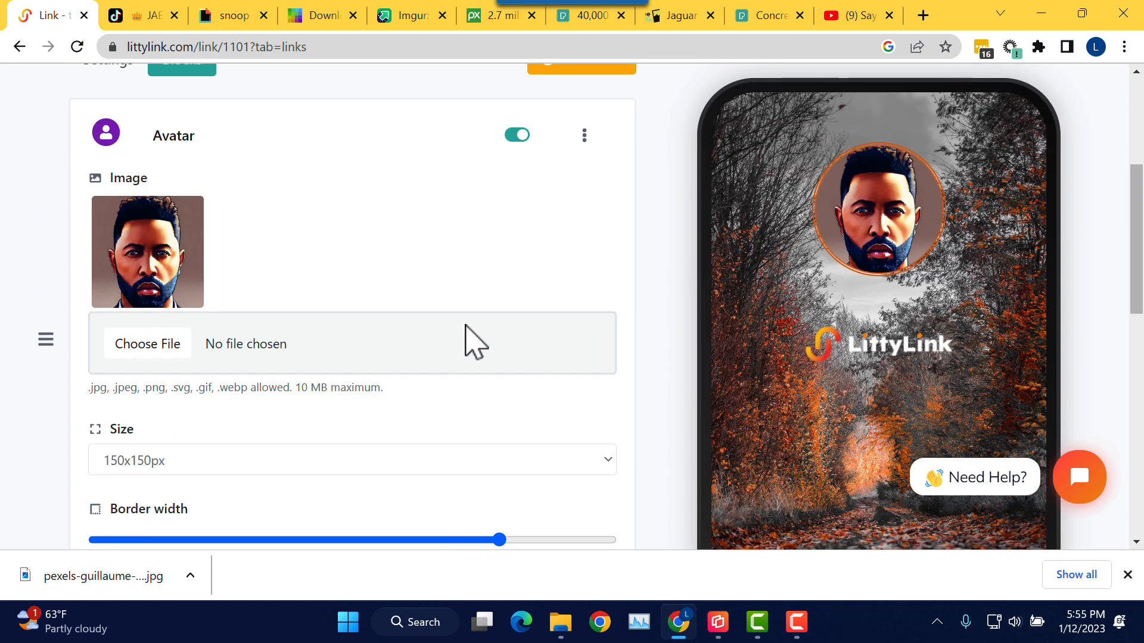
pyautogui.scroll(3, 467, 342)
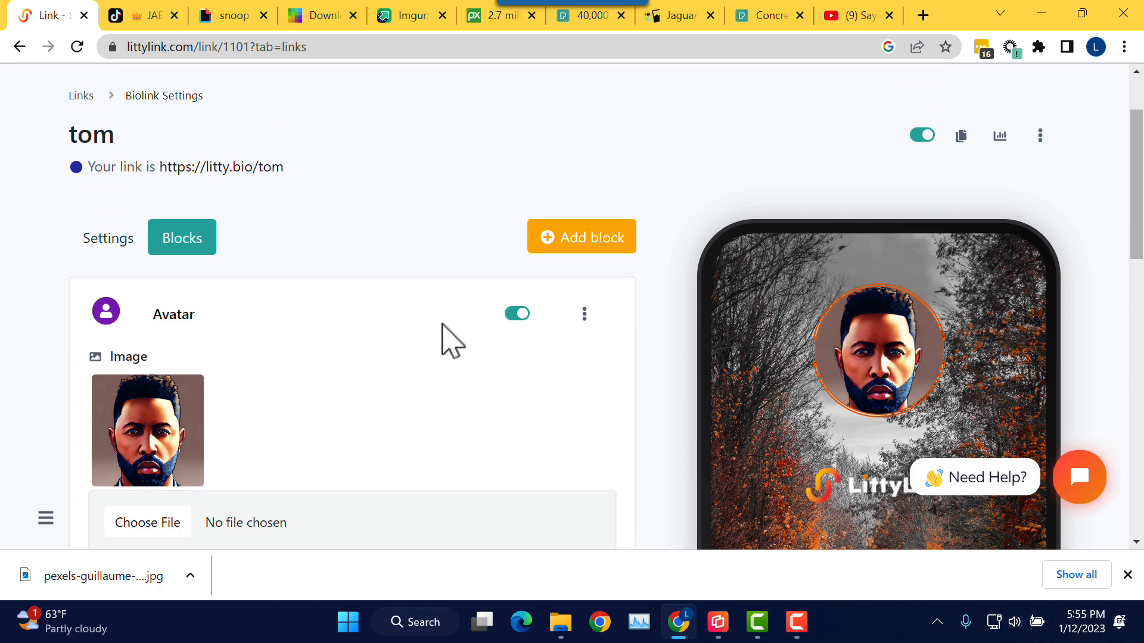
pyautogui.click(187, 319)
pyautogui.click(180, 319)
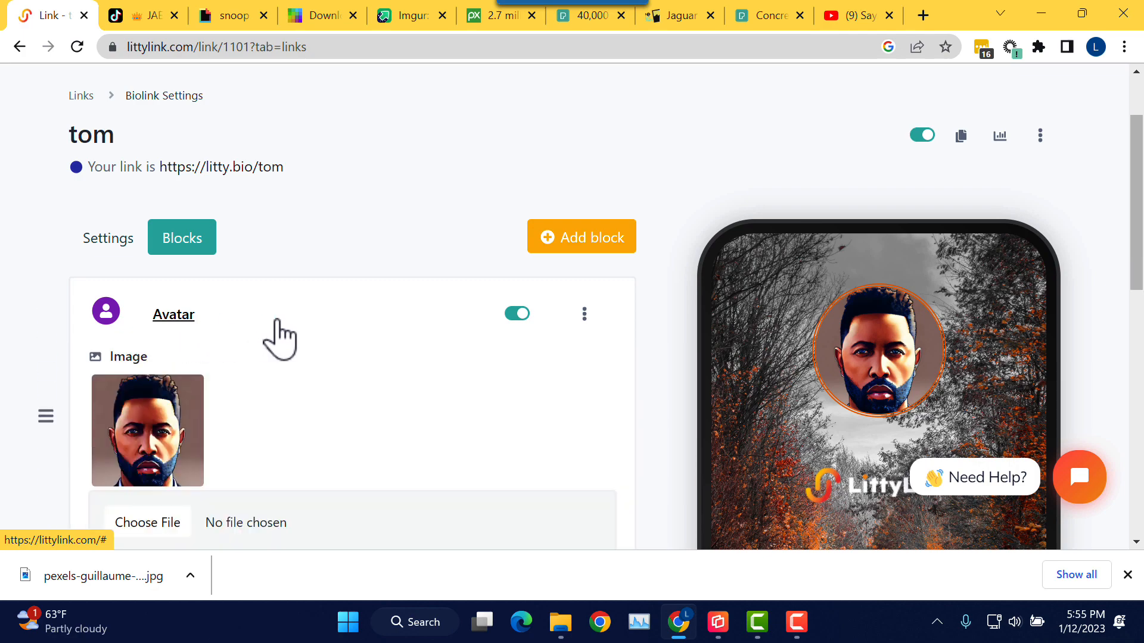
# Step: Try Dashed once more, then return the avatar border to Solid and update
pyautogui.scroll(-15, 332, 340)
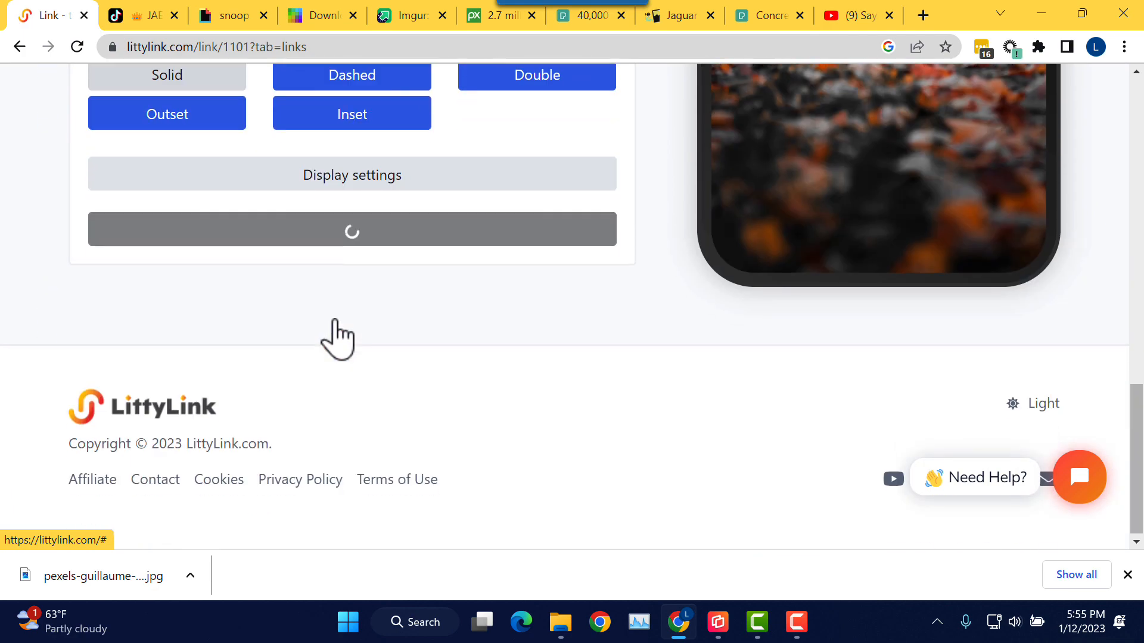
pyautogui.scroll(1, 339, 327)
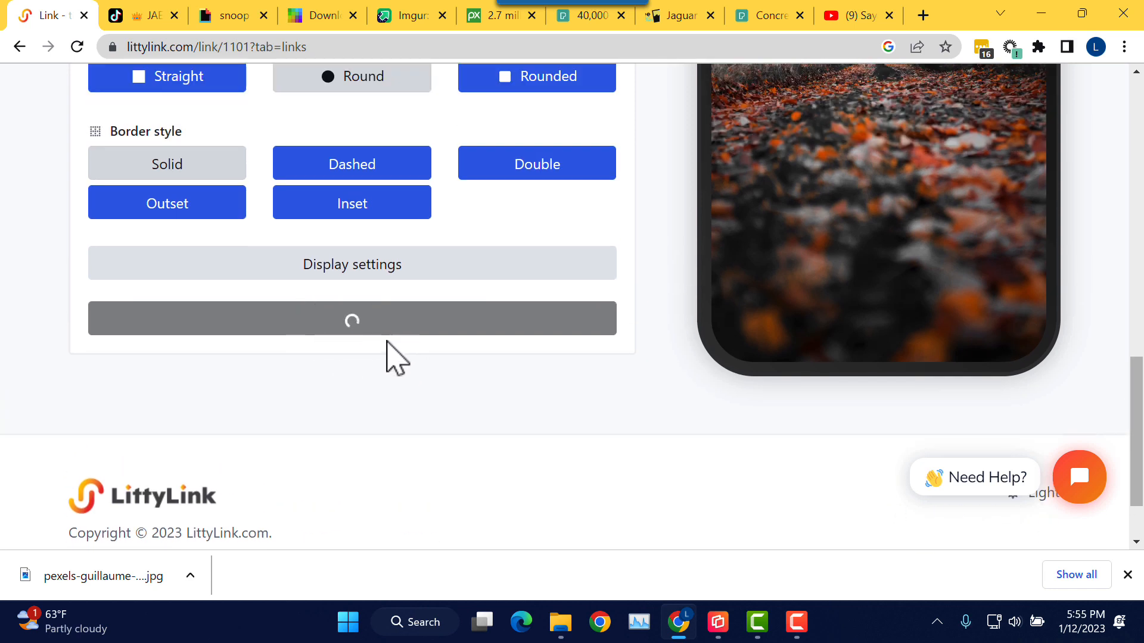
pyautogui.click(363, 169)
pyautogui.click(224, 167)
pyautogui.scroll(4, 422, 195)
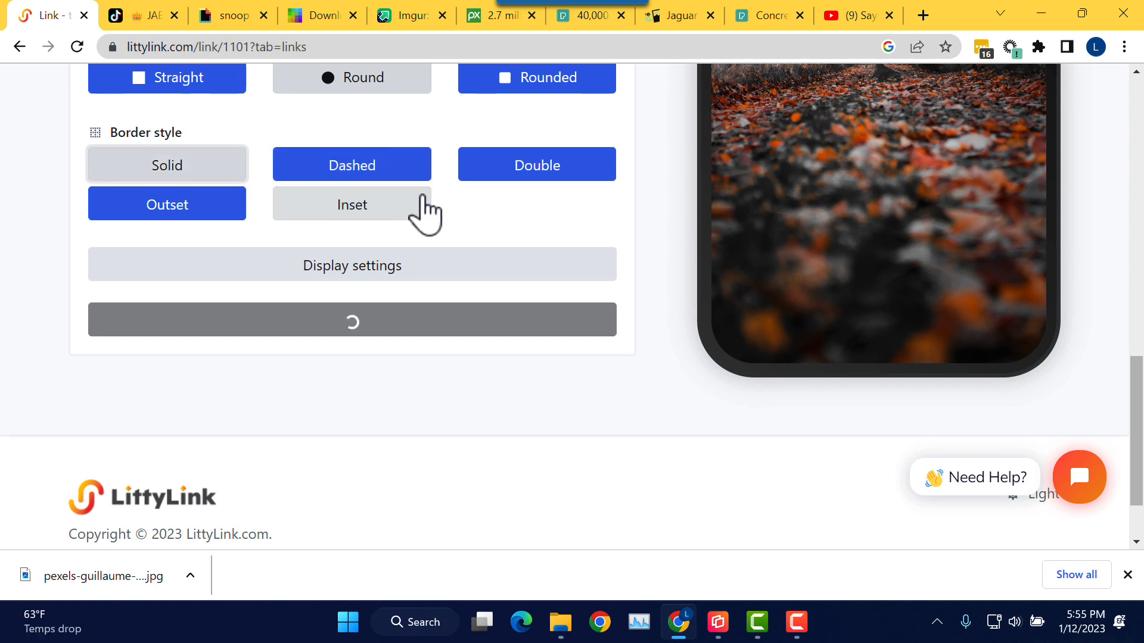
pyautogui.scroll(3, 424, 211)
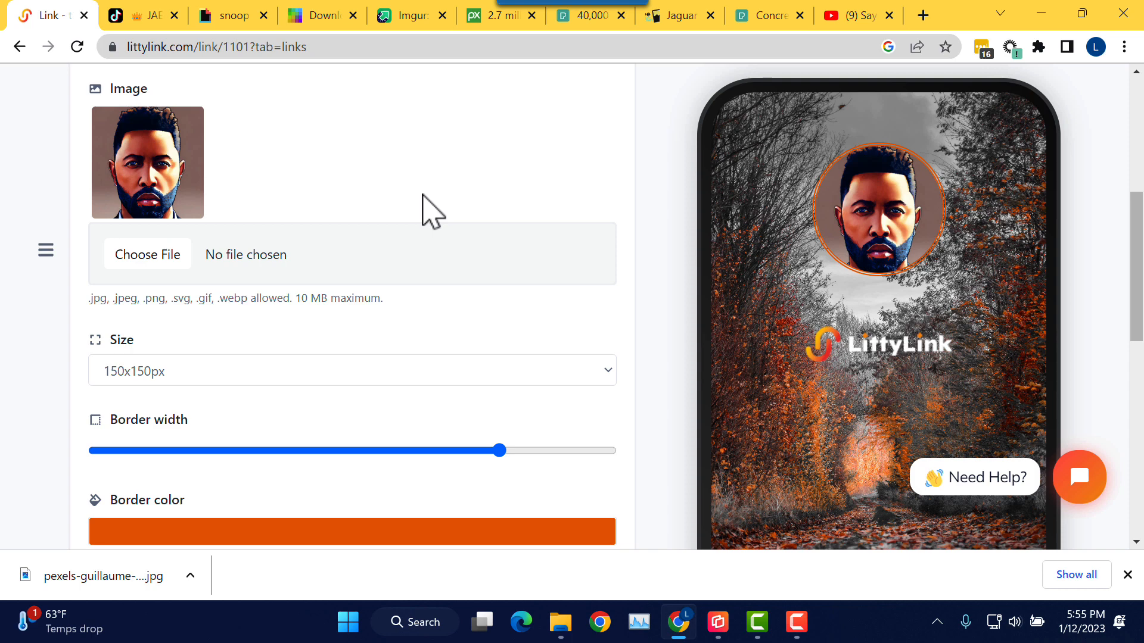
pyautogui.click(799, 633)
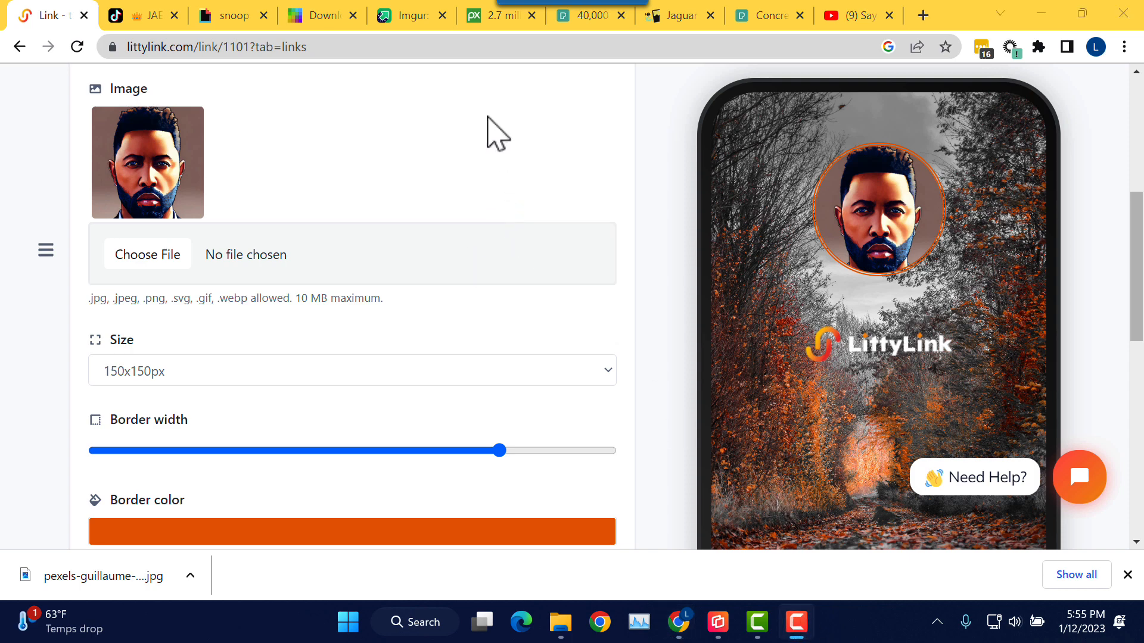
# Step: Collapse the Avatar block's settings
pyautogui.scroll(4, 494, 119)
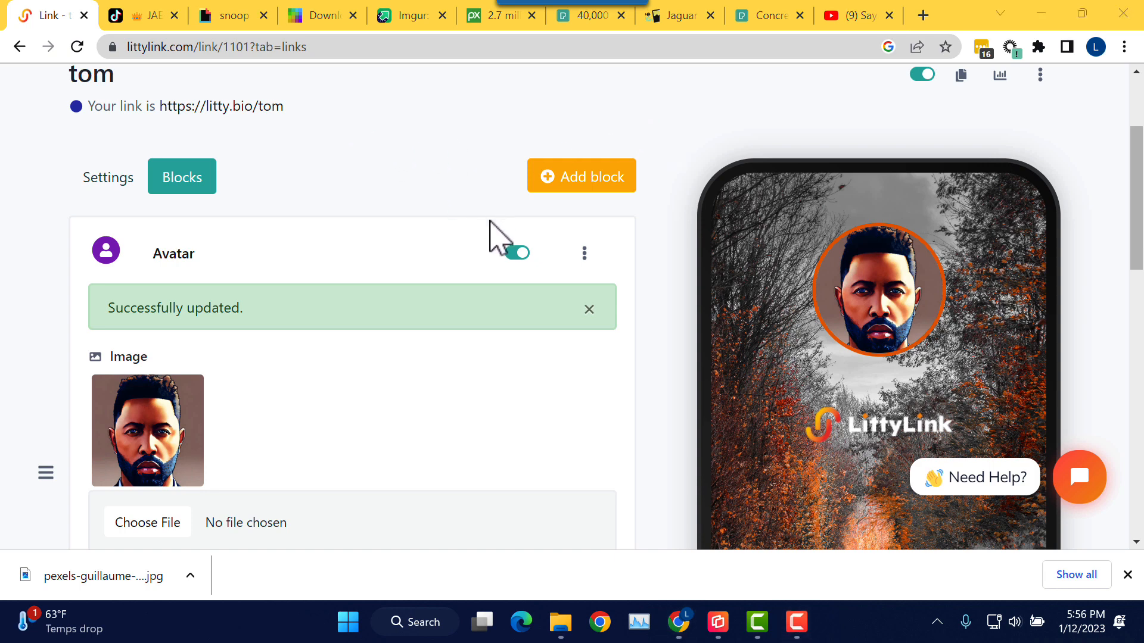
pyautogui.scroll(-4, 495, 223)
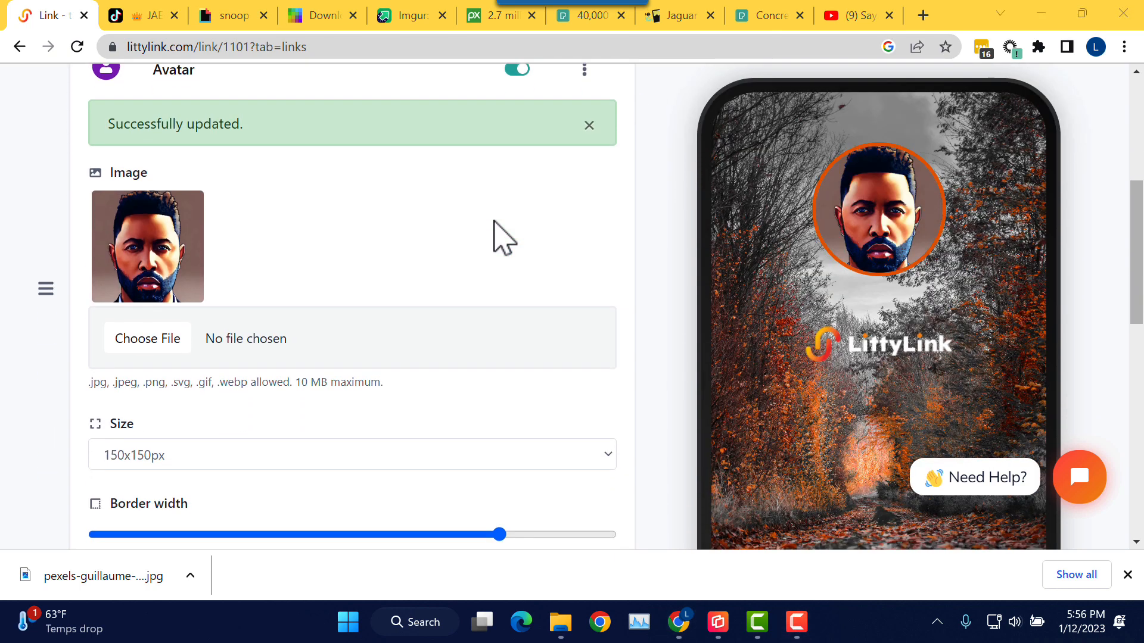
pyautogui.scroll(-4, 516, 256)
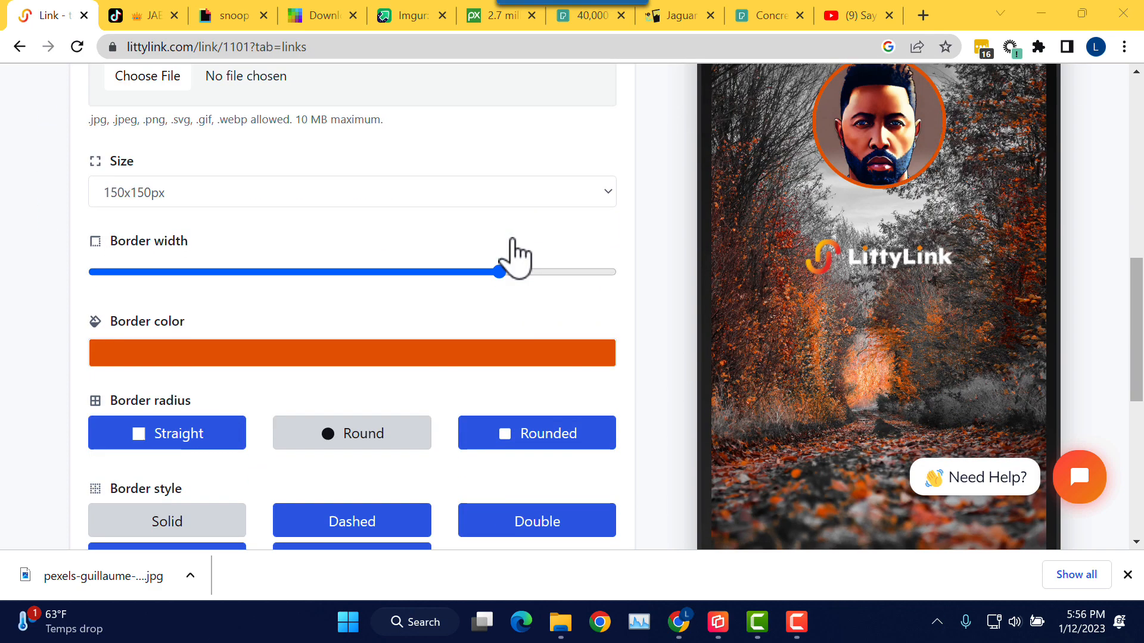
pyautogui.scroll(-1, 519, 256)
pyautogui.scroll(10, 515, 257)
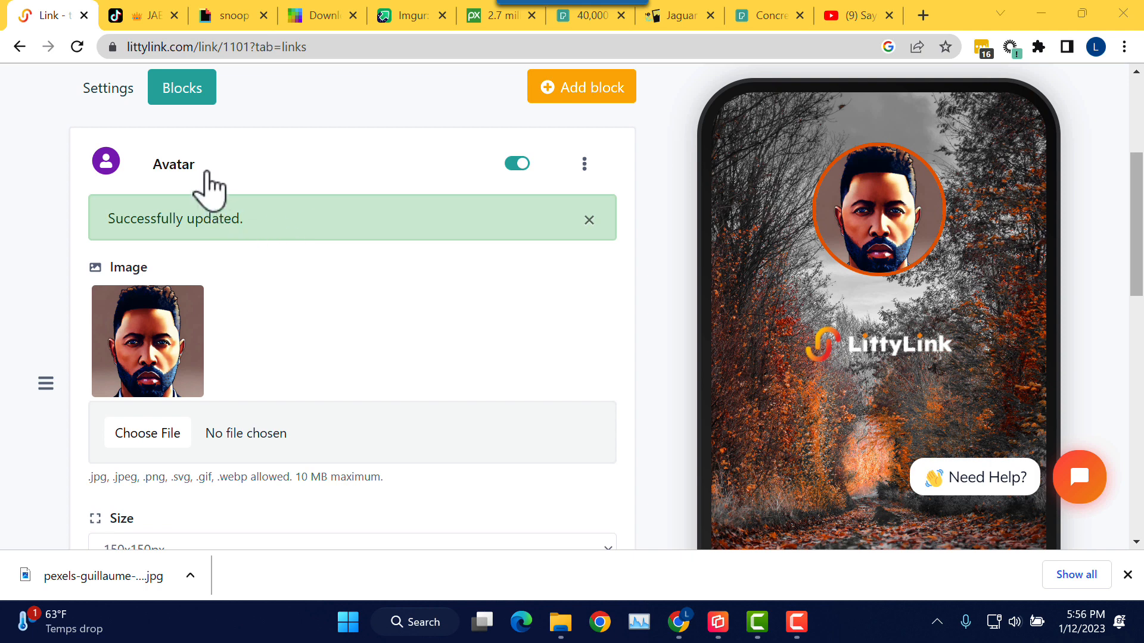
pyautogui.click(176, 167)
# Step: Open the Add a new block list showing Link, Heading, Avatar, Socials and Email collector
pyautogui.scroll(3, 388, 285)
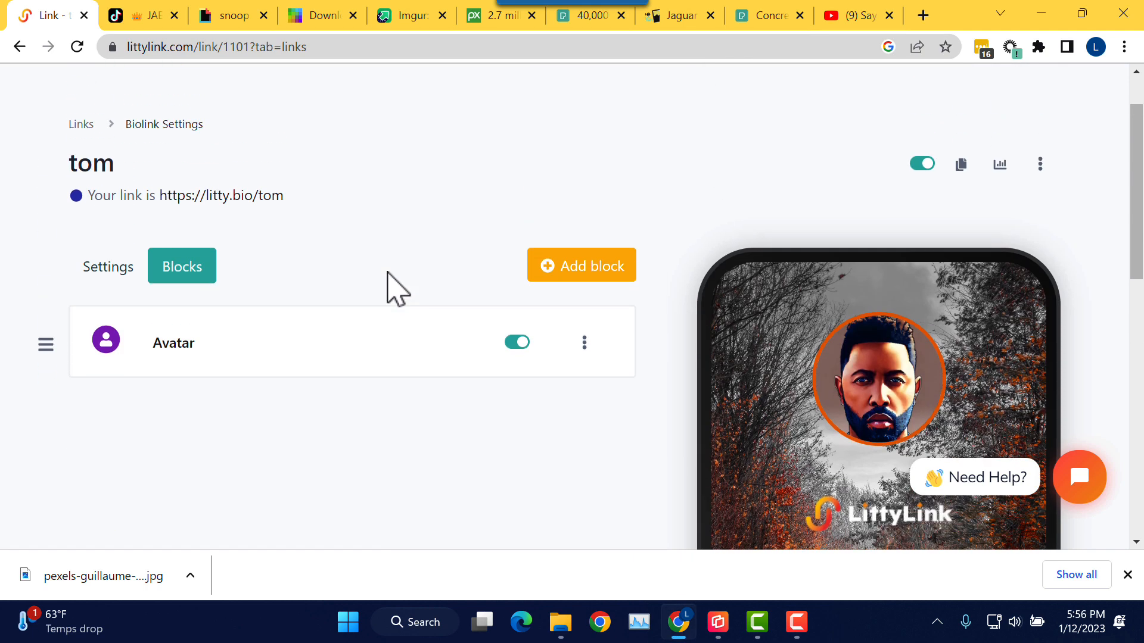
pyautogui.scroll(-2, 396, 289)
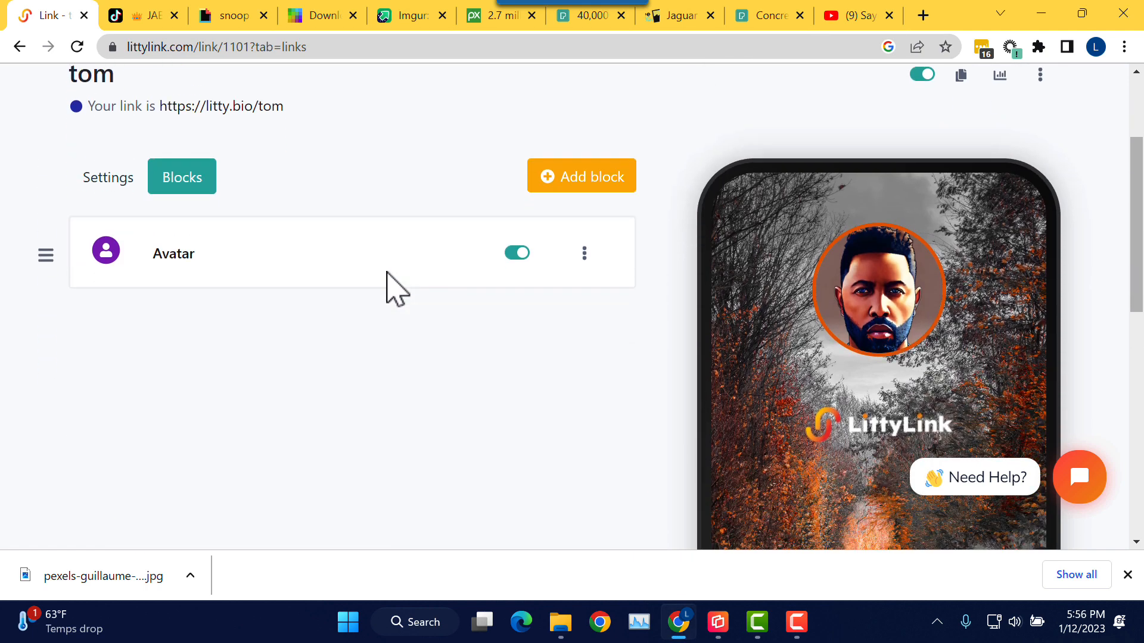
pyautogui.click(591, 184)
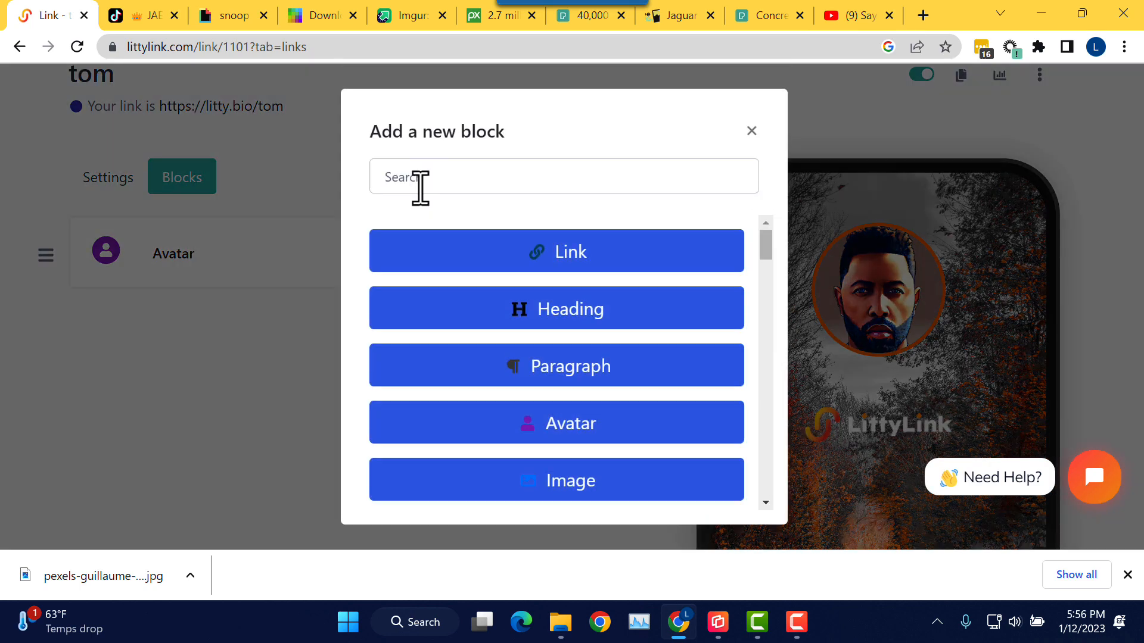
pyautogui.scroll(-3, 599, 307)
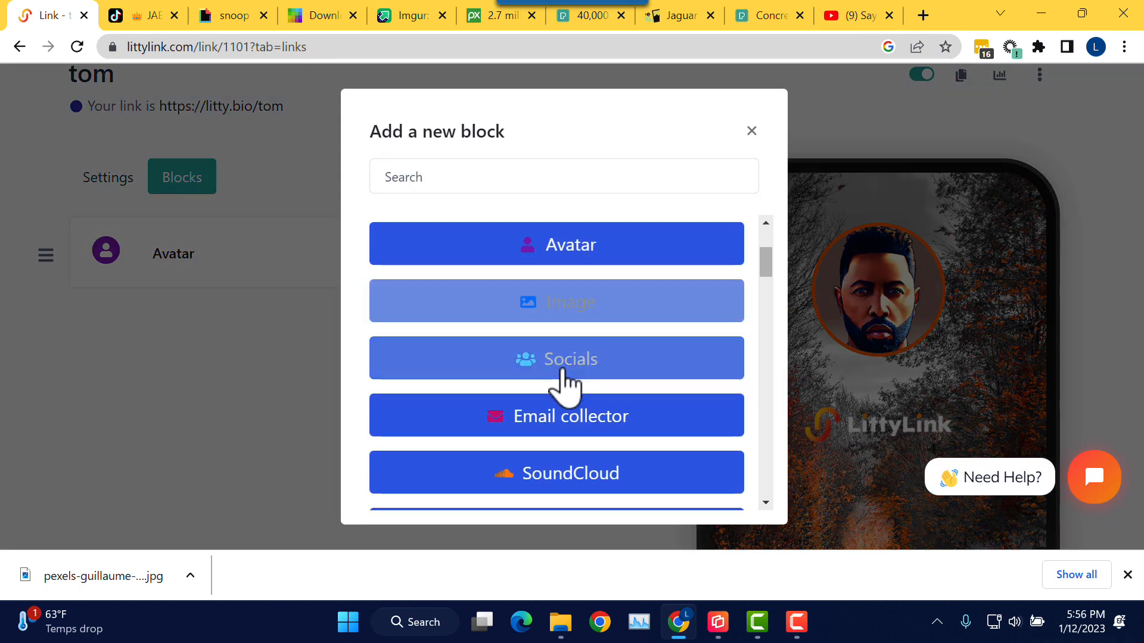
# Step: Add a Socials block with Medium-size icons and choose an icon colour
pyautogui.click(560, 384)
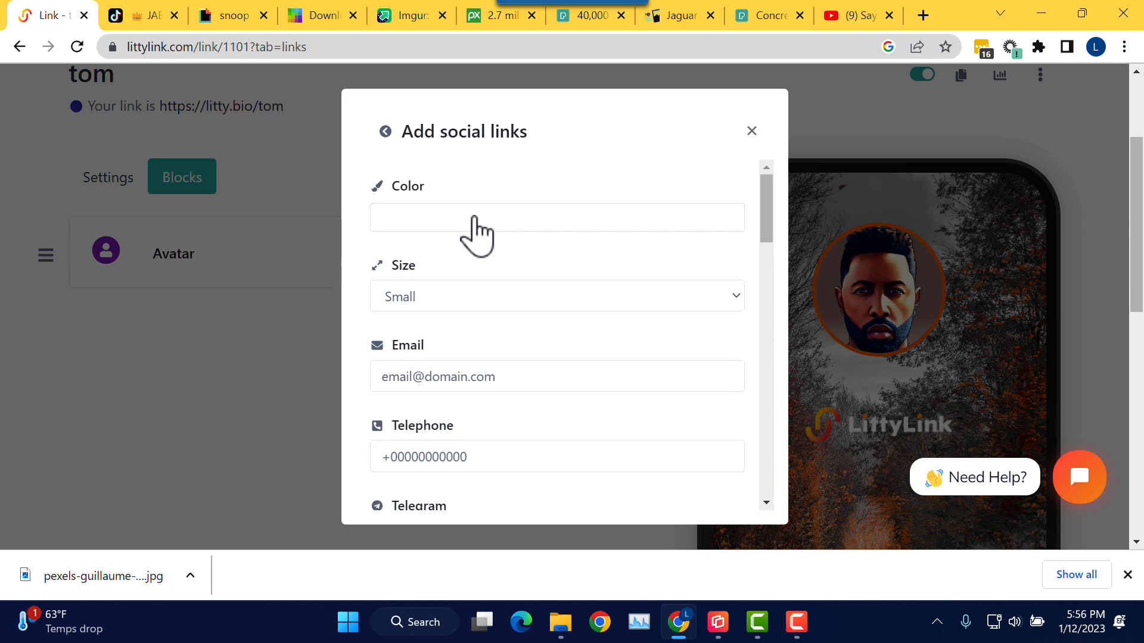
pyautogui.click(475, 219)
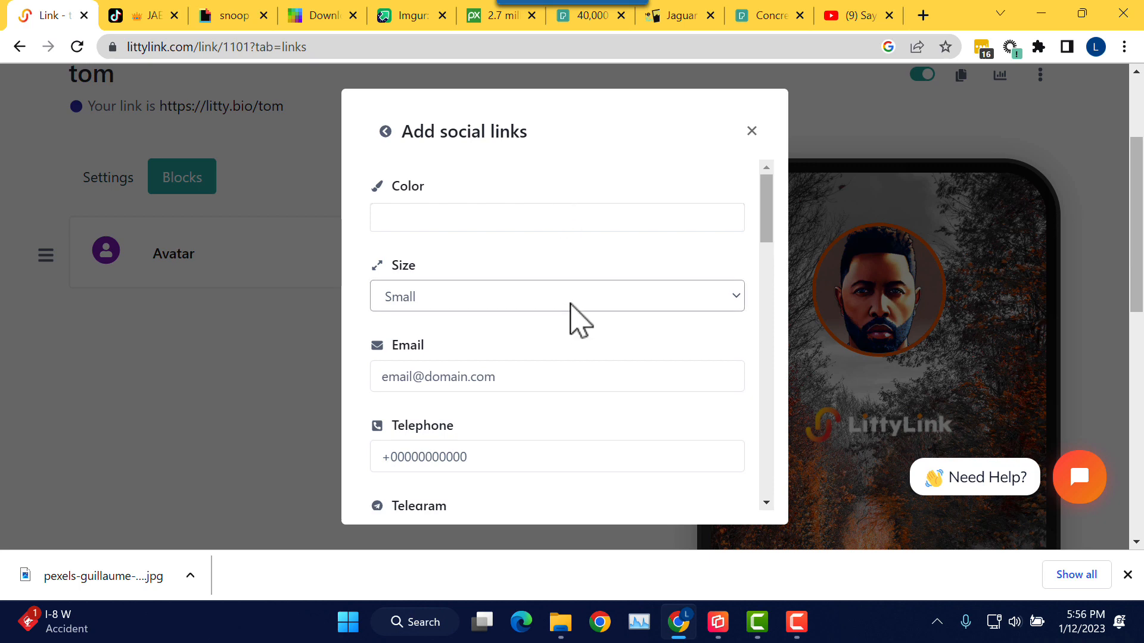
pyautogui.click(569, 303)
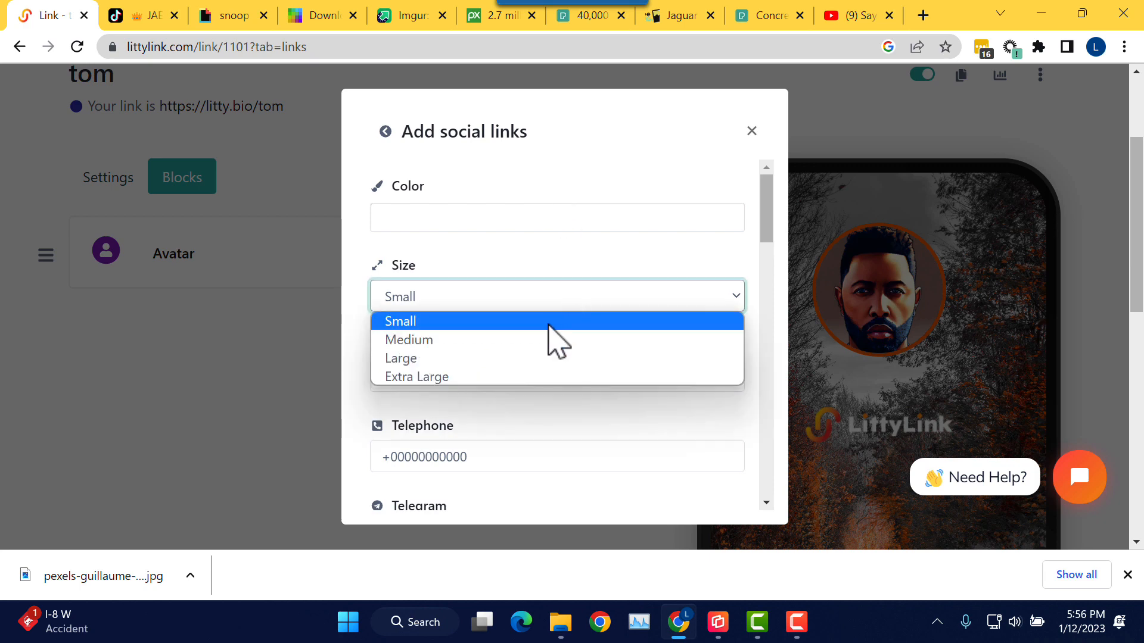
pyautogui.click(521, 343)
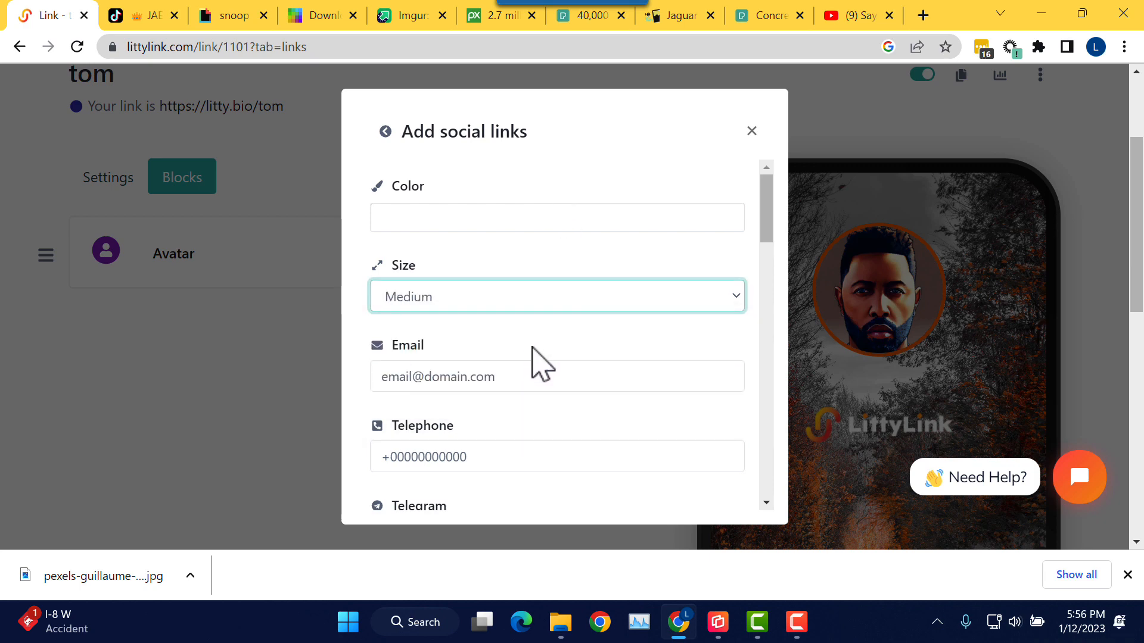
pyautogui.scroll(-3, 544, 375)
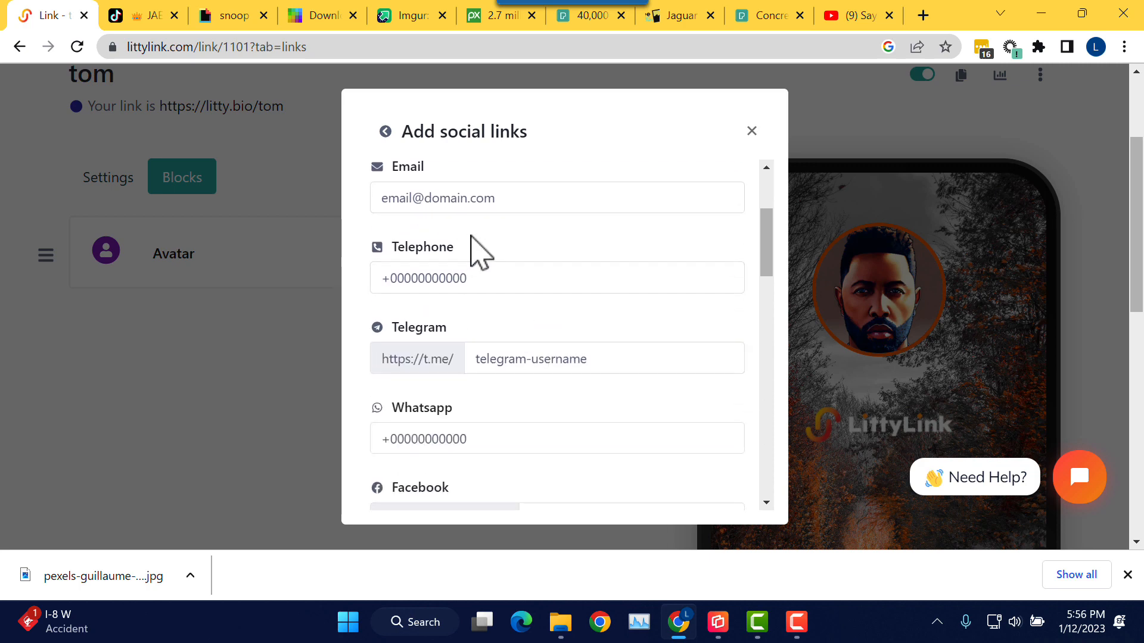
pyautogui.scroll(2, 513, 286)
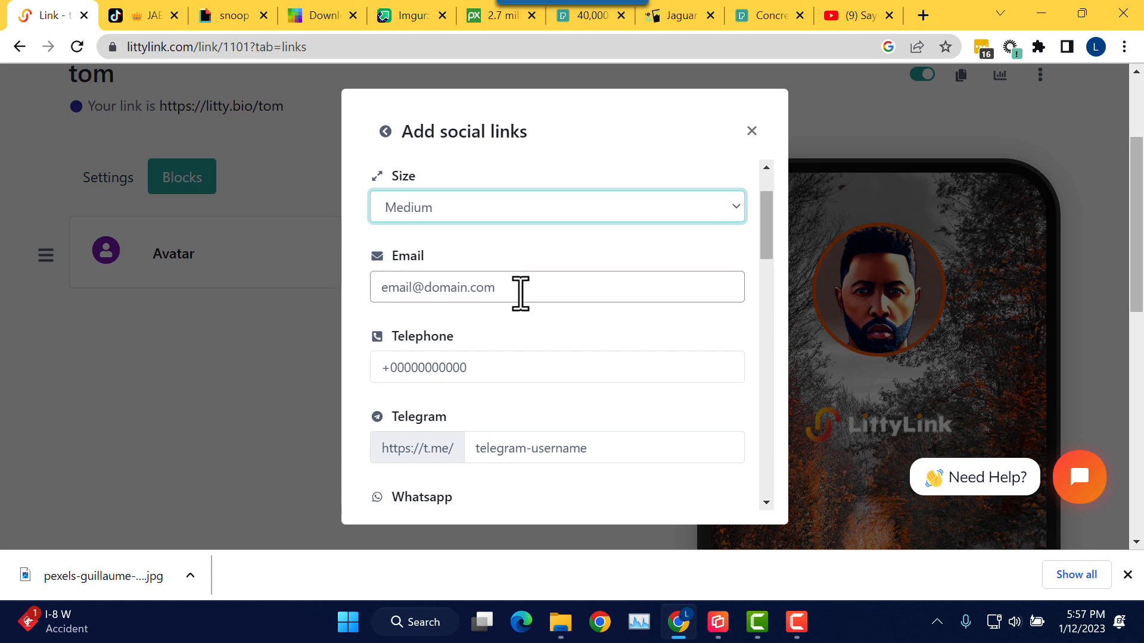
pyautogui.scroll(-2, 516, 301)
pyautogui.scroll(-1, 514, 309)
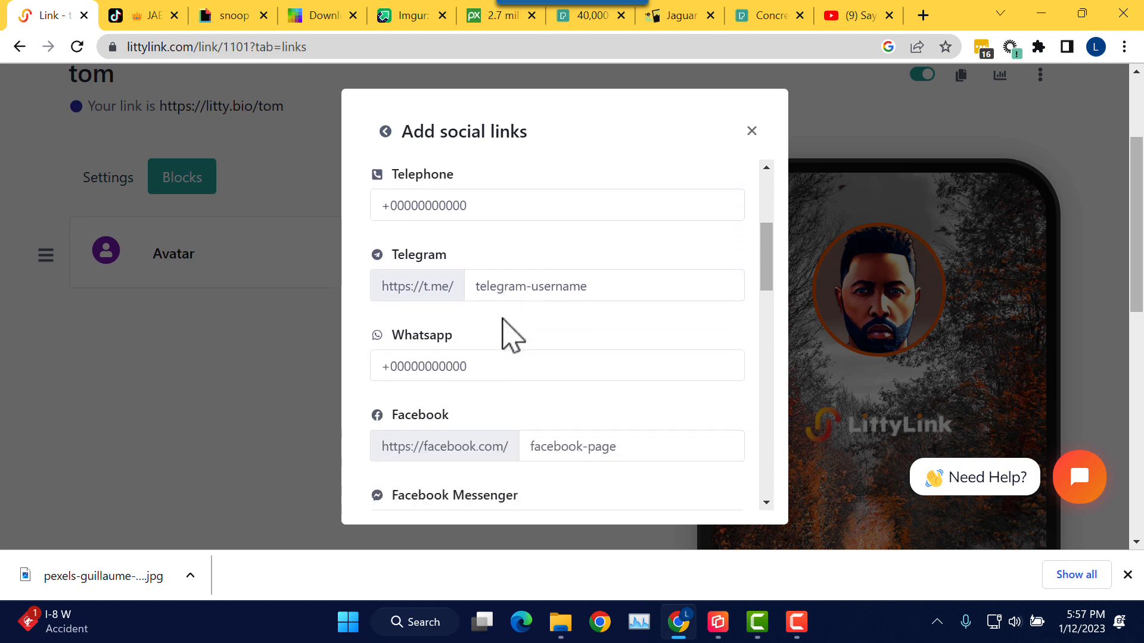
pyautogui.scroll(-2, 519, 338)
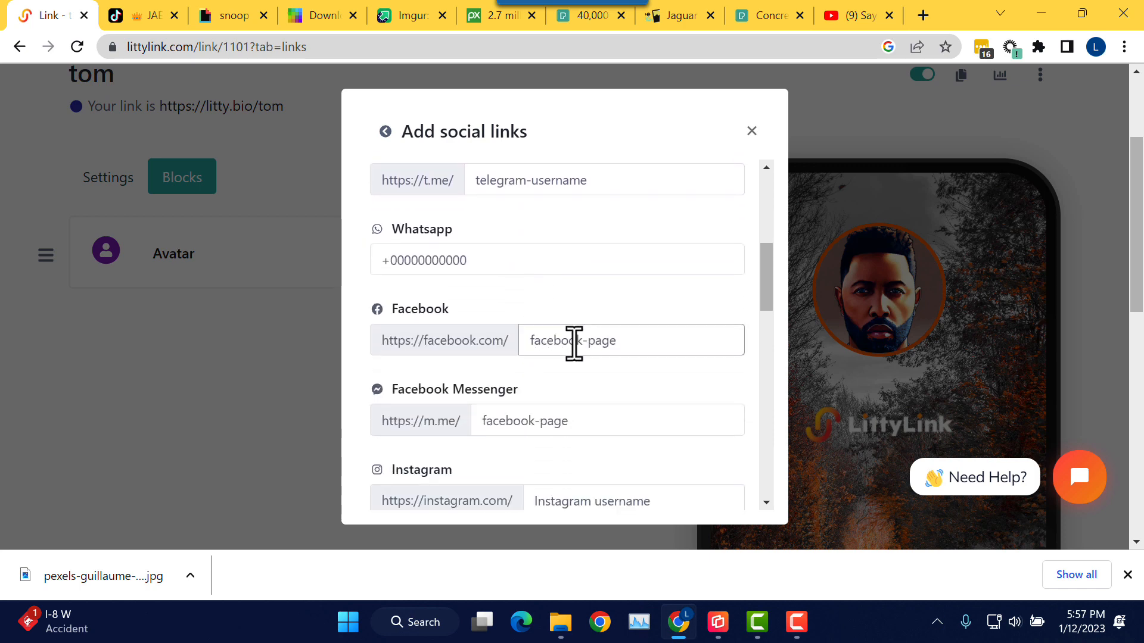
# Step: Enter tom as the Facebook and Instagram usernames
pyautogui.click(574, 343)
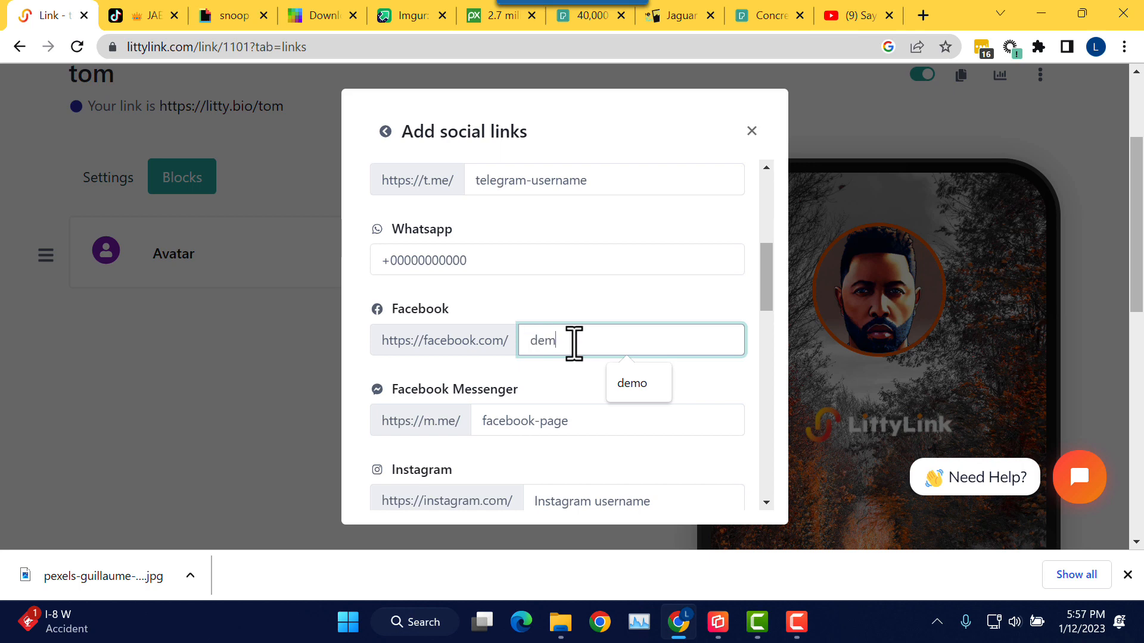
pyautogui.click(585, 374)
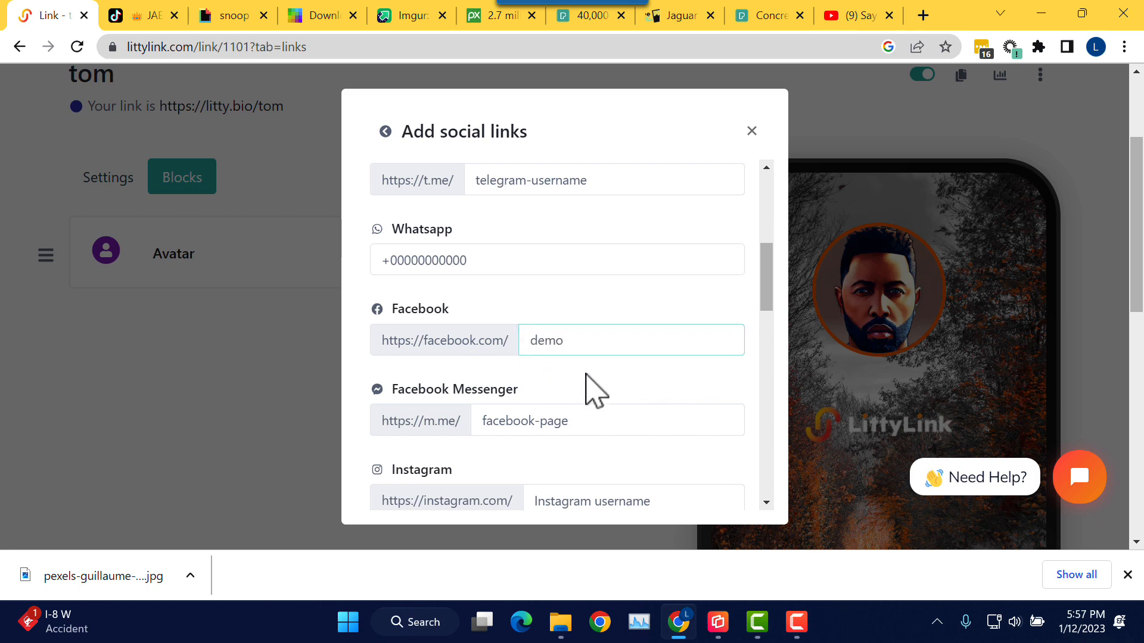
pyautogui.moveTo(587, 349); pyautogui.dragTo(501, 349)
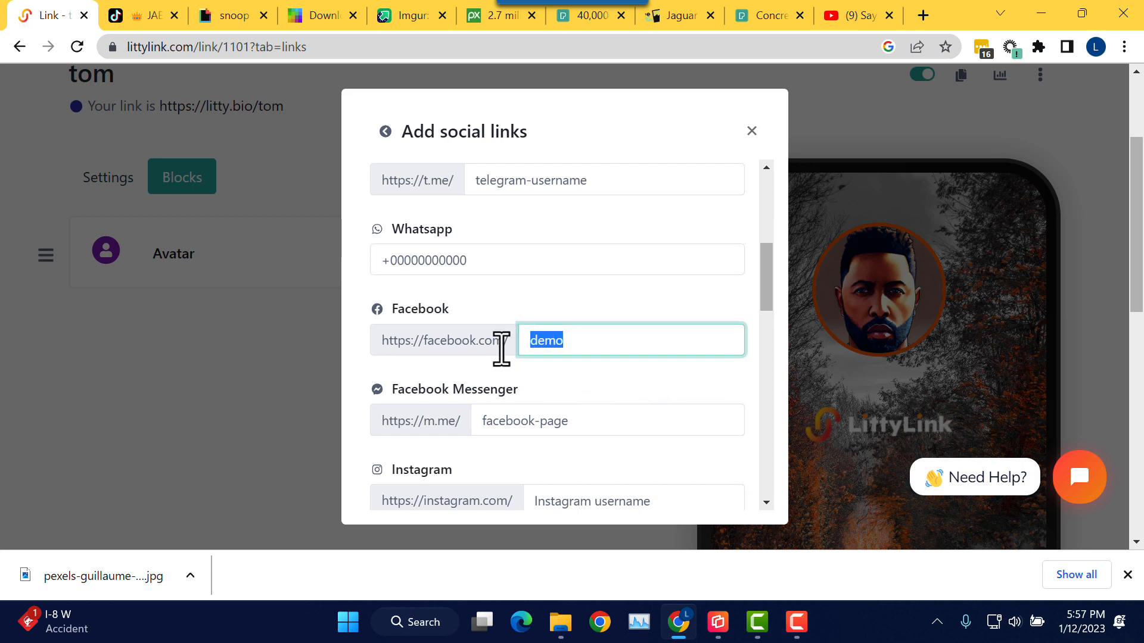
pyautogui.click(589, 384)
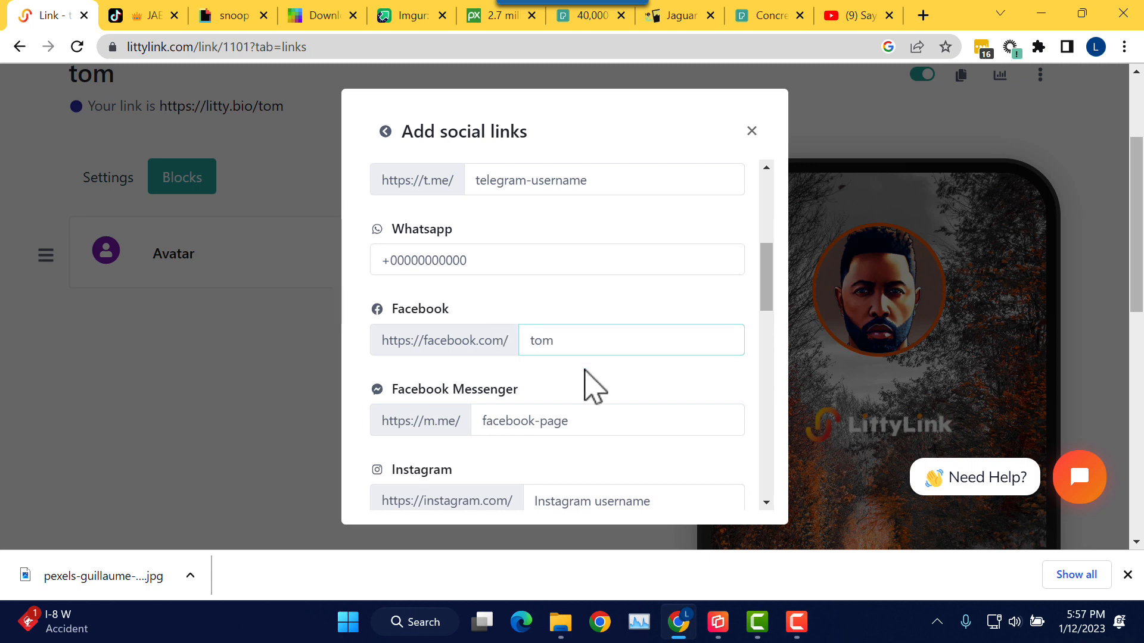
pyautogui.scroll(-2, 587, 383)
pyautogui.click(581, 405)
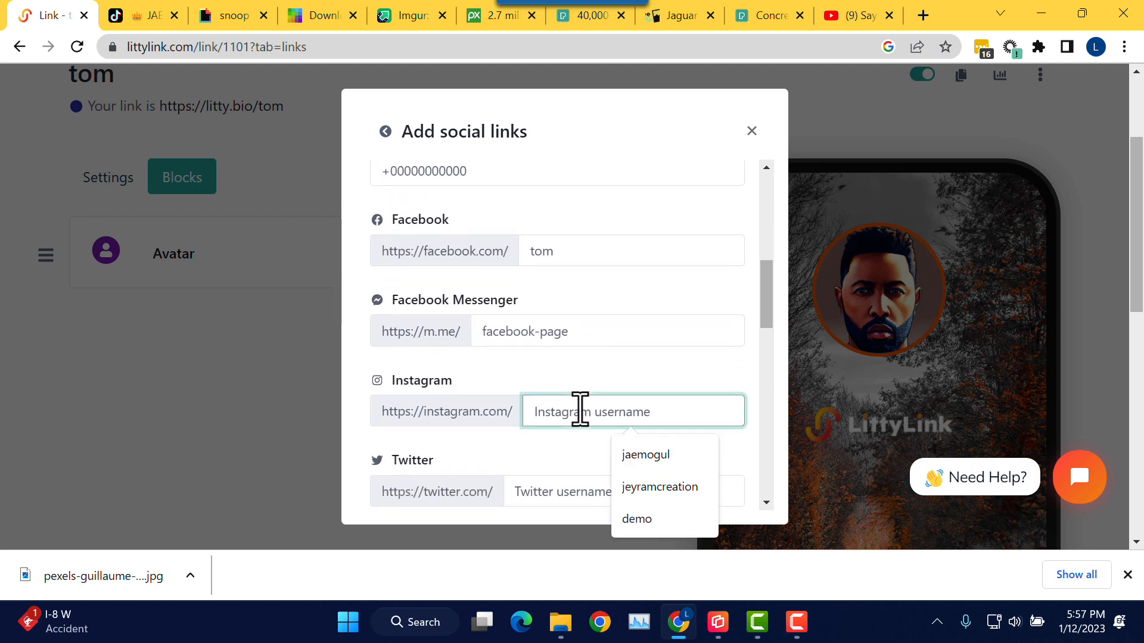
pyautogui.write('tom')
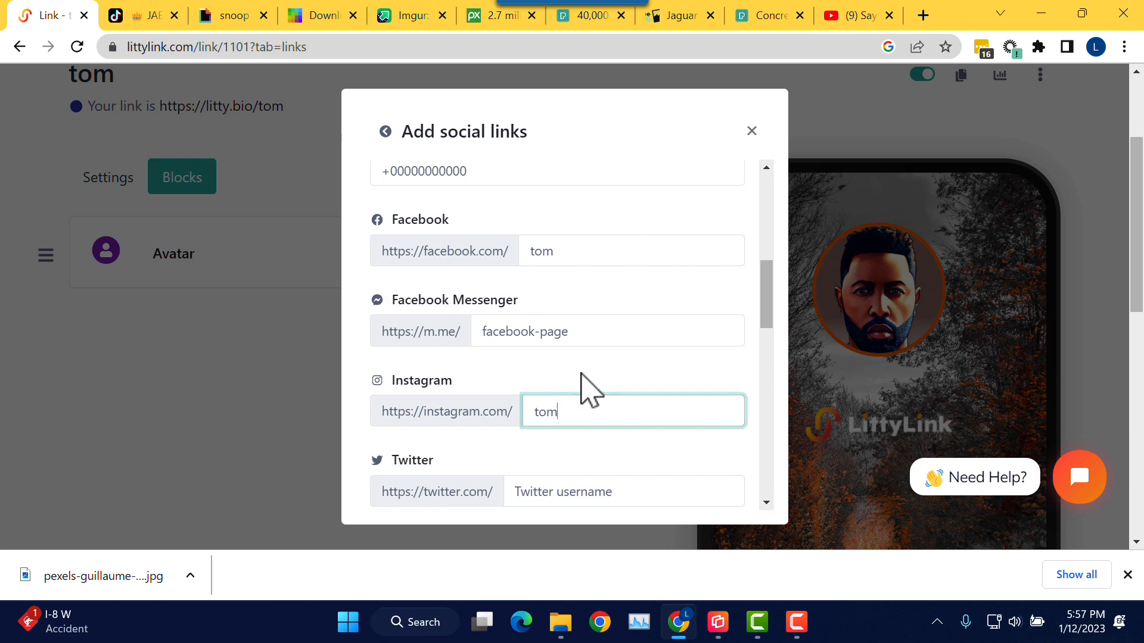
# Step: Enter tom as the Twitter and TikTok usernames
pyautogui.click(577, 487)
pyautogui.write('tom')
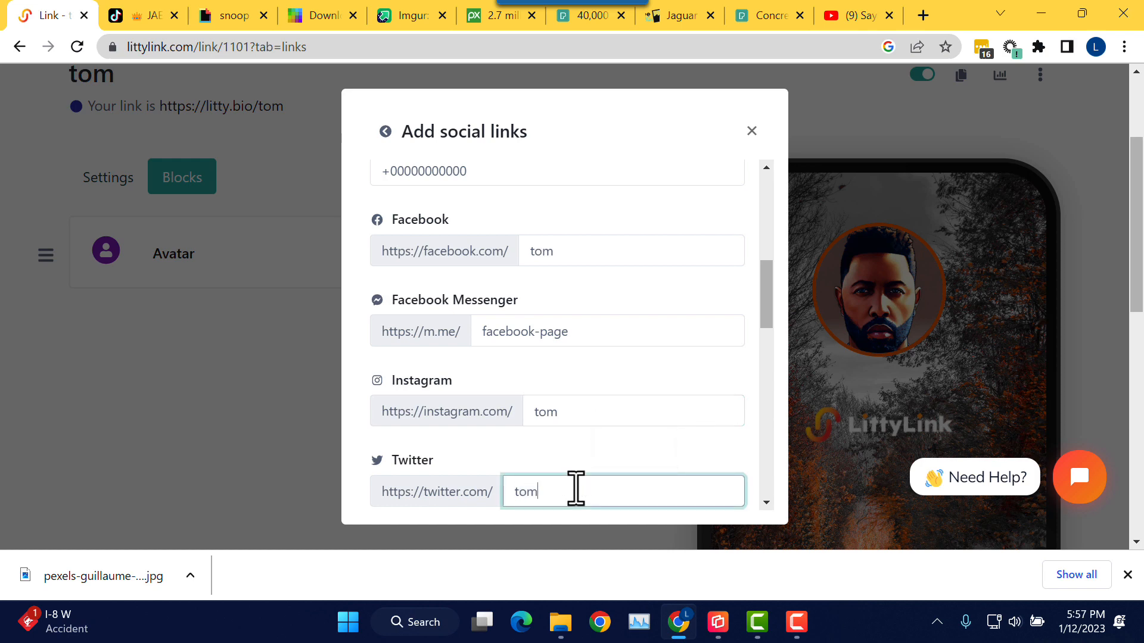
pyautogui.click(592, 388)
pyautogui.scroll(-5, 590, 385)
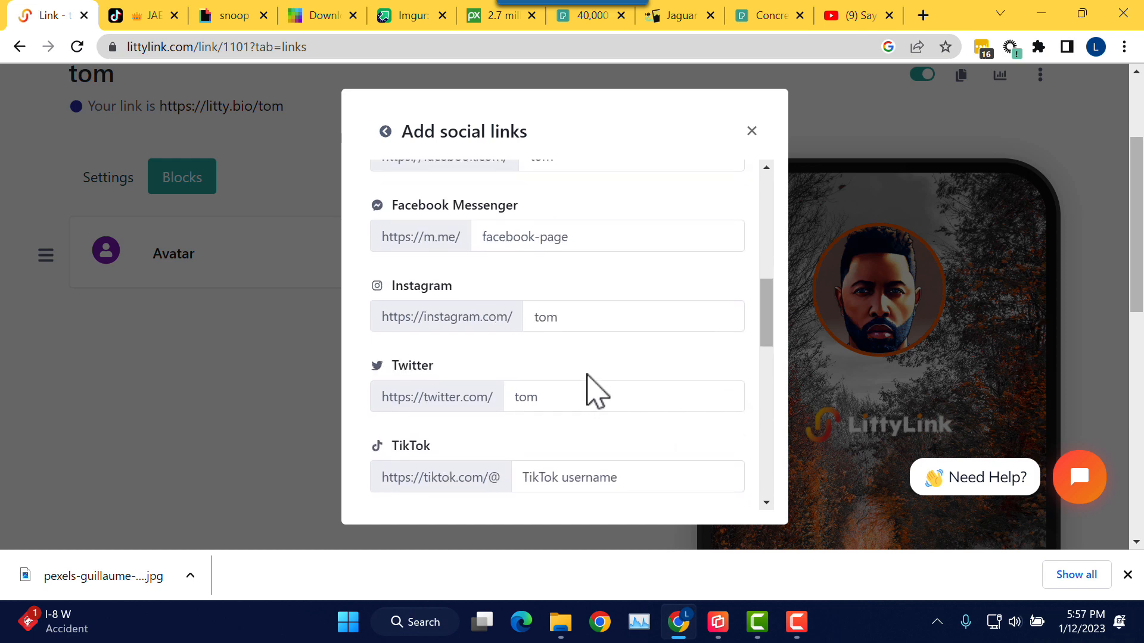
pyautogui.click(562, 302)
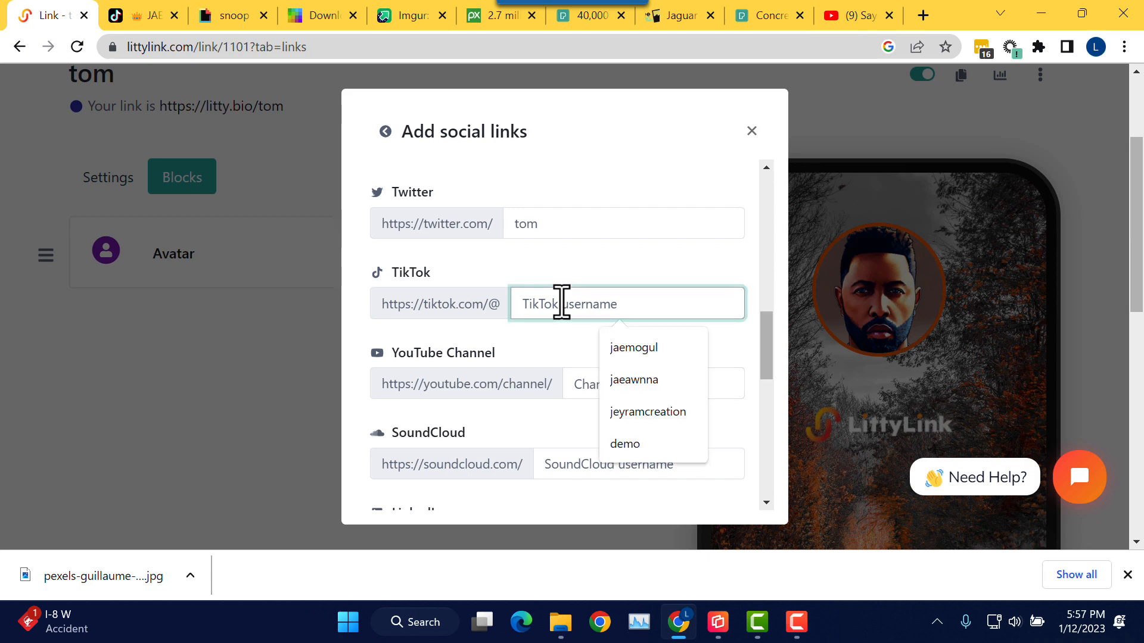
pyautogui.write('tom')
# Step: Fill in the Snapchat username and submit the five social links
pyautogui.scroll(-6, 596, 375)
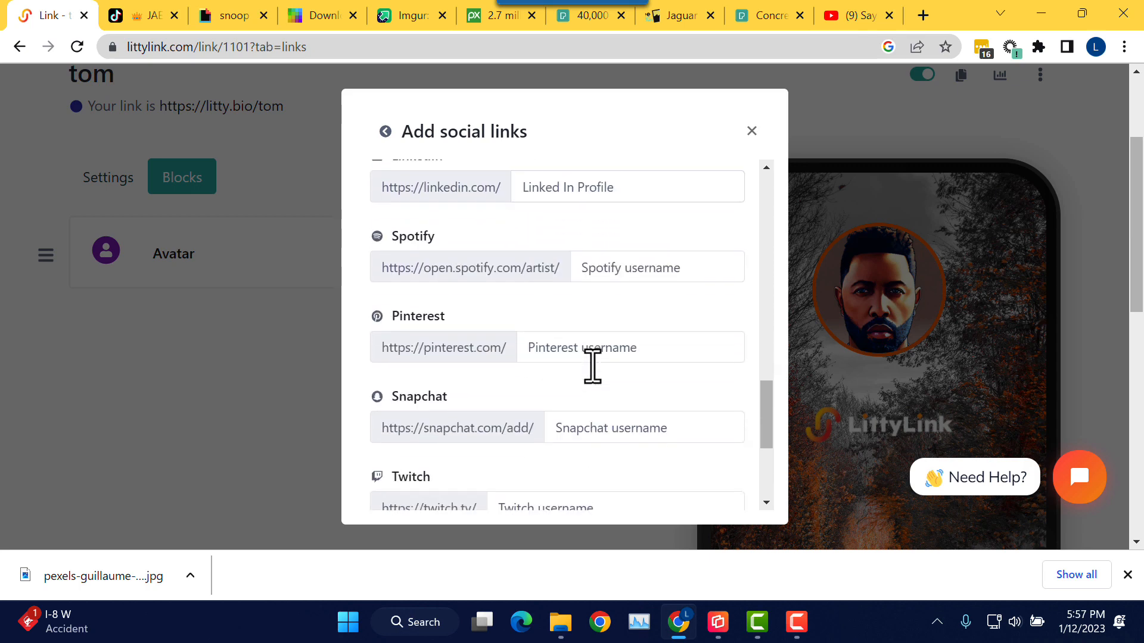
pyautogui.scroll(-2, 595, 376)
pyautogui.click(591, 338)
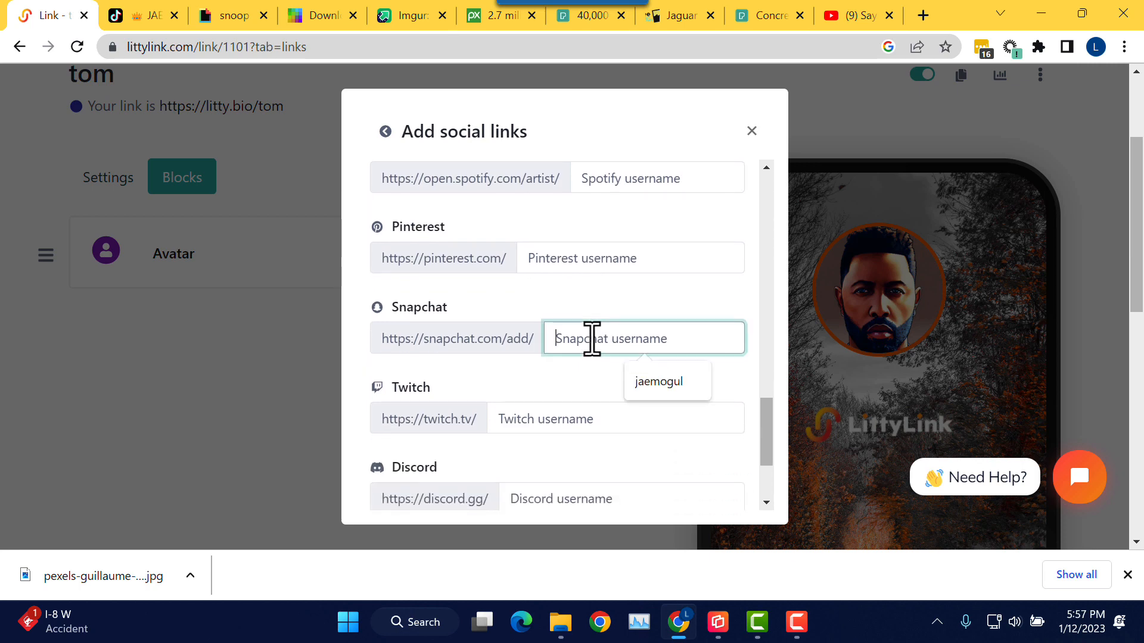
pyautogui.write('tom')
pyautogui.scroll(-4, 595, 338)
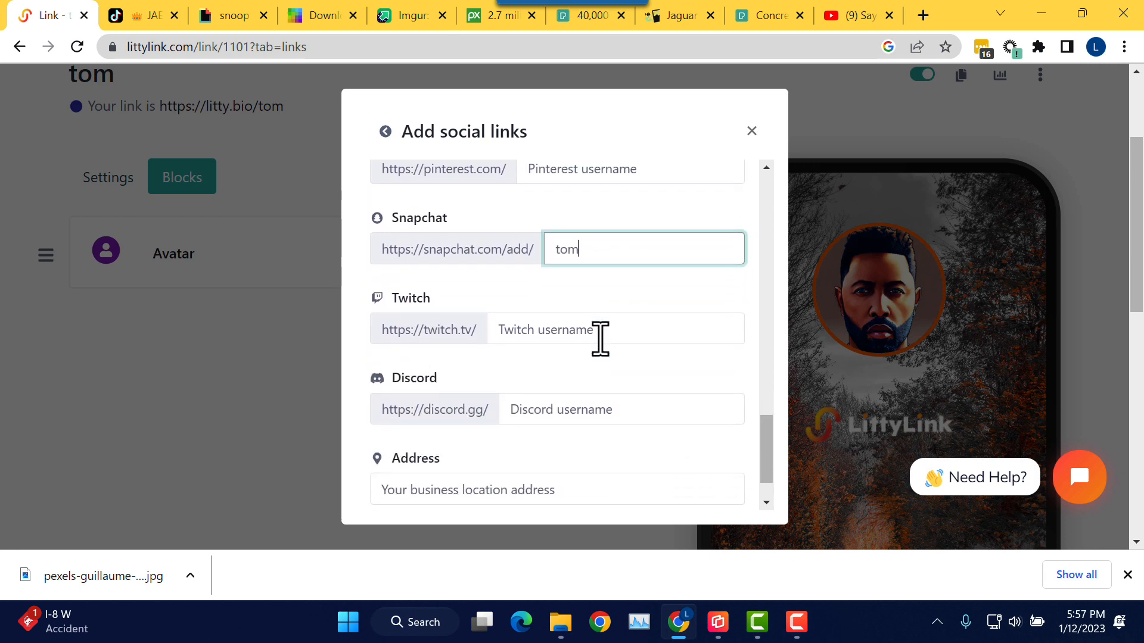
pyautogui.scroll(9, 512, 393)
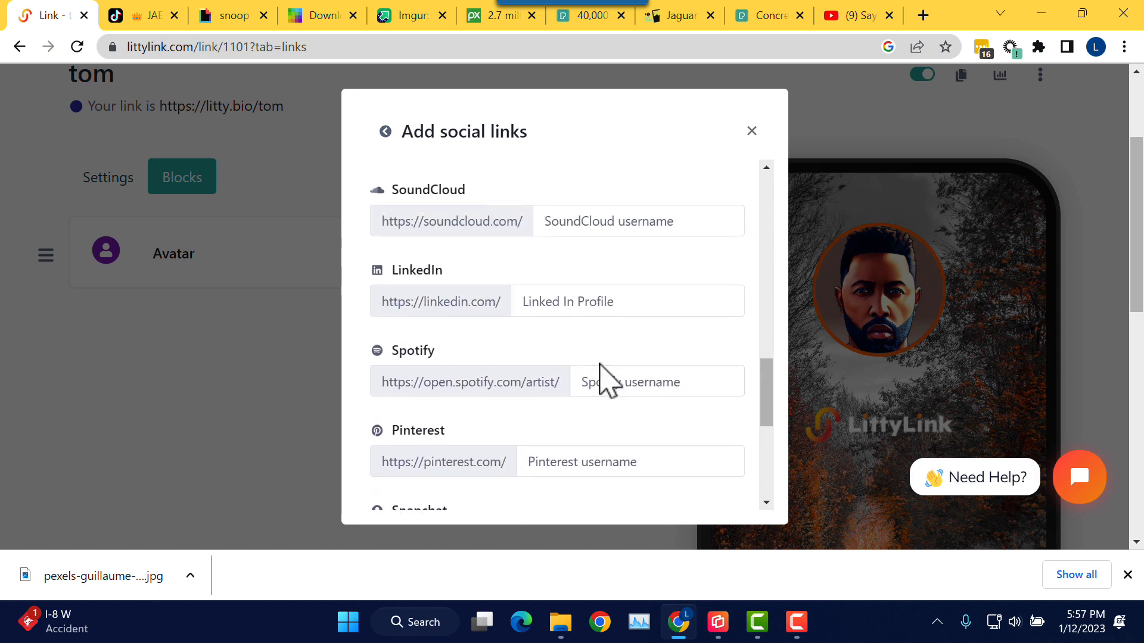
pyautogui.scroll(5, 596, 373)
pyautogui.scroll(5, 544, 304)
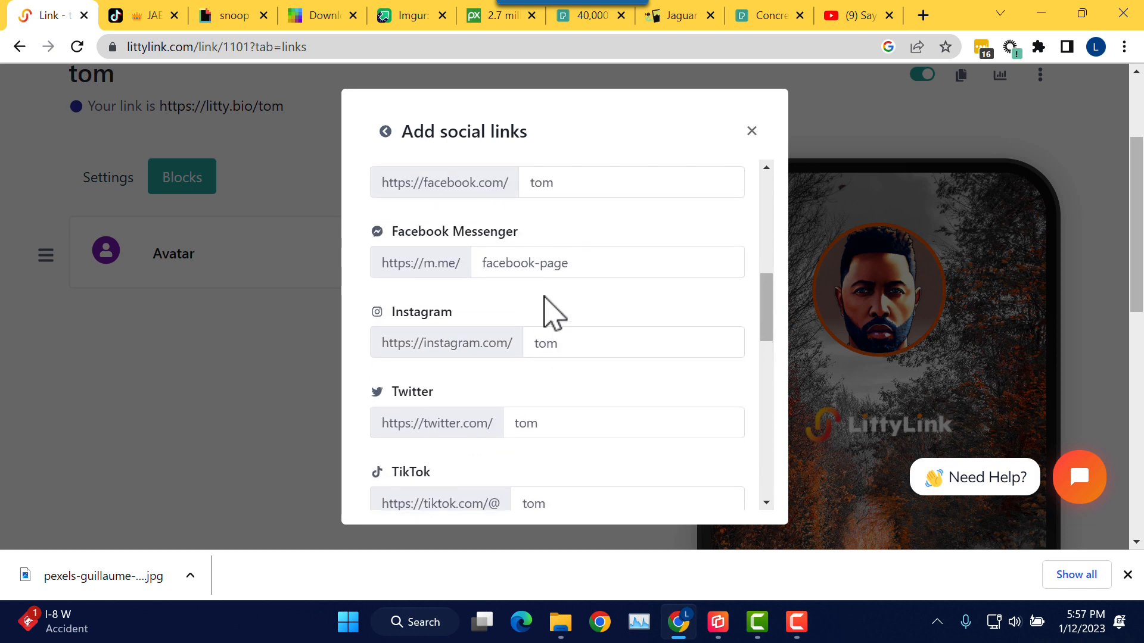
pyautogui.scroll(-11, 554, 268)
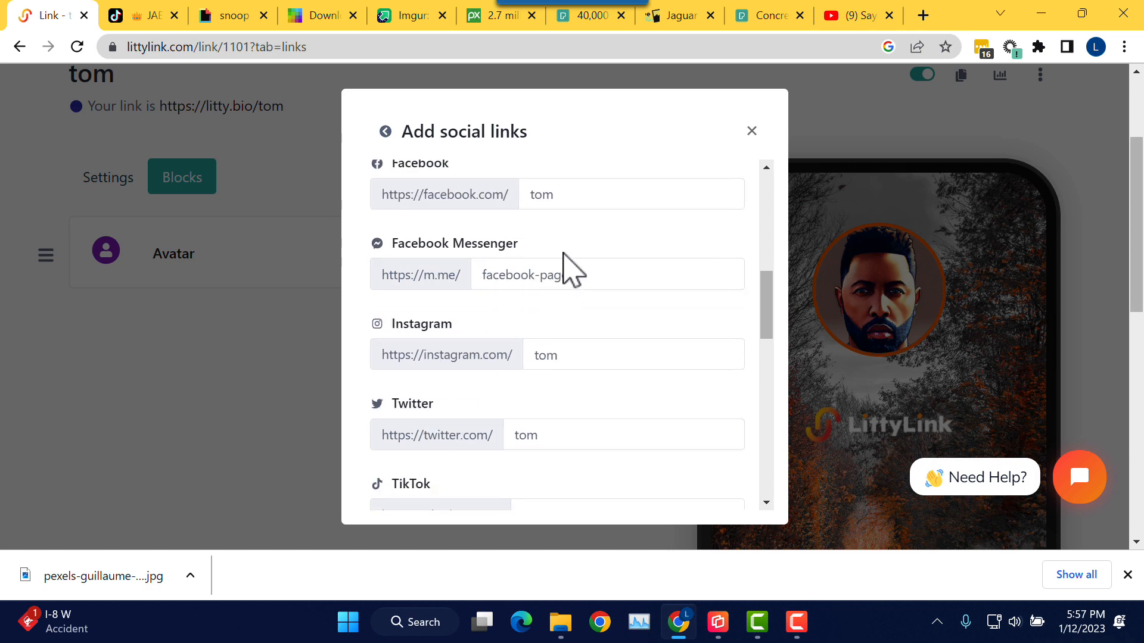
pyautogui.scroll(-6, 561, 292)
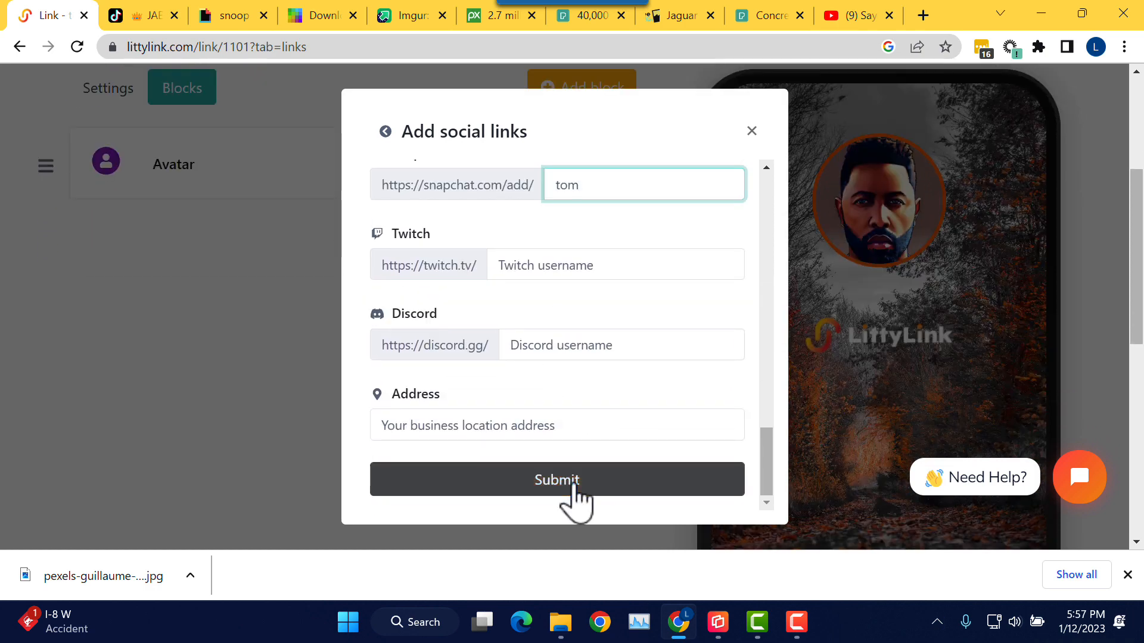
pyautogui.click(558, 481)
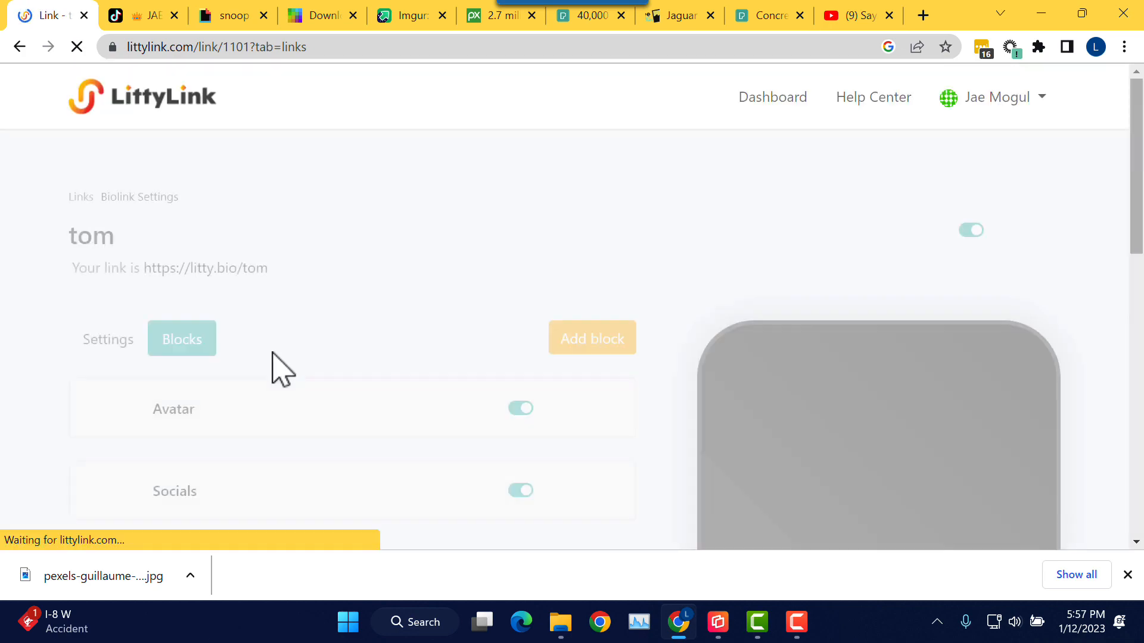
pyautogui.scroll(-3, 638, 170)
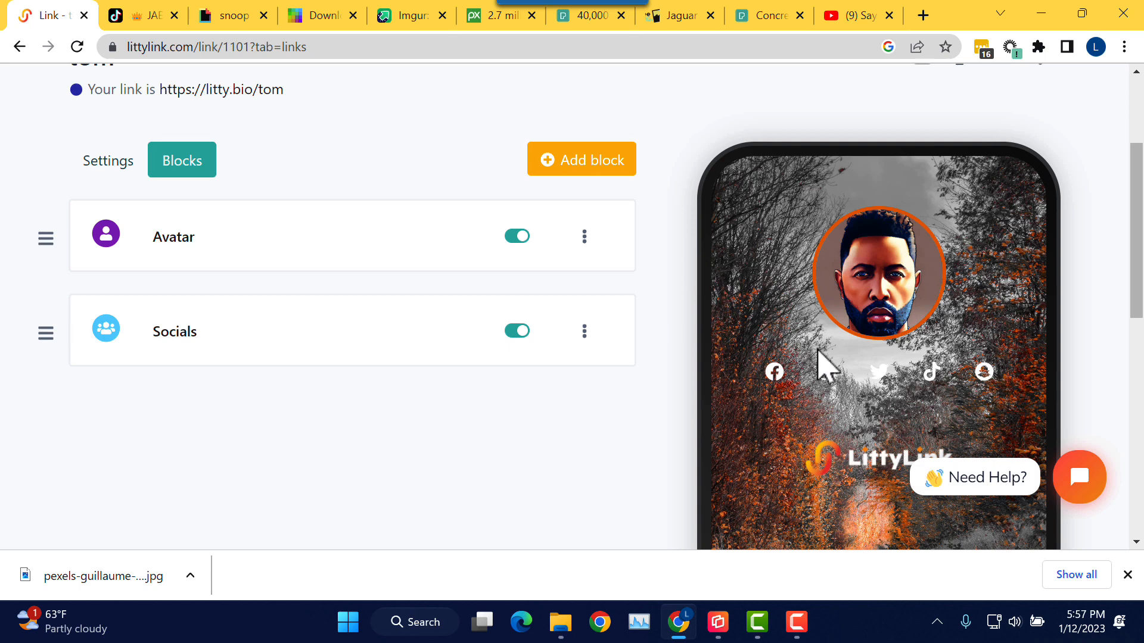
pyautogui.scroll(-1, 818, 357)
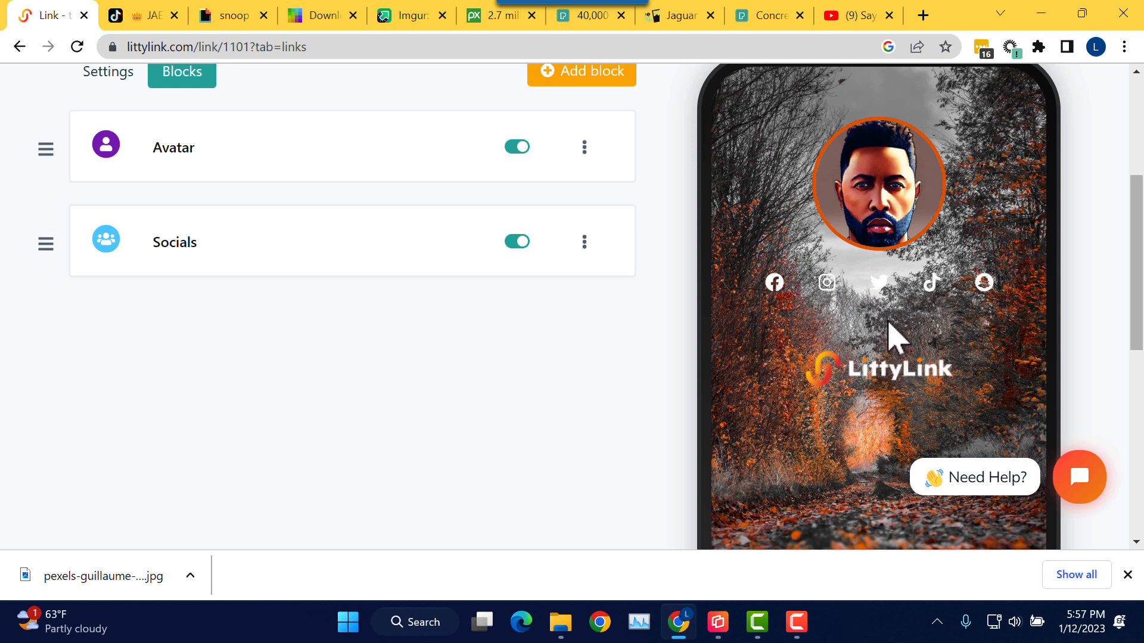
pyautogui.scroll(-1, 891, 332)
pyautogui.scroll(-1, 886, 321)
pyautogui.scroll(2, 885, 324)
pyautogui.scroll(2, 453, 360)
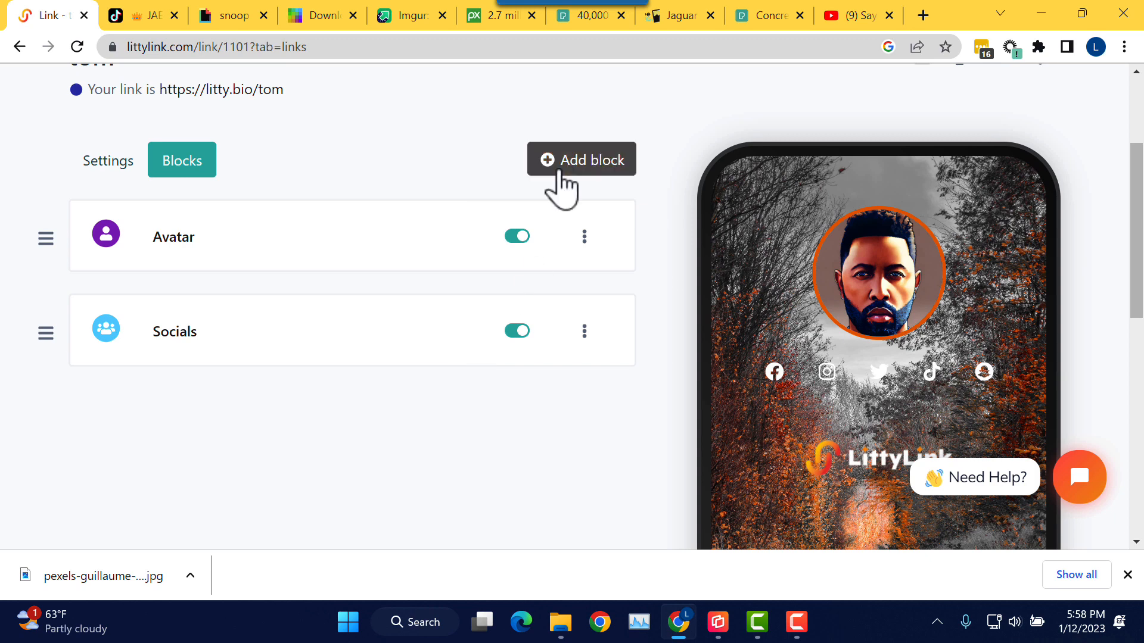
pyautogui.click(586, 168)
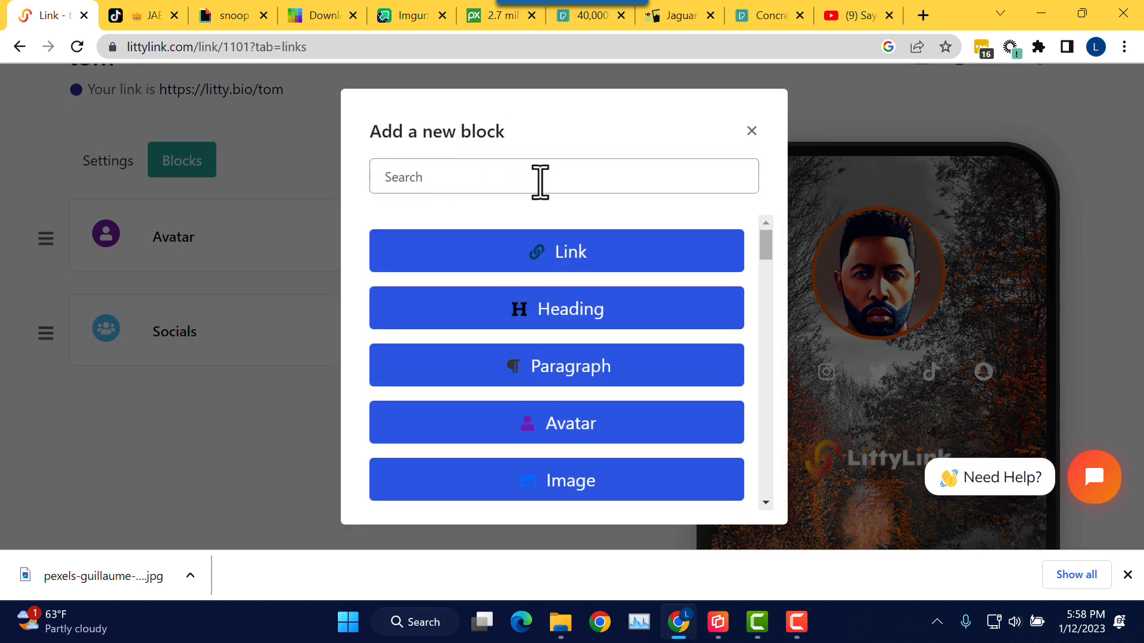
pyautogui.click(548, 319)
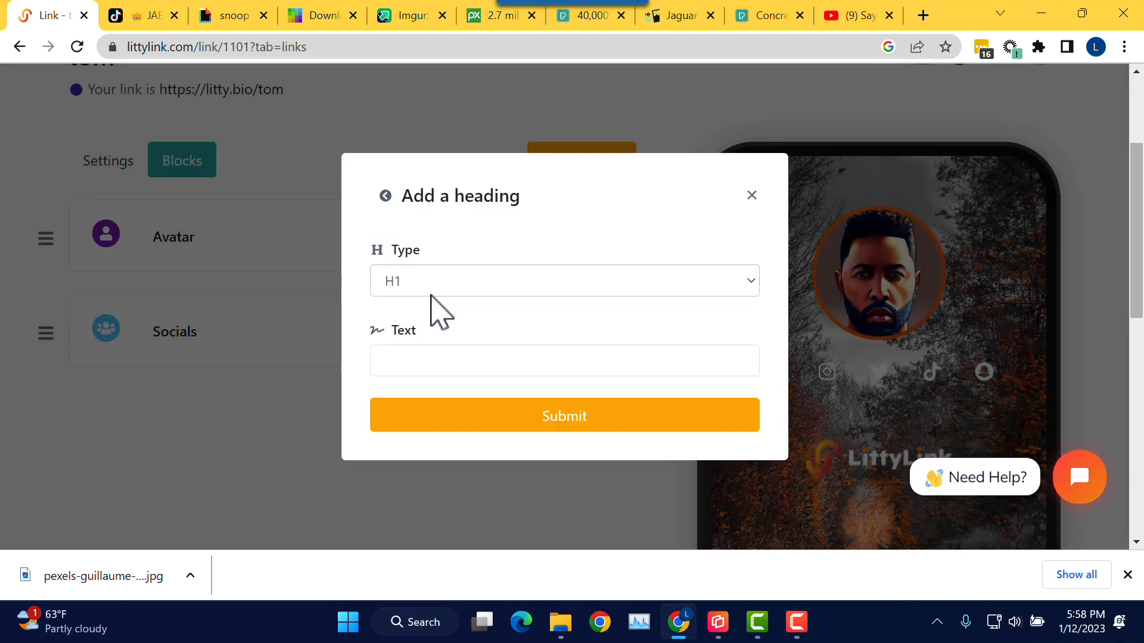
pyautogui.click(433, 281)
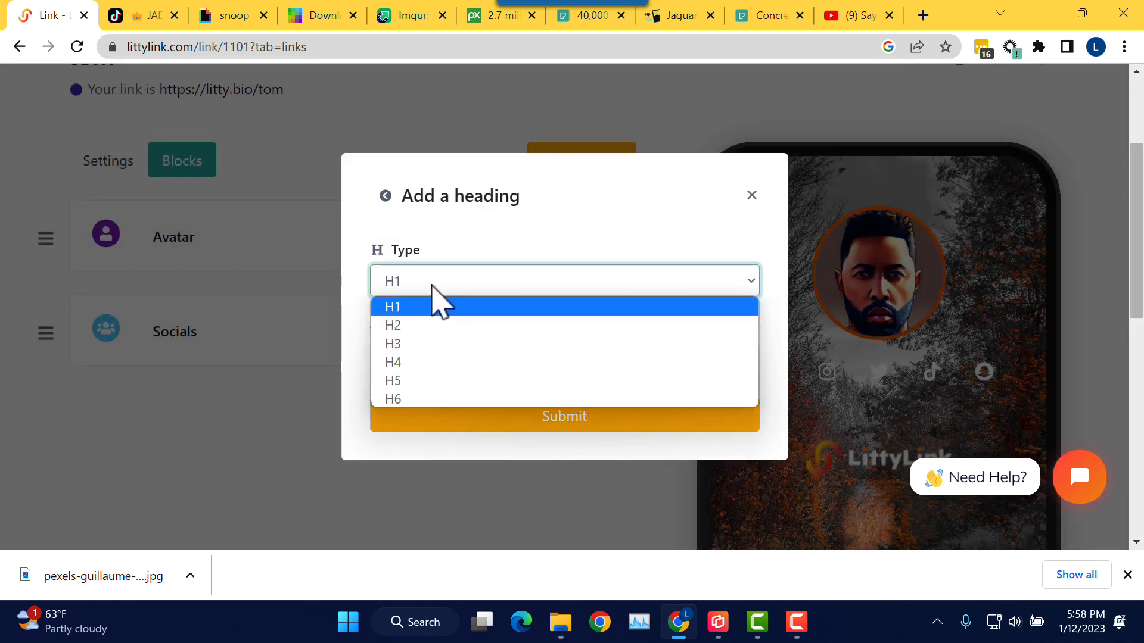
pyautogui.click(422, 362)
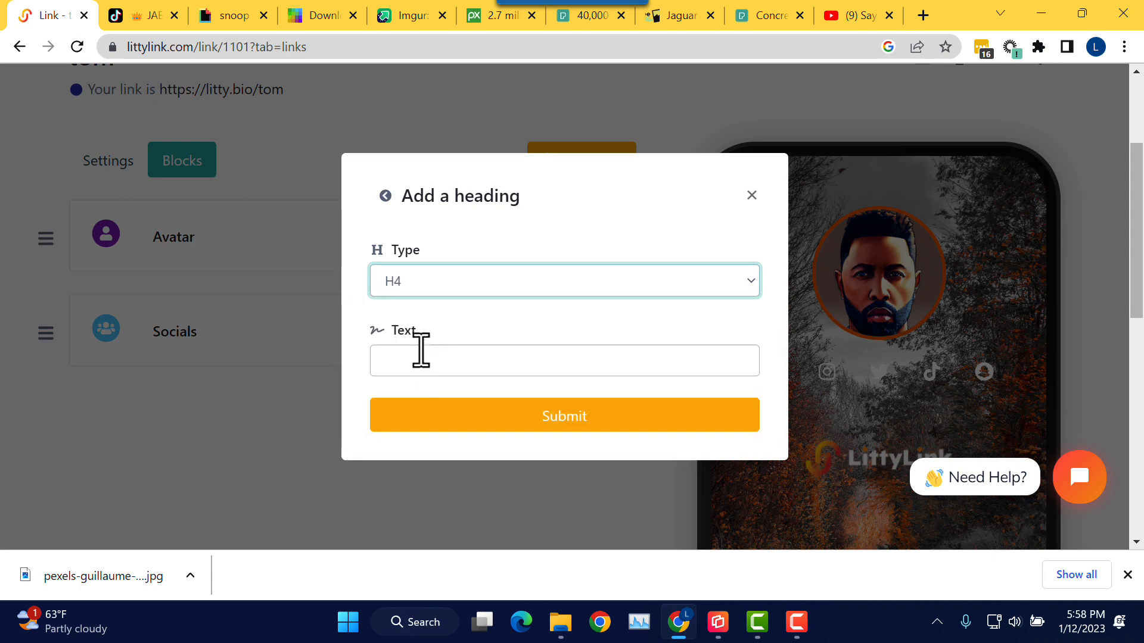
pyautogui.click(424, 360)
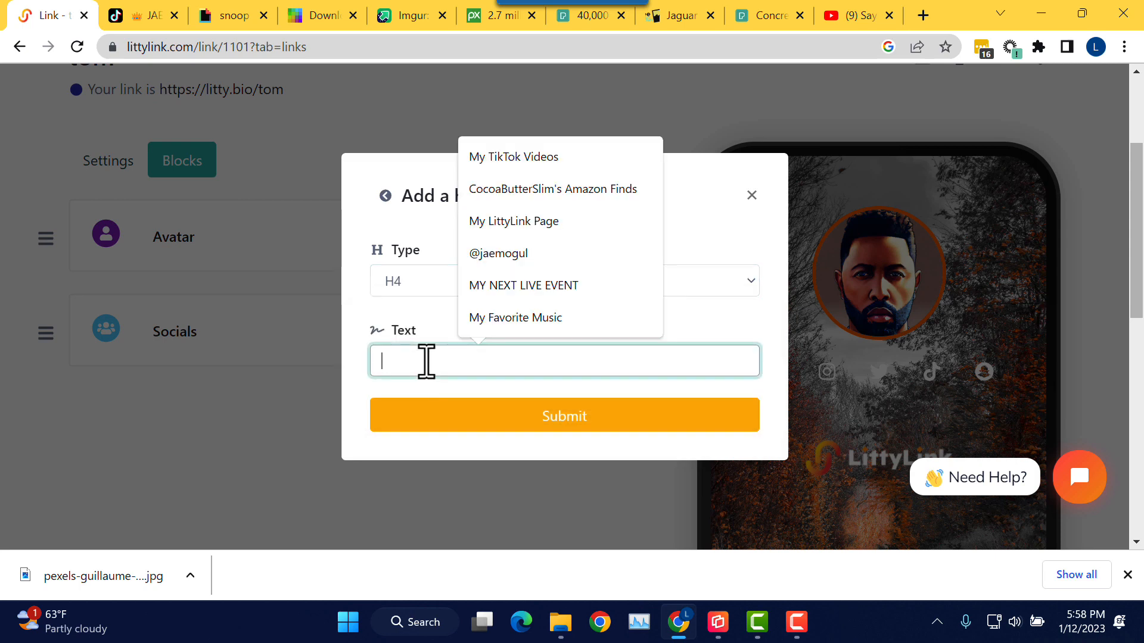
pyautogui.write('@')
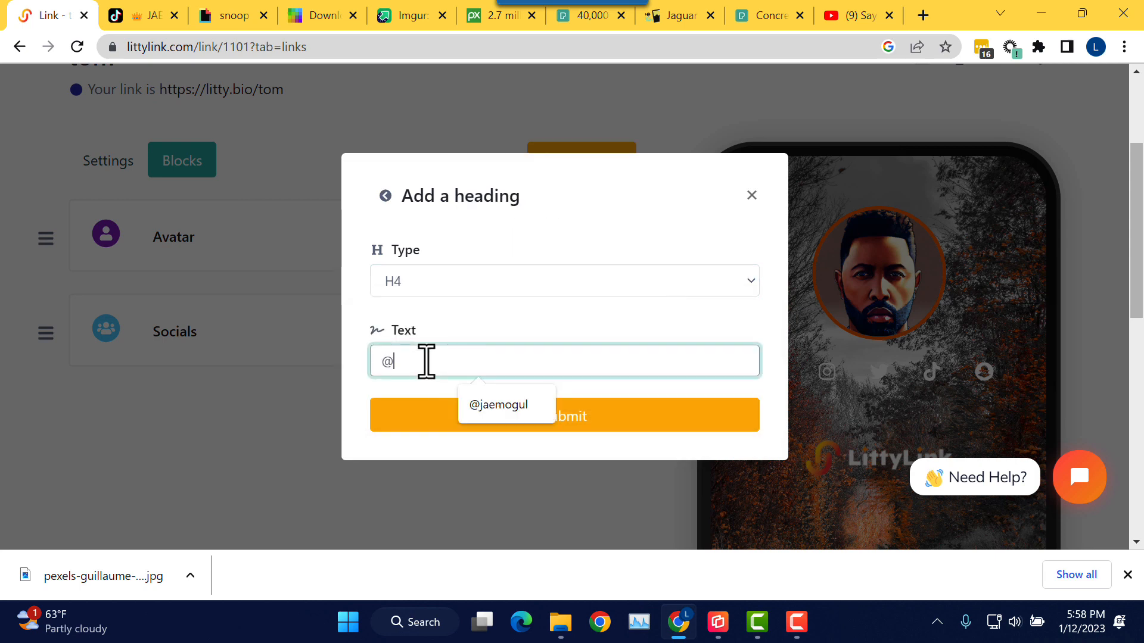
pyautogui.write('tom')
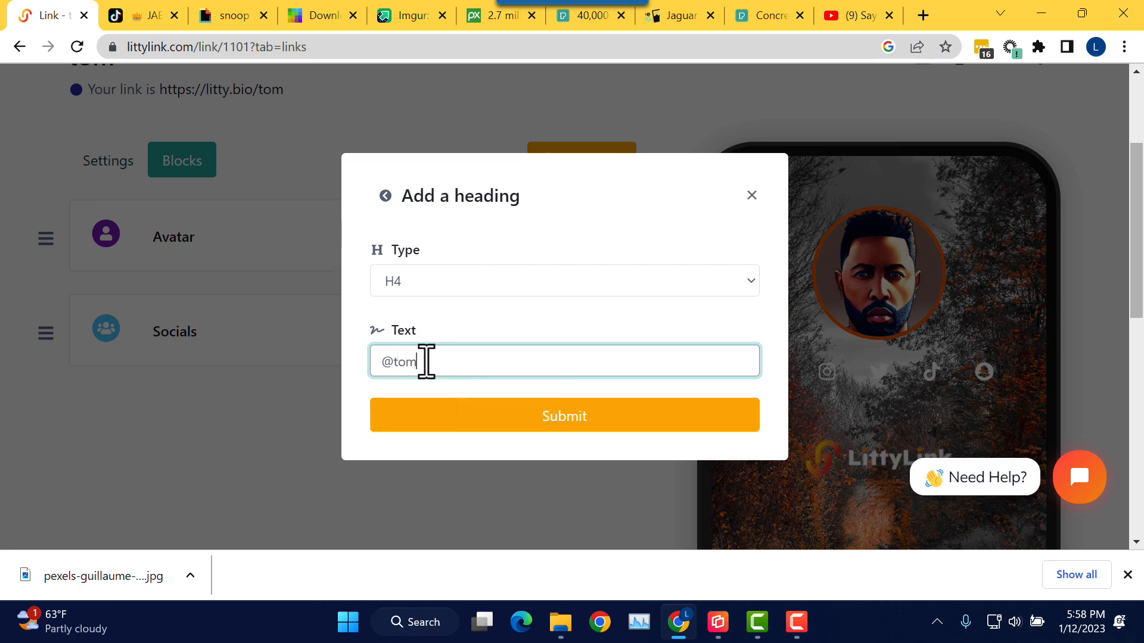
pyautogui.press('BackSpace')
pyautogui.press('BackSpace')
pyautogui.click(548, 429)
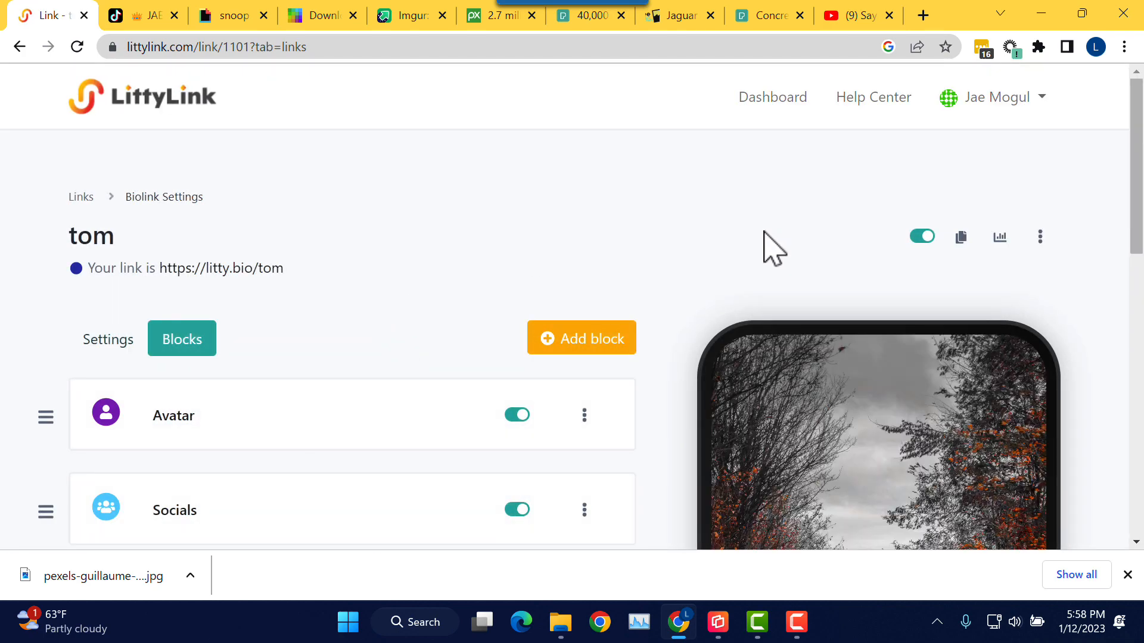
pyautogui.scroll(-2, 763, 246)
pyautogui.scroll(-3, 721, 205)
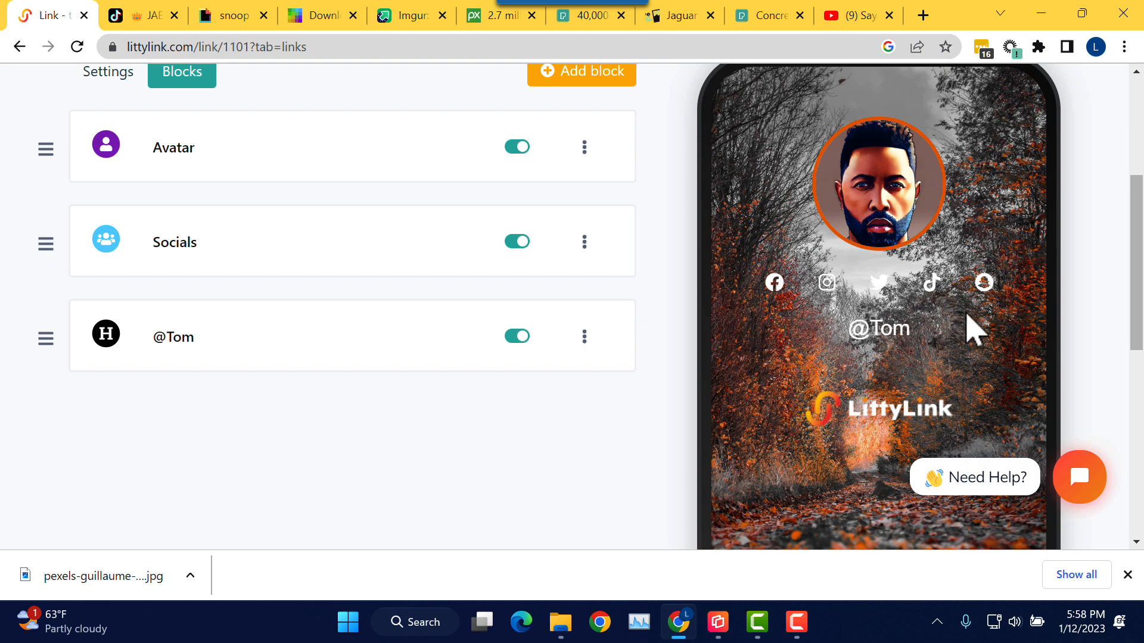
pyautogui.scroll(-1, 882, 334)
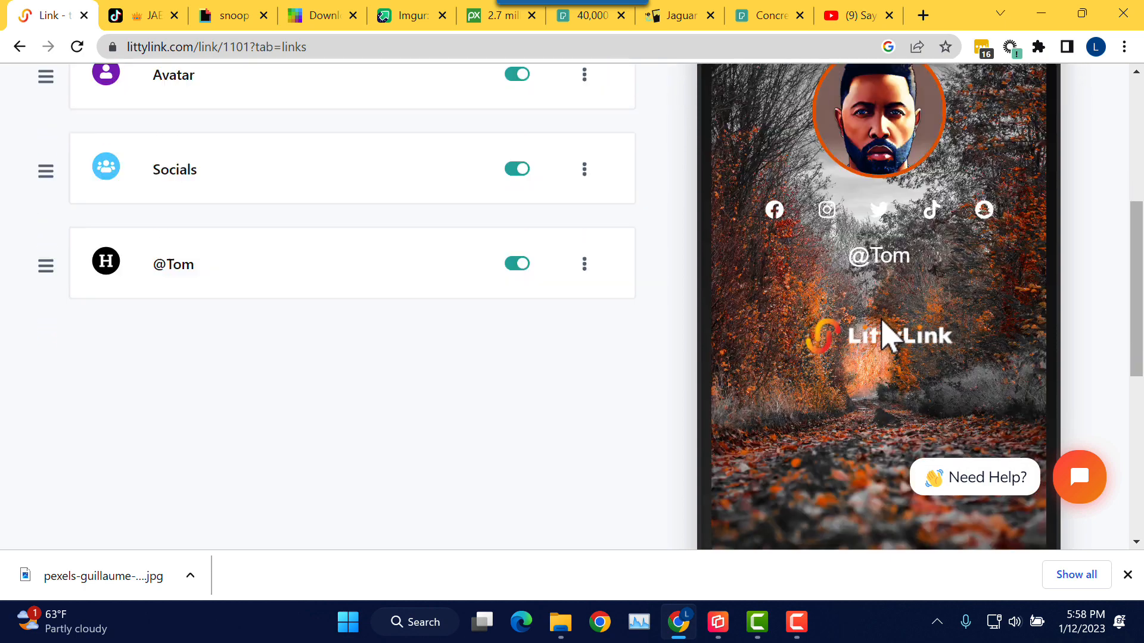
pyautogui.scroll(2, 893, 342)
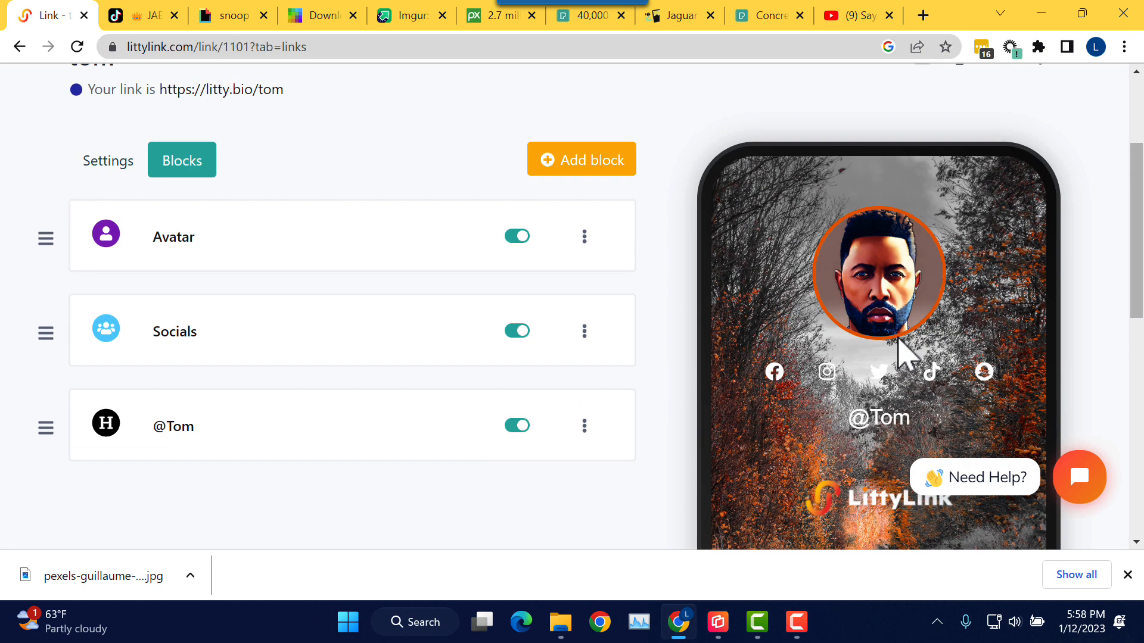
pyautogui.scroll(-1, 902, 350)
pyautogui.scroll(1, 684, 351)
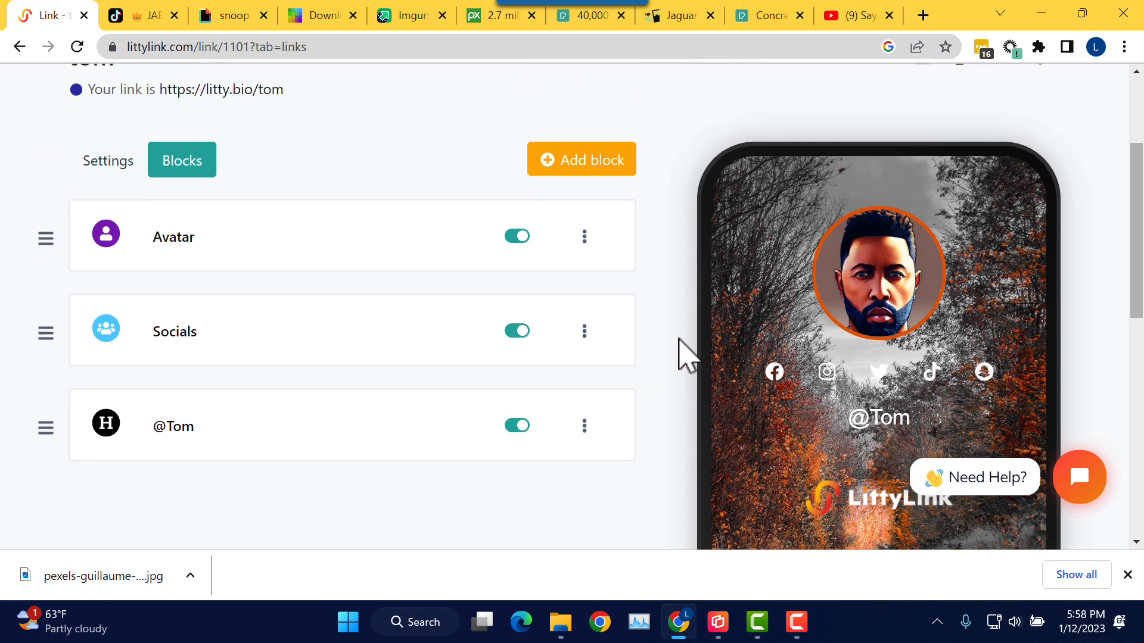
pyautogui.scroll(1, 669, 345)
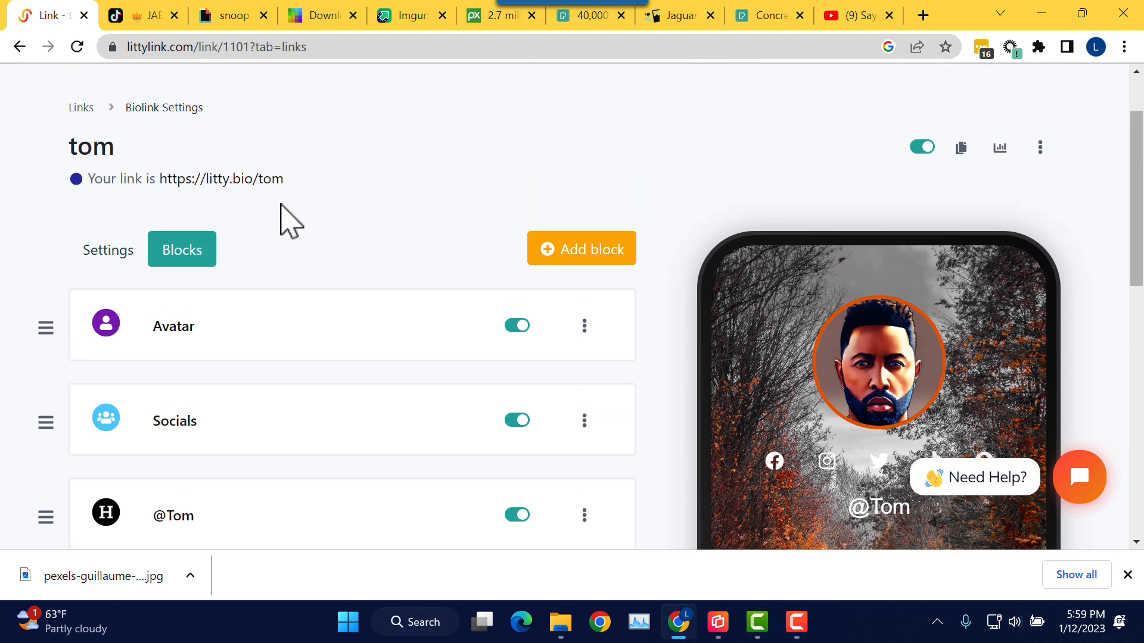
pyautogui.scroll(-2, 269, 260)
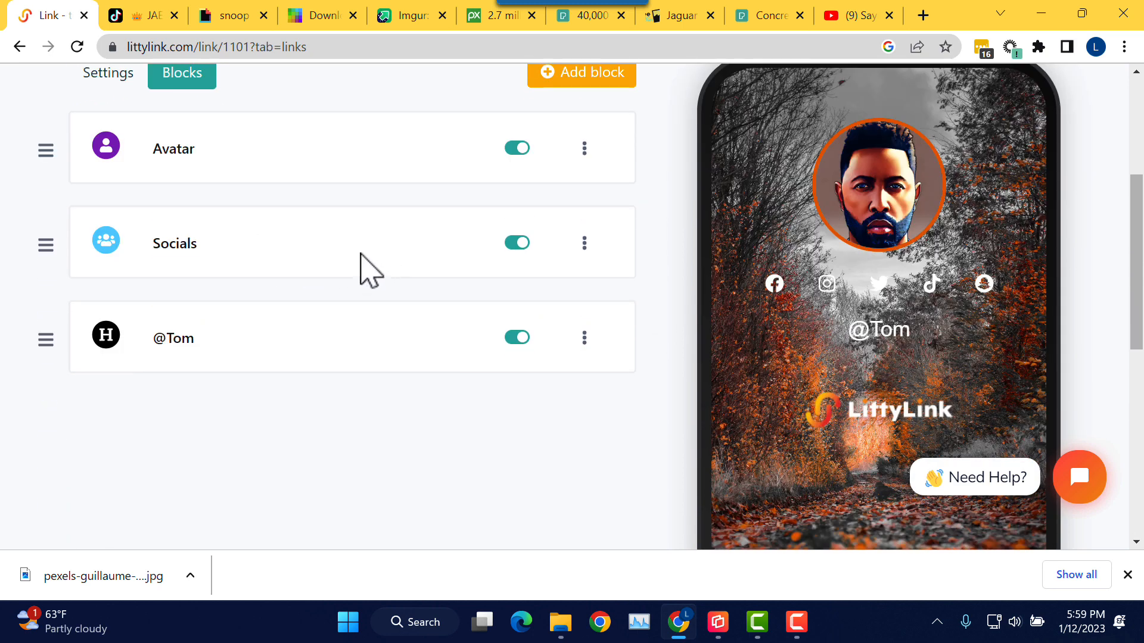
pyautogui.scroll(2, 365, 268)
# Step: In Settings > Customization, set the background to the orange-red Simple gradient
pyautogui.click(113, 254)
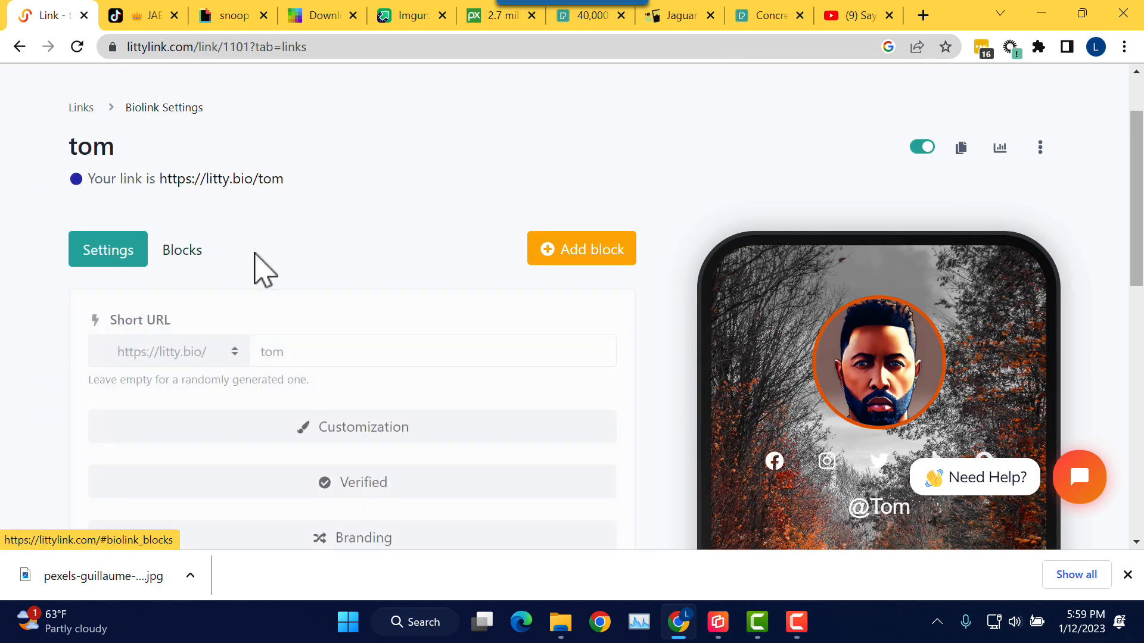
pyautogui.scroll(-4, 253, 273)
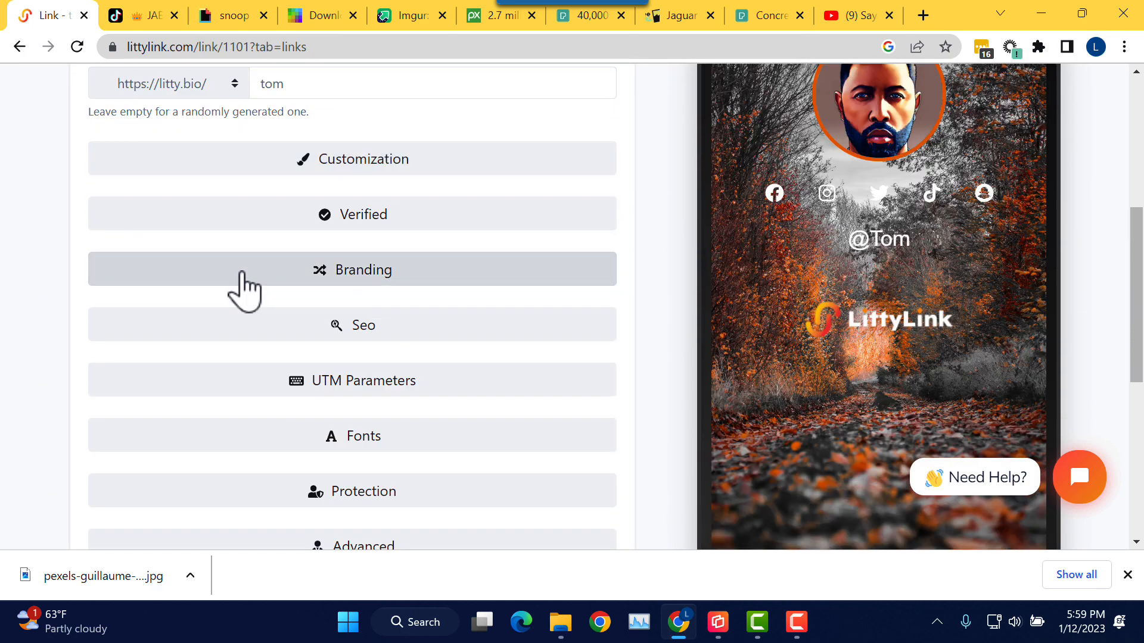
pyautogui.click(296, 173)
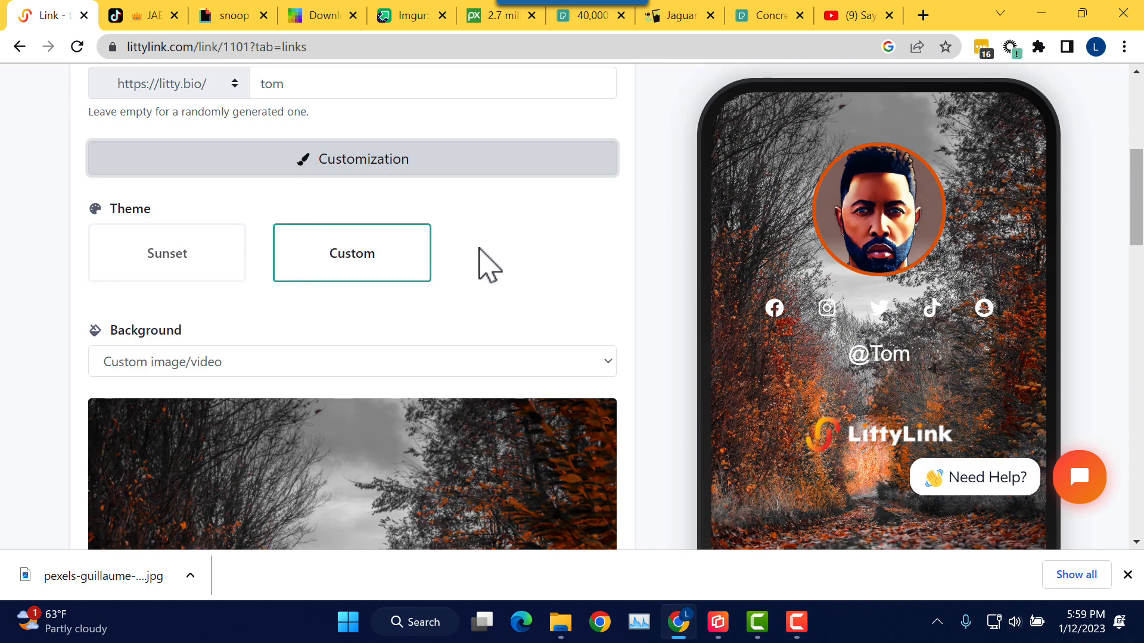
pyautogui.scroll(-1, 375, 264)
pyautogui.click(394, 272)
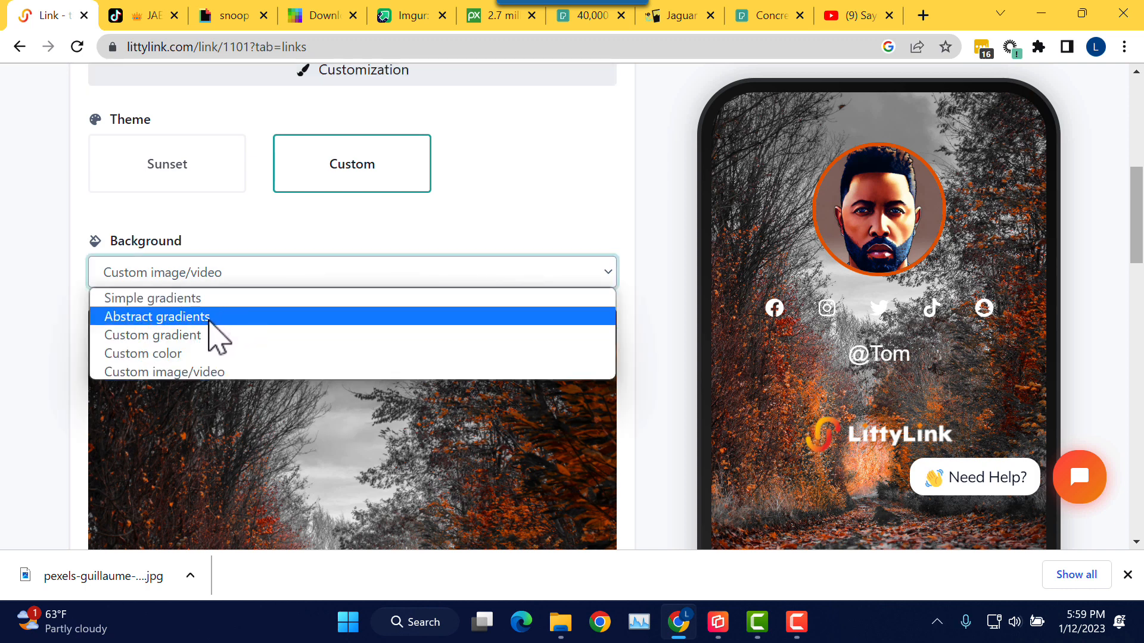
pyautogui.click(210, 301)
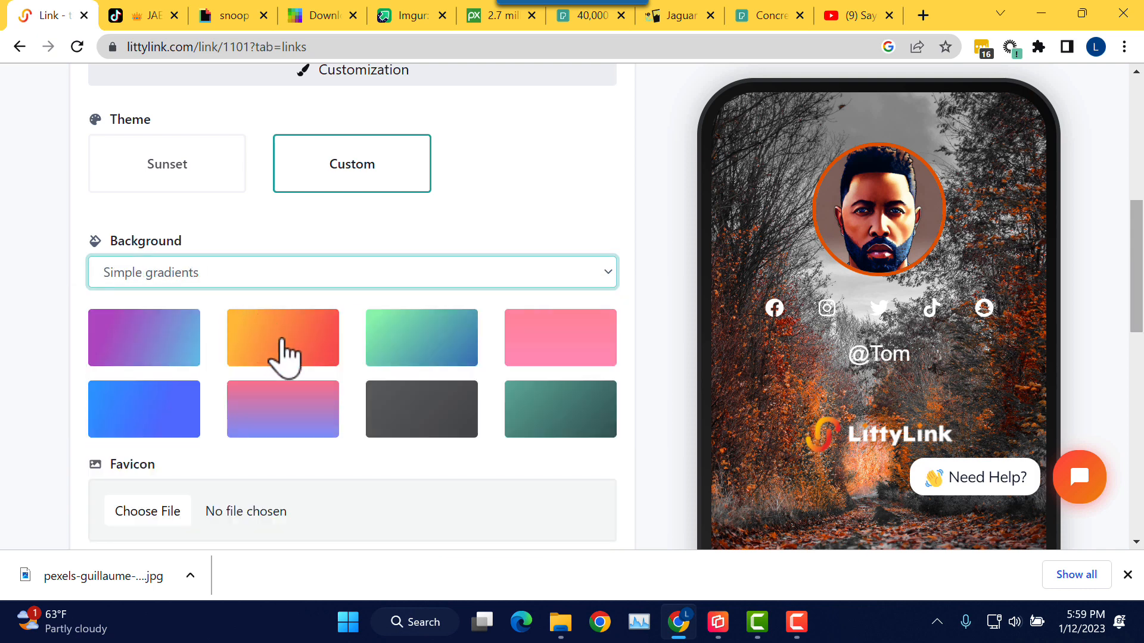
pyautogui.click(283, 340)
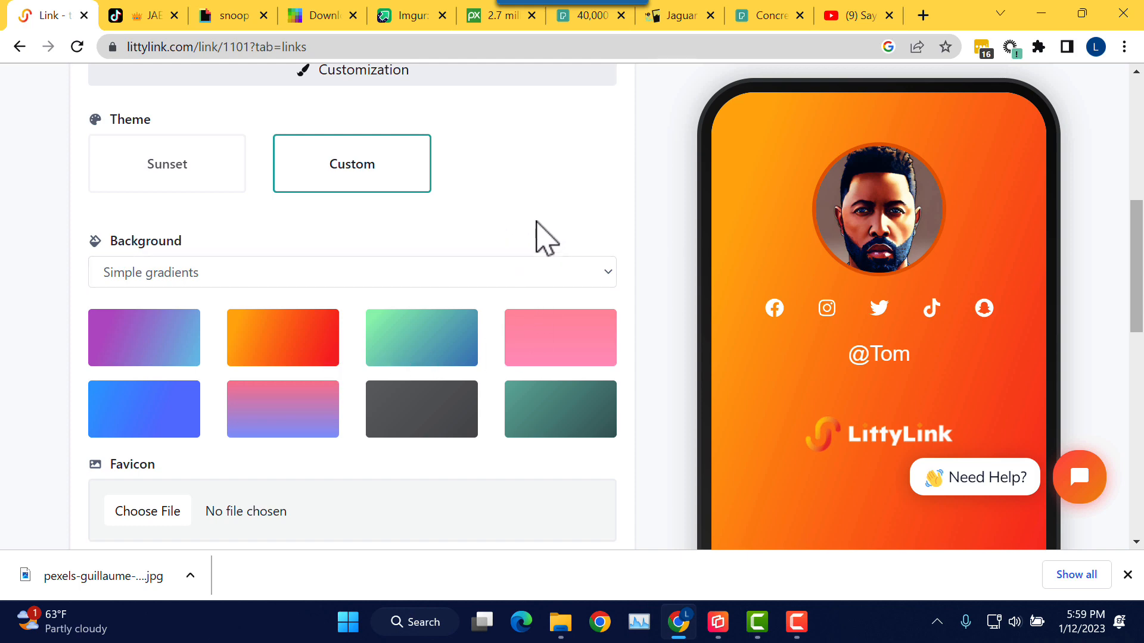
# Step: Save the new background and return to the Blocks list
pyautogui.scroll(-6, 518, 238)
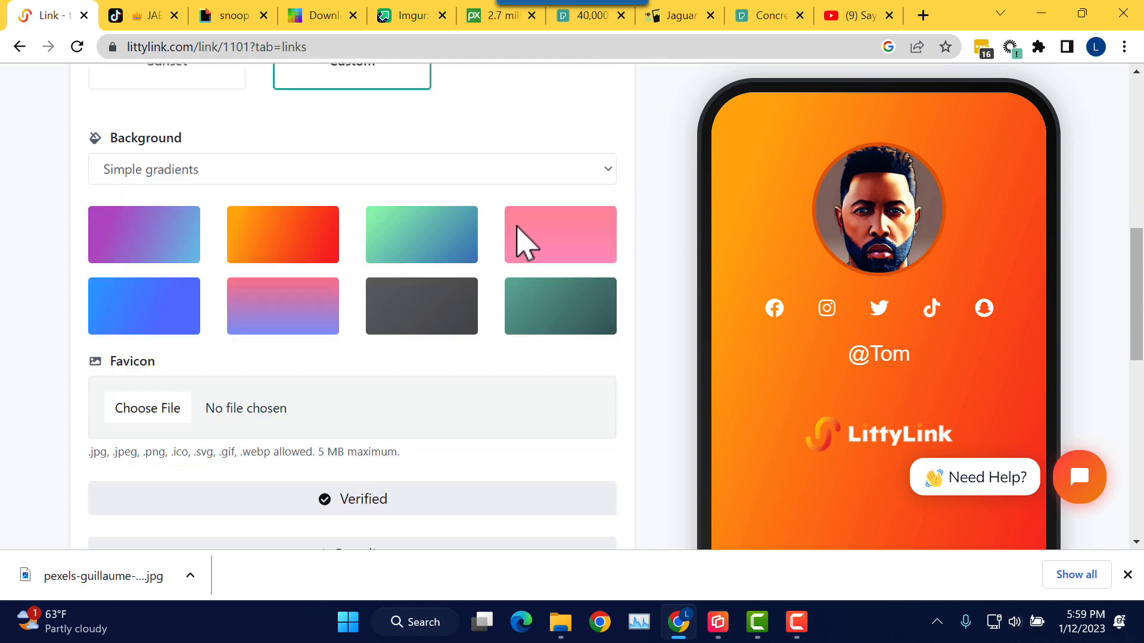
pyautogui.scroll(-3, 502, 238)
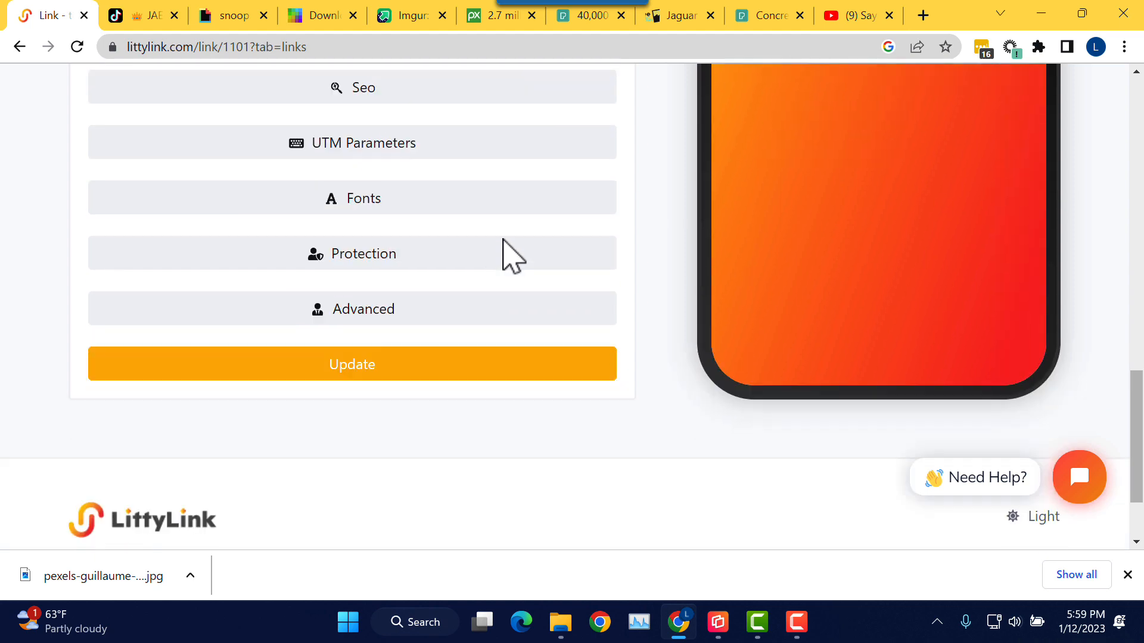
pyautogui.click(366, 369)
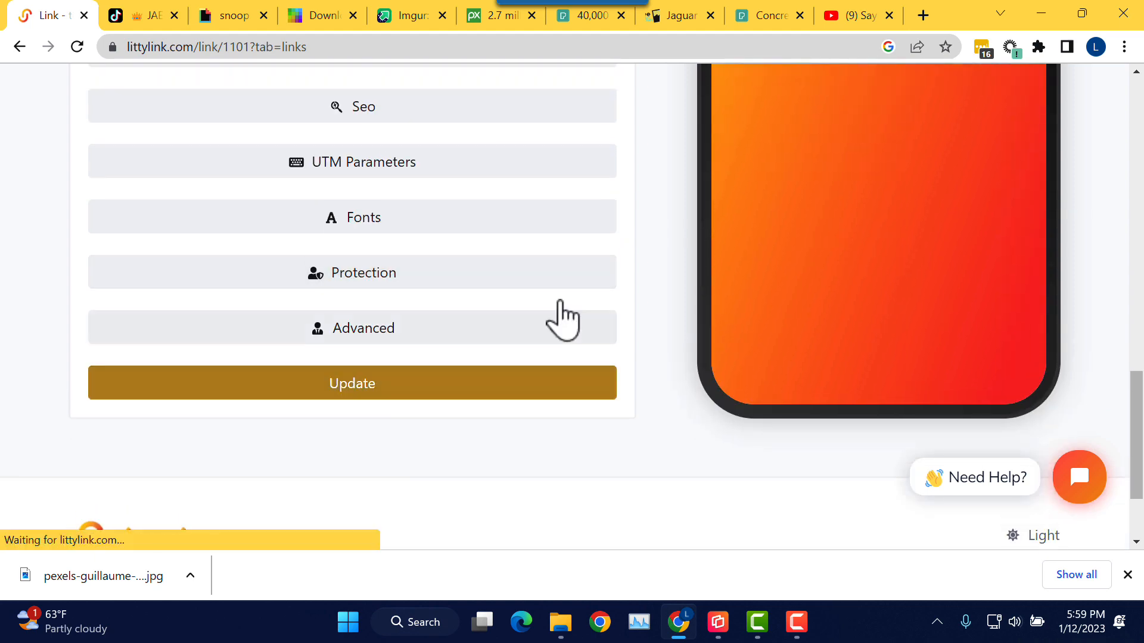
pyautogui.scroll(-3, 572, 310)
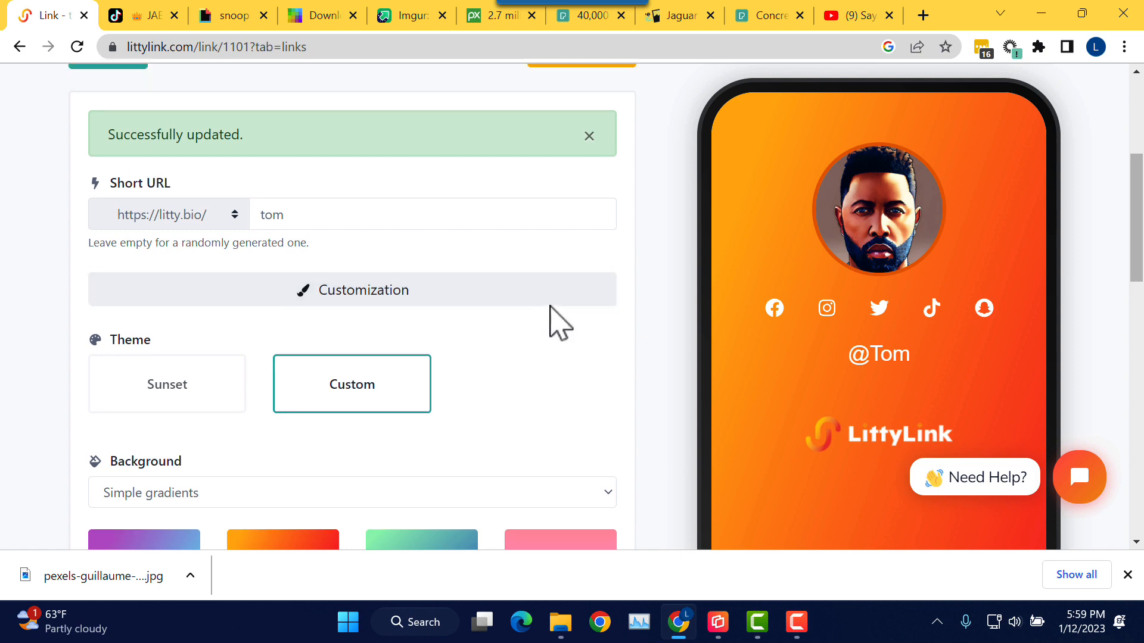
pyautogui.scroll(5, 549, 322)
pyautogui.scroll(-2, 553, 321)
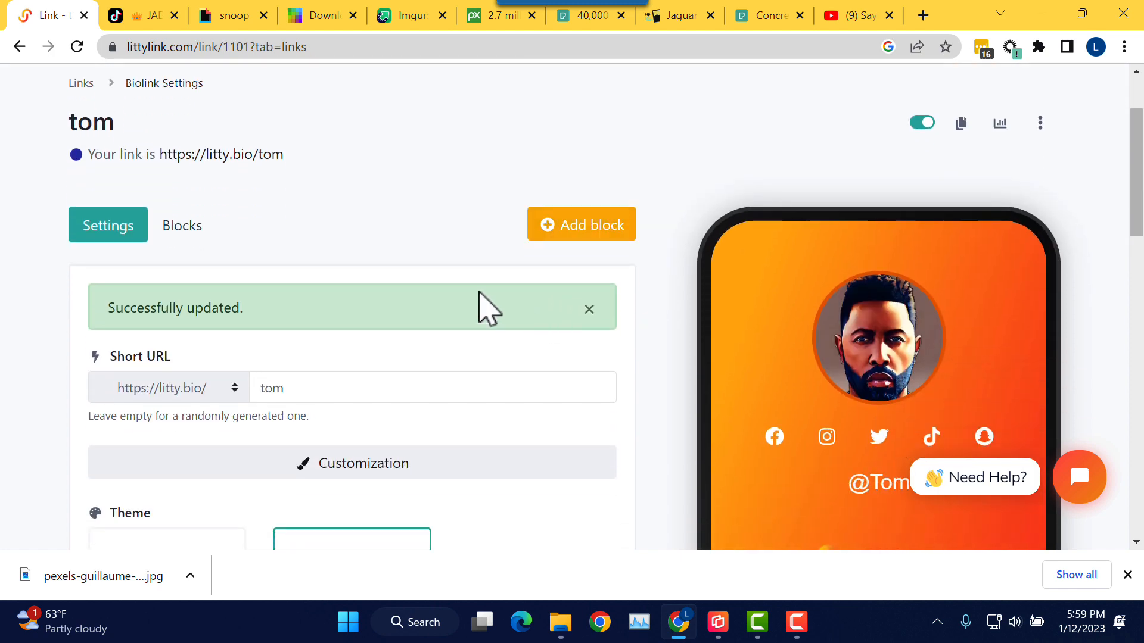
pyautogui.click(180, 237)
pyautogui.scroll(-2, 384, 249)
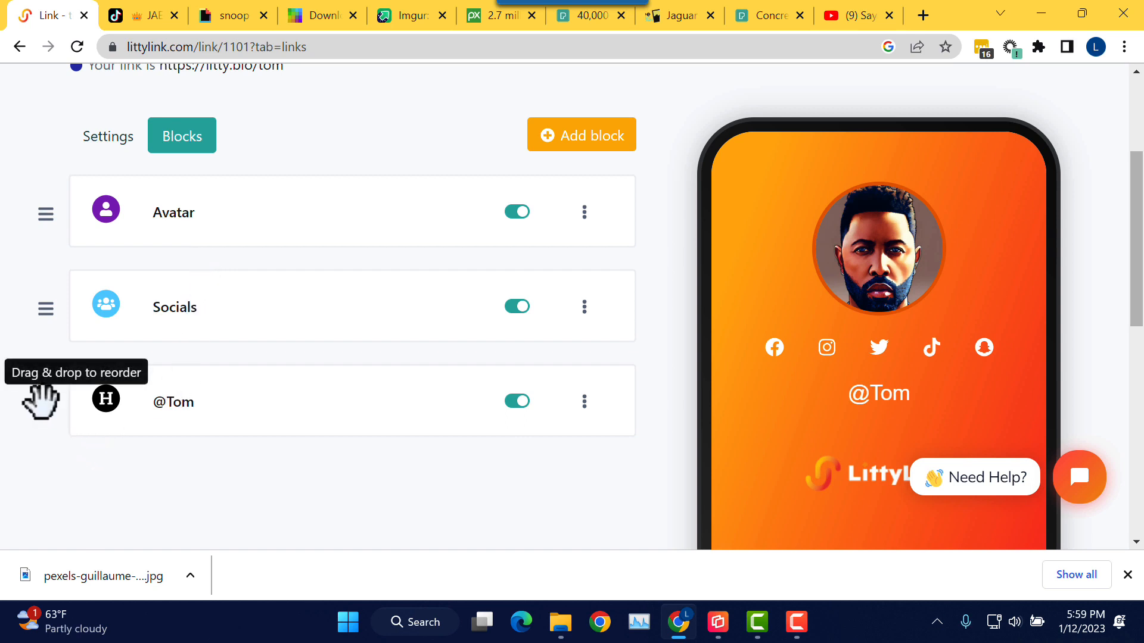
pyautogui.moveTo(42, 388); pyautogui.dragTo(45, 283)
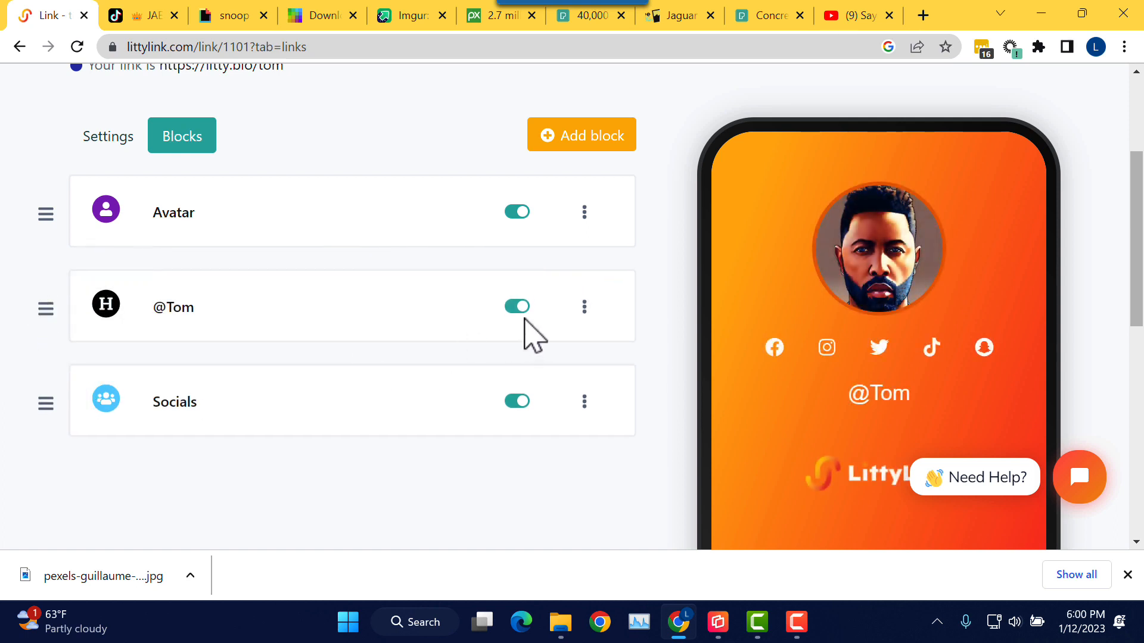
pyautogui.click(77, 47)
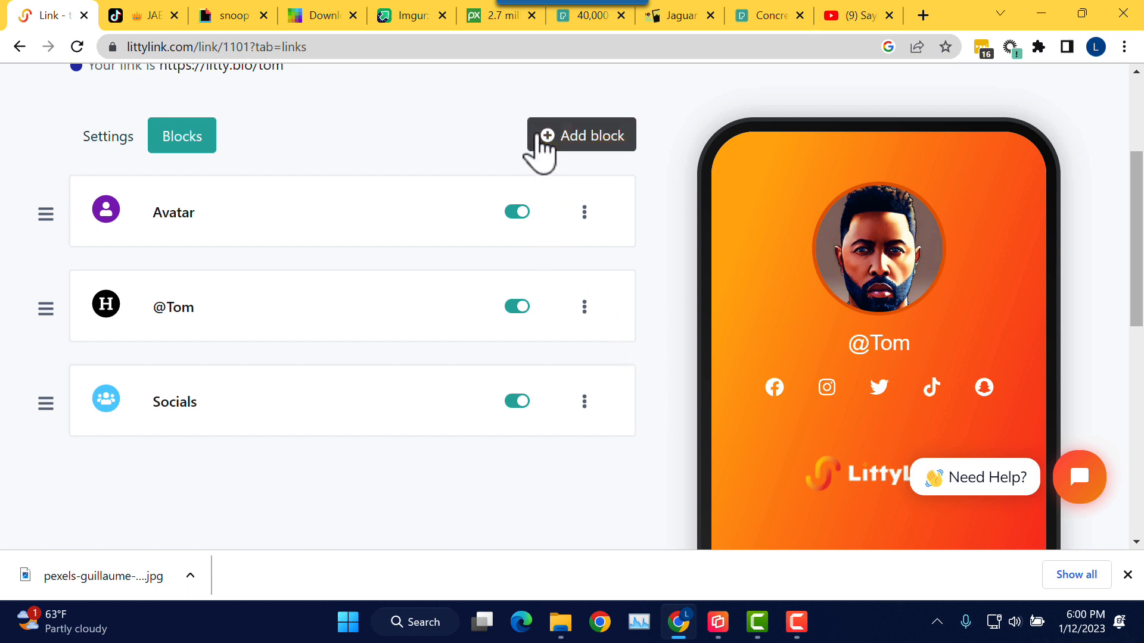
# Step: Add a Divider block with its top and bottom margin sliders pulled far left
pyautogui.click(605, 150)
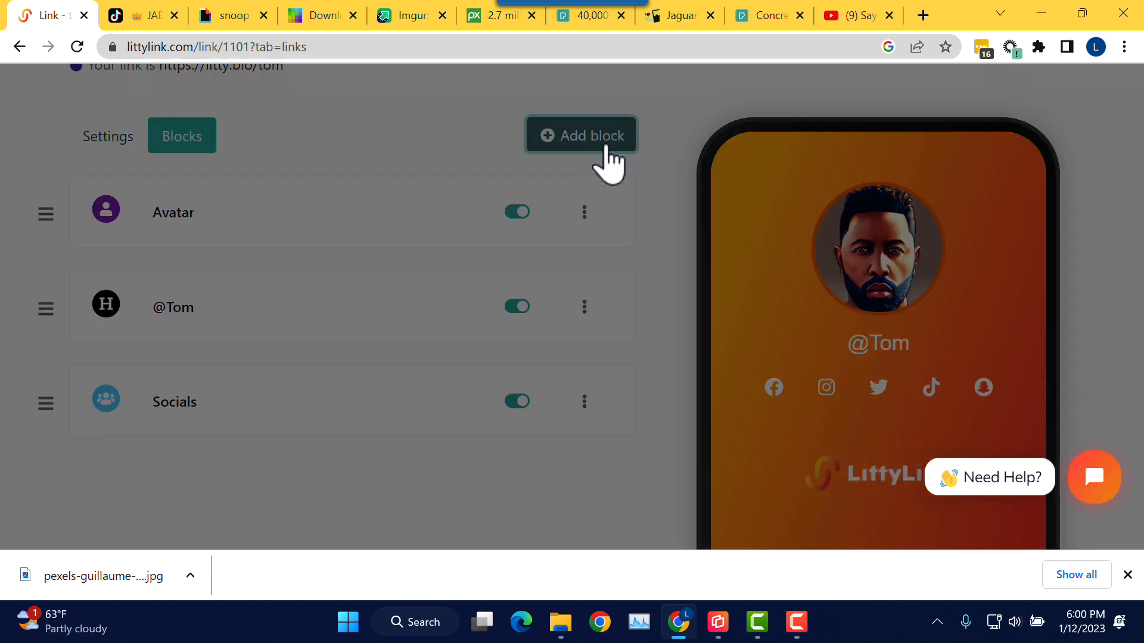
pyautogui.click(551, 179)
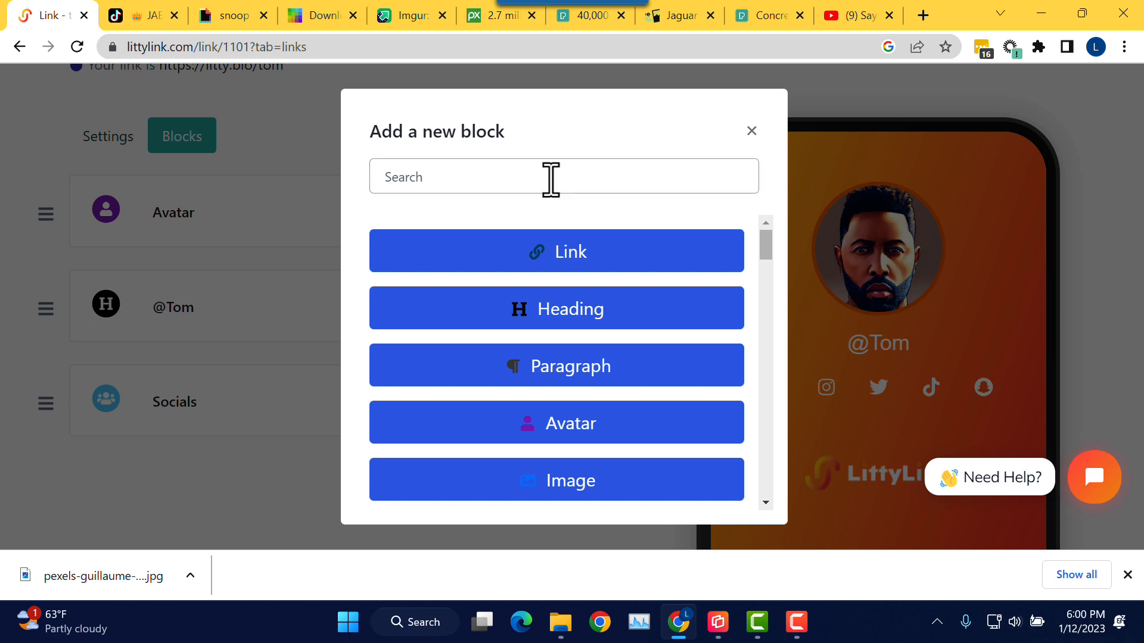
pyautogui.moveTo(766, 237); pyautogui.dragTo(762, 374)
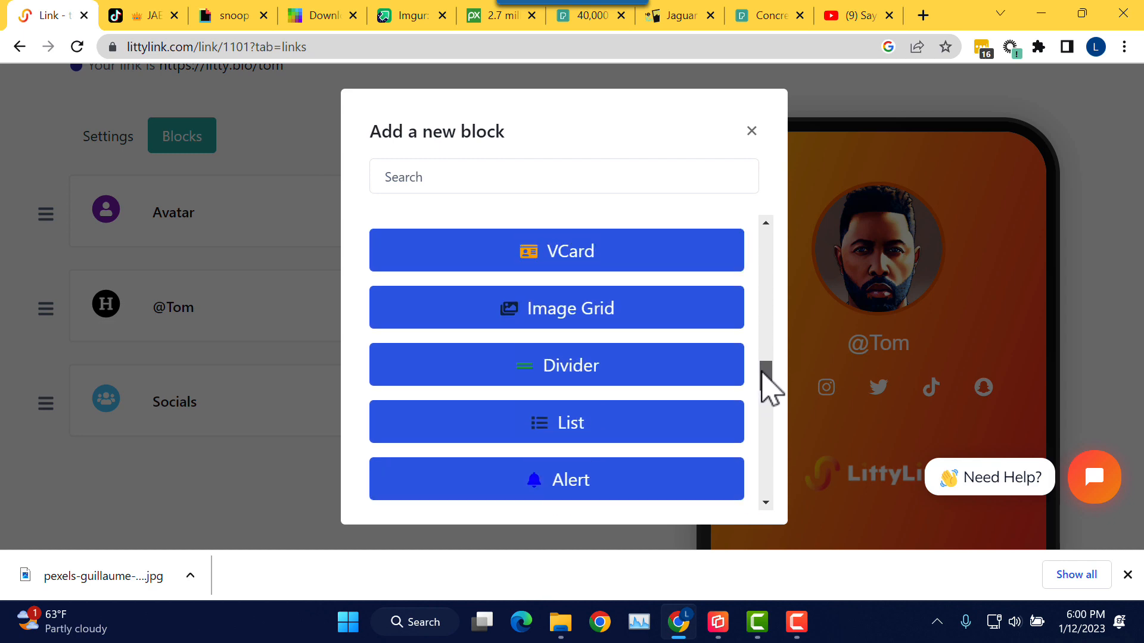
pyautogui.click(571, 376)
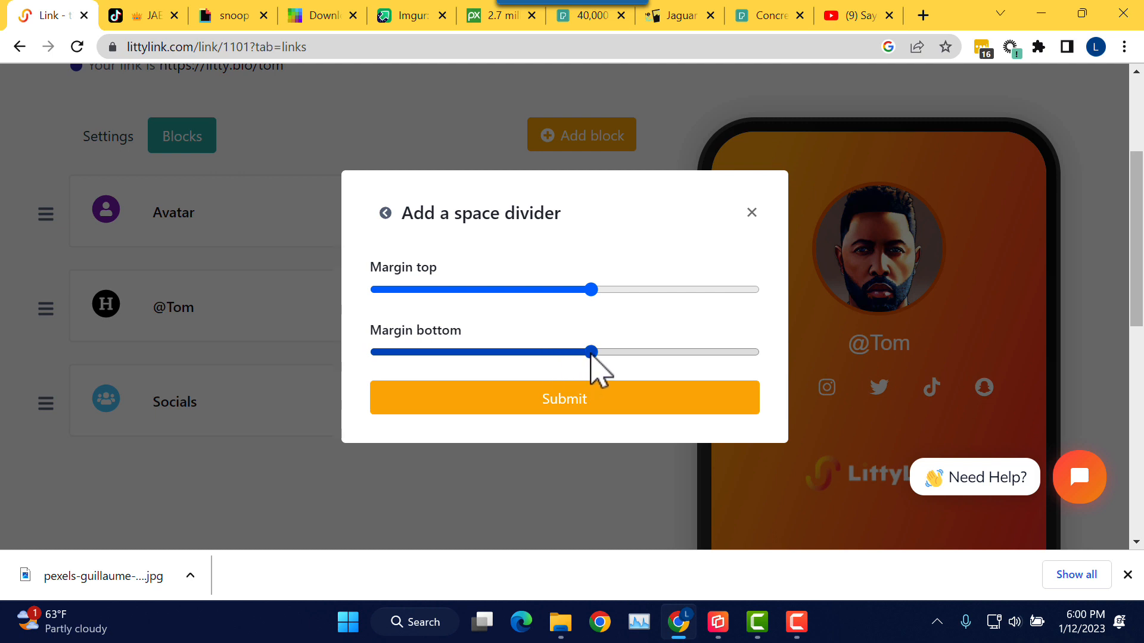
pyautogui.moveTo(592, 354); pyautogui.dragTo(447, 356)
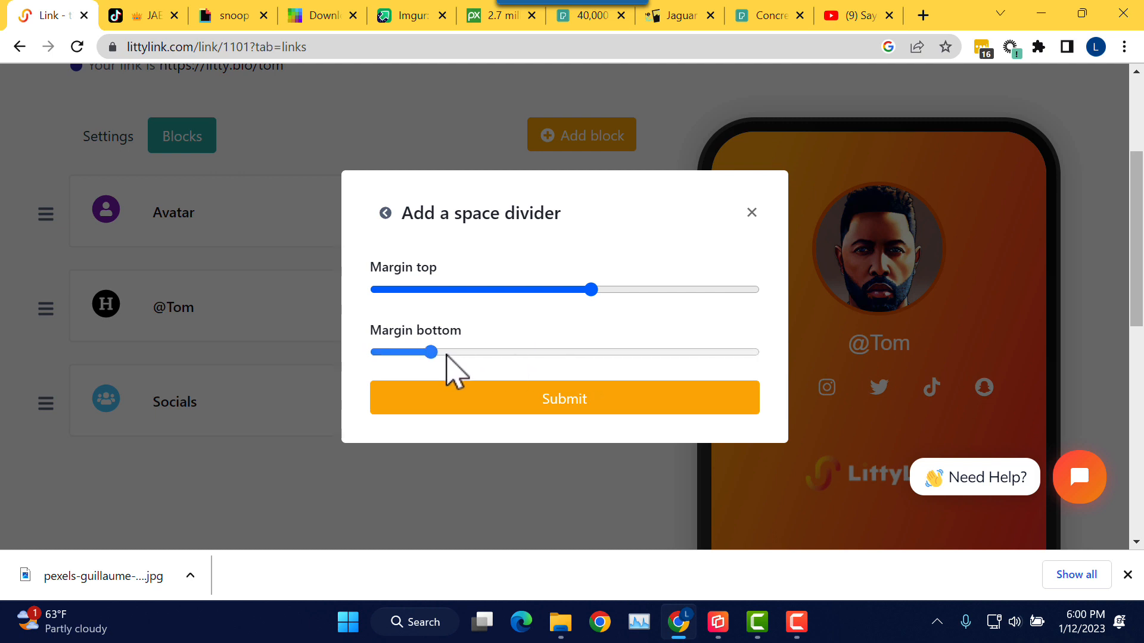
pyautogui.moveTo(589, 291); pyautogui.dragTo(417, 294)
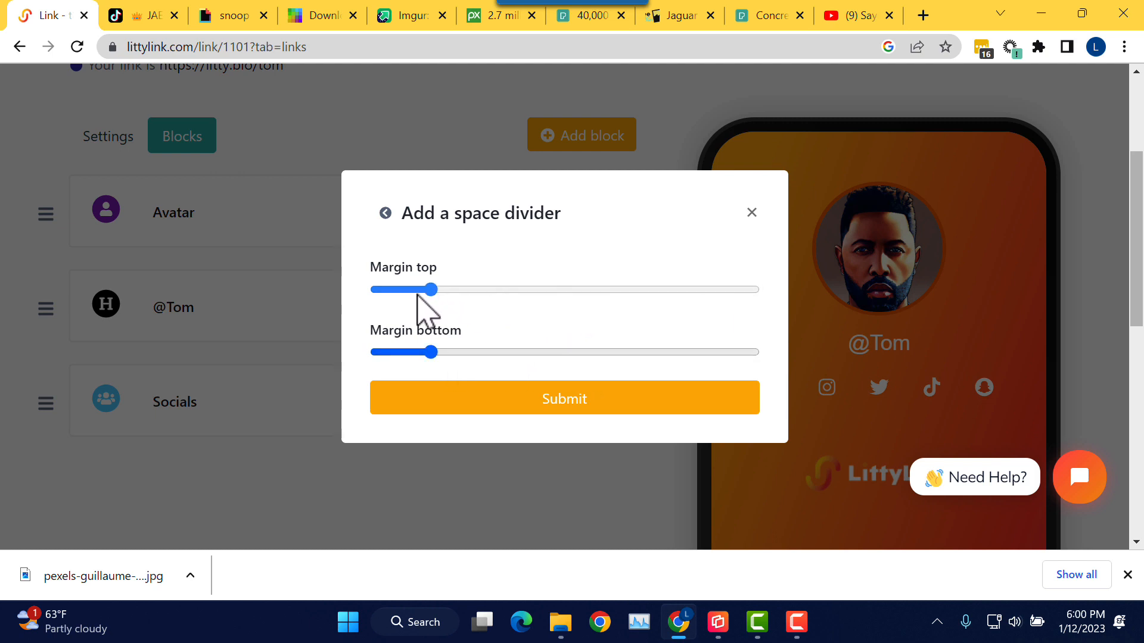
pyautogui.click(553, 410)
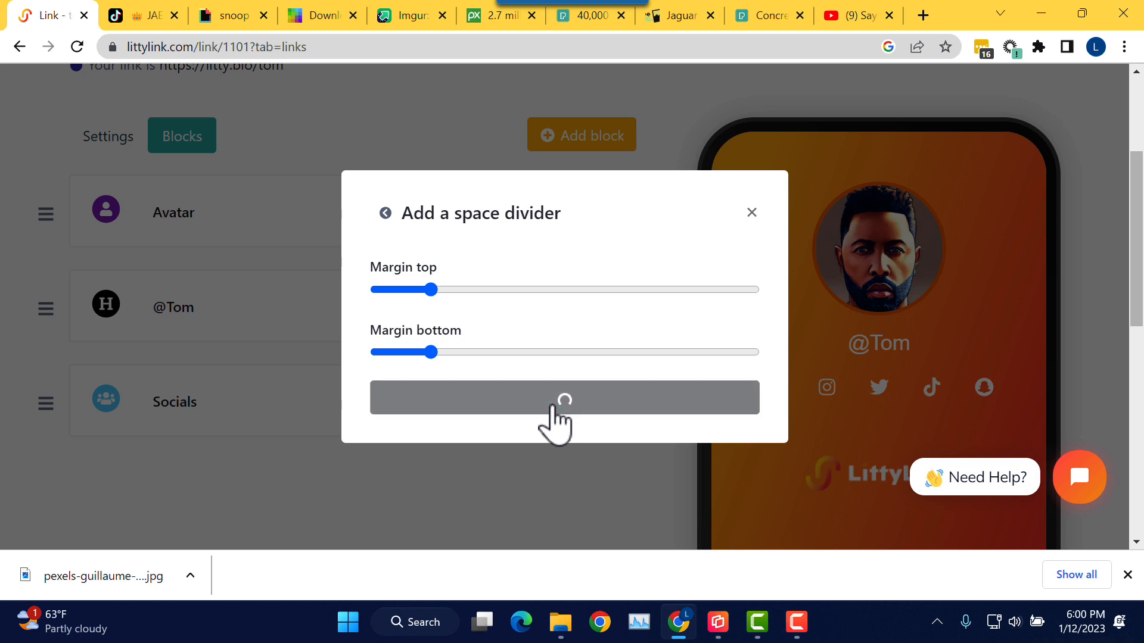
pyautogui.scroll(-5, 501, 280)
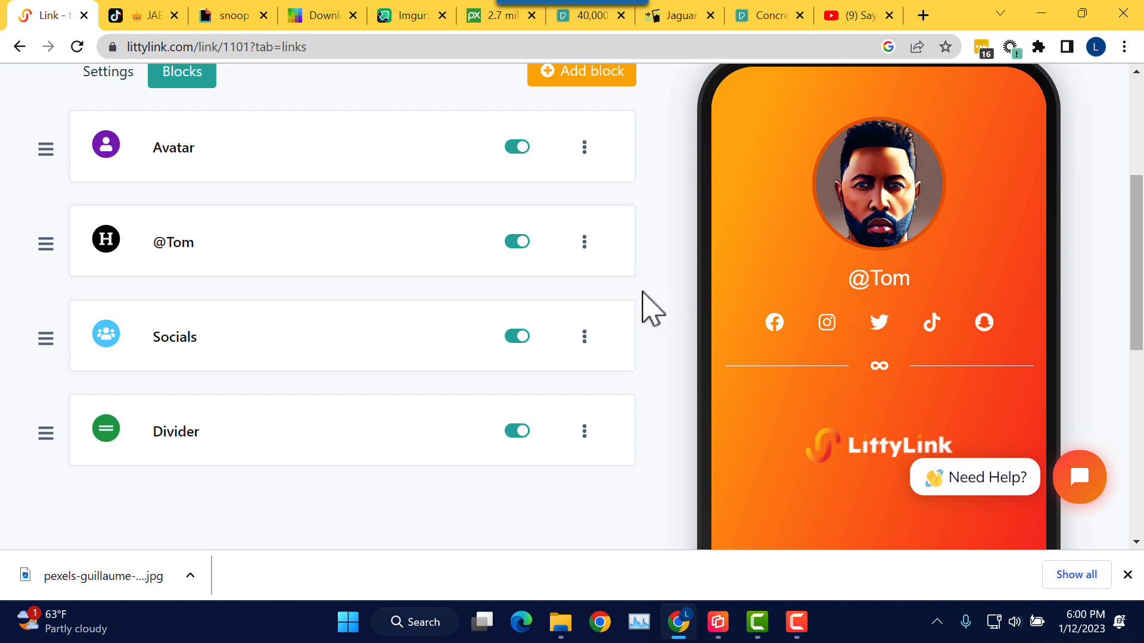
pyautogui.scroll(1, 651, 308)
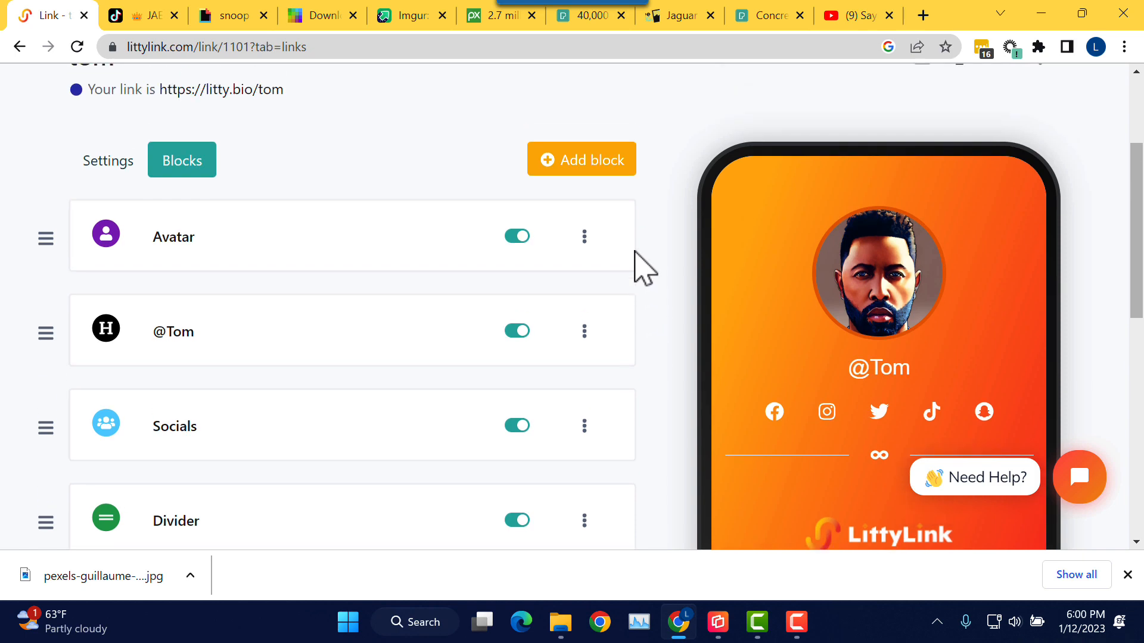
pyautogui.click(595, 173)
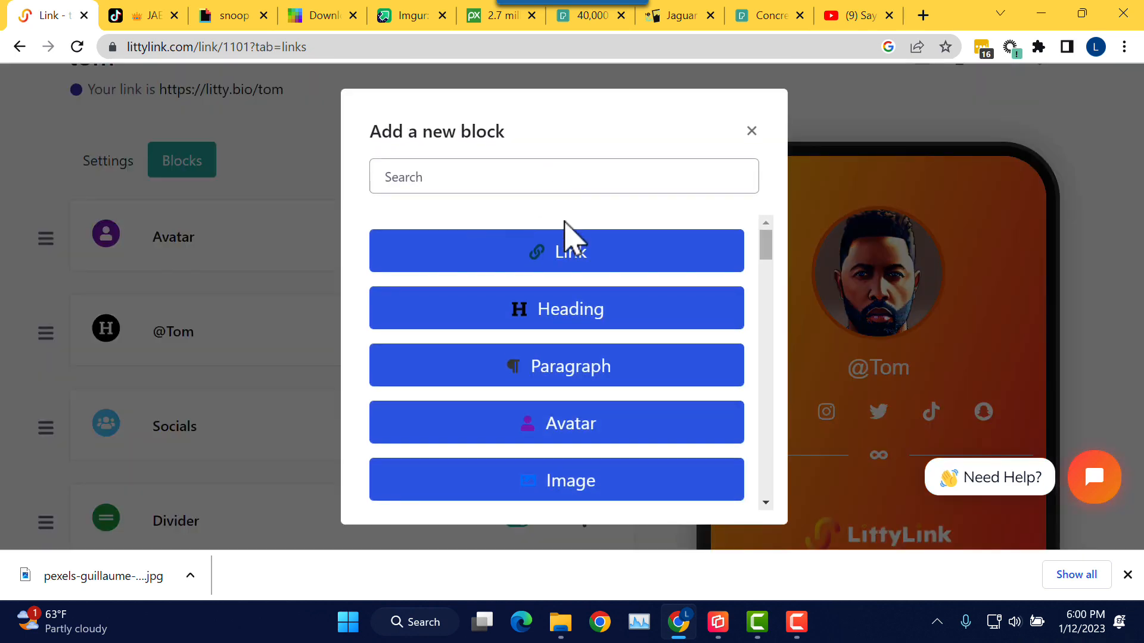
pyautogui.click(615, 260)
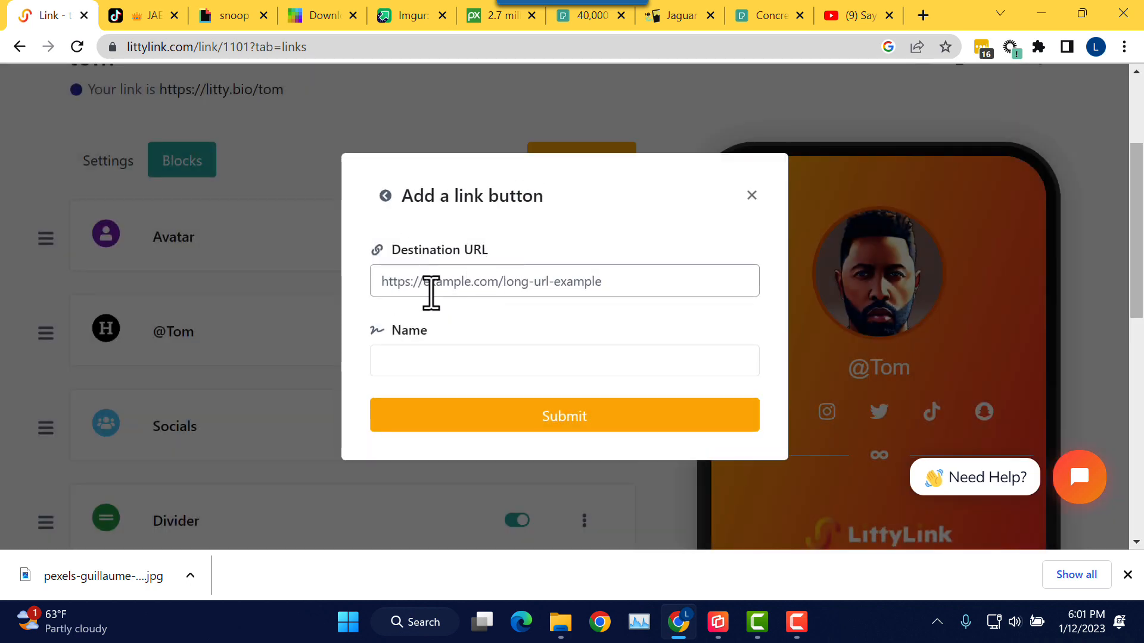
pyautogui.click(443, 286)
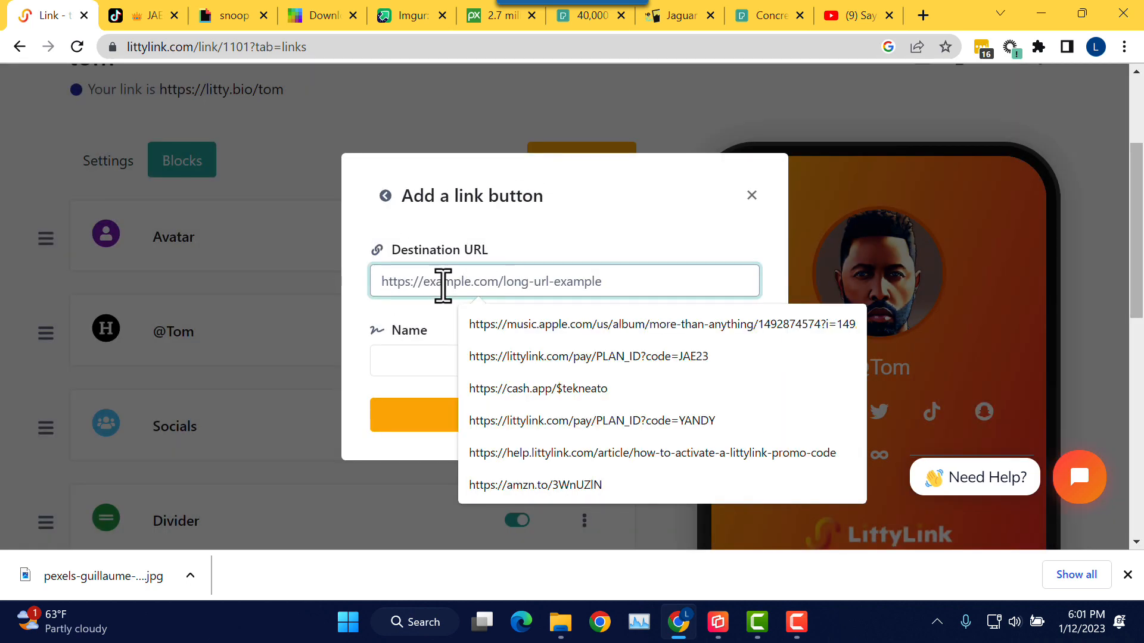
pyautogui.write('http')
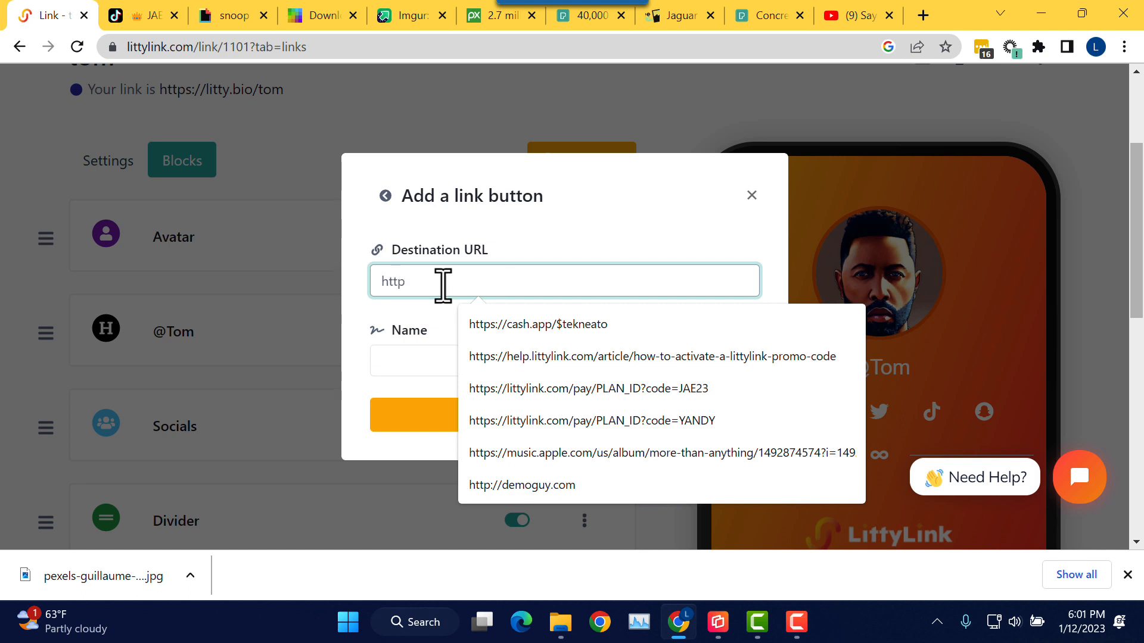
pyautogui.write('s://g')
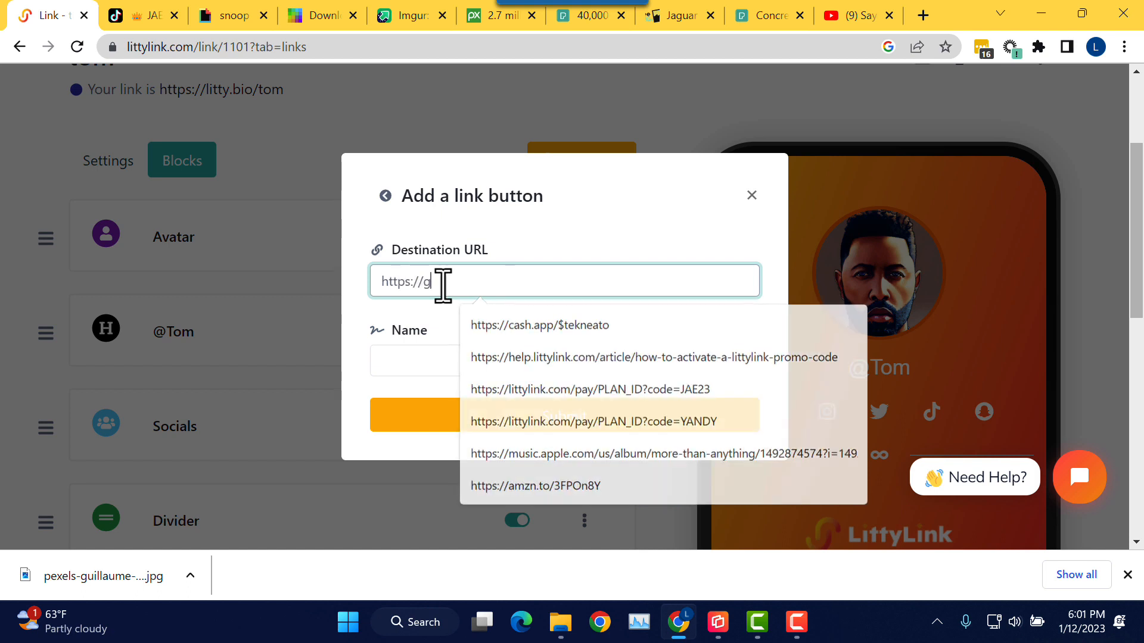
pyautogui.write('oogle.com')
pyautogui.press('Tab')
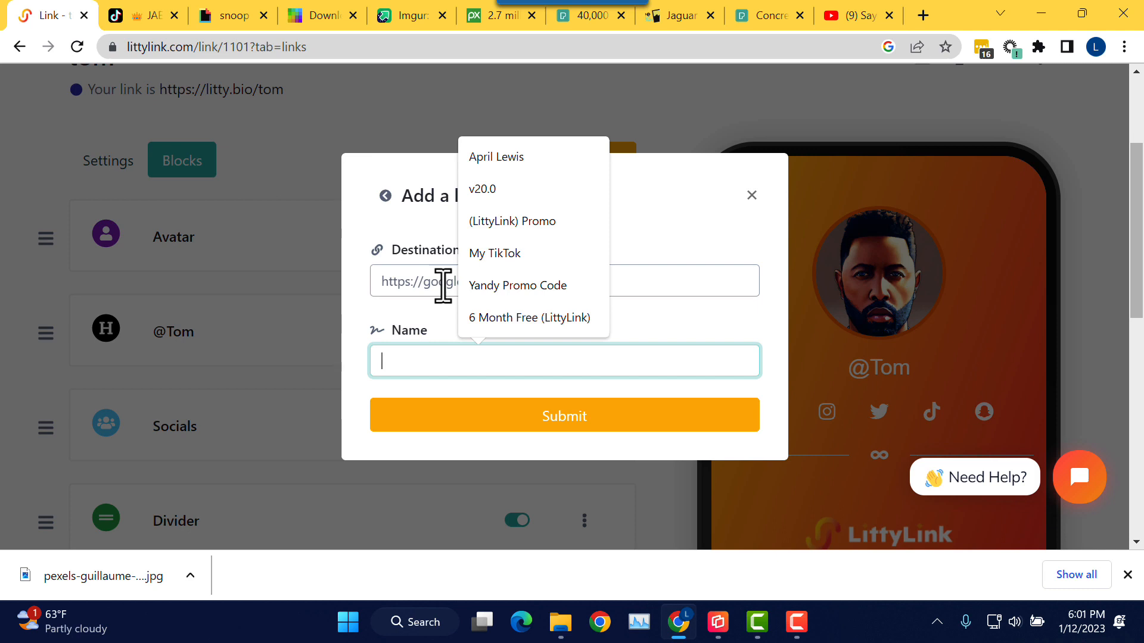
pyautogui.write('My Google Link')
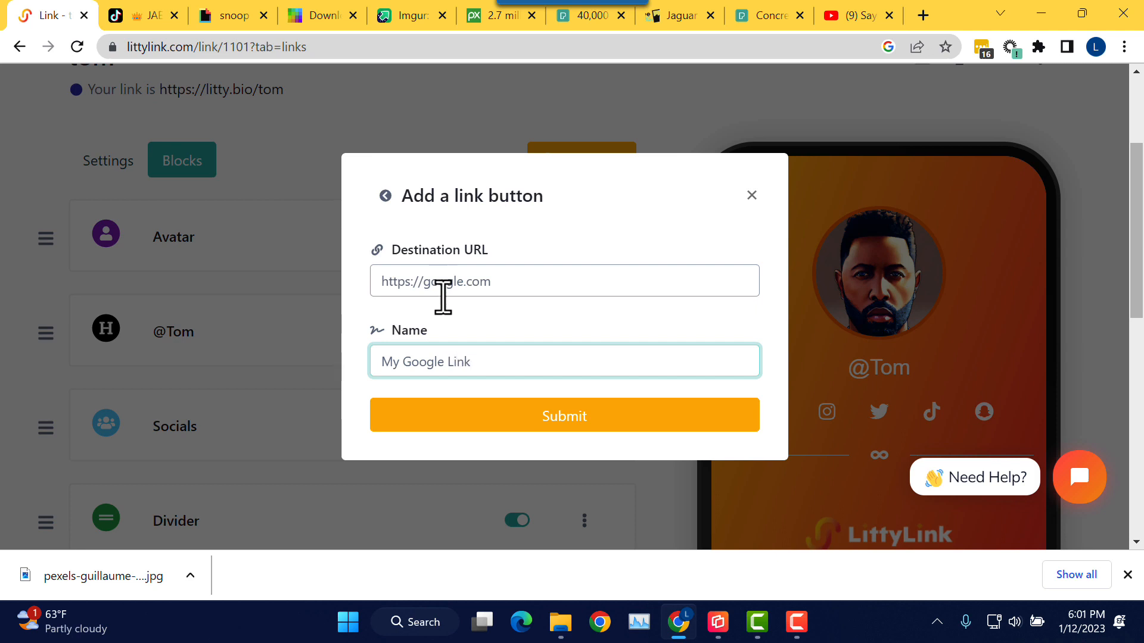
pyautogui.click(578, 425)
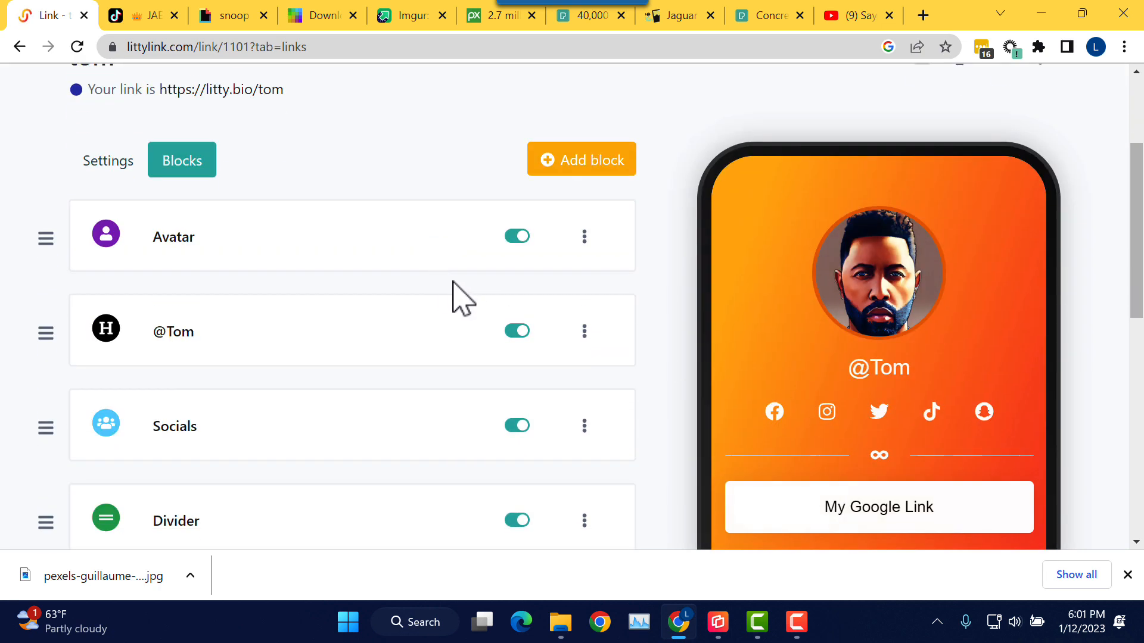
pyautogui.scroll(-2, 471, 320)
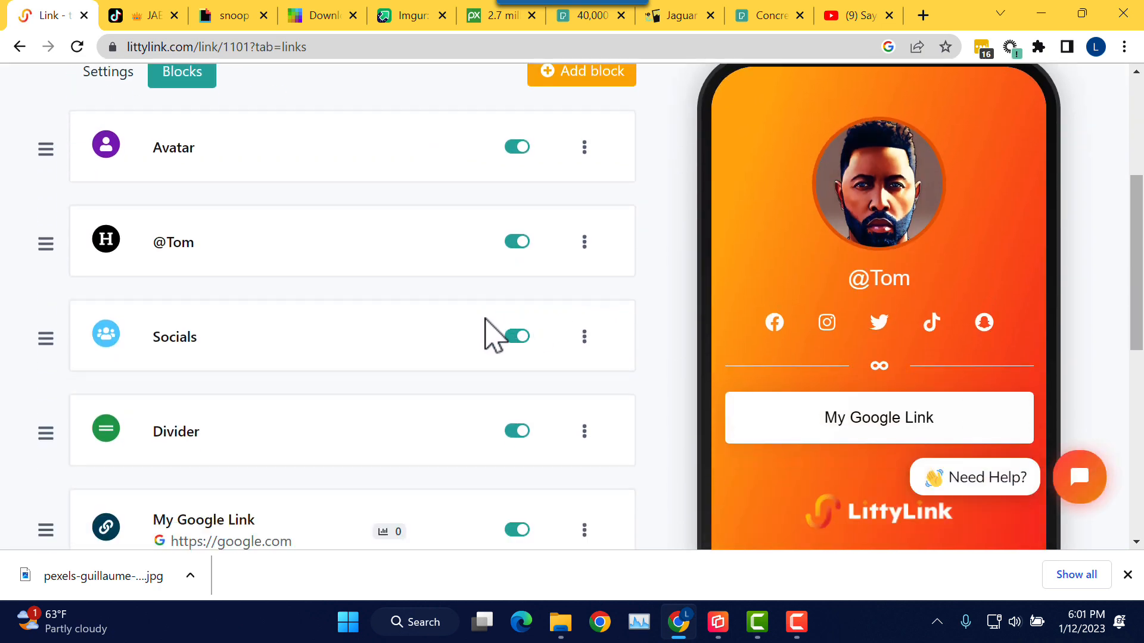
pyautogui.scroll(-2, 490, 332)
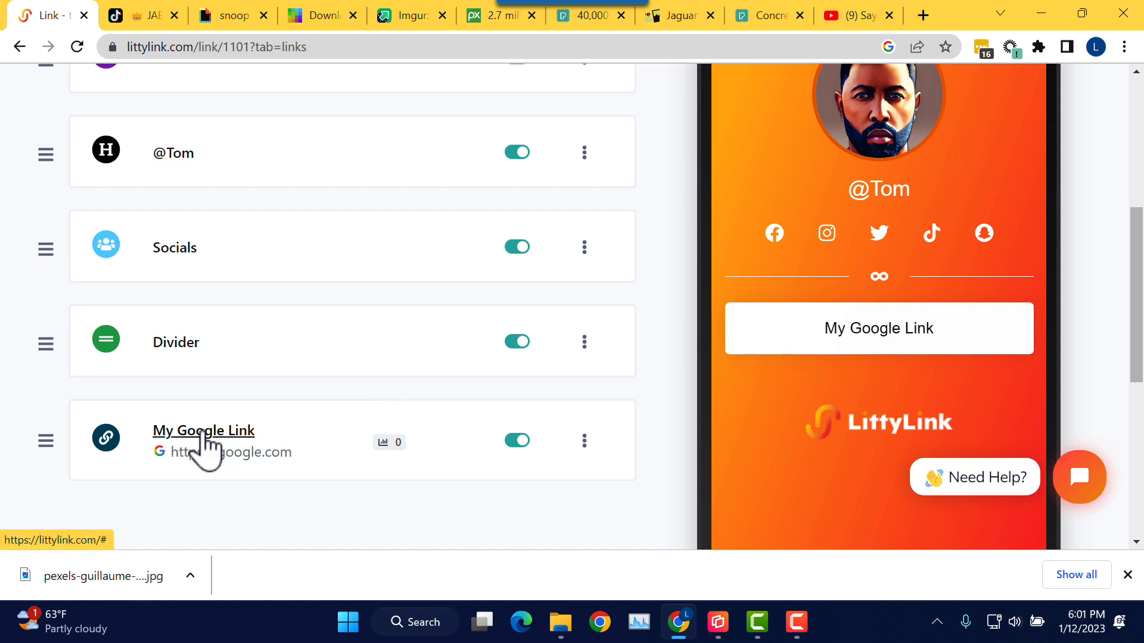
# Step: Expand the My Google Link block and set its text colour to white #FFFFFF
pyautogui.click(224, 441)
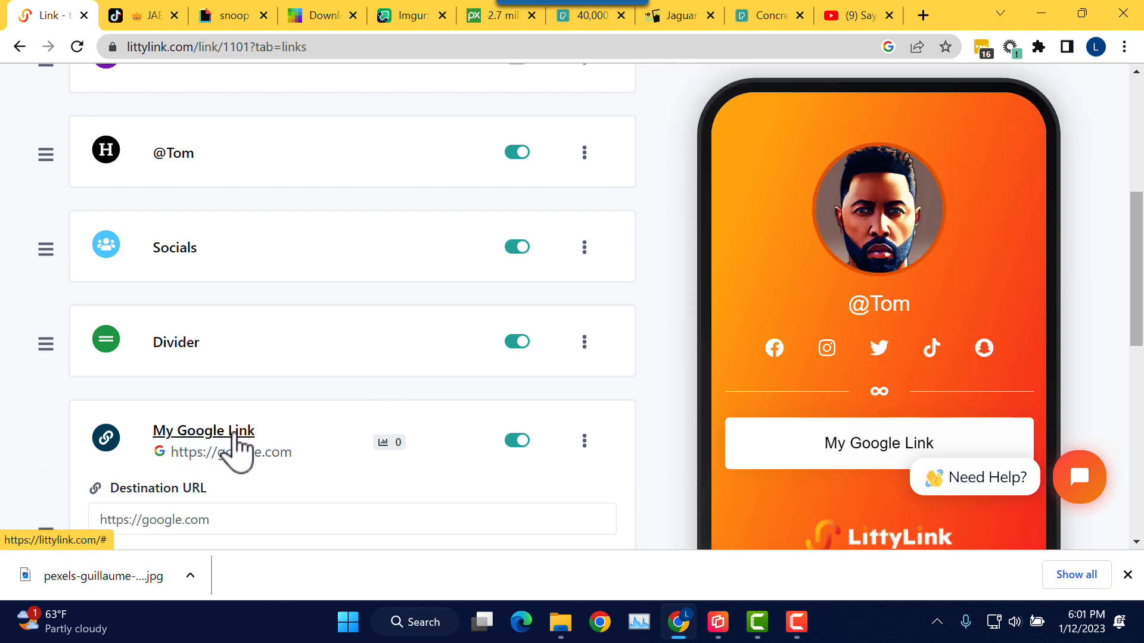
pyautogui.scroll(-3, 309, 427)
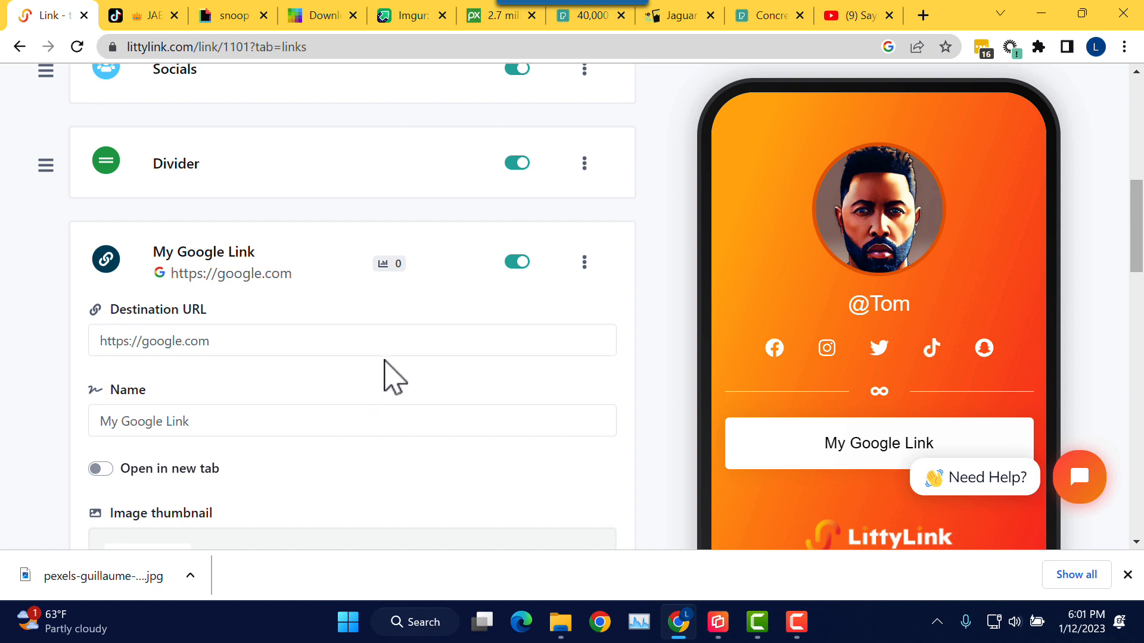
pyautogui.scroll(-2, 392, 376)
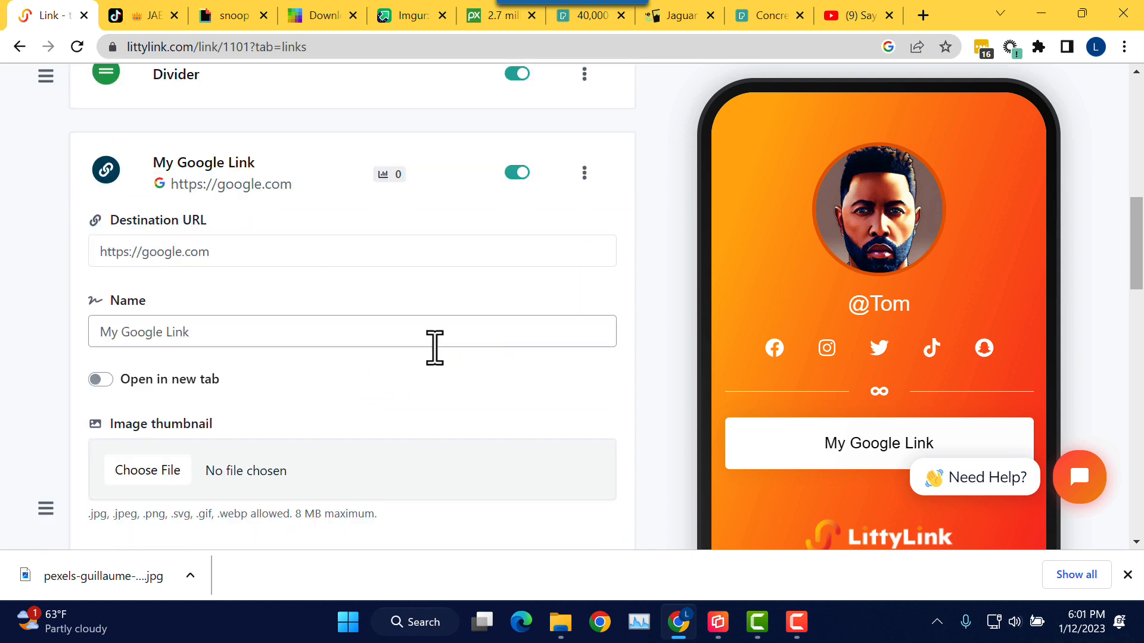
pyautogui.scroll(-2, 435, 349)
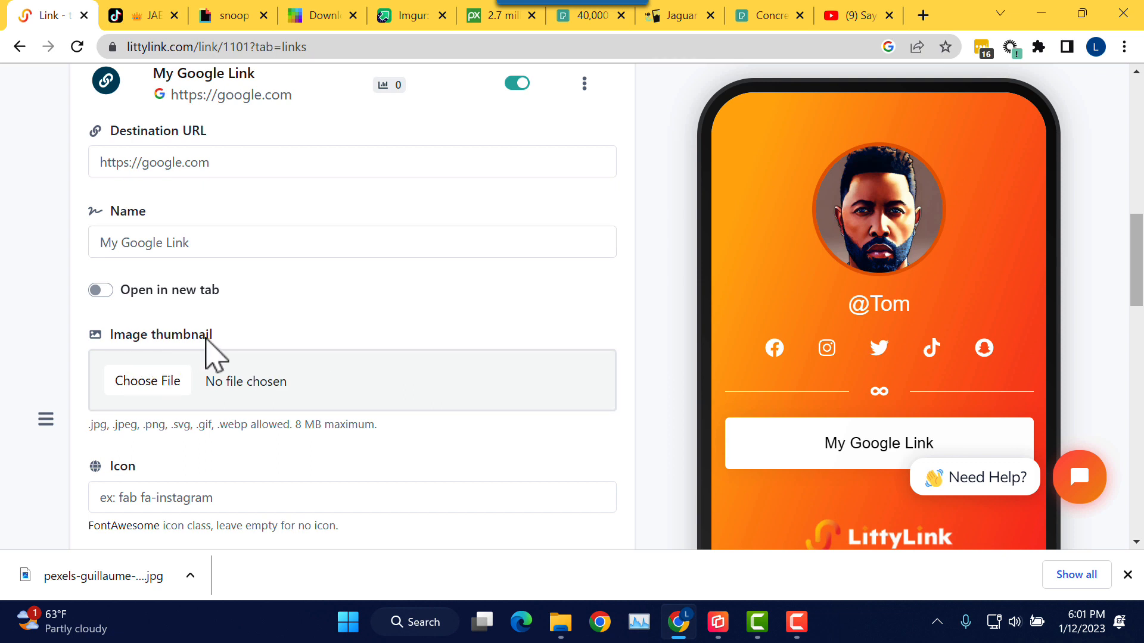
pyautogui.scroll(1, 215, 345)
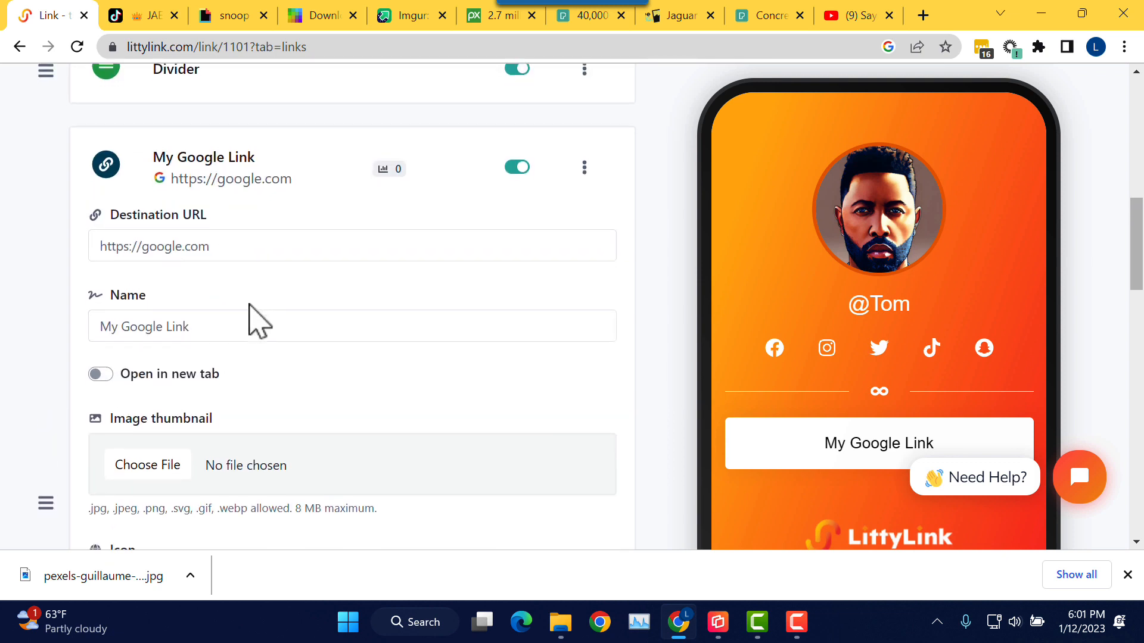
pyautogui.scroll(-5, 249, 305)
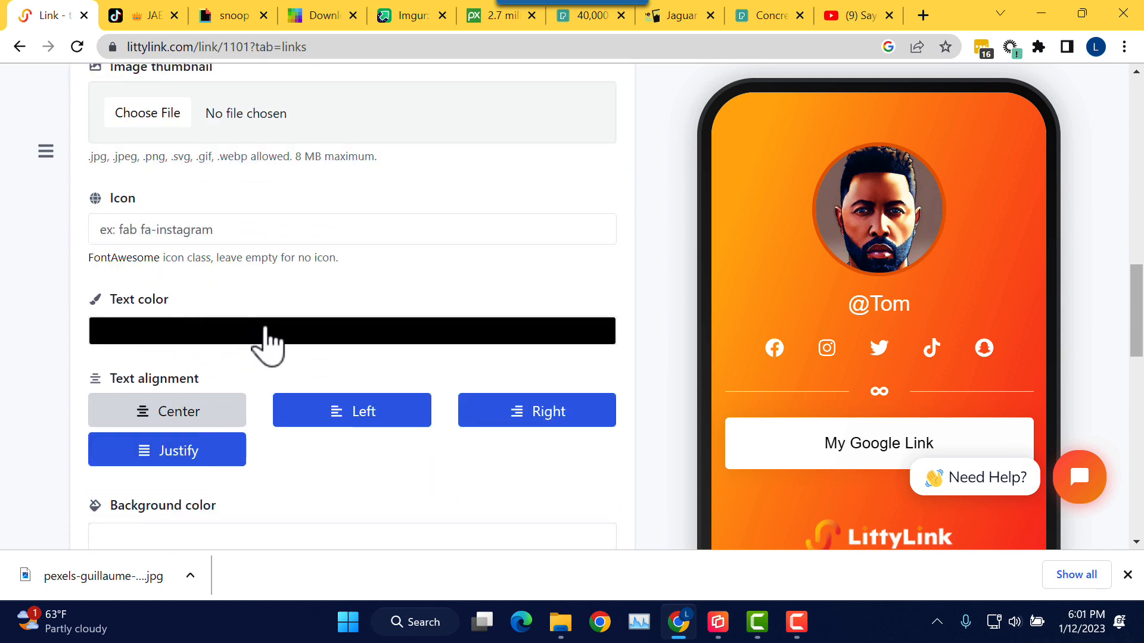
pyautogui.scroll(-3, 268, 343)
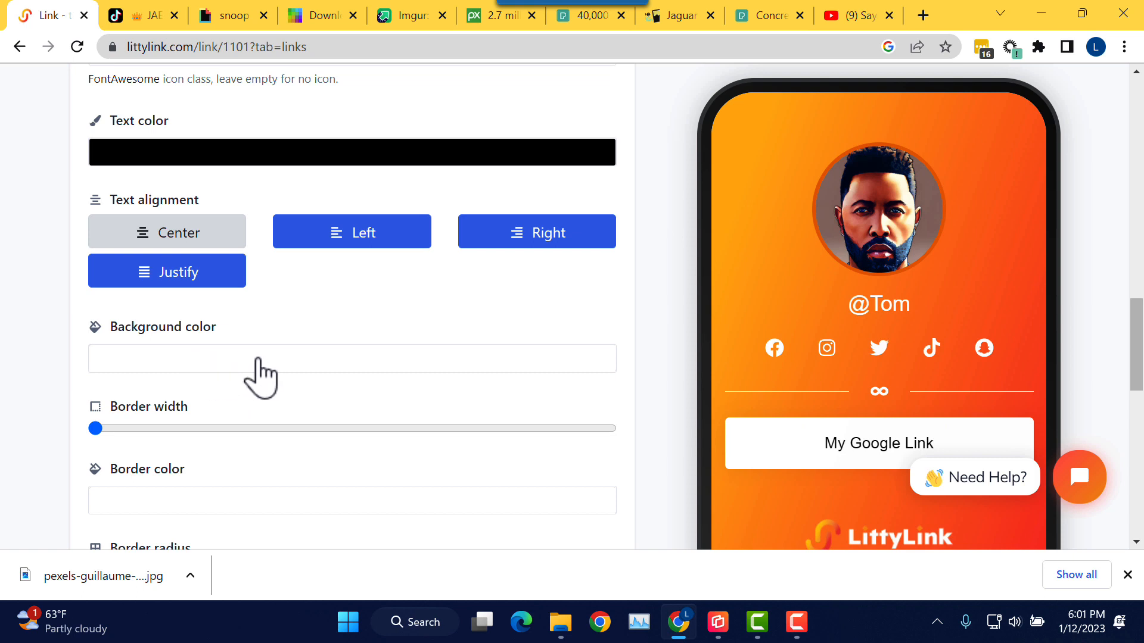
pyautogui.click(227, 157)
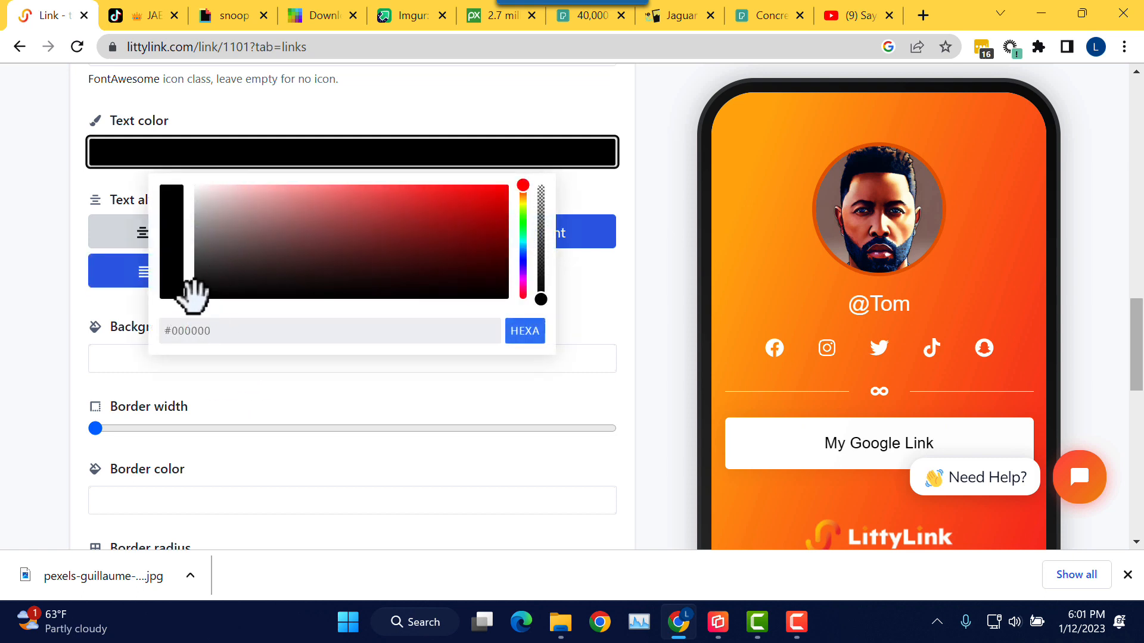
pyautogui.moveTo(192, 295); pyautogui.dragTo(184, 142)
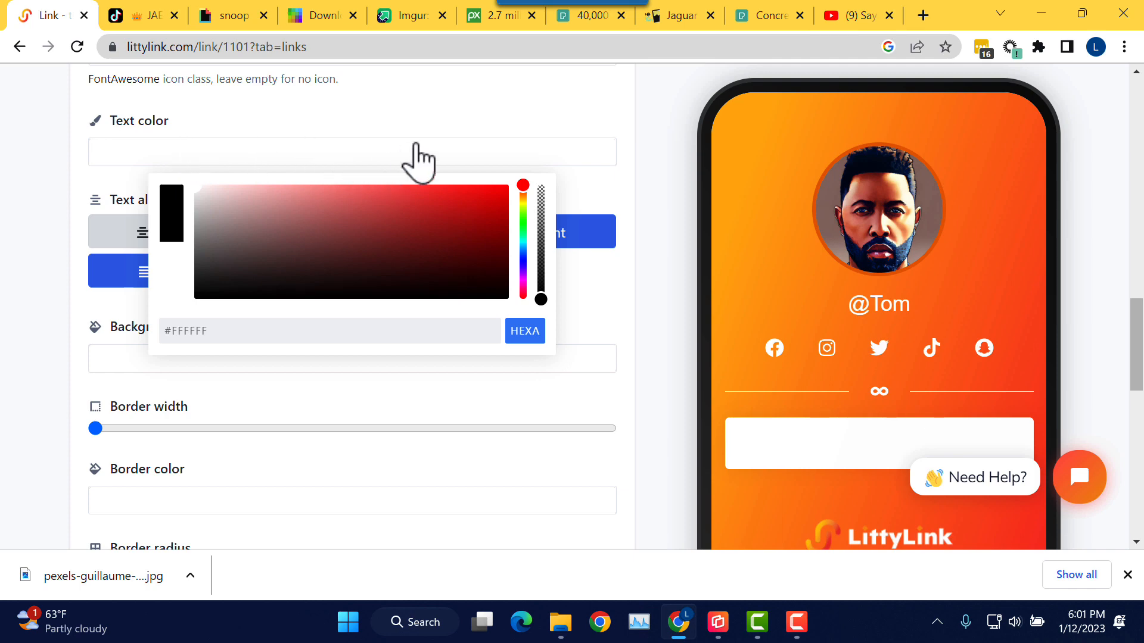
pyautogui.click(475, 119)
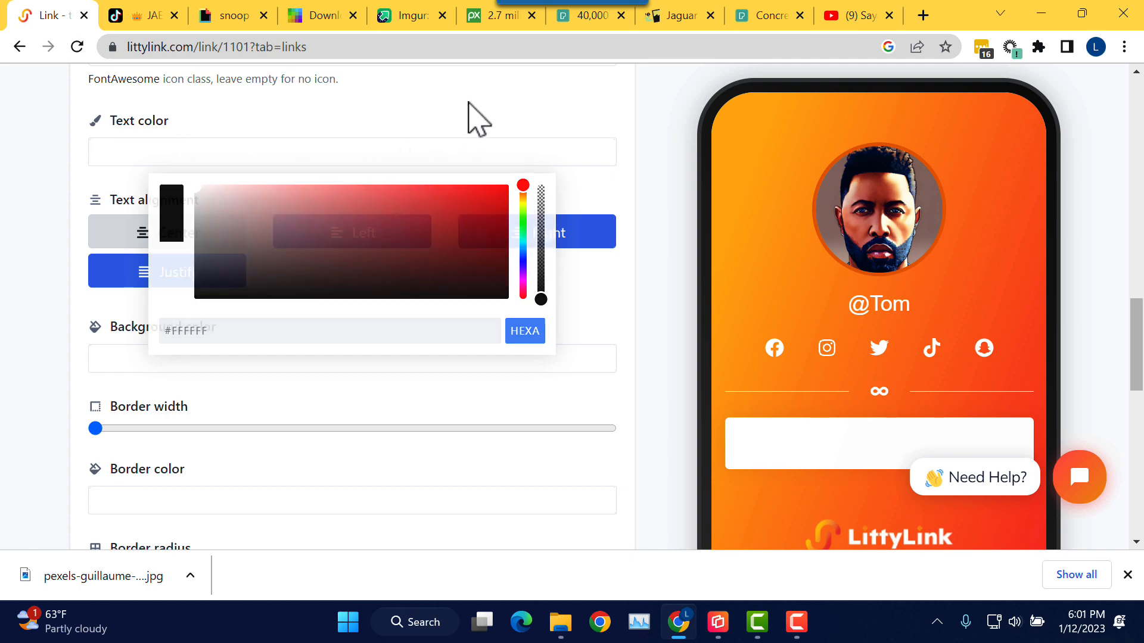
# Step: Set the button's background colour to blue #2659DE
pyautogui.click(158, 368)
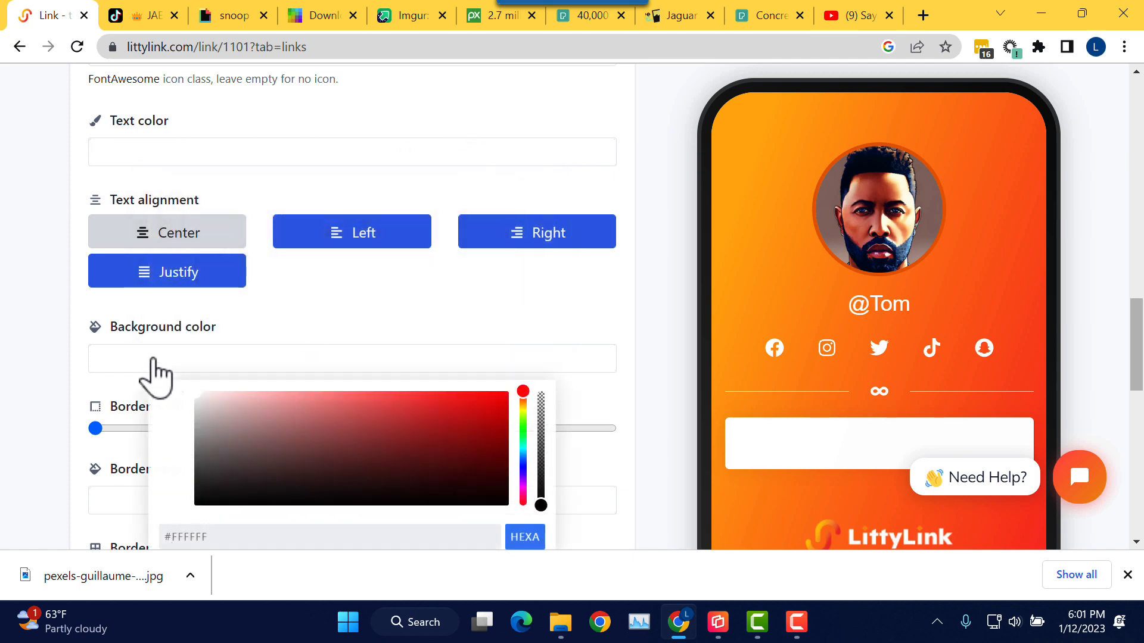
pyautogui.click(522, 460)
pyautogui.click(455, 407)
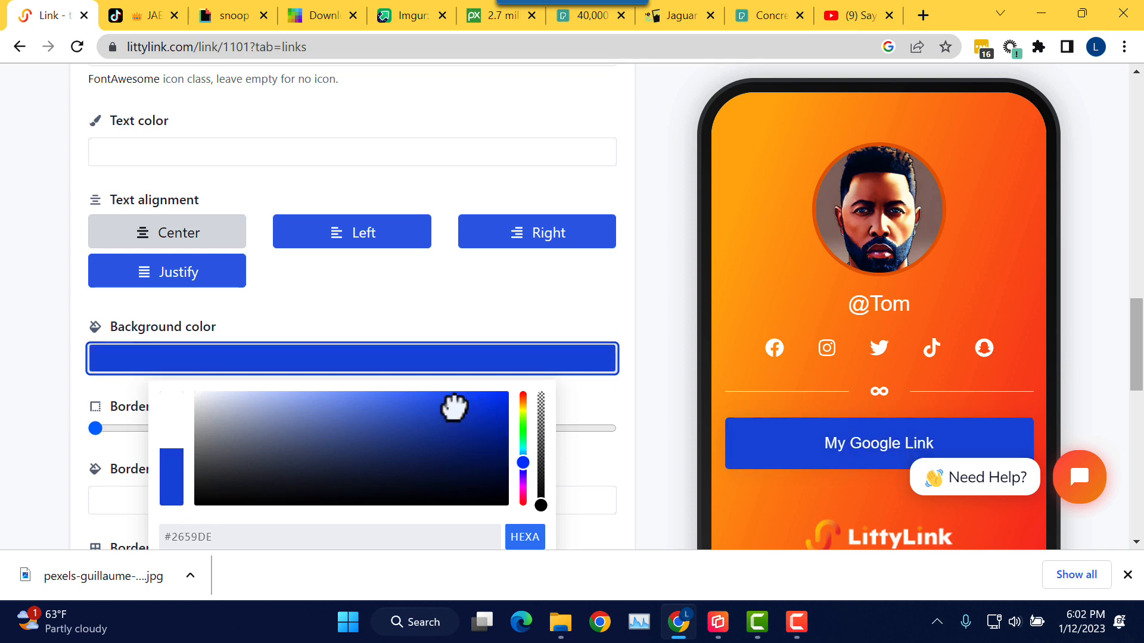
pyautogui.click(519, 290)
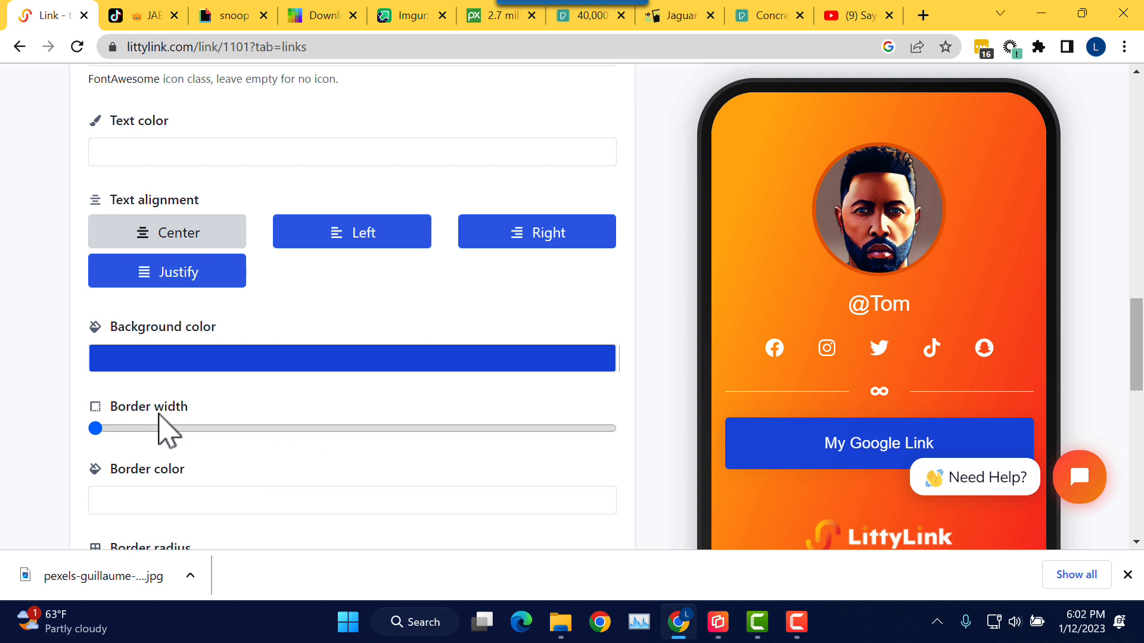
# Step: Widen the My Google Link button's border to about 60% and set its style to Inset
pyautogui.scroll(-1, 255, 460)
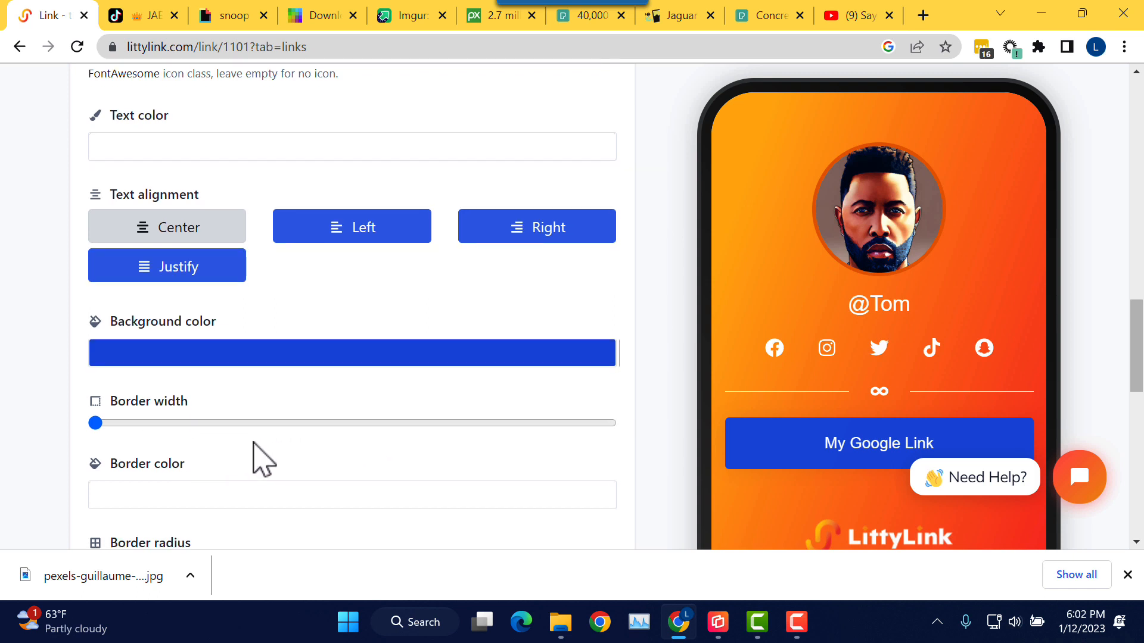
pyautogui.click(199, 419)
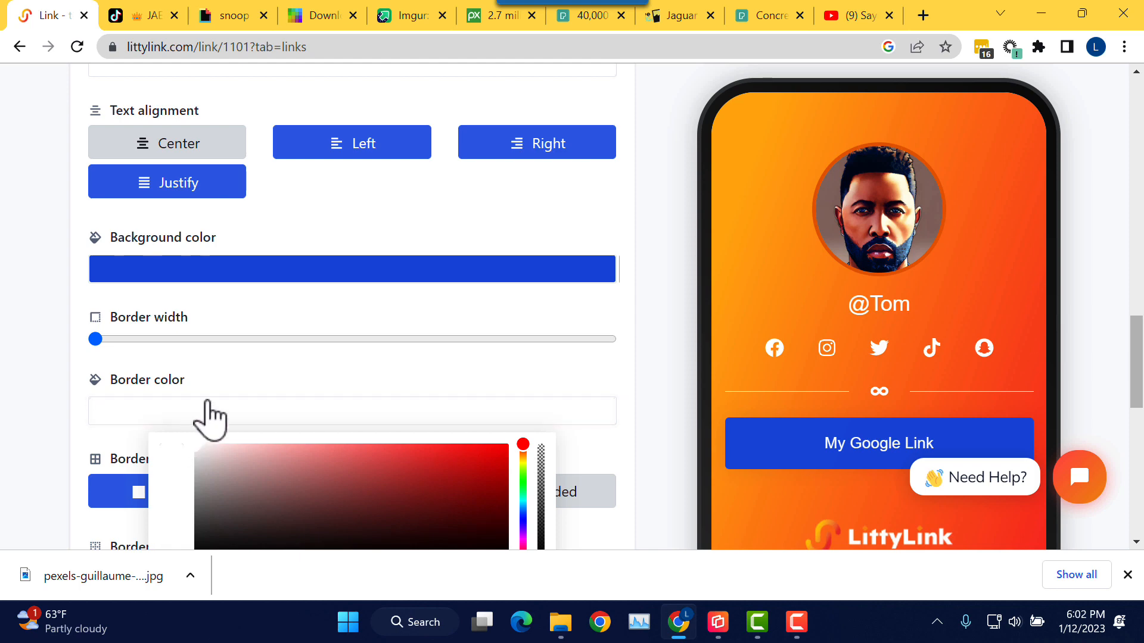
pyautogui.click(252, 376)
pyautogui.scroll(-1, 318, 379)
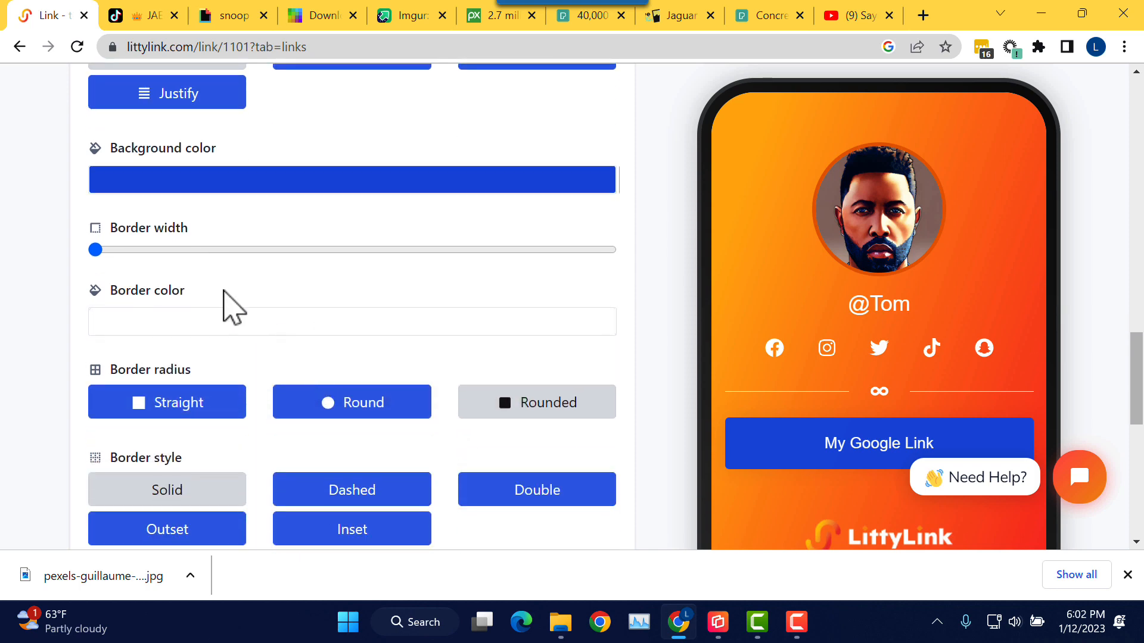
pyautogui.moveTo(97, 250); pyautogui.dragTo(443, 255)
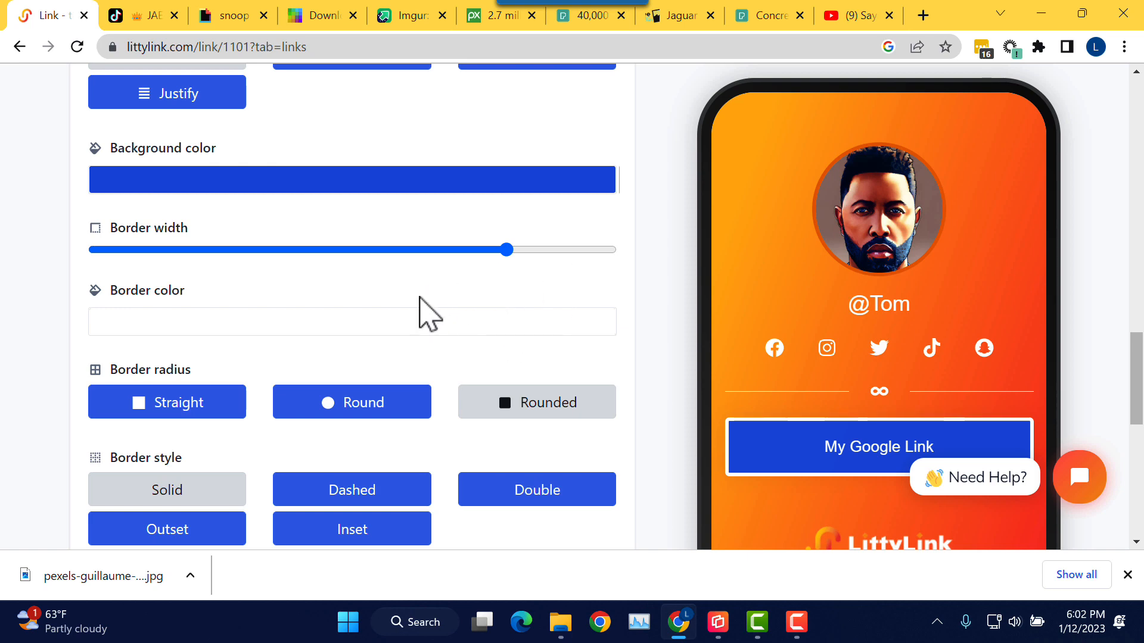
pyautogui.scroll(2, 450, 313)
pyautogui.scroll(-3, 450, 310)
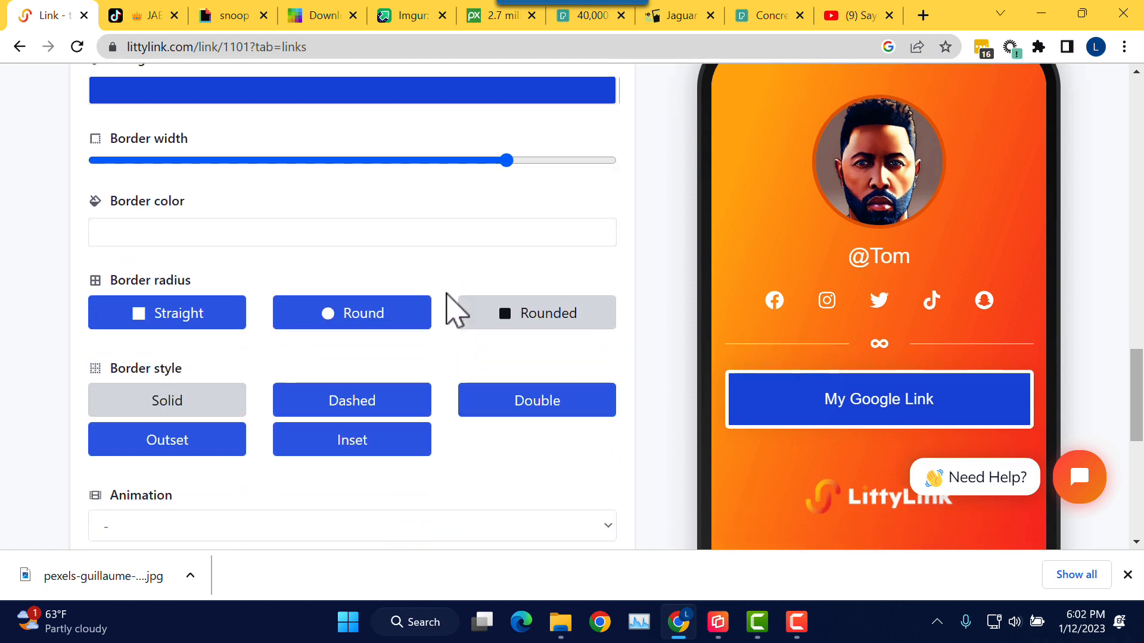
pyautogui.scroll(-1, 381, 291)
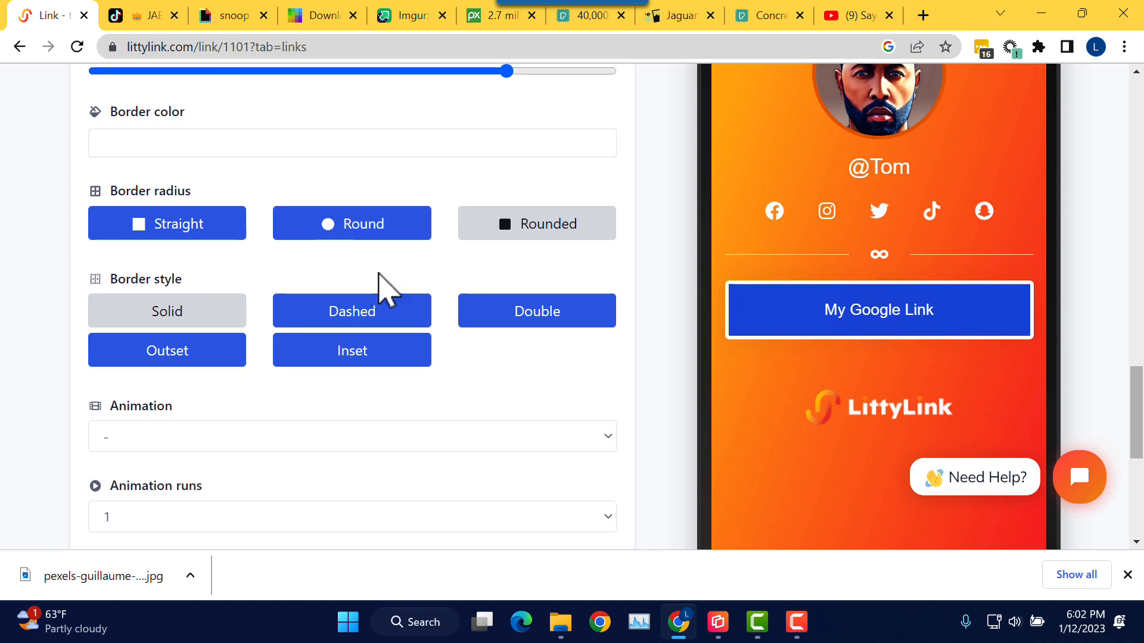
pyautogui.scroll(-1, 377, 274)
pyautogui.click(378, 271)
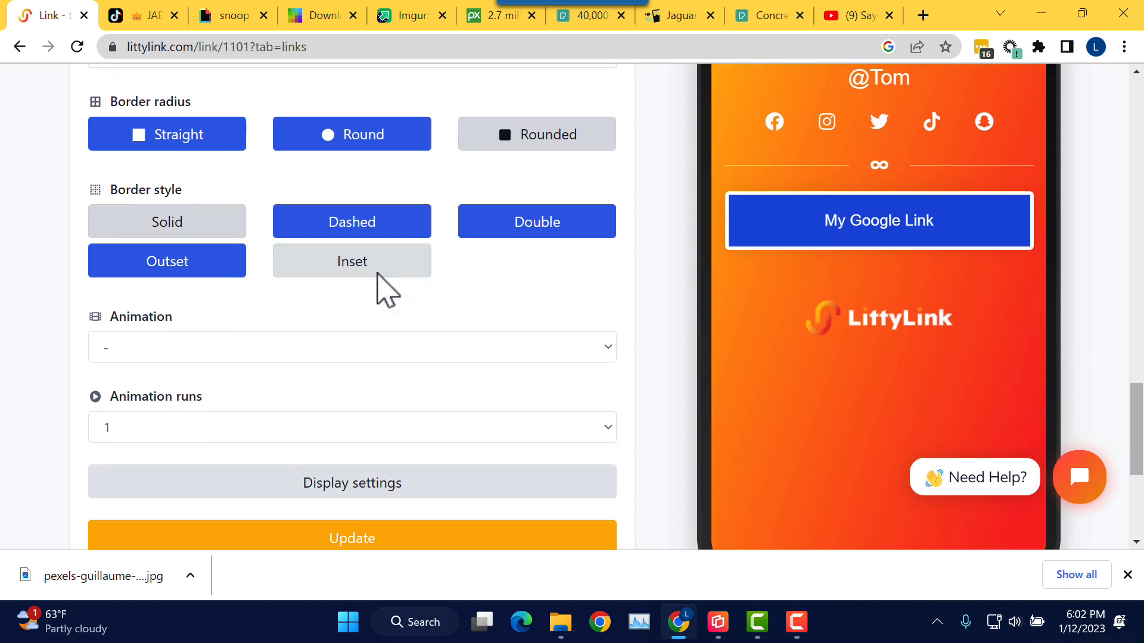
pyautogui.scroll(3, 377, 276)
pyautogui.scroll(3, 377, 276)
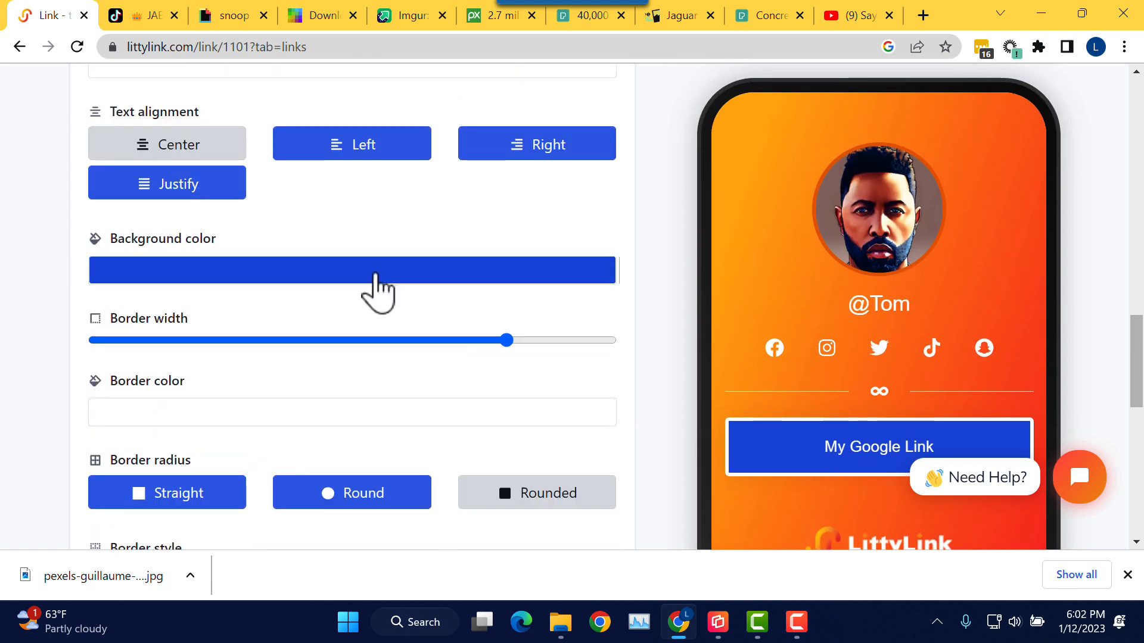
pyautogui.scroll(1, 376, 274)
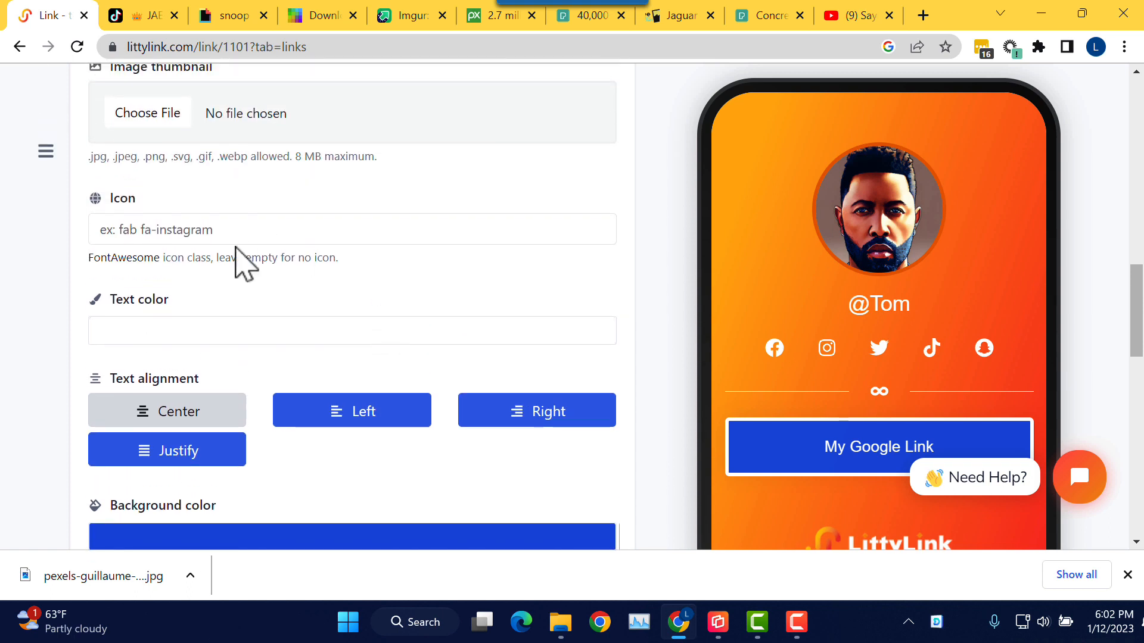
# Step: Search the icon library for 'goo' and assign the Google G icon (fab fa-google) to the link
pyautogui.click(151, 235)
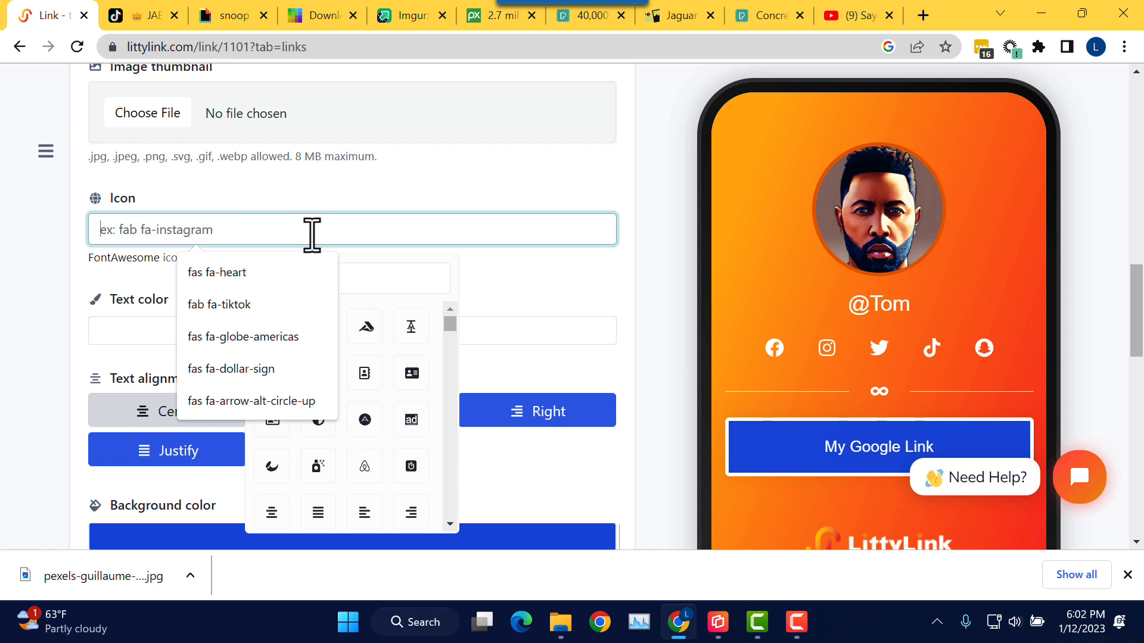
pyautogui.click(375, 280)
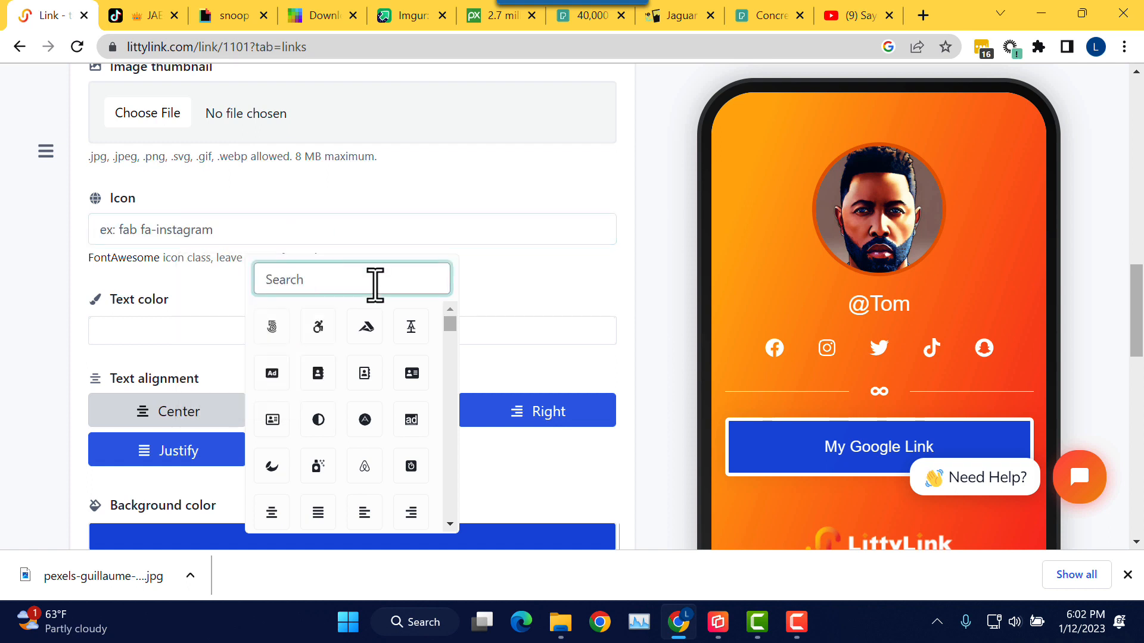
pyautogui.write('goo')
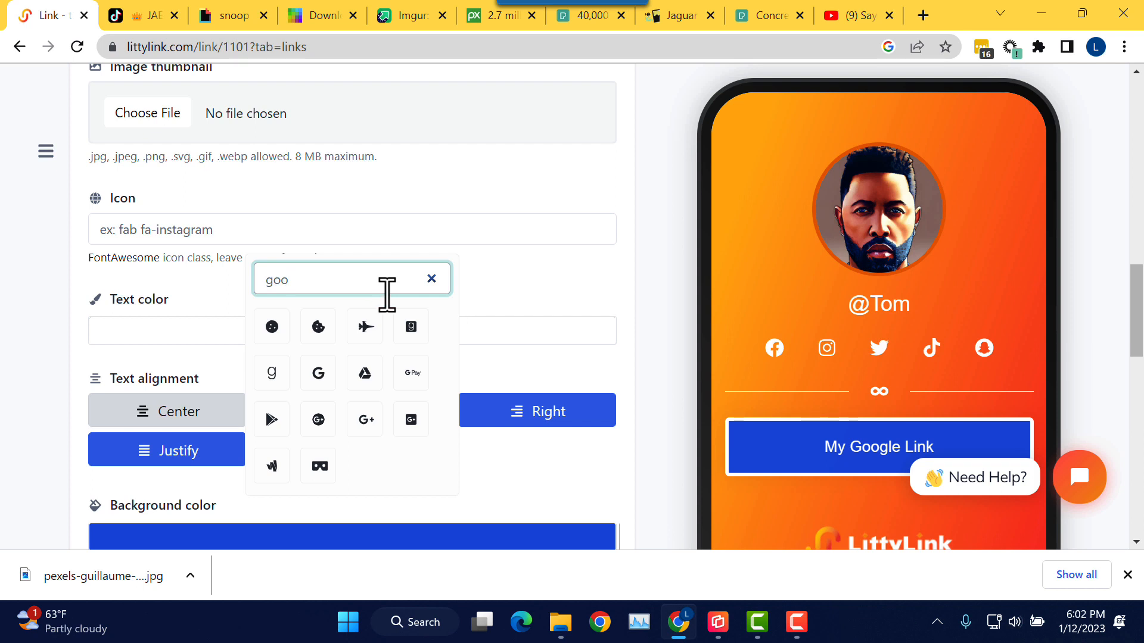
pyautogui.click(318, 373)
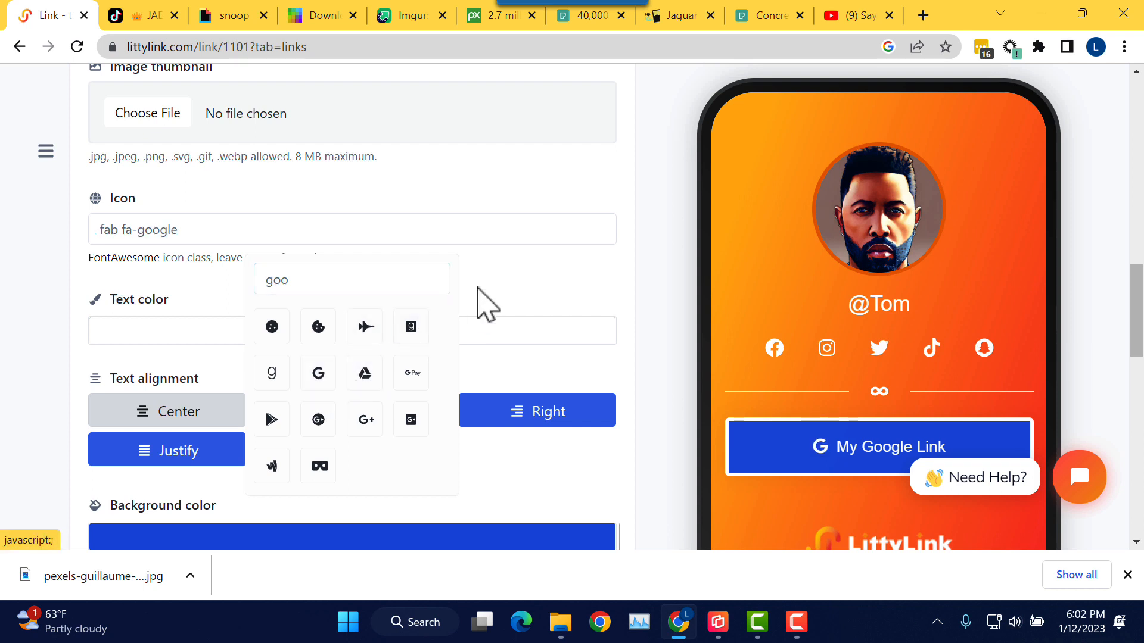
pyautogui.click(514, 284)
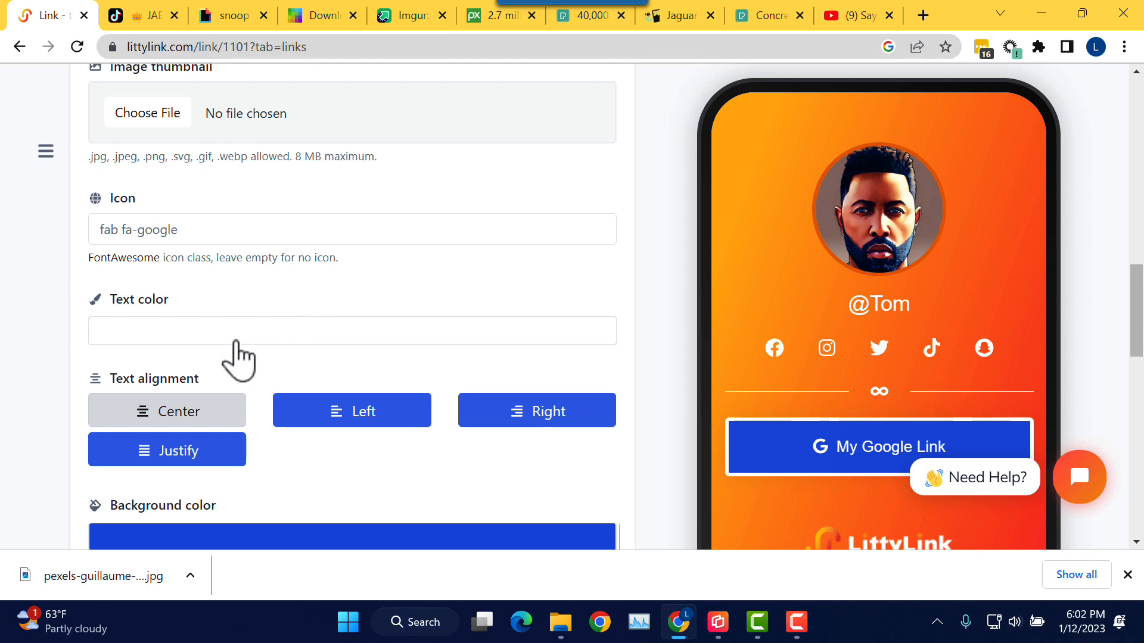
pyautogui.scroll(-2, 237, 344)
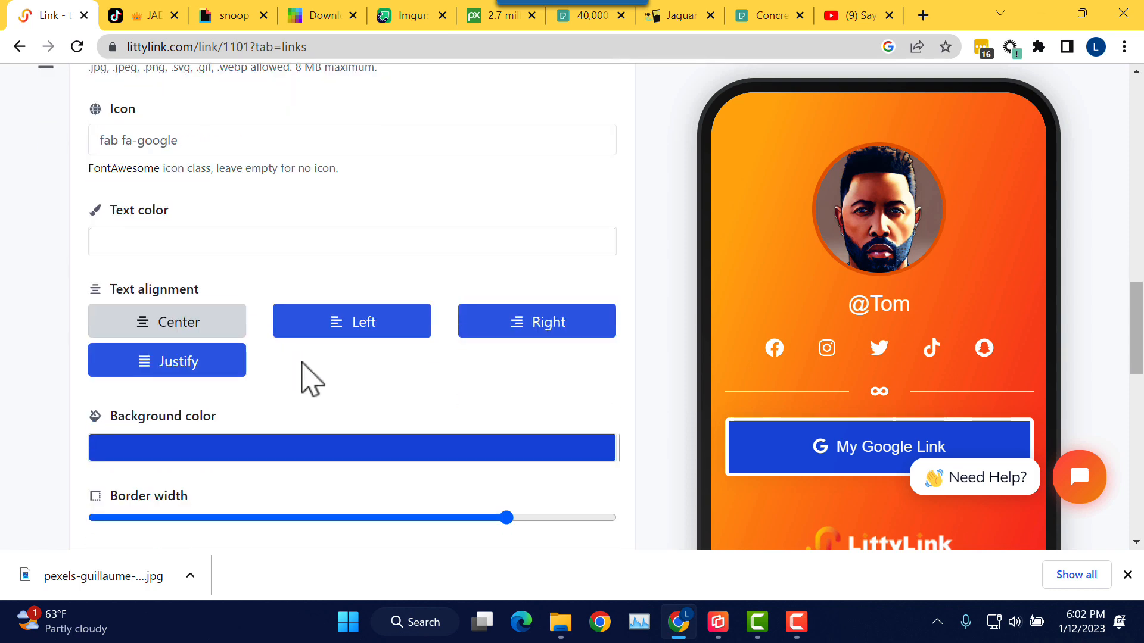
pyautogui.scroll(-2, 310, 378)
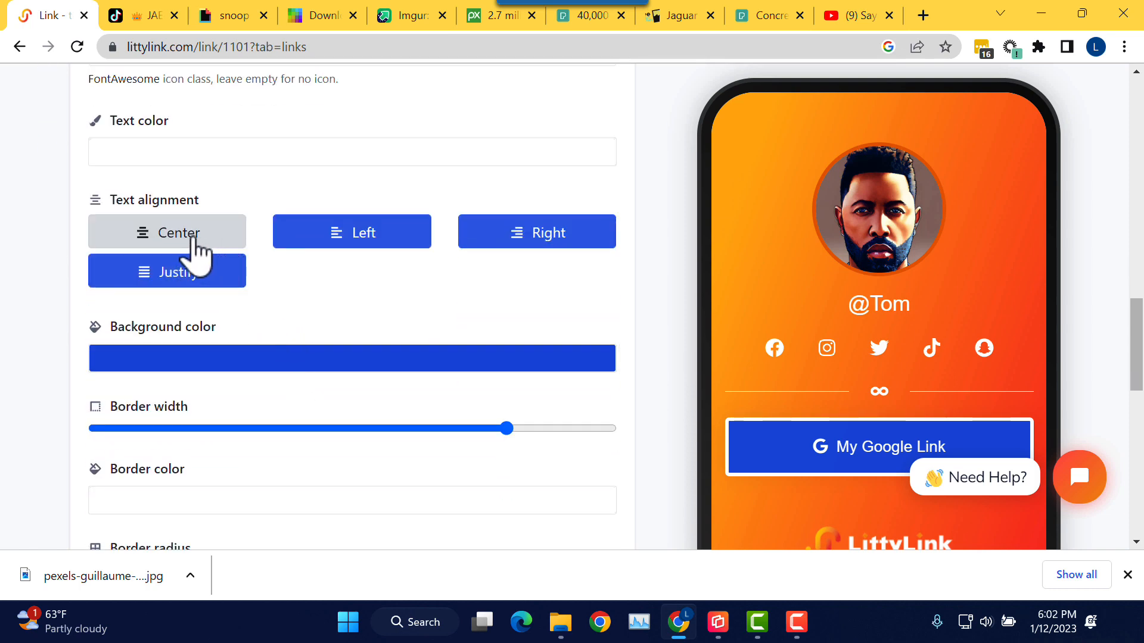
pyautogui.click(338, 249)
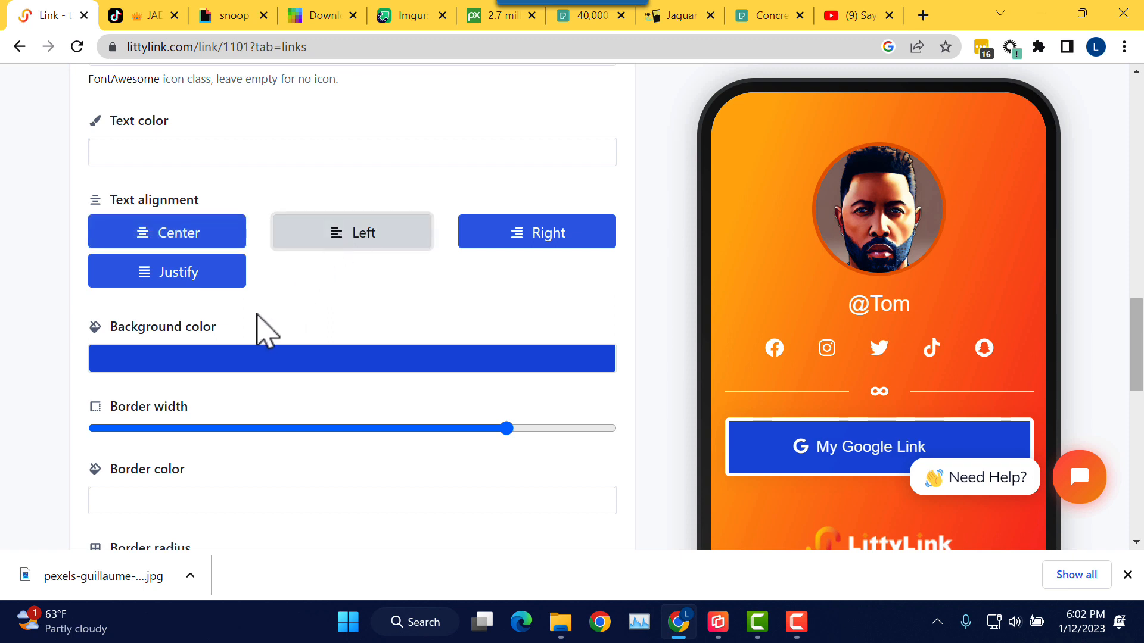
pyautogui.click(516, 250)
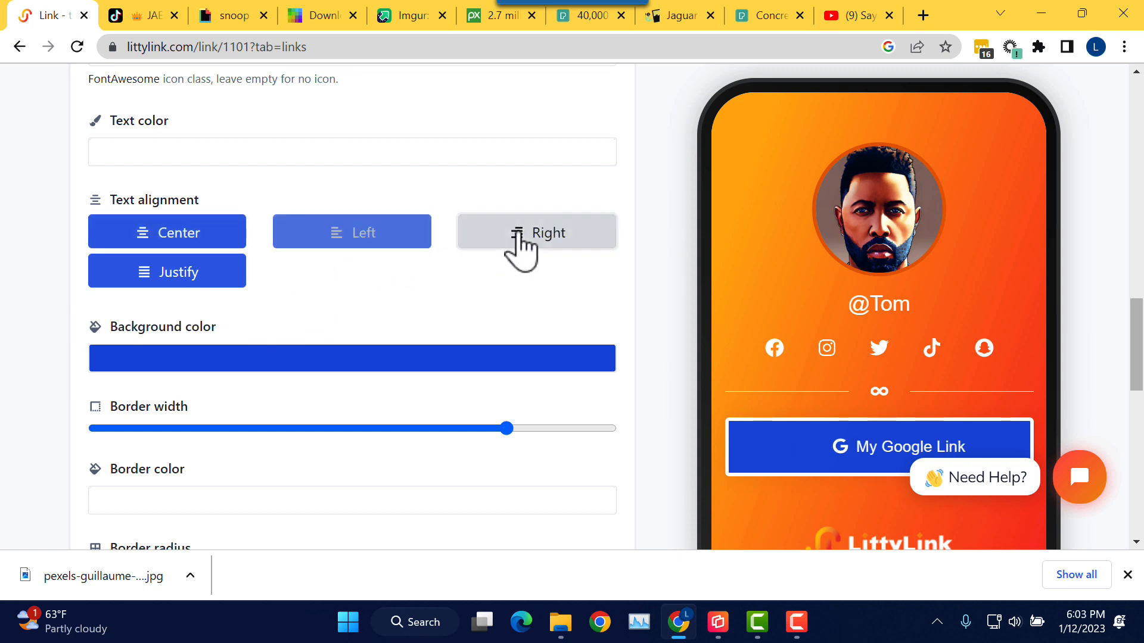
pyautogui.click(223, 285)
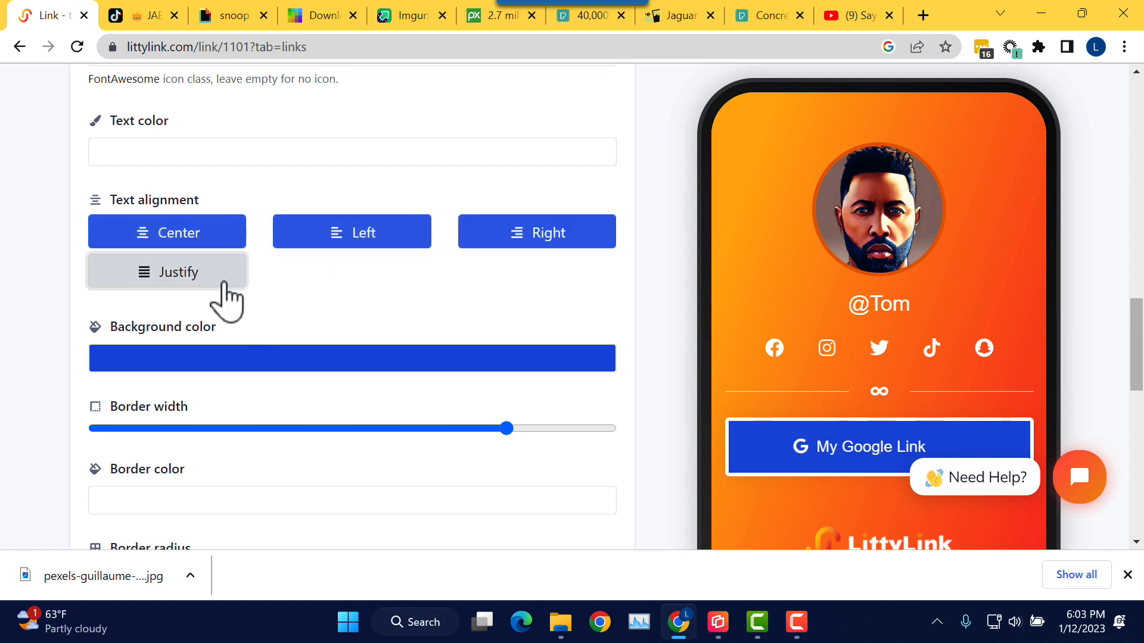
pyautogui.click(356, 251)
pyautogui.click(241, 243)
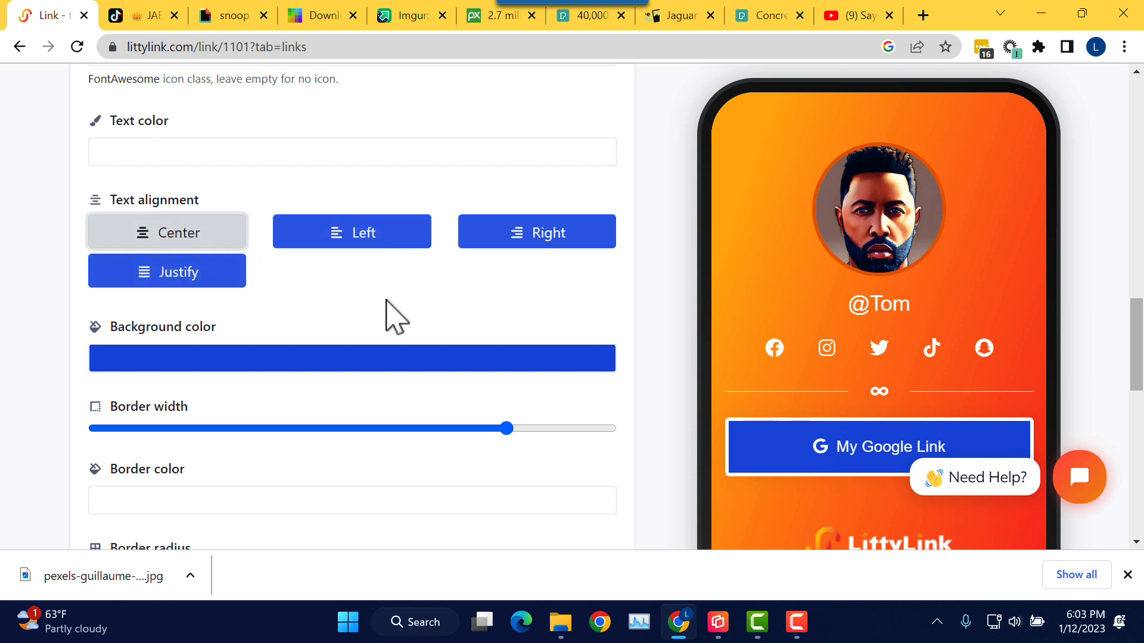
pyautogui.scroll(-3, 396, 316)
pyautogui.scroll(-2, 388, 301)
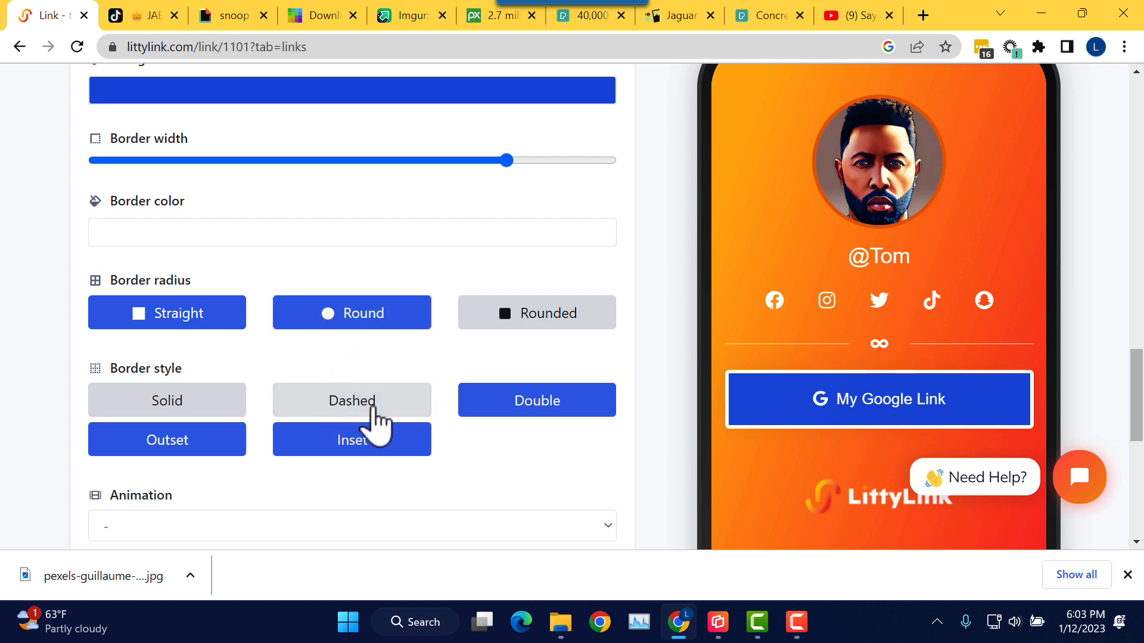
pyautogui.click(373, 410)
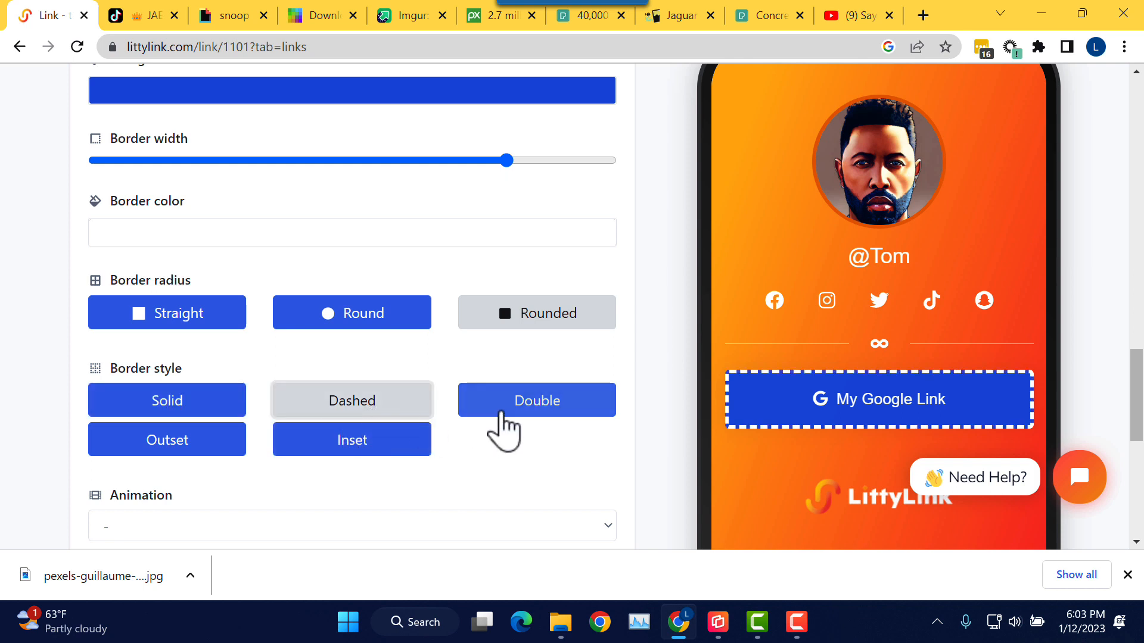
pyautogui.click(520, 414)
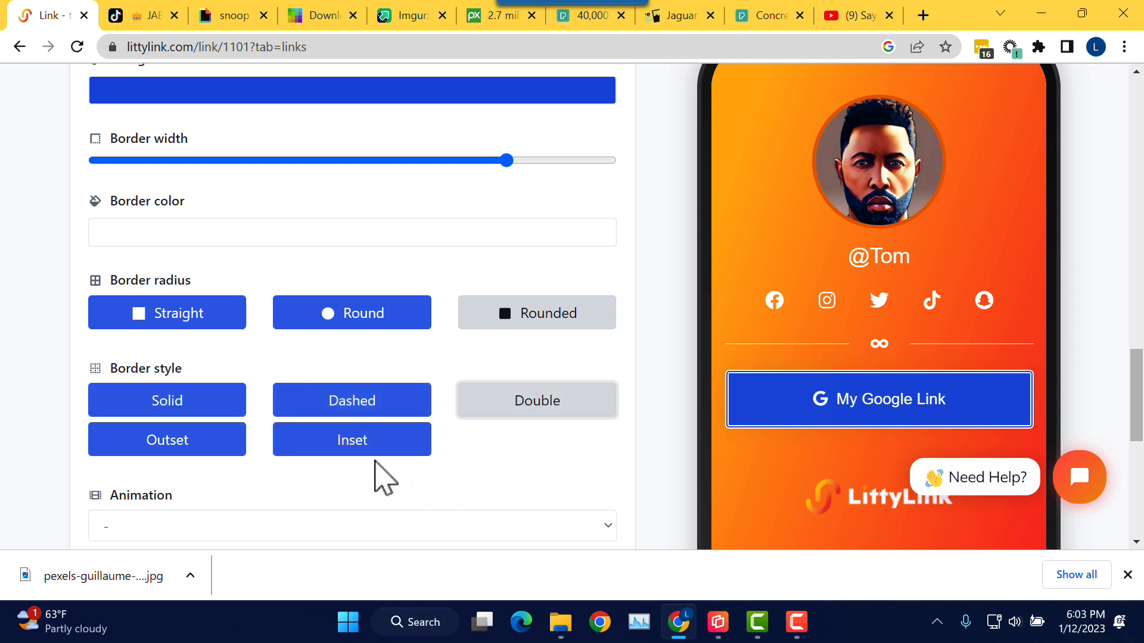
pyautogui.click(361, 452)
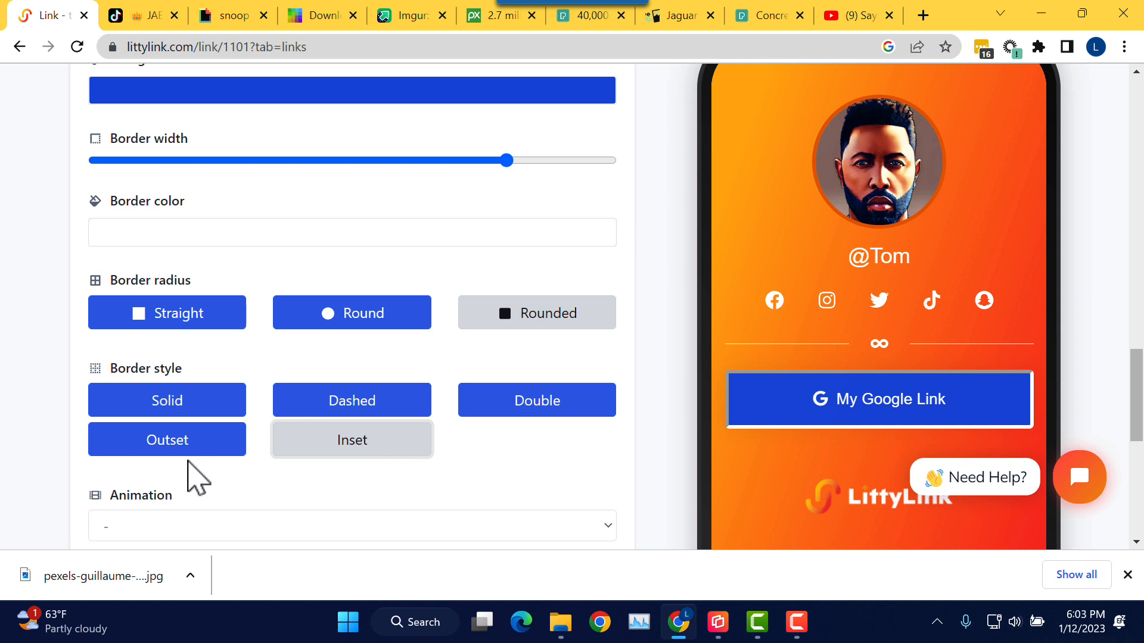
pyautogui.click(186, 457)
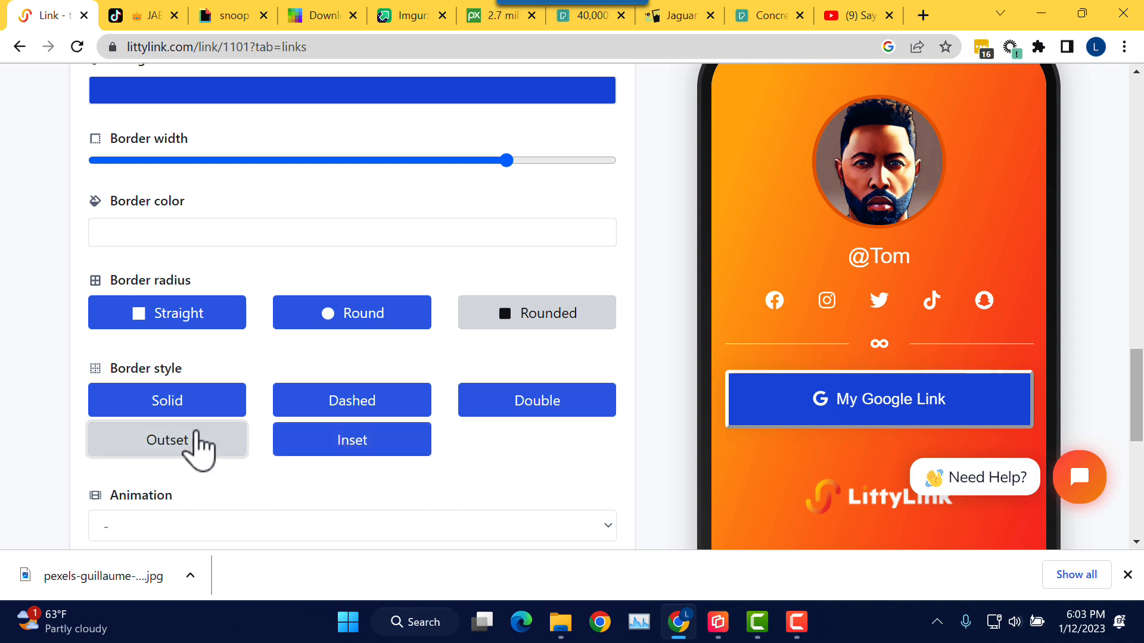
pyautogui.click(204, 415)
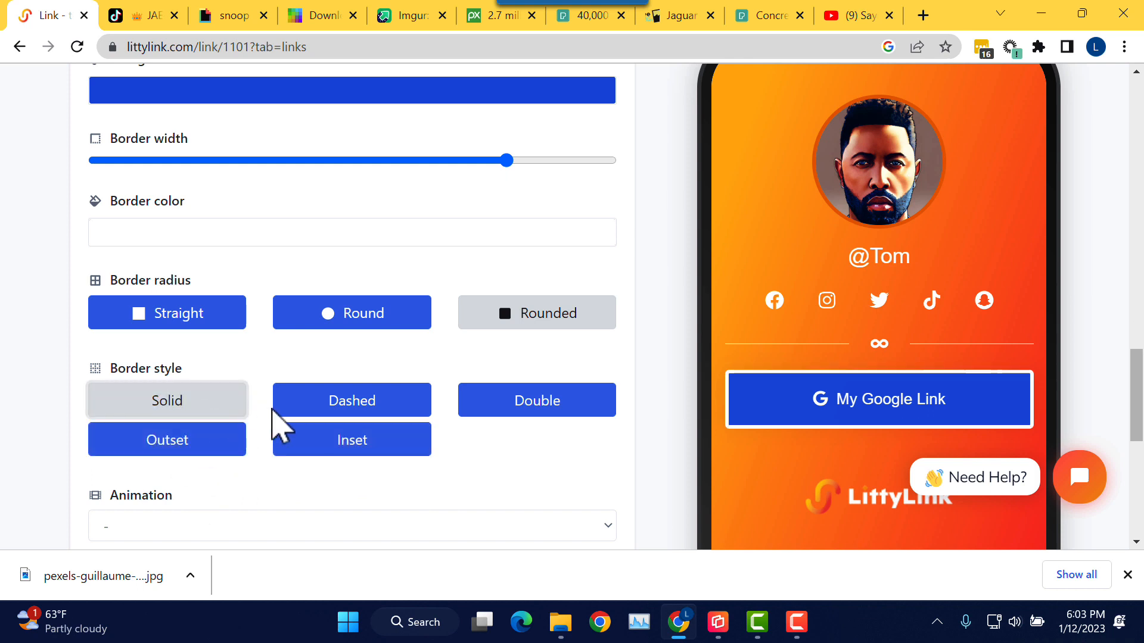
pyautogui.scroll(-2, 268, 379)
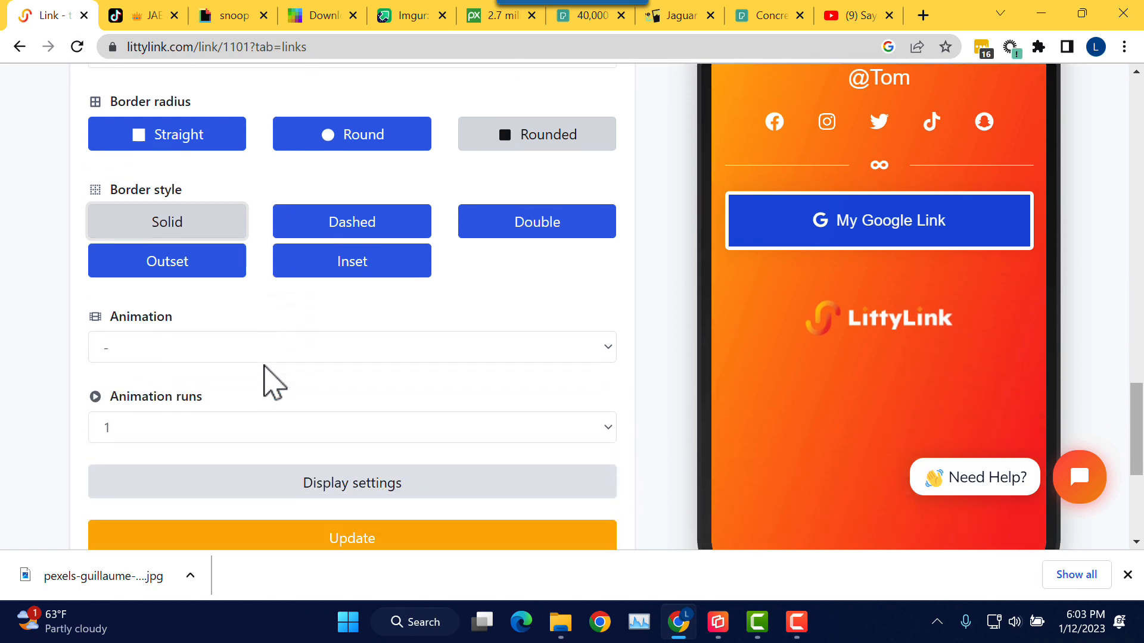
pyautogui.scroll(1, 271, 384)
pyautogui.scroll(5, 271, 381)
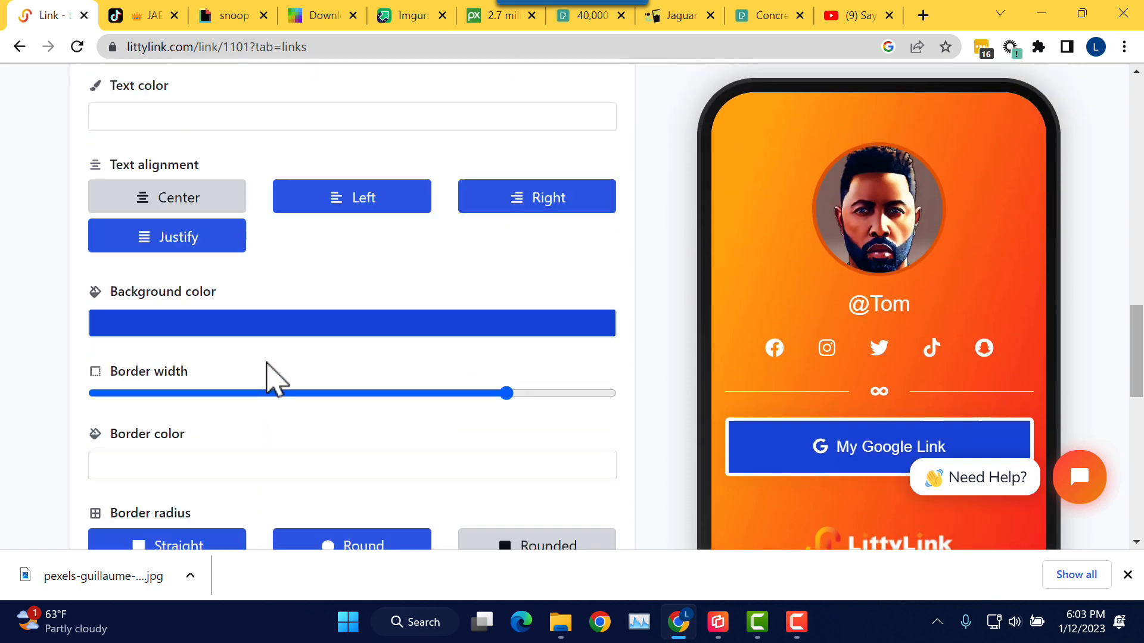
pyautogui.scroll(-4, 271, 380)
pyautogui.scroll(-5, 275, 377)
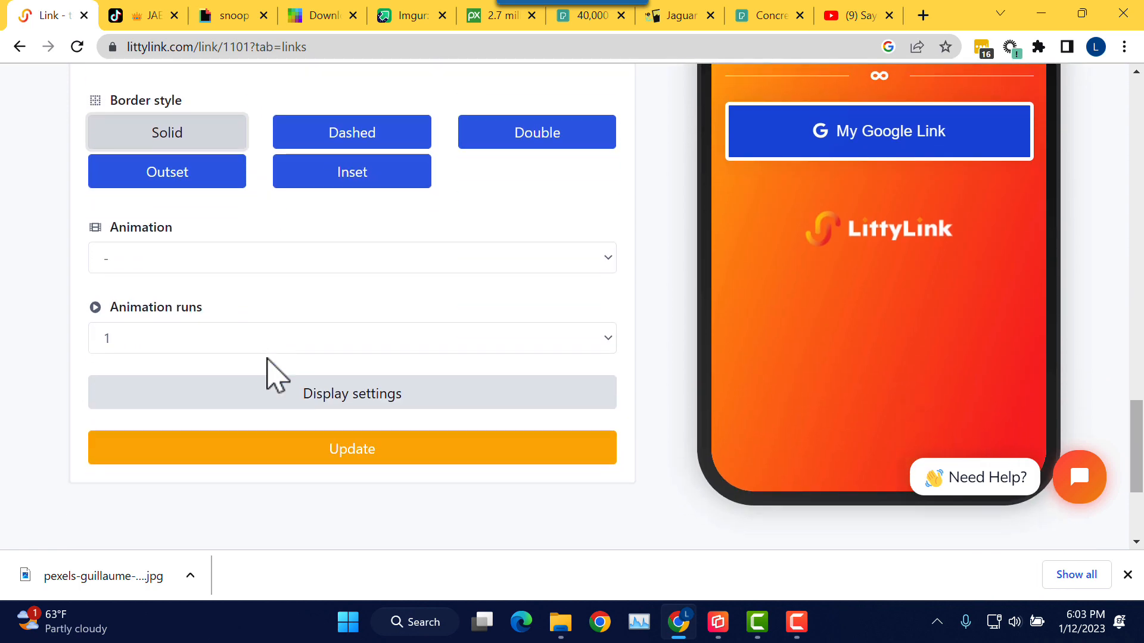
# Step: Set the Google link's animation to jello with Infinite runs and save the link settings
pyautogui.click(285, 262)
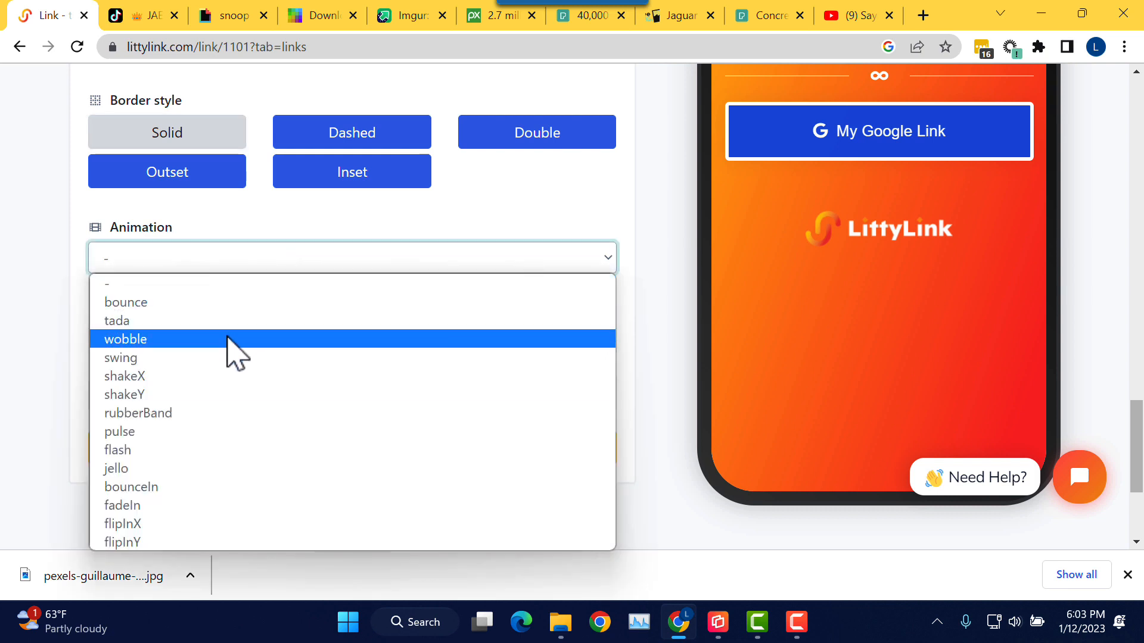
pyautogui.click(184, 470)
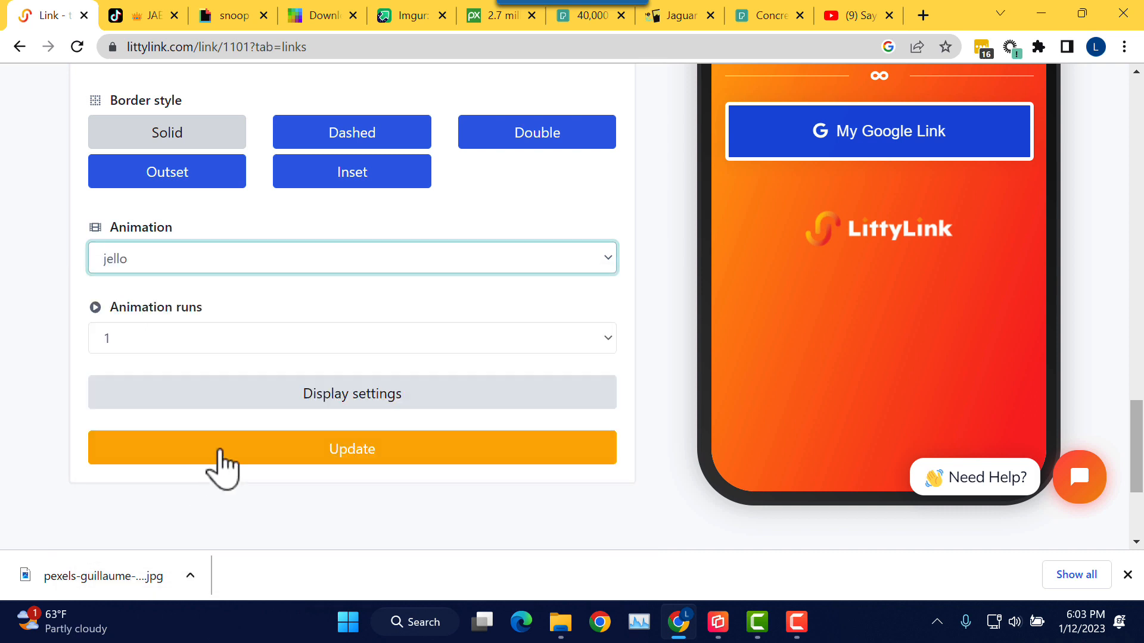
pyautogui.click(296, 346)
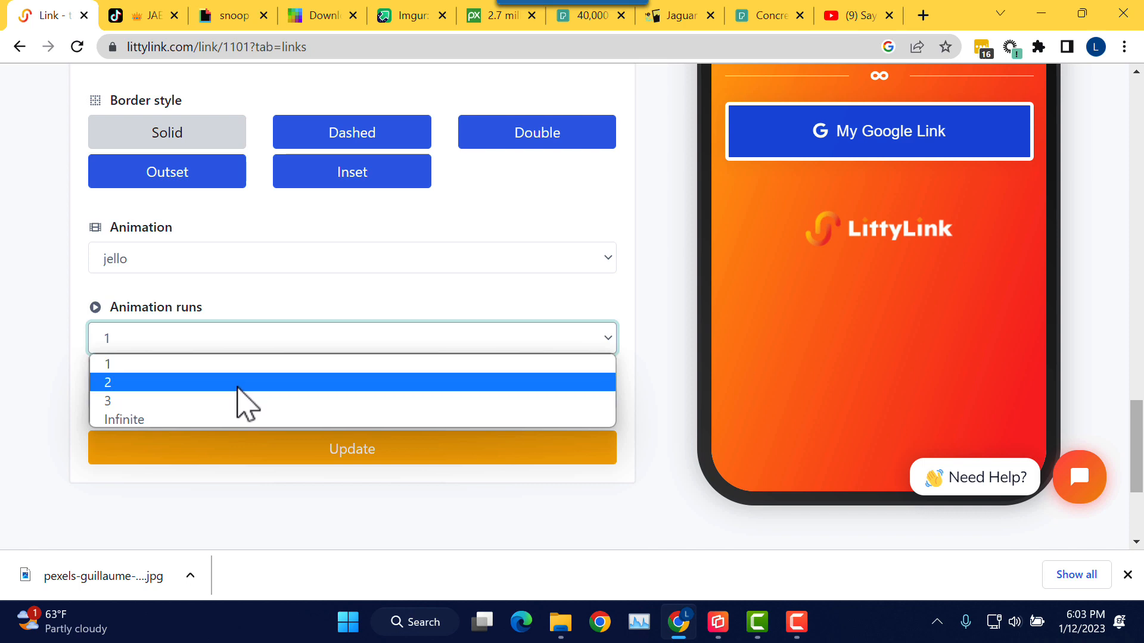
pyautogui.click(234, 420)
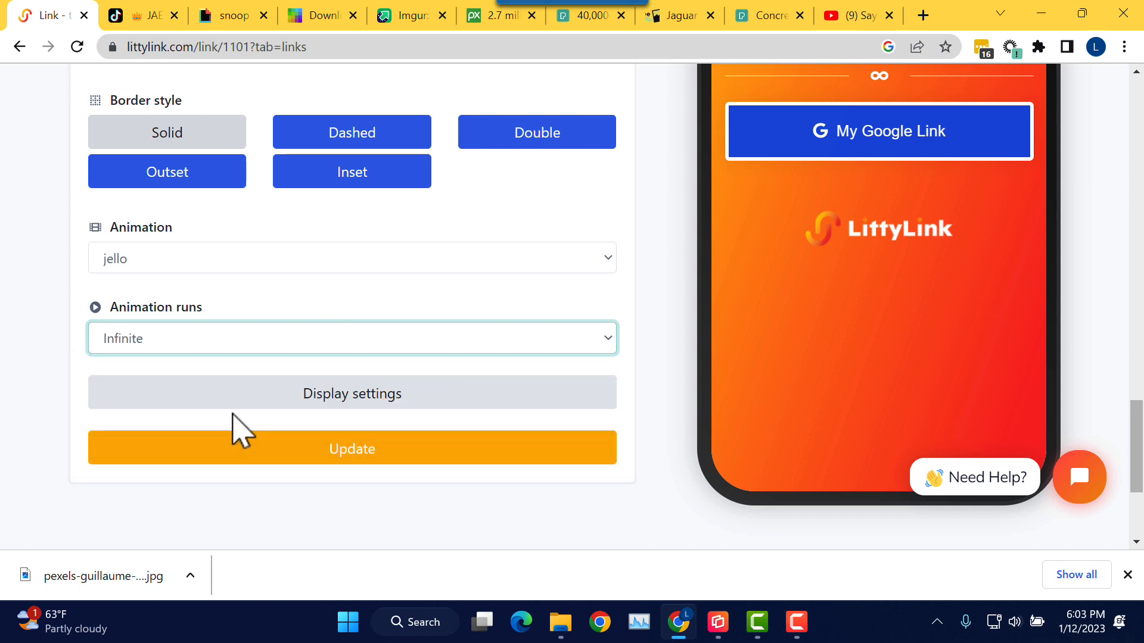
pyautogui.scroll(1, 324, 341)
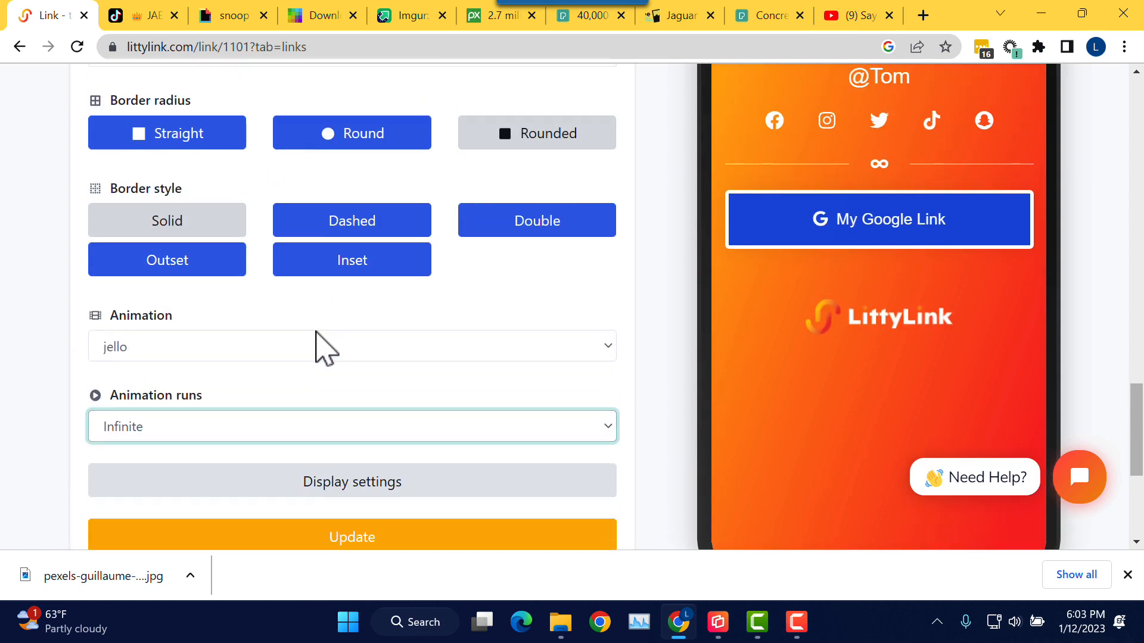
pyautogui.scroll(-3, 328, 363)
pyautogui.click(337, 373)
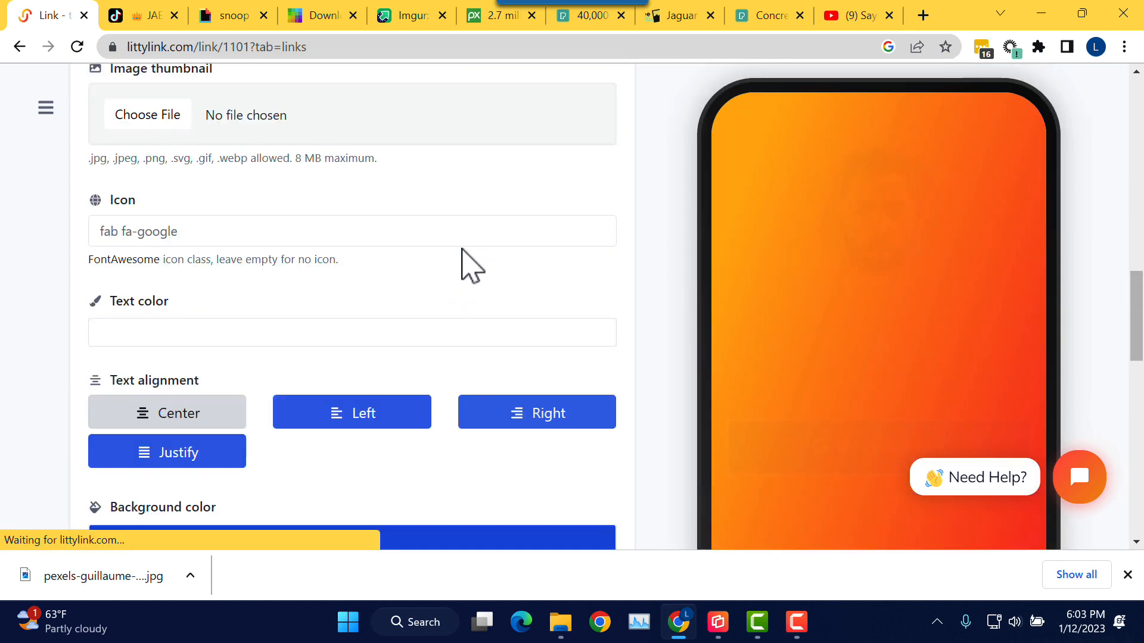
pyautogui.scroll(-2, 480, 262)
pyautogui.scroll(-1, 663, 312)
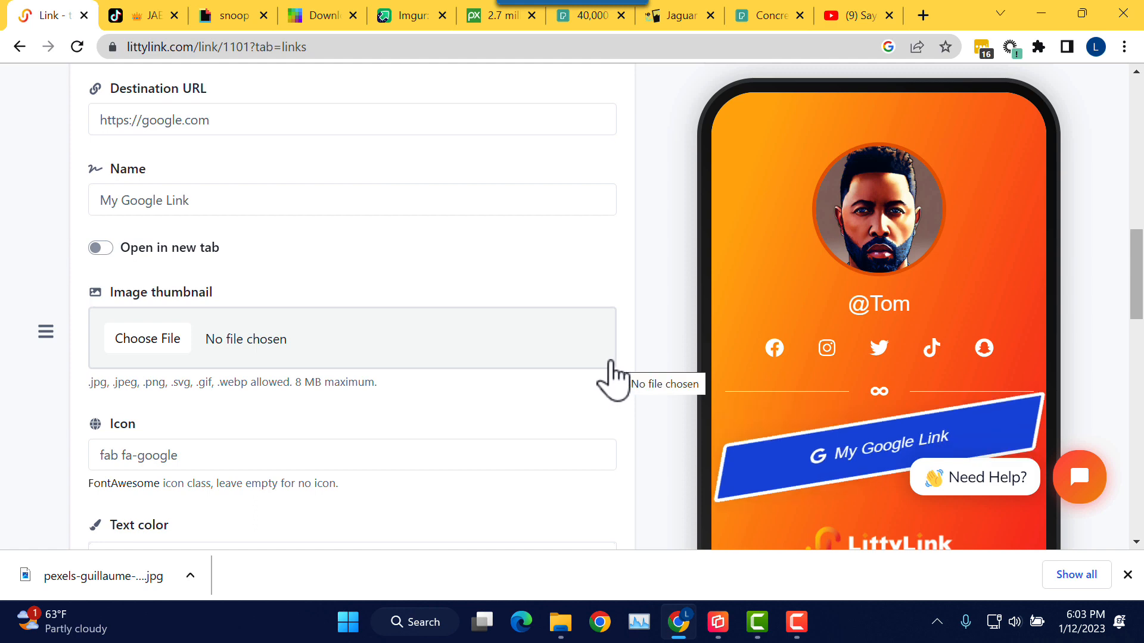
pyautogui.scroll(-1, 498, 401)
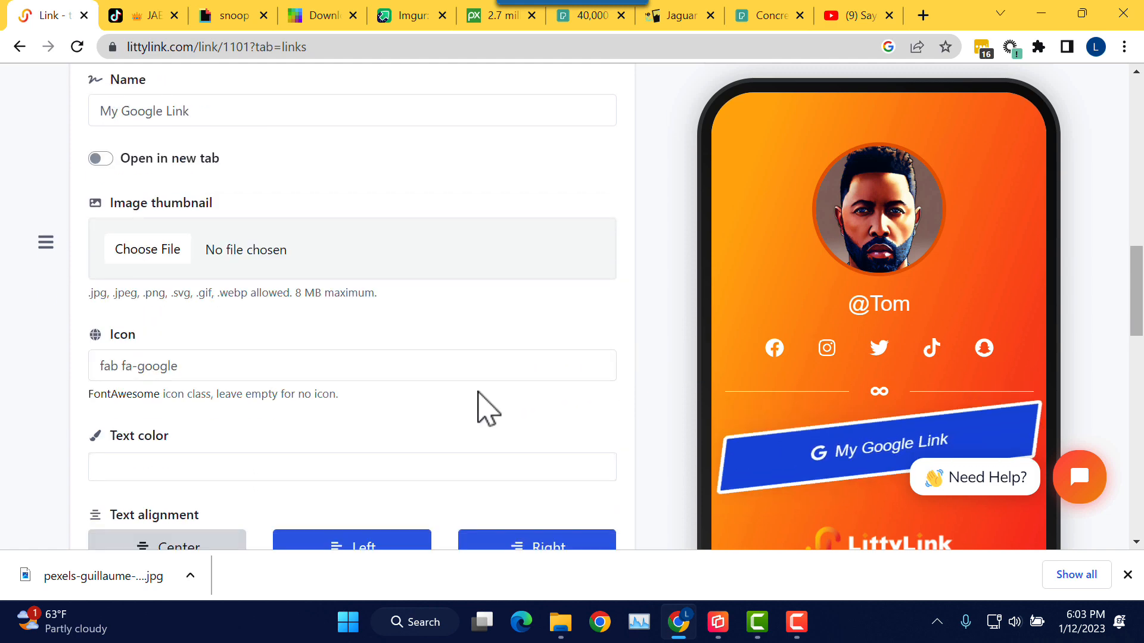
pyautogui.scroll(-3, 480, 408)
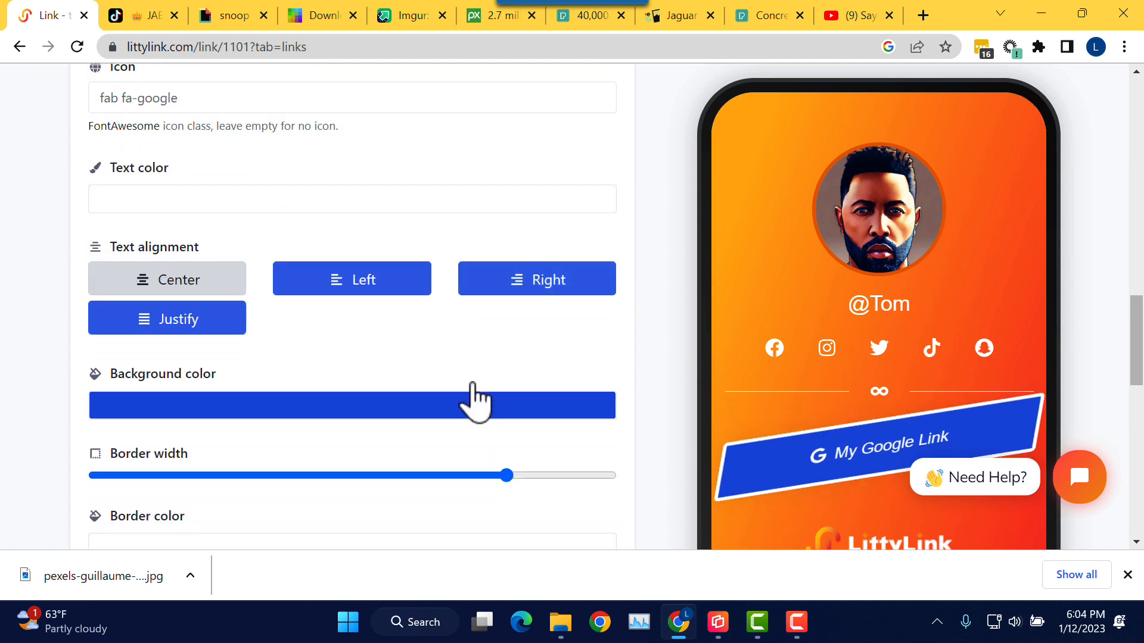
pyautogui.scroll(-5, 470, 390)
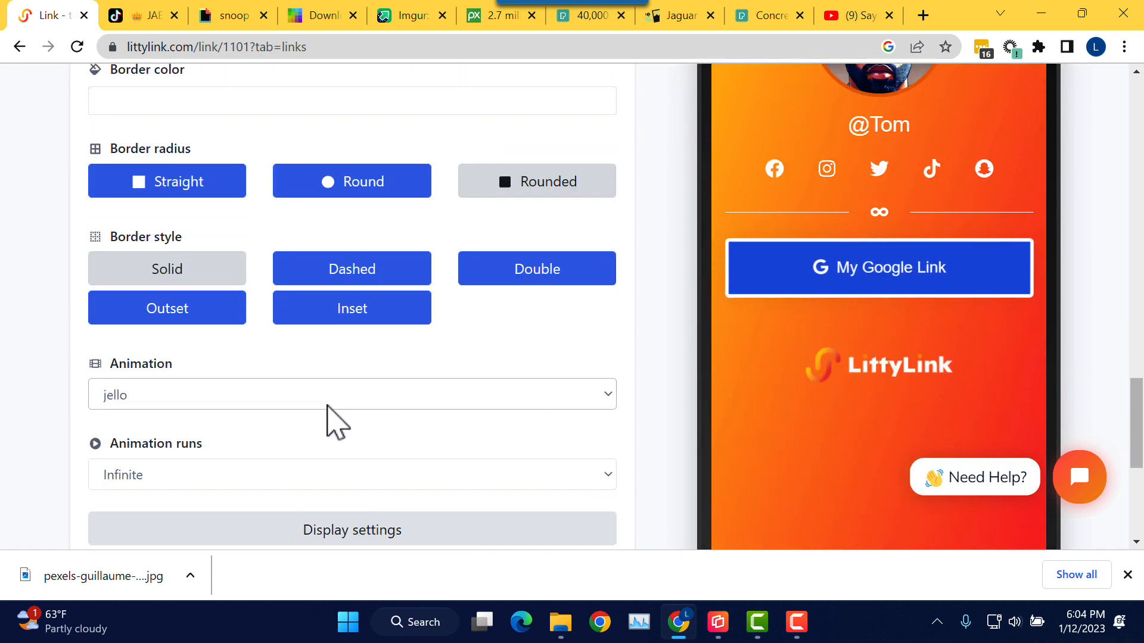
# Step: Switch the link's animation to flash and save the settings
pyautogui.click(327, 400)
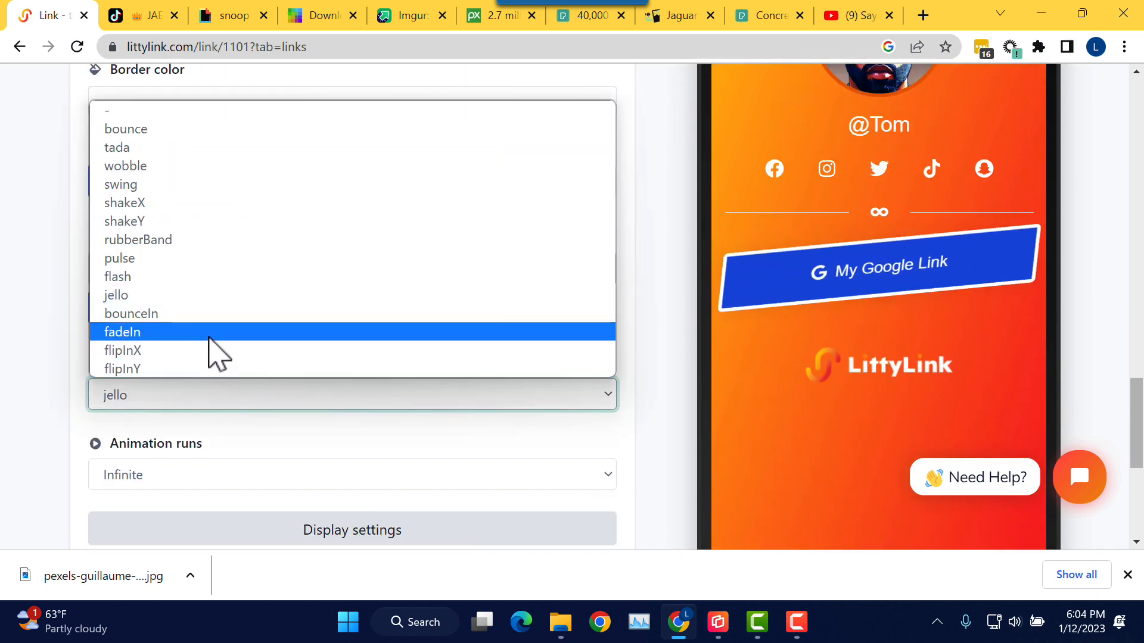
pyautogui.click(201, 274)
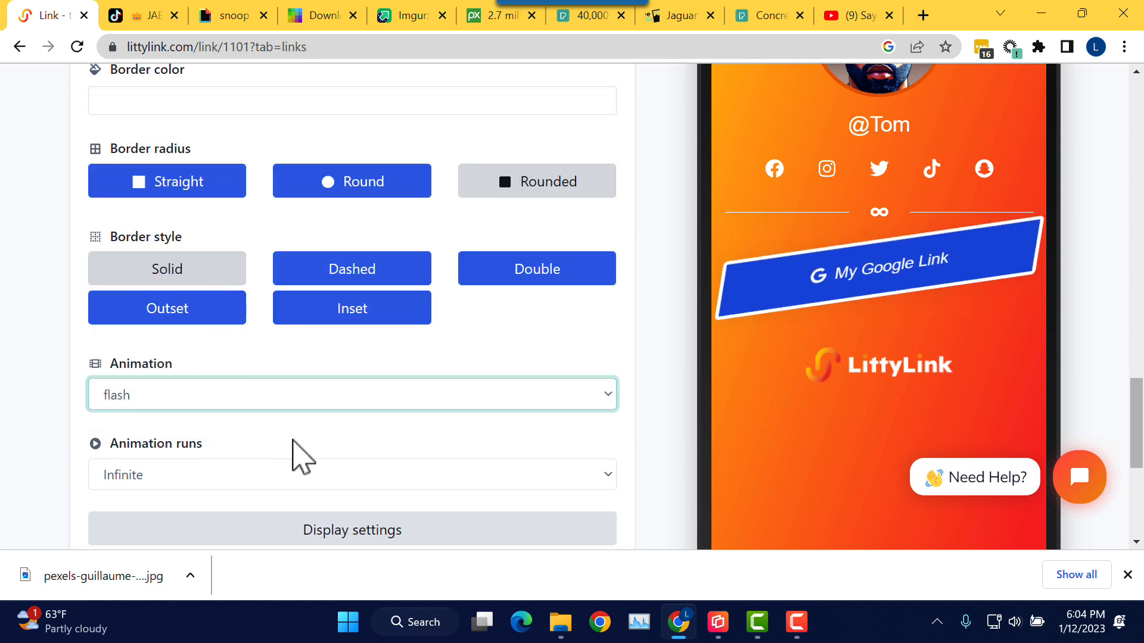
pyautogui.click(294, 454)
pyautogui.scroll(-3, 294, 455)
pyautogui.click(324, 412)
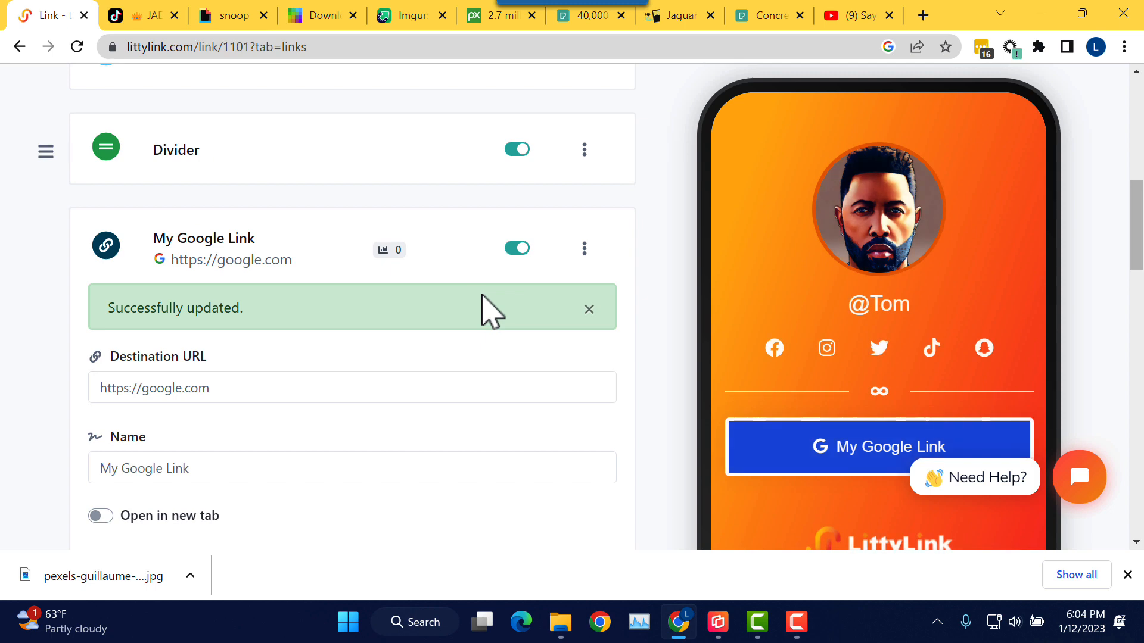
# Step: Give the button Round border radius, change its animation to pulse, and save
pyautogui.scroll(-3, 585, 277)
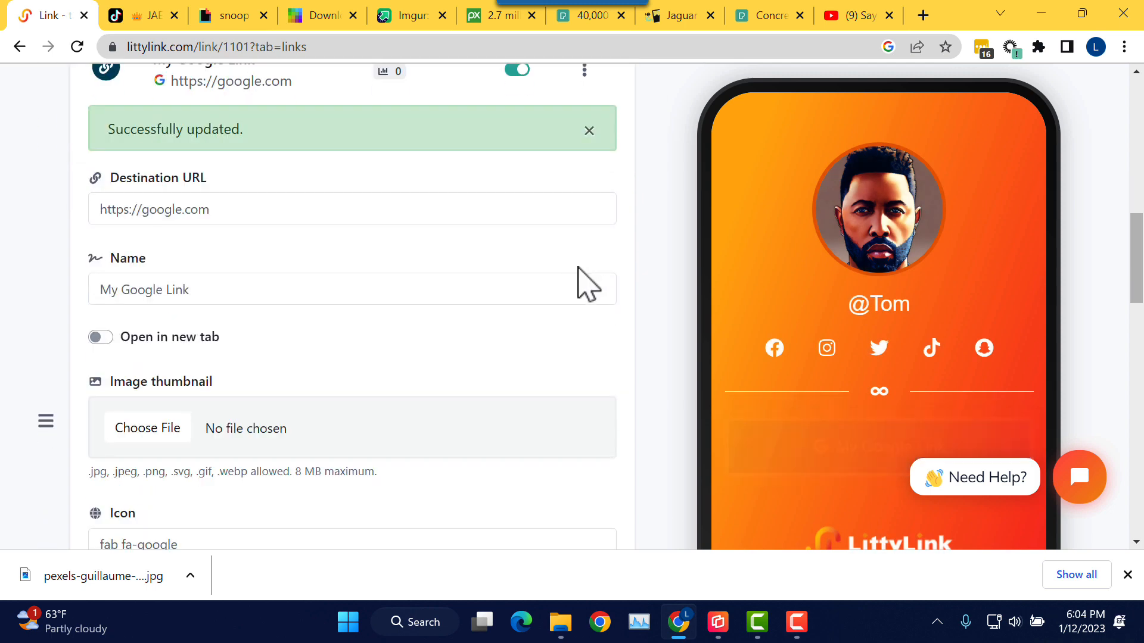
pyautogui.scroll(-3, 583, 331)
pyautogui.scroll(-5, 582, 331)
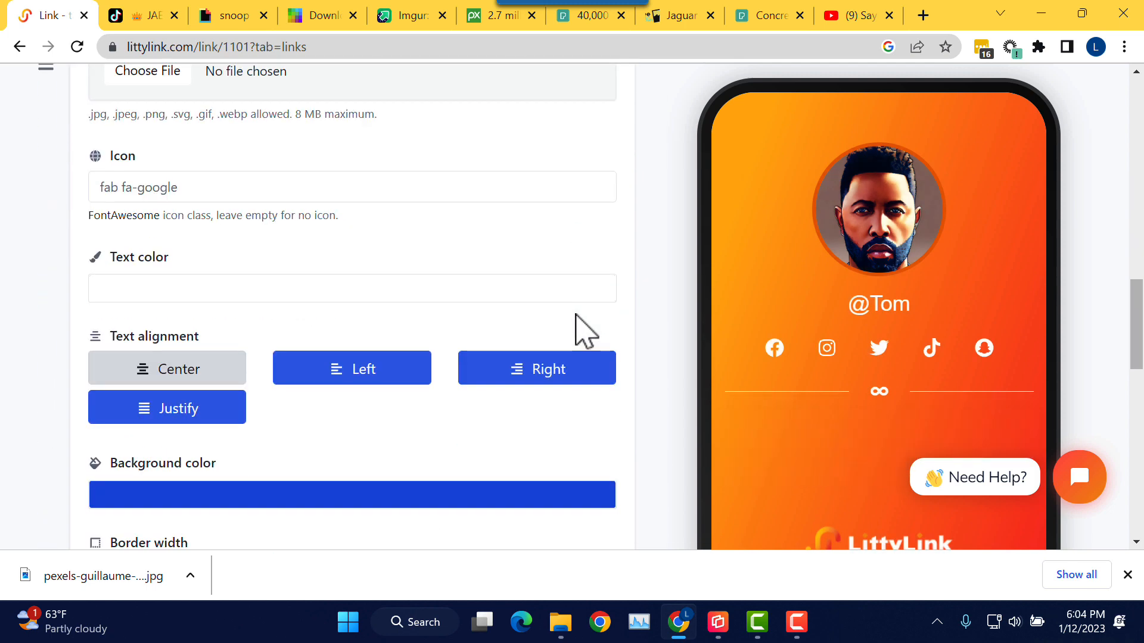
pyautogui.scroll(-4, 439, 358)
pyautogui.click(426, 356)
pyautogui.scroll(-2, 430, 369)
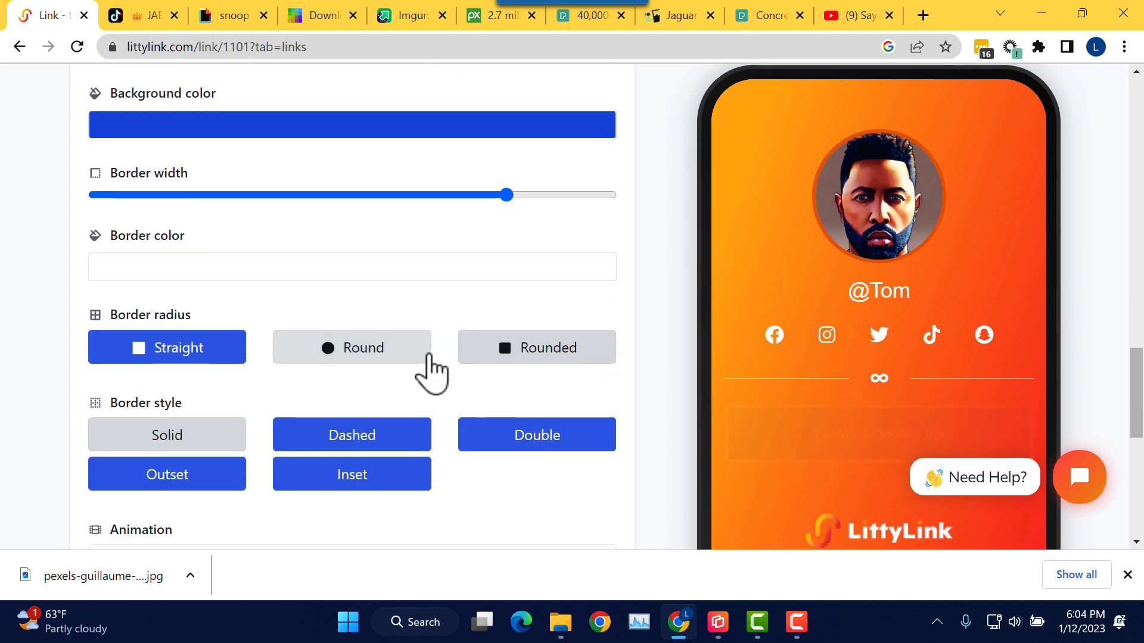
pyautogui.scroll(-3, 433, 369)
pyautogui.click(324, 308)
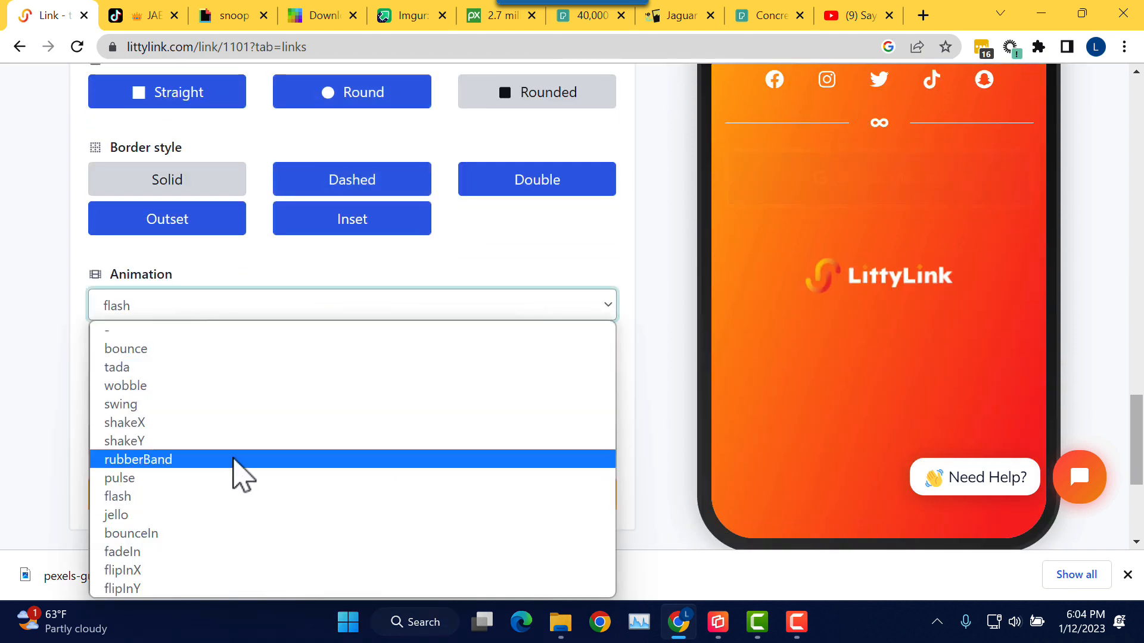
pyautogui.click(228, 478)
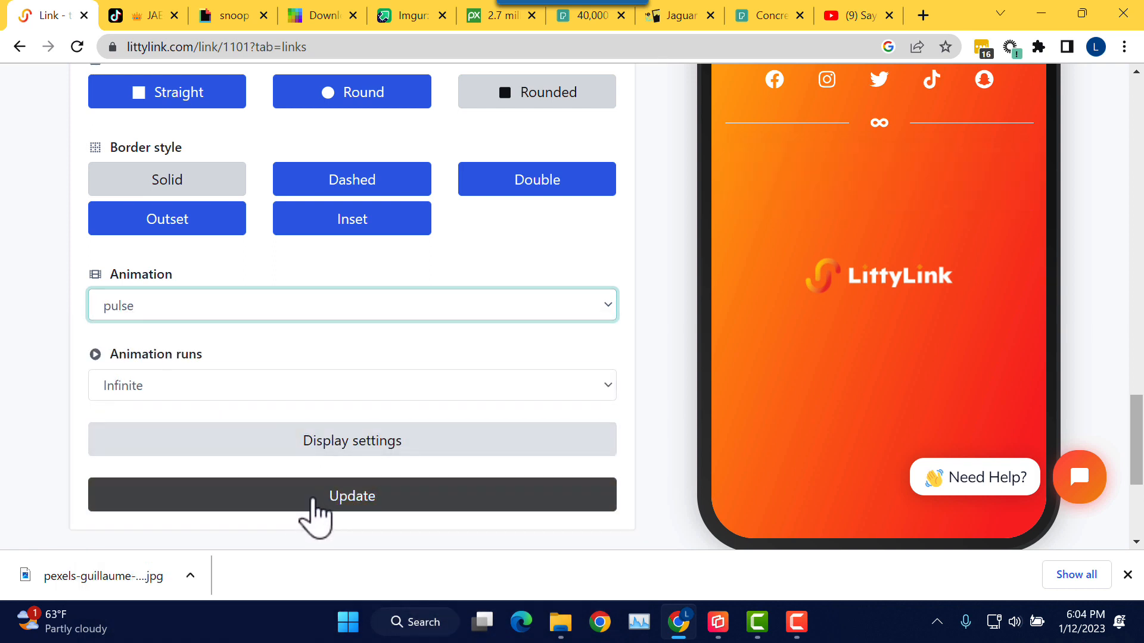
pyautogui.click(346, 511)
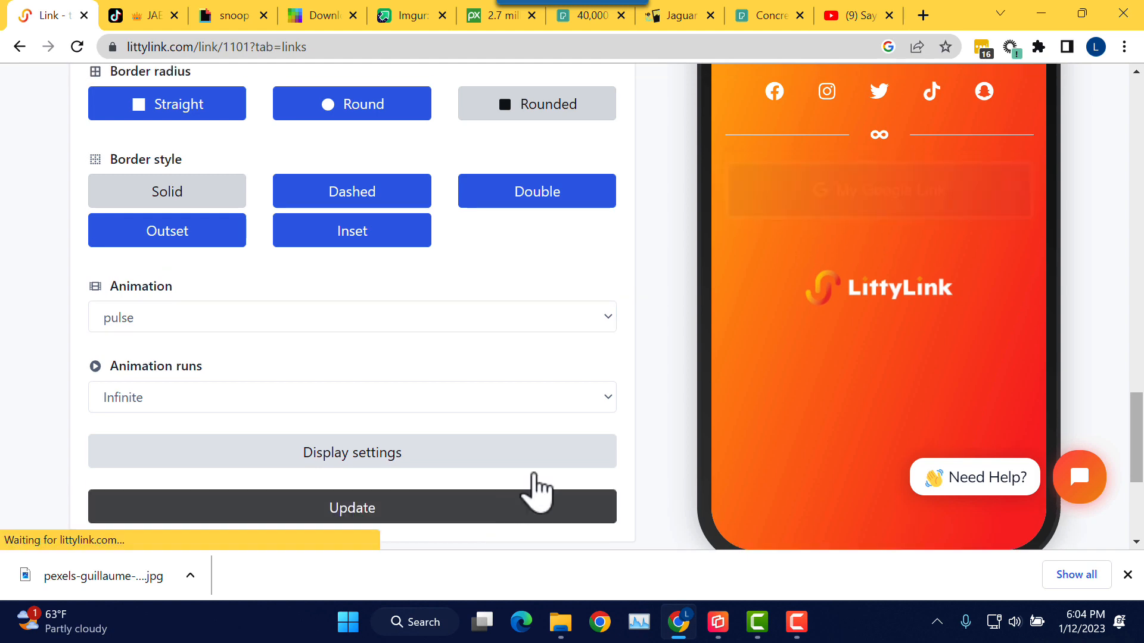
# Step: Bring the phone mirror window forward to check the button in the preview
pyautogui.scroll(-4, 775, 322)
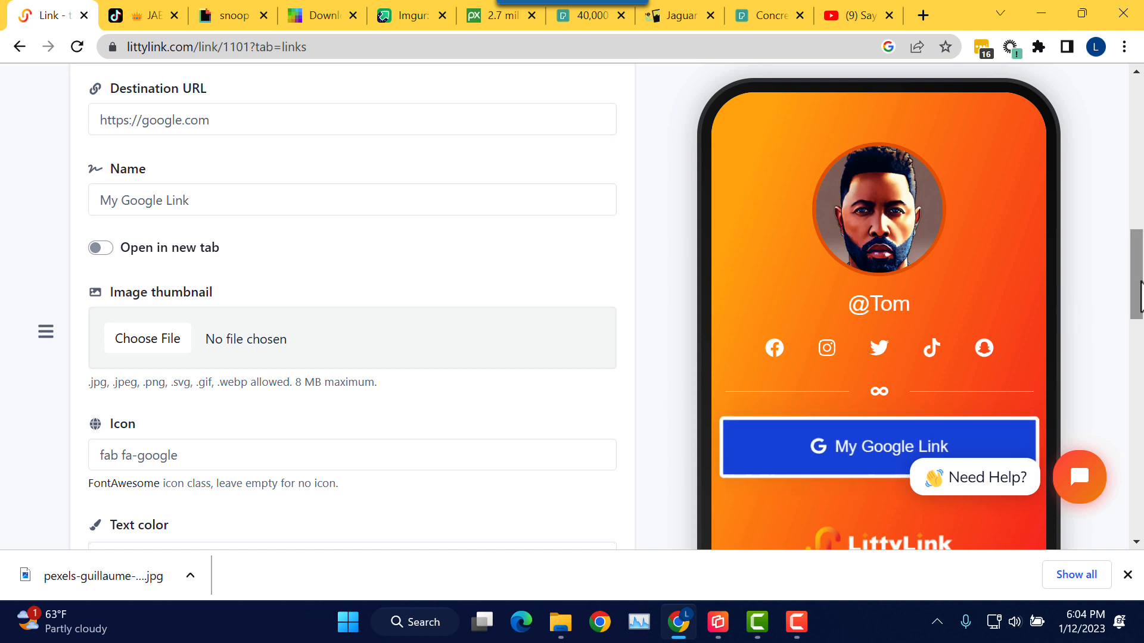
pyautogui.moveTo(1141, 298); pyautogui.dragTo(1135, 364)
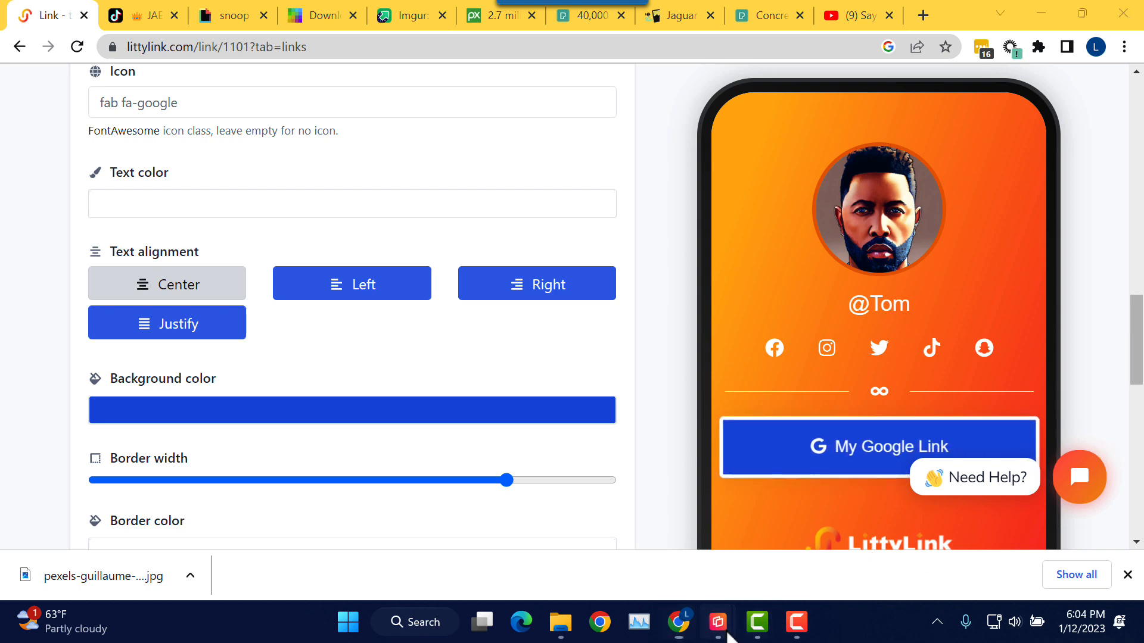
pyautogui.moveTo(721, 625)
pyautogui.click(807, 563)
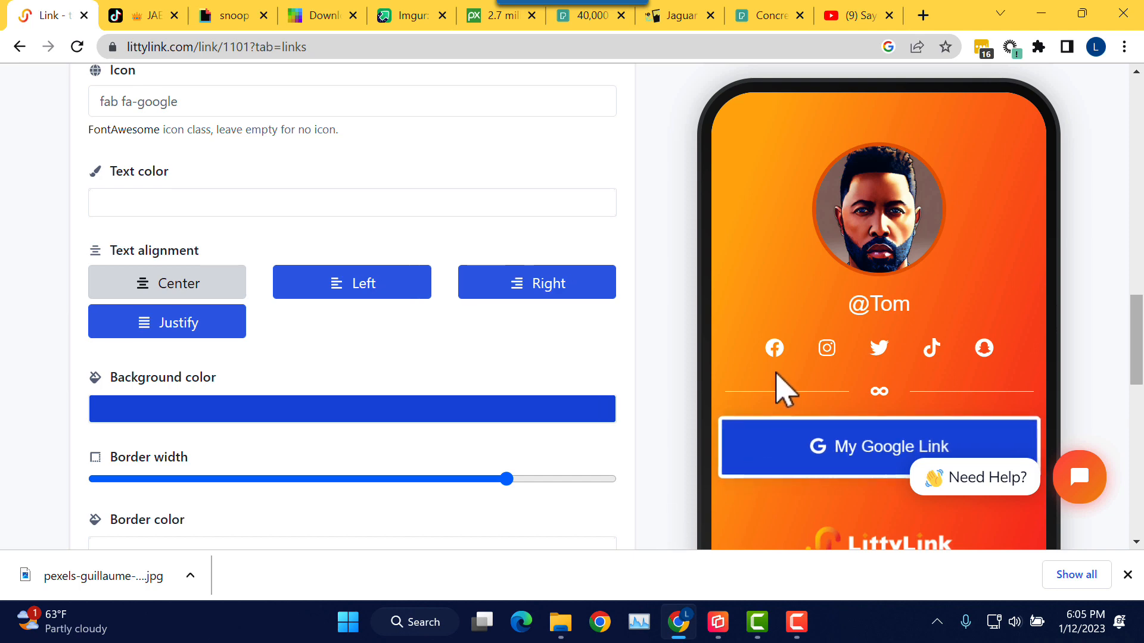
pyautogui.scroll(-3, 785, 390)
pyautogui.moveTo(1134, 347); pyautogui.dragTo(1101, 284)
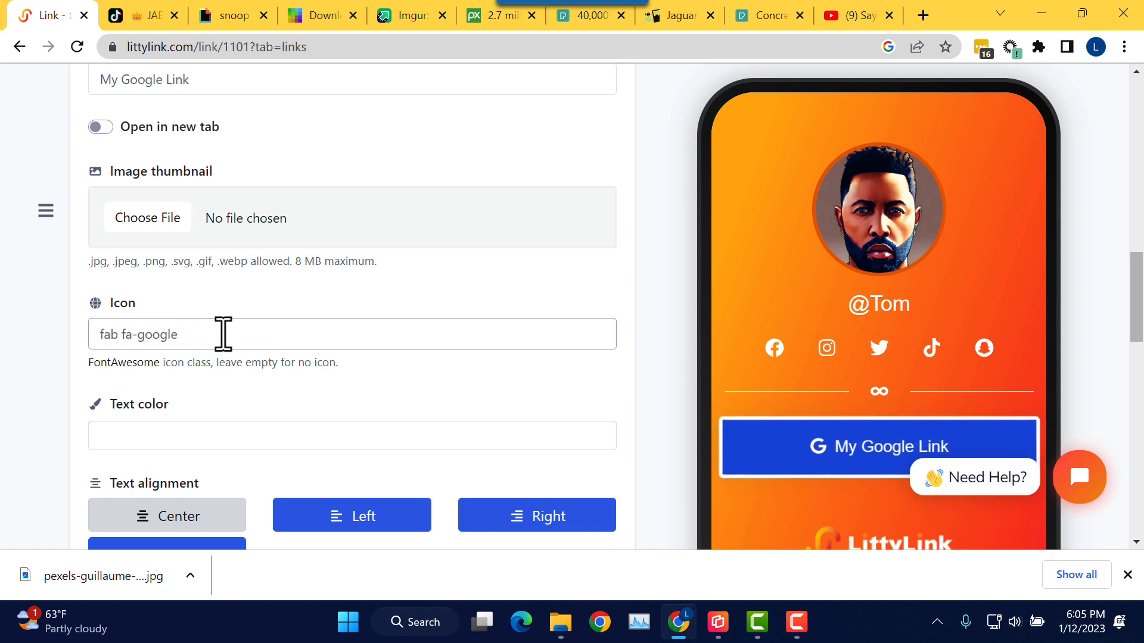
# Step: Delete 'fab fa-google' from the Icon field so the button shows text only
pyautogui.click(192, 334)
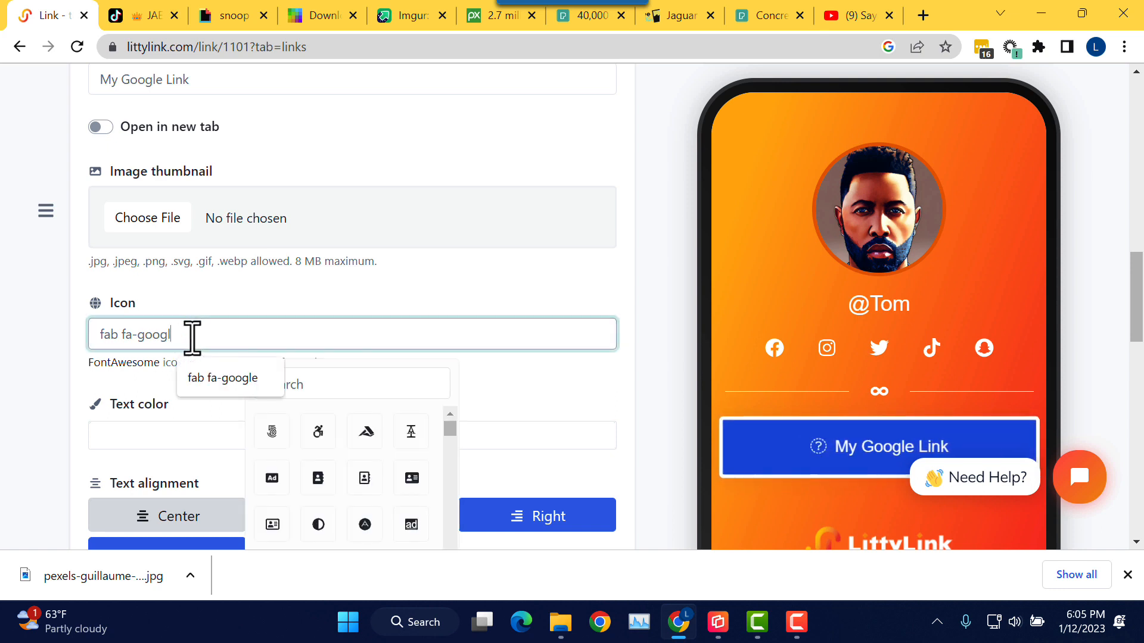
pyautogui.press('BackSpace')
pyautogui.press('BackSpace')
pyautogui.press('BackSpace')
pyautogui.press('BackSpace')
pyautogui.press('BackSpace')
pyautogui.press('BackSpace')
pyautogui.press('BackSpace')
pyautogui.press('BackSpace')
pyautogui.press('BackSpace')
pyautogui.press('BackSpace')
pyautogui.press('BackSpace')
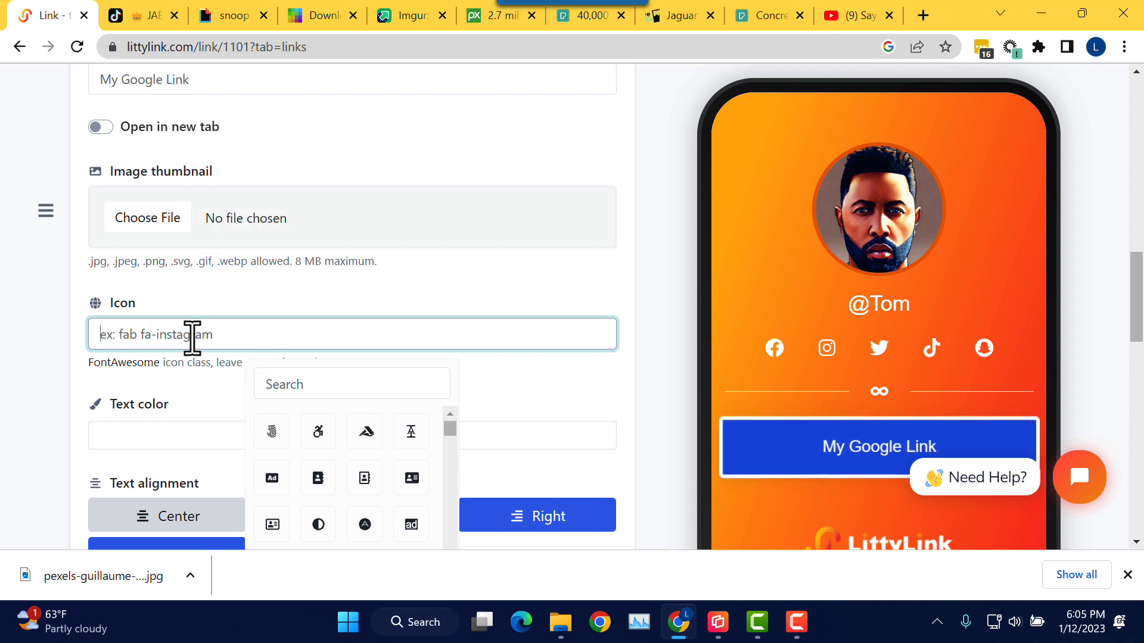
pyautogui.click(231, 311)
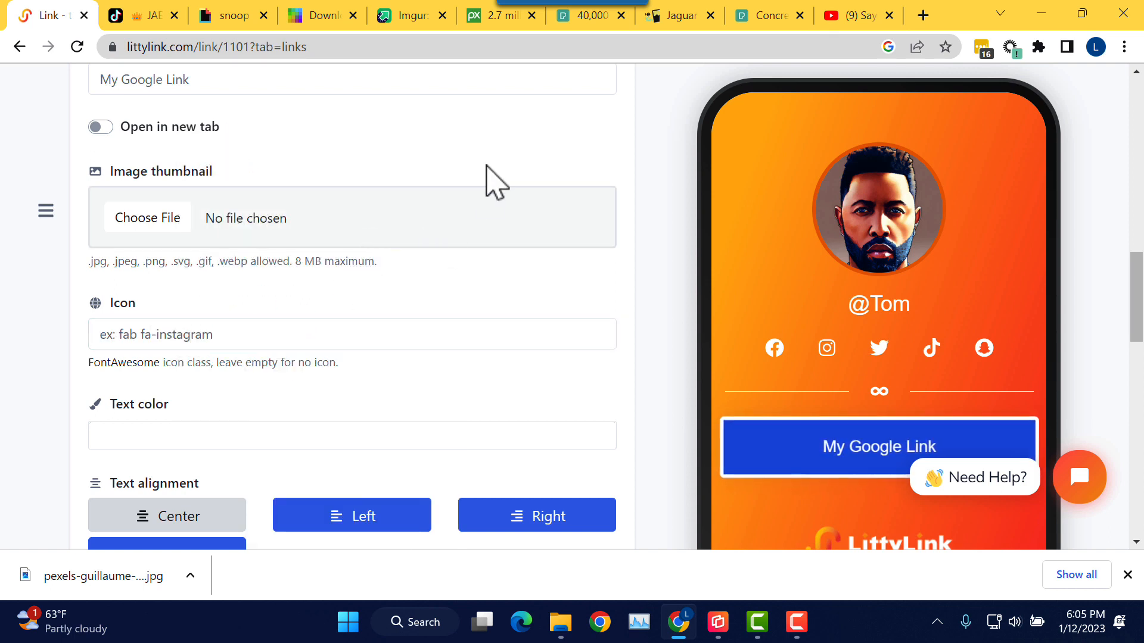
pyautogui.click(923, 16)
# Step: Go to Google Images and search for 'google logo icon g'
pyautogui.click(768, 46)
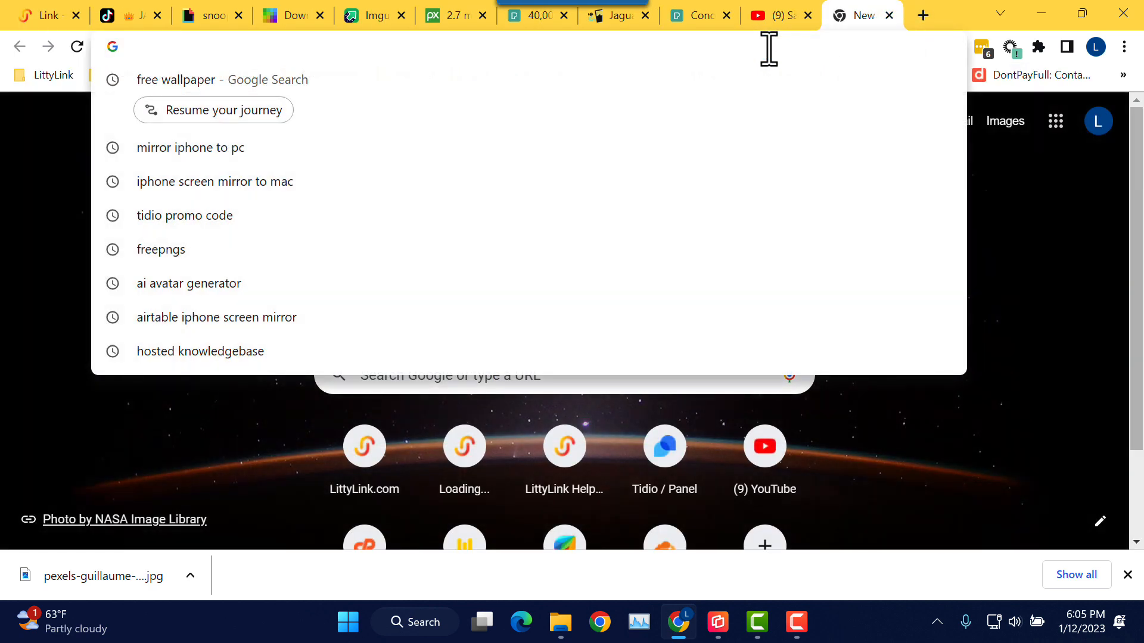
pyautogui.write('google.com')
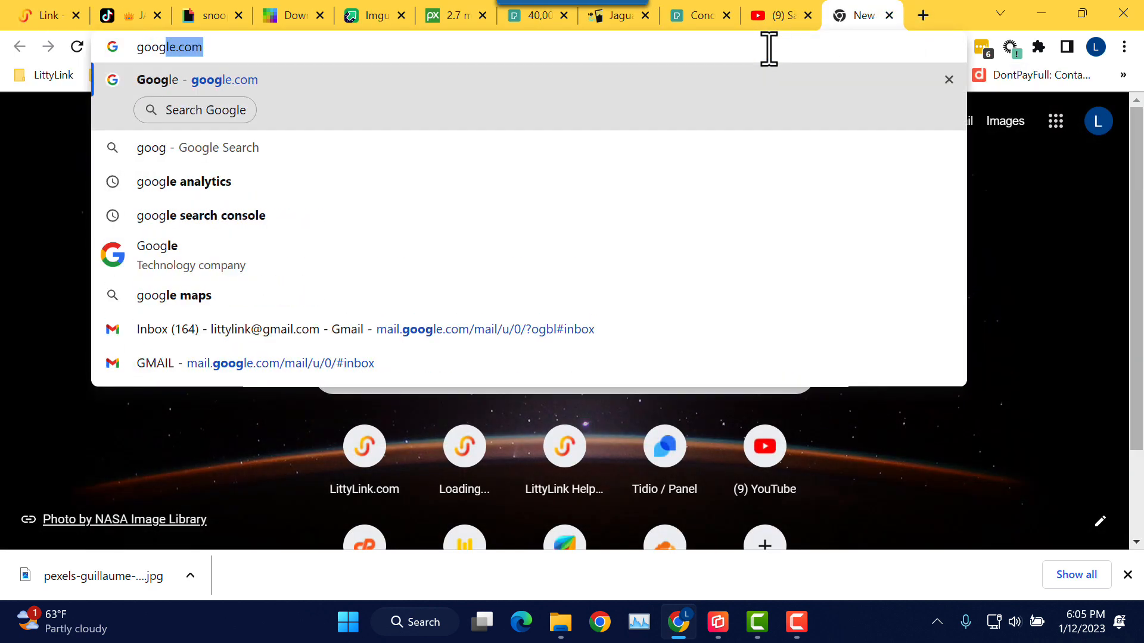
pyautogui.press('Return')
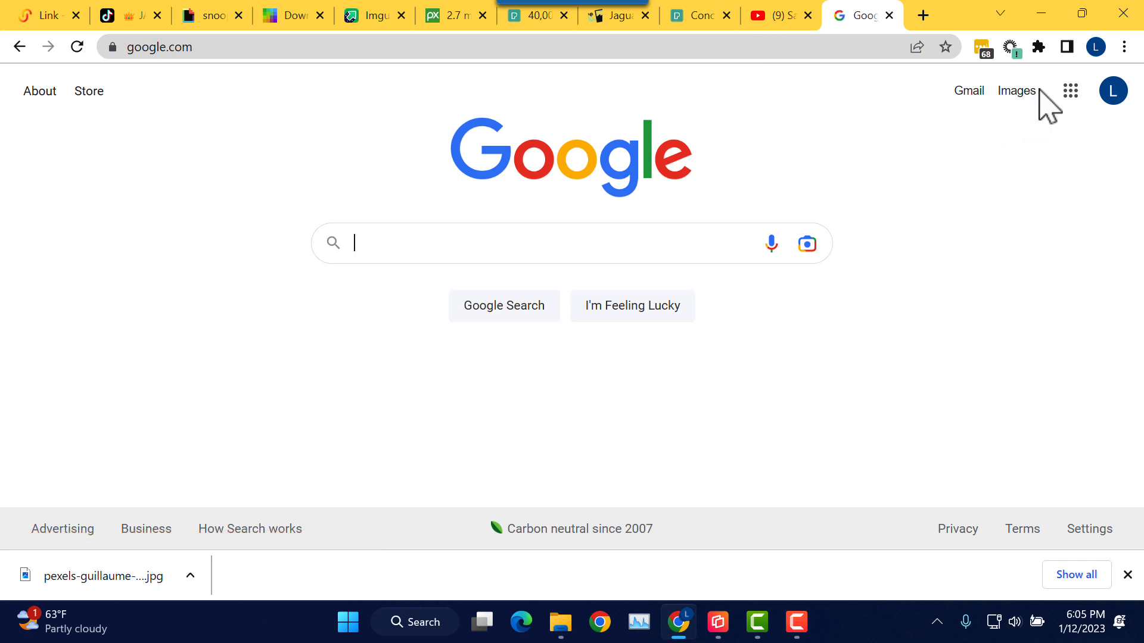
pyautogui.click(1031, 96)
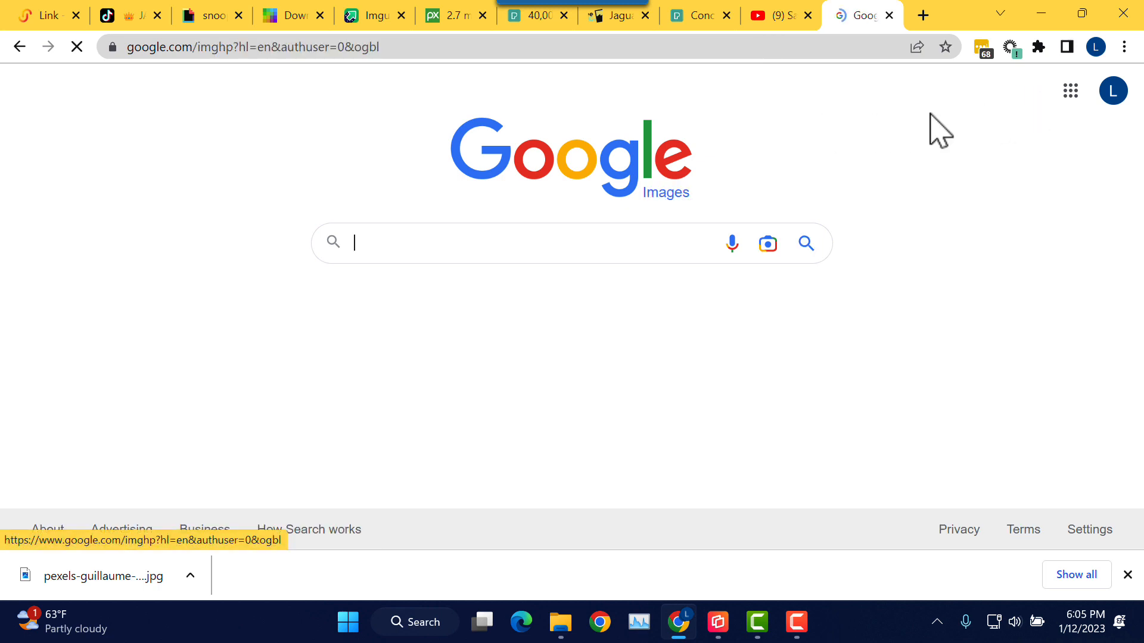
pyautogui.click(435, 245)
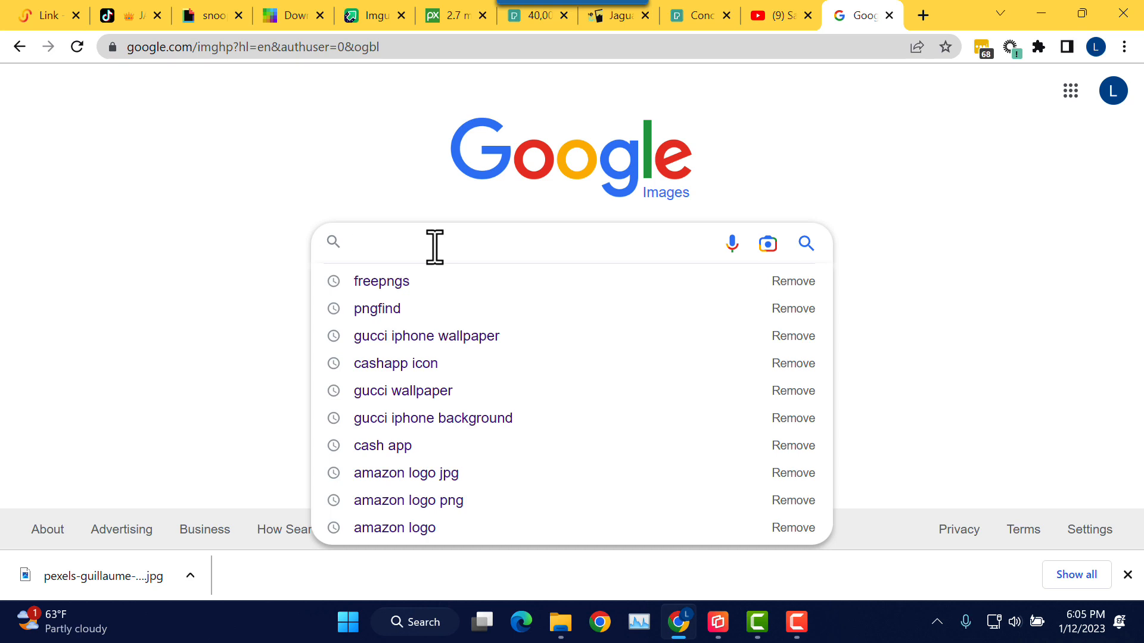
pyautogui.write('google')
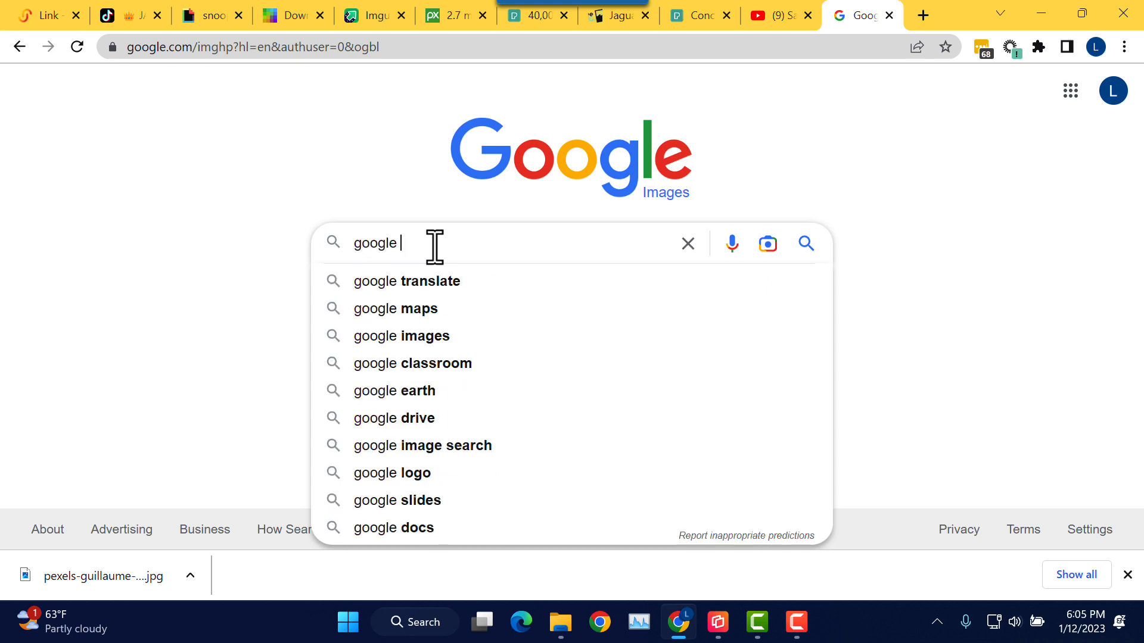
pyautogui.write(' logo i')
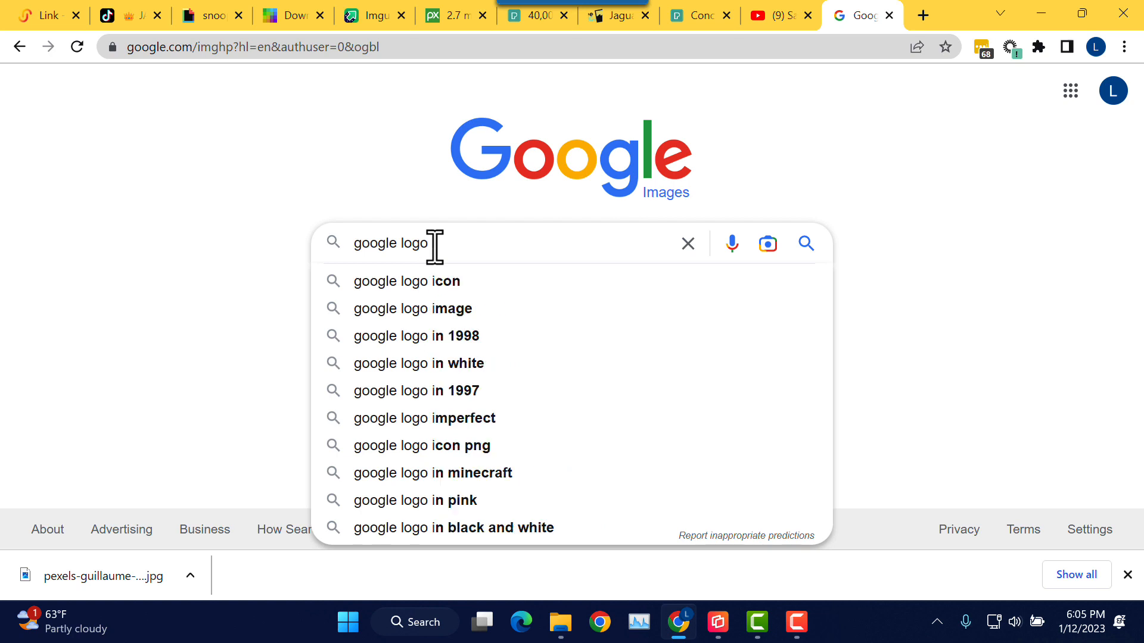
pyautogui.write('con g')
pyautogui.press('Return')
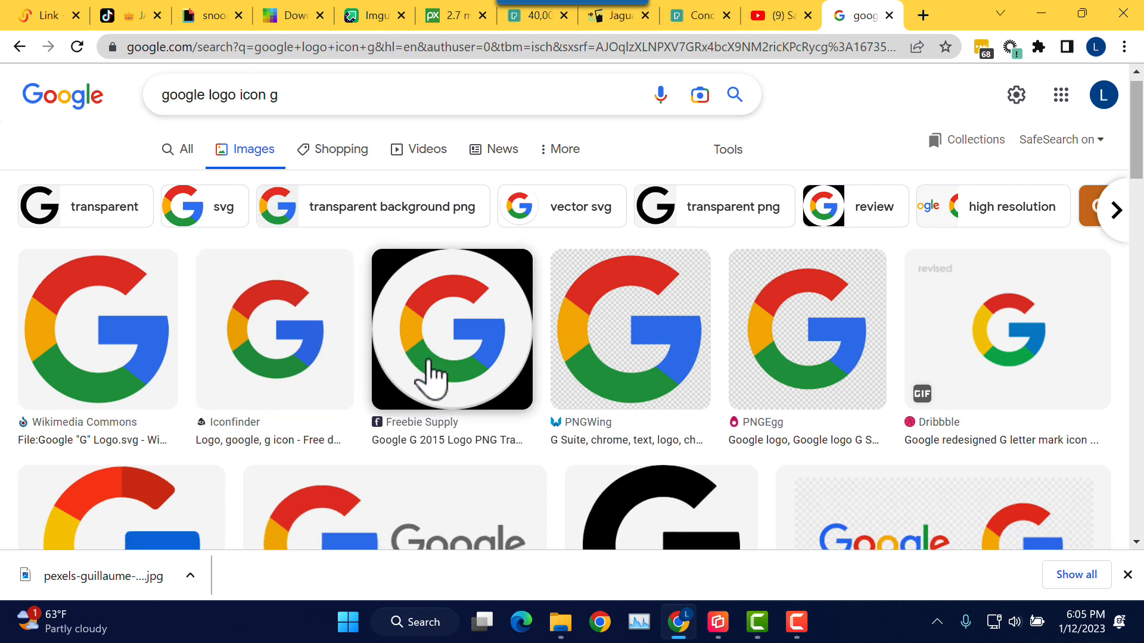
# Step: Save the PNGEgg Google G logo as a PNG and return to the LittyLink tab
pyautogui.scroll(-1, 430, 380)
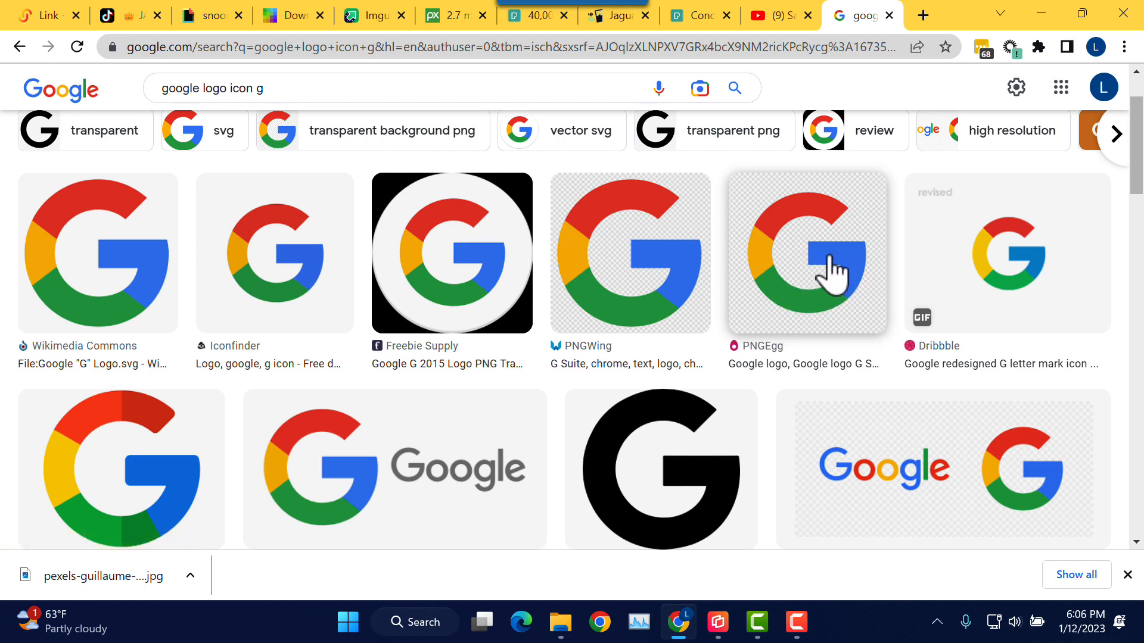
pyautogui.click(807, 306)
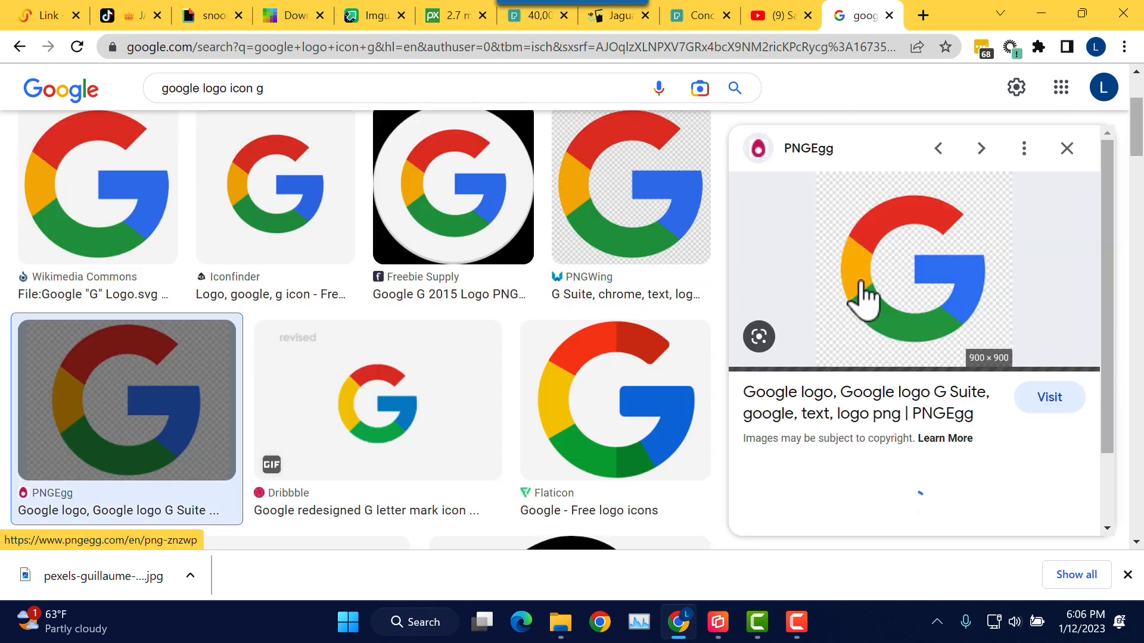
pyautogui.rightClick(881, 229)
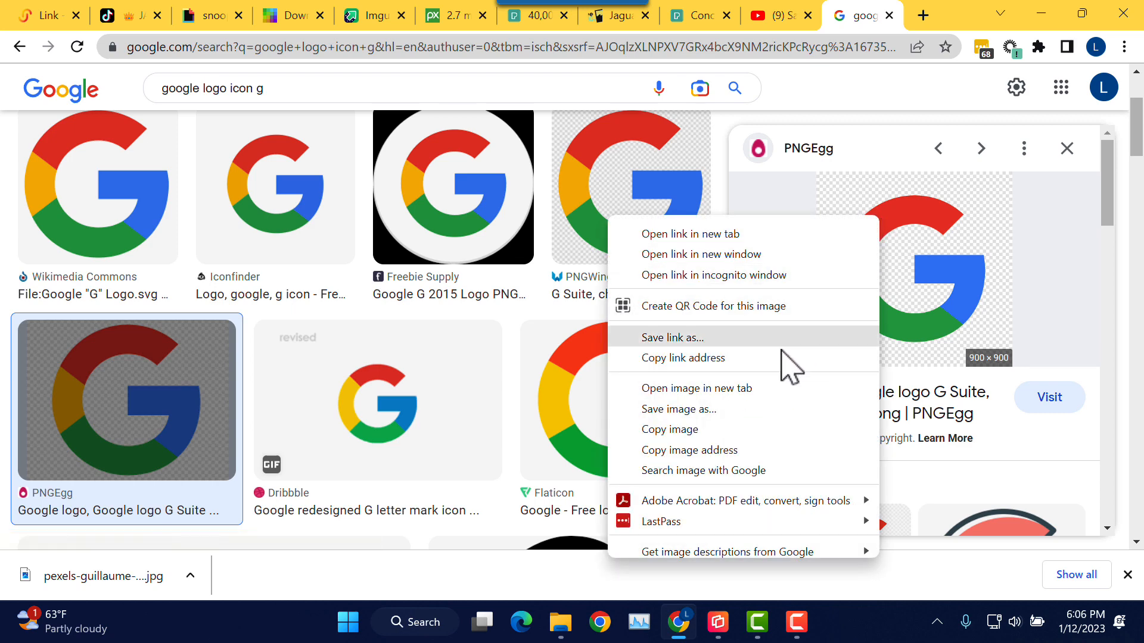
pyautogui.click(747, 429)
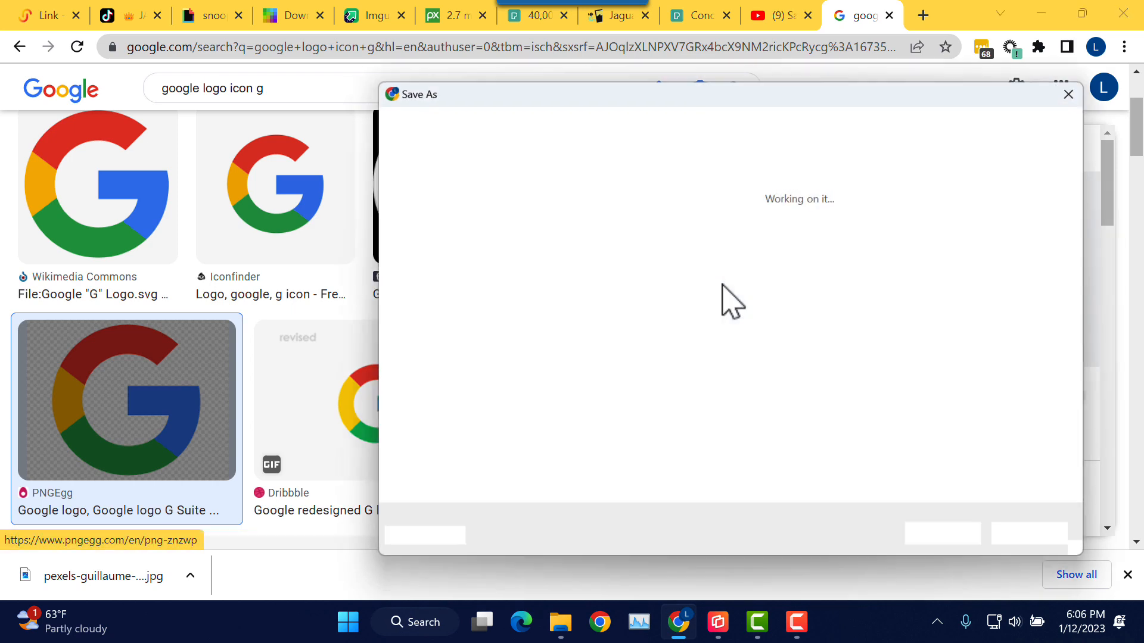
pyautogui.click(944, 543)
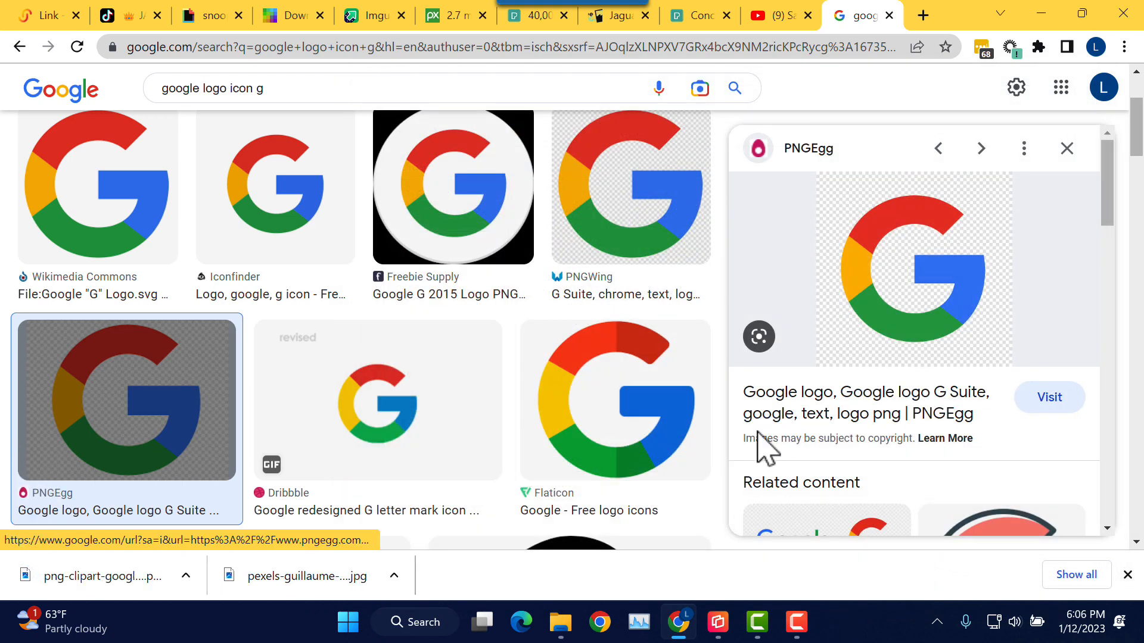
pyautogui.click(51, 16)
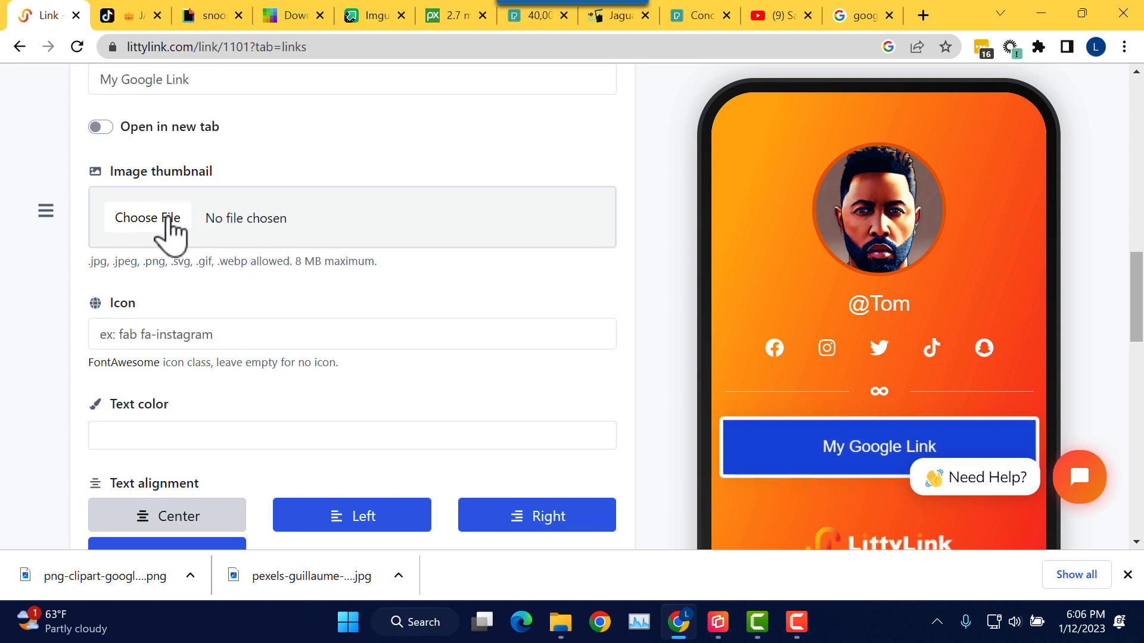
# Step: Attach the downloaded Google logo from the Pictures folder as the link's image thumbnail and save
pyautogui.click(222, 225)
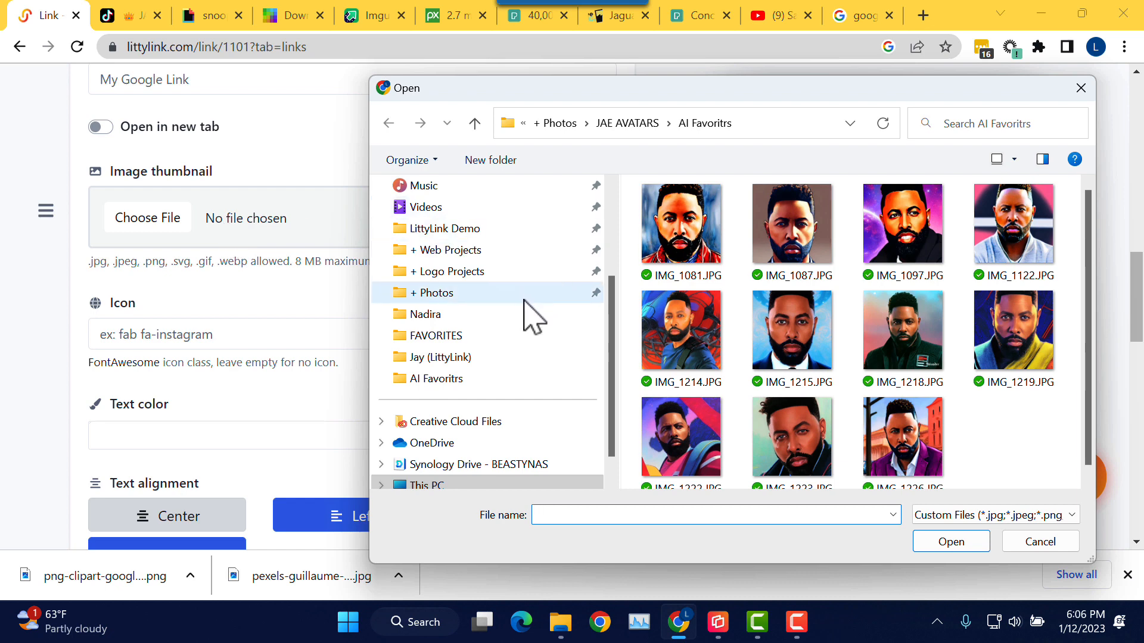
pyautogui.scroll(3, 519, 313)
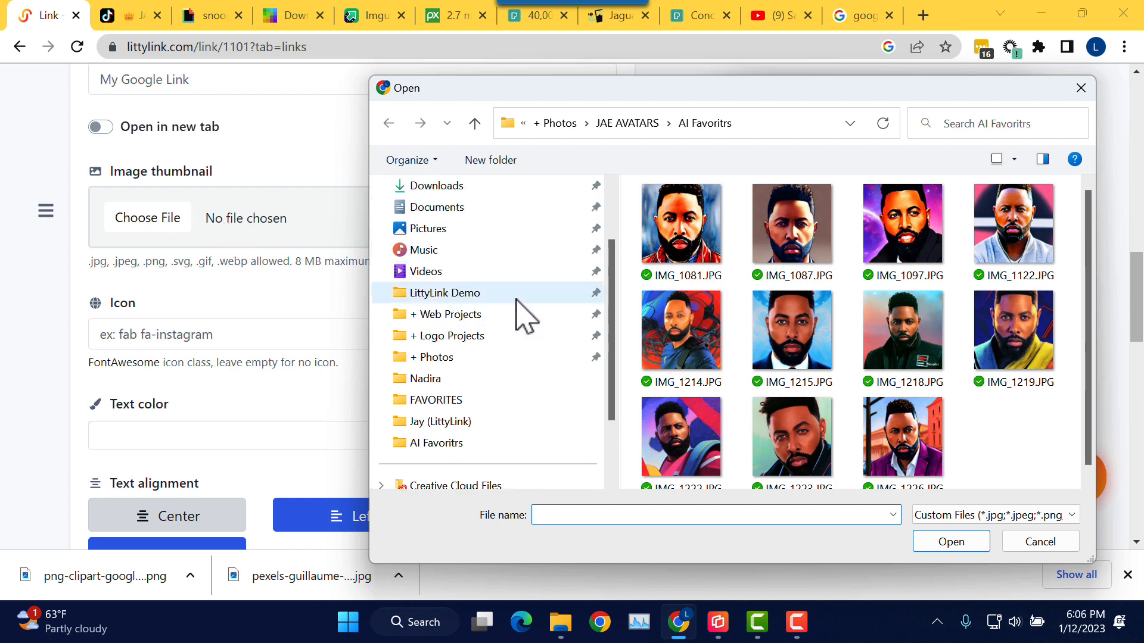
pyautogui.click(483, 232)
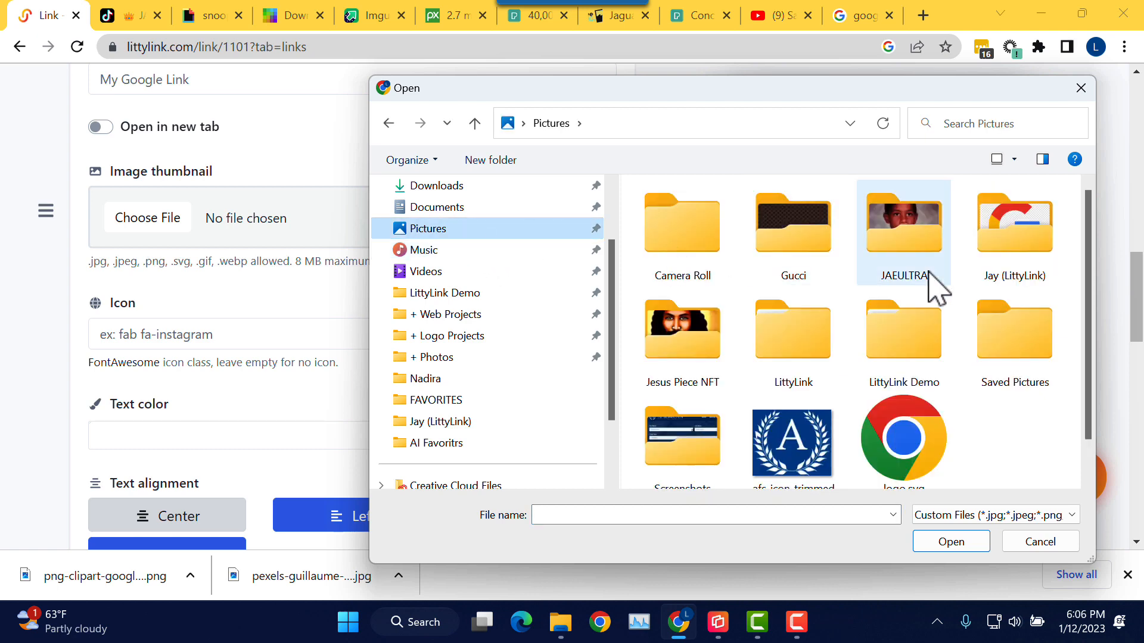
pyautogui.doubleClick(1035, 253)
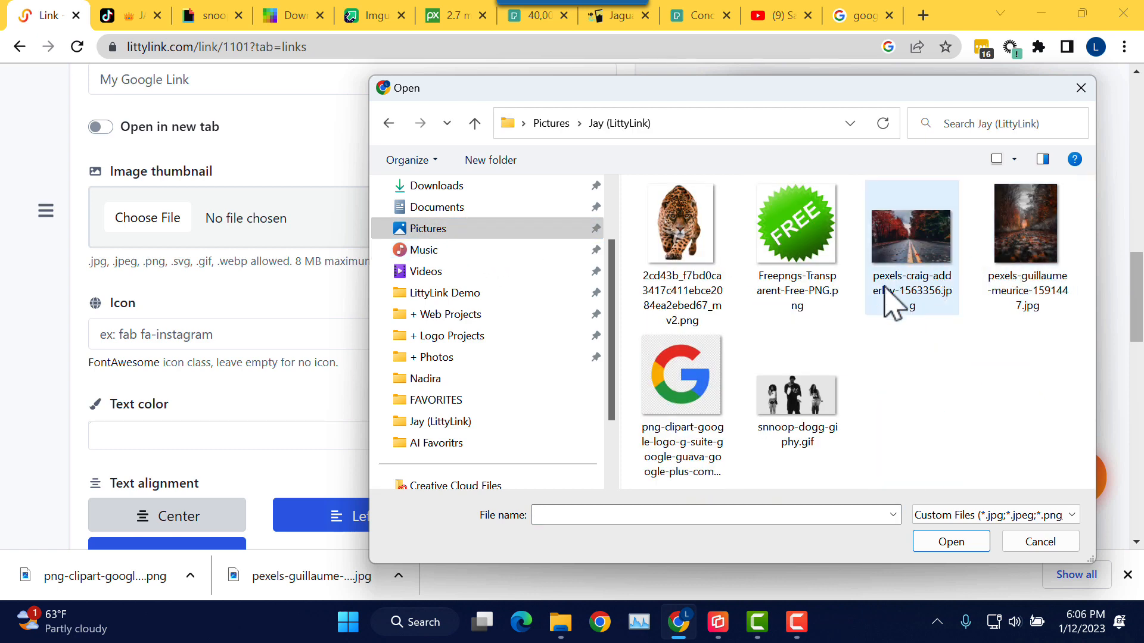
pyautogui.click(696, 381)
pyautogui.click(968, 543)
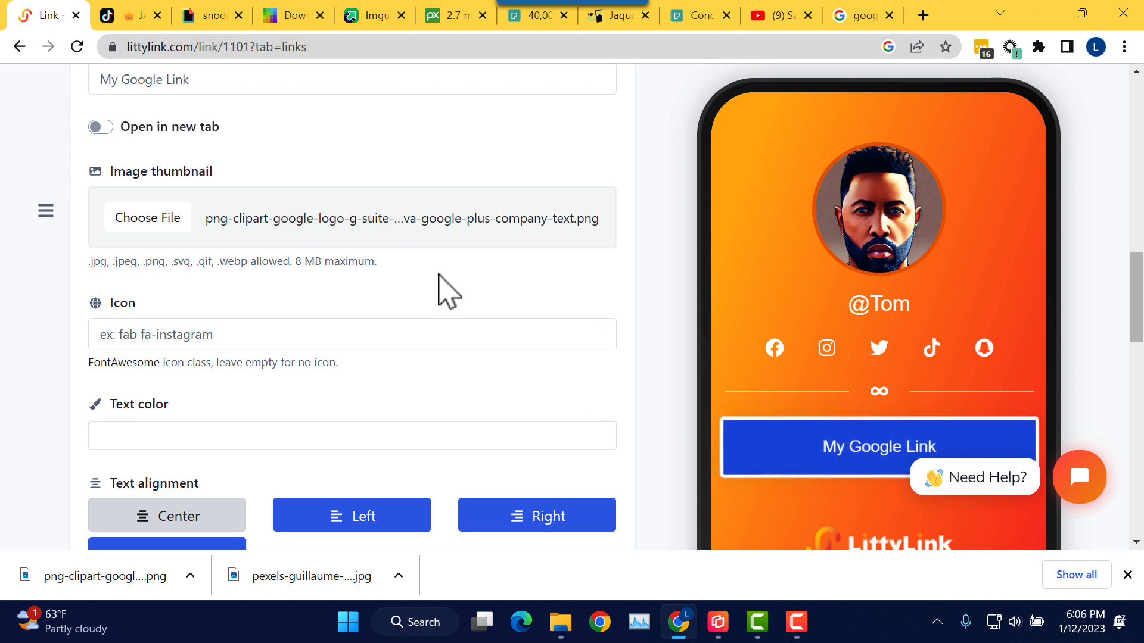
pyautogui.scroll(-1, 453, 251)
pyautogui.scroll(-12, 452, 238)
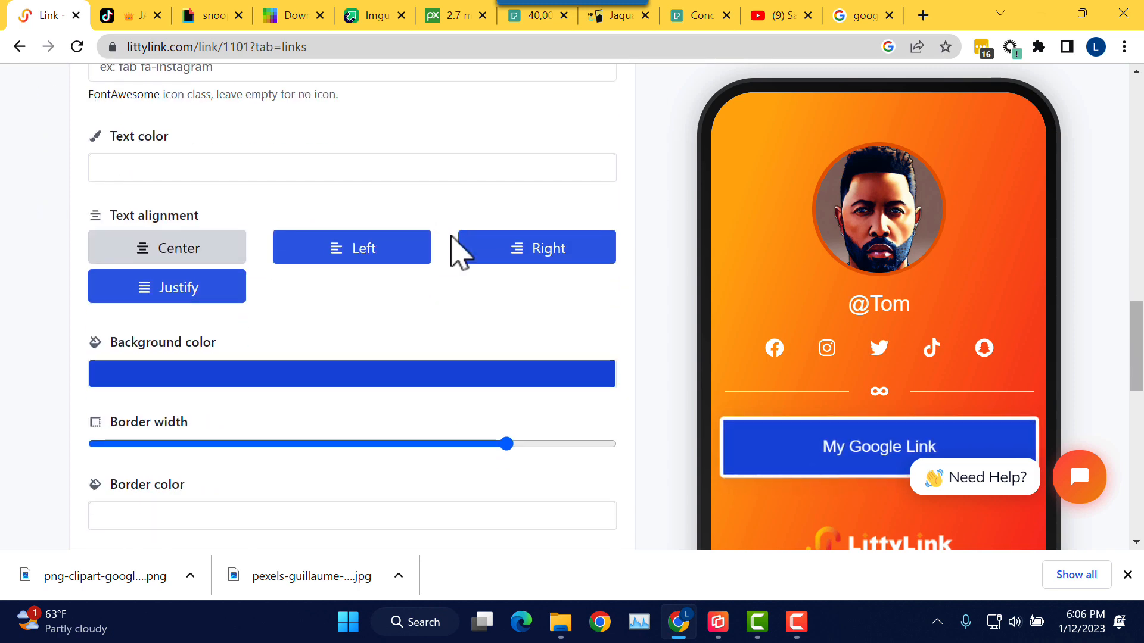
pyautogui.scroll(-5, 453, 390)
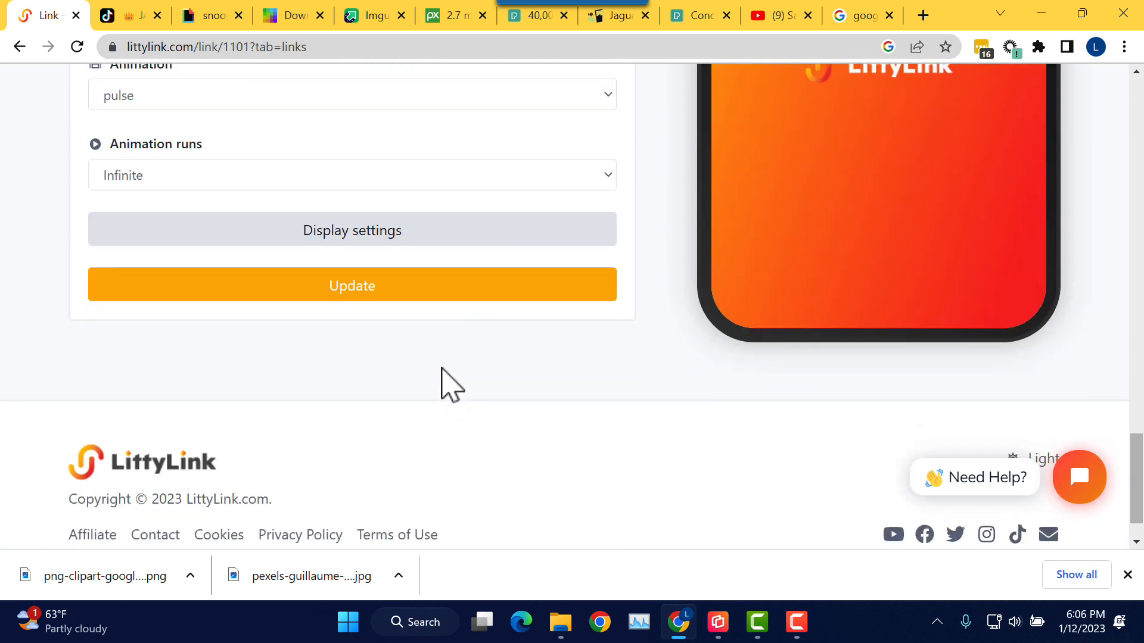
pyautogui.click(424, 295)
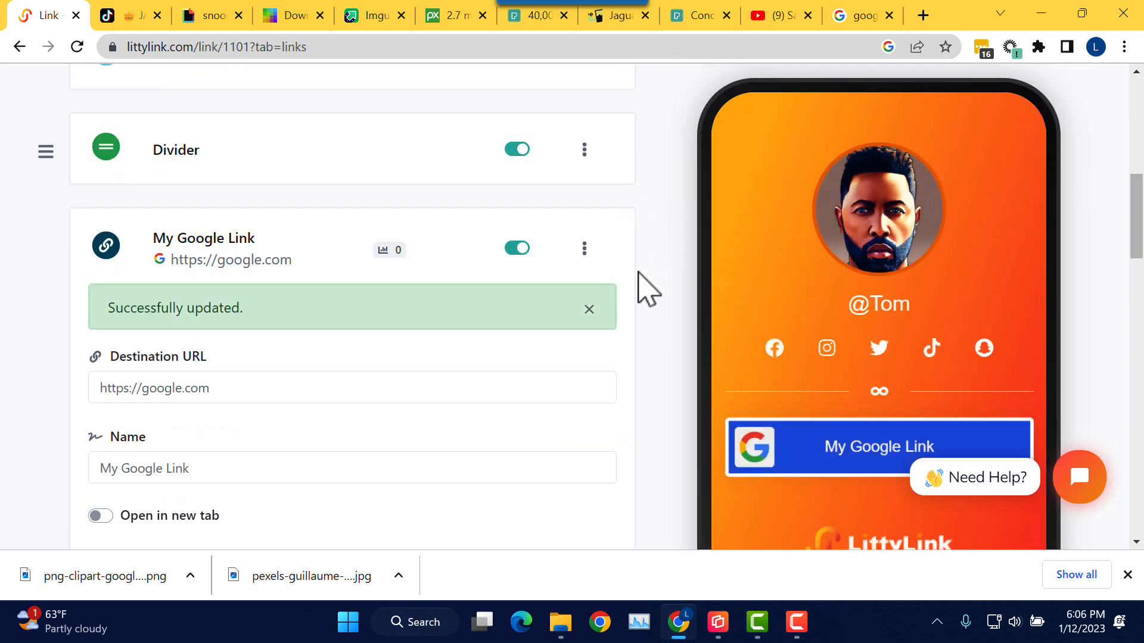
# Step: Collapse the My Google Link edit form and return to the top of the Blocks list
pyautogui.scroll(-3, 678, 273)
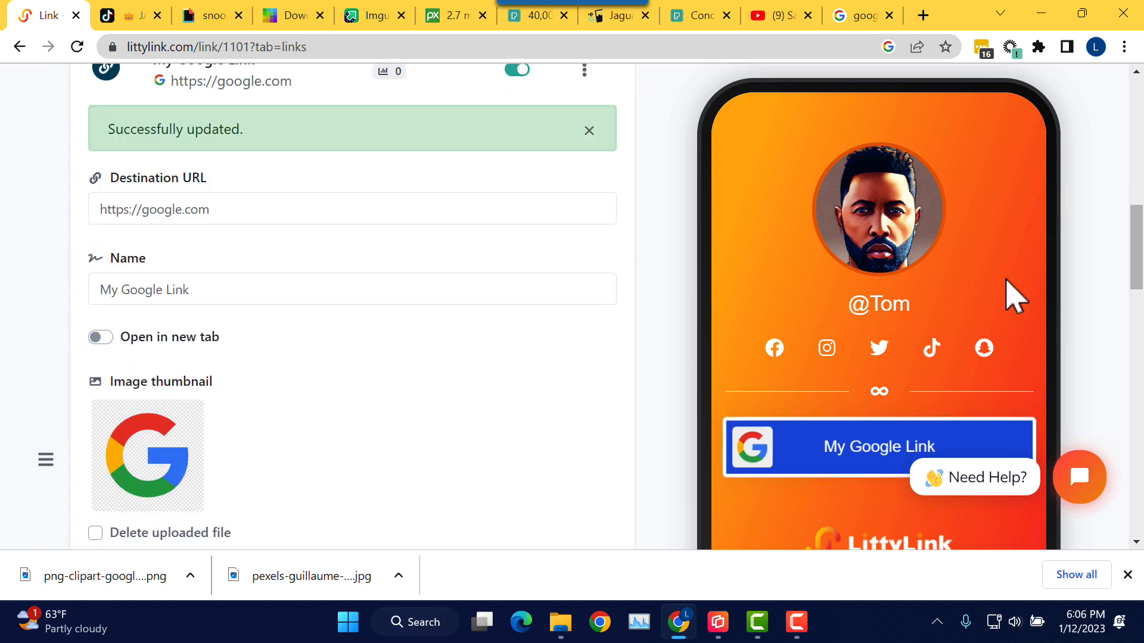
pyautogui.scroll(-1, 1004, 309)
pyautogui.moveTo(1137, 286); pyautogui.dragTo(1126, 416)
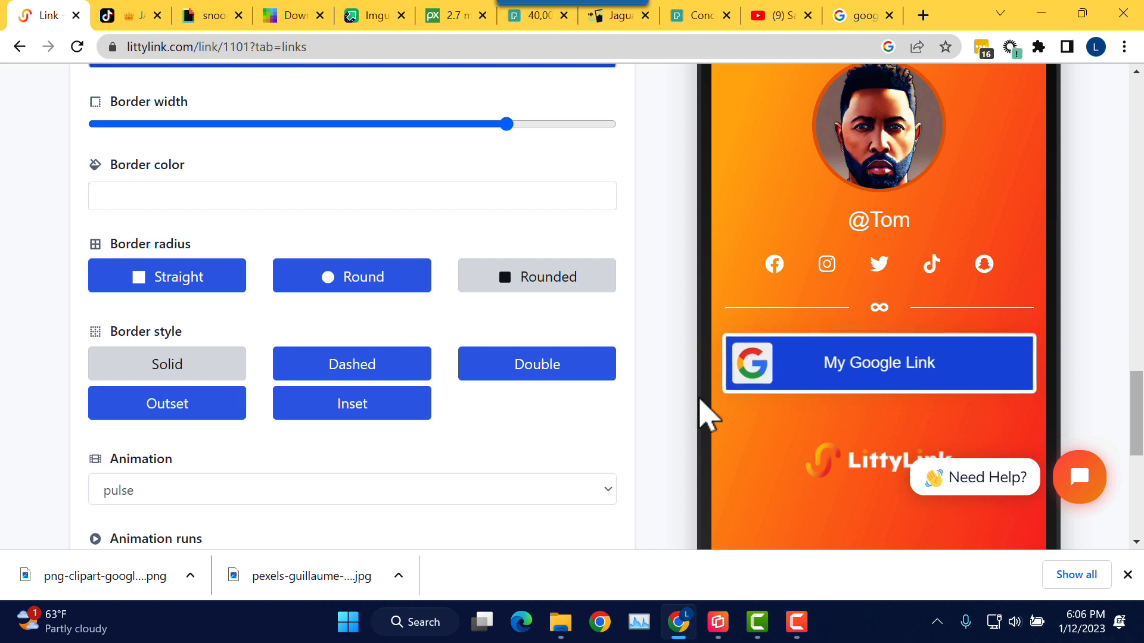
pyautogui.scroll(1, 656, 337)
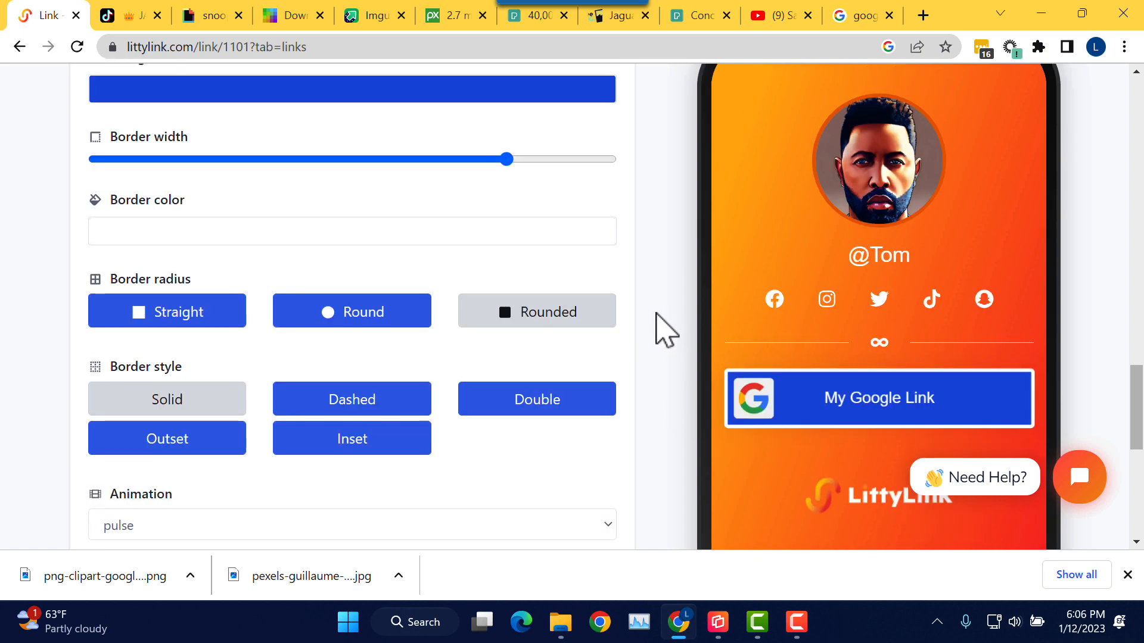
pyautogui.scroll(-3, 671, 310)
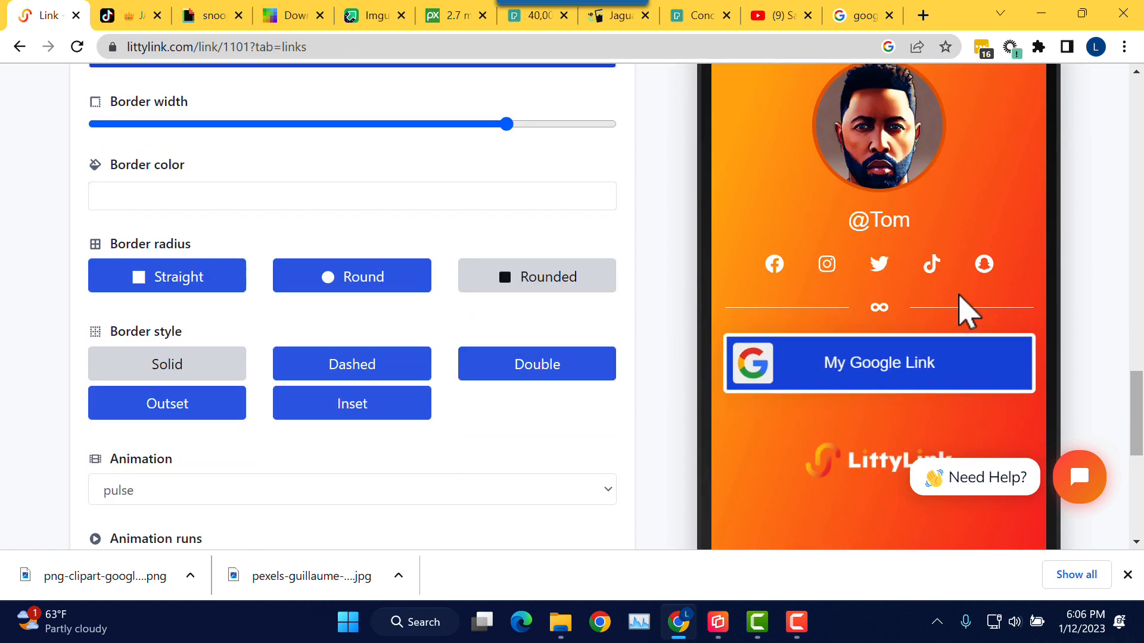
pyautogui.scroll(8, 689, 247)
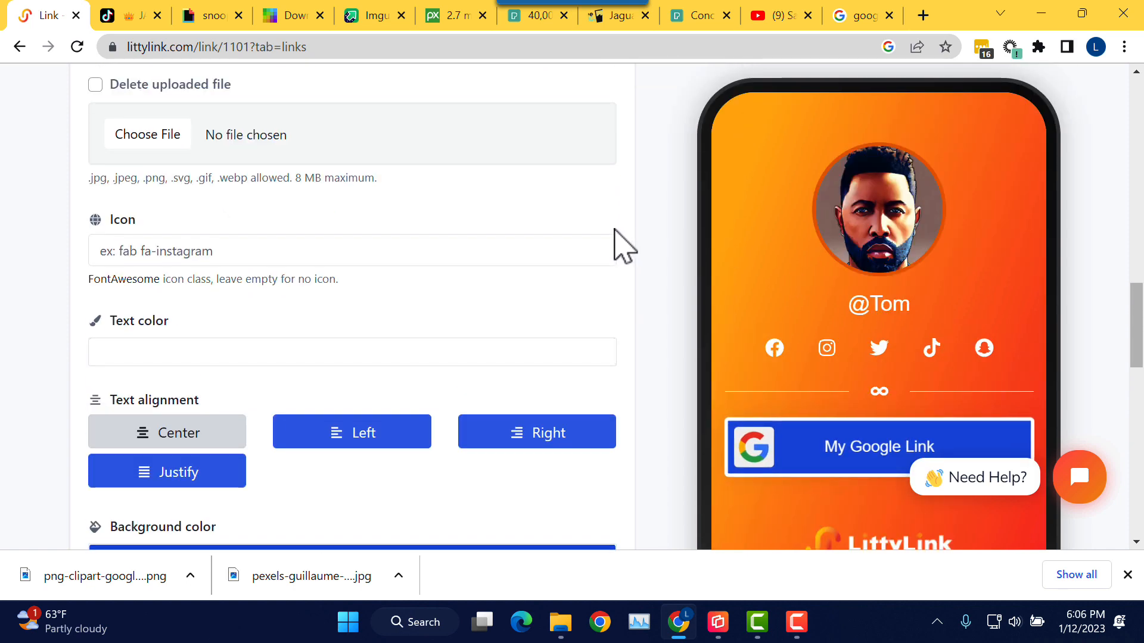
pyautogui.scroll(7, 357, 226)
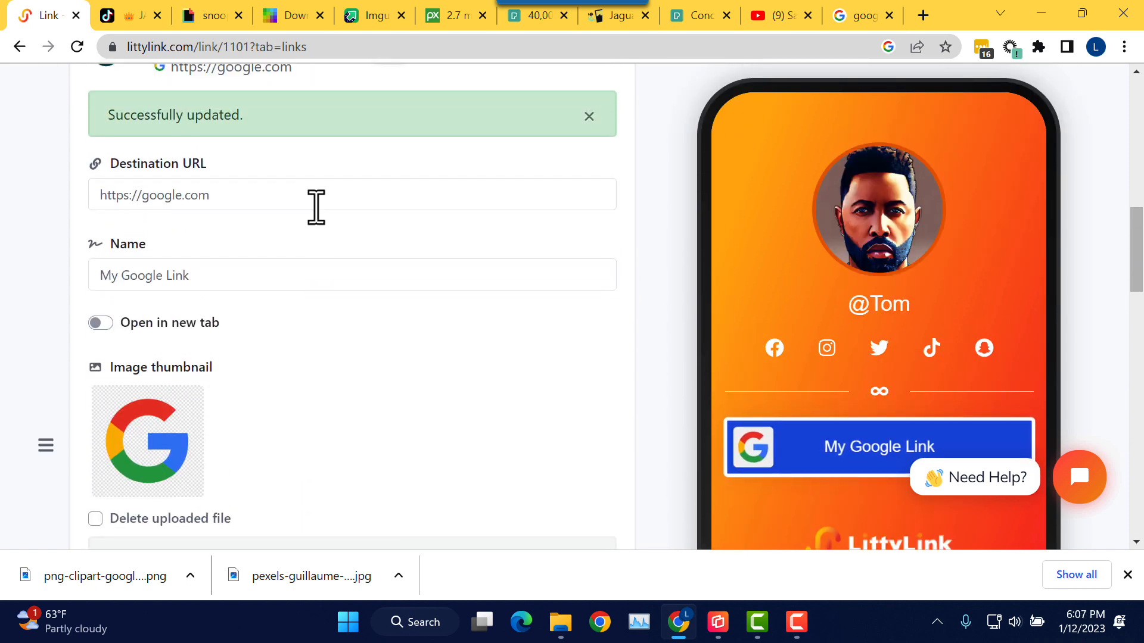
pyautogui.scroll(4, 316, 207)
pyautogui.click(218, 273)
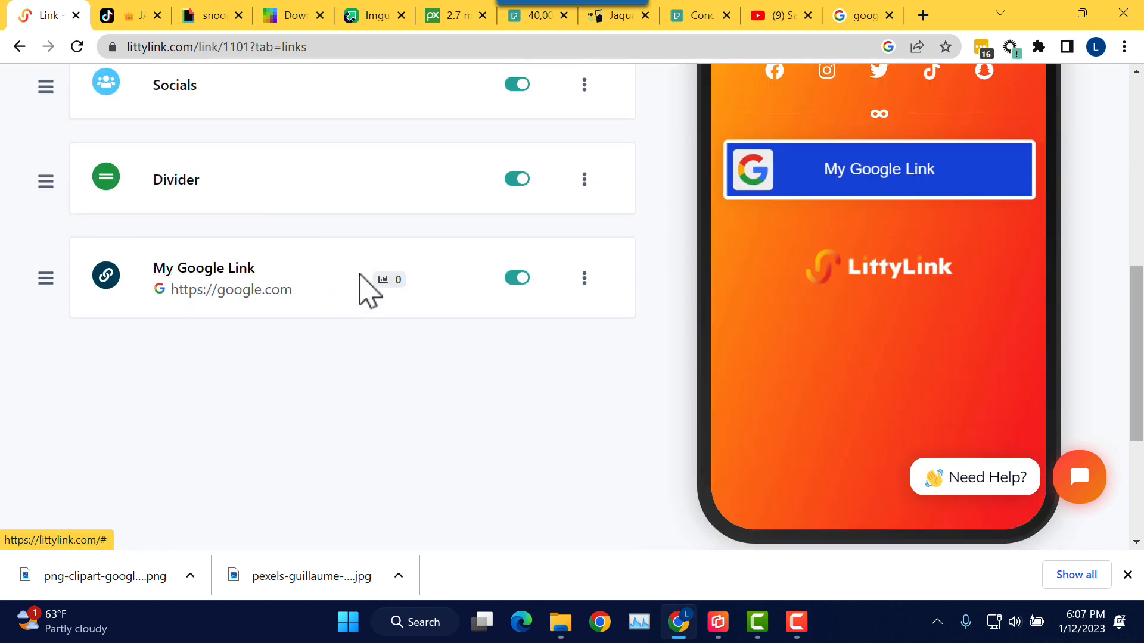
pyautogui.scroll(2, 396, 399)
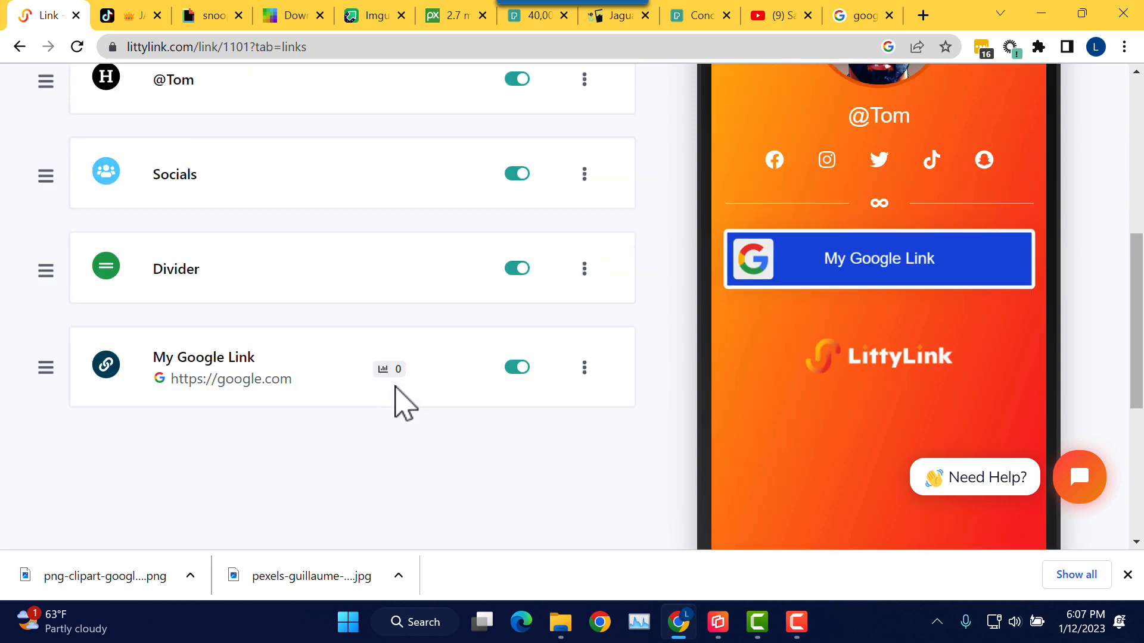
pyautogui.scroll(5, 405, 405)
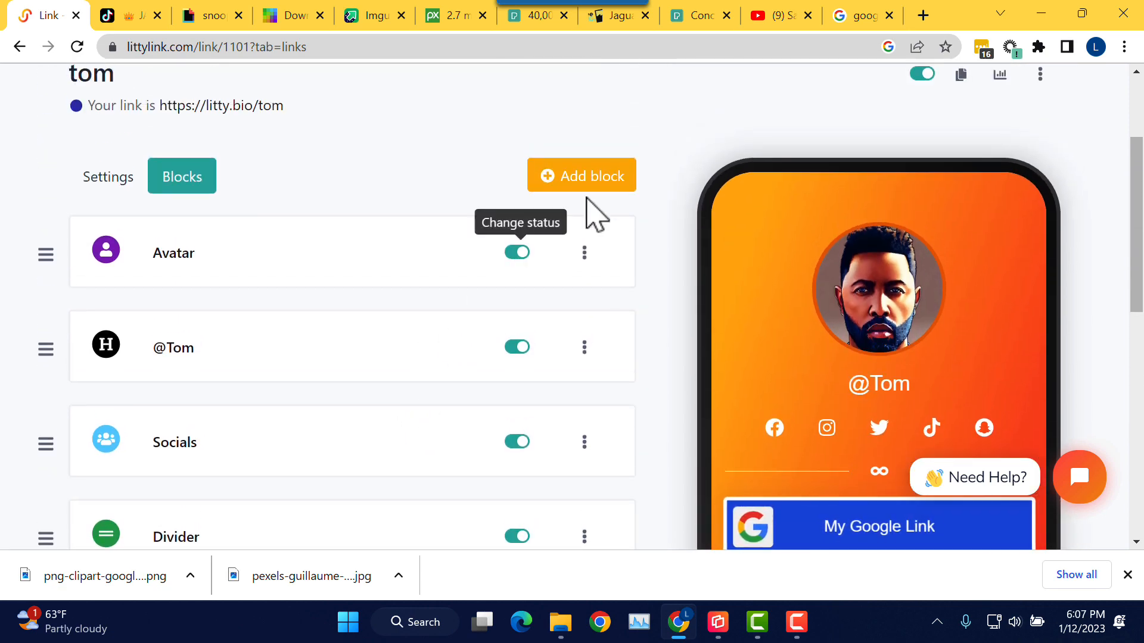
pyautogui.click(599, 186)
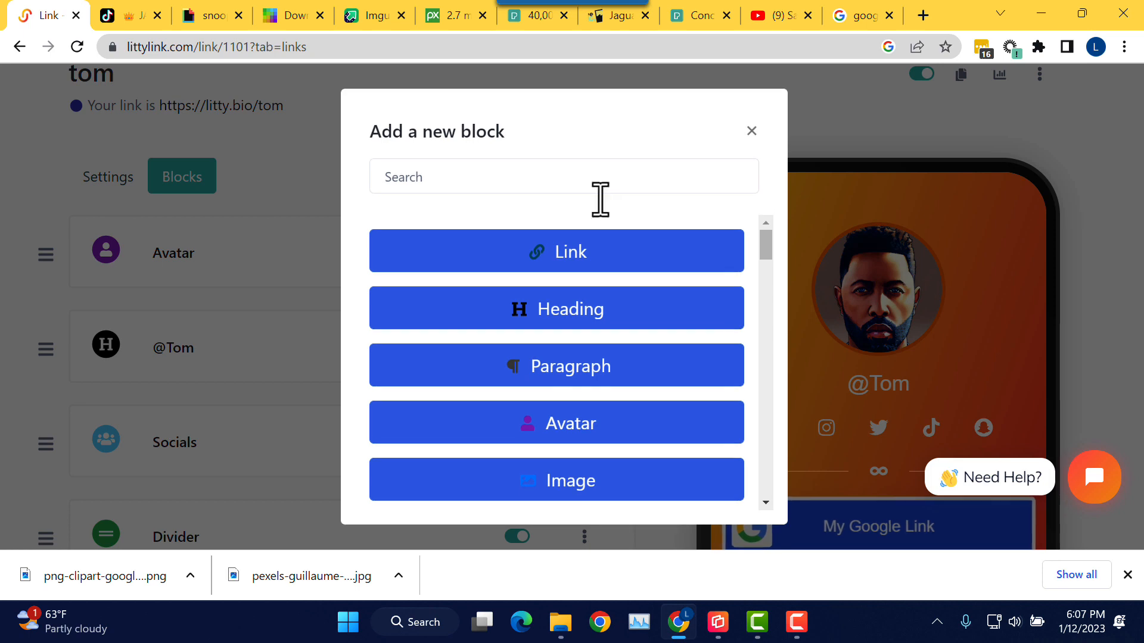
pyautogui.click(573, 279)
pyautogui.click(488, 281)
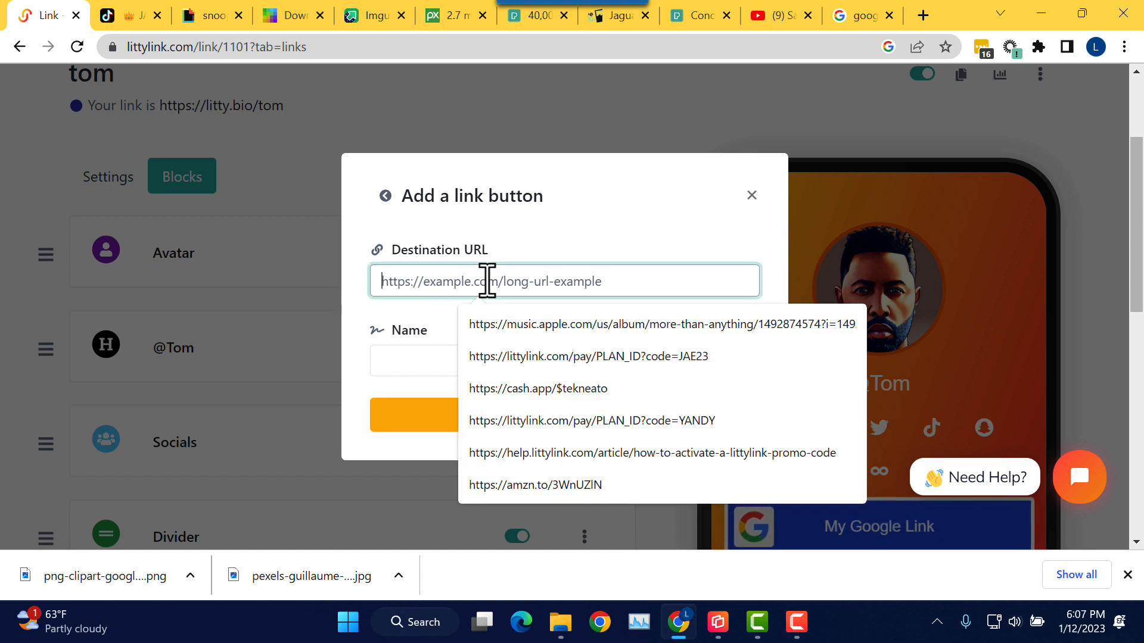
pyautogui.write('ht')
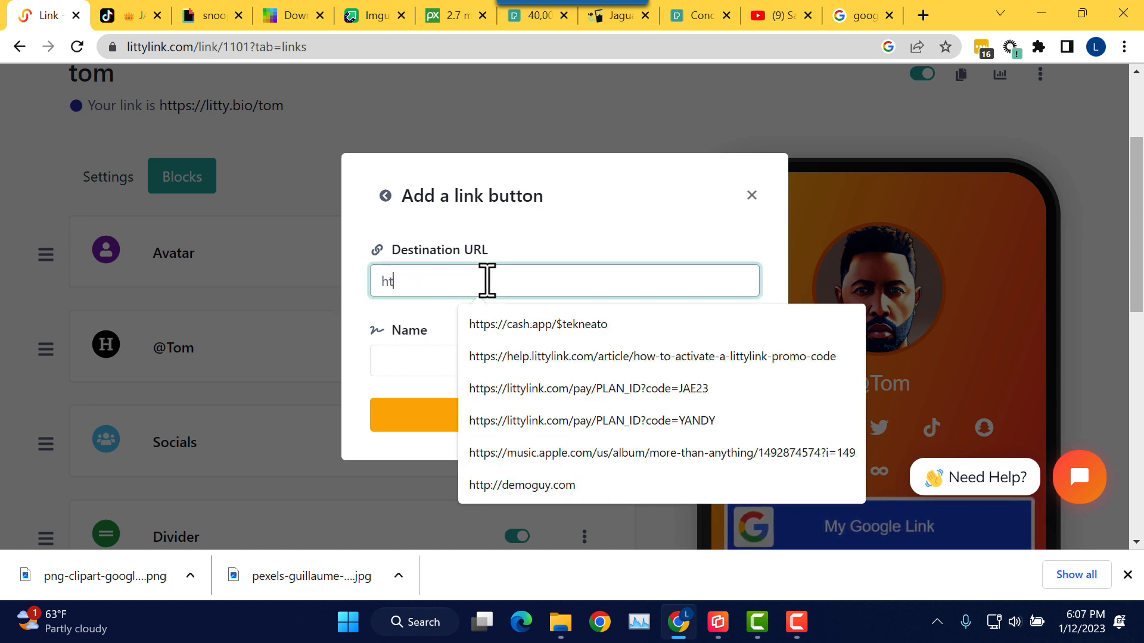
pyautogui.write('tp://test.com')
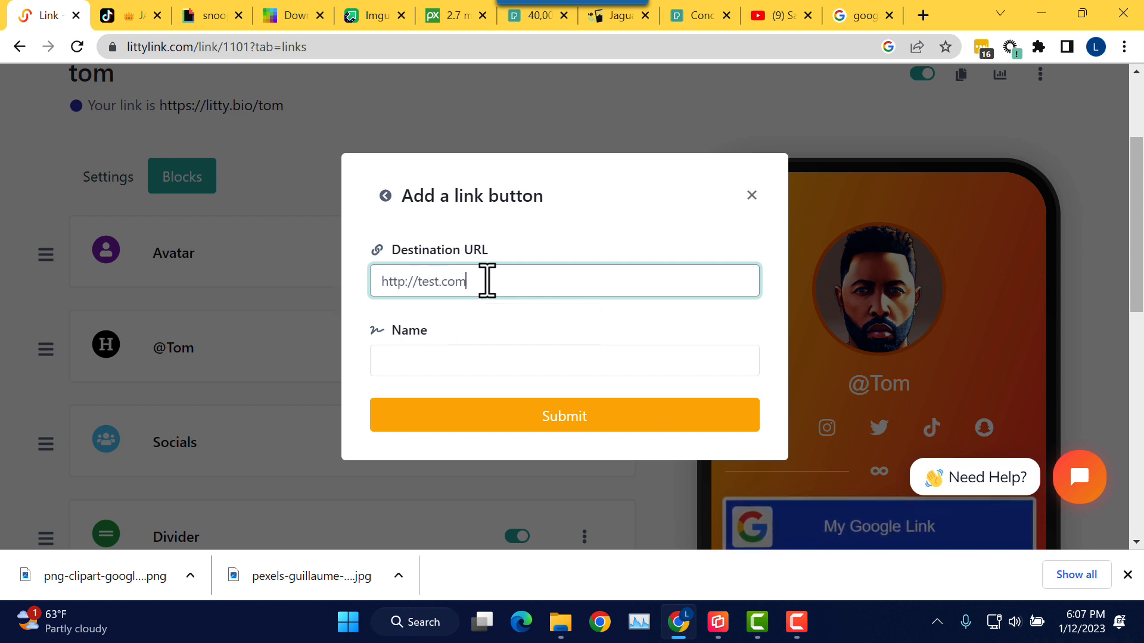
pyautogui.press('Tab')
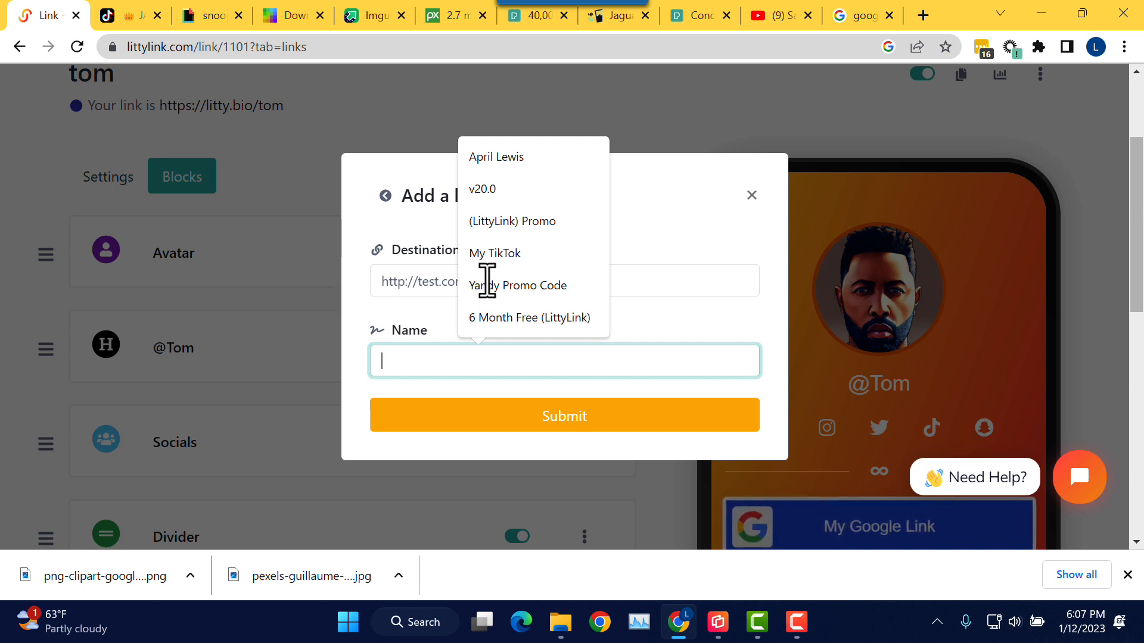
pyautogui.write('Lin')
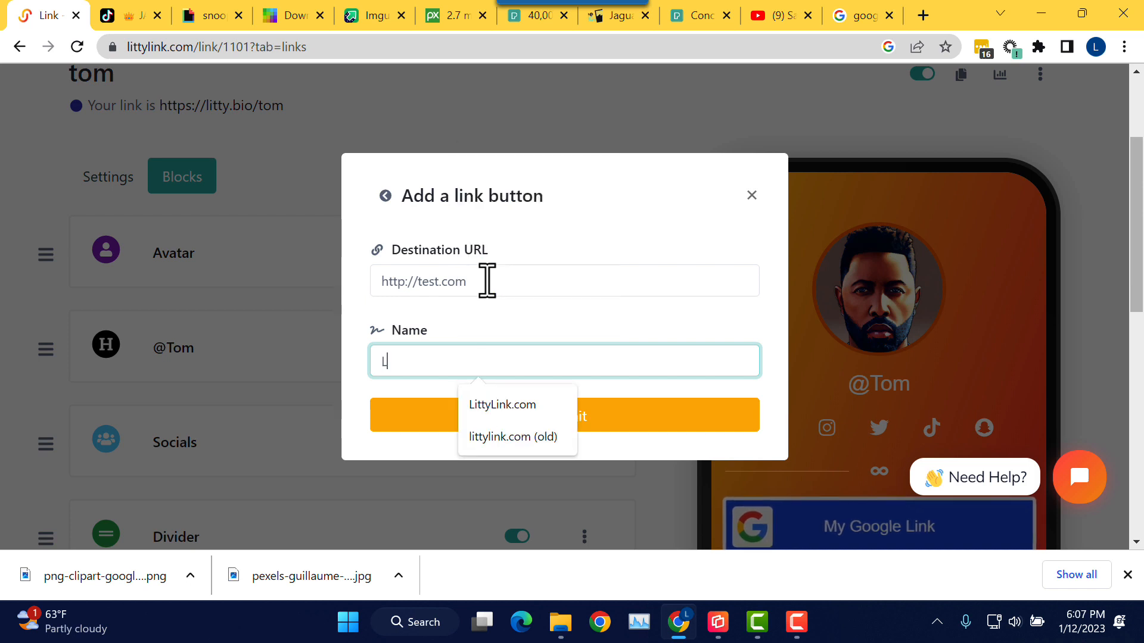
pyautogui.press('BackSpace')
pyautogui.press('BackSpace')
pyautogui.press('BackSpace')
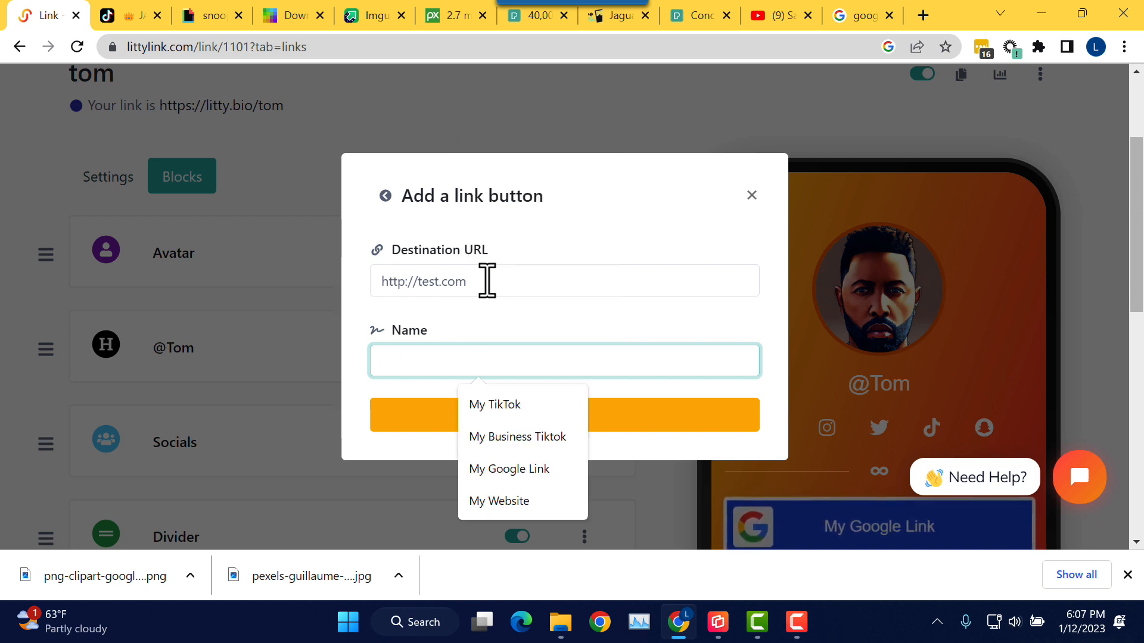
pyautogui.write('My We')
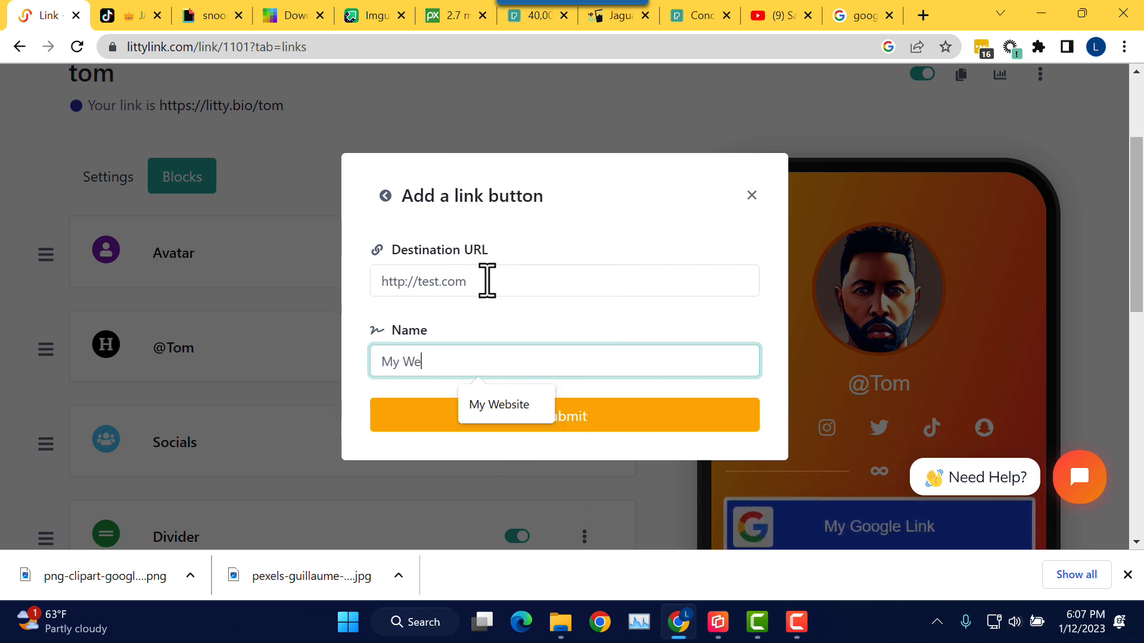
pyautogui.write('bsite')
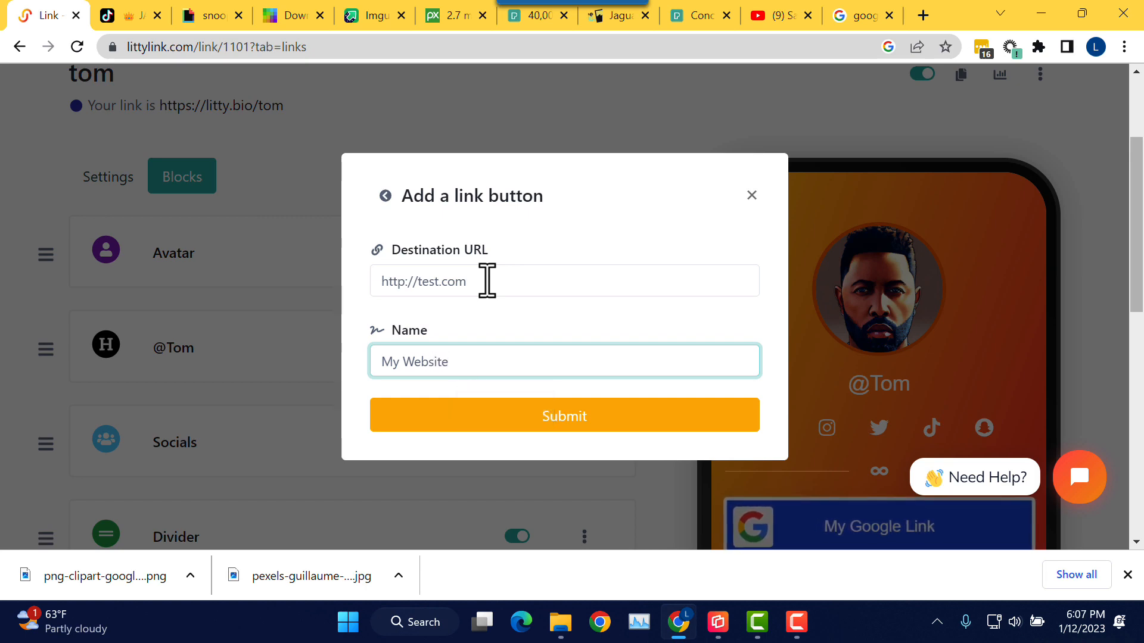
pyautogui.click(481, 417)
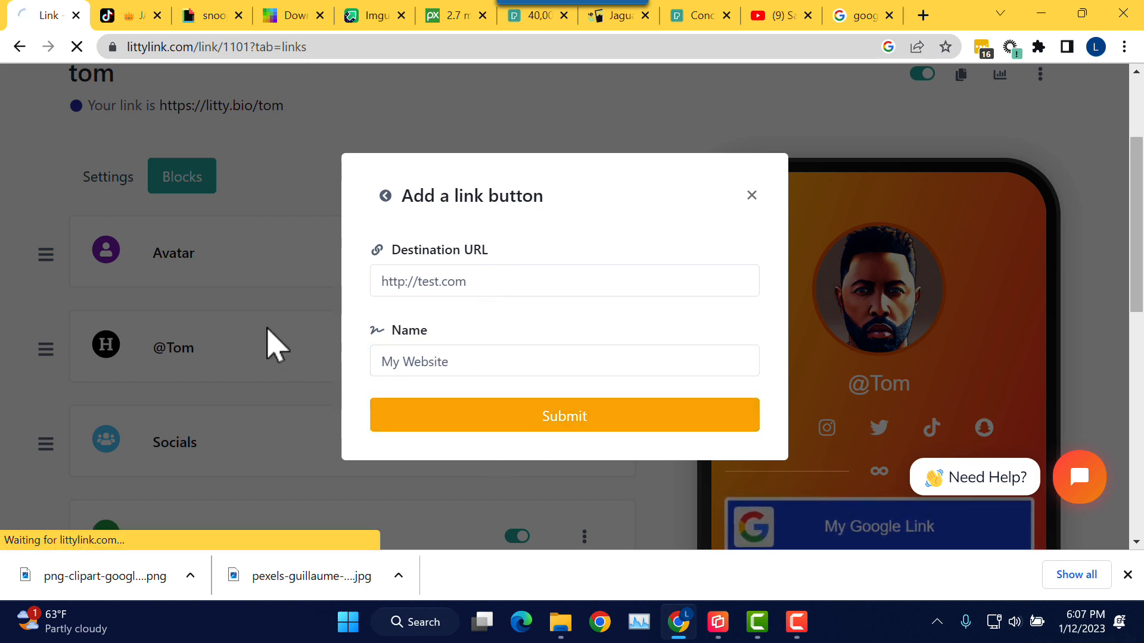
# Step: Open the My Website button's settings and scroll to its colour options
pyautogui.scroll(-6, 503, 289)
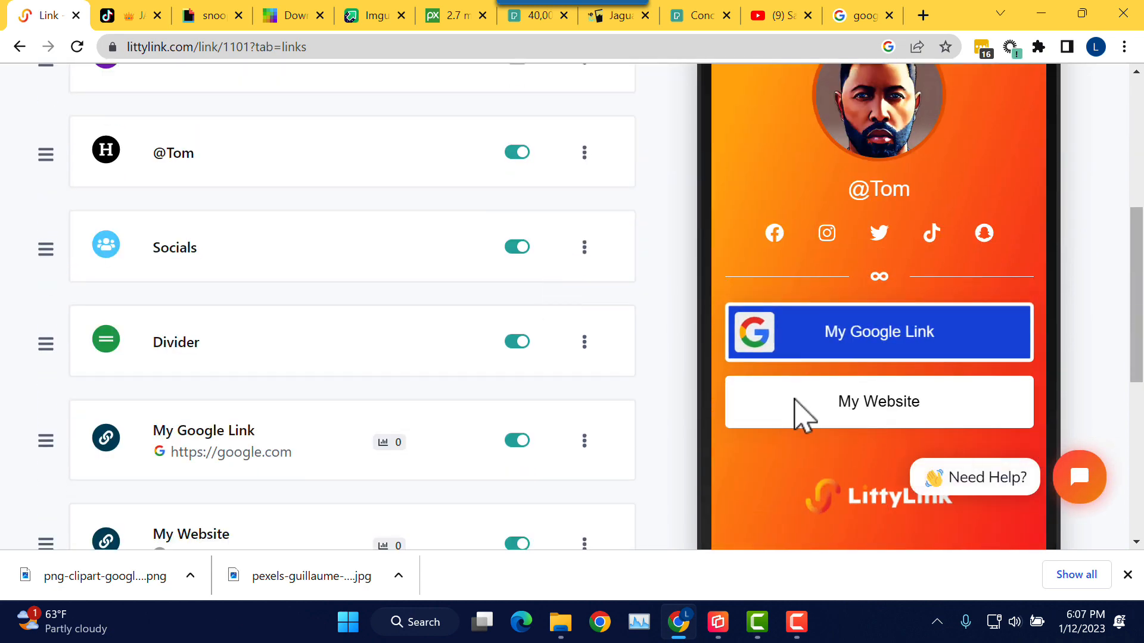
pyautogui.scroll(-3, 550, 355)
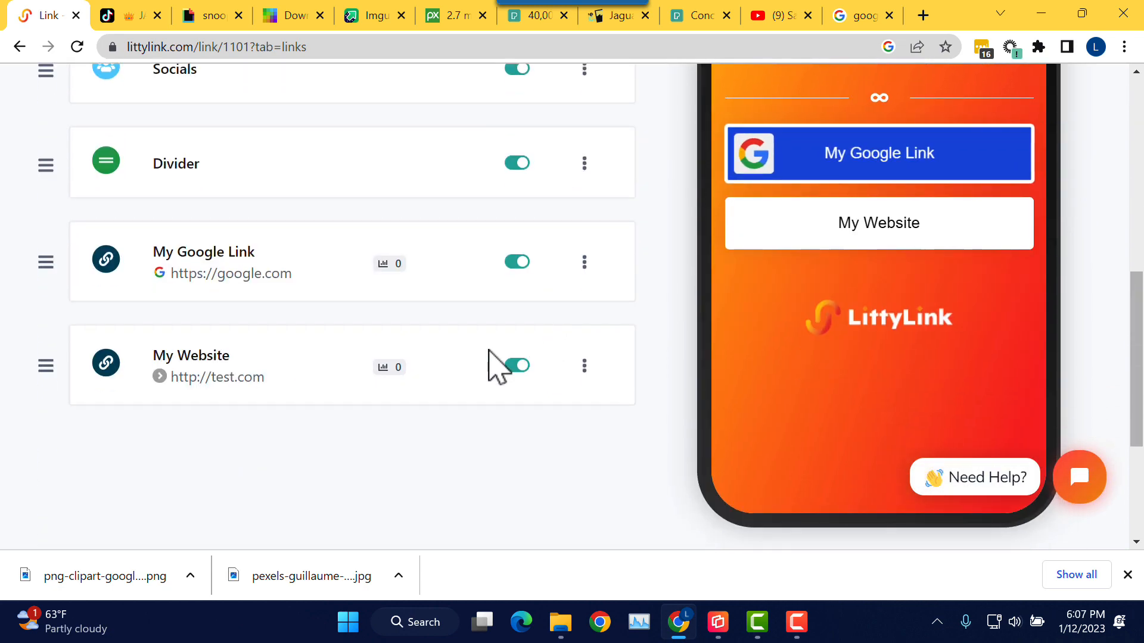
pyautogui.click(212, 364)
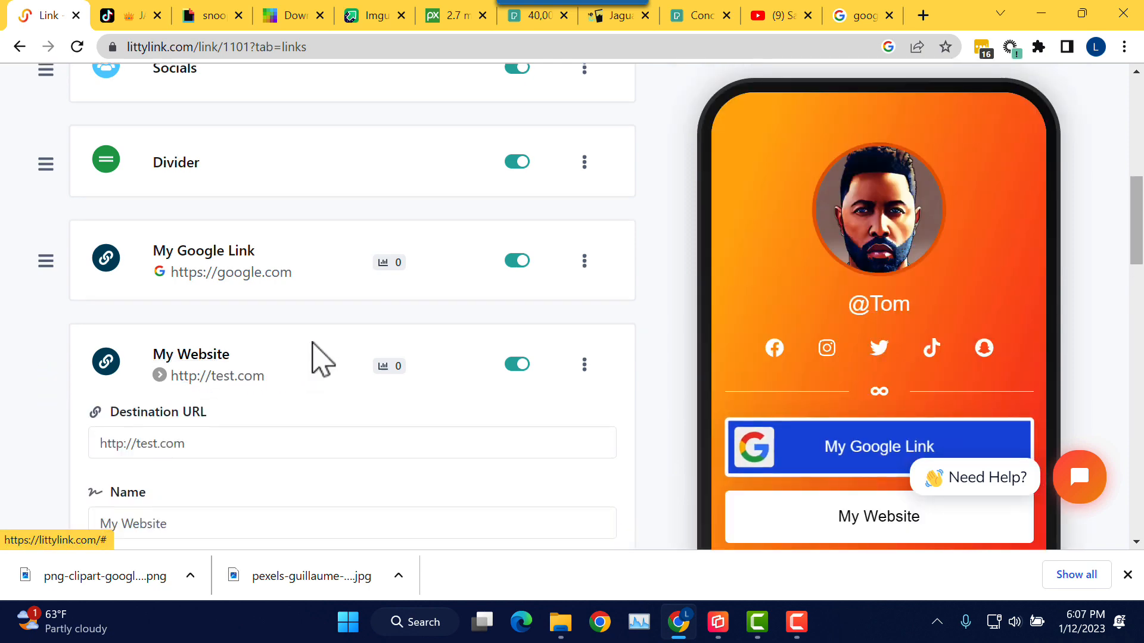
pyautogui.scroll(-3, 316, 357)
pyautogui.scroll(-3, 313, 341)
pyautogui.scroll(2, 301, 325)
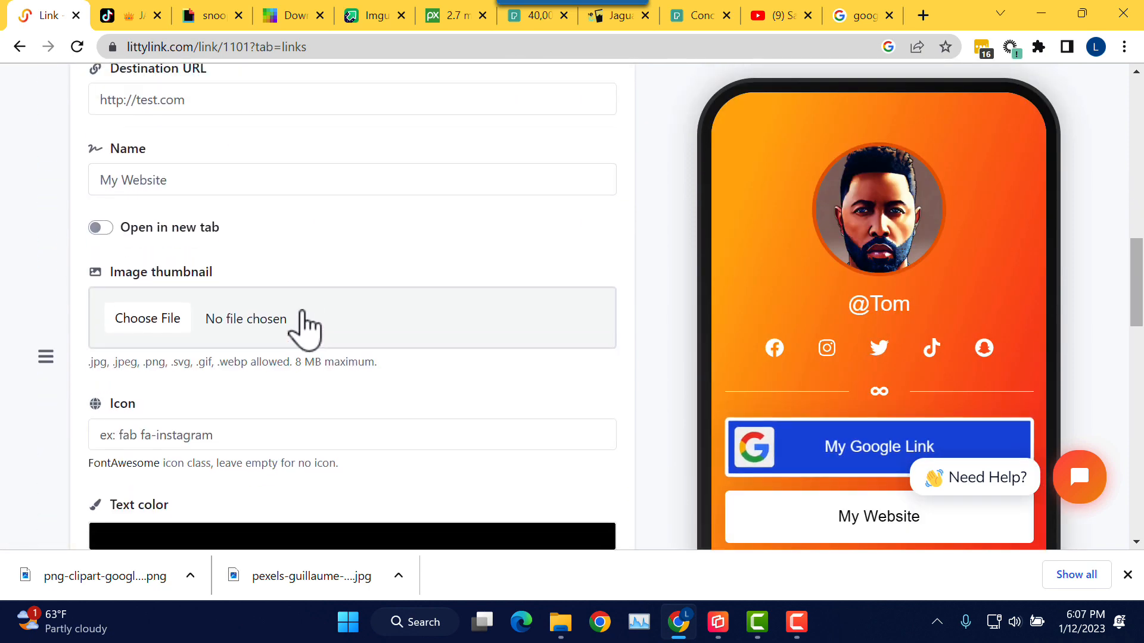
pyautogui.scroll(-1, 316, 327)
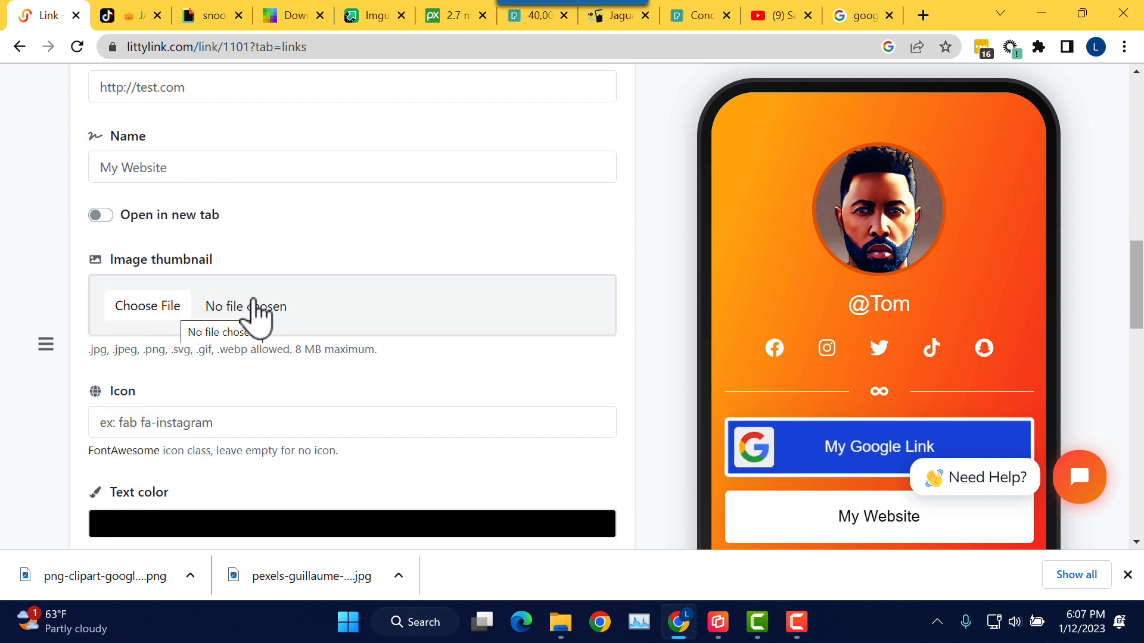
pyautogui.scroll(-8, 258, 304)
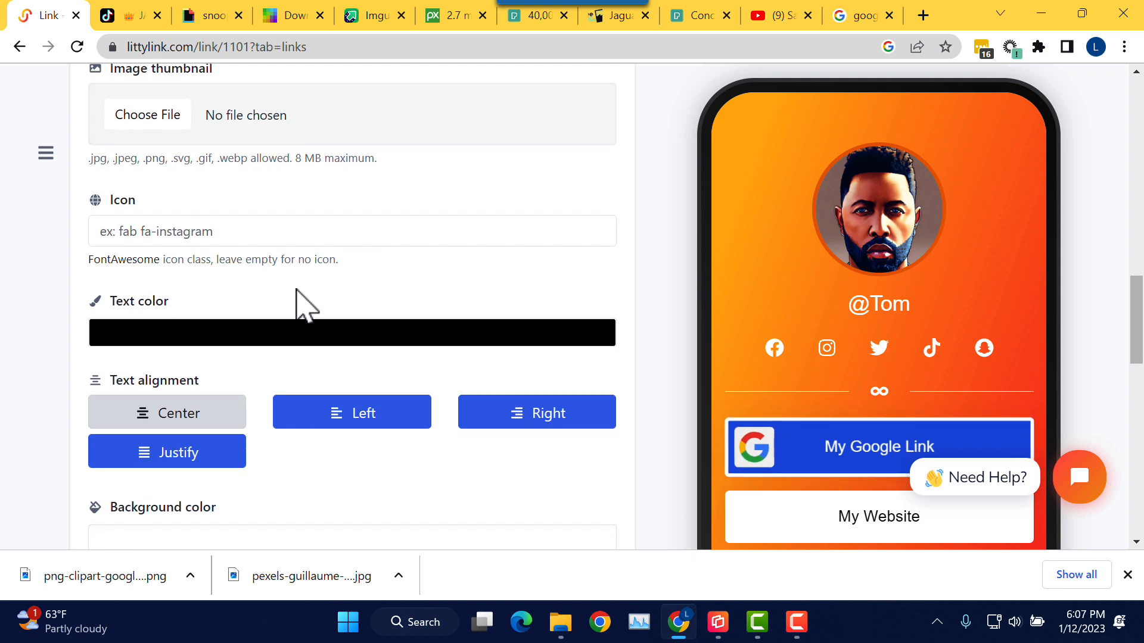
# Step: Set the My Website button's background colour to a darker green, #12964F
pyautogui.click(253, 286)
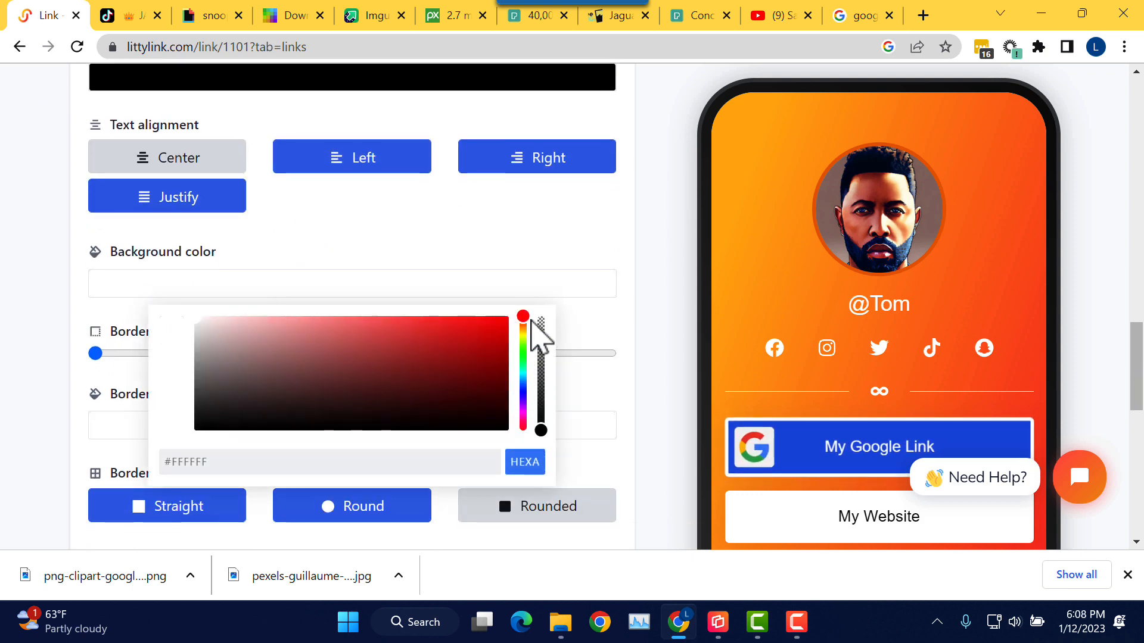
pyautogui.moveTo(521, 316); pyautogui.dragTo(521, 333)
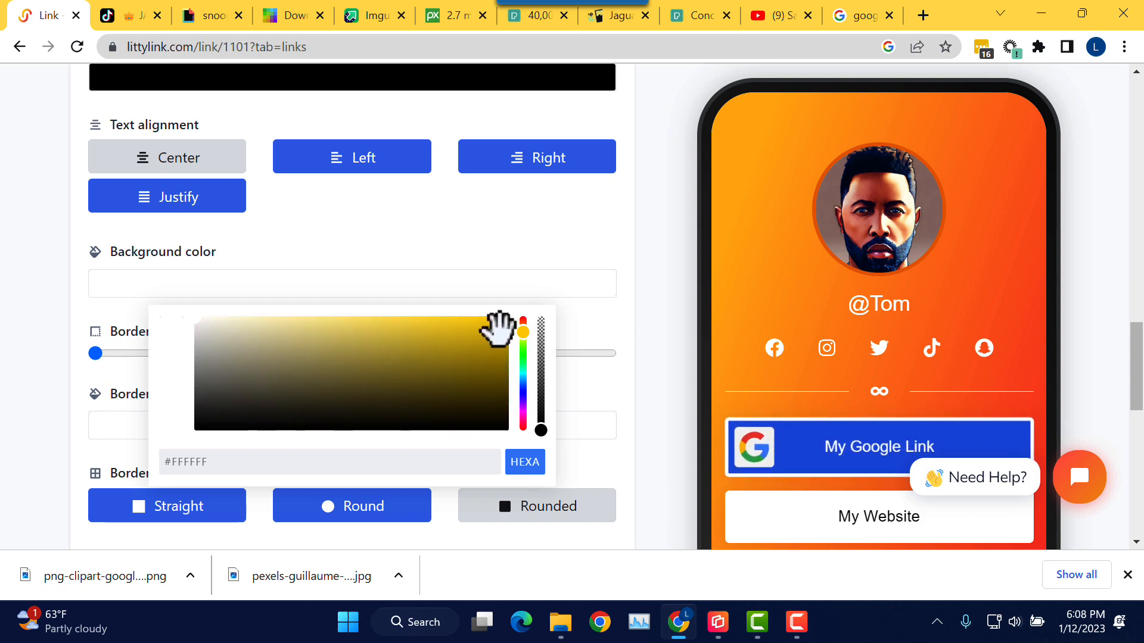
pyautogui.click(498, 328)
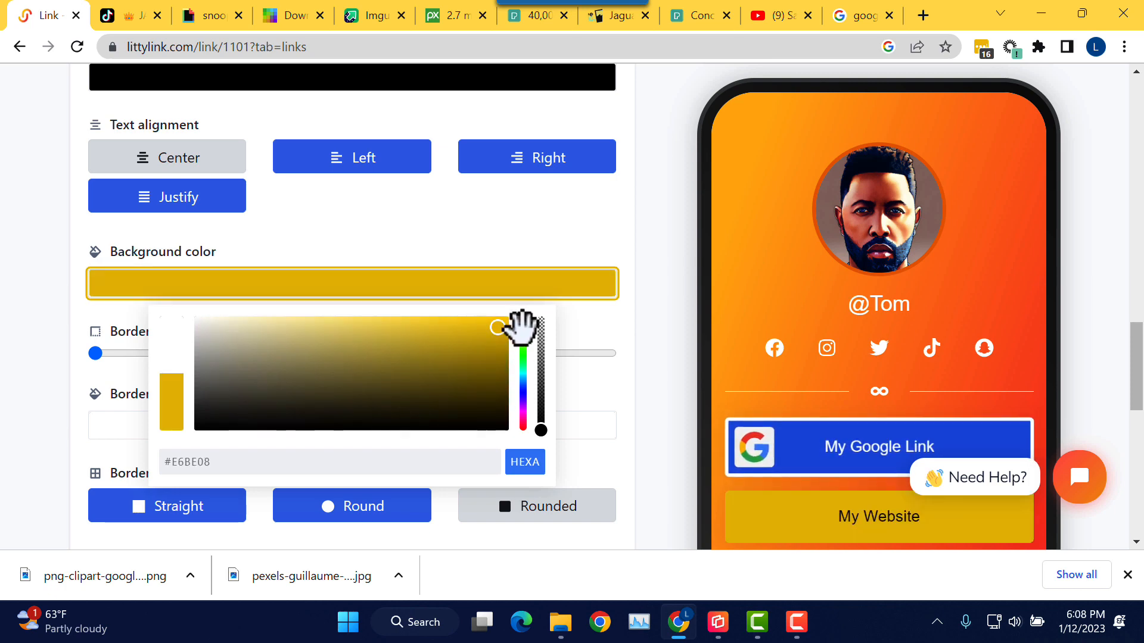
pyautogui.moveTo(522, 333); pyautogui.dragTo(535, 371)
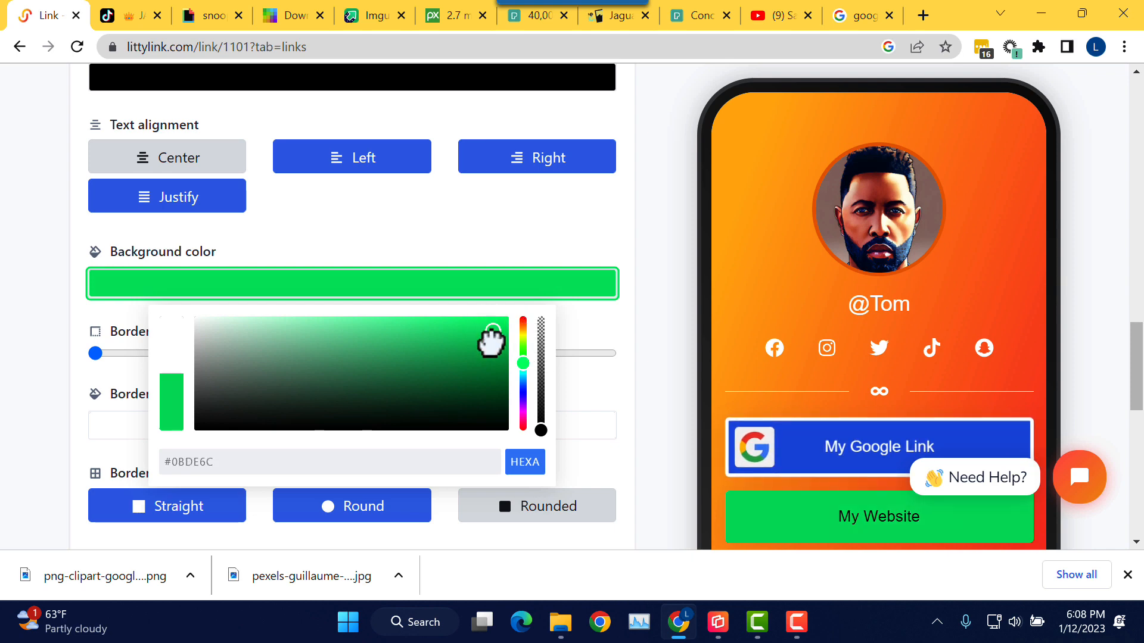
pyautogui.moveTo(491, 341); pyautogui.dragTo(471, 364)
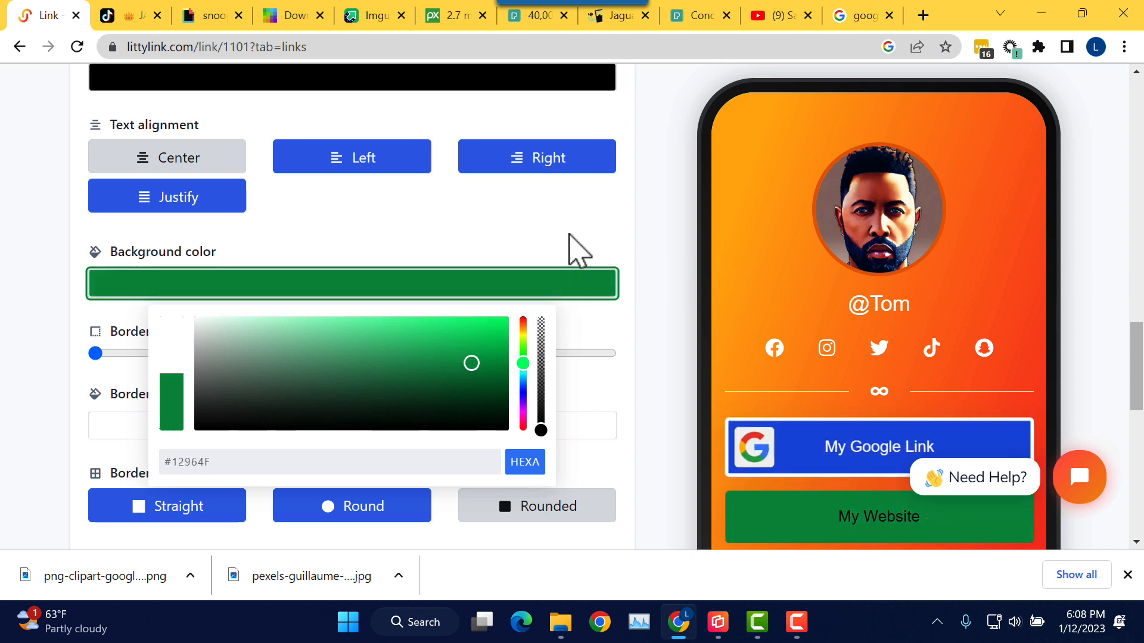
pyautogui.click(571, 236)
pyautogui.scroll(-2, 566, 268)
pyautogui.scroll(-2, 358, 334)
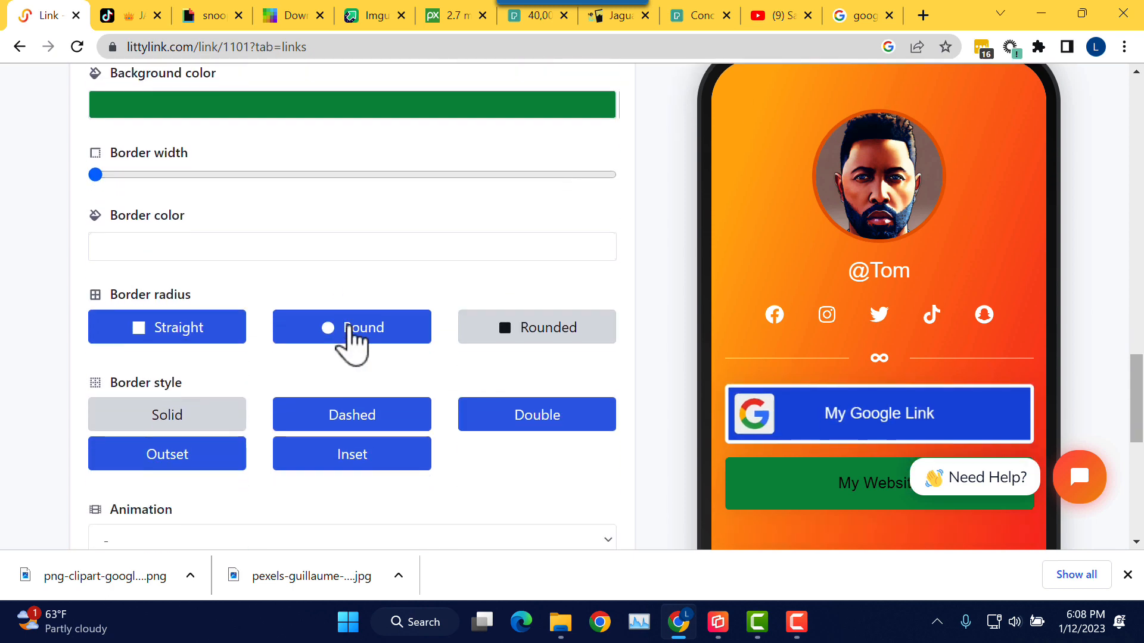
pyautogui.scroll(-3, 255, 331)
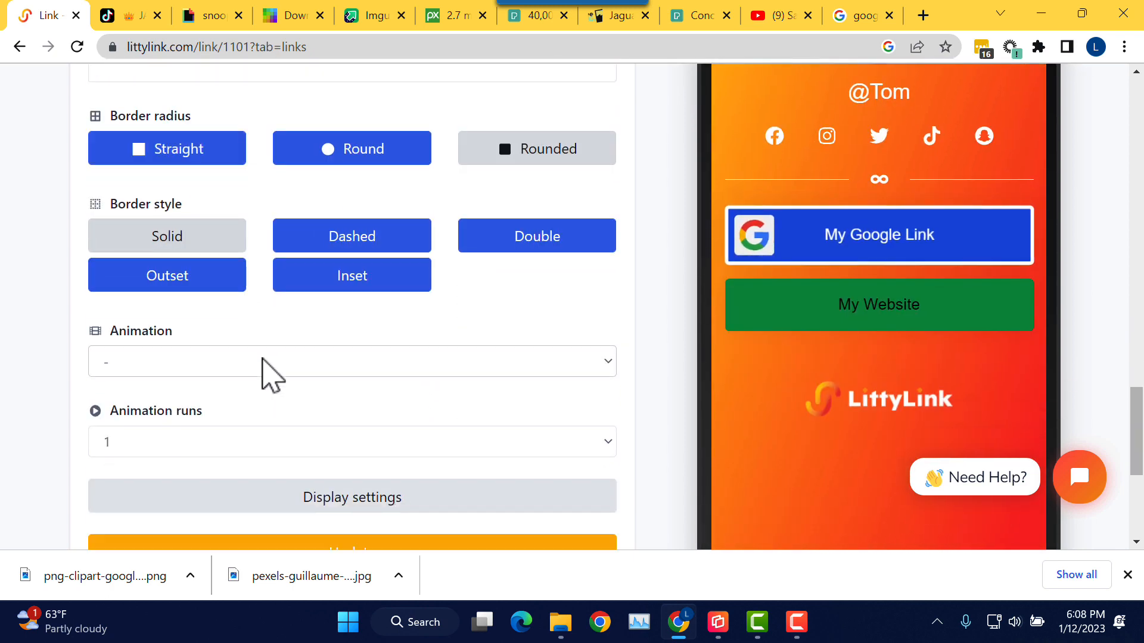
pyautogui.scroll(7, 264, 359)
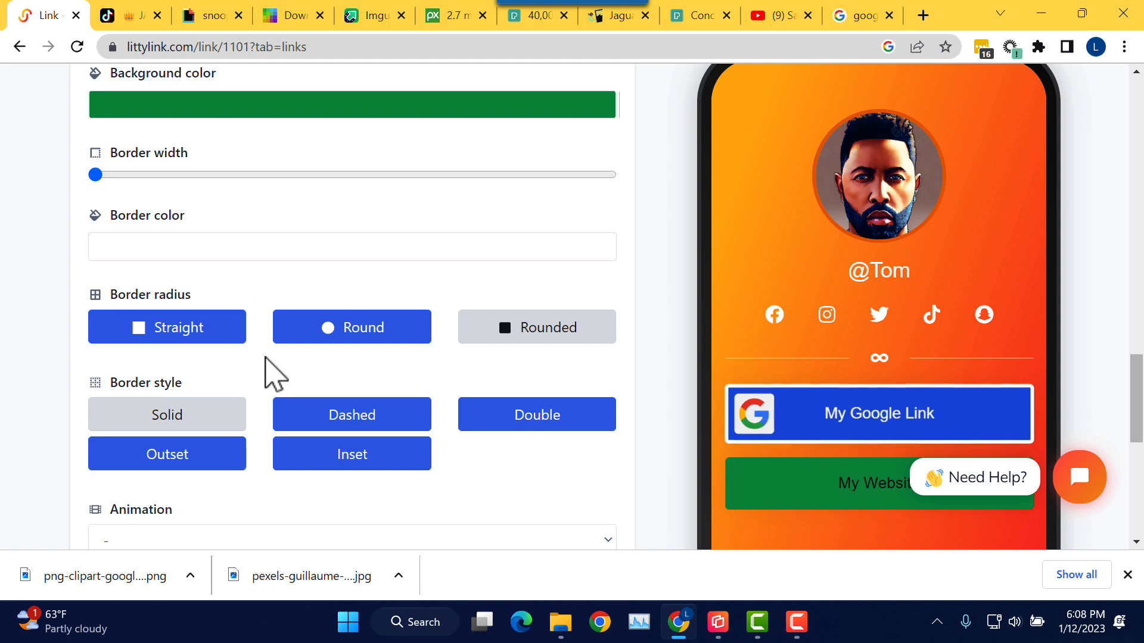
pyautogui.scroll(5, 274, 373)
pyautogui.scroll(2, 265, 356)
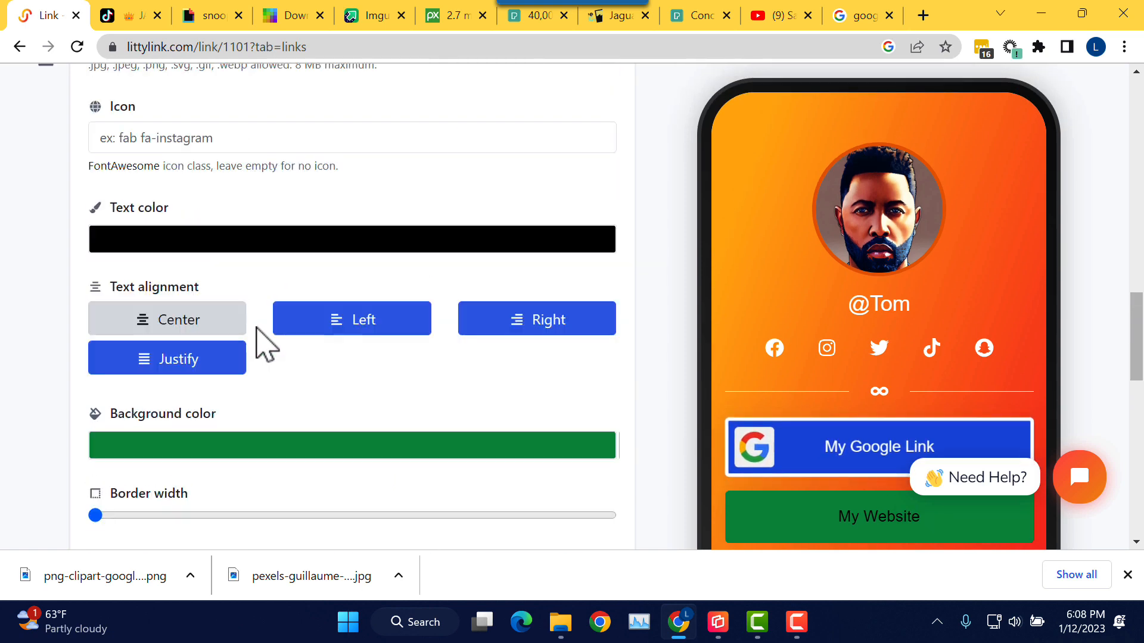
# Step: Change the My Website button's text colour to white
pyautogui.click(243, 260)
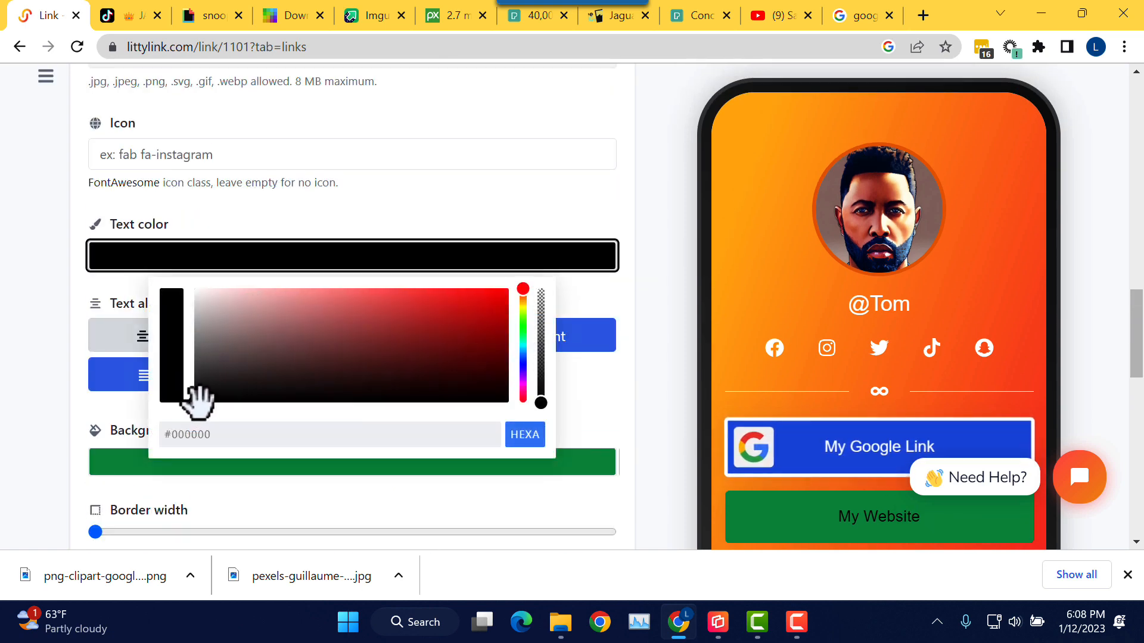
pyautogui.moveTo(196, 400); pyautogui.dragTo(182, 277)
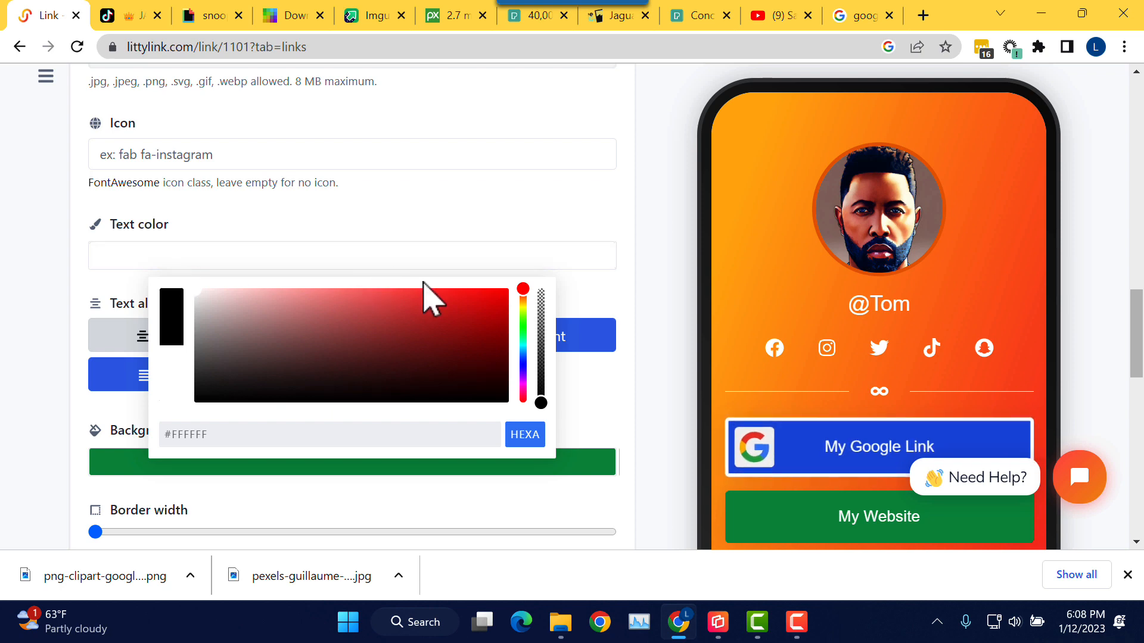
pyautogui.click(482, 232)
pyautogui.scroll(-2, 482, 234)
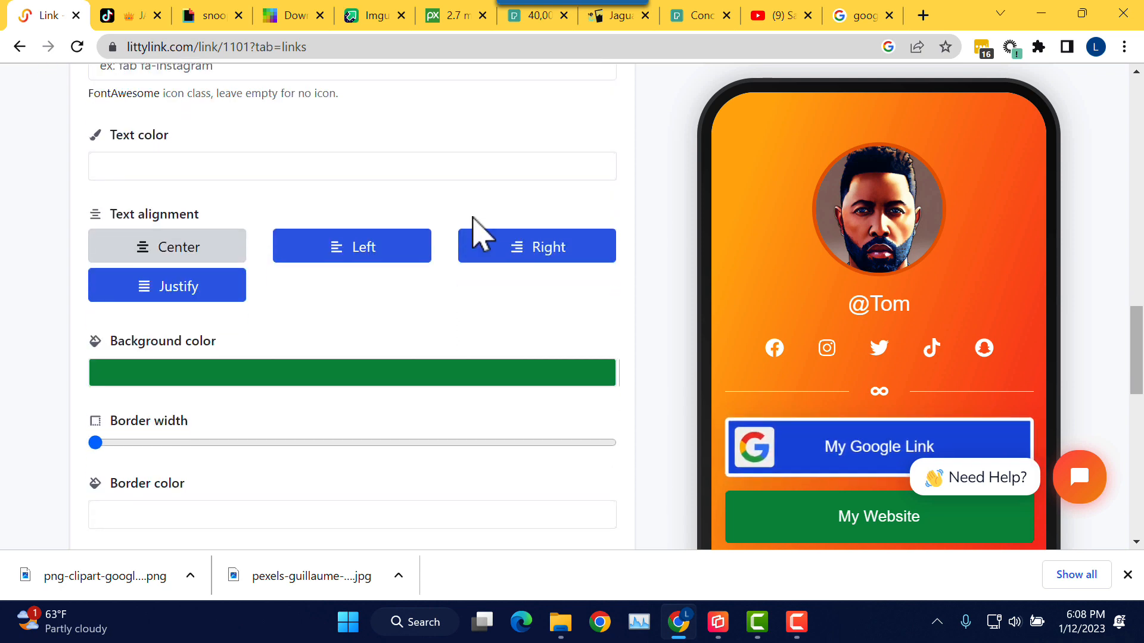
pyautogui.click(329, 268)
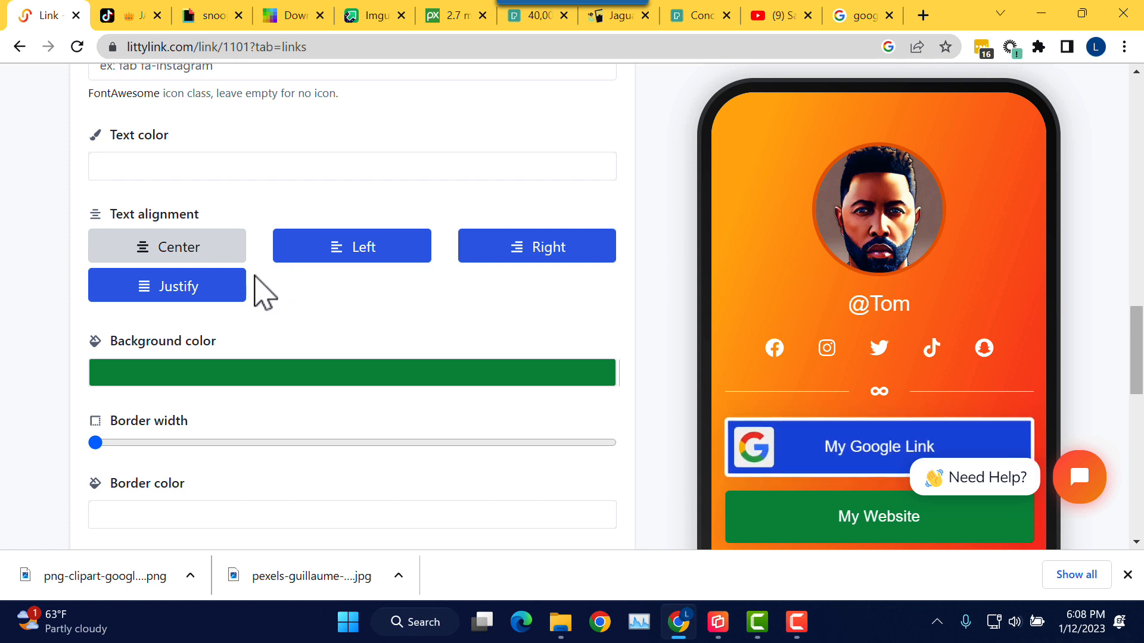
# Step: Raise the My Website button's border width to about 80%
pyautogui.scroll(2, 316, 325)
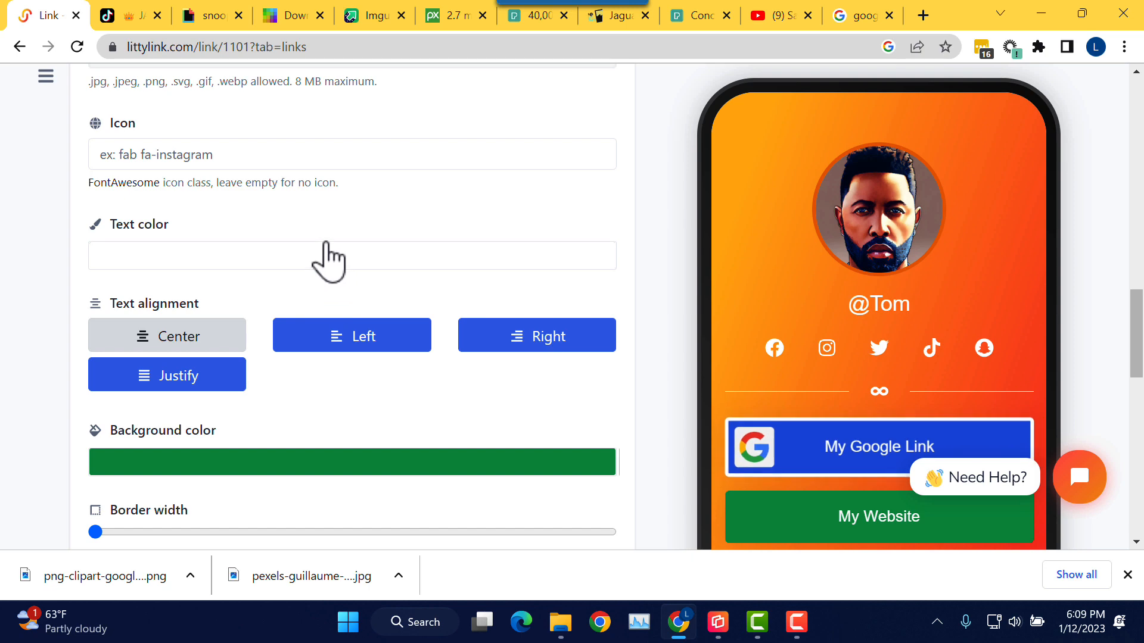
pyautogui.scroll(-5, 304, 280)
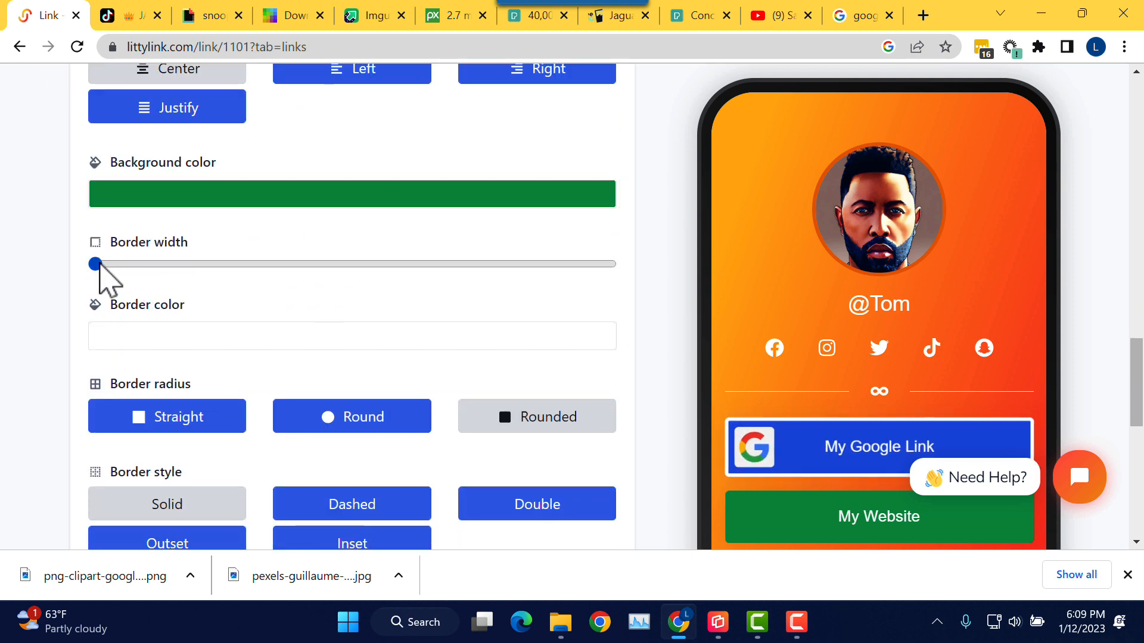
pyautogui.moveTo(99, 266); pyautogui.dragTo(346, 266)
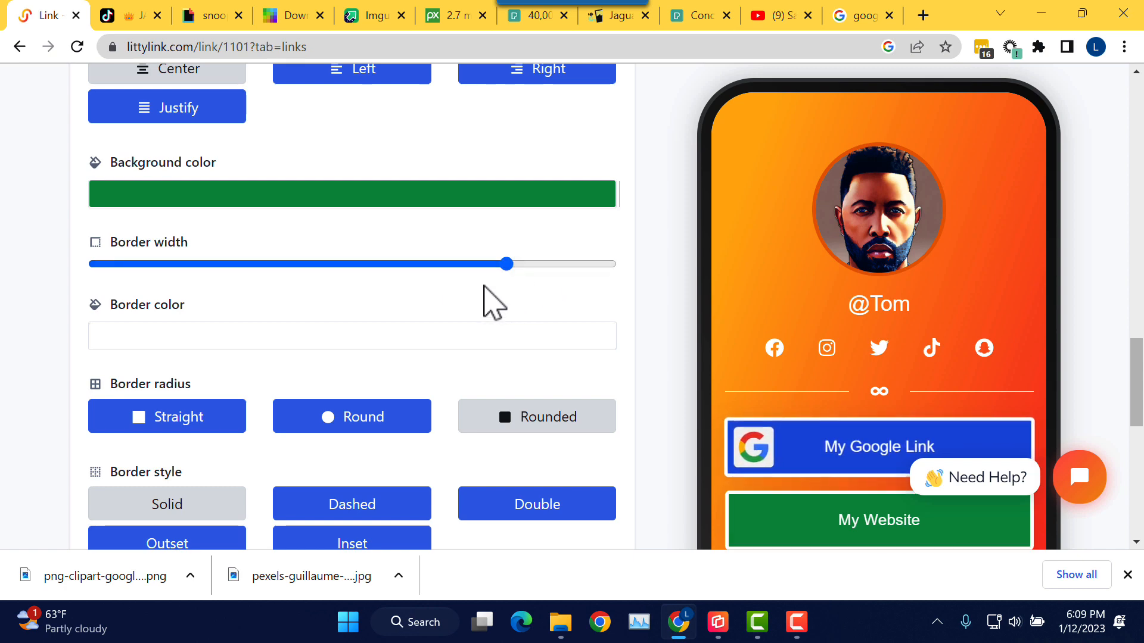
pyautogui.scroll(-1, 567, 306)
pyautogui.scroll(5, 411, 298)
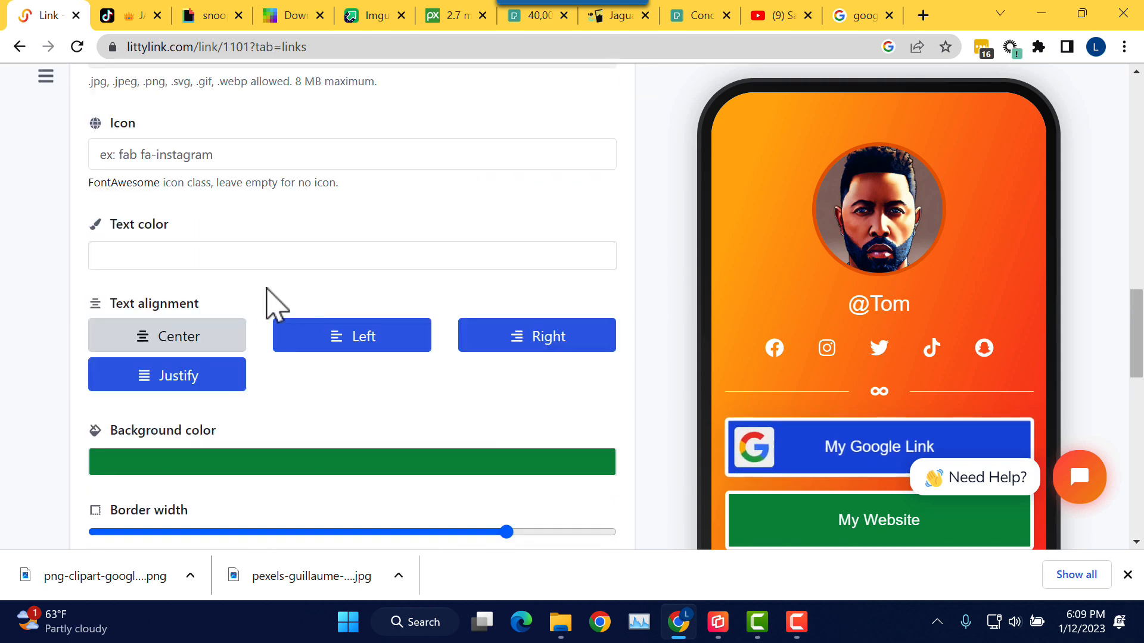
pyautogui.scroll(1, 245, 298)
pyautogui.scroll(1, 221, 274)
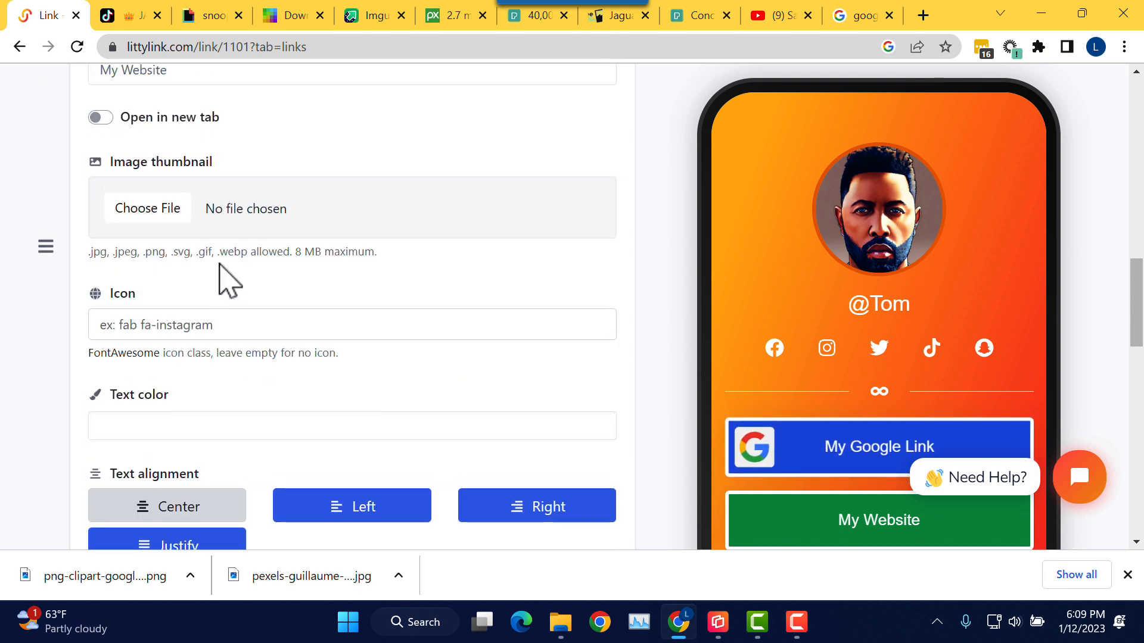
# Step: Upload IMG_1081.JPG from + Photos > JAE AVATARS > AI Favoritrs as the My Website thumbnail
pyautogui.click(147, 217)
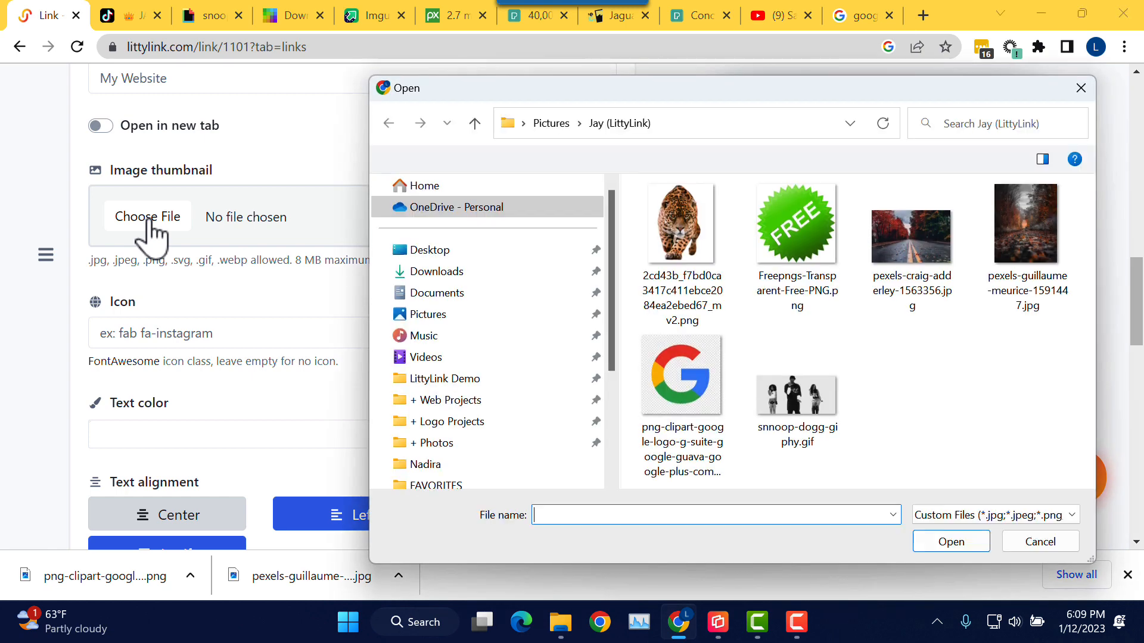
pyautogui.click(480, 443)
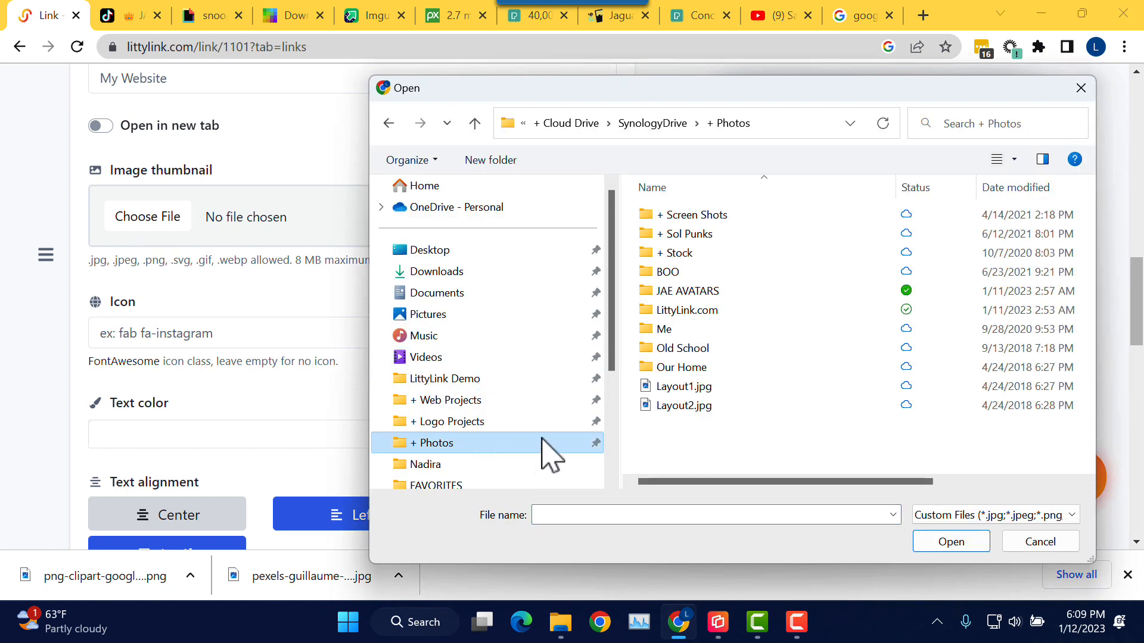
pyautogui.doubleClick(752, 292)
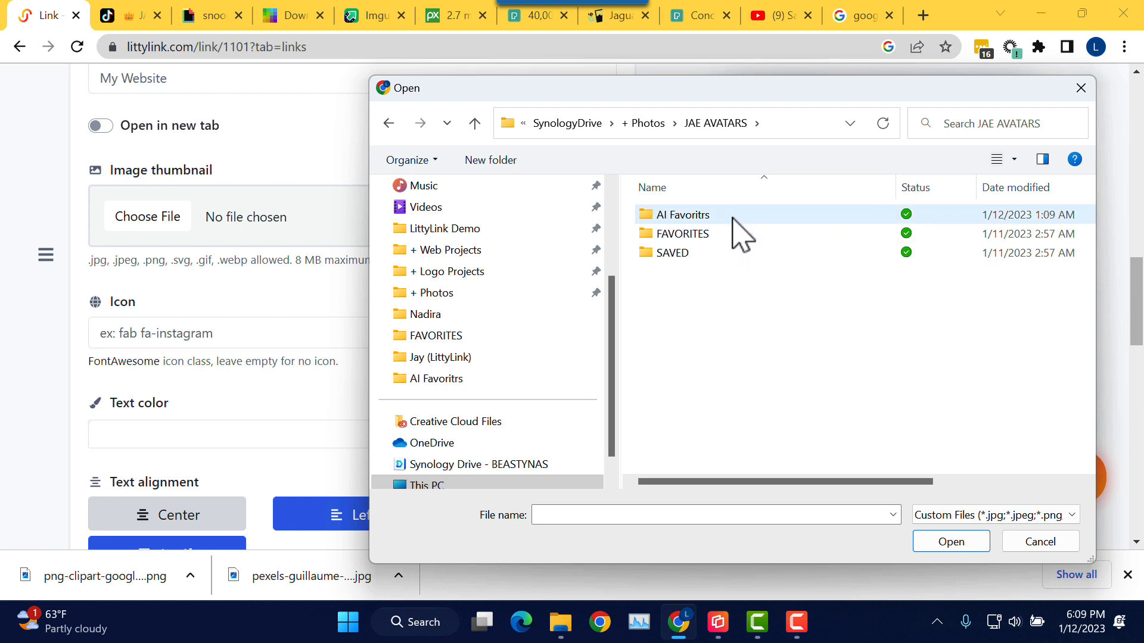
pyautogui.doubleClick(732, 218)
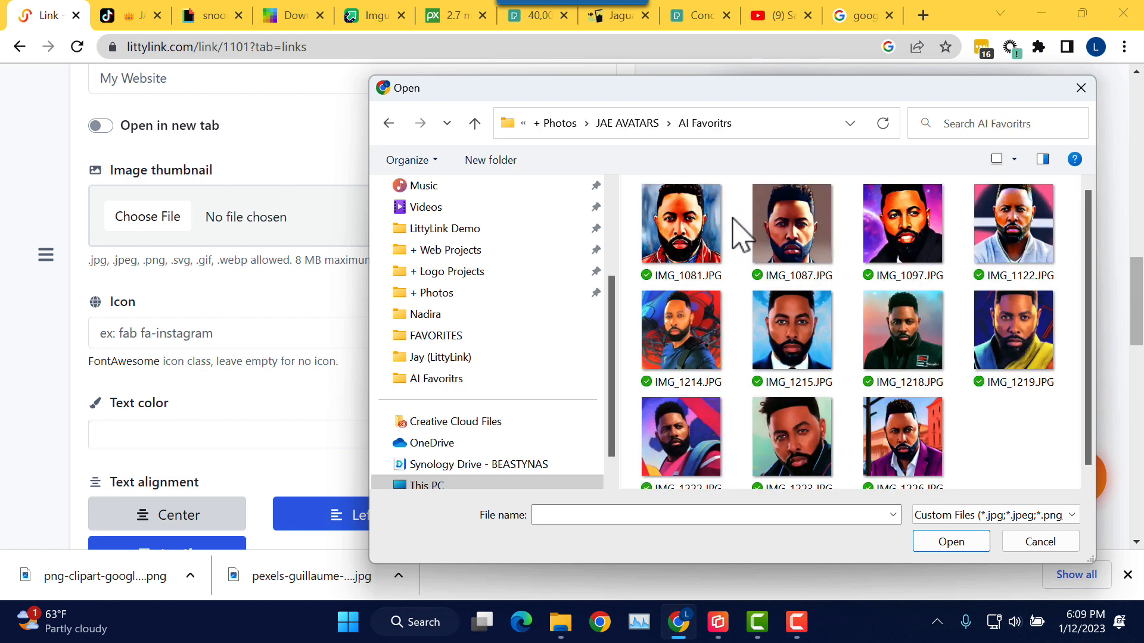
pyautogui.scroll(-1, 930, 351)
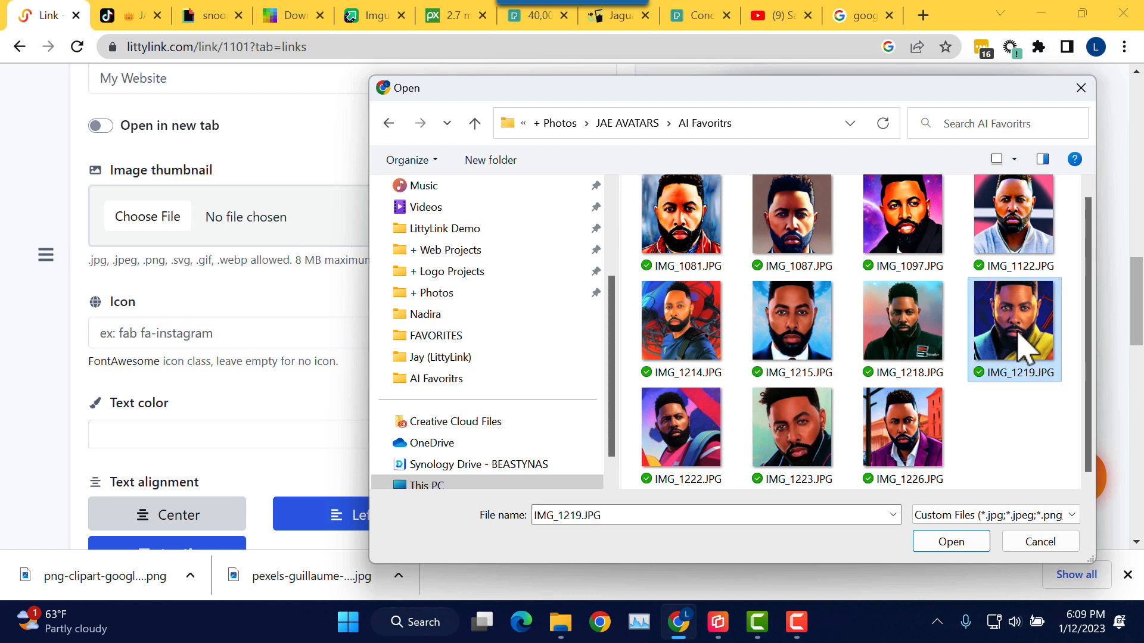
pyautogui.click(694, 204)
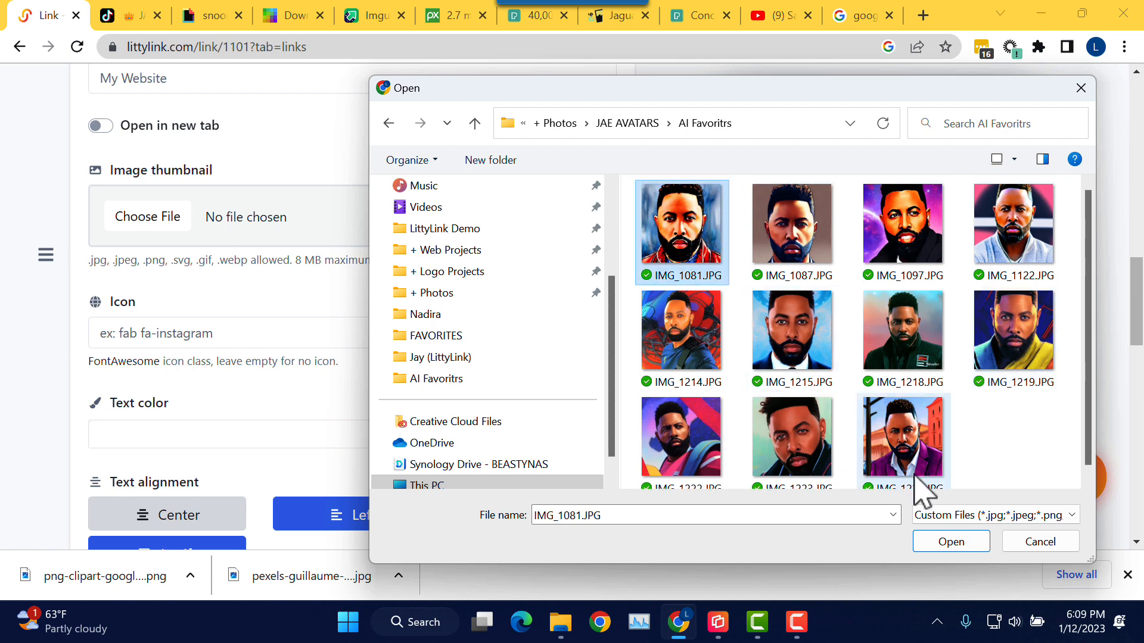
pyautogui.click(963, 544)
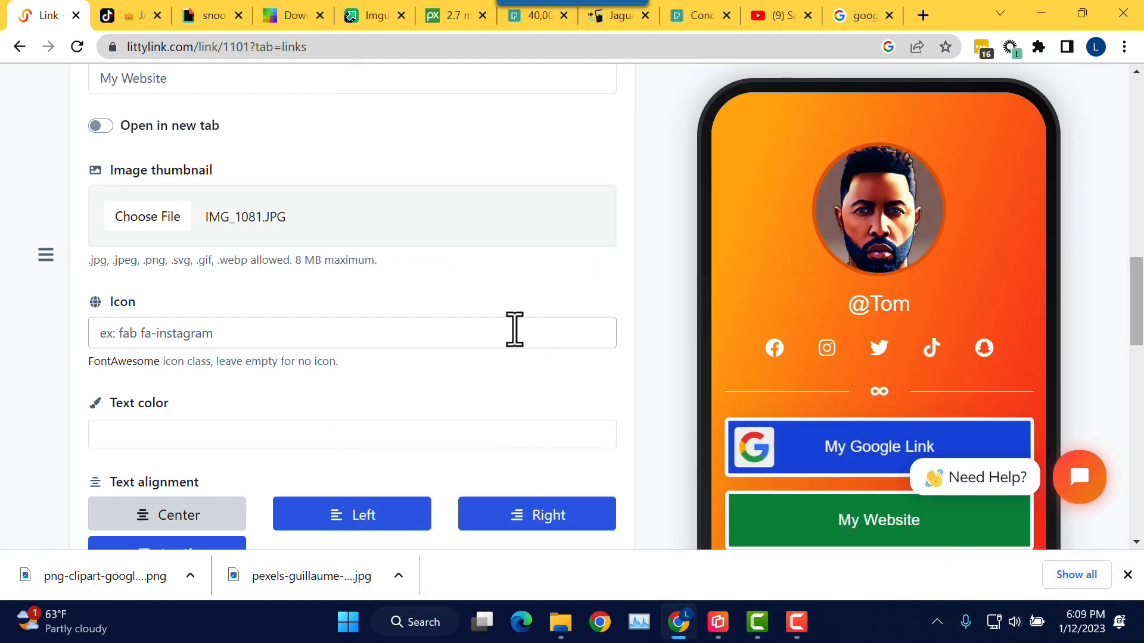
pyautogui.scroll(-5, 500, 301)
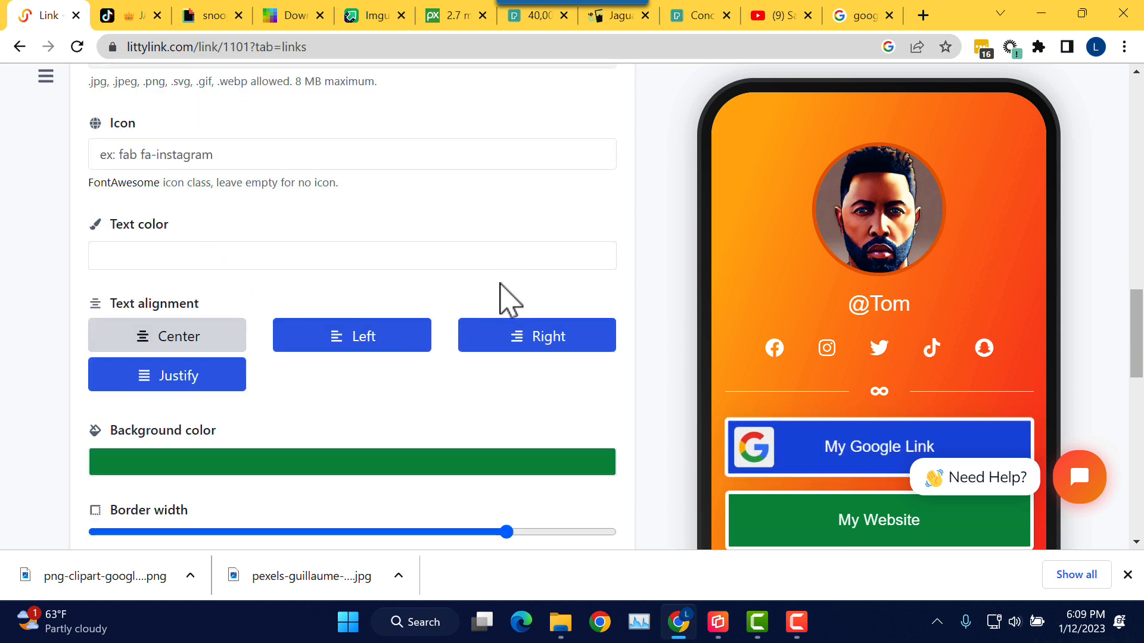
pyautogui.scroll(-8, 500, 301)
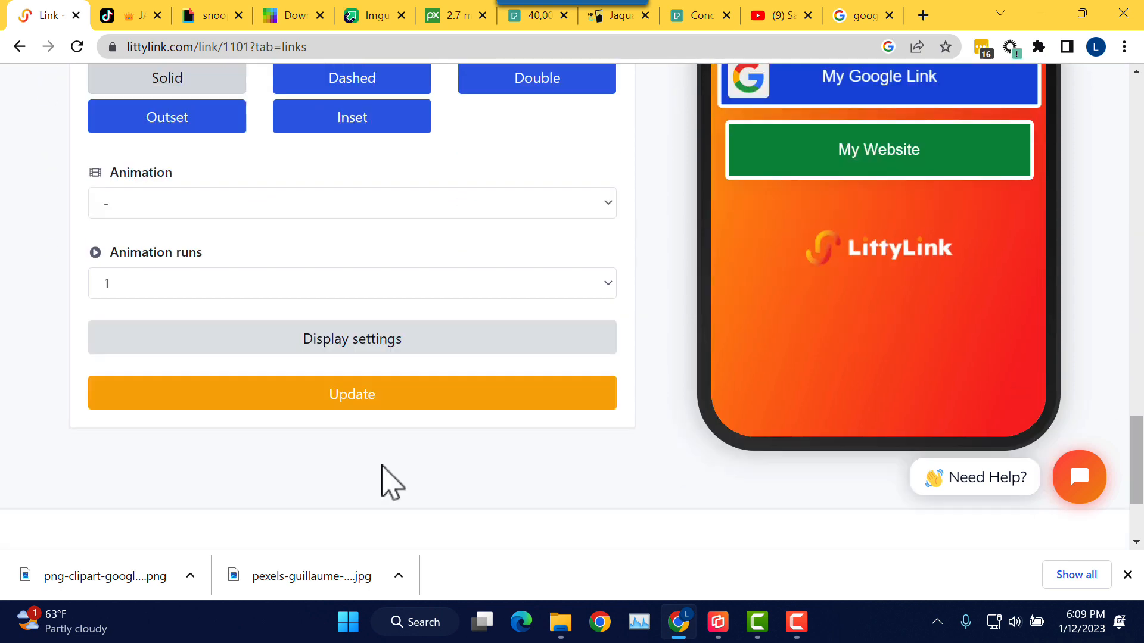
pyautogui.scroll(-1, 390, 482)
# Step: Update the My Website button and check its portrait thumbnail in the preview
pyautogui.click(394, 381)
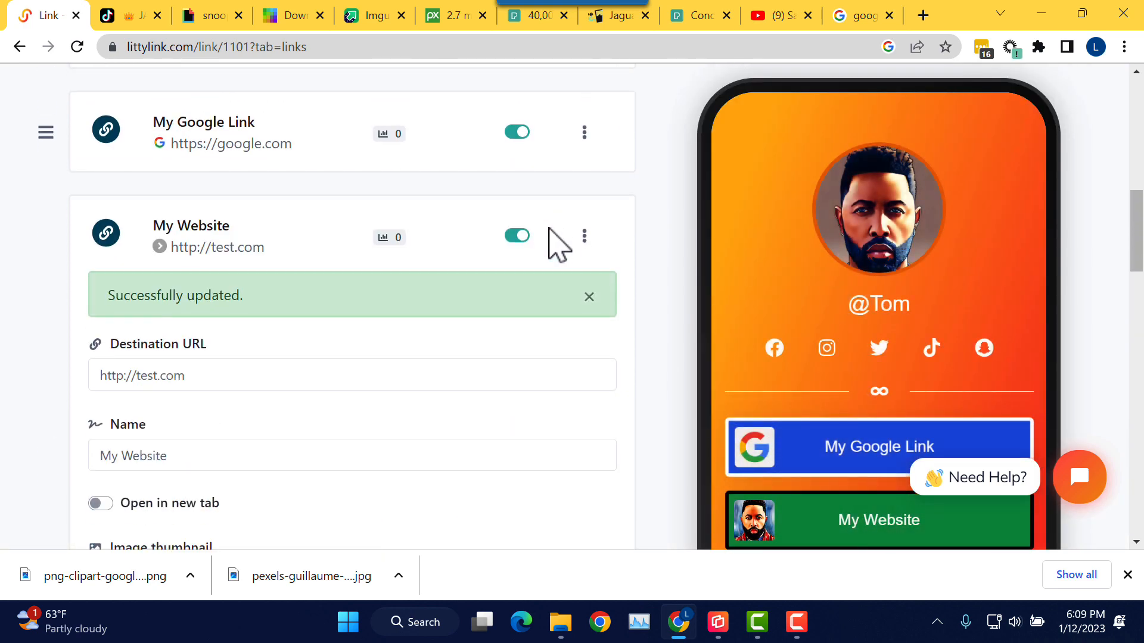
pyautogui.scroll(-4, 554, 241)
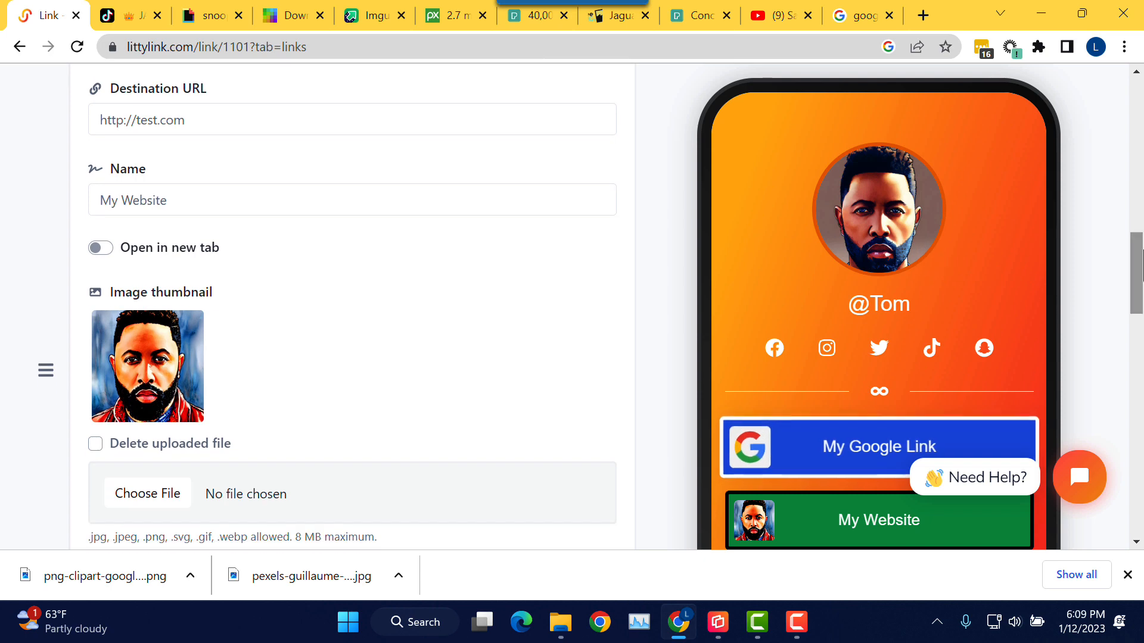
pyautogui.moveTo(1139, 268); pyautogui.dragTo(1136, 435)
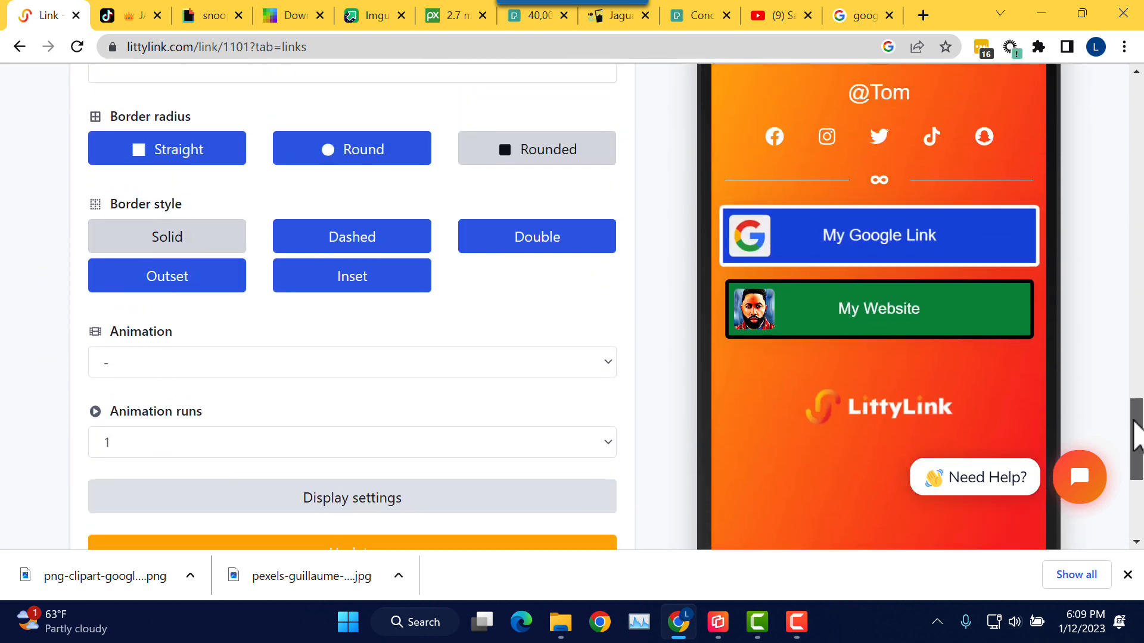
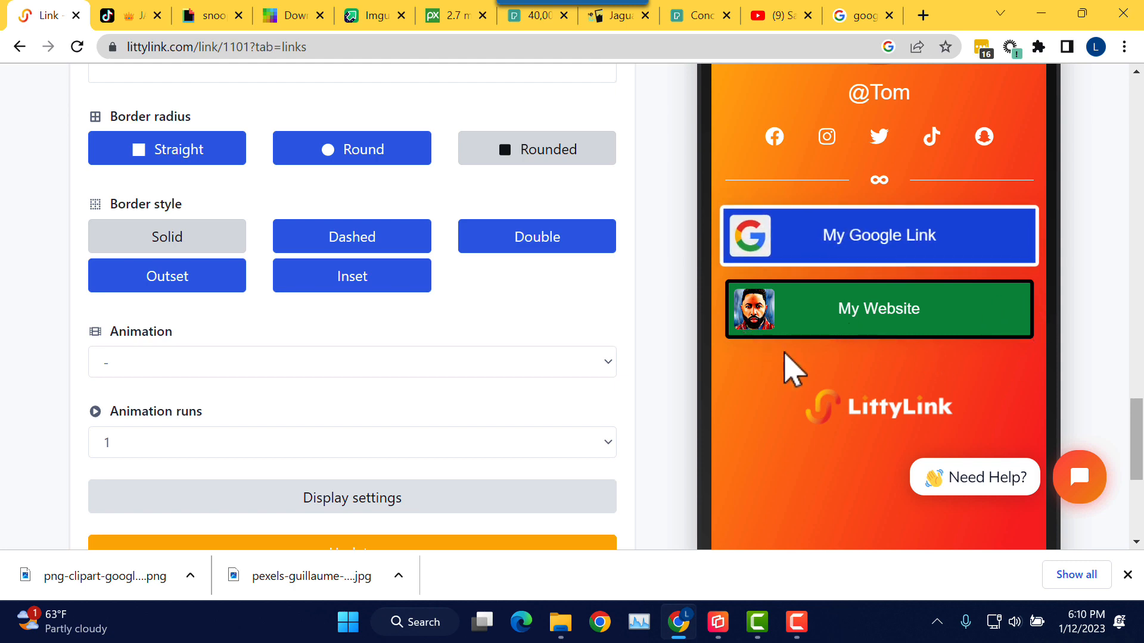
# Step: Set the My Website border colour to white (#FFFFFF) and update the link
pyautogui.scroll(-1, 539, 327)
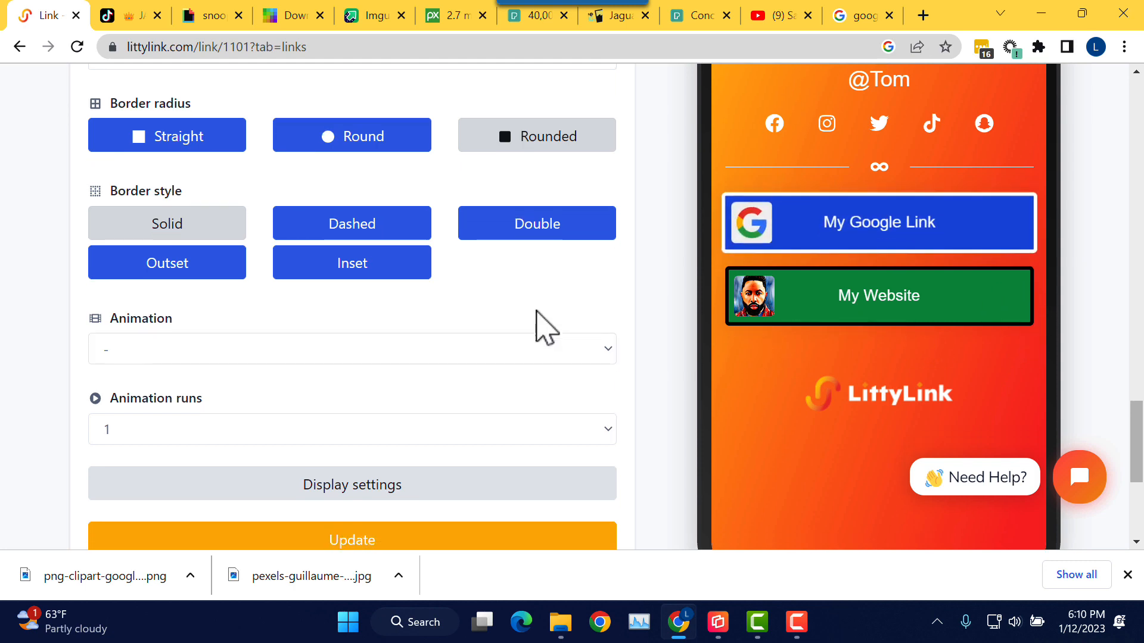
pyautogui.scroll(1, 524, 329)
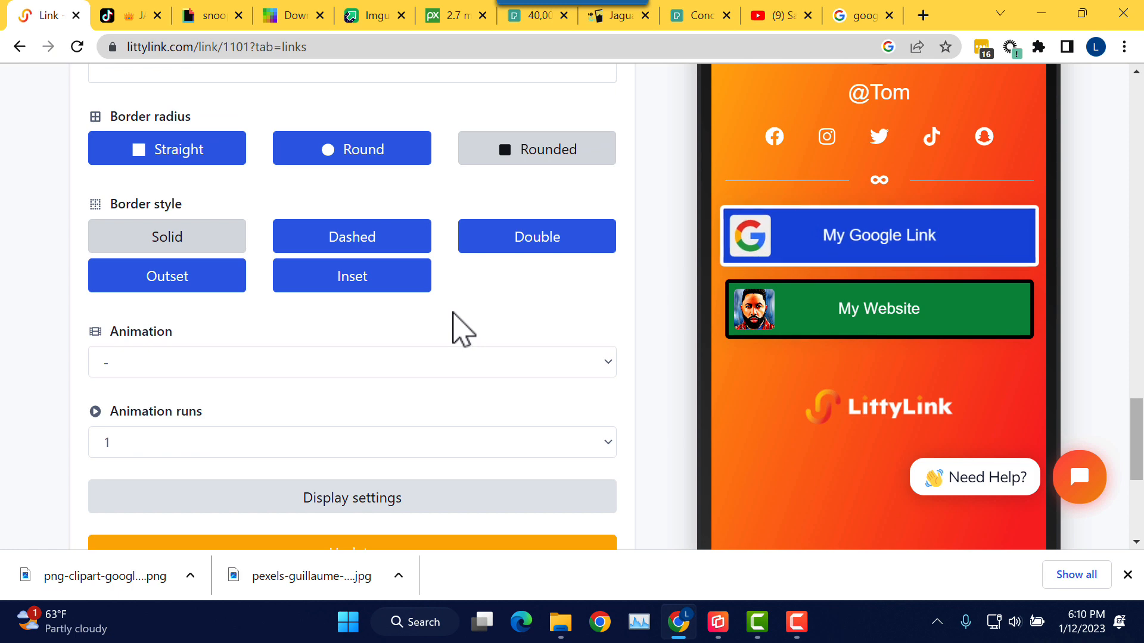
pyautogui.scroll(1, 444, 325)
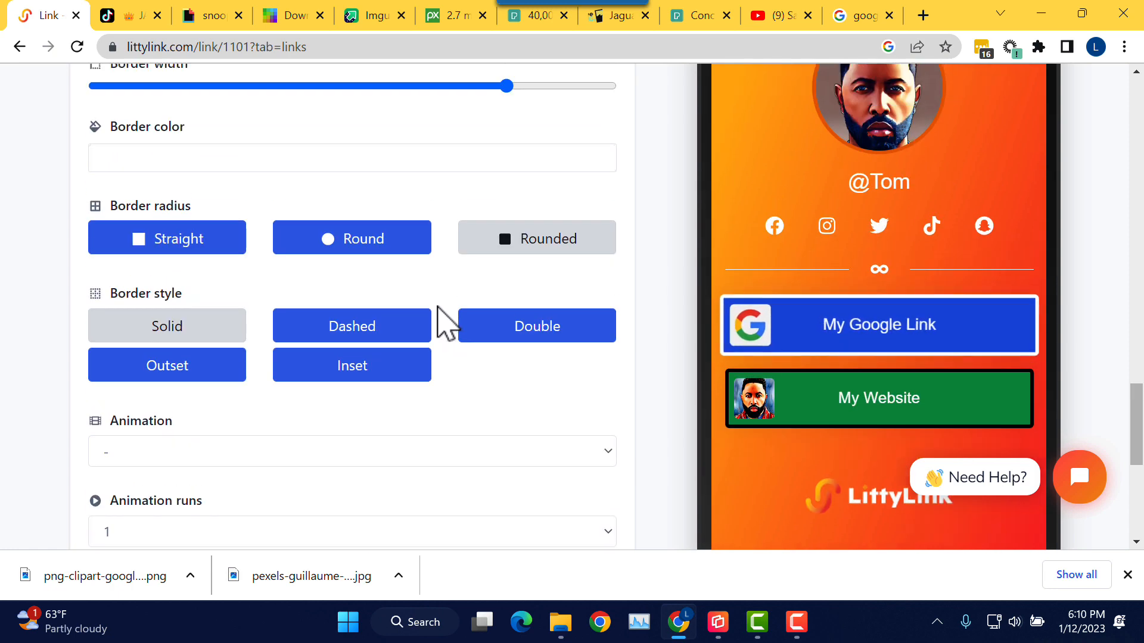
pyautogui.scroll(2, 441, 323)
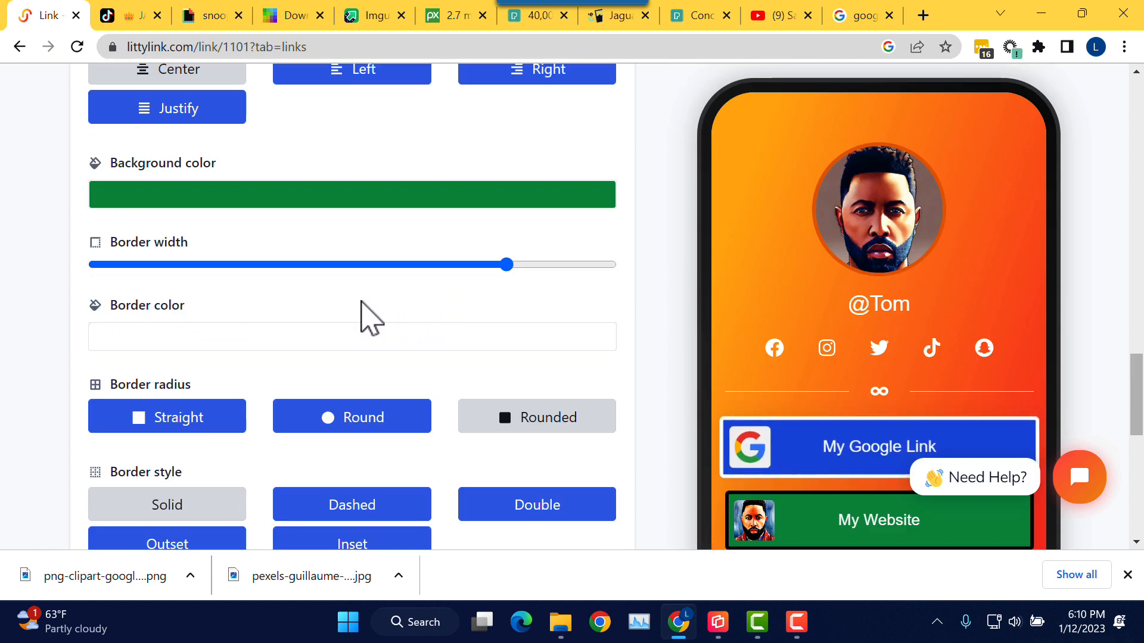
pyautogui.click(351, 336)
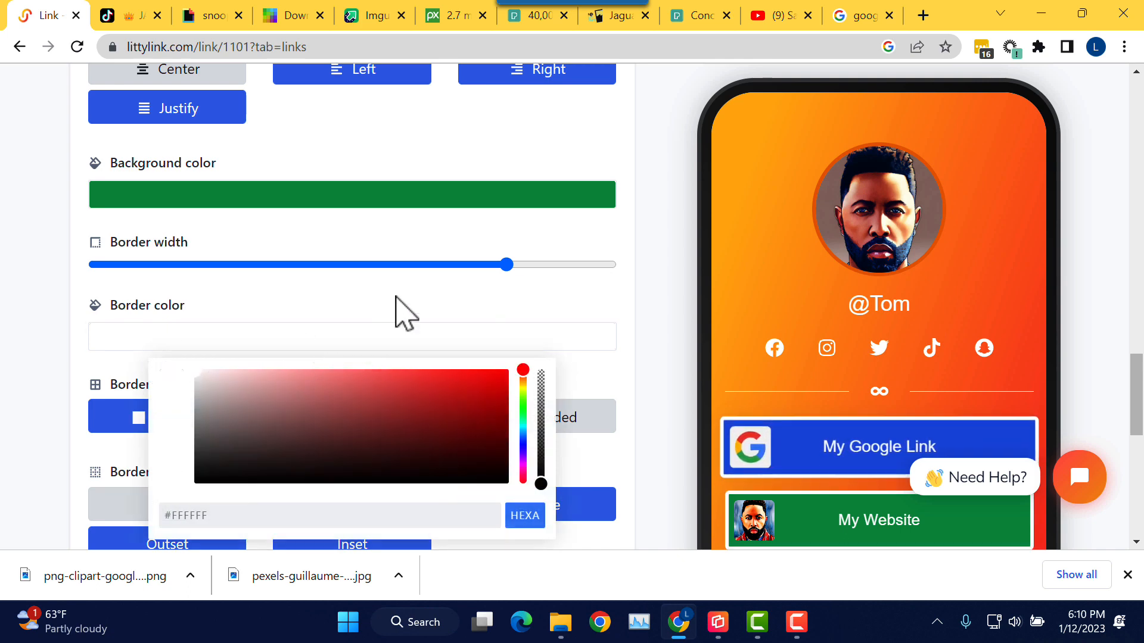
pyautogui.click(578, 322)
pyautogui.scroll(-7, 633, 307)
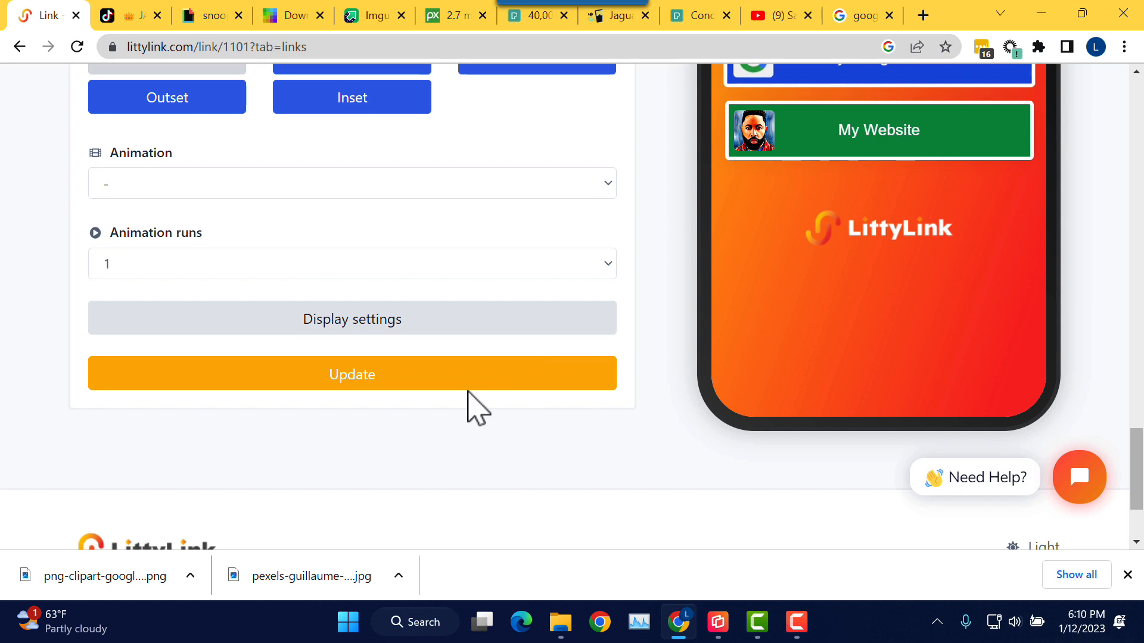
pyautogui.click(528, 384)
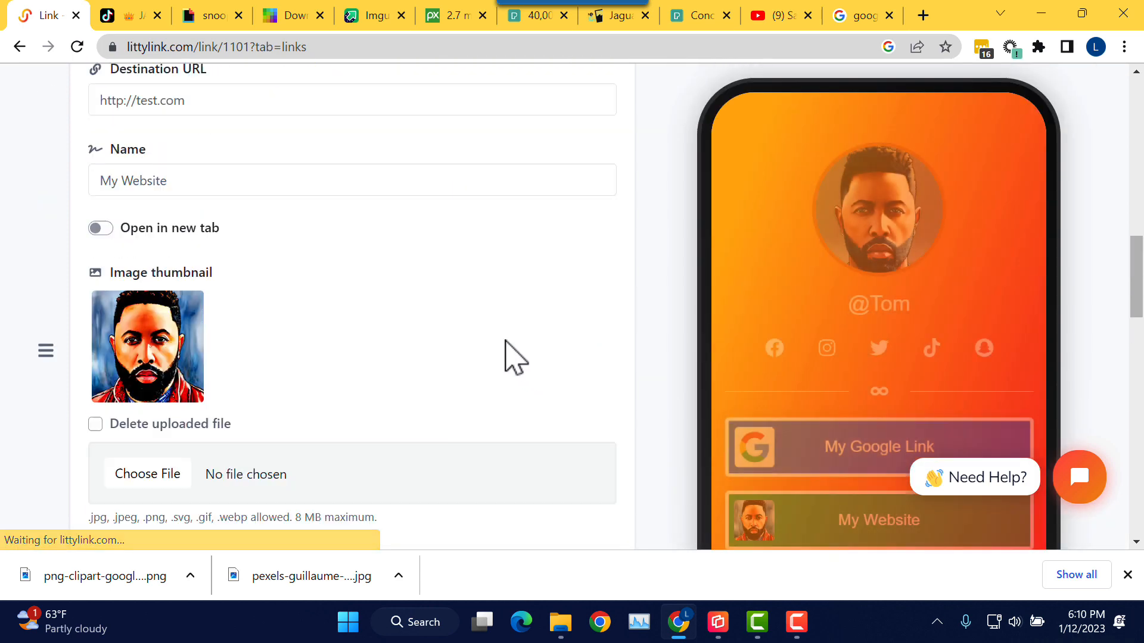
pyautogui.moveTo(1135, 221); pyautogui.dragTo(1135, 427)
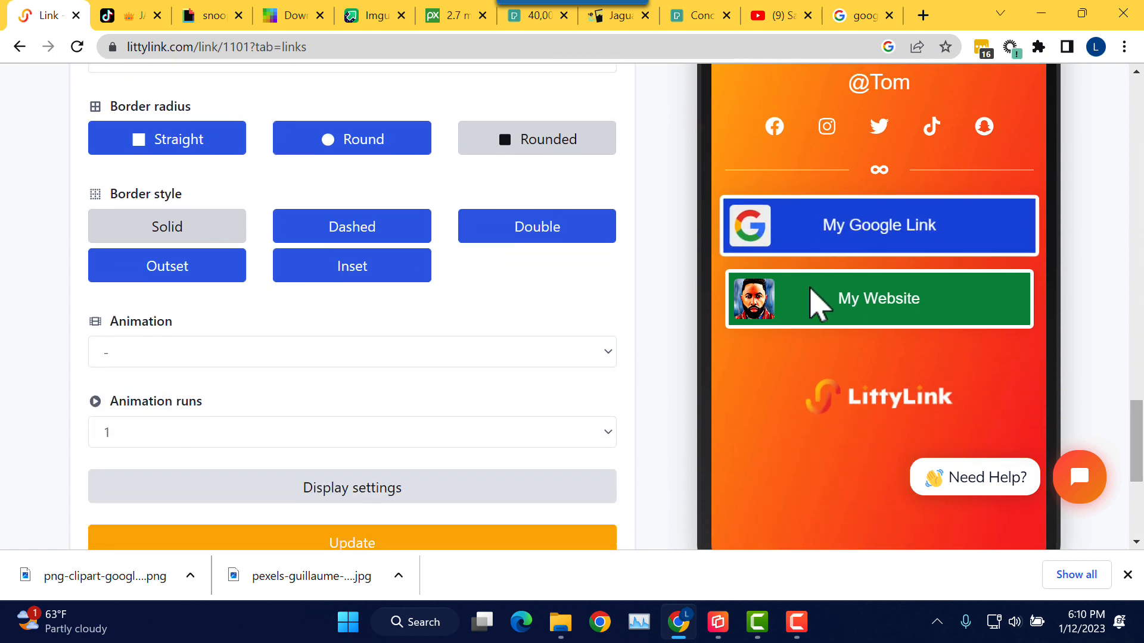
# Step: Try dashed, round and square border variants, then save My Website with rounded corners and a solid border
pyautogui.click(400, 240)
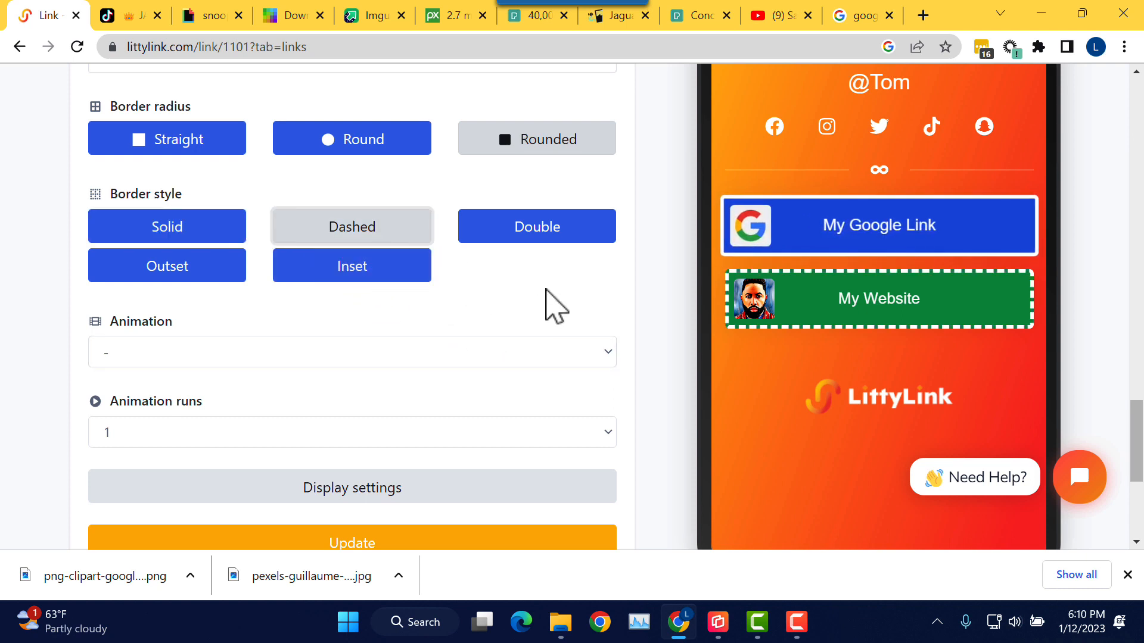
pyautogui.click(390, 152)
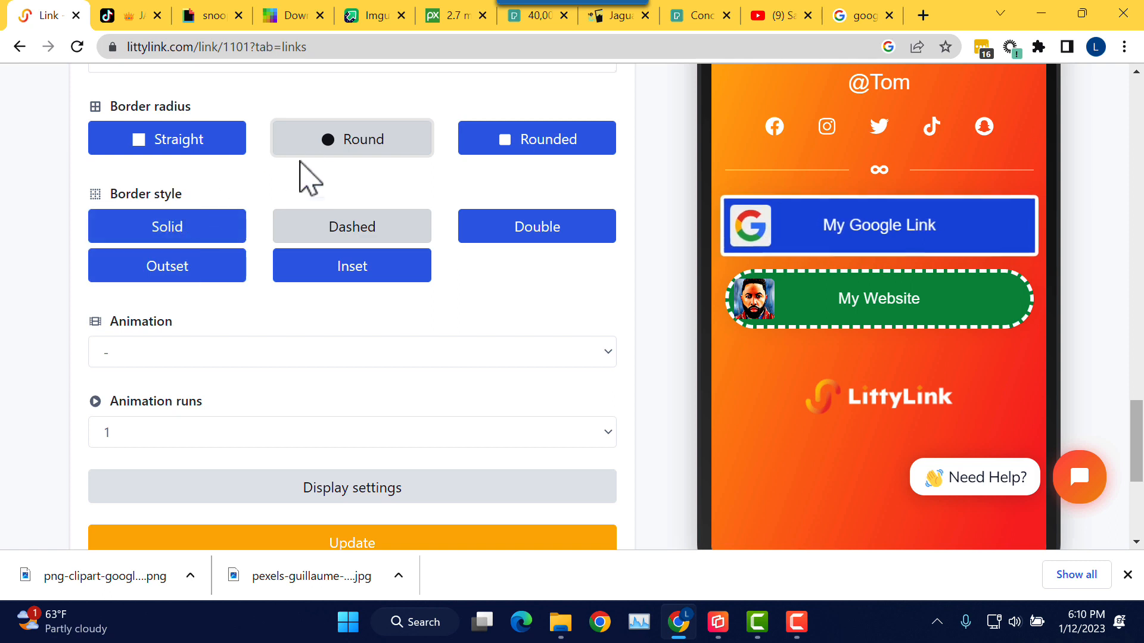
pyautogui.click(184, 147)
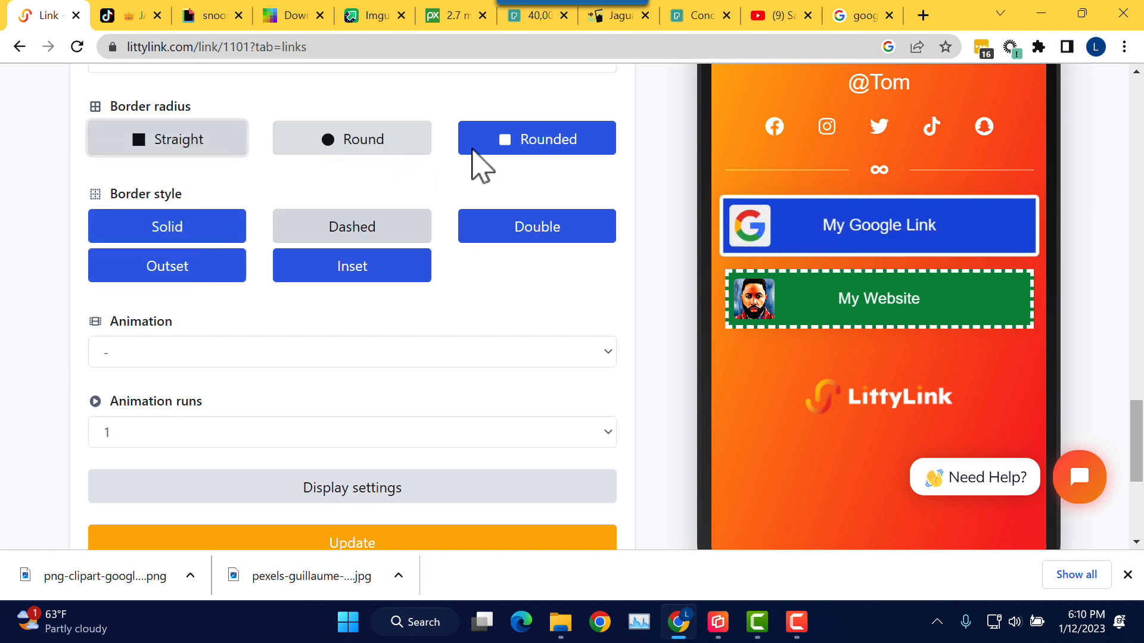
pyautogui.click(521, 149)
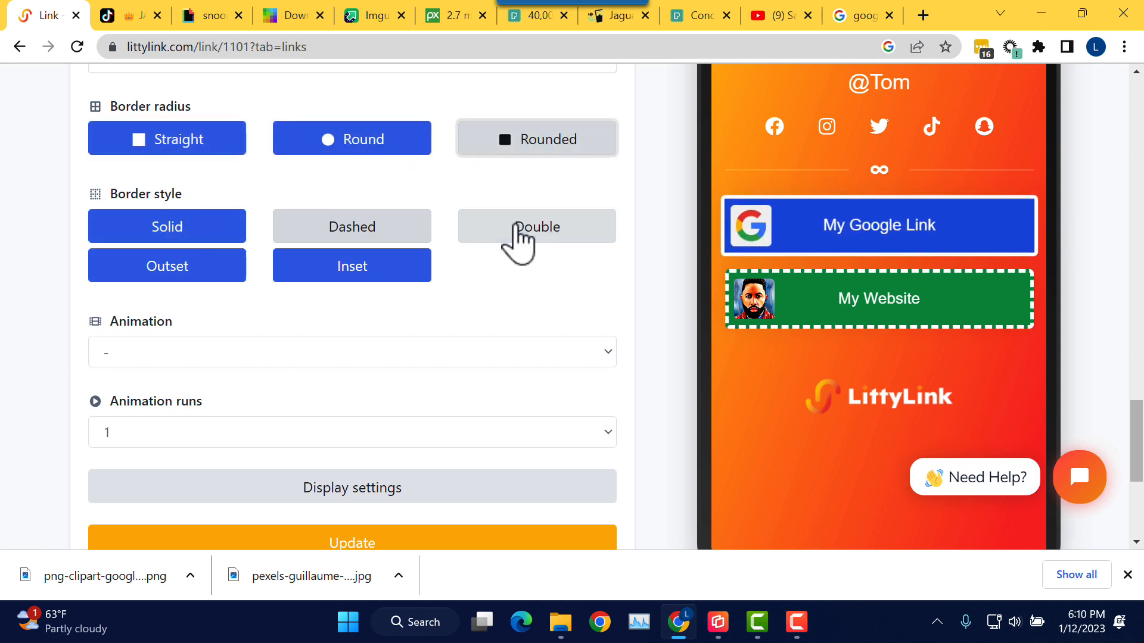
pyautogui.click(224, 230)
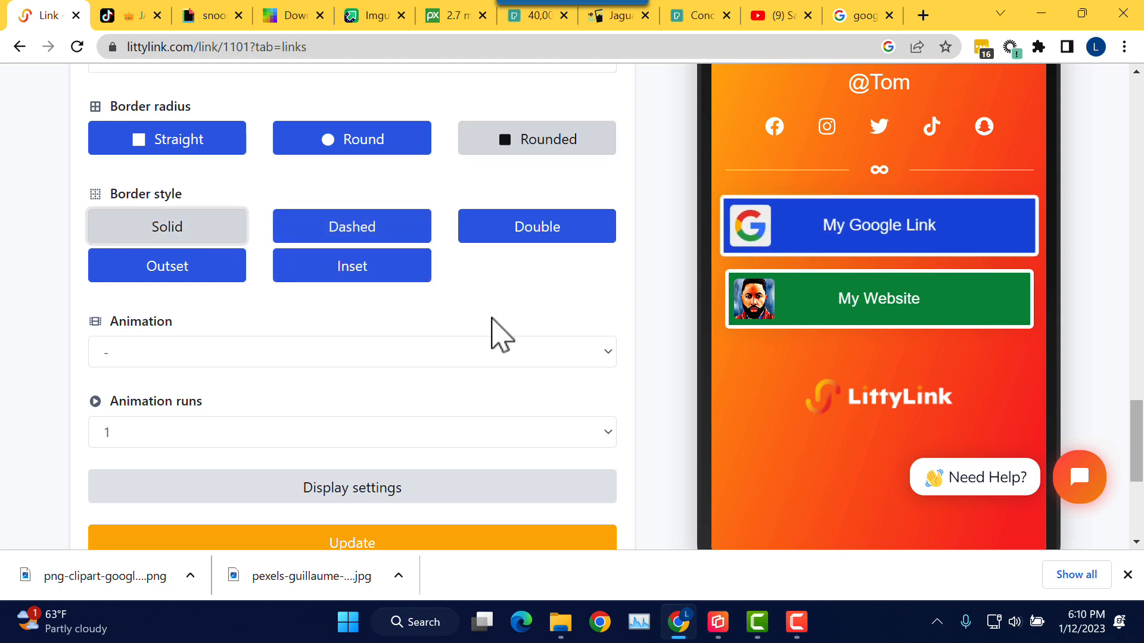
pyautogui.scroll(-5, 529, 362)
pyautogui.click(541, 304)
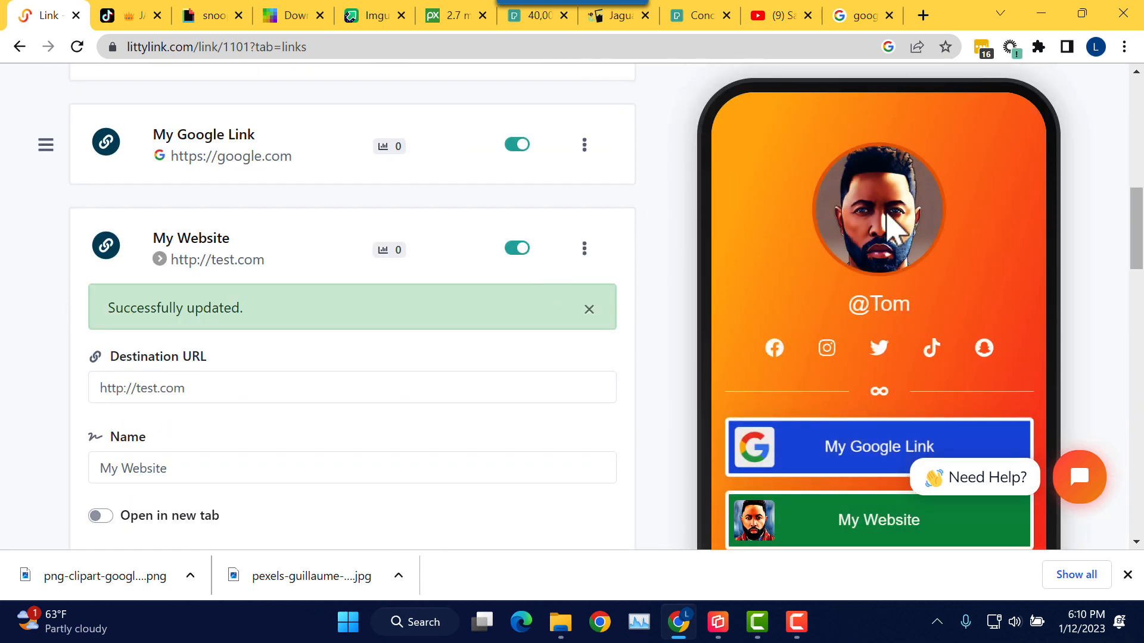
pyautogui.moveTo(1137, 228); pyautogui.dragTo(1141, 298)
pyautogui.scroll(-5, 978, 289)
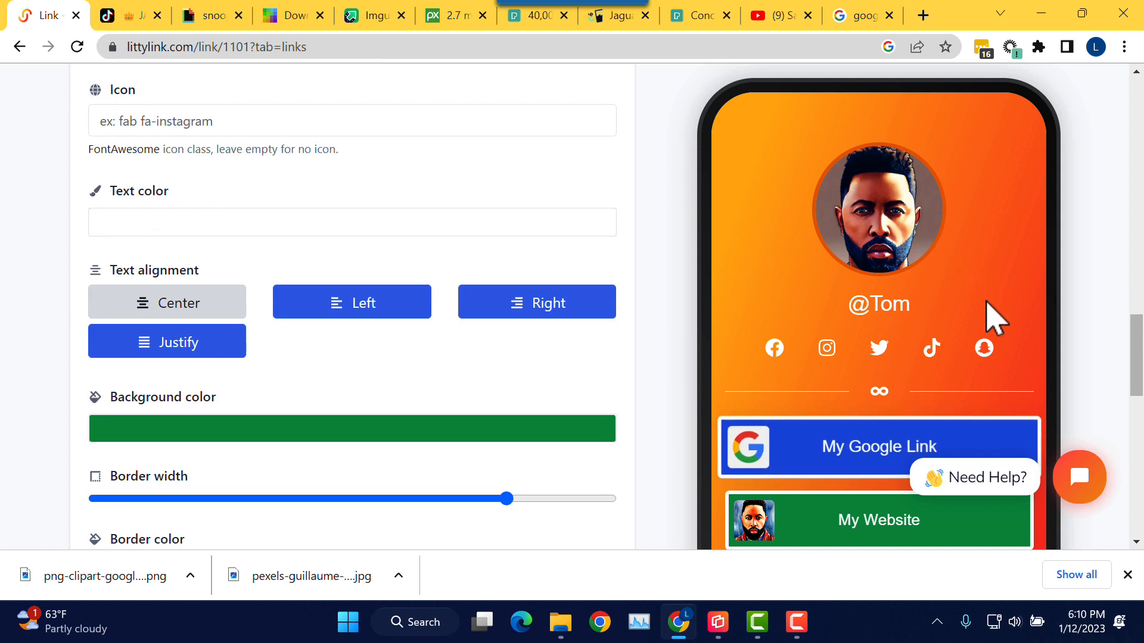
pyautogui.scroll(12, 656, 292)
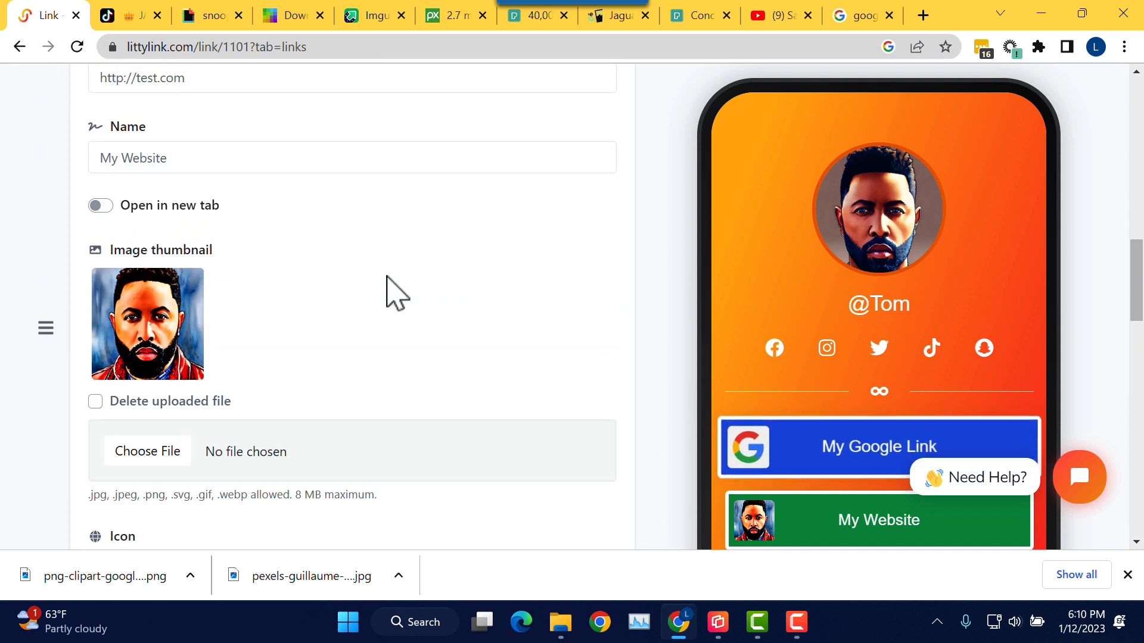
# Step: Collapse the My Website block and drag it above My Google Link in the Blocks list
pyautogui.click(210, 199)
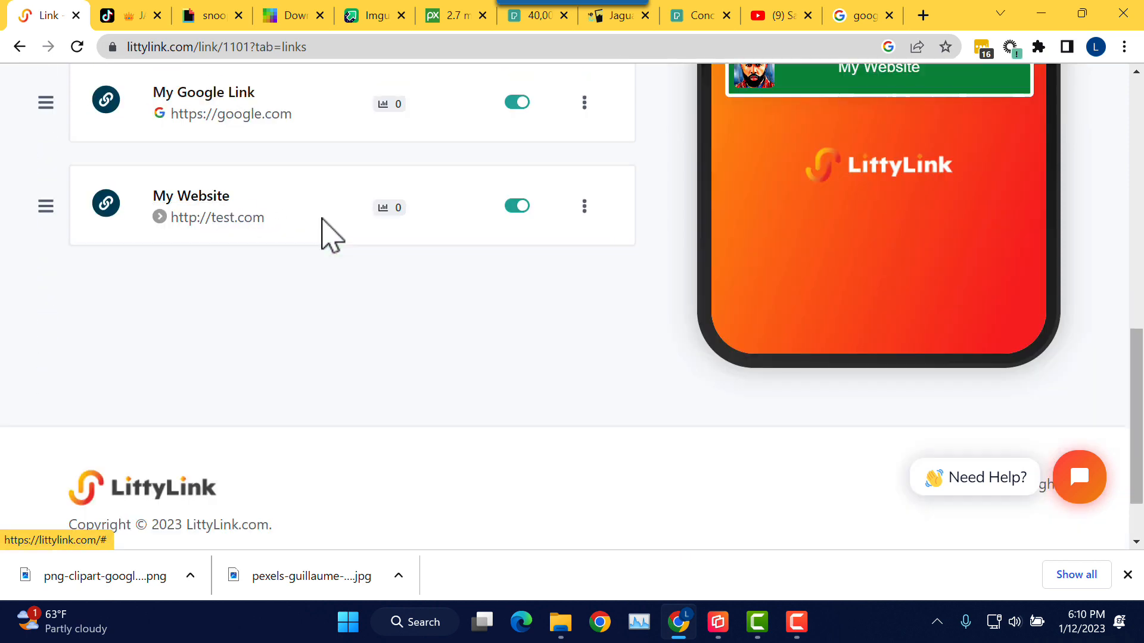
pyautogui.scroll(3, 366, 230)
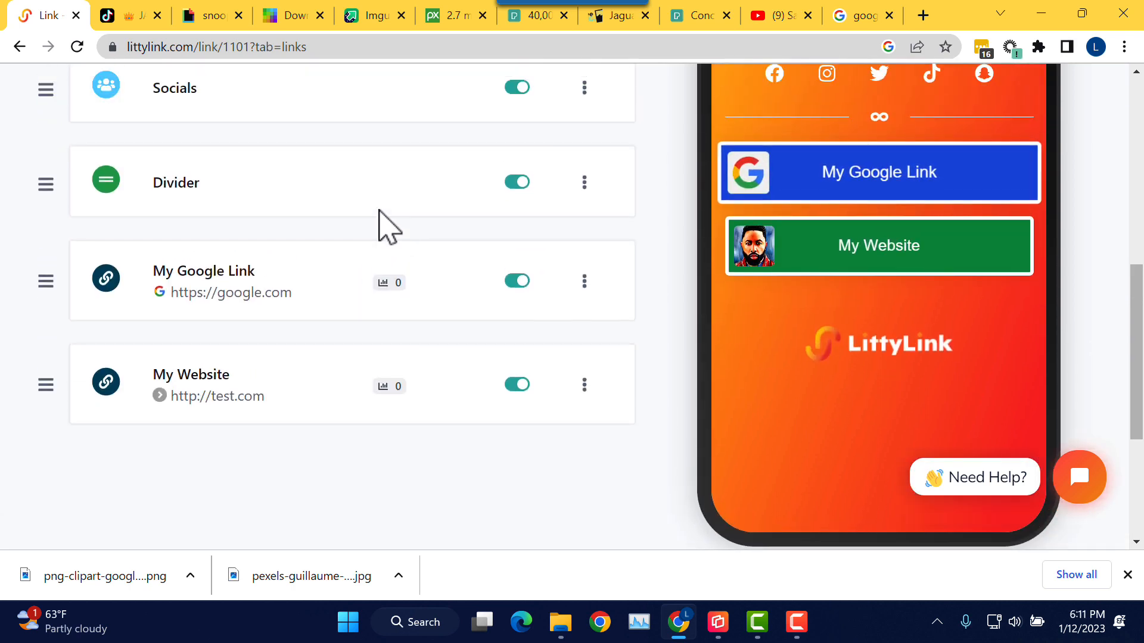
pyautogui.scroll(1, 388, 225)
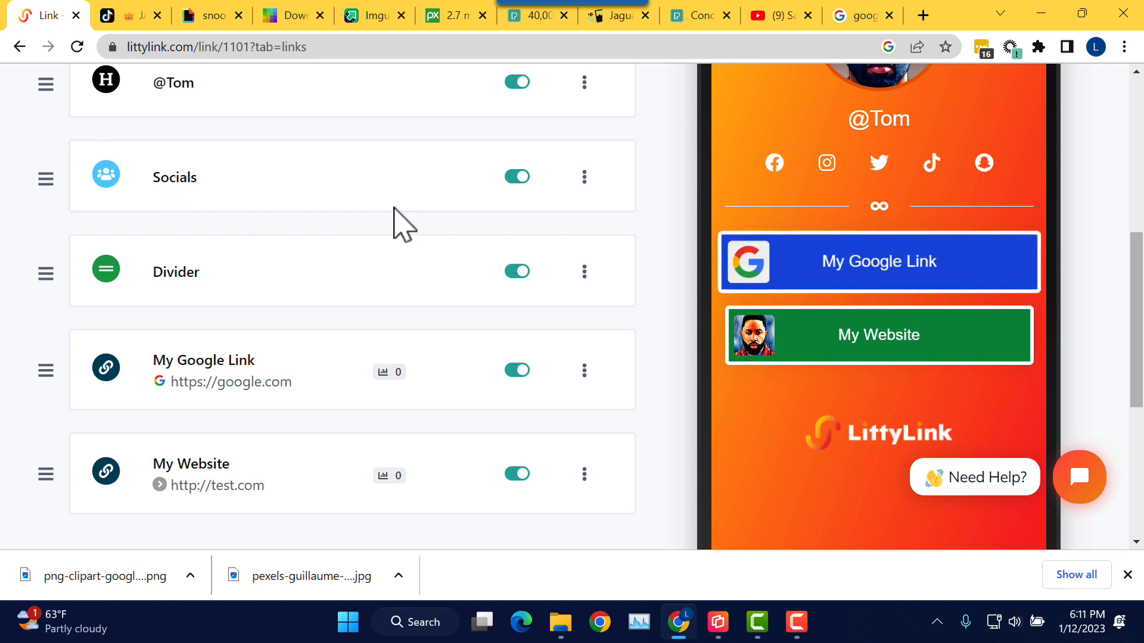
pyautogui.scroll(-1, 394, 208)
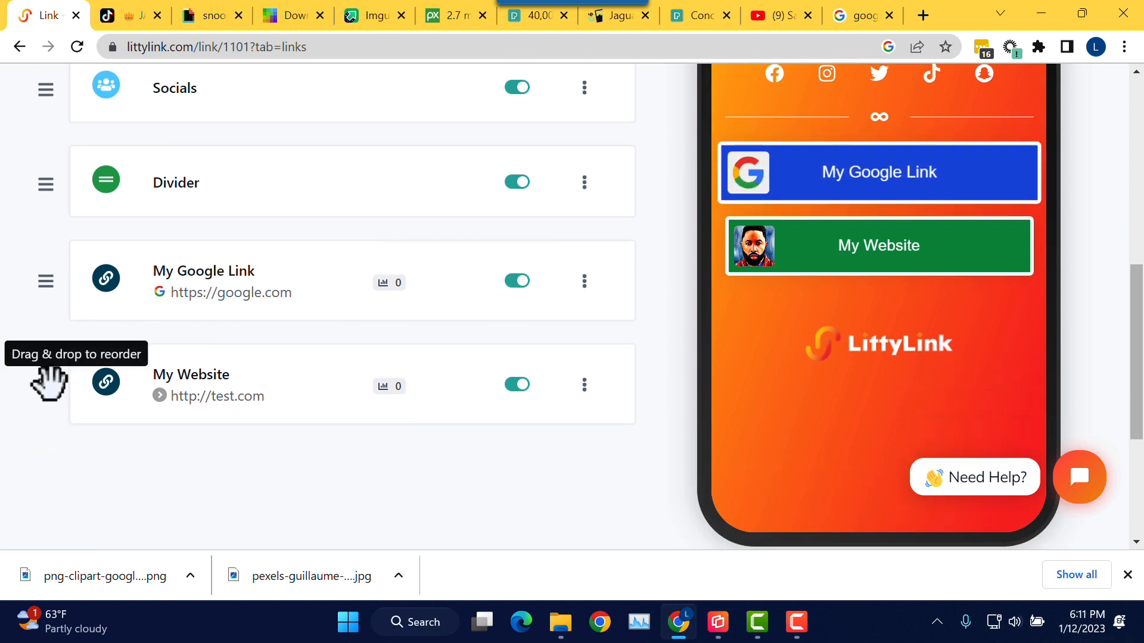
pyautogui.moveTo(48, 381); pyautogui.dragTo(63, 233)
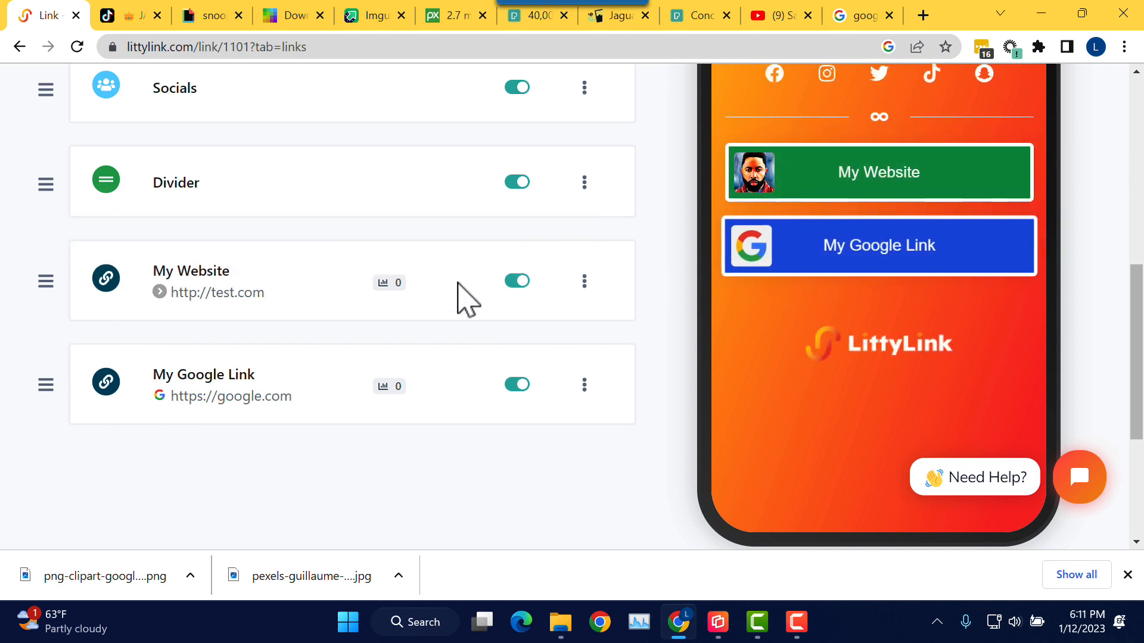
pyautogui.scroll(1, 613, 299)
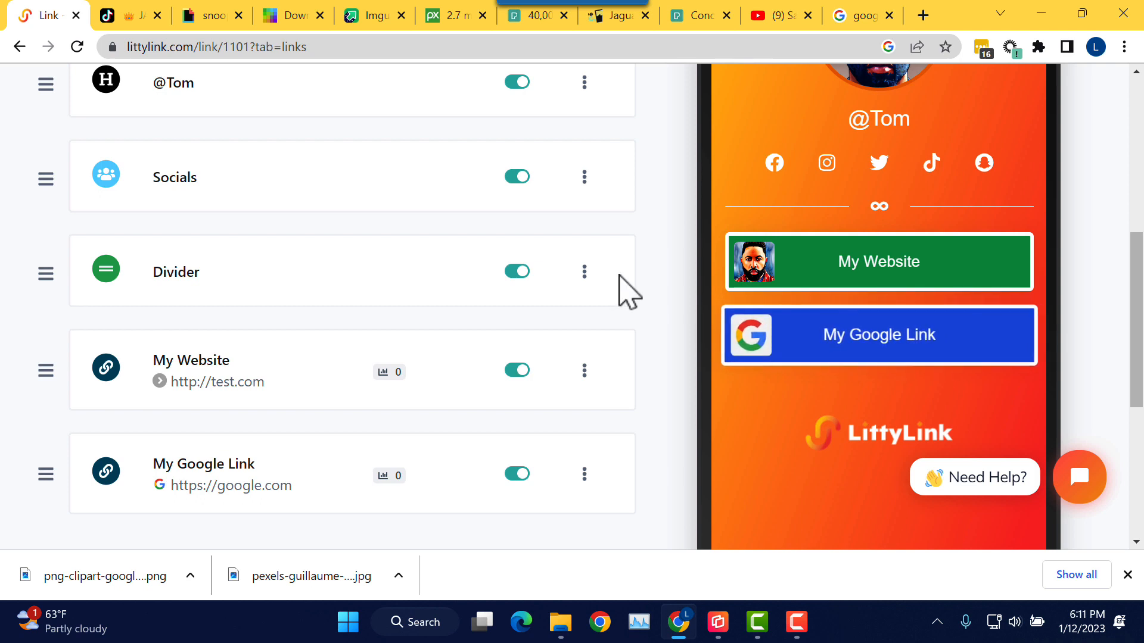
# Step: Collapse the Divider block's settings, then duplicate the Divider and confirm the copy
pyautogui.click(587, 286)
pyautogui.scroll(6, 626, 294)
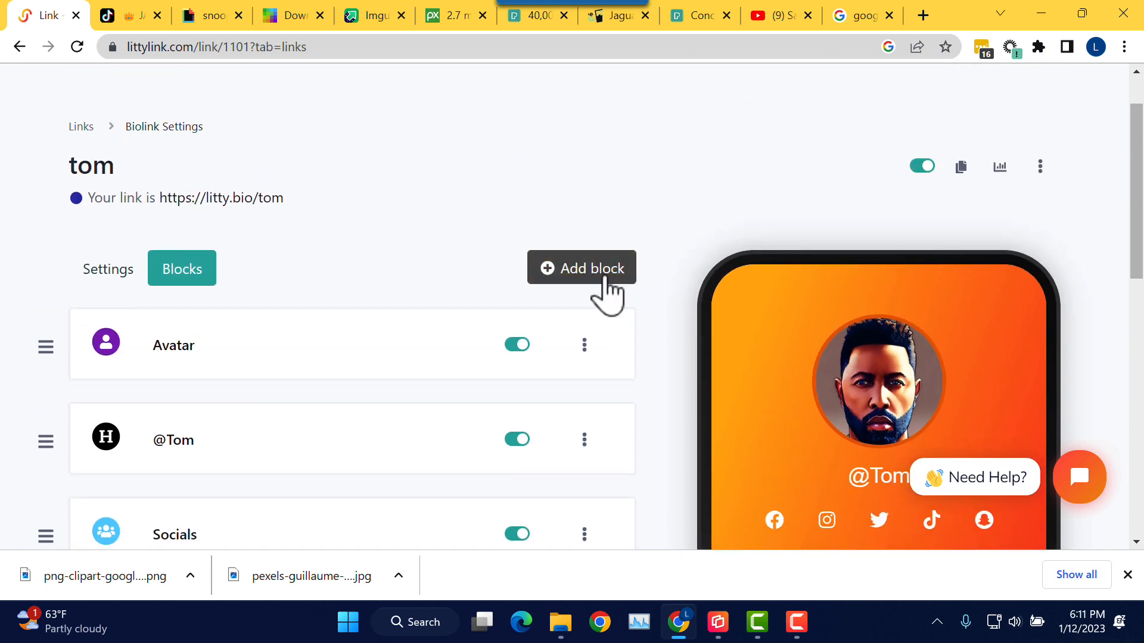
pyautogui.scroll(-6, 606, 294)
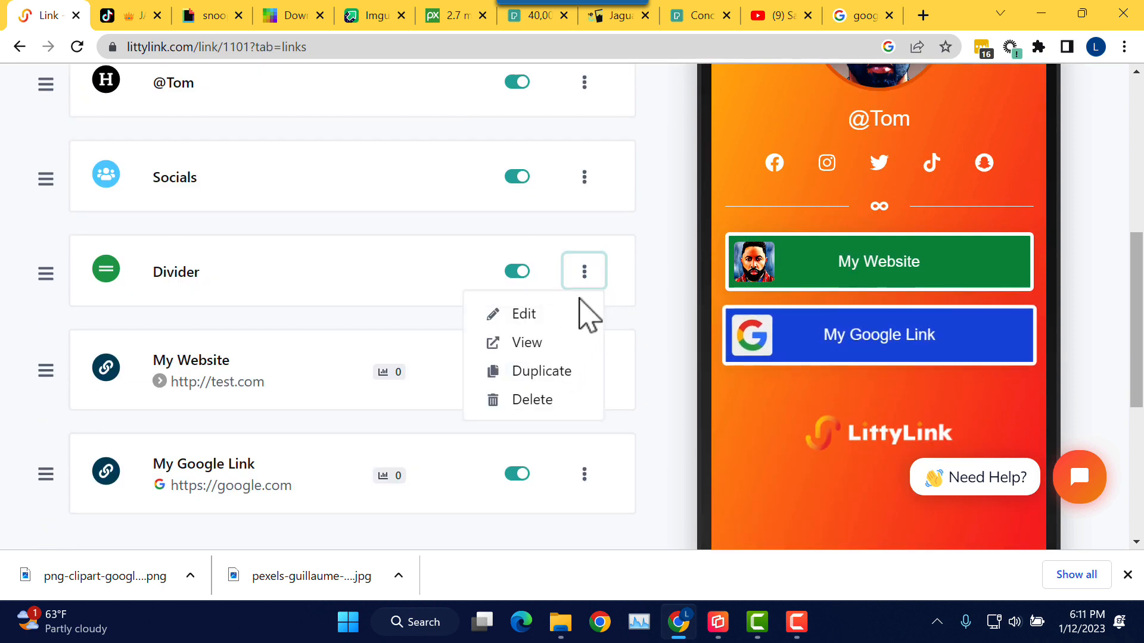
pyautogui.click(569, 372)
pyautogui.click(602, 355)
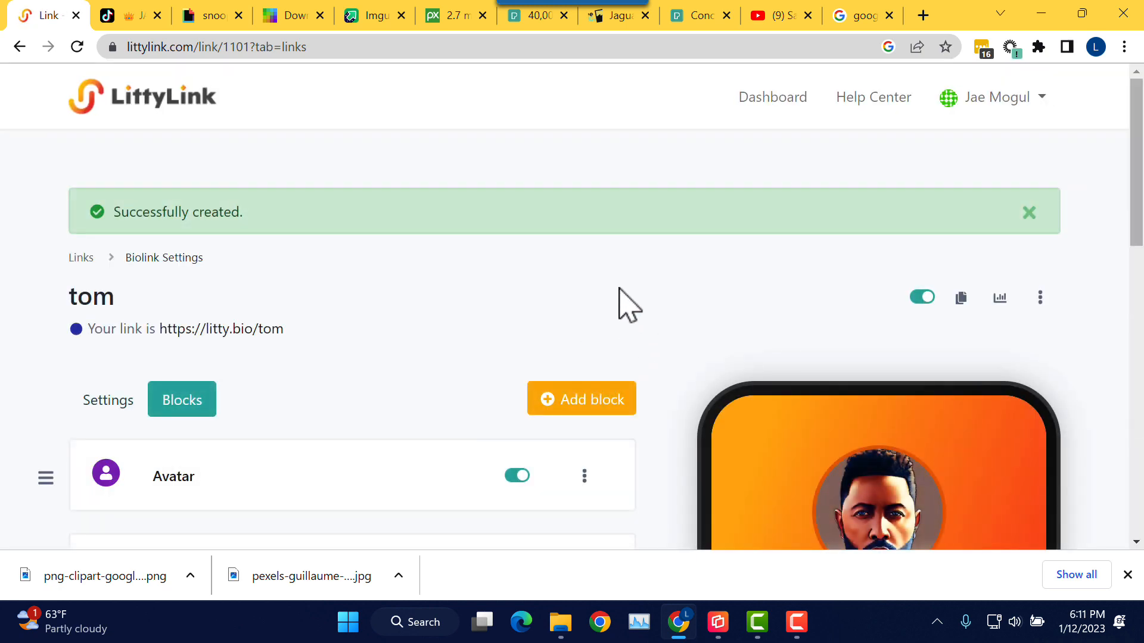
pyautogui.scroll(-7, 649, 316)
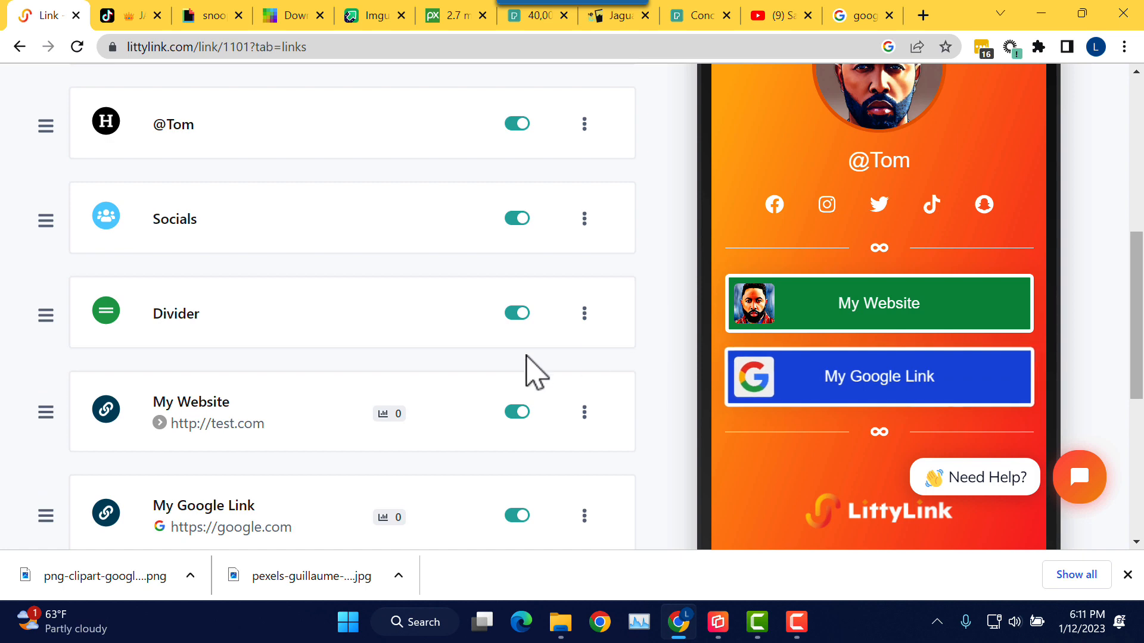
pyautogui.scroll(-3, 434, 396)
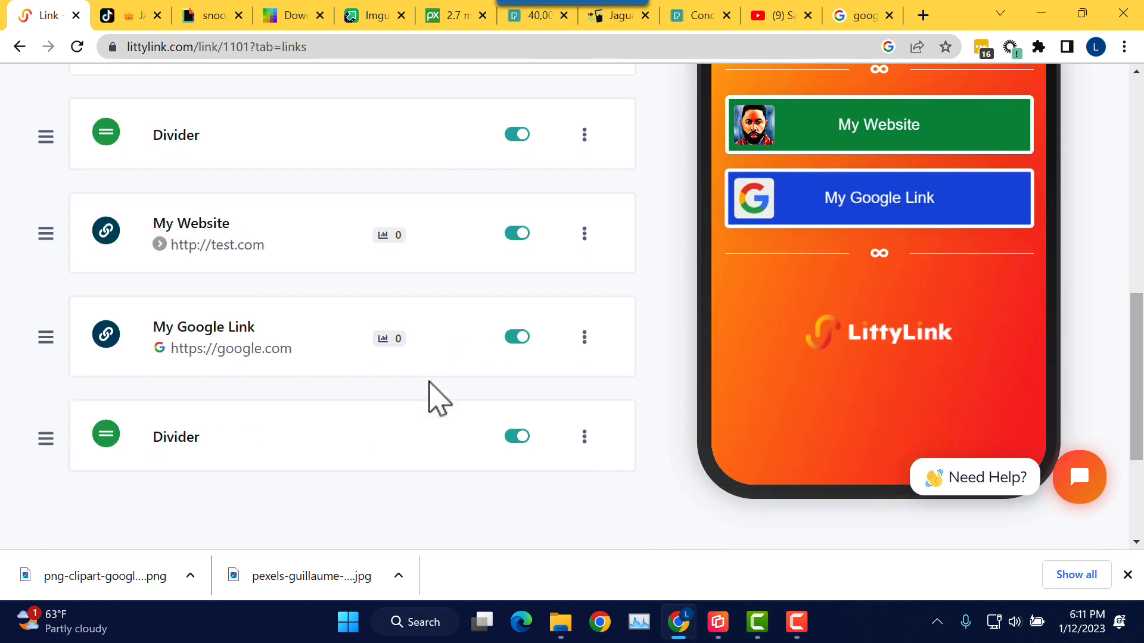
# Step: Open and collapse the new Divider's settings, then review its place below My Google Link
pyautogui.click(186, 444)
pyautogui.scroll(-3, 212, 424)
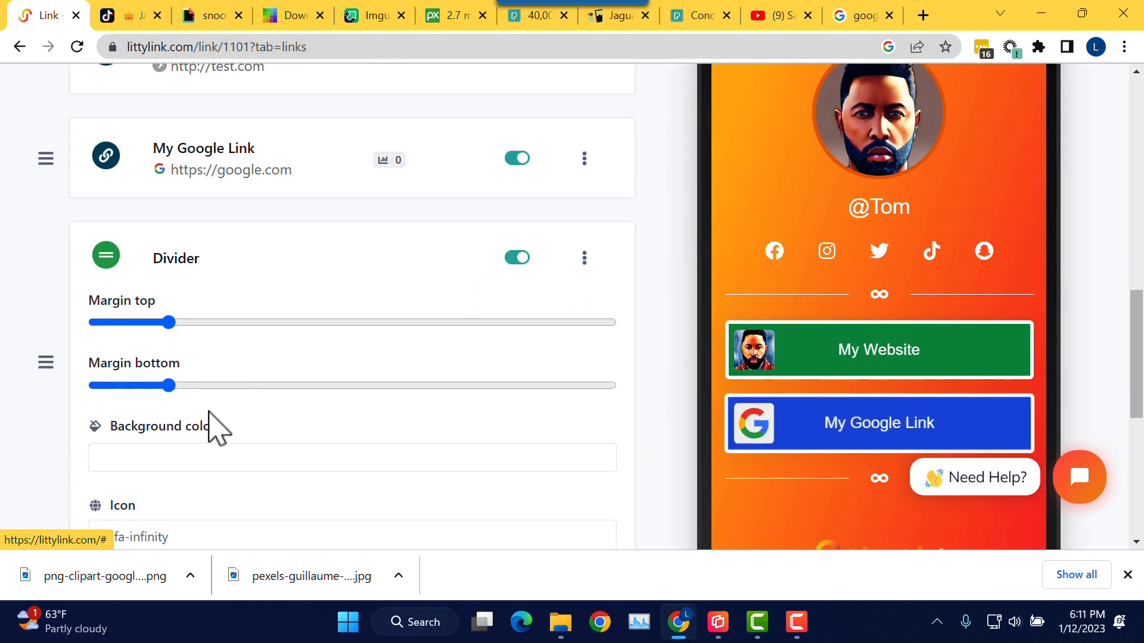
pyautogui.scroll(2, 207, 391)
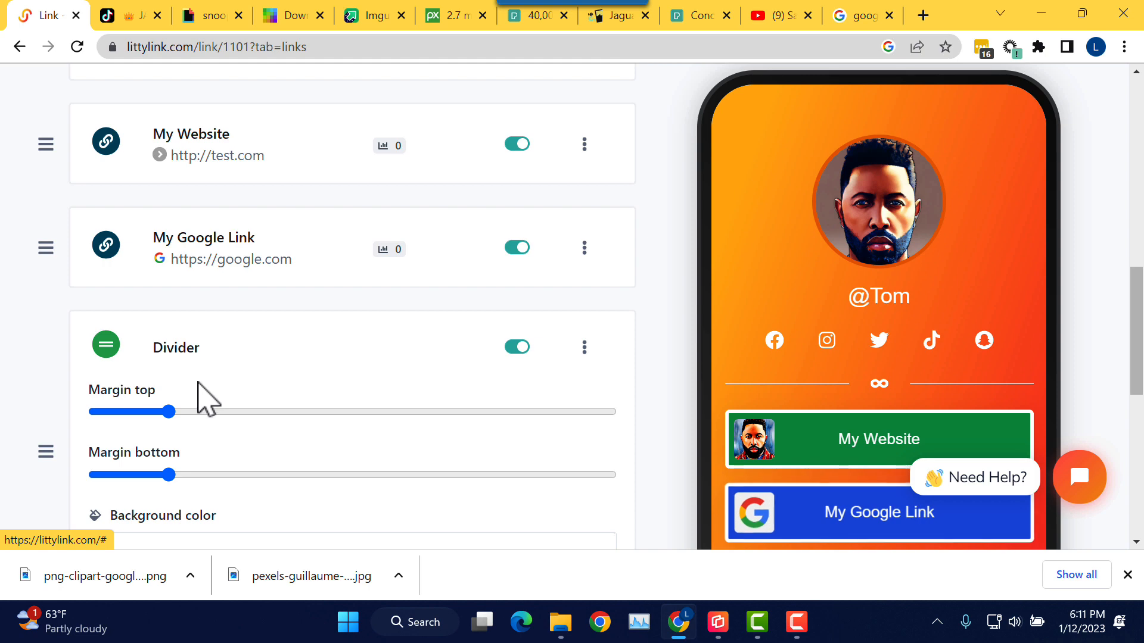
pyautogui.click(172, 355)
pyautogui.scroll(2, 304, 374)
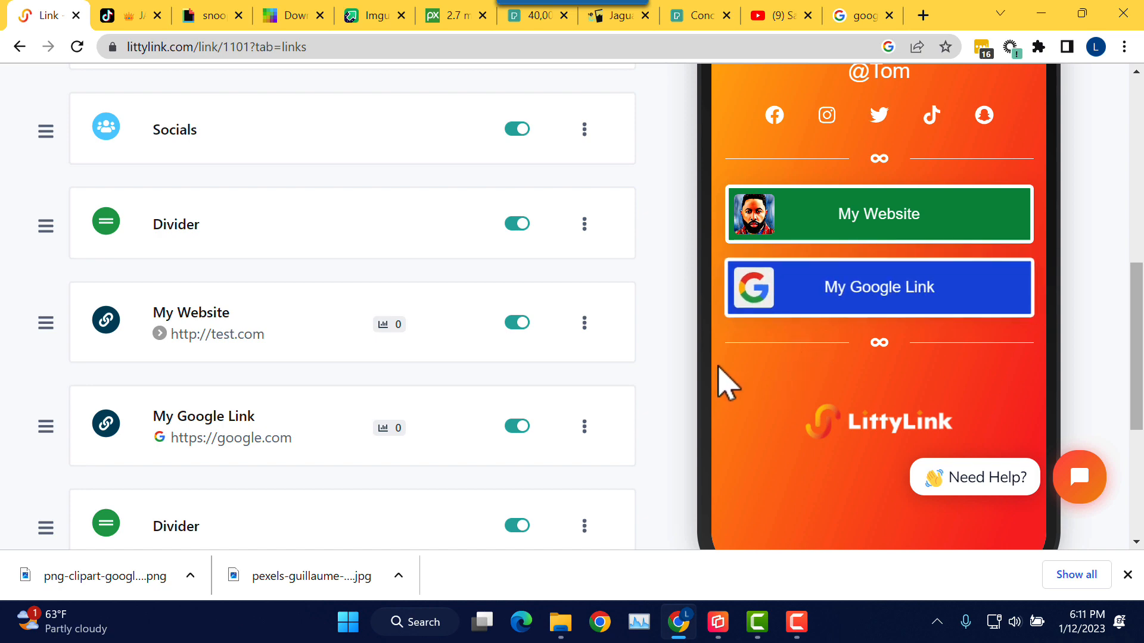
pyautogui.scroll(1, 661, 337)
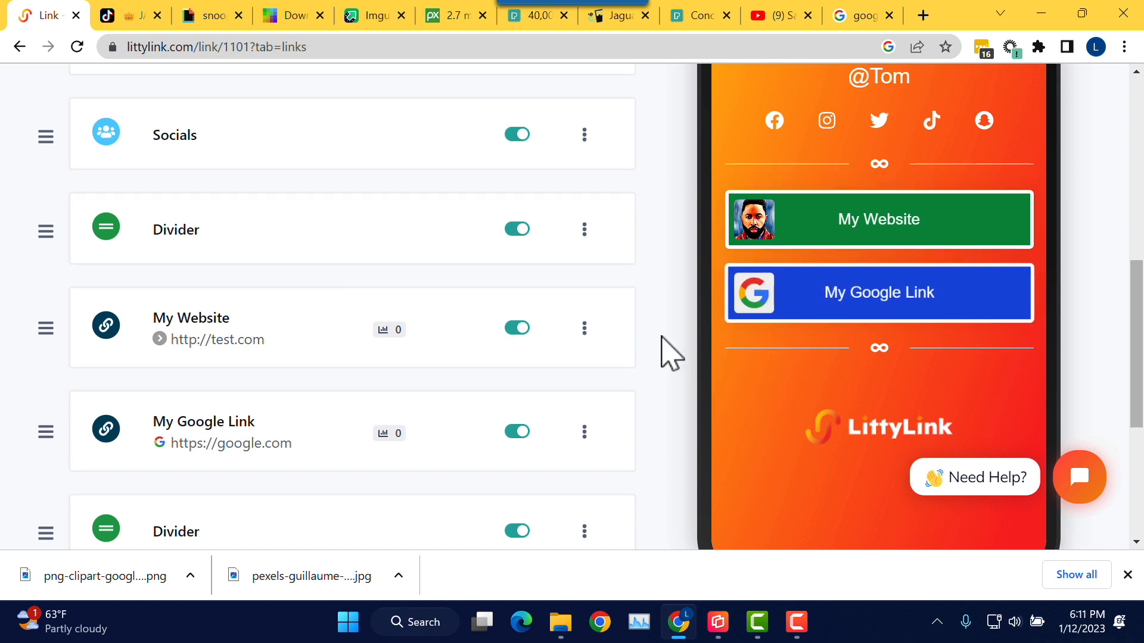
pyautogui.scroll(2, 662, 336)
pyautogui.scroll(-5, 662, 336)
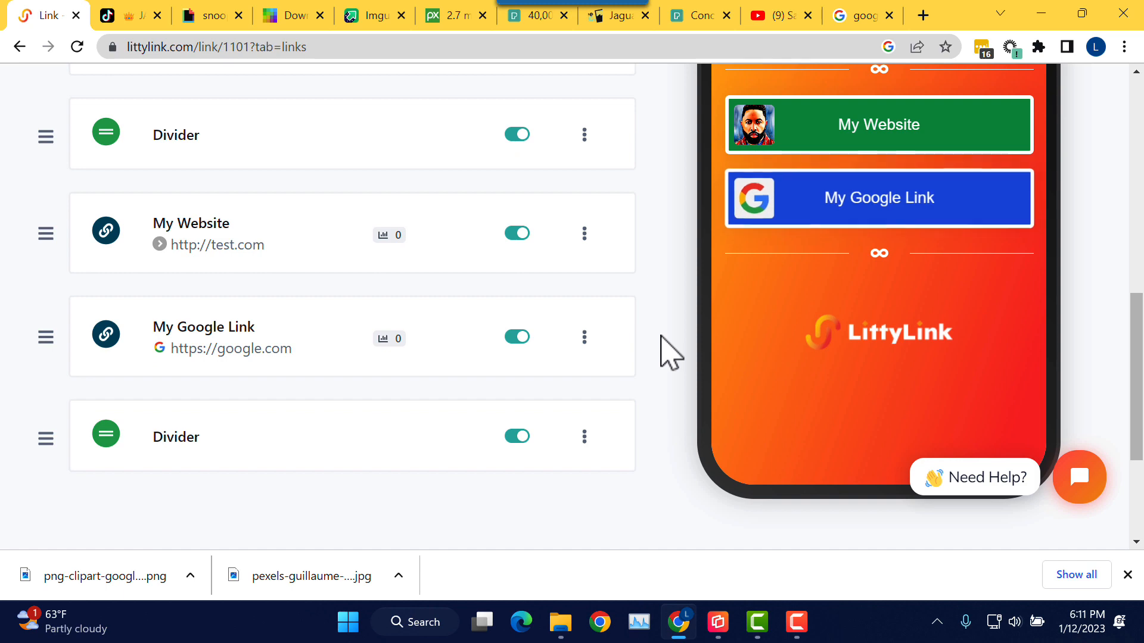
pyautogui.scroll(5, 670, 352)
pyautogui.scroll(5, 670, 352)
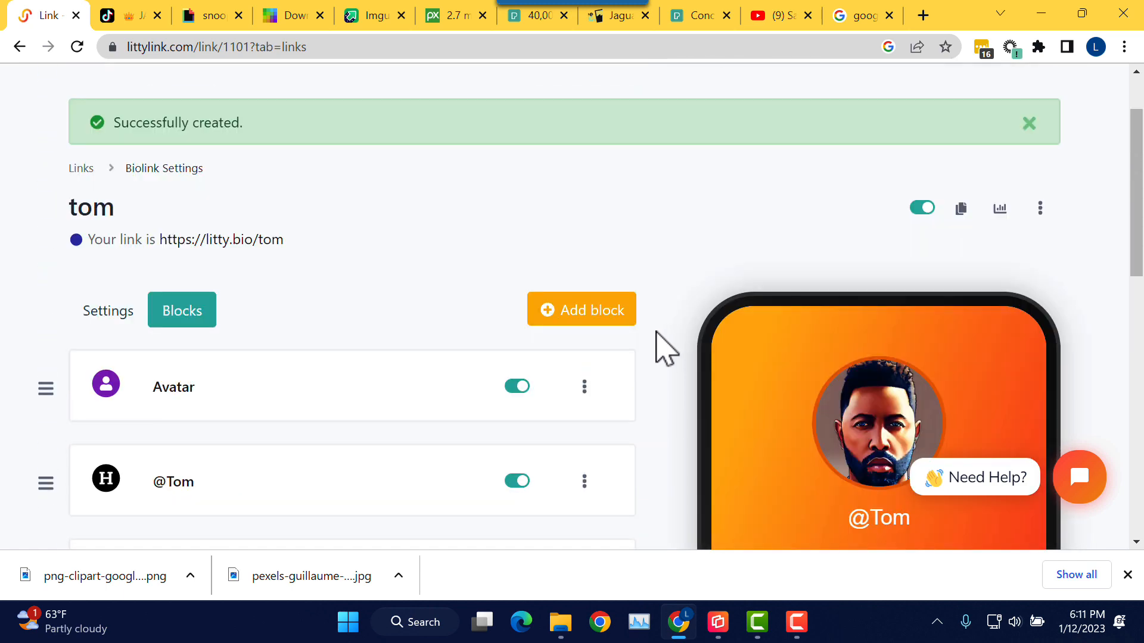
pyautogui.scroll(-3, 665, 349)
pyautogui.click(595, 141)
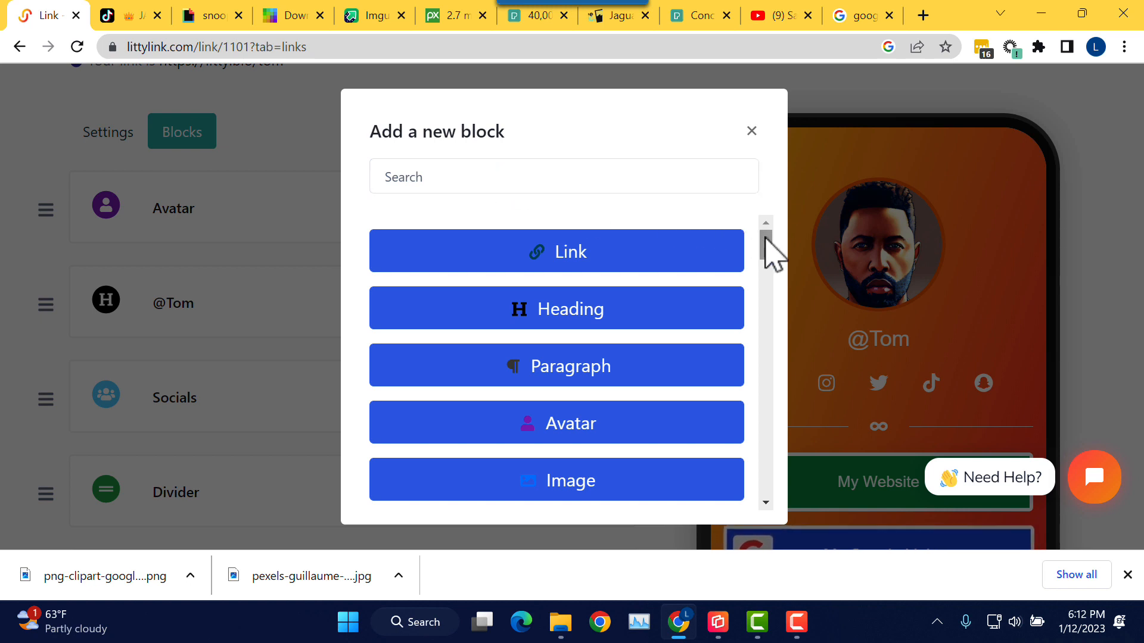
pyautogui.scroll(-2, 767, 238)
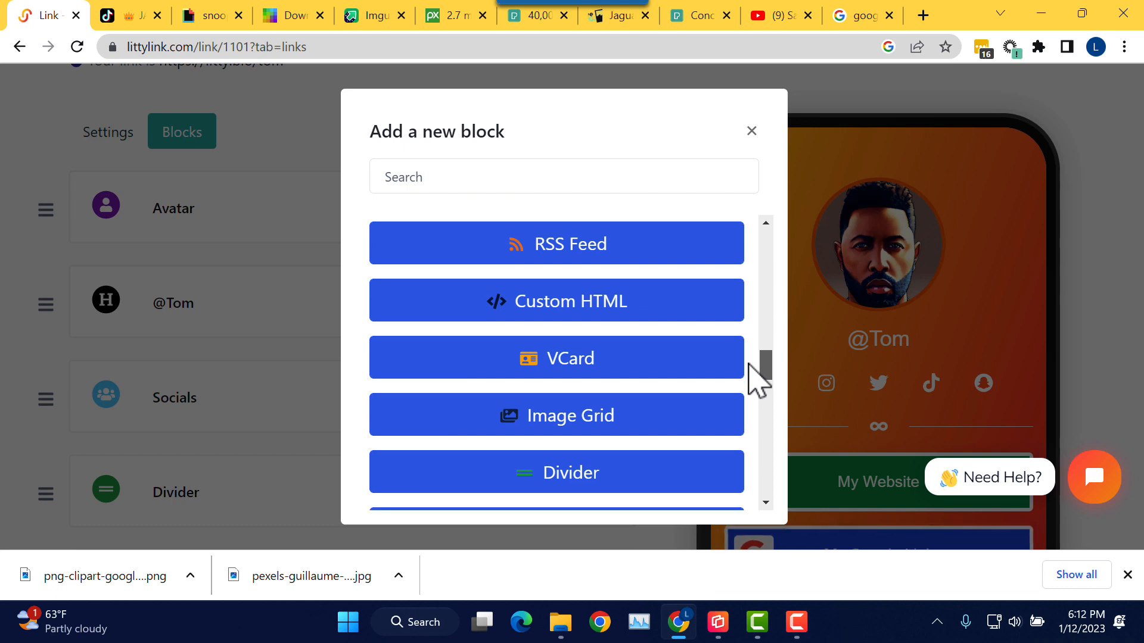
pyautogui.moveTo(750, 364); pyautogui.dragTo(748, 317)
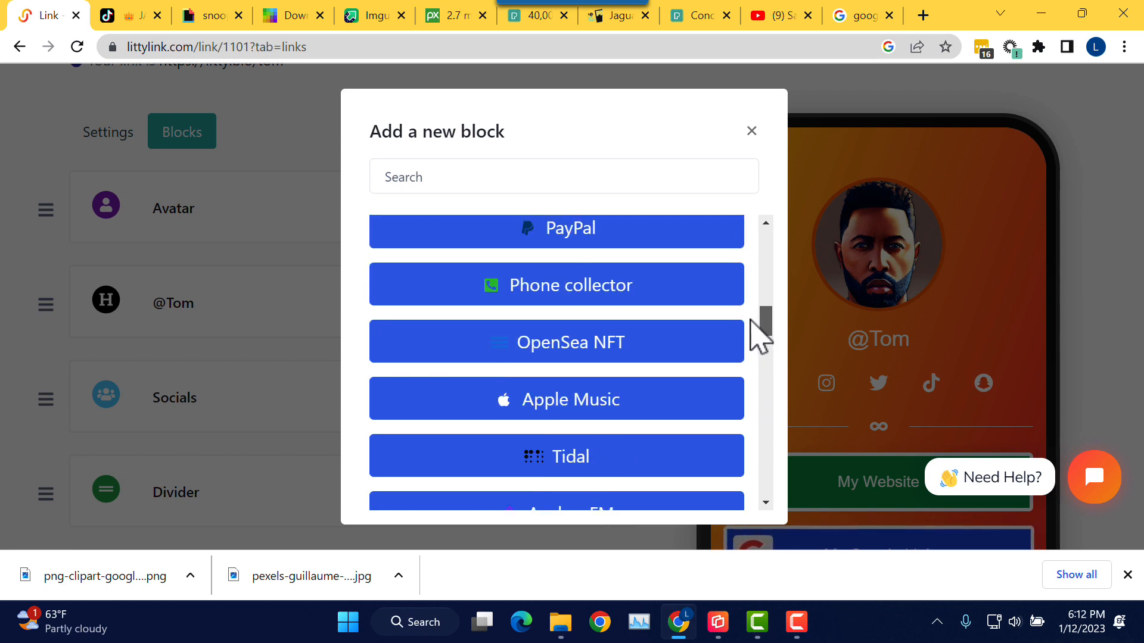
pyautogui.click(751, 131)
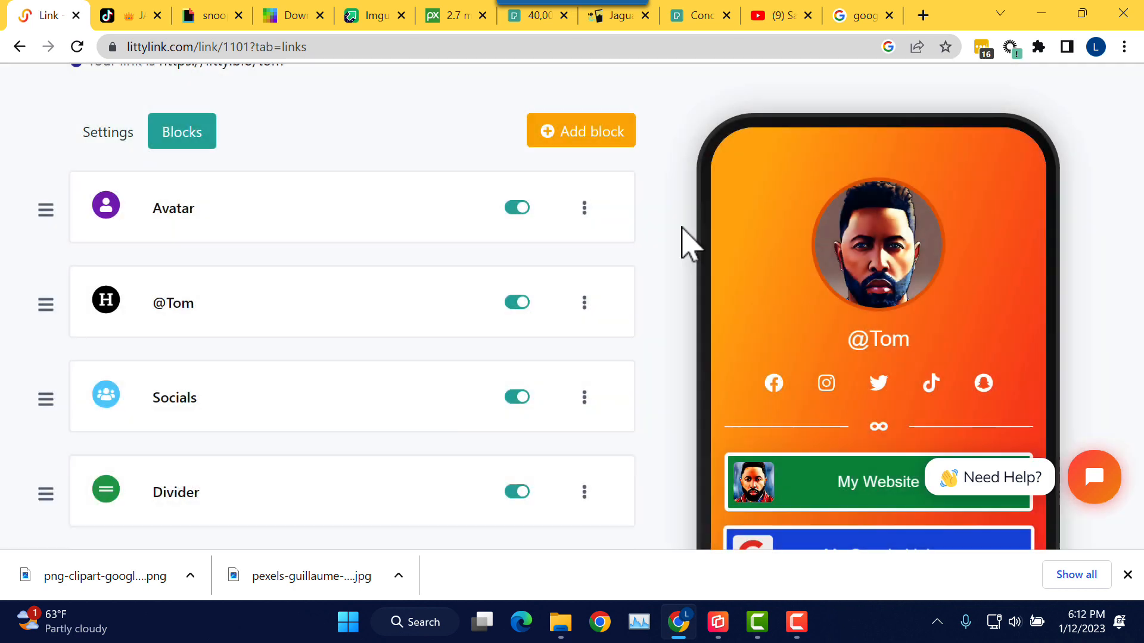
pyautogui.scroll(-1, 661, 271)
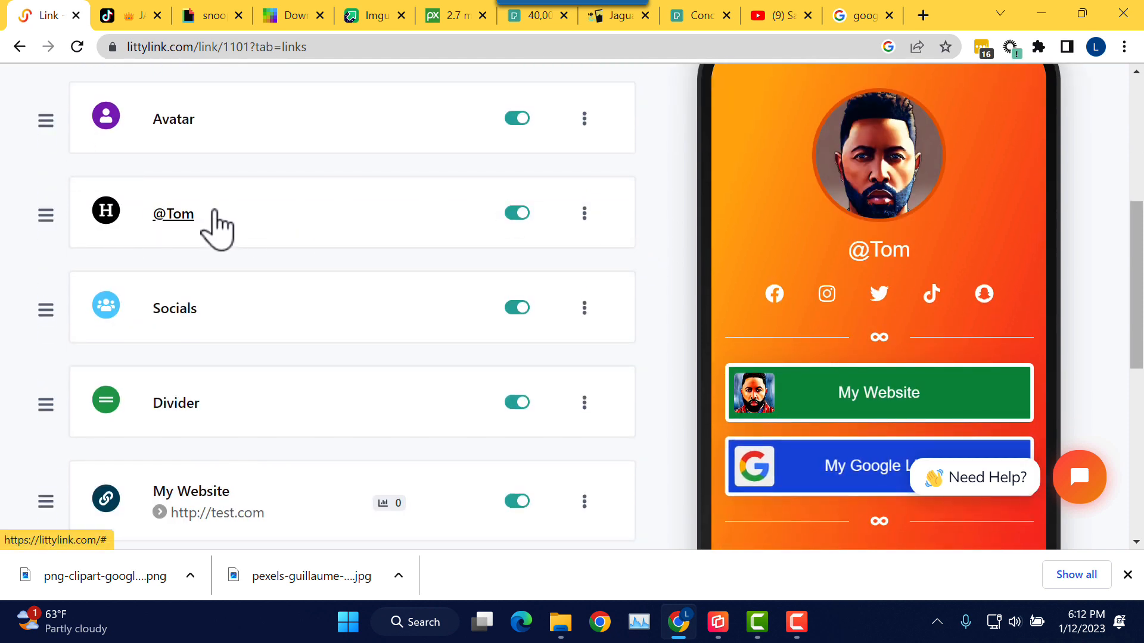
pyautogui.click(585, 214)
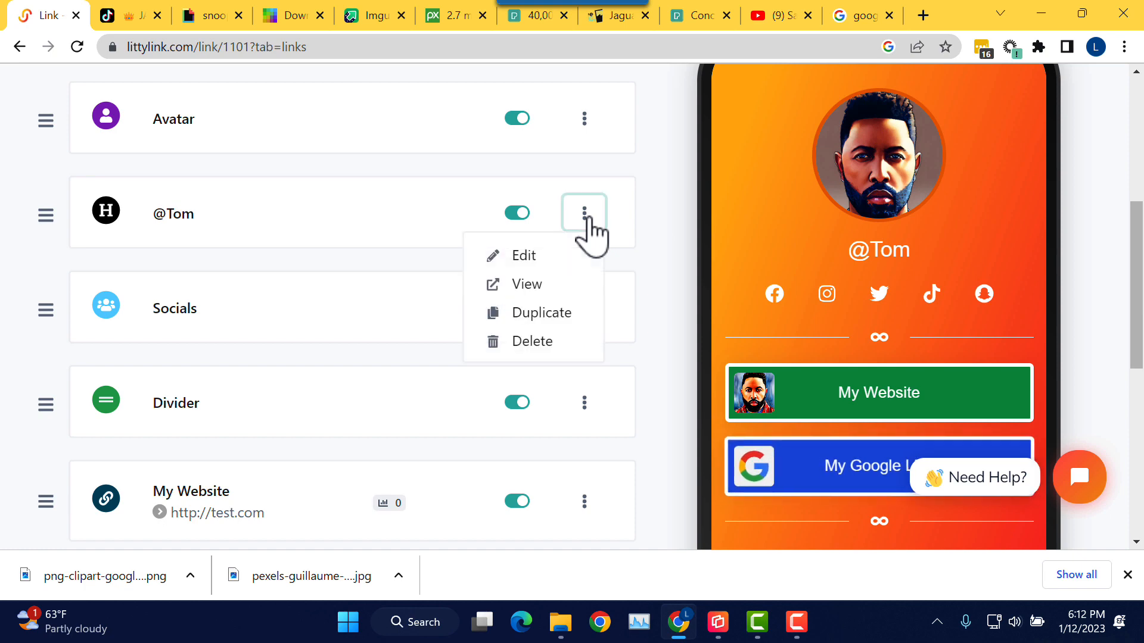
pyautogui.click(558, 313)
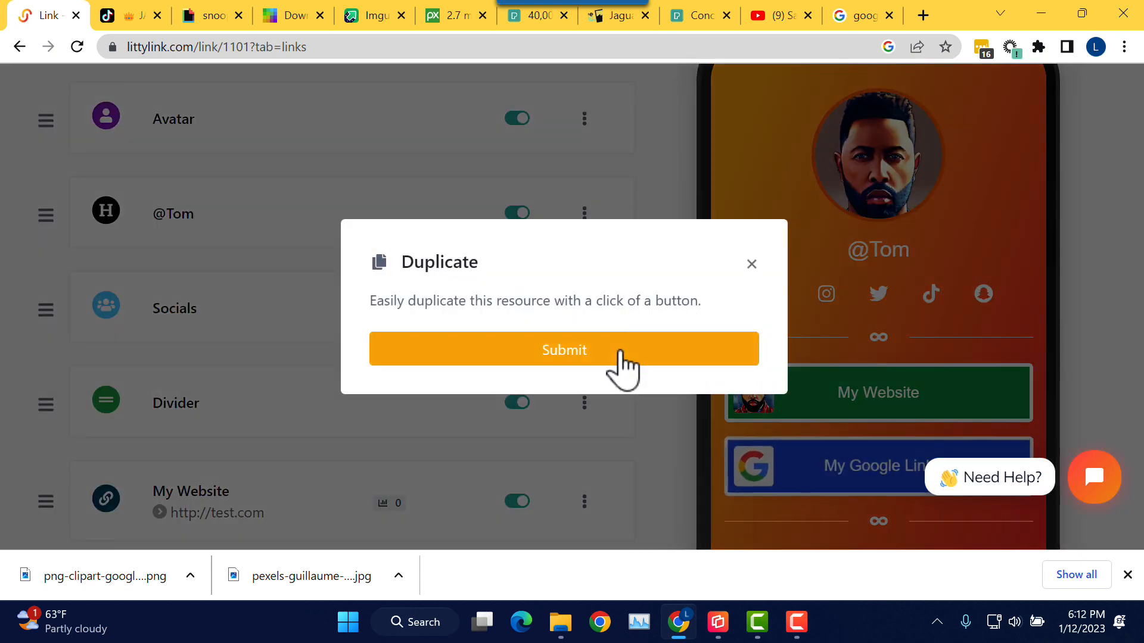
pyautogui.click(617, 357)
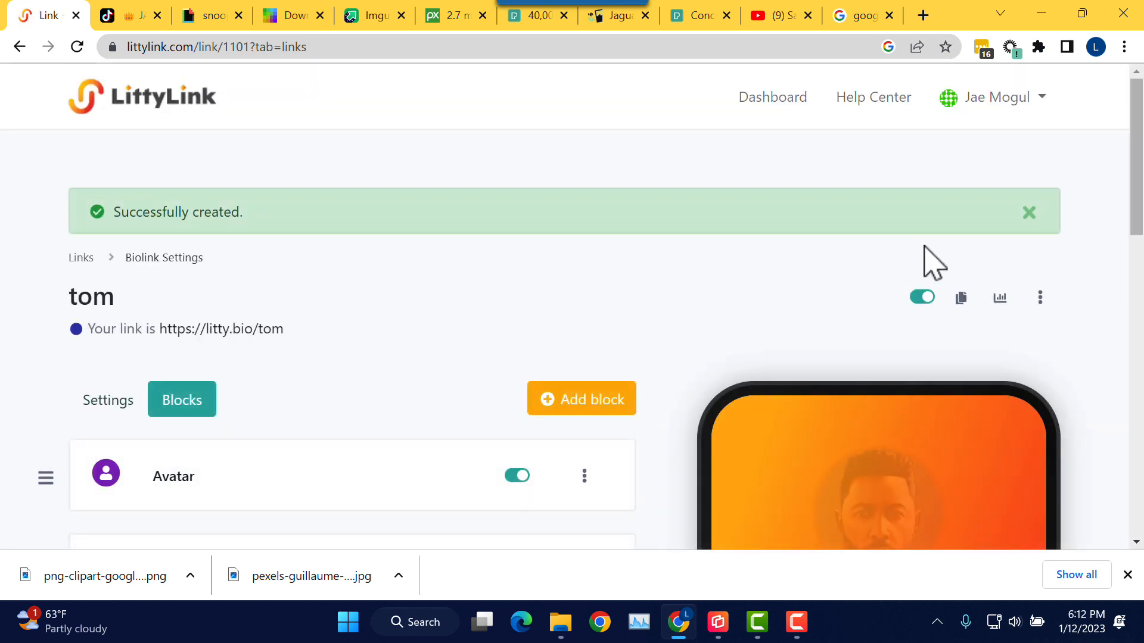
pyautogui.moveTo(1137, 223); pyautogui.dragTo(1139, 438)
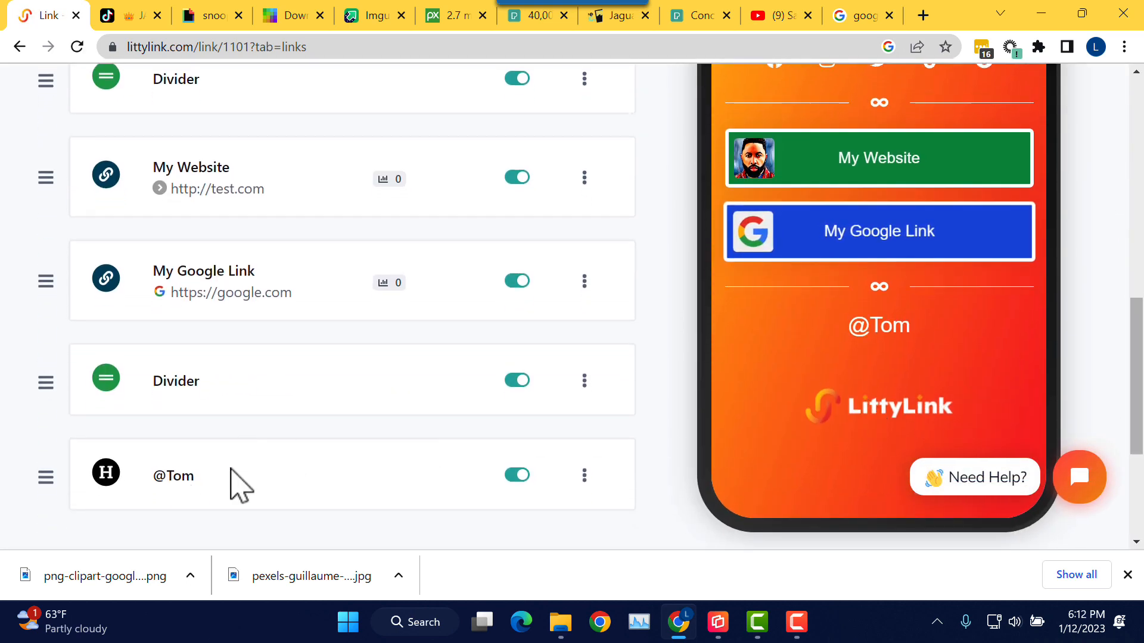
# Step: Change the heading copy's text to 'Countdown to my B-Day' and collapse its settings
pyautogui.click(176, 476)
pyautogui.scroll(-3, 289, 468)
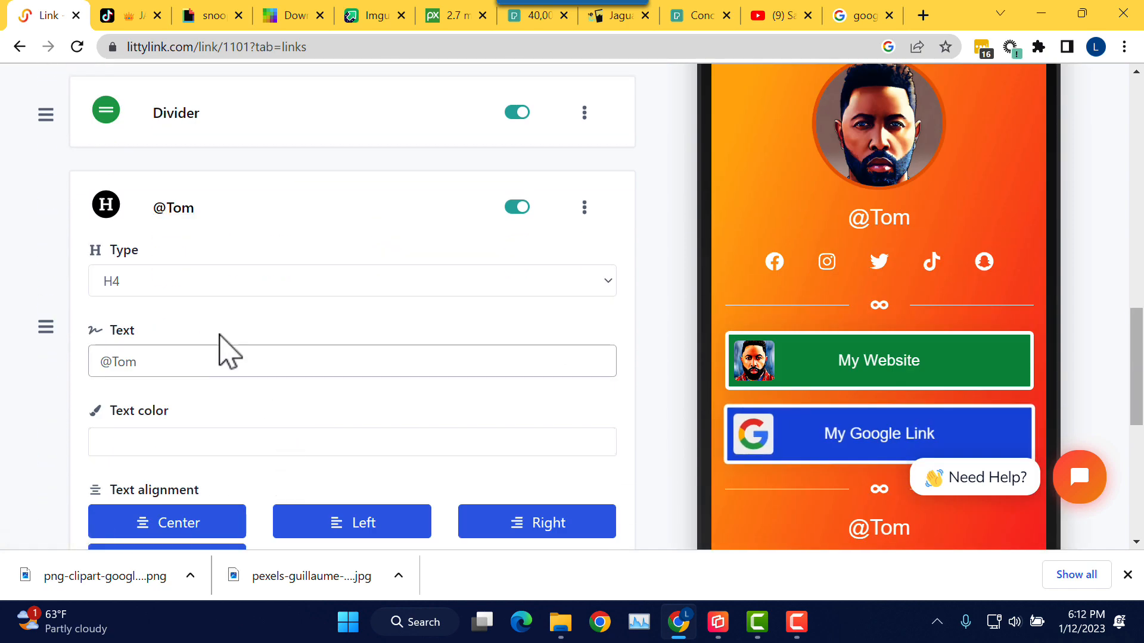
pyautogui.scroll(-1, 225, 340)
pyautogui.moveTo(176, 283); pyautogui.dragTo(77, 293)
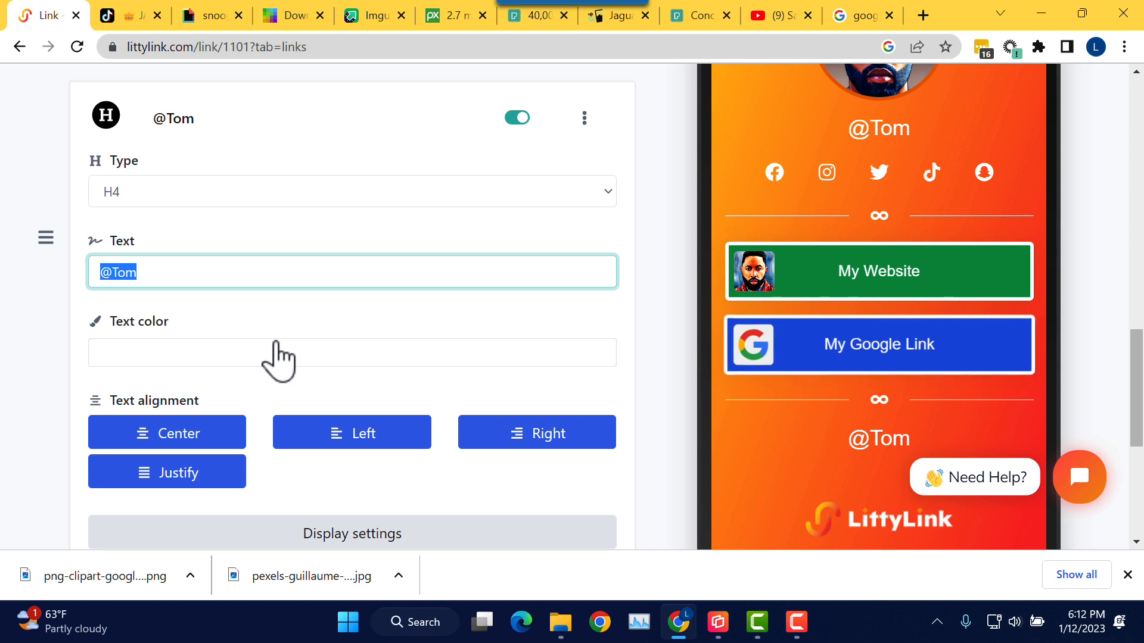
pyautogui.write('Countdown')
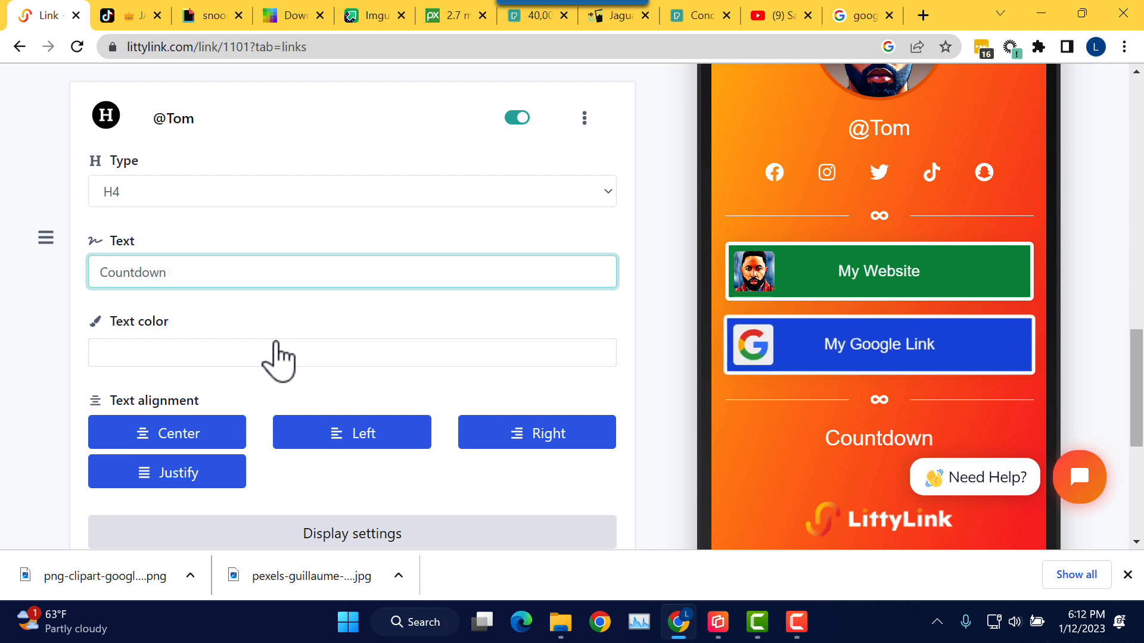
pyautogui.write('to m')
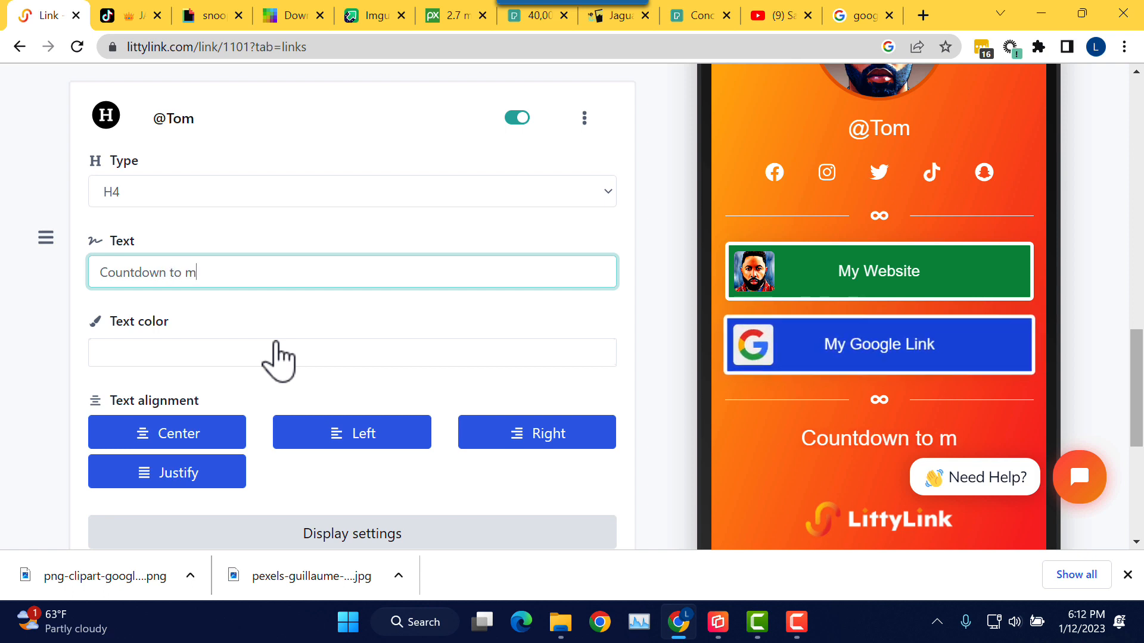
pyautogui.write('y B-Day')
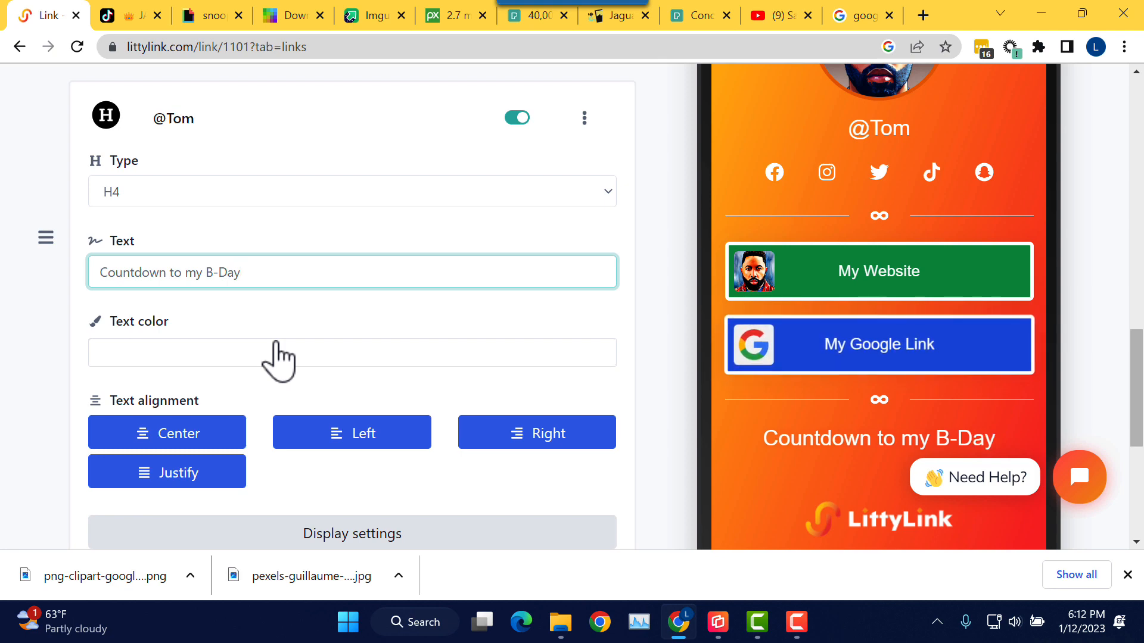
pyautogui.click(280, 316)
pyautogui.scroll(-3, 280, 315)
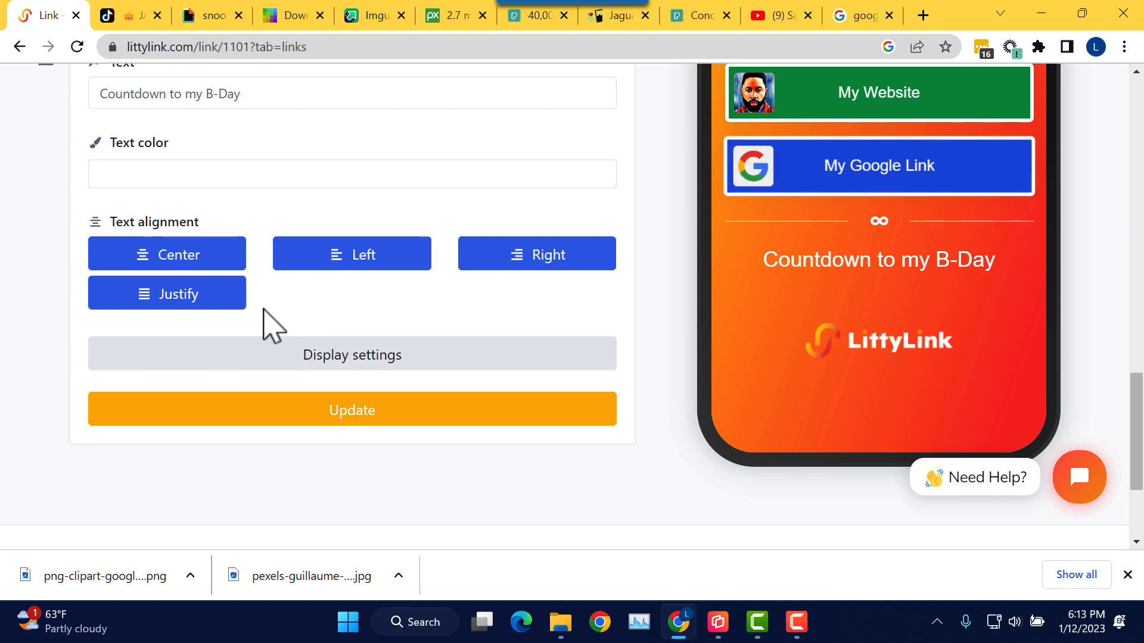
pyautogui.scroll(3, 292, 322)
pyautogui.scroll(1, 248, 238)
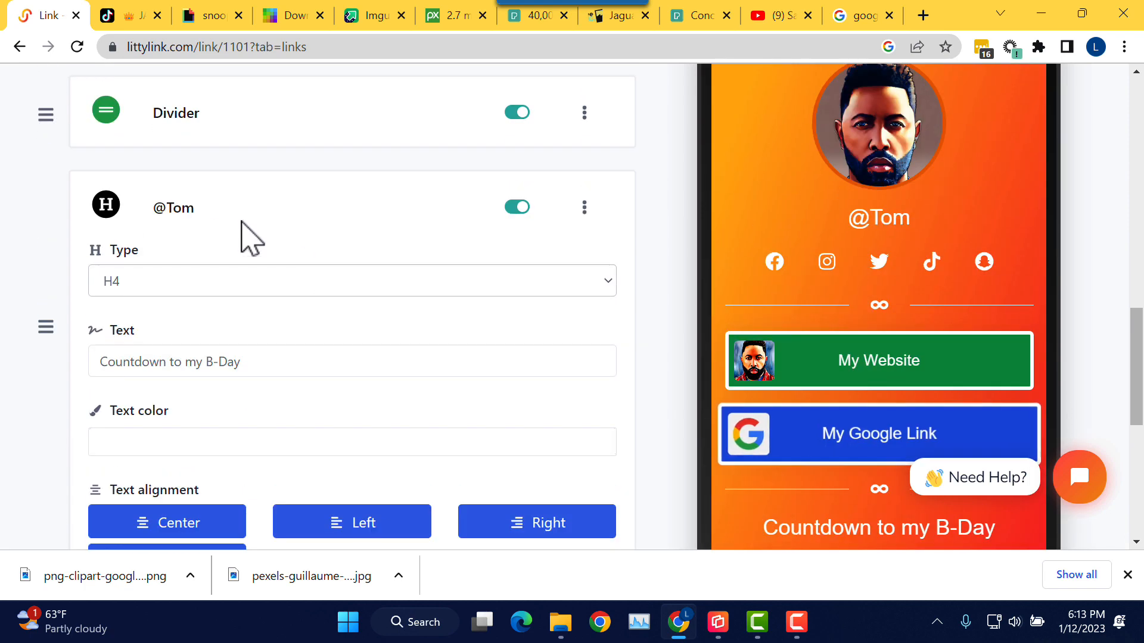
pyautogui.click(186, 216)
pyautogui.scroll(15, 488, 253)
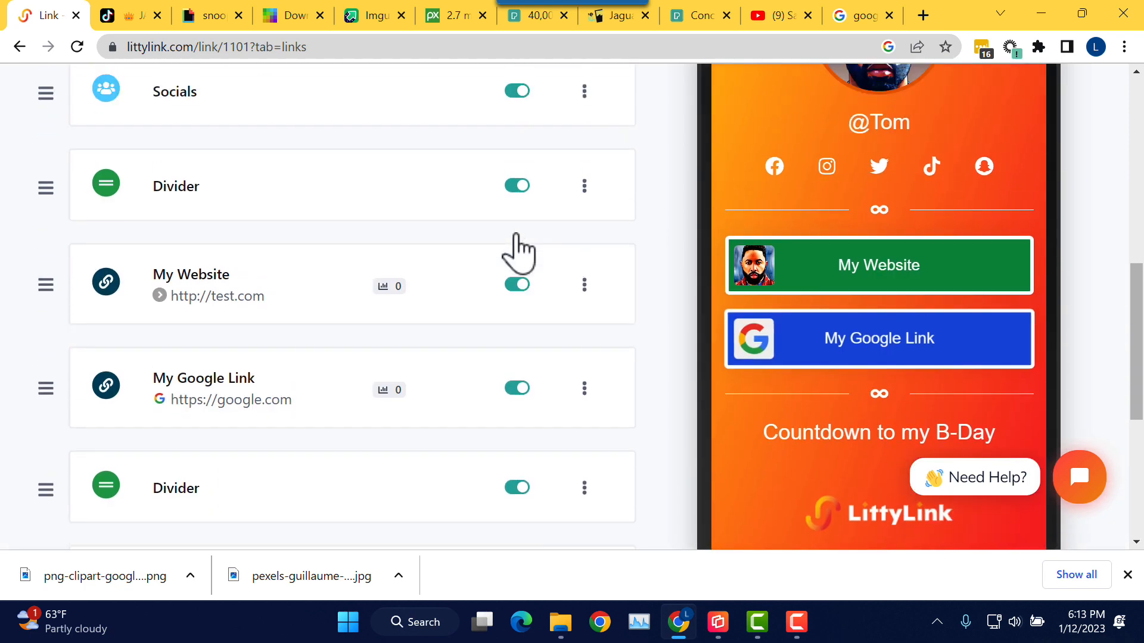
pyautogui.scroll(-3, 527, 250)
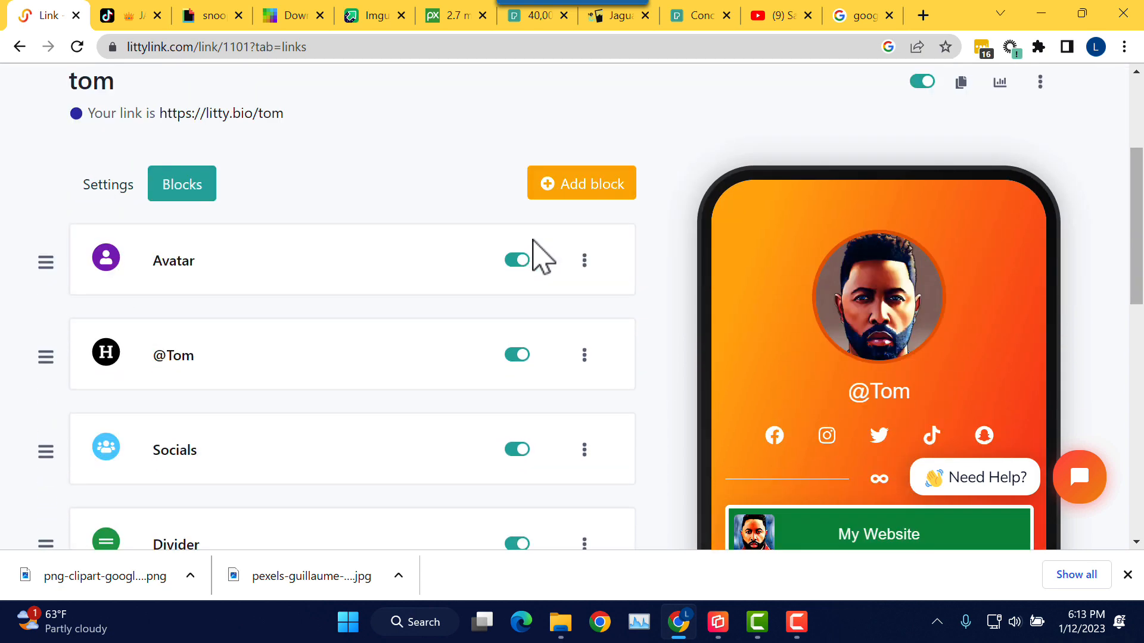
# Step: Search for 'cou' among block types and start a Countdown block with the Light theme
pyautogui.click(587, 209)
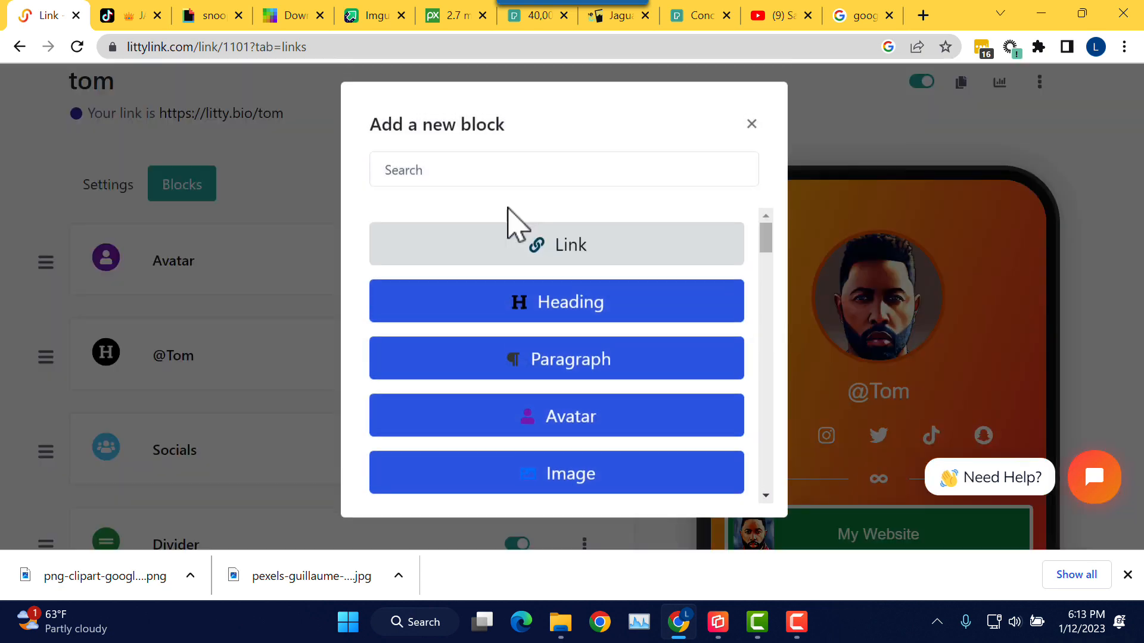
pyautogui.click(475, 177)
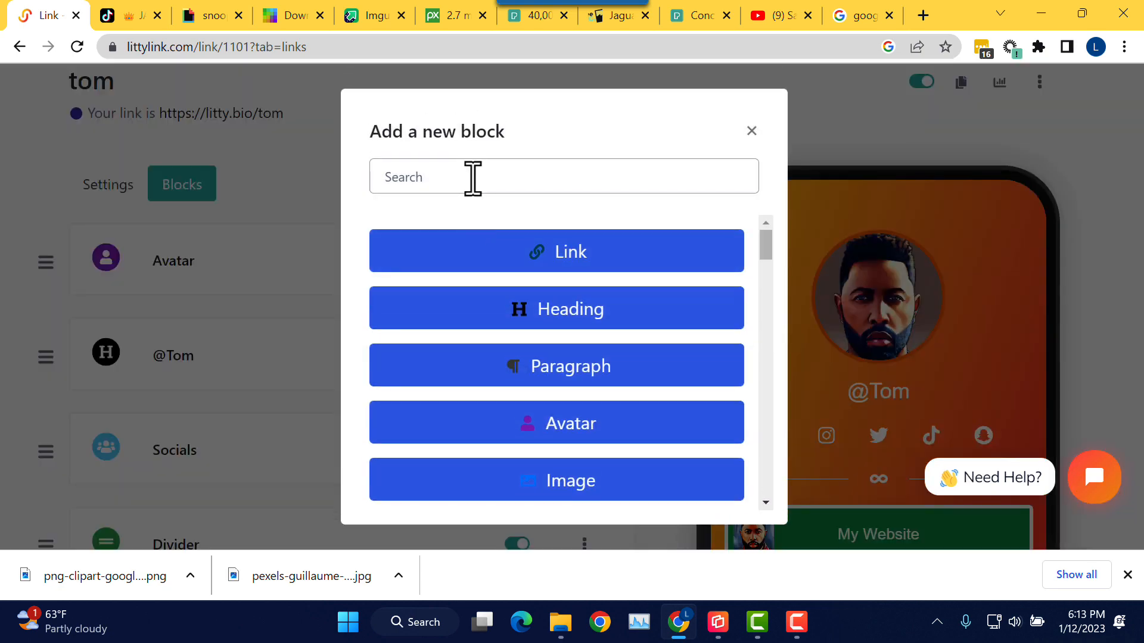
pyautogui.click(765, 238)
pyautogui.moveTo(768, 243); pyautogui.dragTo(757, 215)
pyautogui.click(582, 187)
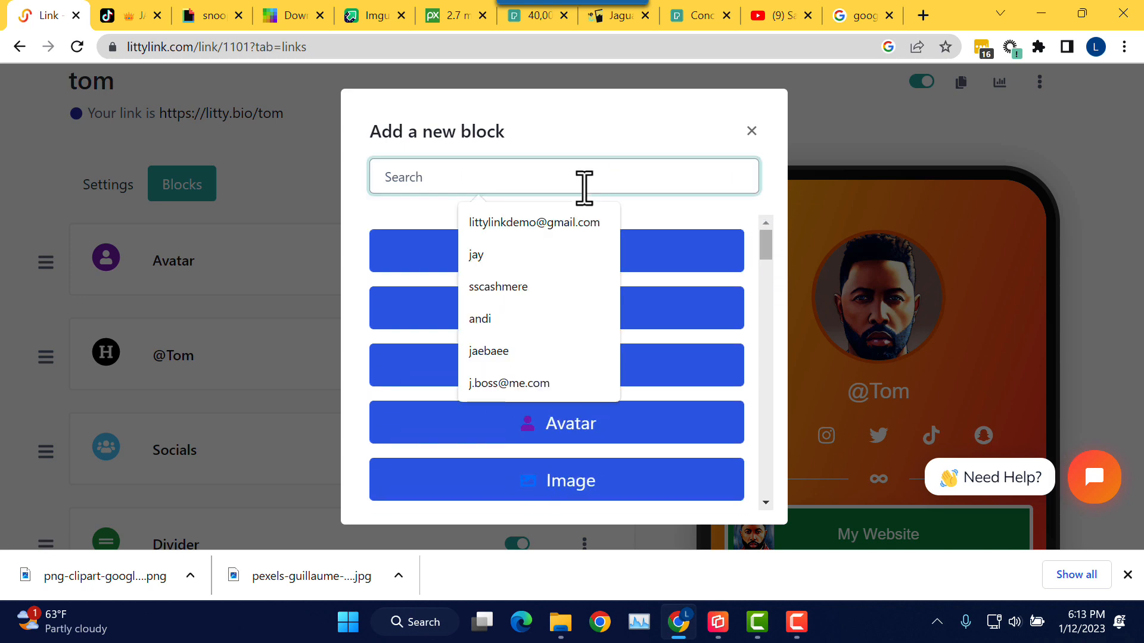
pyautogui.write('cou')
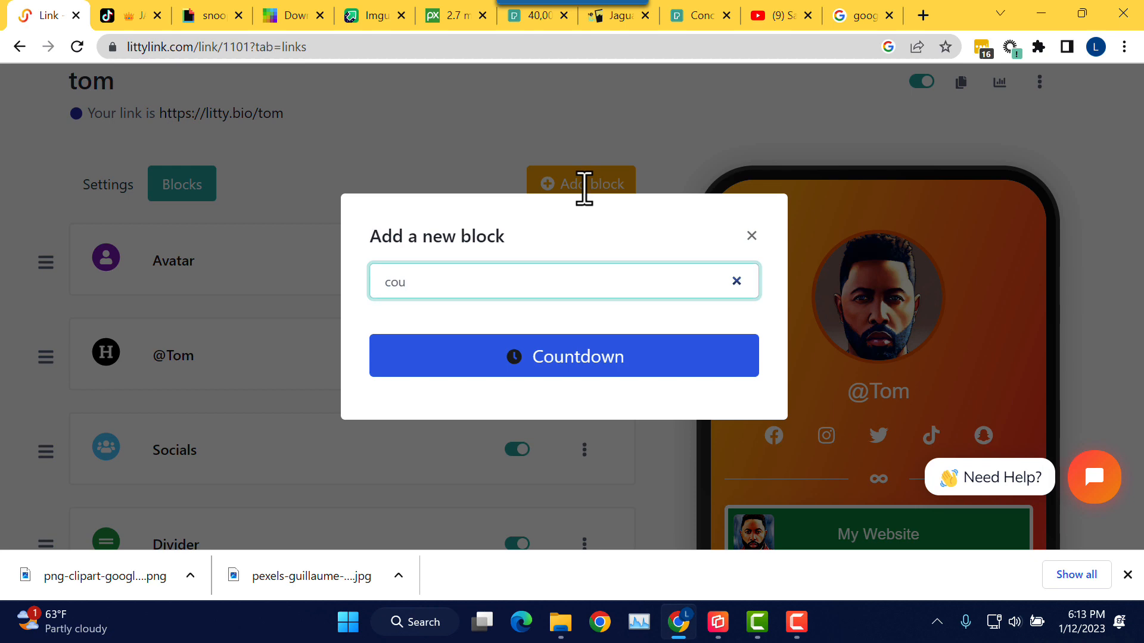
pyautogui.click(569, 361)
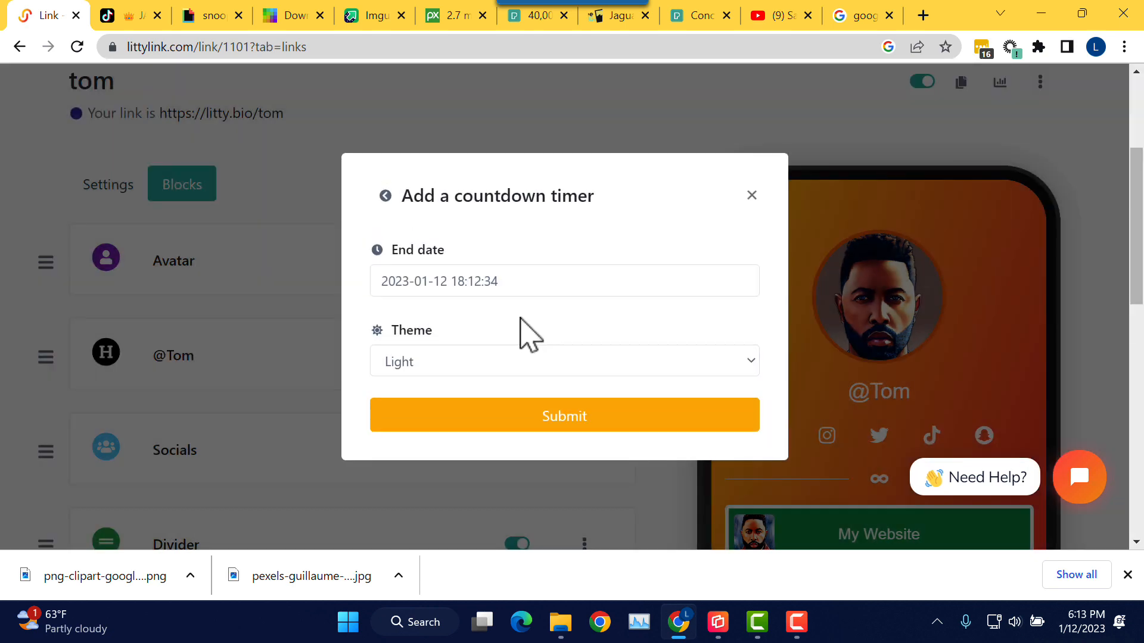
pyautogui.click(425, 362)
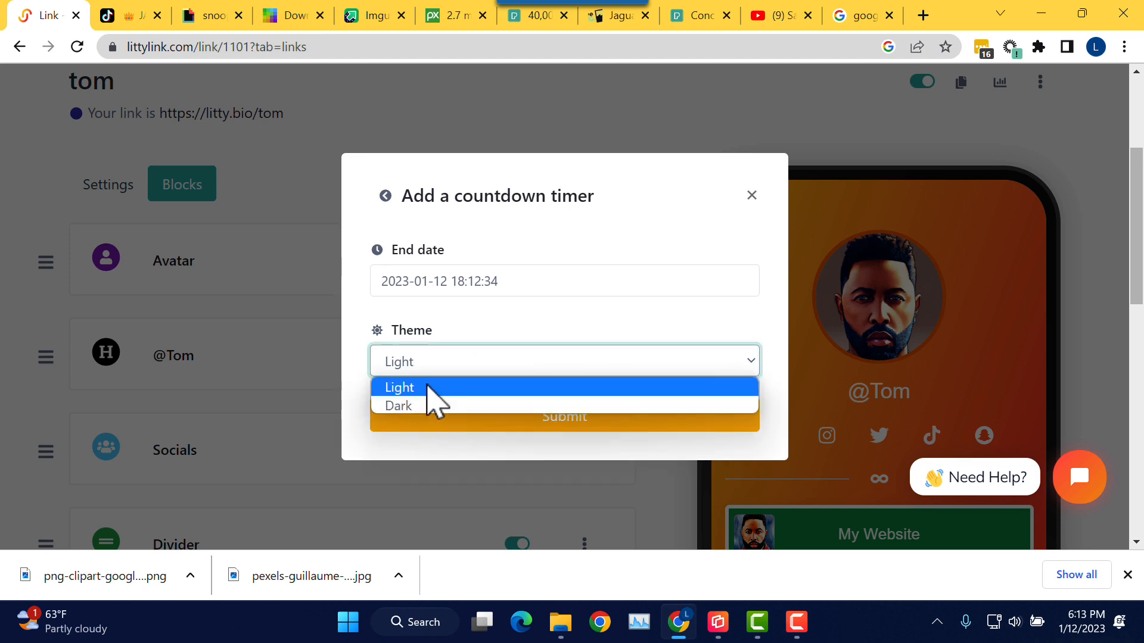
pyautogui.click(429, 383)
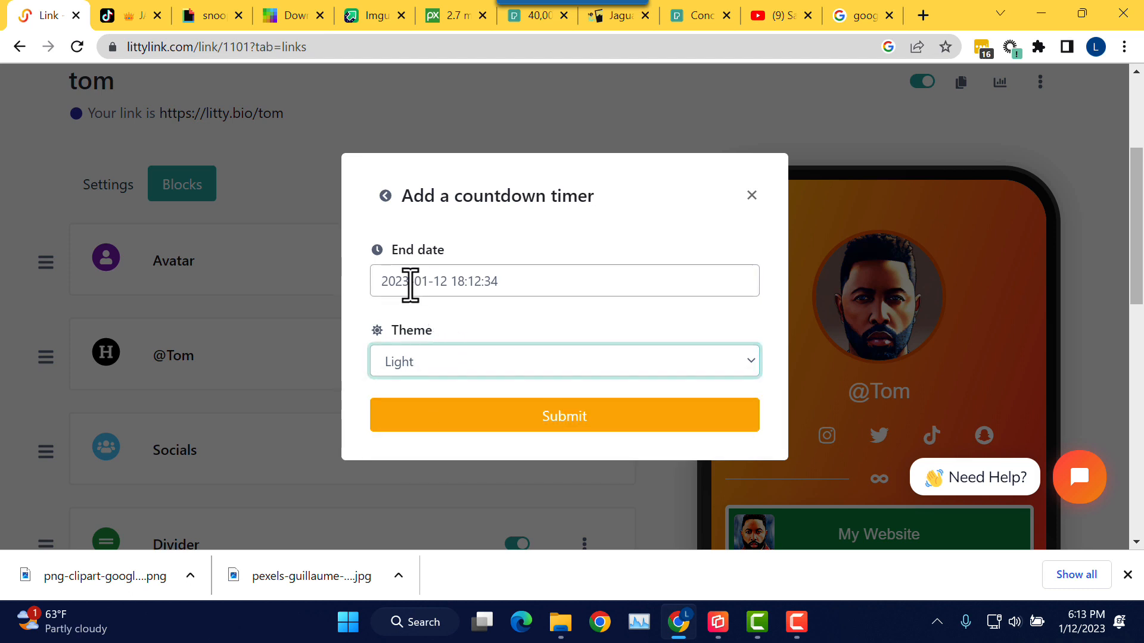
# Step: Pick 20 November 2023 as the countdown's end date
pyautogui.click(429, 282)
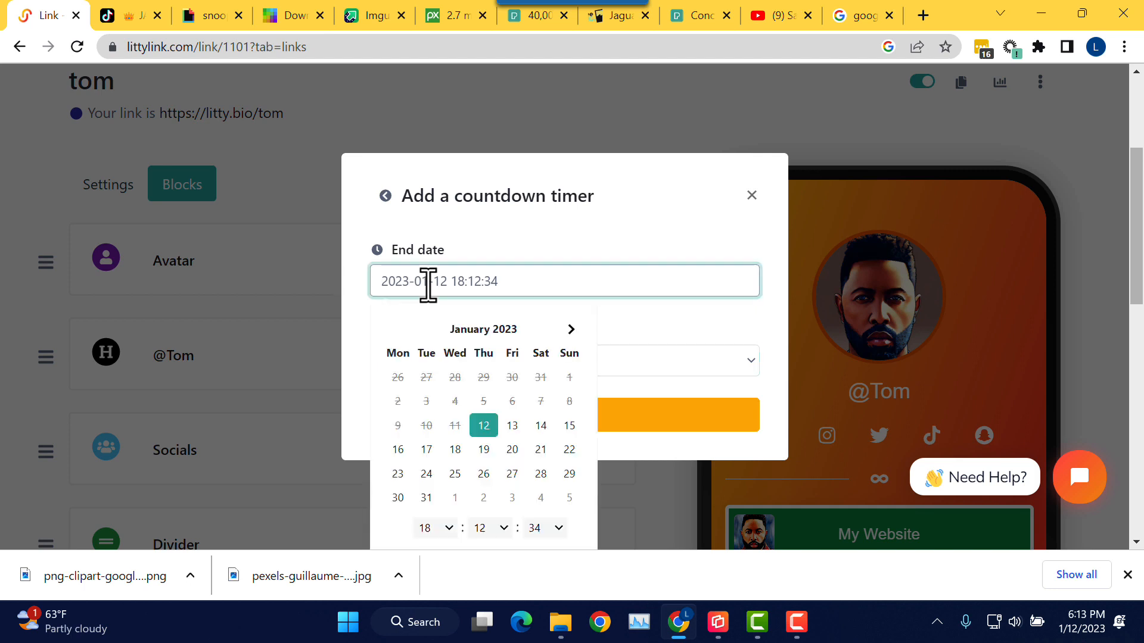
pyautogui.click(572, 329)
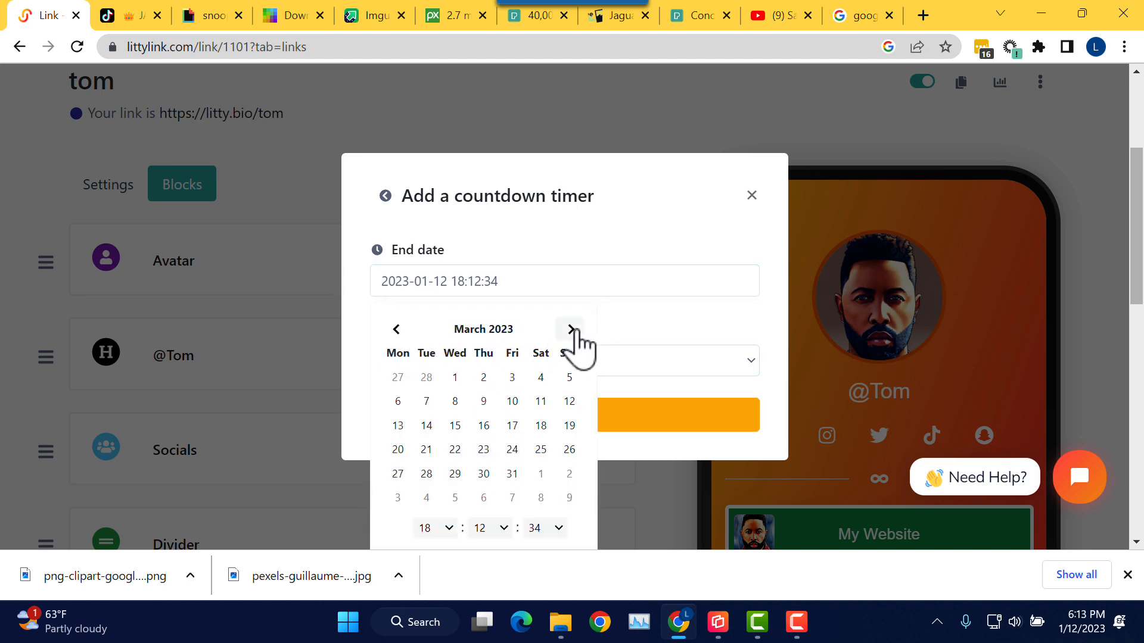
pyautogui.click(570, 330)
pyautogui.click(571, 330)
pyautogui.click(570, 329)
pyautogui.click(571, 330)
pyautogui.click(570, 329)
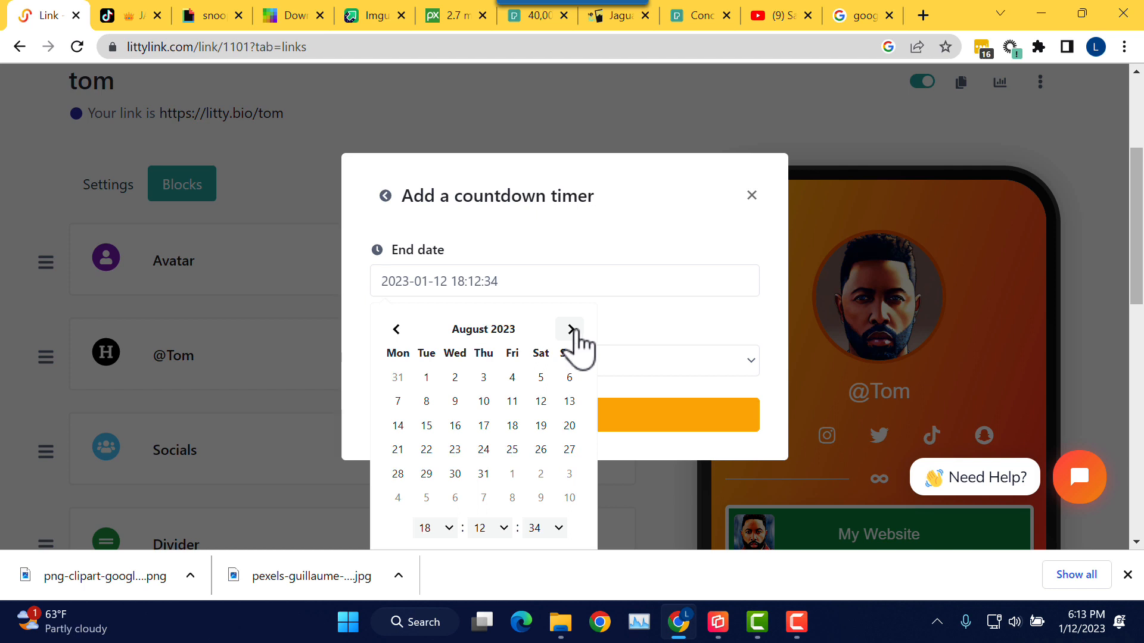
pyautogui.click(571, 330)
pyautogui.click(570, 330)
pyautogui.click(571, 329)
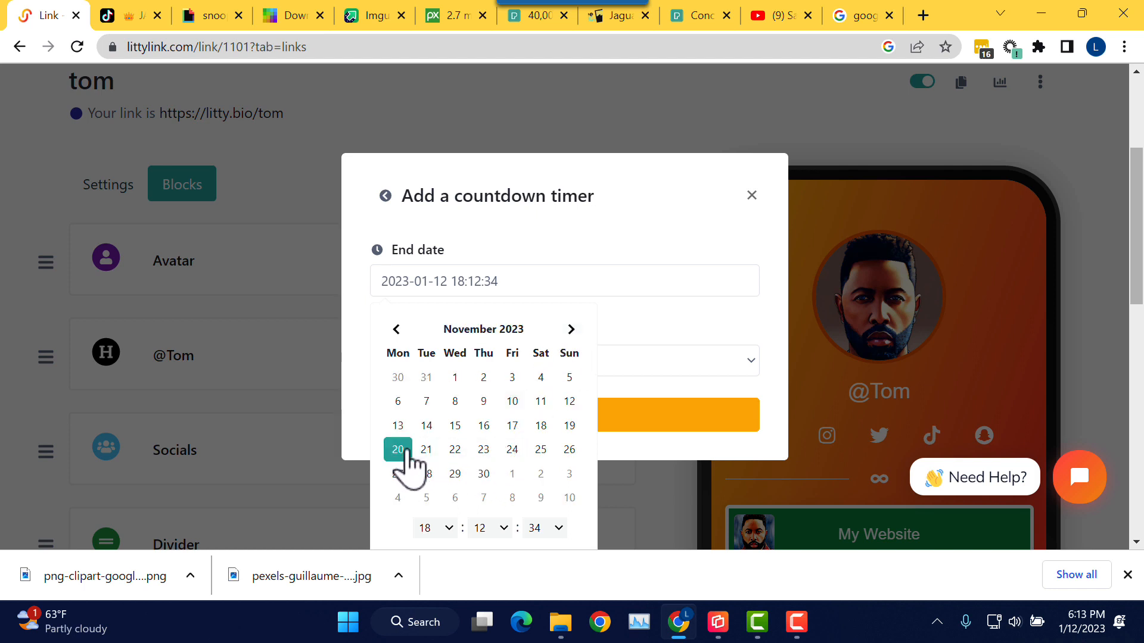
pyautogui.click(639, 338)
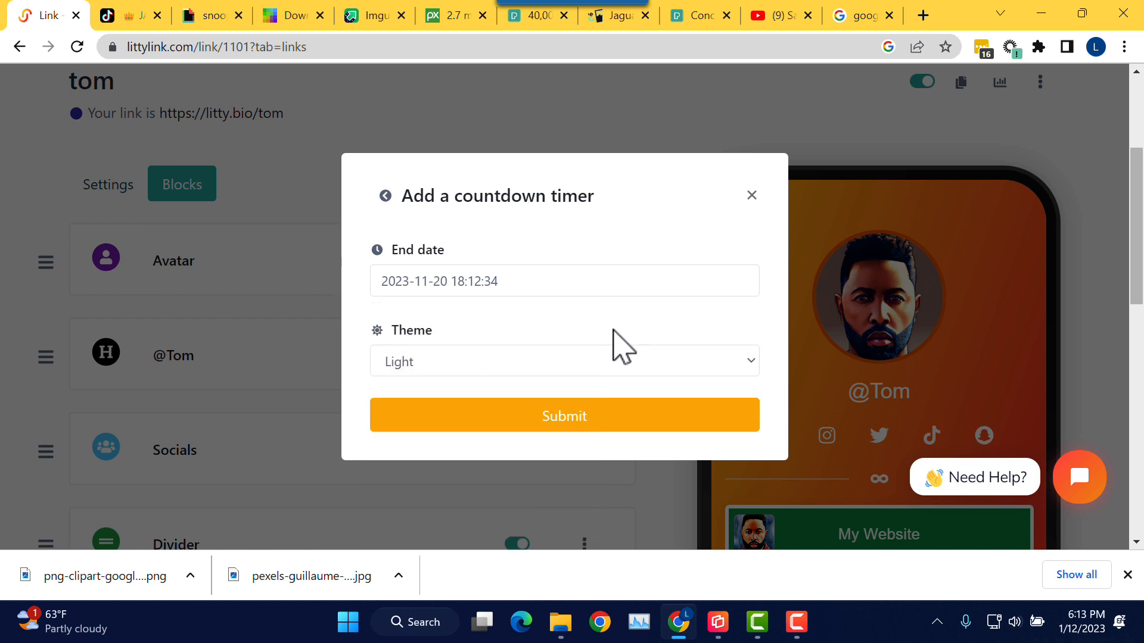
# Step: Set the end time to 00:00:00, apply it, and submit the countdown block
pyautogui.click(483, 283)
pyautogui.scroll(-1, 667, 284)
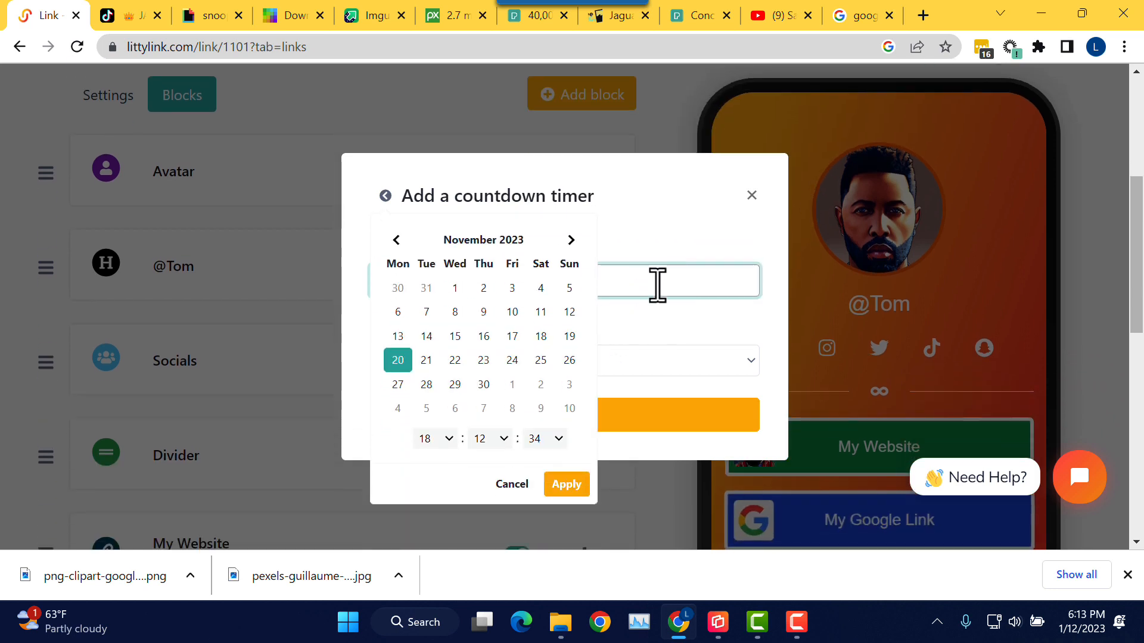
pyautogui.click(448, 439)
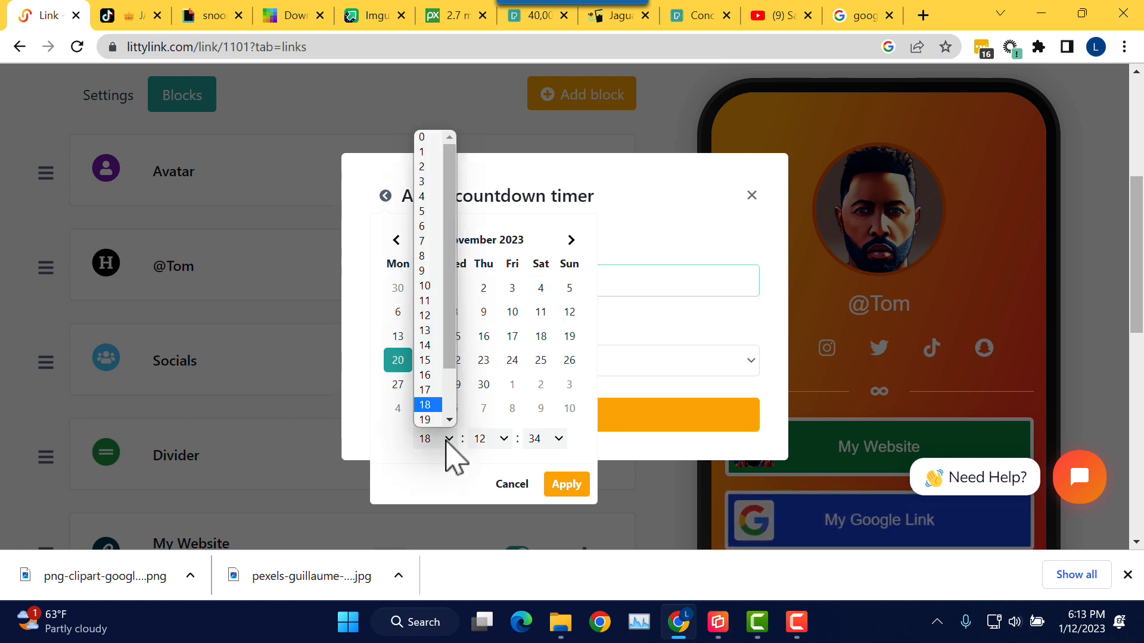
pyautogui.click(423, 137)
pyautogui.scroll(1, 429, 159)
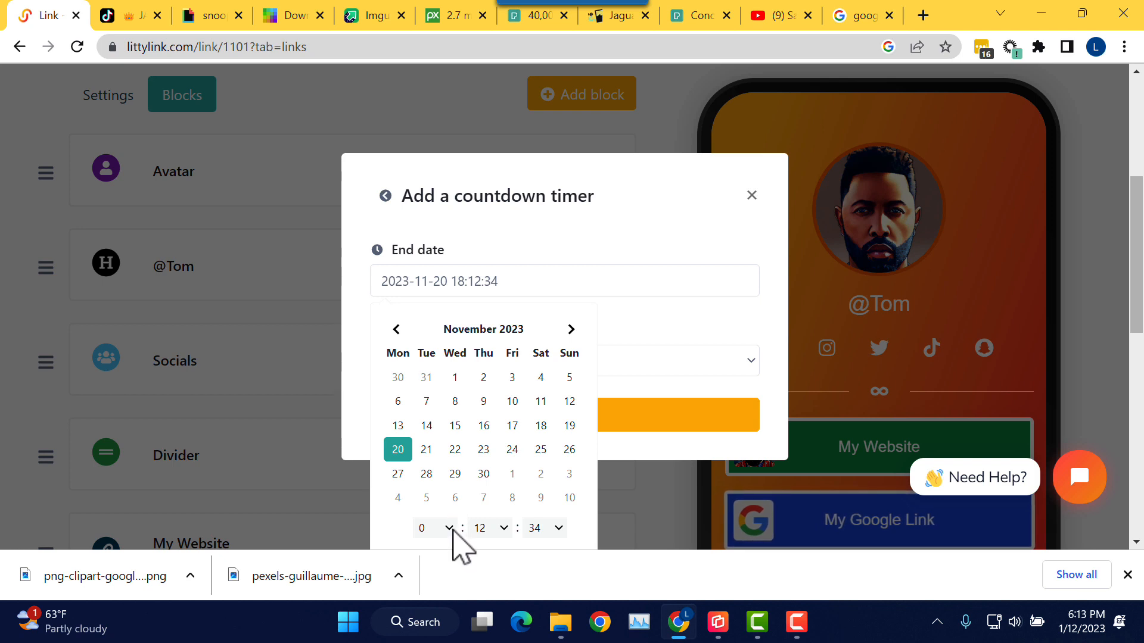
pyautogui.click(503, 528)
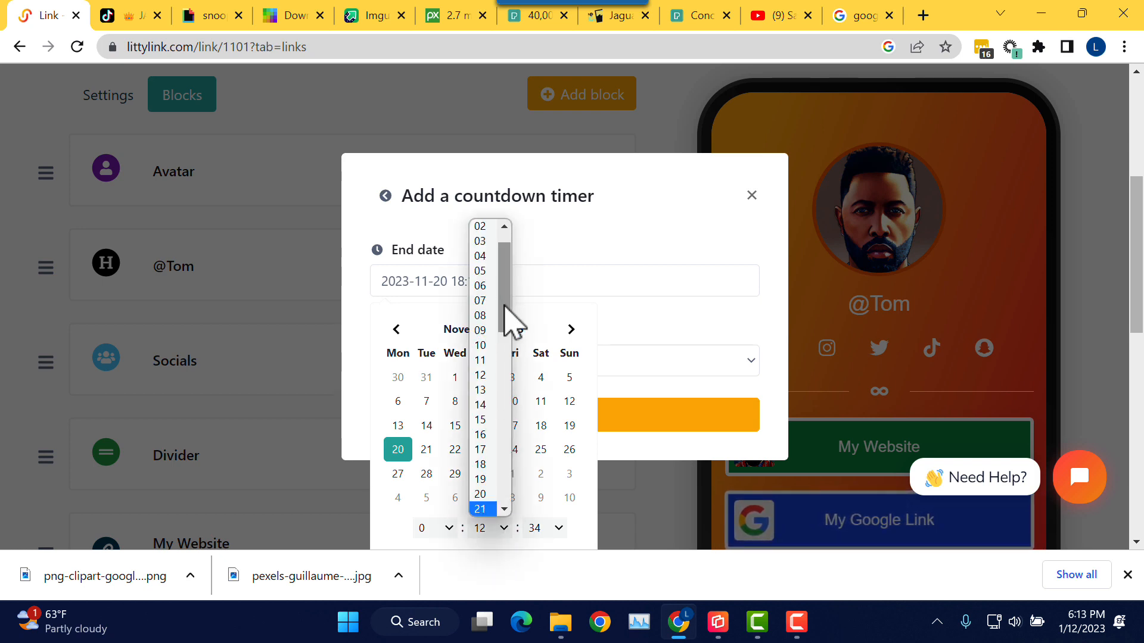
pyautogui.moveTo(511, 319); pyautogui.dragTo(501, 224)
pyautogui.click(481, 226)
pyautogui.click(566, 524)
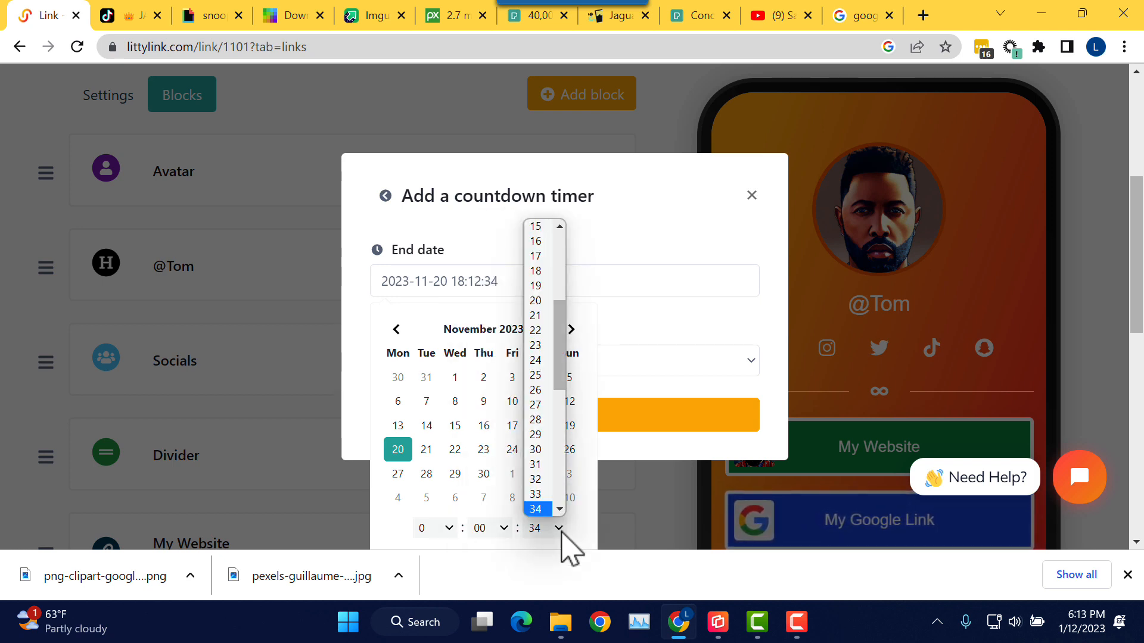
pyautogui.moveTo(567, 311); pyautogui.dragTo(547, 223)
pyautogui.click(547, 226)
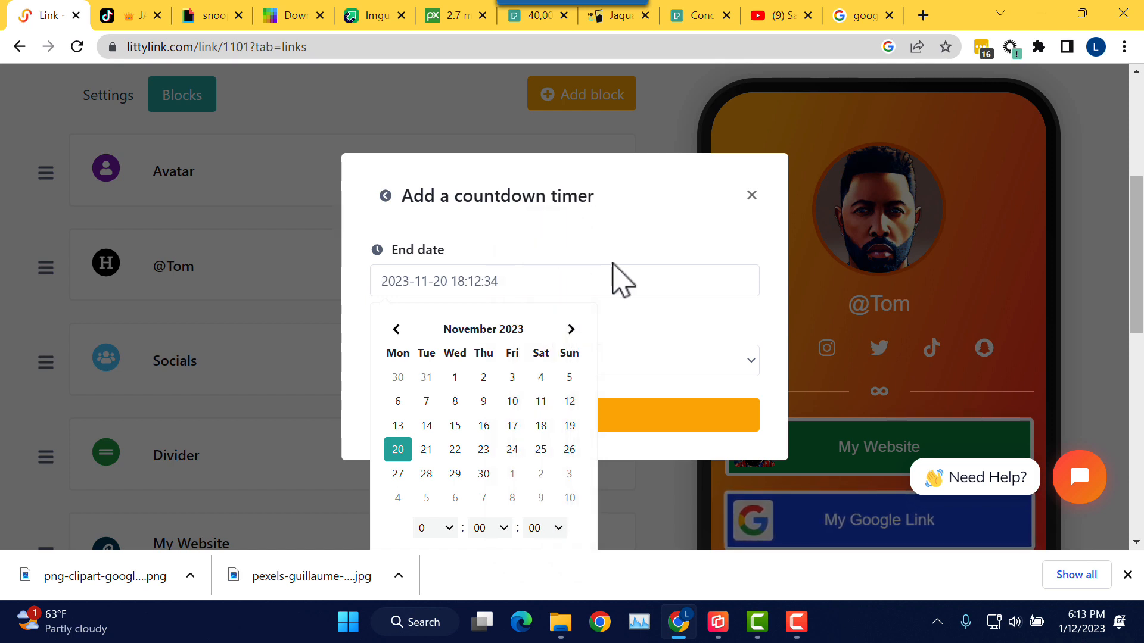
pyautogui.click(664, 257)
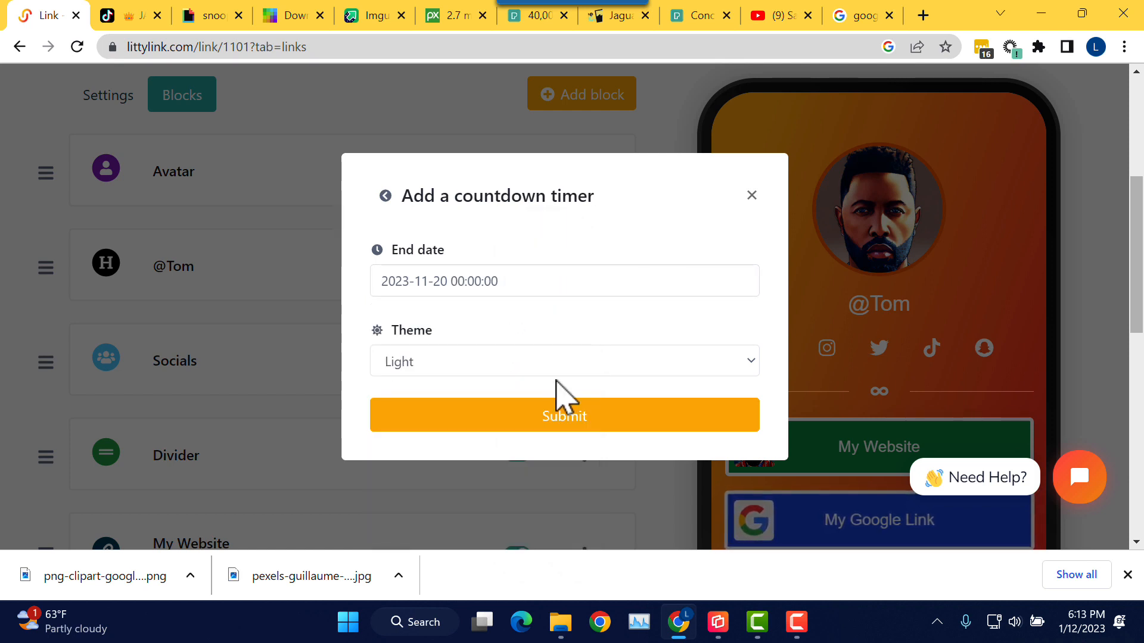
pyautogui.click(592, 422)
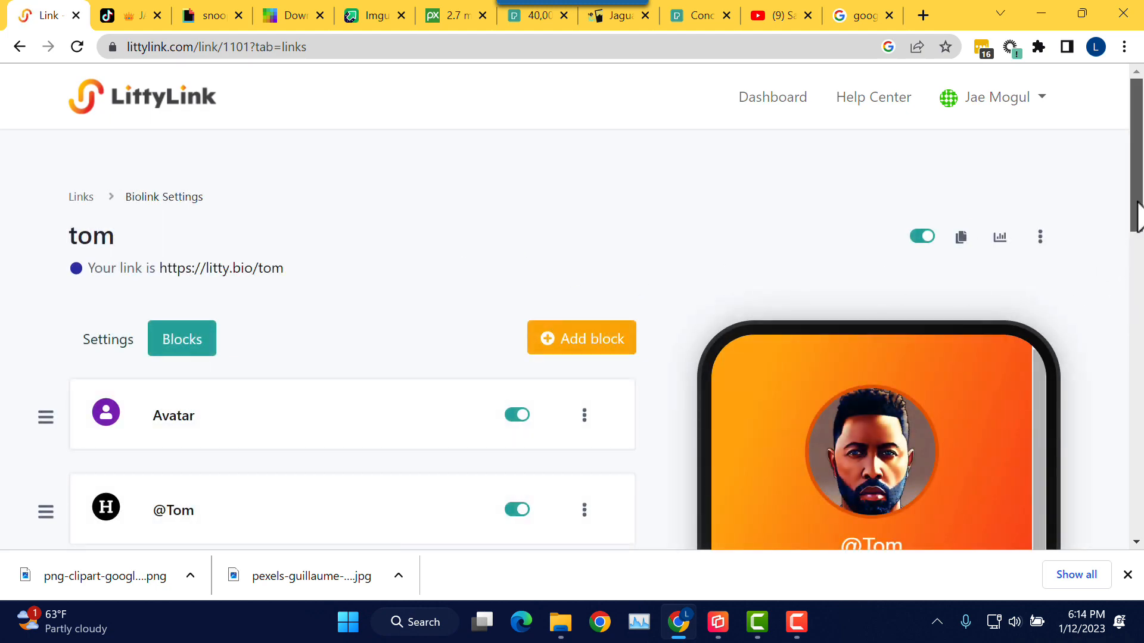
# Step: Expand the Countdown block and toggle its Display settings open and closed
pyautogui.moveTo(1135, 213); pyautogui.dragTo(1129, 420)
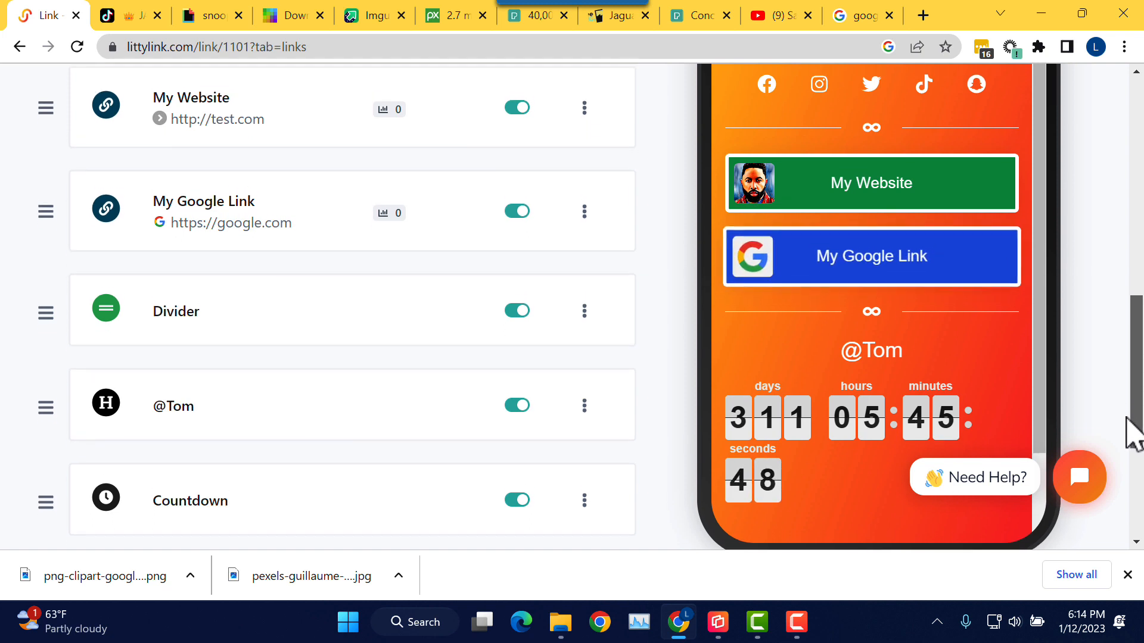
pyautogui.scroll(-1, 1125, 429)
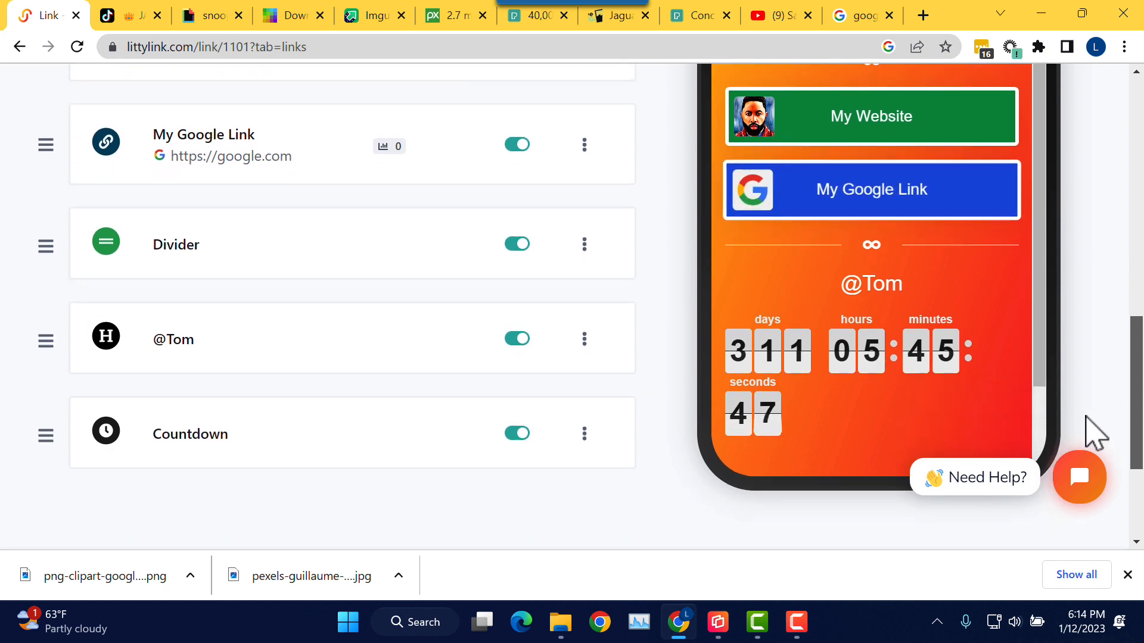
pyautogui.click(210, 440)
pyautogui.scroll(-4, 303, 422)
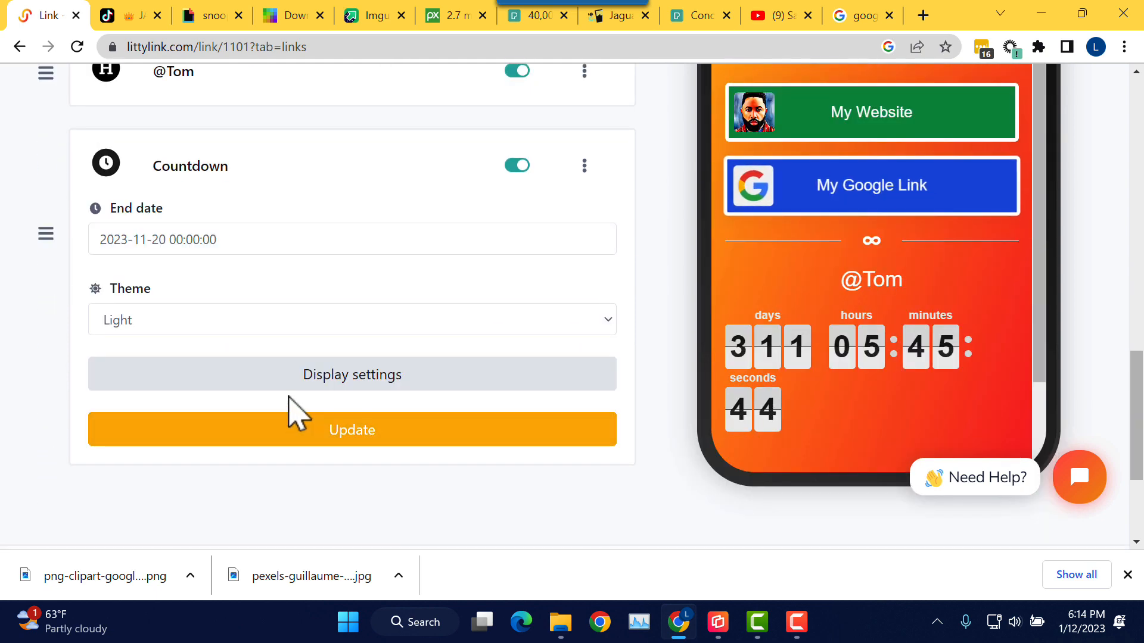
pyautogui.click(298, 387)
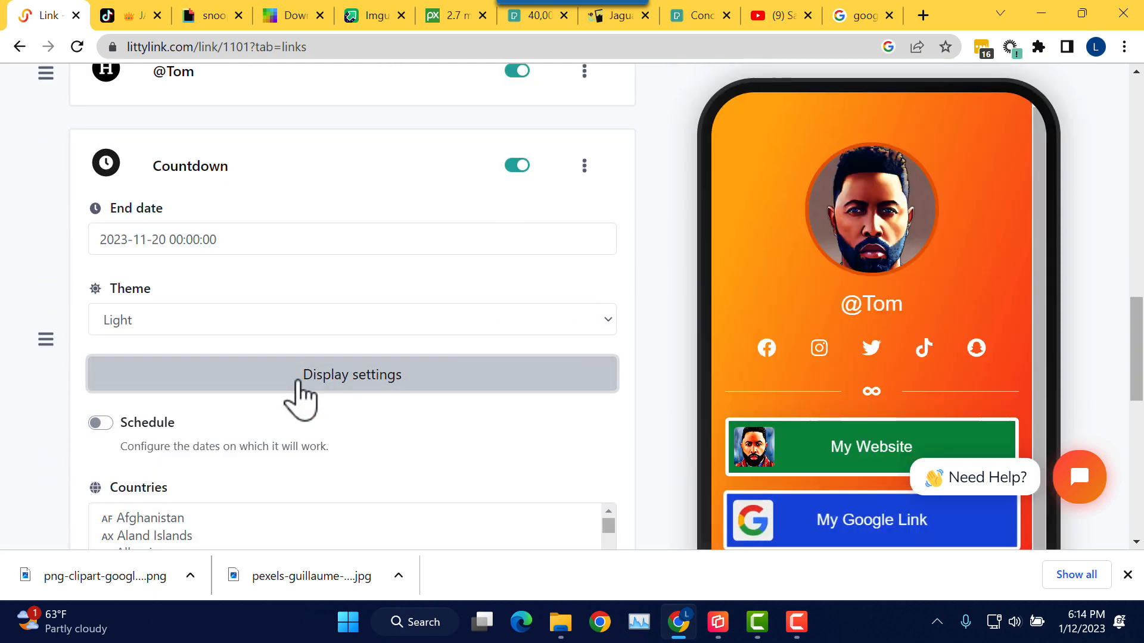
pyautogui.click(276, 367)
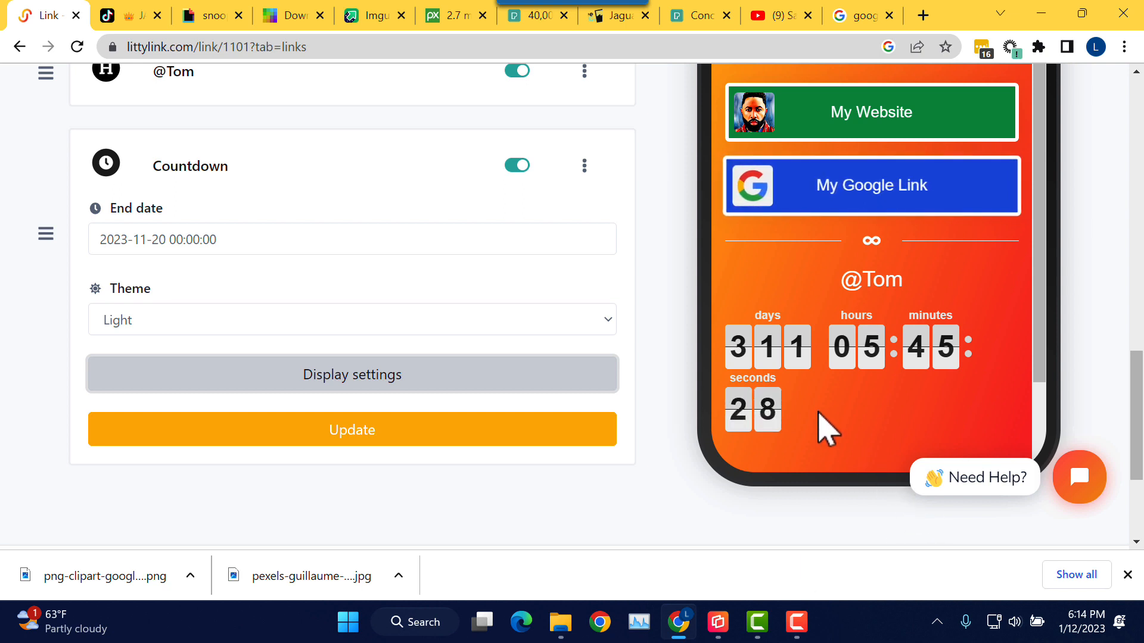
pyautogui.scroll(-2, 818, 422)
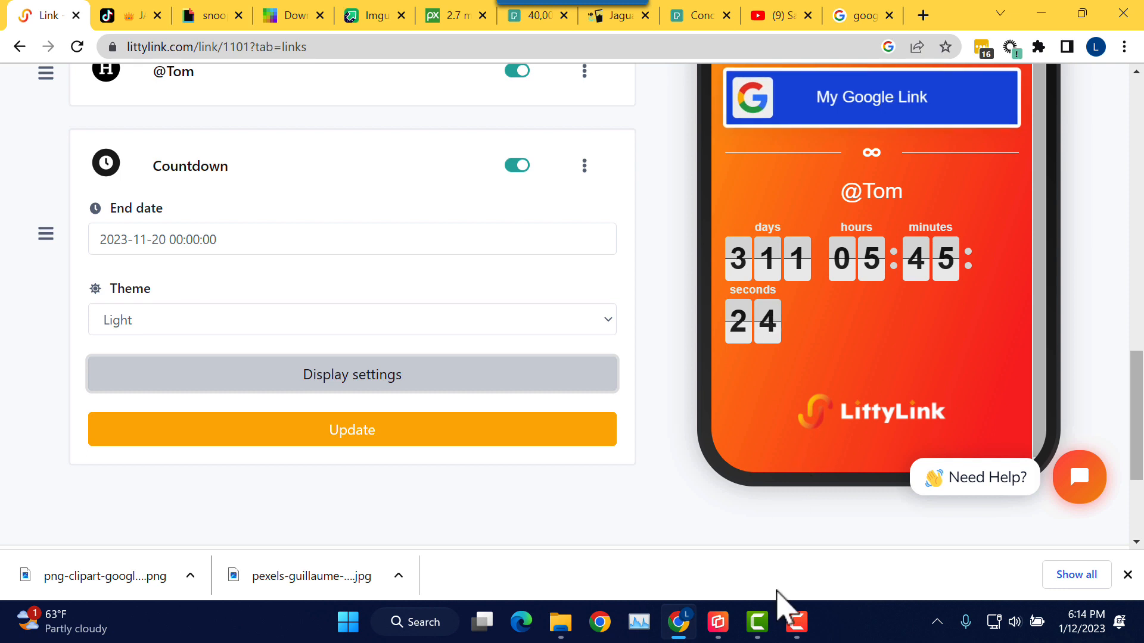
# Step: Bring the Reflector 4 phone mirror to the front, then collapse the Countdown block's settings
pyautogui.click(727, 616)
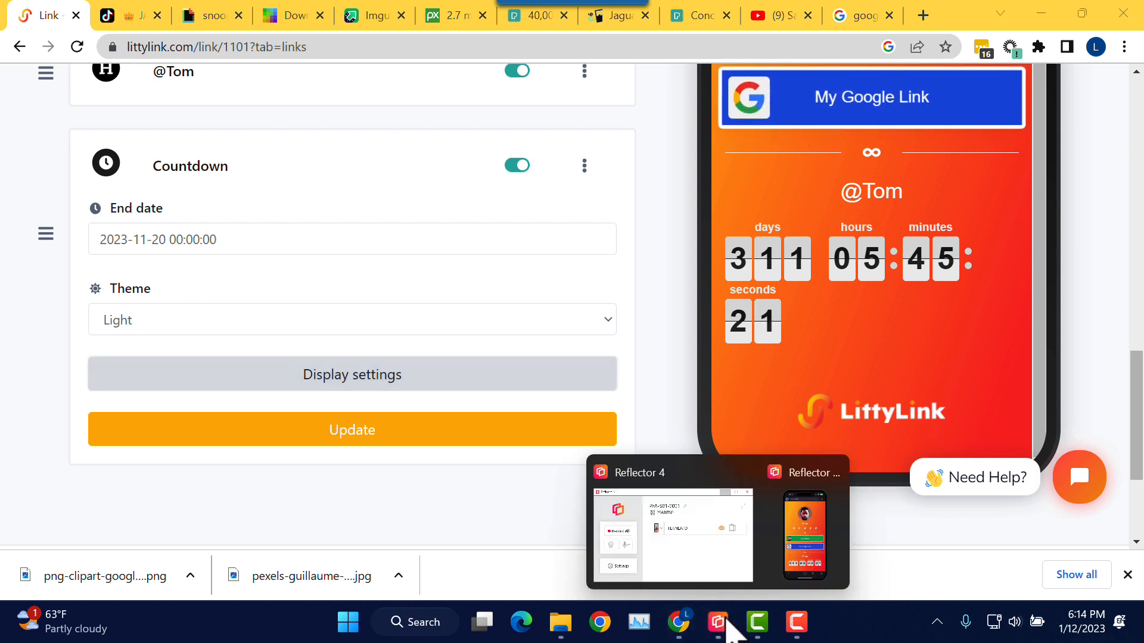
pyautogui.click(840, 564)
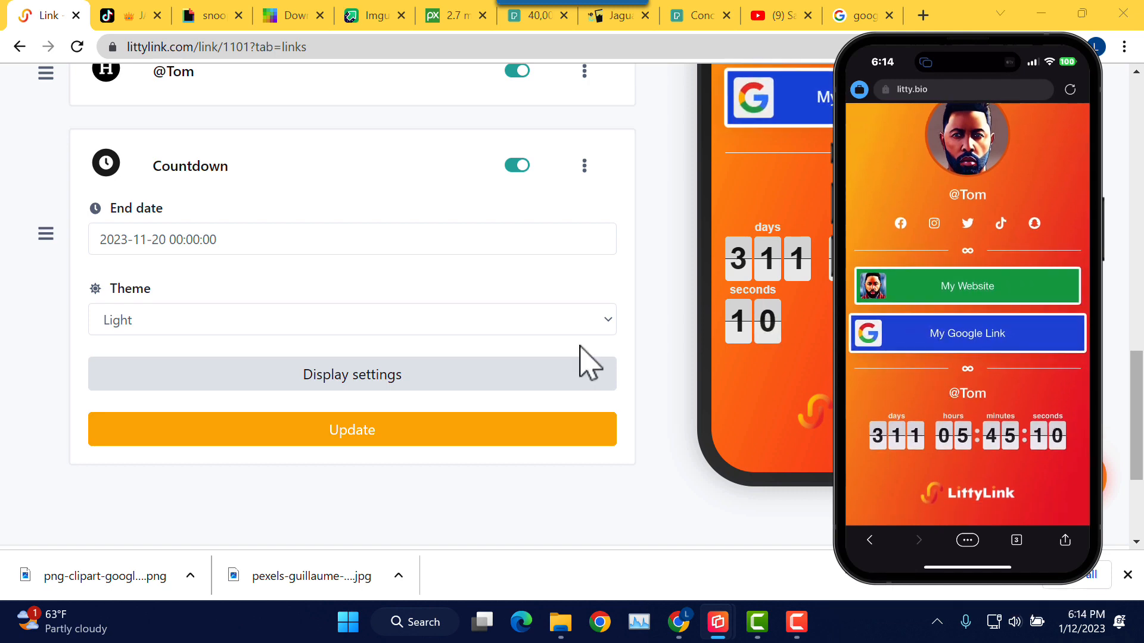
pyautogui.scroll(3, 587, 277)
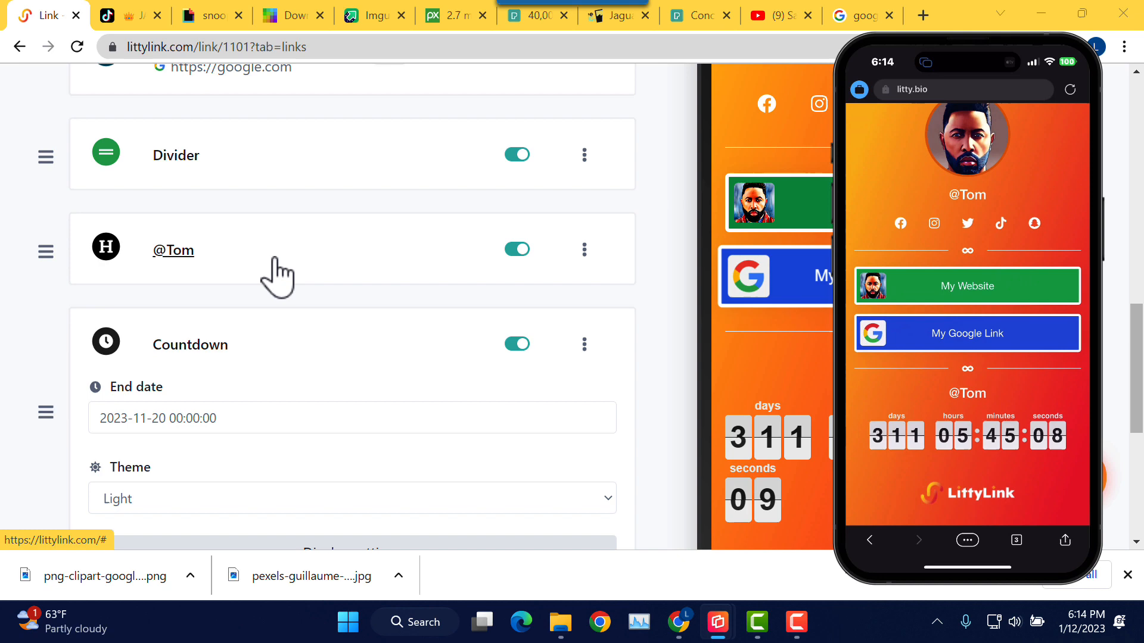
pyautogui.click(194, 346)
# Step: Replace the heading text with 'Count Down to my B-Day' and update it
pyautogui.click(178, 253)
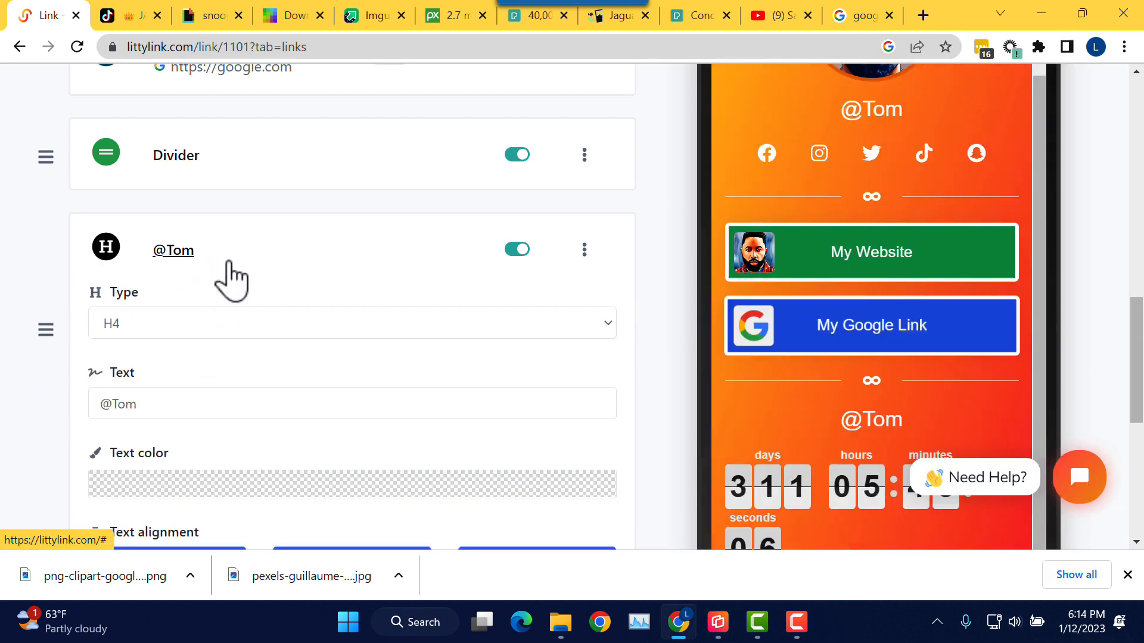
pyautogui.scroll(-3, 238, 304)
pyautogui.moveTo(172, 239); pyautogui.dragTo(77, 242)
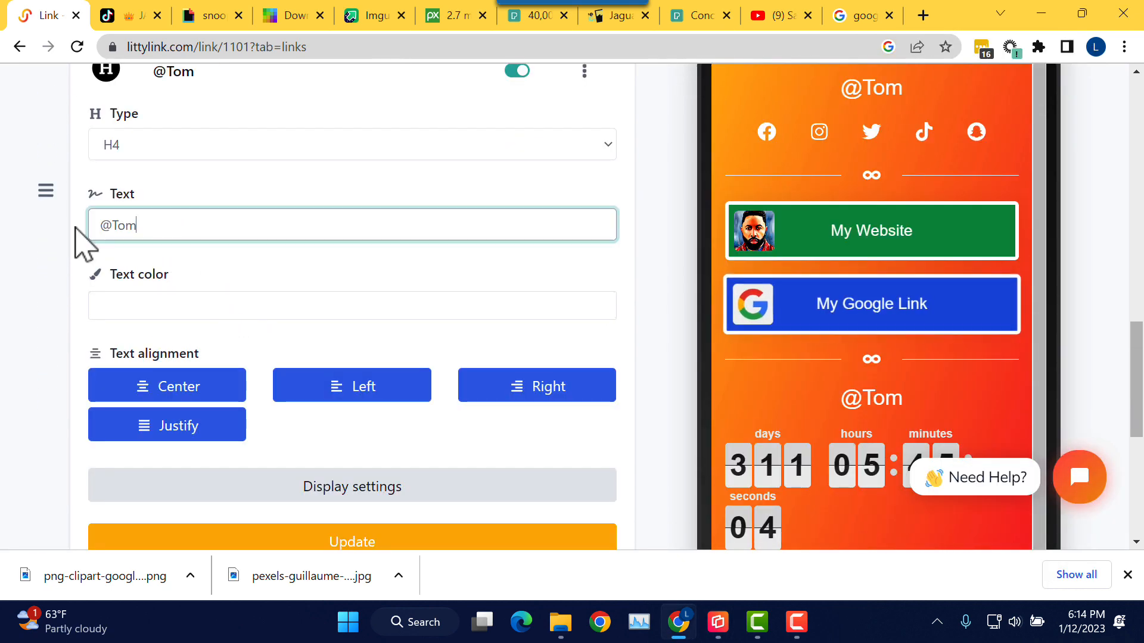
pyautogui.write('Count Dow')
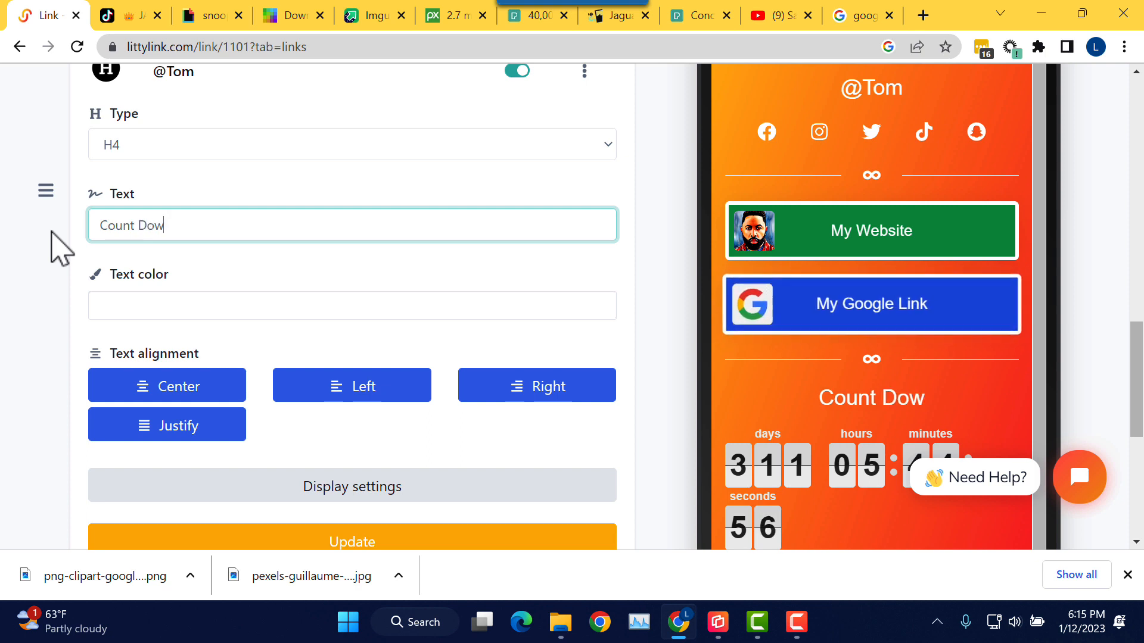
pyautogui.write('n to my')
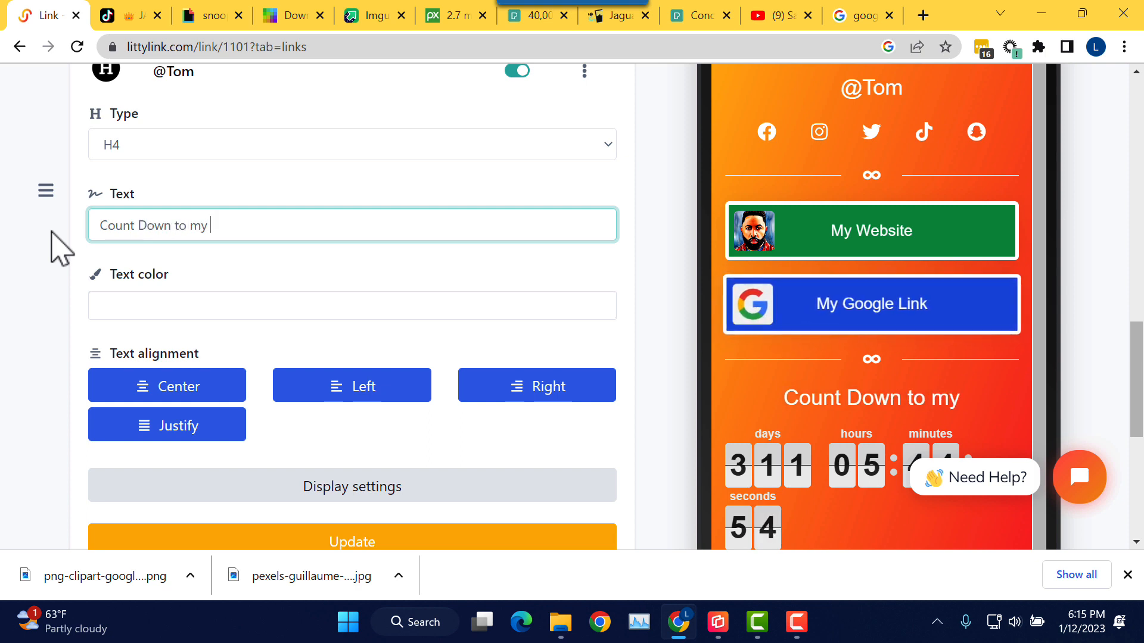
pyautogui.write(' B-Day')
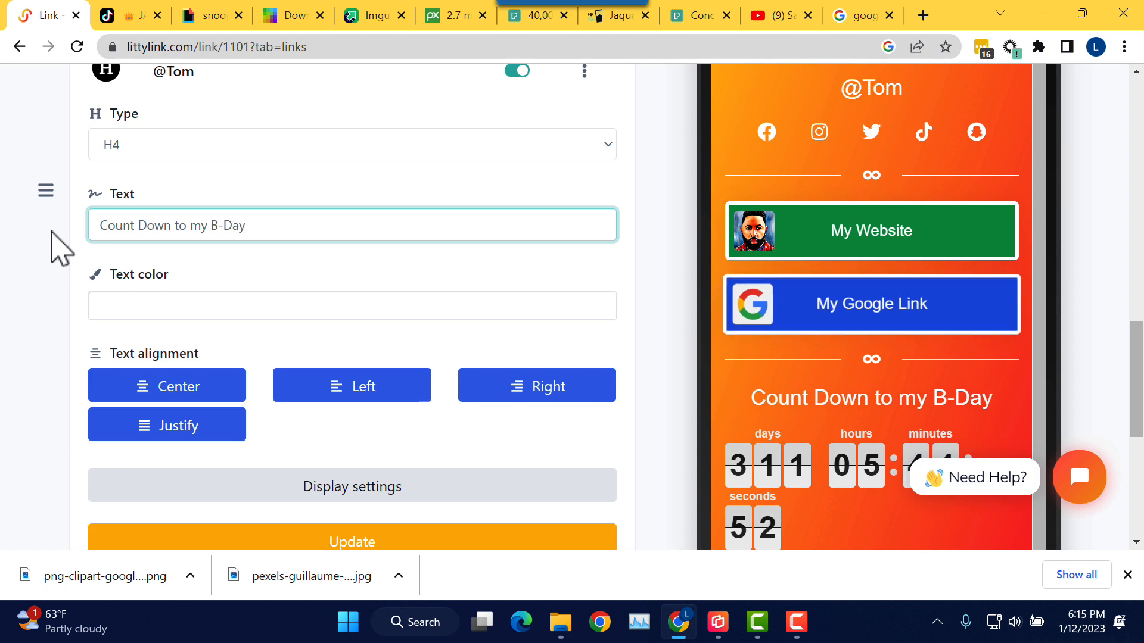
pyautogui.scroll(-3, 220, 375)
pyautogui.click(358, 363)
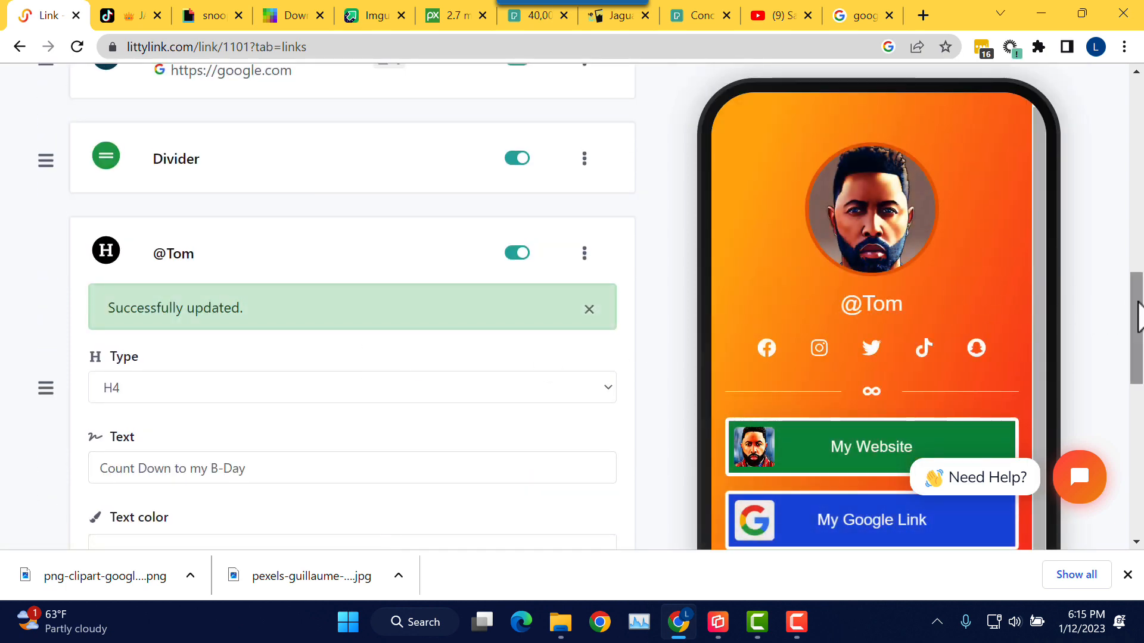
pyautogui.moveTo(1140, 319); pyautogui.dragTo(1135, 414)
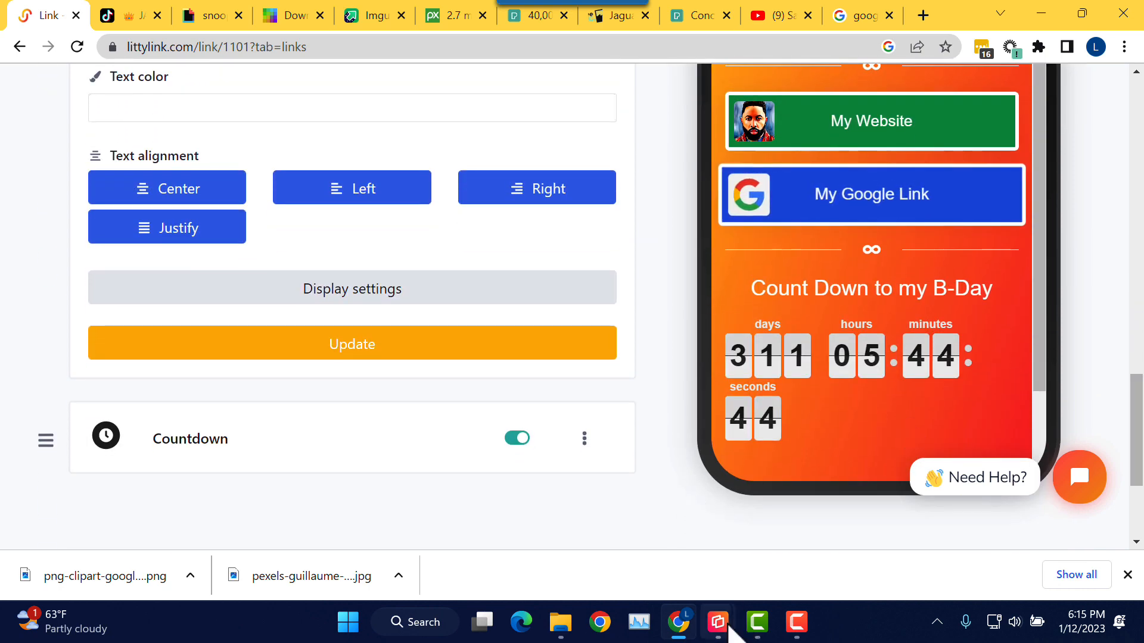
# Step: Check the Reflector phone view, save the heading block again, and collapse its settings
pyautogui.moveTo(728, 628)
pyautogui.click(817, 581)
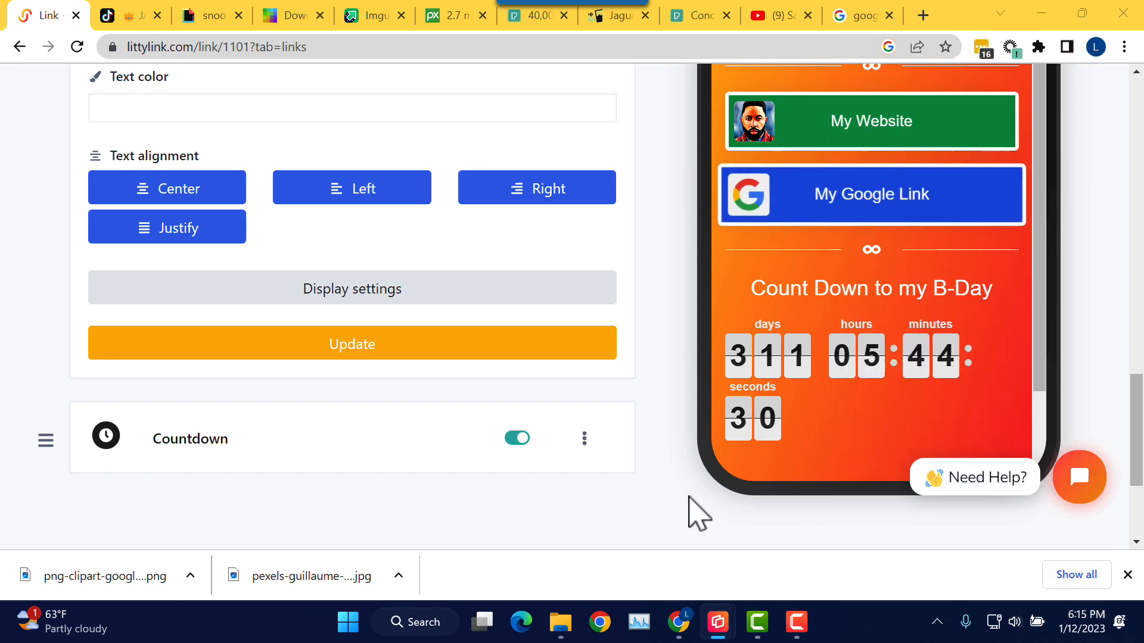
pyautogui.click(547, 356)
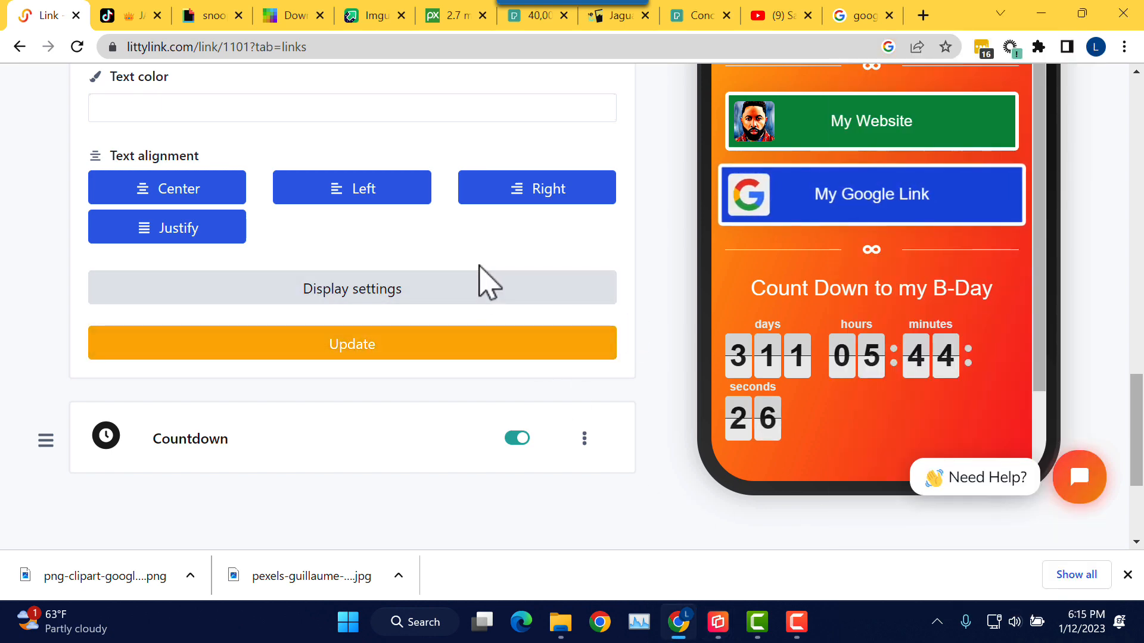
pyautogui.scroll(-1, 338, 273)
pyautogui.scroll(-1, 340, 286)
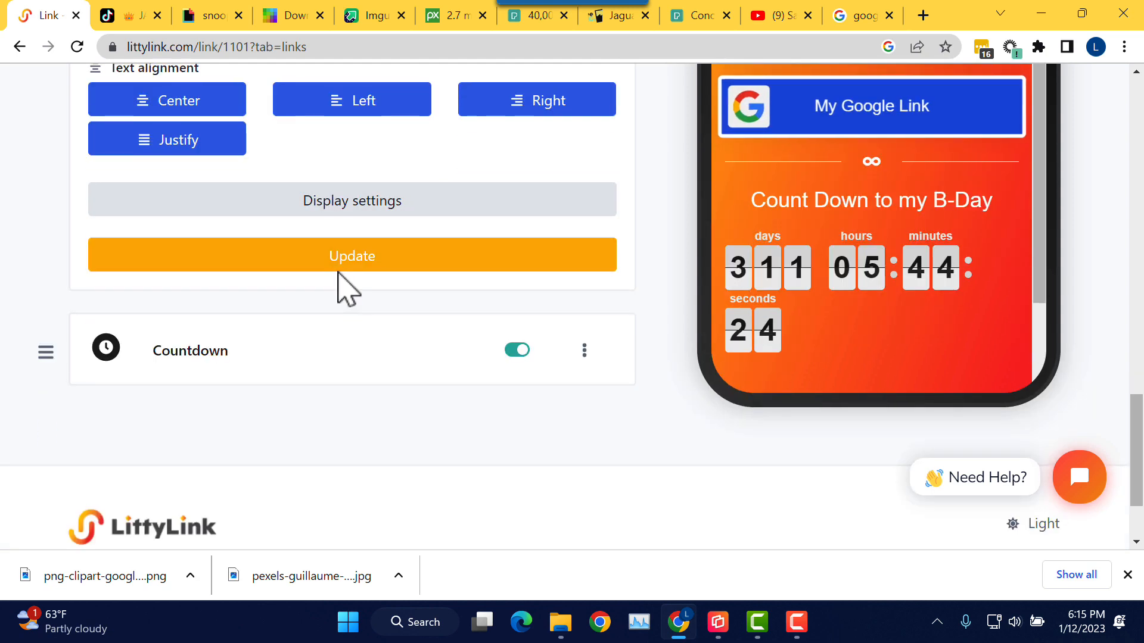
pyautogui.scroll(5, 339, 286)
pyautogui.scroll(2, 340, 282)
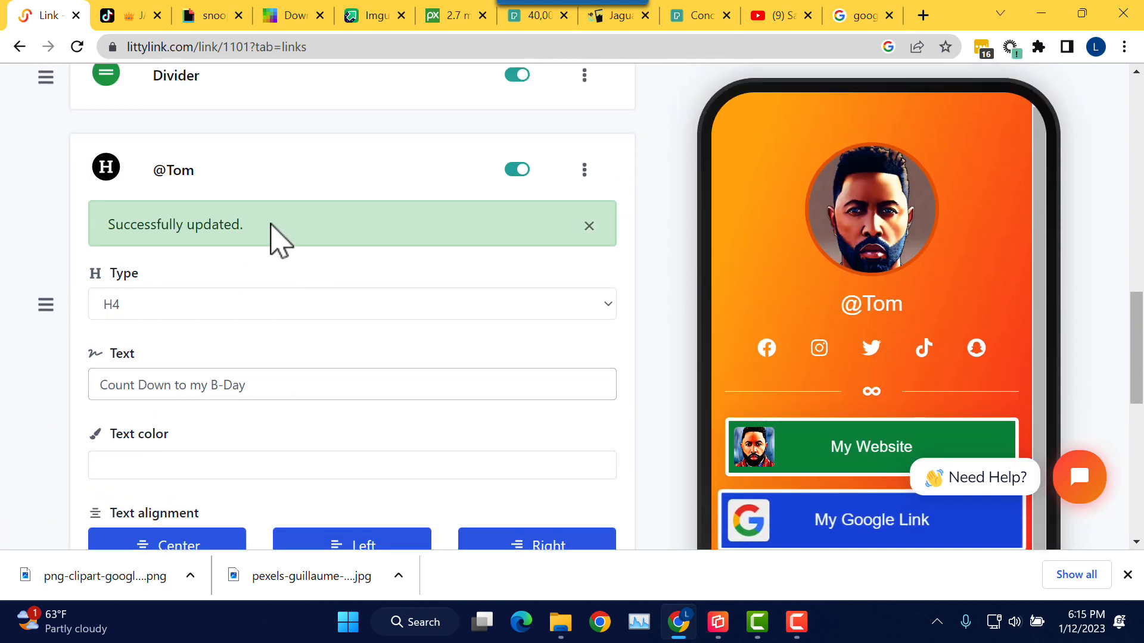
pyautogui.click(192, 187)
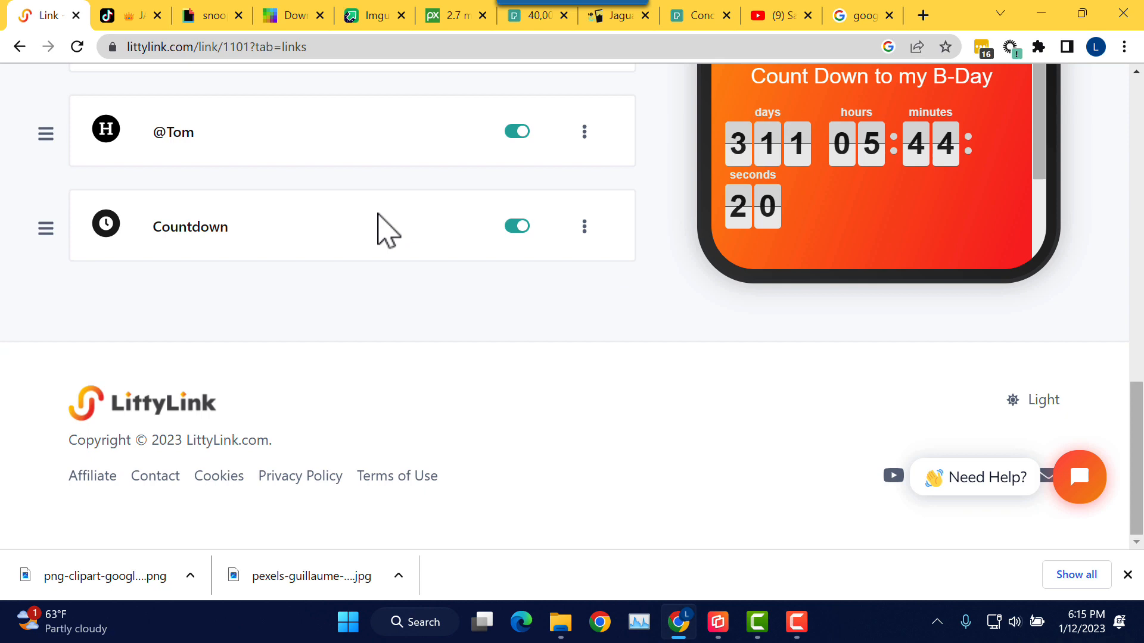
# Step: Switch the Countdown block to the Dark theme, update, and check it on the phone mirror
pyautogui.click(217, 228)
pyautogui.scroll(-3, 316, 312)
pyautogui.click(261, 205)
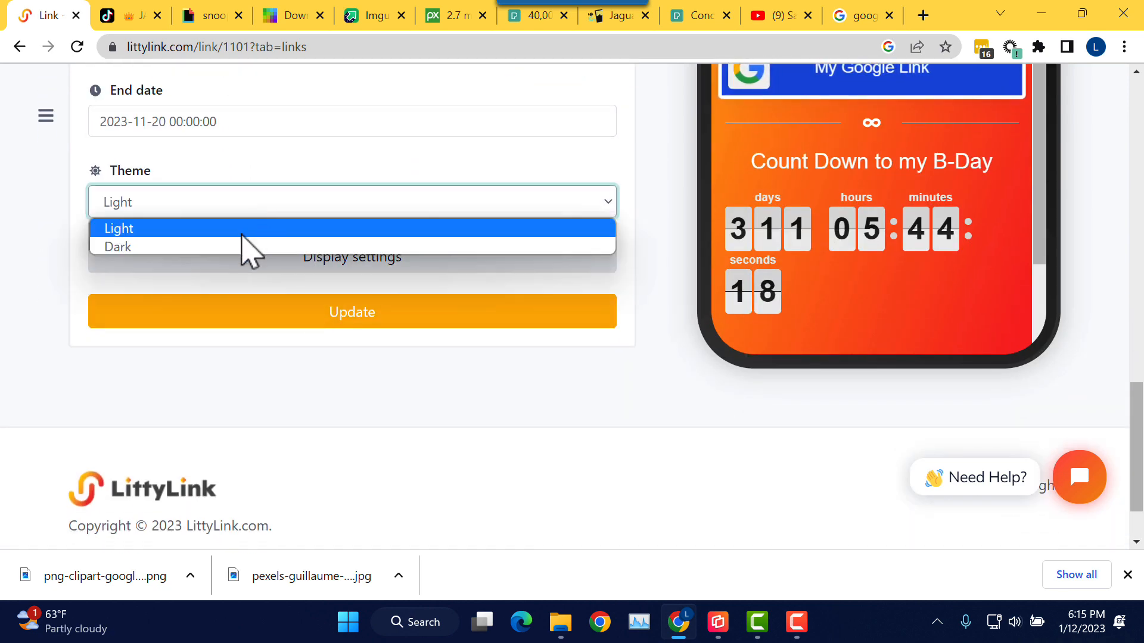
pyautogui.click(248, 245)
pyautogui.click(352, 312)
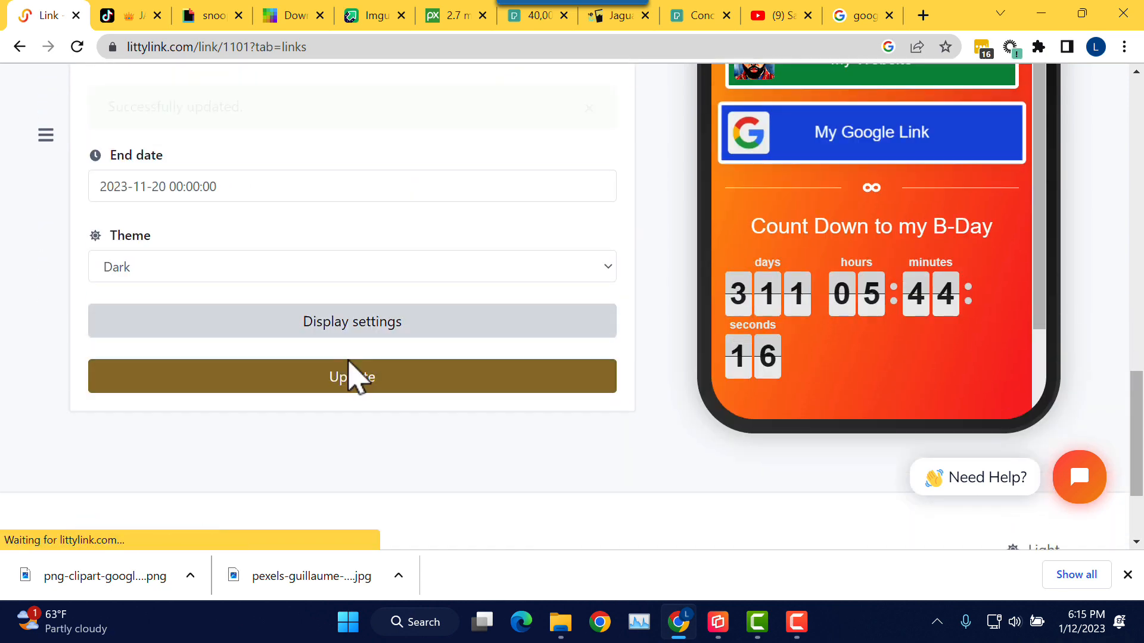
pyautogui.scroll(-1, 546, 376)
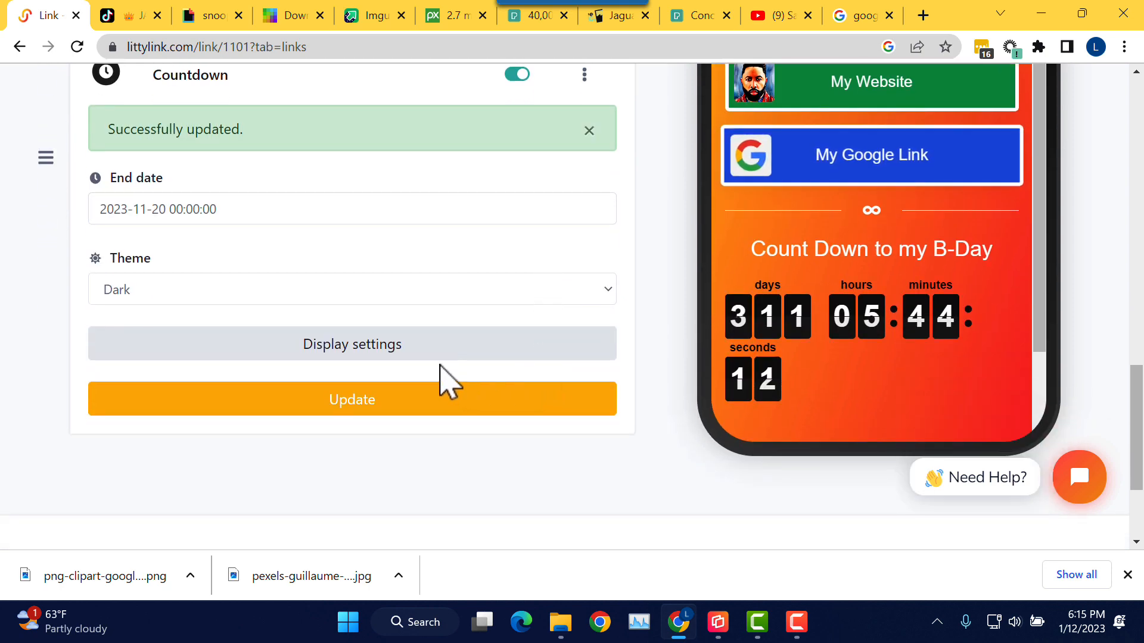
pyautogui.hotkey('alt', 'Tab')
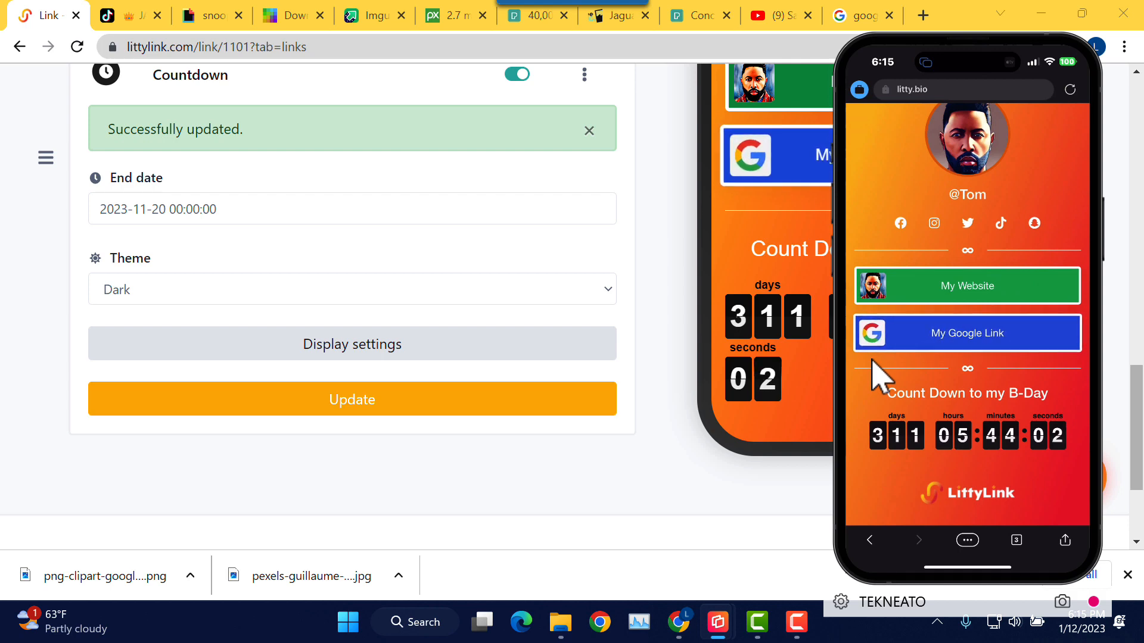
pyautogui.click(661, 414)
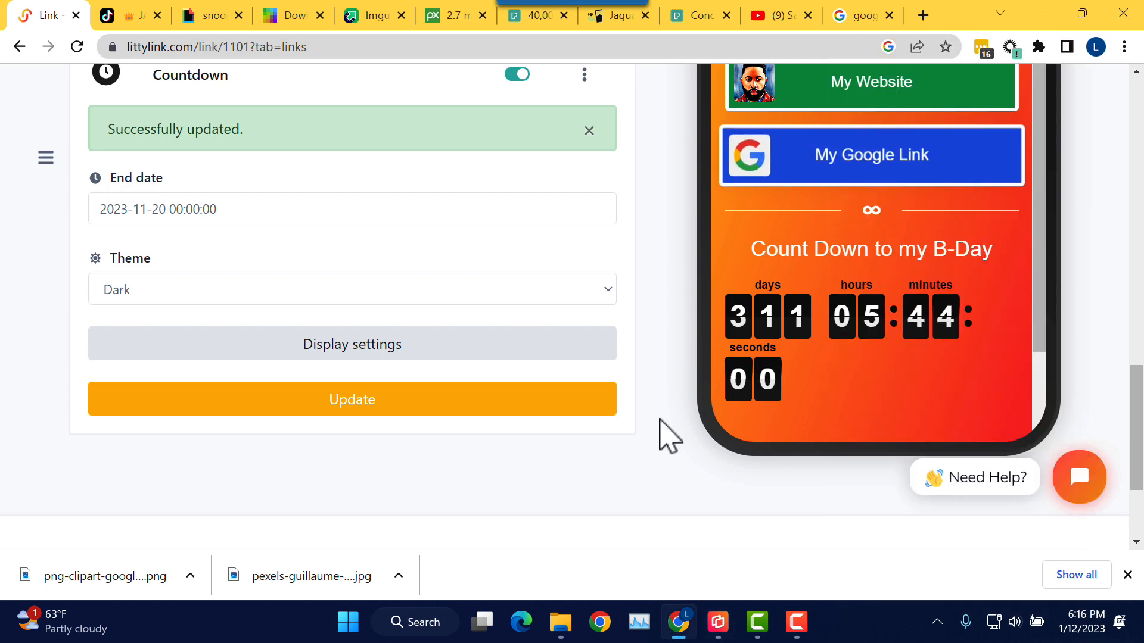
# Step: Start a YouTube video block by searching 'yo' in the block list, then go to YouTube for a link
pyautogui.scroll(5, 727, 381)
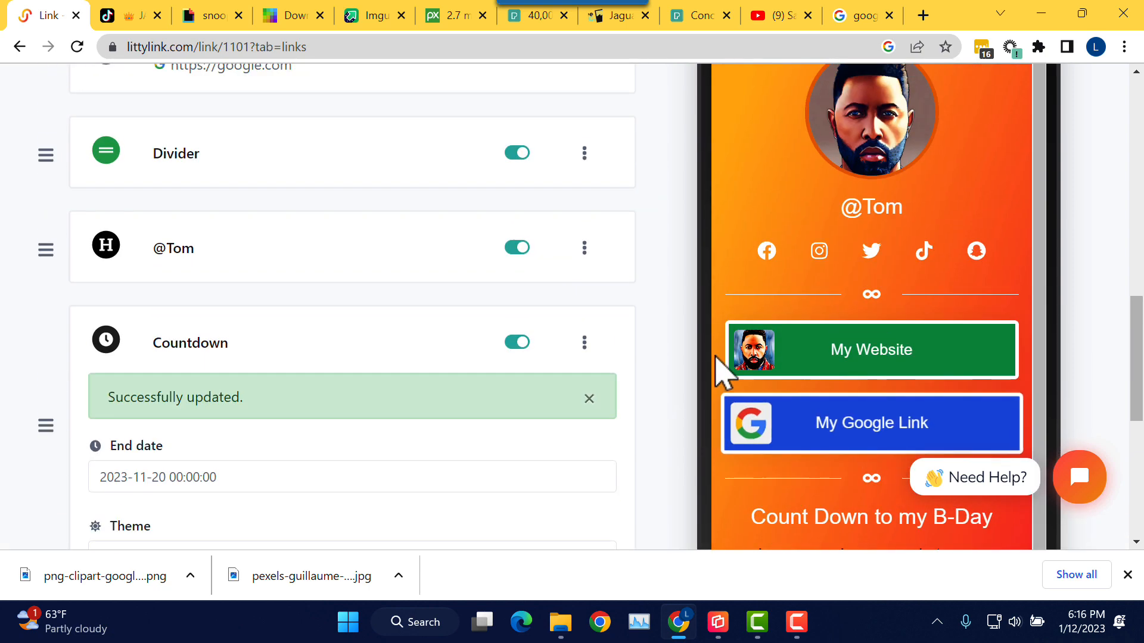
pyautogui.scroll(4, 719, 370)
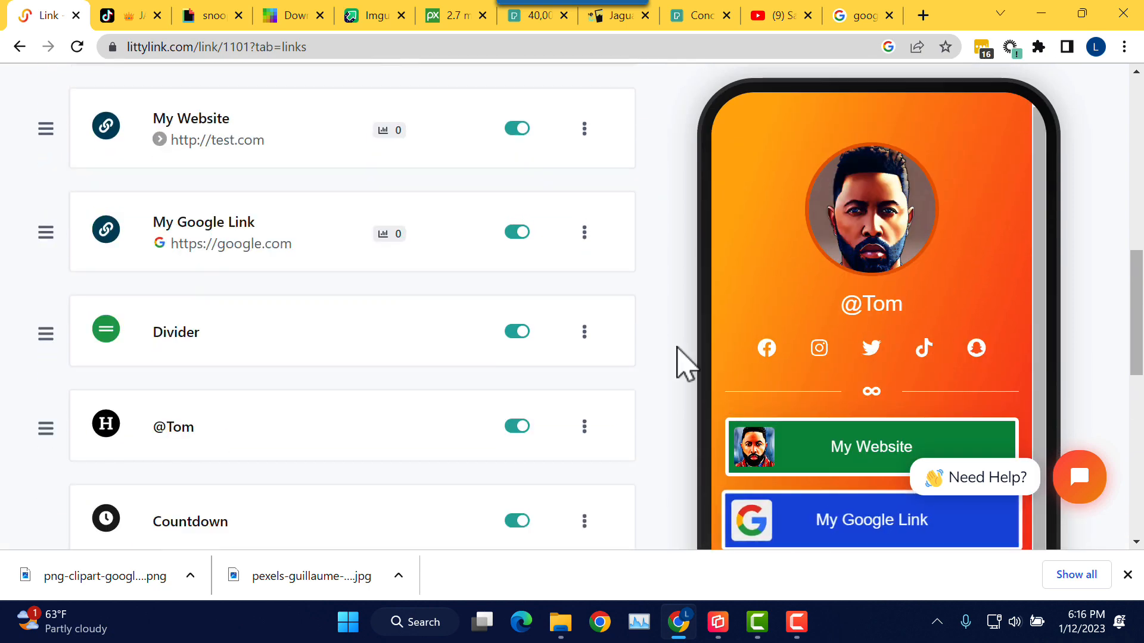
pyautogui.scroll(8, 679, 346)
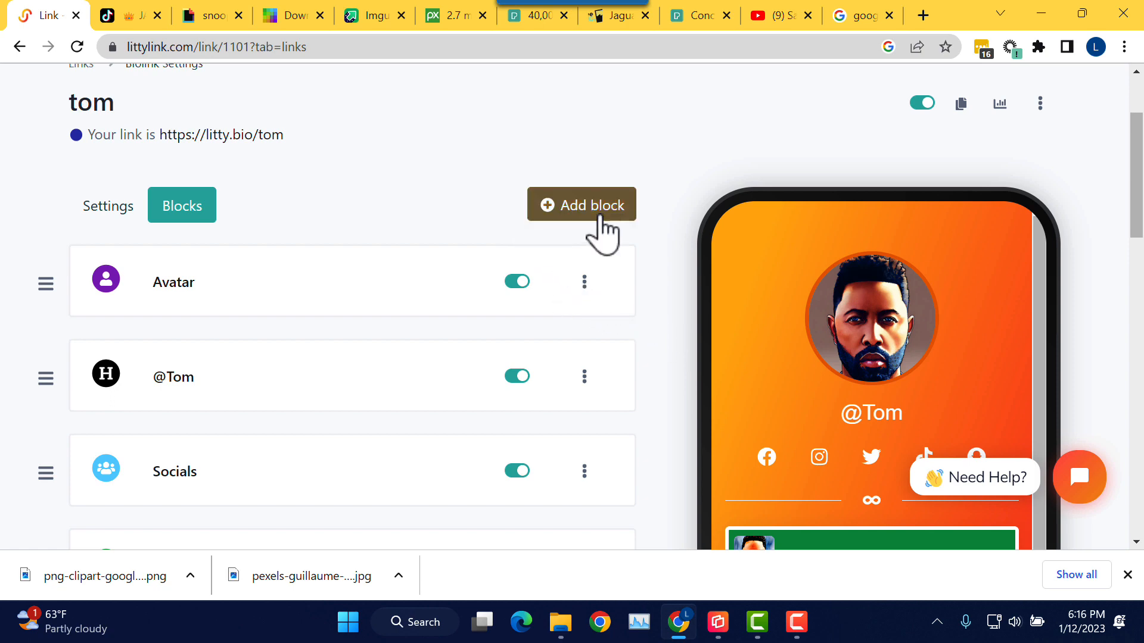
pyautogui.click(599, 216)
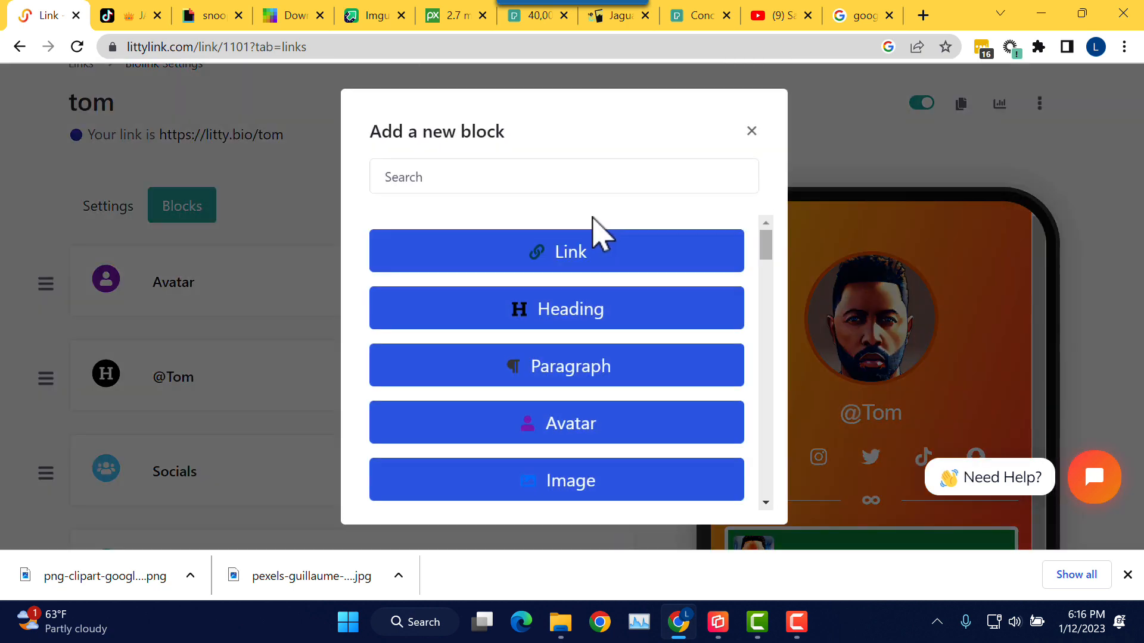
pyautogui.click(465, 178)
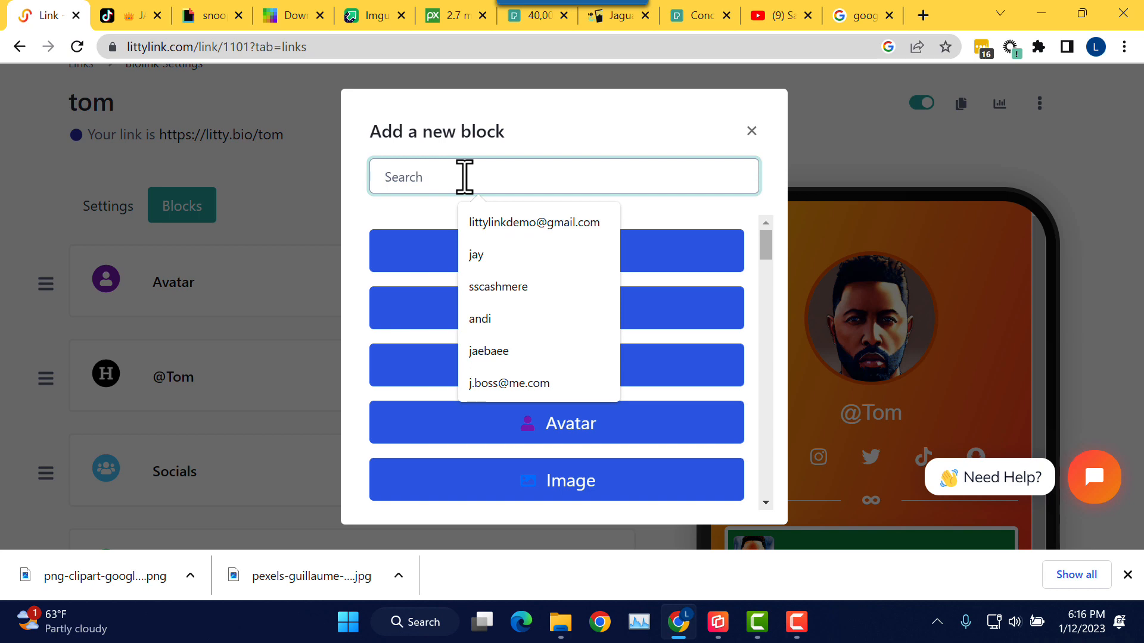
pyautogui.write('yo')
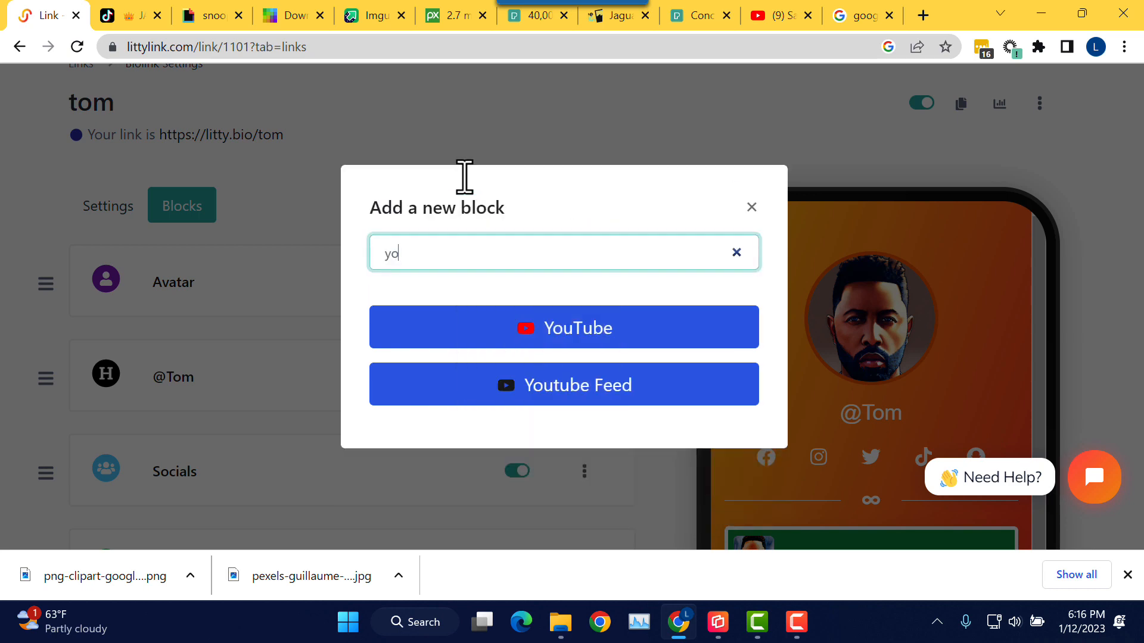
pyautogui.click(556, 337)
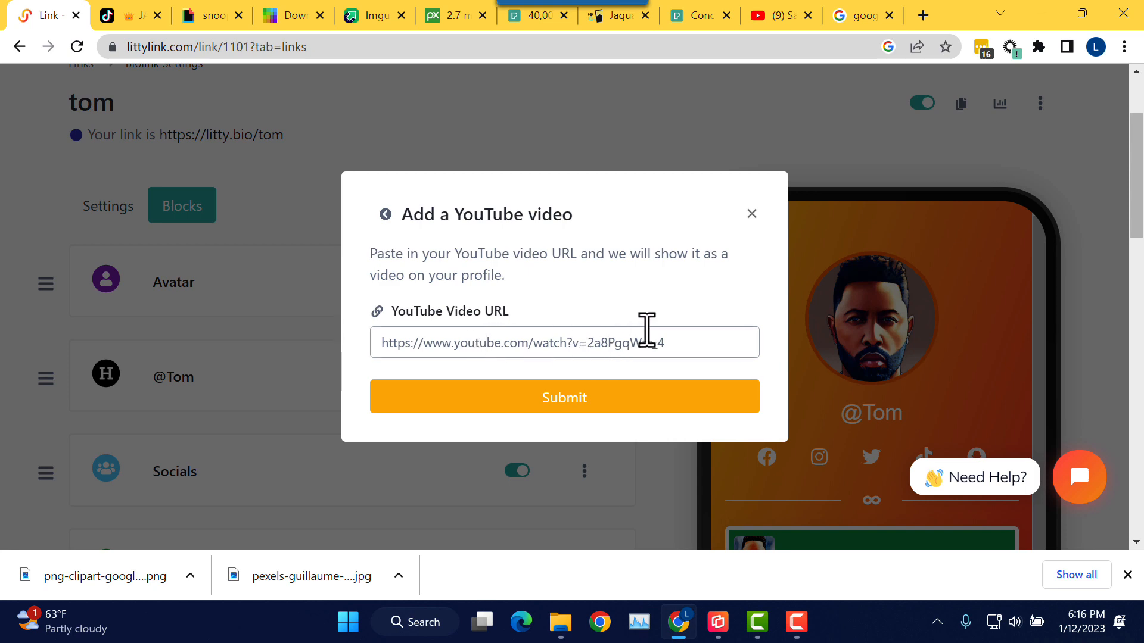
pyautogui.click(784, 29)
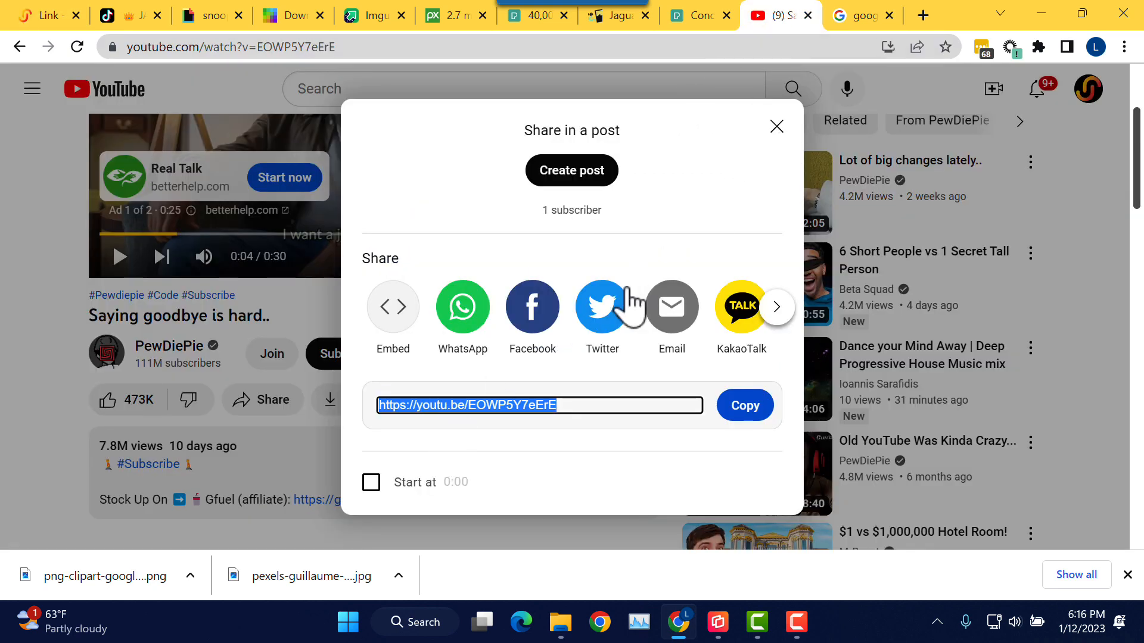
pyautogui.rightClick(448, 405)
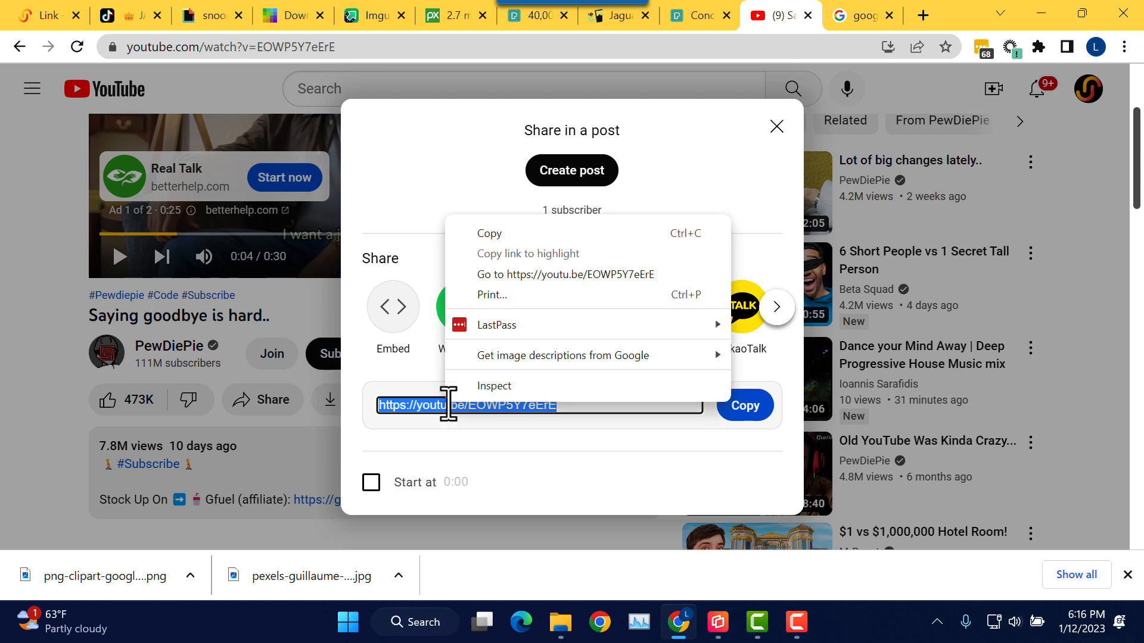
pyautogui.click(510, 234)
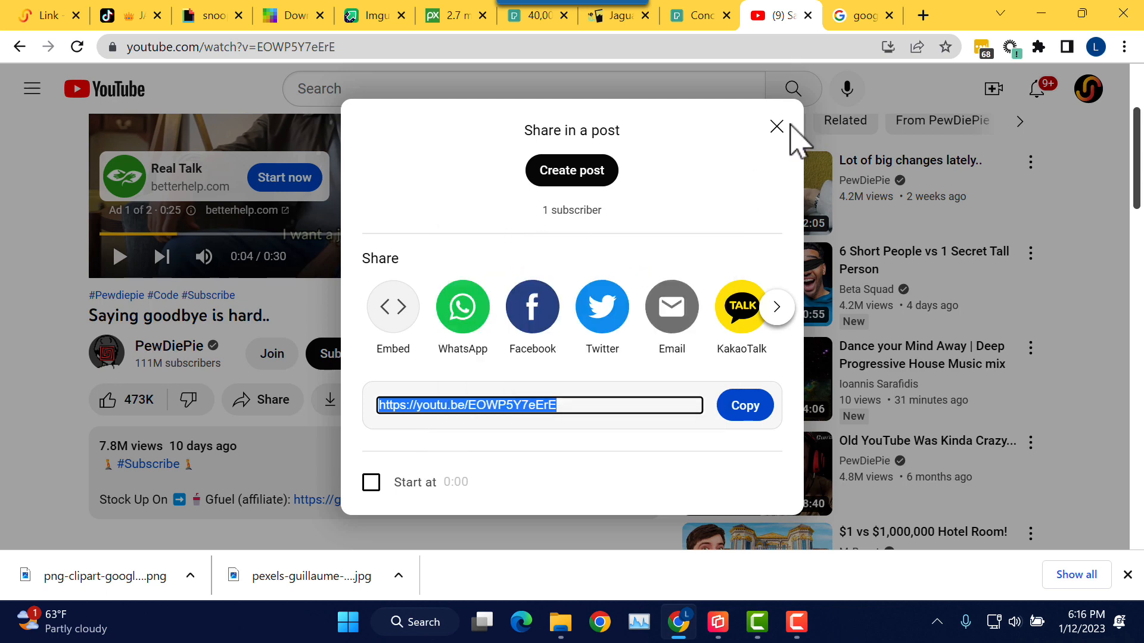
pyautogui.click(776, 127)
pyautogui.scroll(-2, 584, 313)
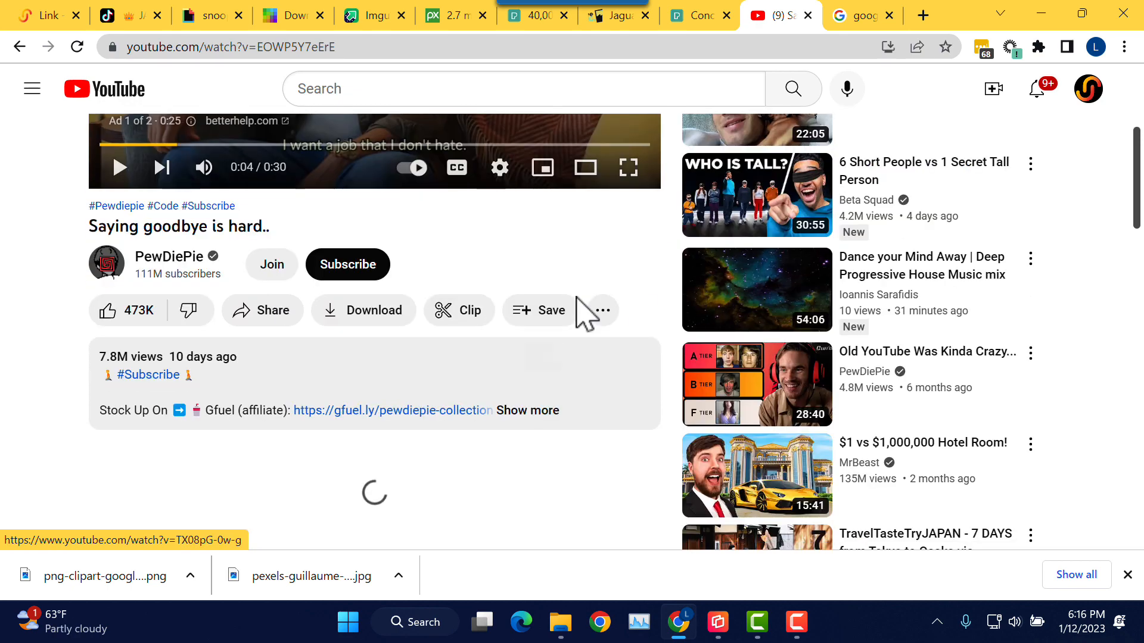
pyautogui.scroll(2, 599, 315)
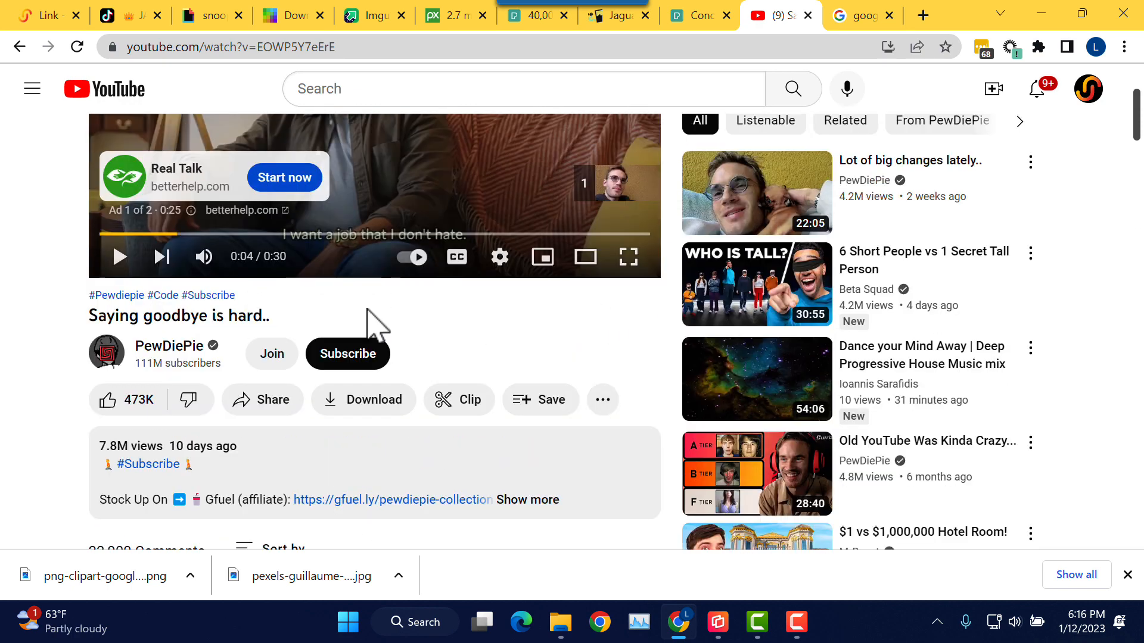
pyautogui.click(272, 407)
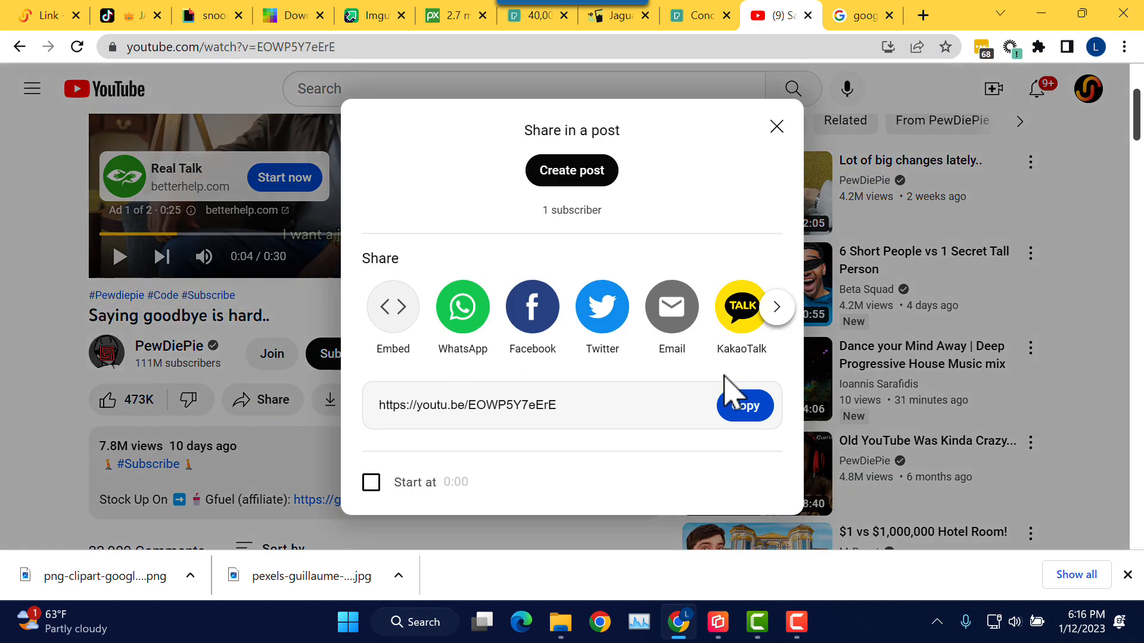
pyautogui.click(745, 417)
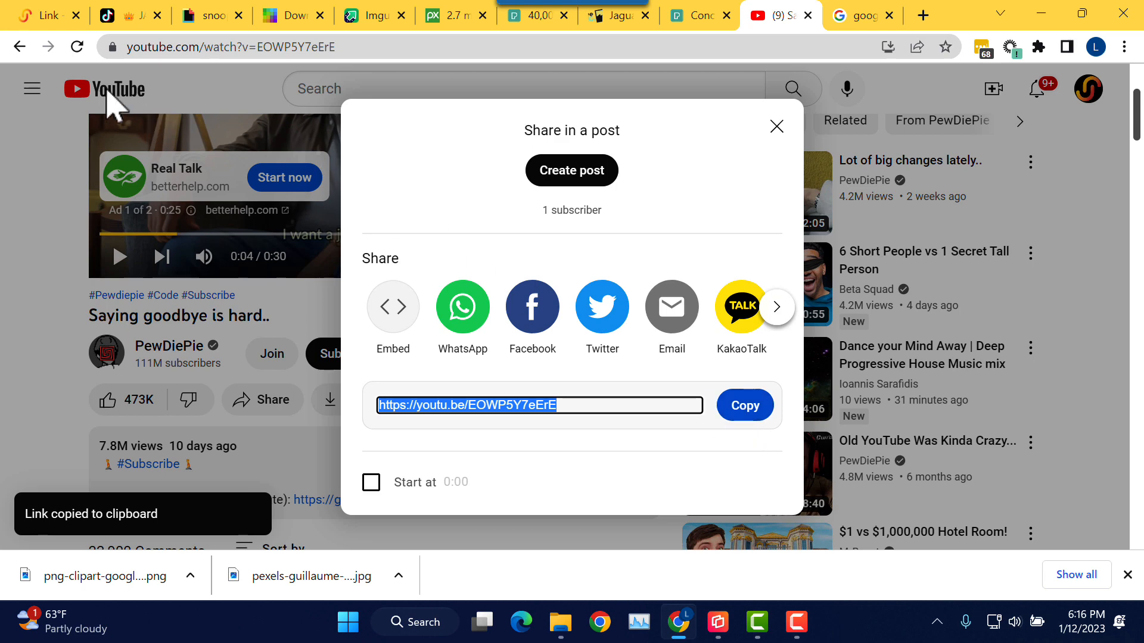
pyautogui.click(41, 17)
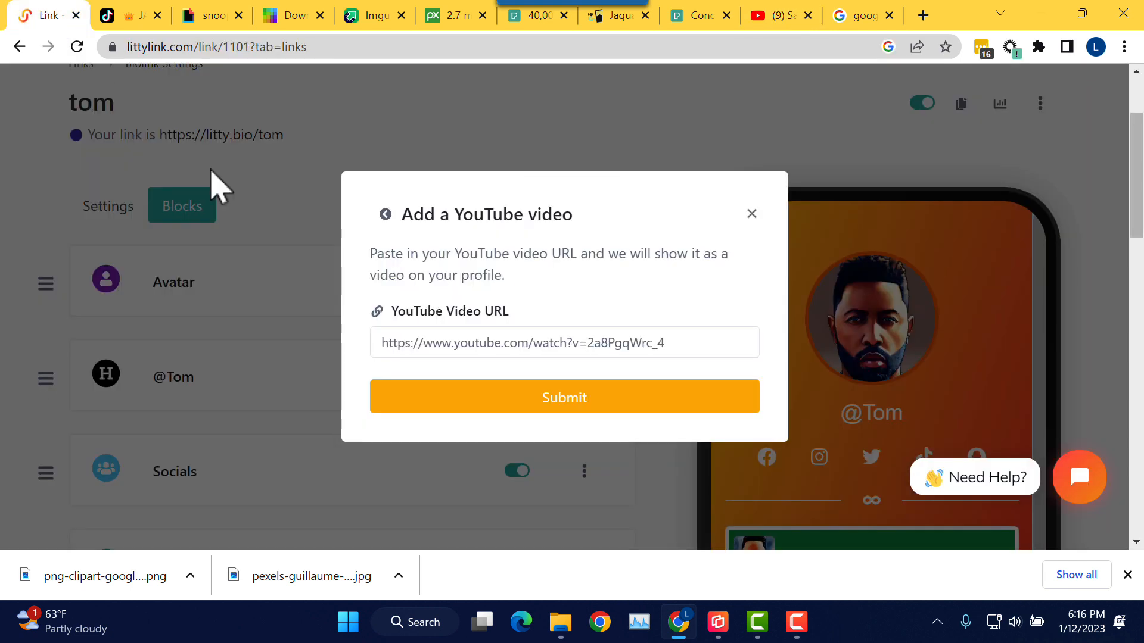
# Step: Paste the copied youtu.be link into the YouTube video URL field and submit the block
pyautogui.click(494, 343)
pyautogui.rightClick(494, 342)
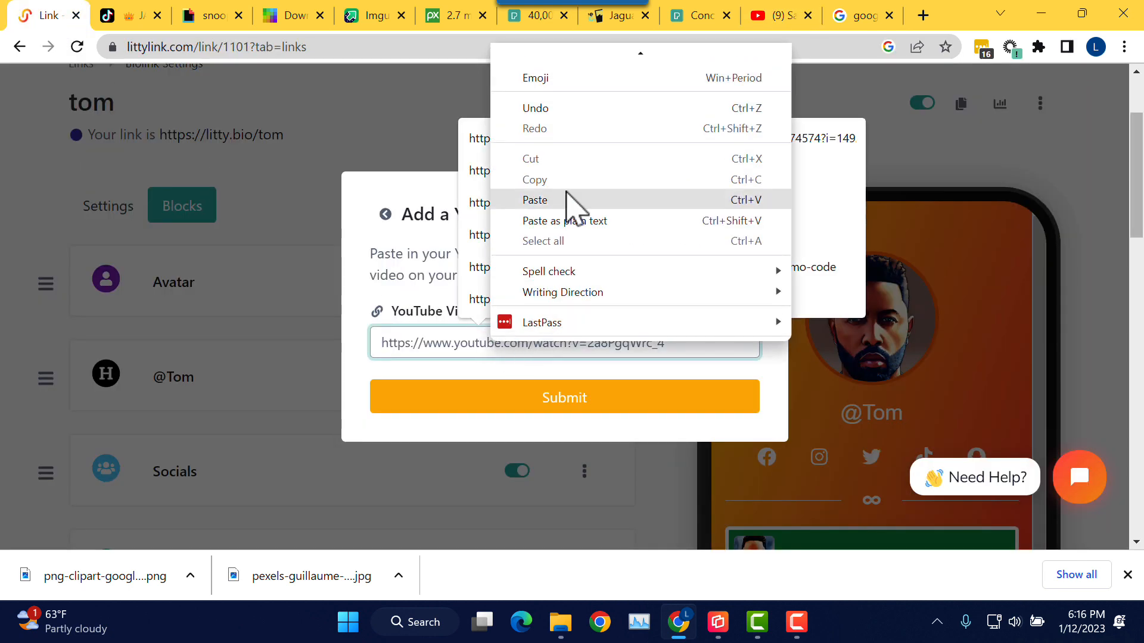
pyautogui.click(566, 200)
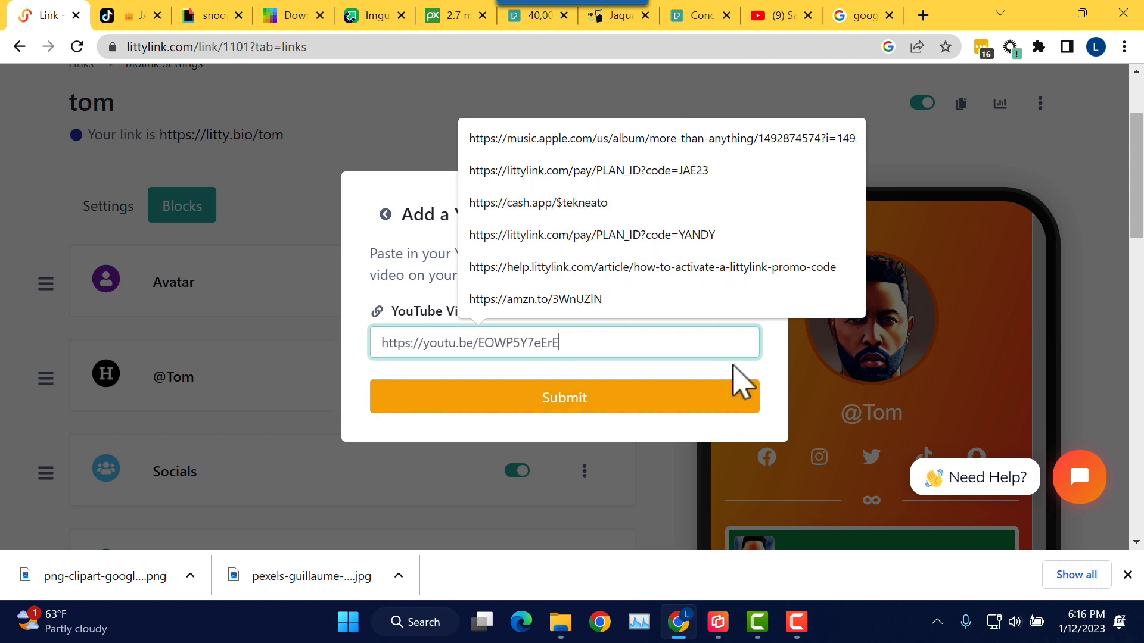
pyautogui.click(586, 405)
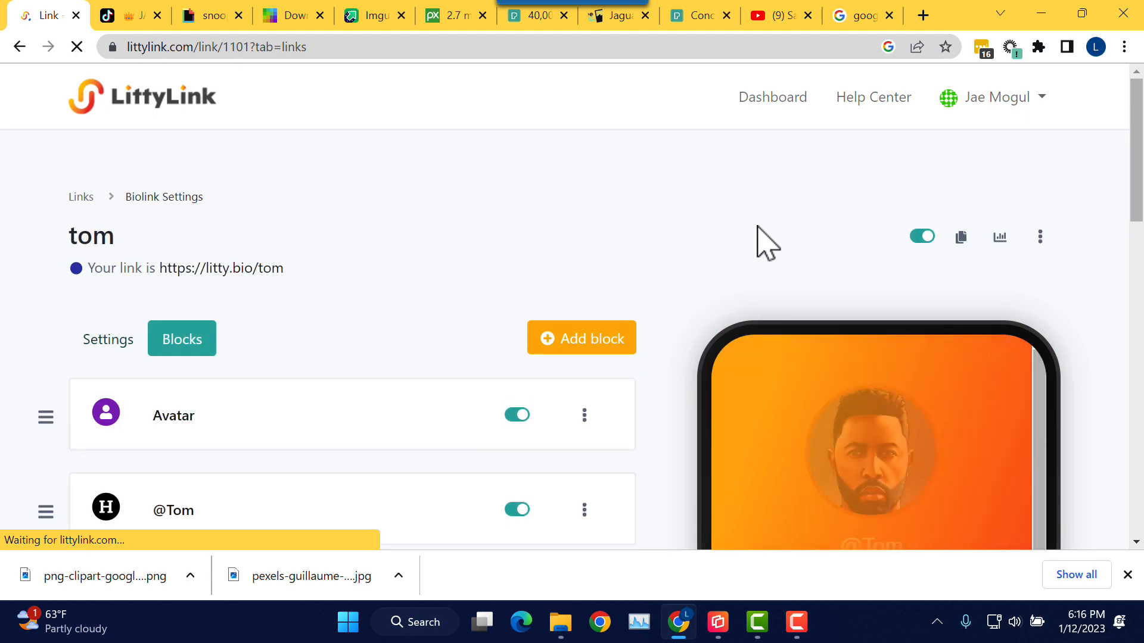
# Step: Scroll to show the 'Saying goodbye is hard..' embed below the countdown in the preview
pyautogui.scroll(-8, 1073, 238)
pyautogui.scroll(-4, 1004, 242)
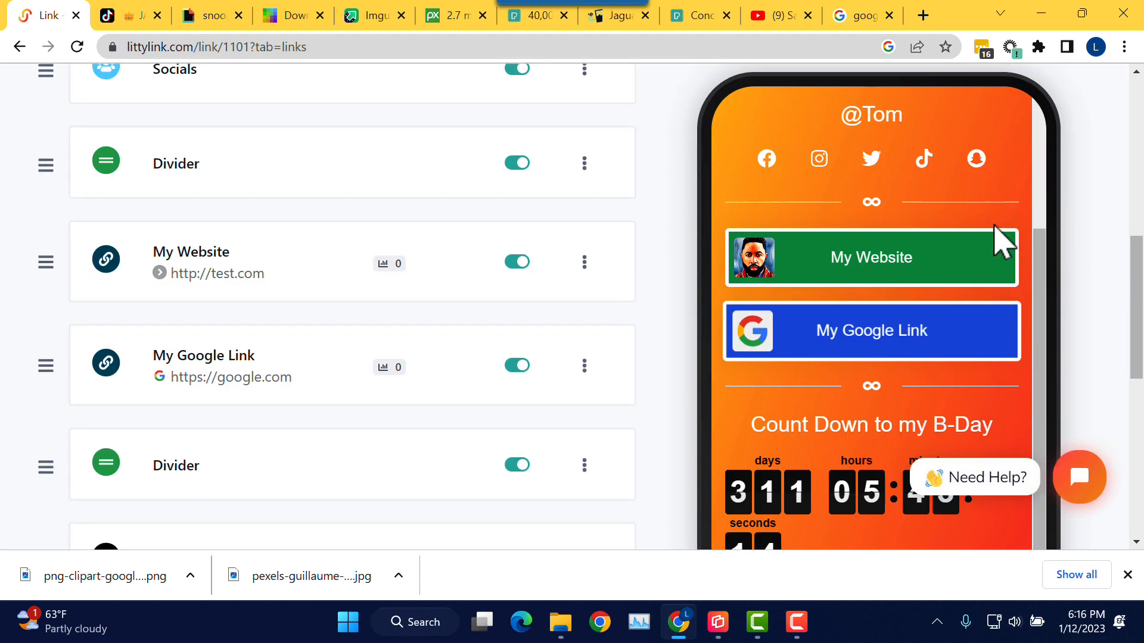
pyautogui.scroll(-3, 1001, 242)
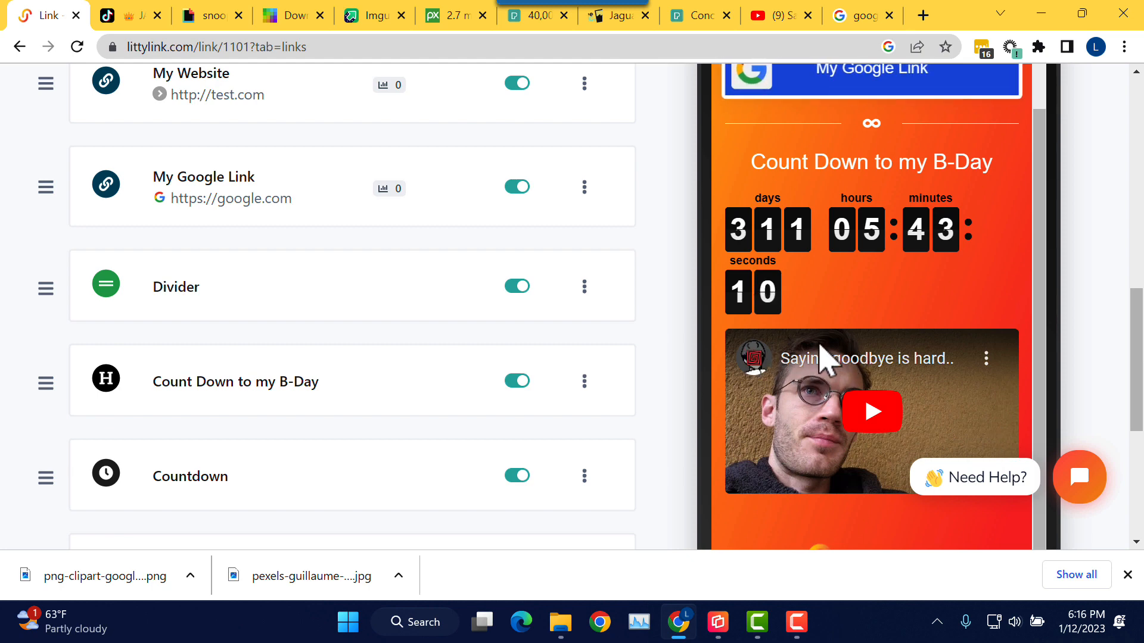
pyautogui.scroll(-3, 1002, 344)
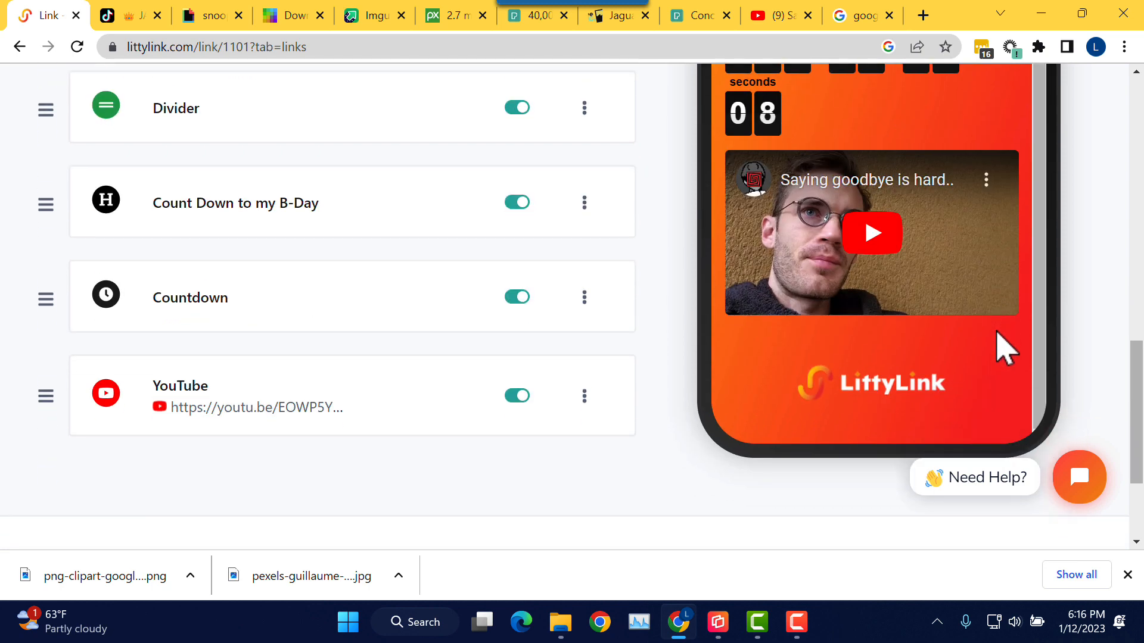
pyautogui.scroll(2, 1005, 347)
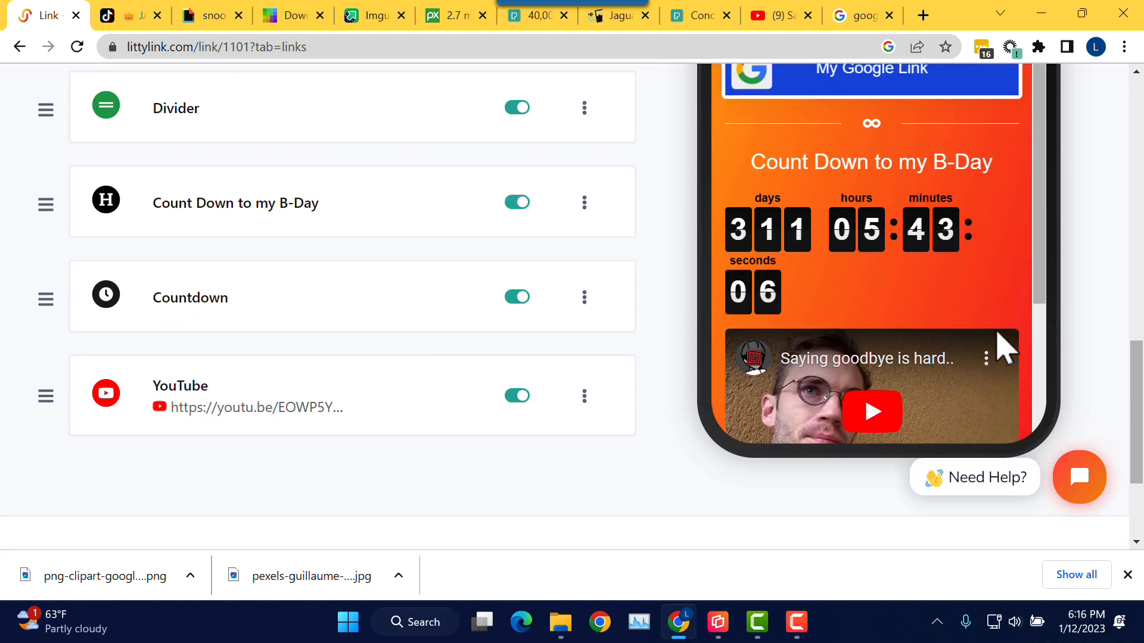
# Step: Duplicate the Divider, drag the copy between Countdown and YouTube, and check the mirrored phone
pyautogui.click(584, 113)
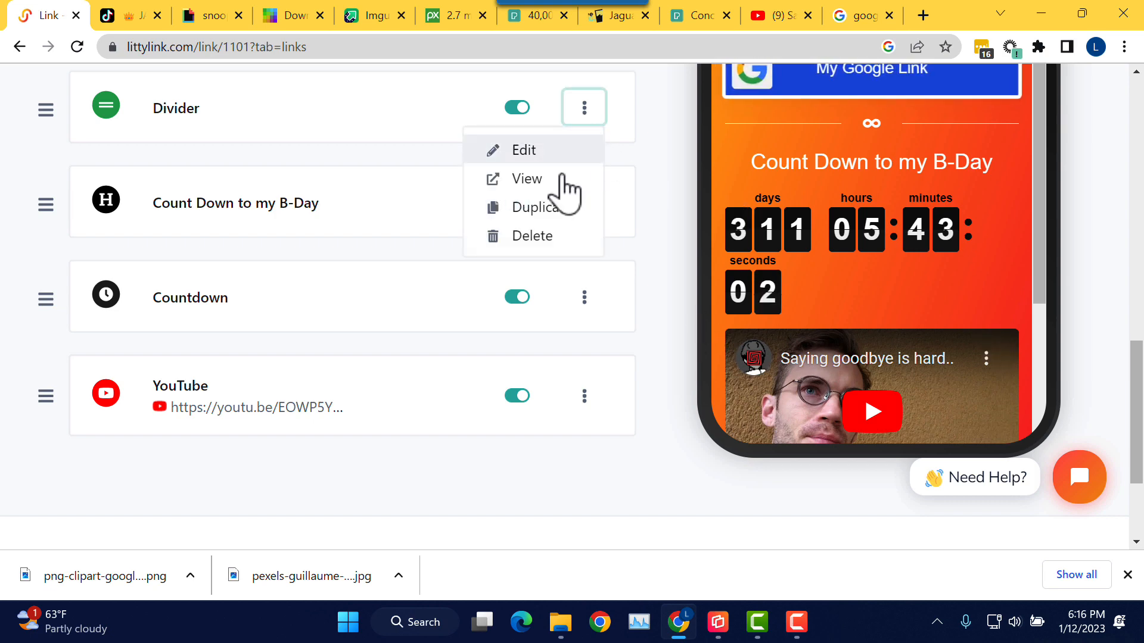
pyautogui.click(553, 215)
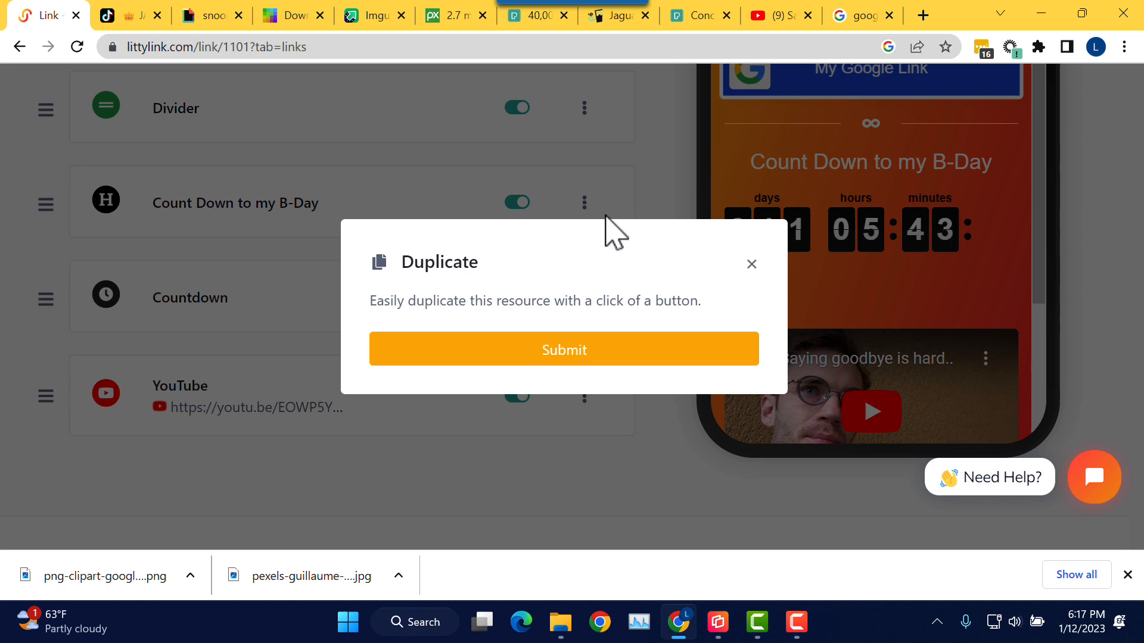
pyautogui.click(584, 361)
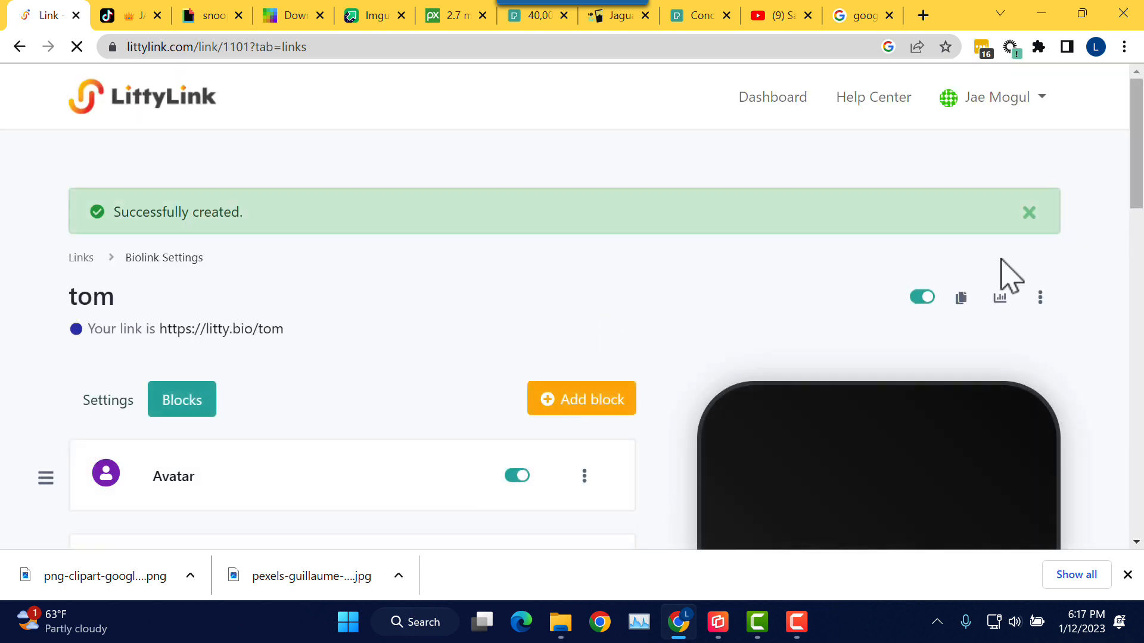
pyautogui.moveTo(1137, 179); pyautogui.dragTo(1138, 454)
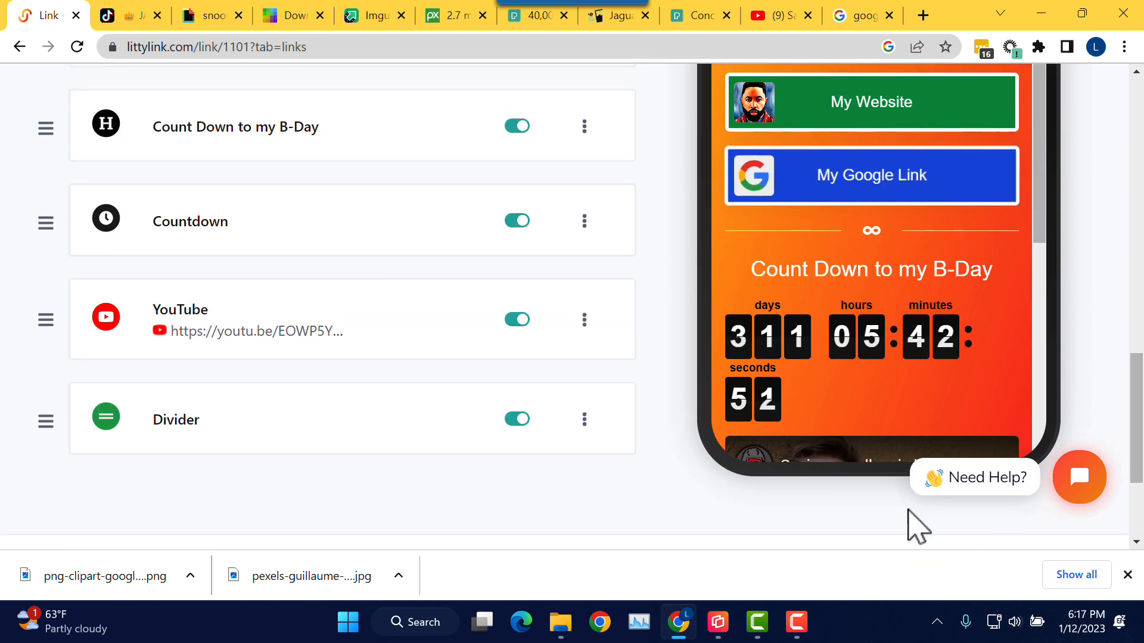
pyautogui.moveTo(43, 419); pyautogui.dragTo(51, 289)
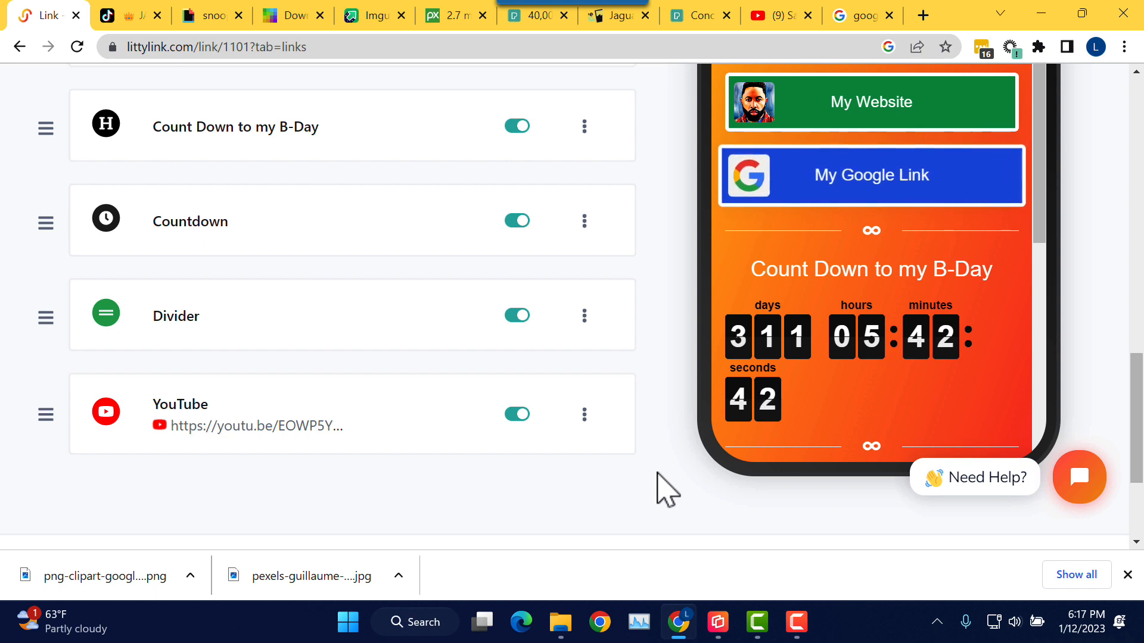
pyautogui.hotkey('alt', 'Tab')
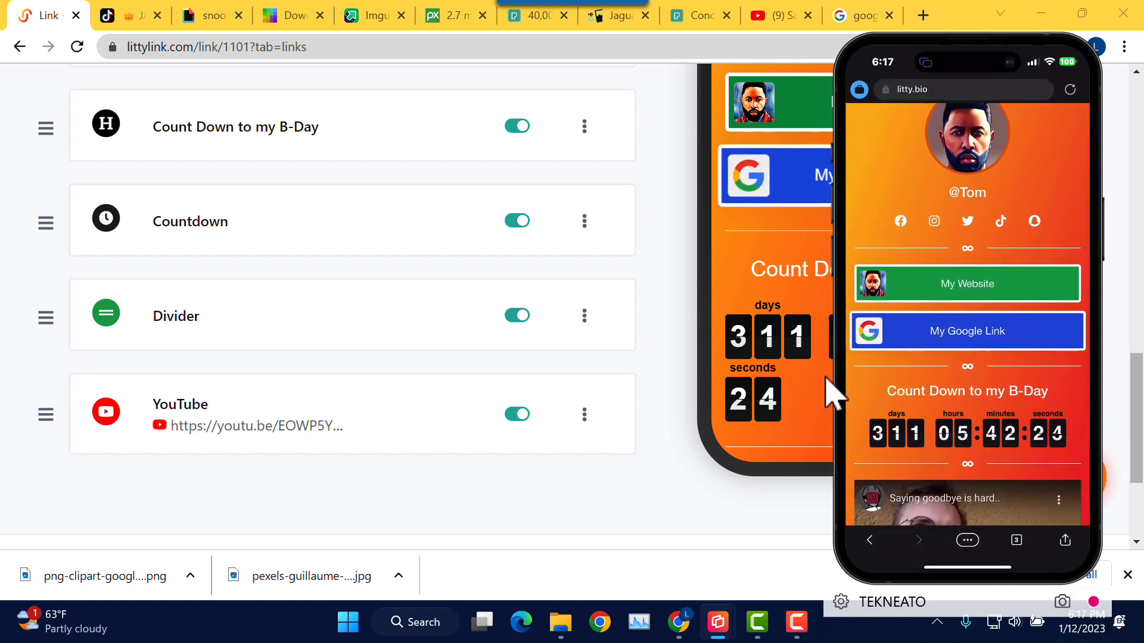
pyautogui.scroll(10, 672, 340)
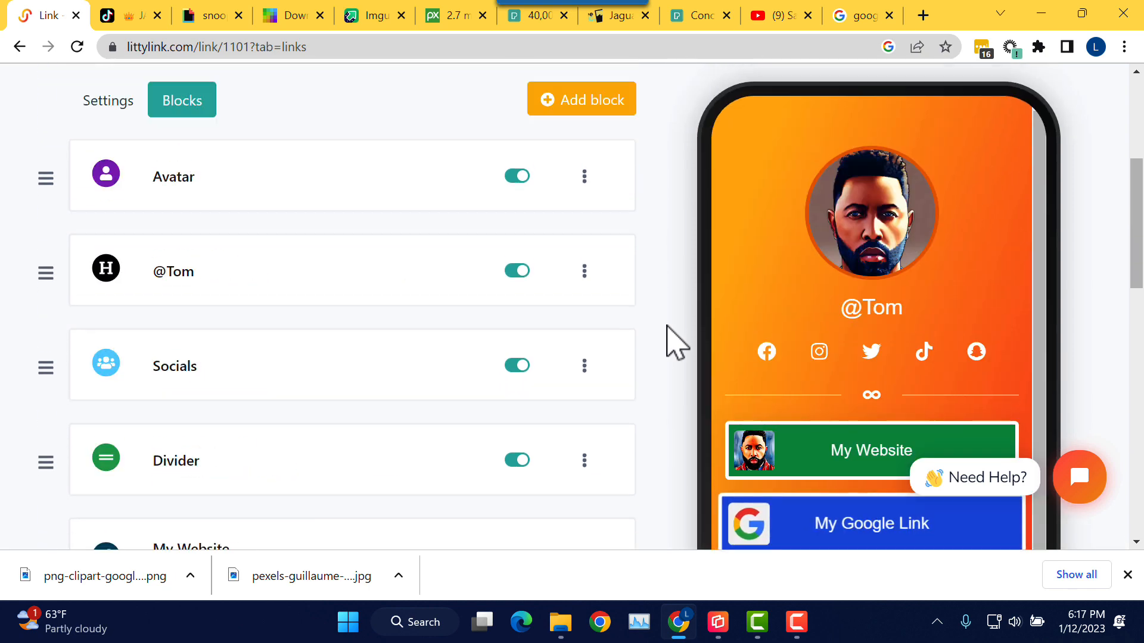
# Step: Start a SoundCloud song block from the block list, then open a new browser tab
pyautogui.scroll(5, 667, 341)
pyautogui.scroll(-3, 670, 343)
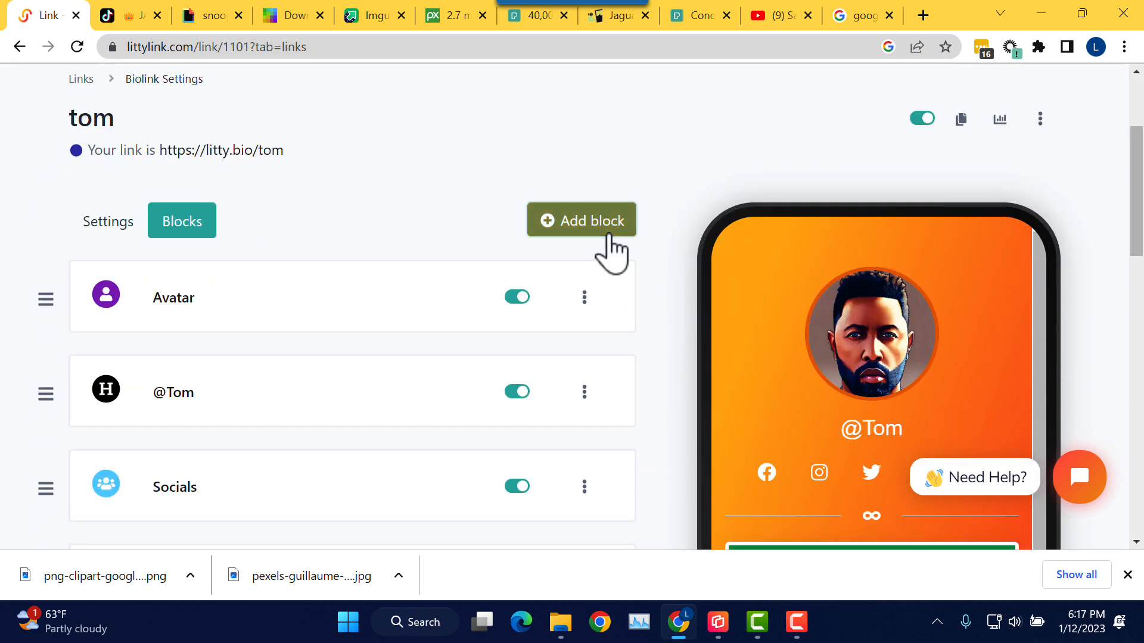
pyautogui.click(611, 253)
pyautogui.scroll(-3, 668, 262)
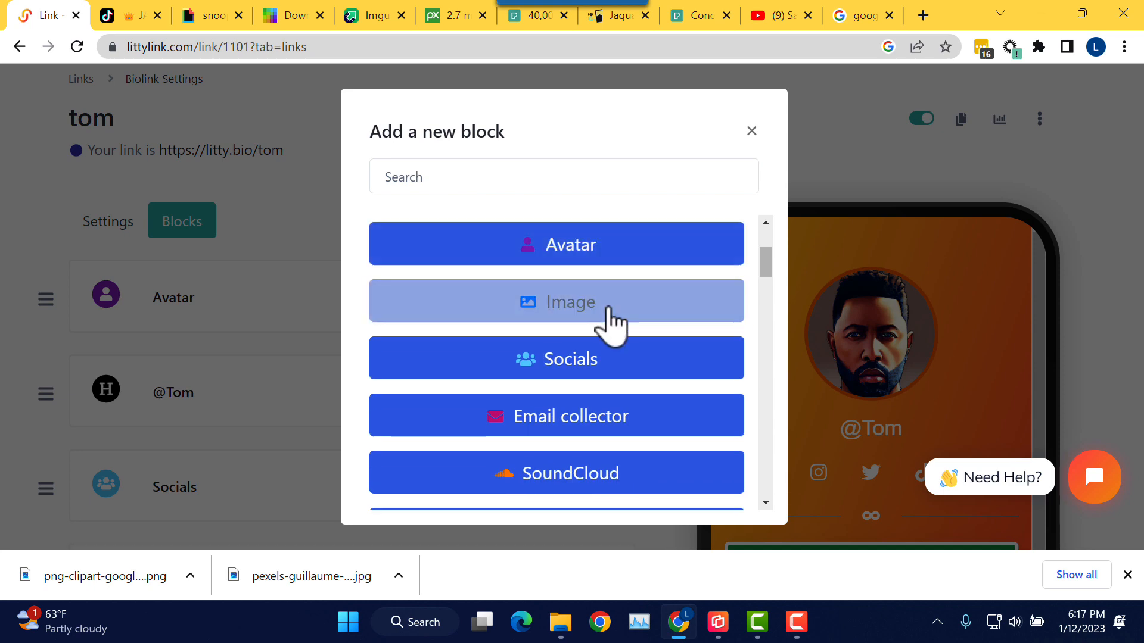
pyautogui.scroll(-2, 610, 314)
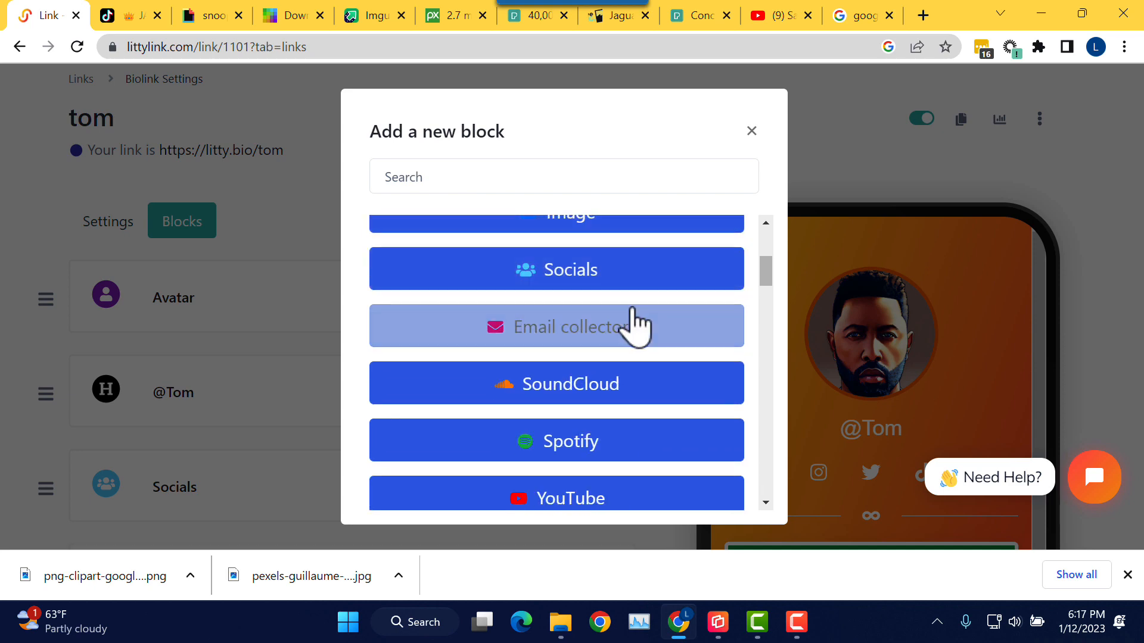
pyautogui.scroll(-1, 636, 324)
pyautogui.scroll(-1, 635, 326)
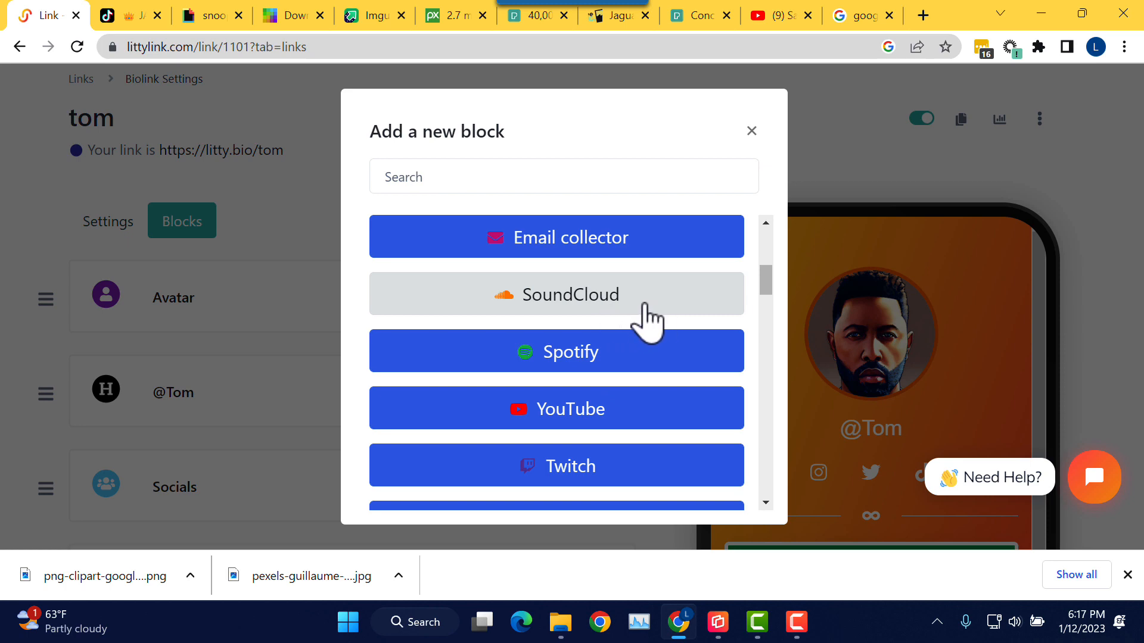
pyautogui.click(569, 305)
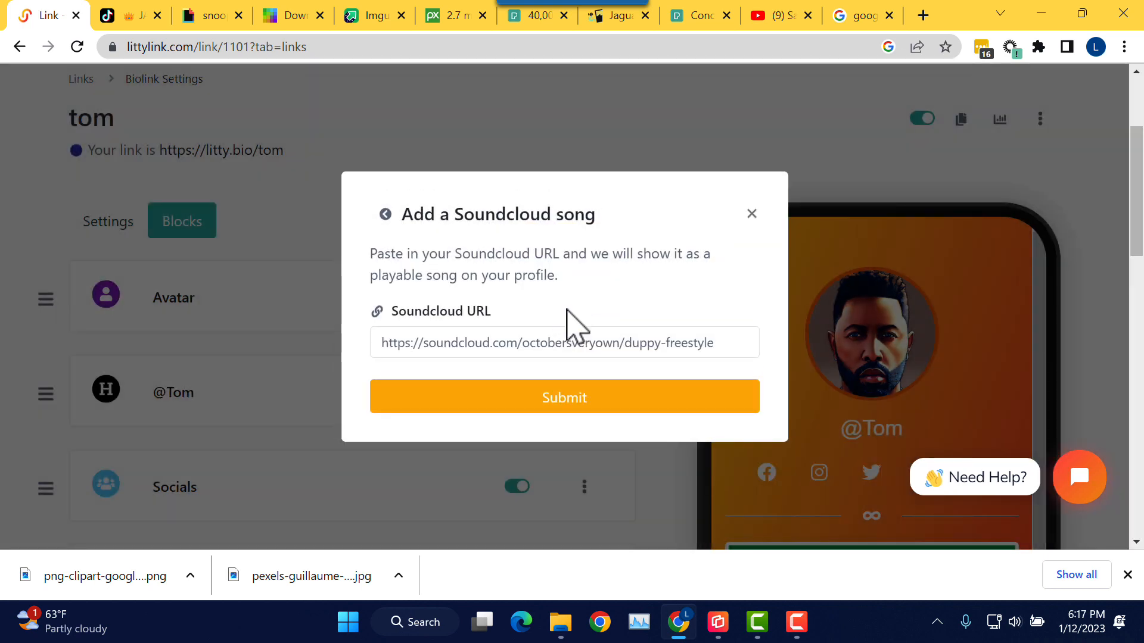
pyautogui.click(923, 14)
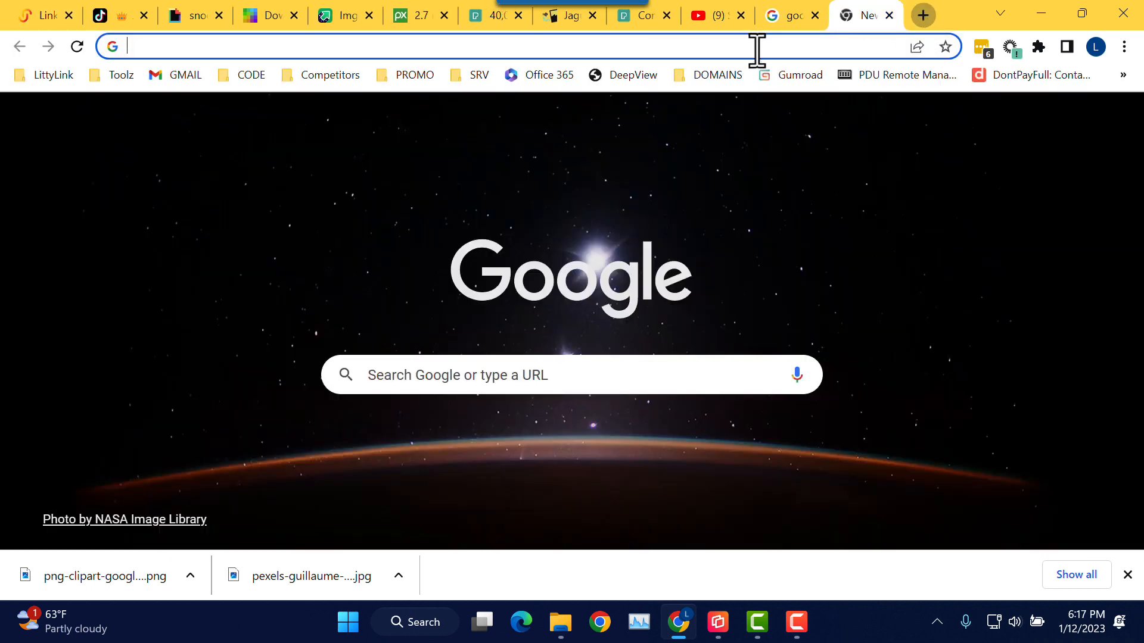
# Step: Load soundcloud.com in the new tab
pyautogui.click(757, 49)
pyautogui.write('sound')
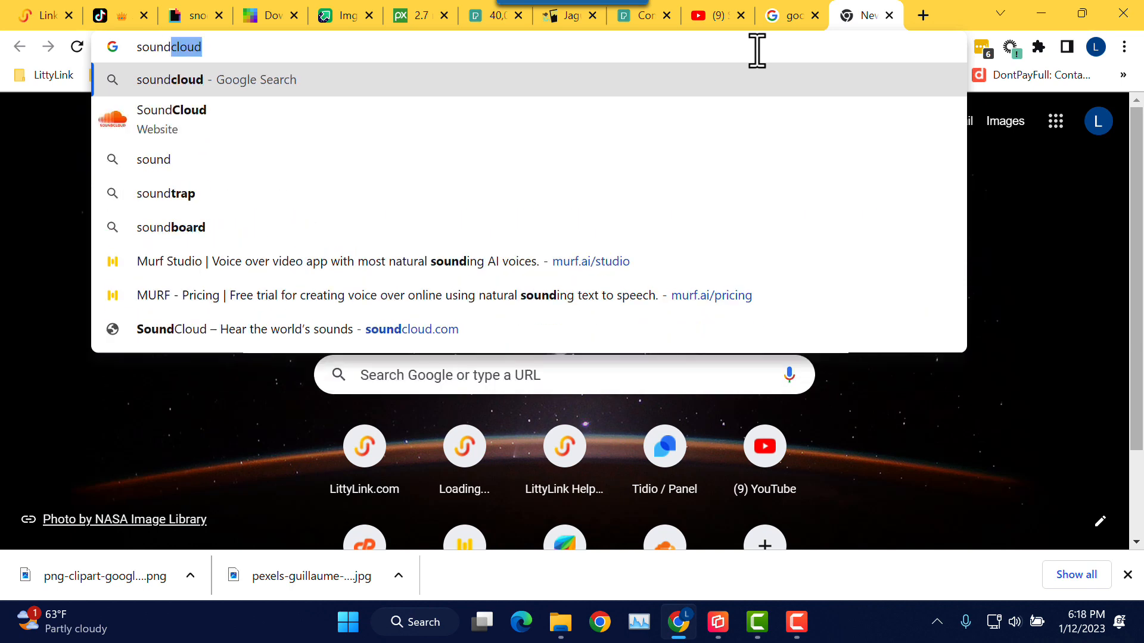
pyautogui.press('Right')
pyautogui.write('.com')
pyautogui.press('Return')
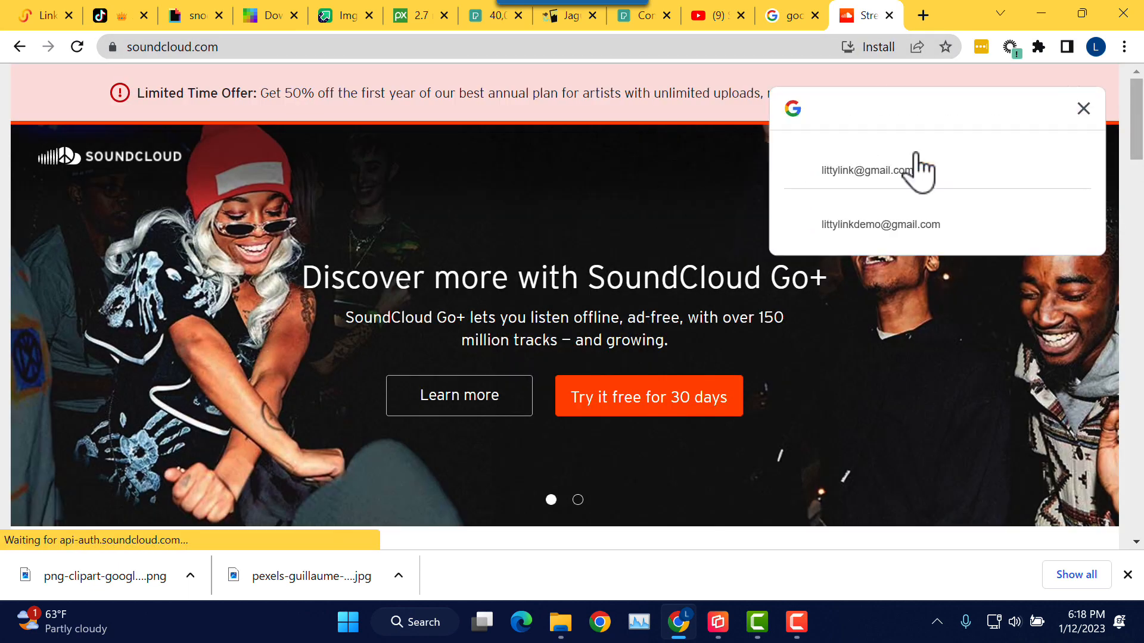
# Step: Dismiss SoundCloud's sign-in prompt and offer banner and search for 'tiny dc'
pyautogui.click(1083, 108)
pyautogui.click(1071, 103)
pyautogui.scroll(-5, 960, 217)
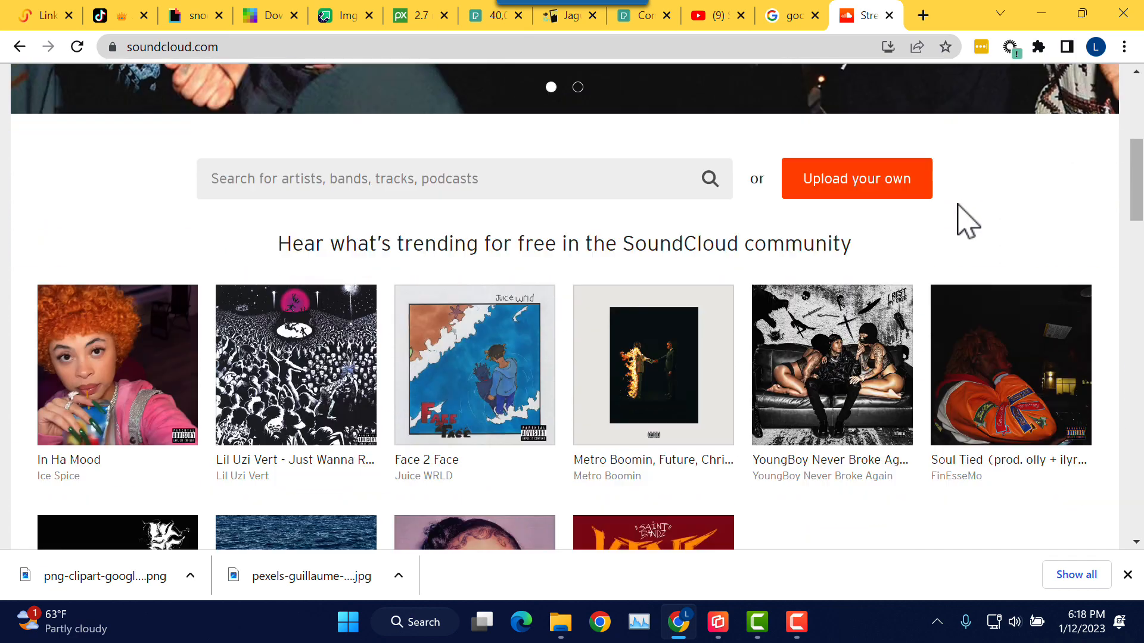
pyautogui.click(603, 184)
pyautogui.write('ti')
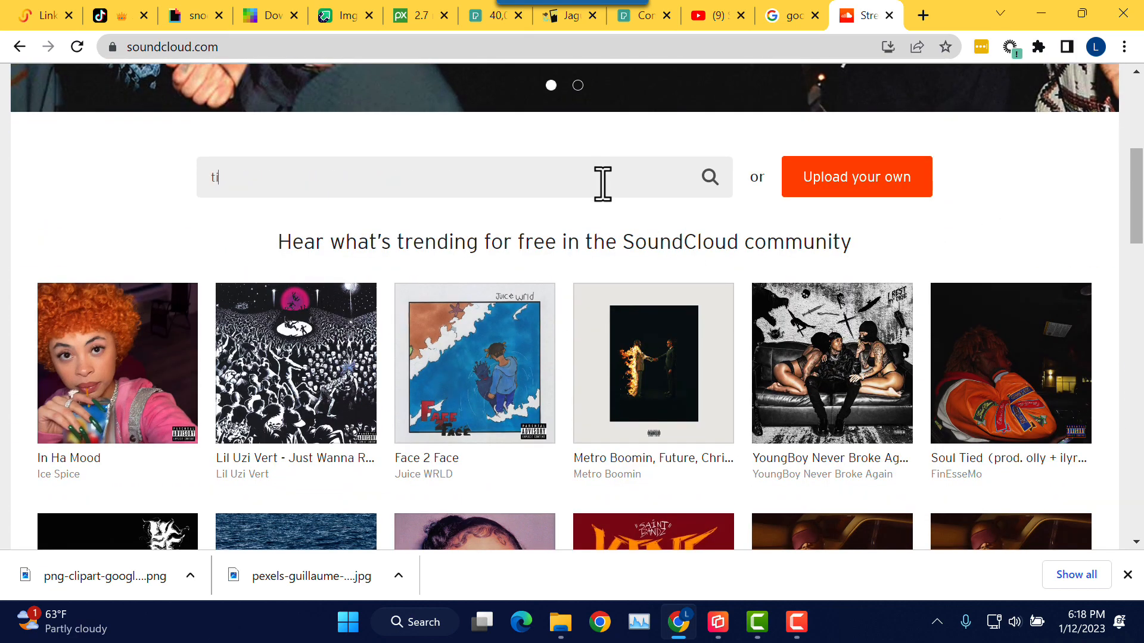
pyautogui.write('ny')
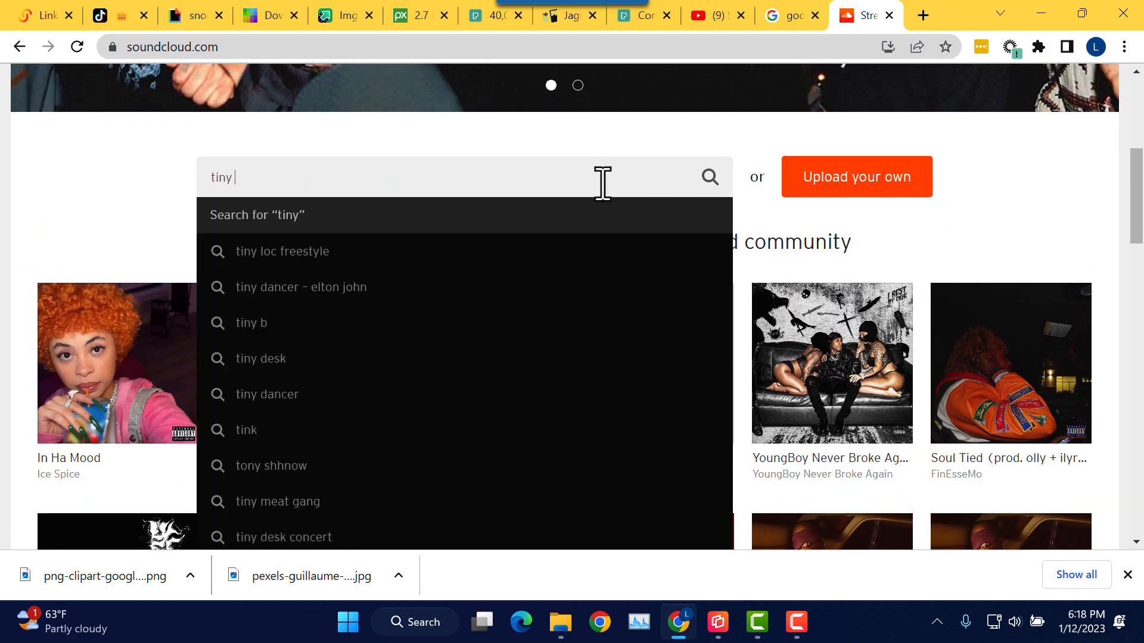
pyautogui.write(' dc')
pyautogui.press('Return')
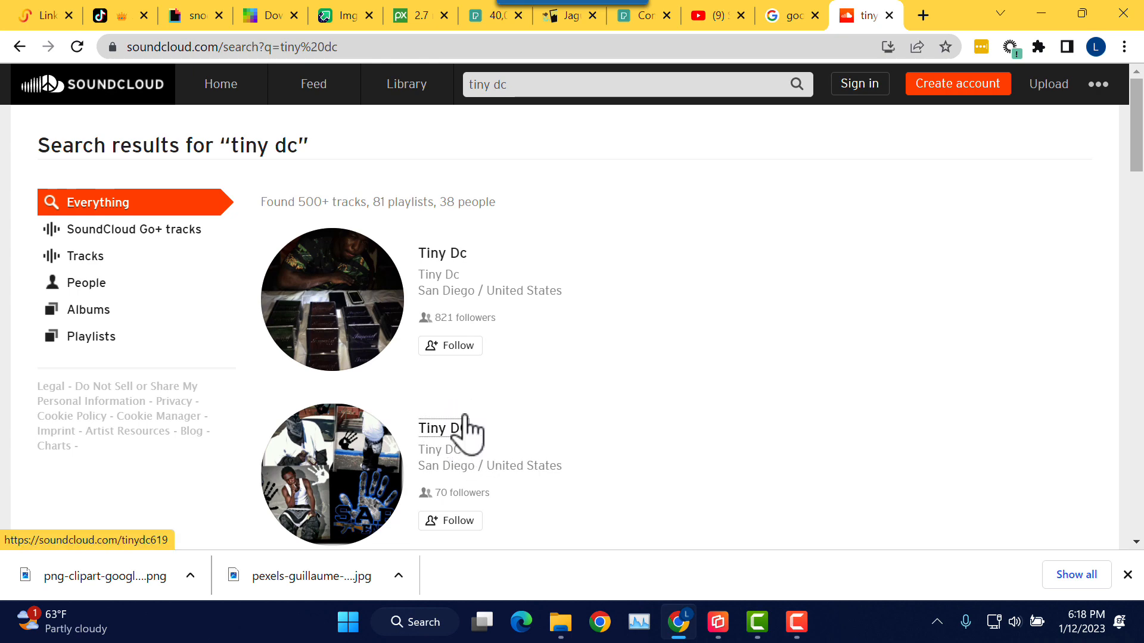
# Step: Open the Tiny Dc profile and copy the link to the track 'No Attention'
pyautogui.click(441, 253)
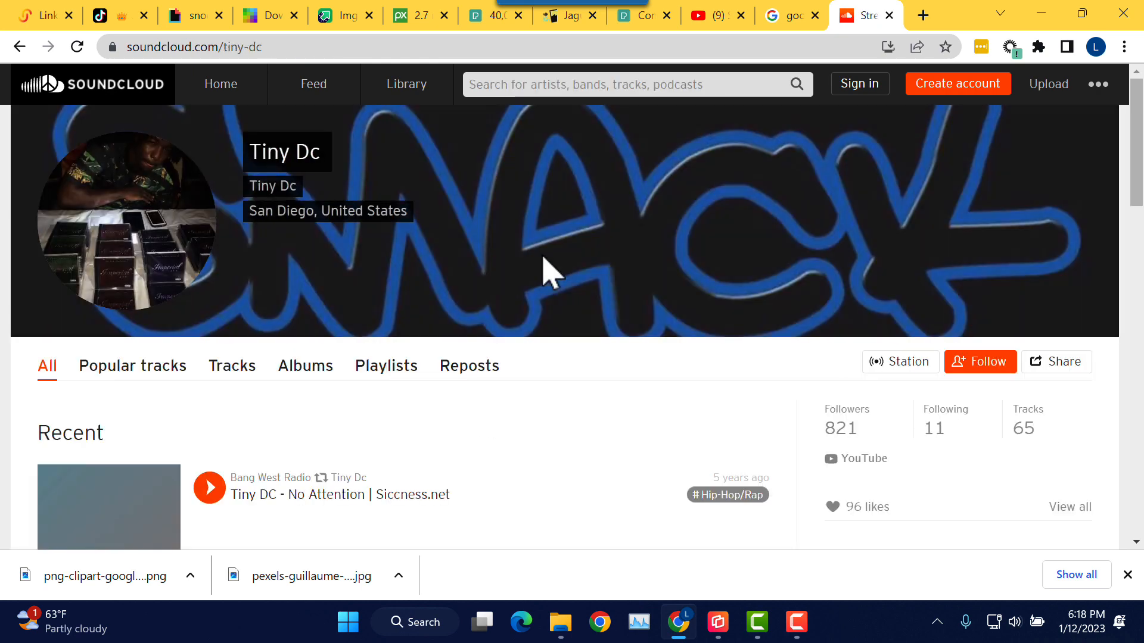
pyautogui.scroll(-2, 582, 292)
pyautogui.scroll(-1, 435, 358)
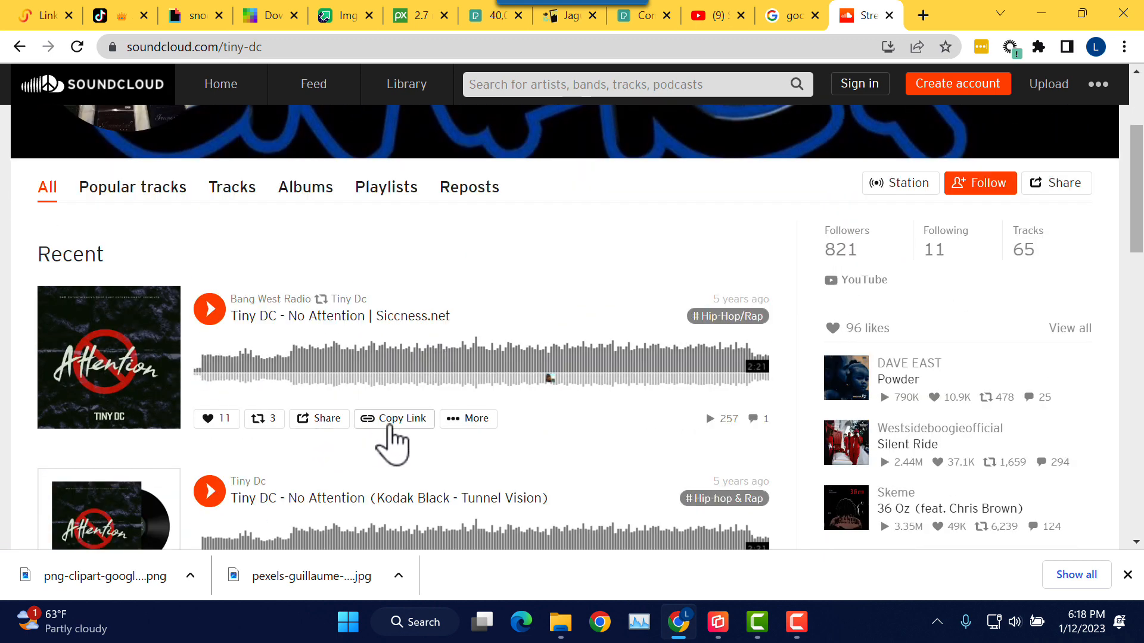
pyautogui.click(390, 420)
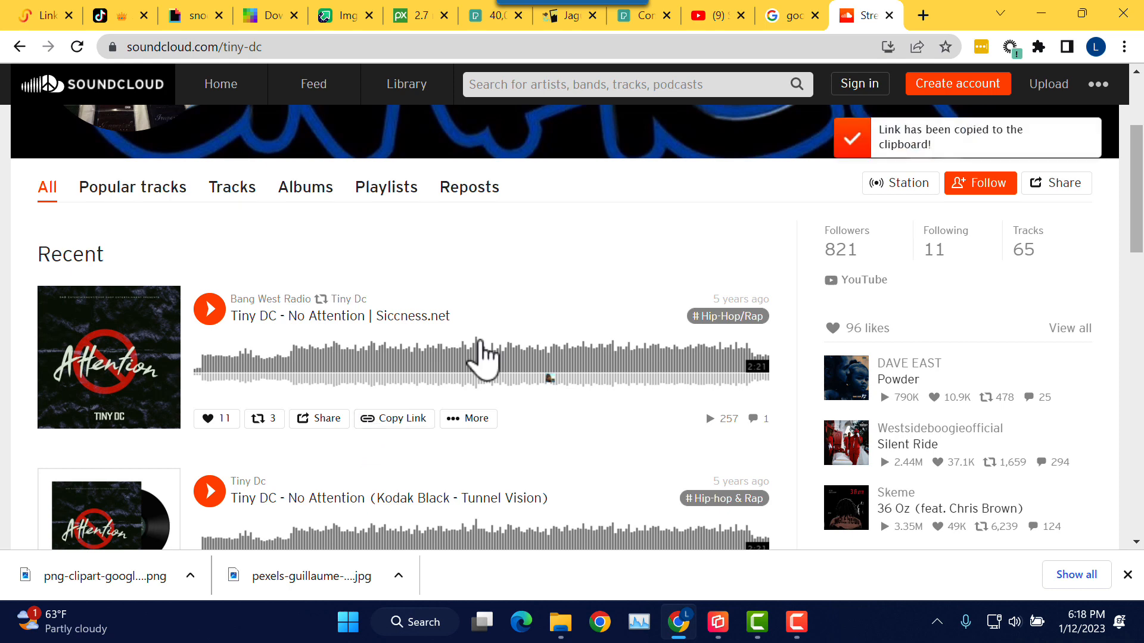
# Step: Paste the No Attention track link into LittyLink's SoundCloud URL field and save the block
pyautogui.click(44, 21)
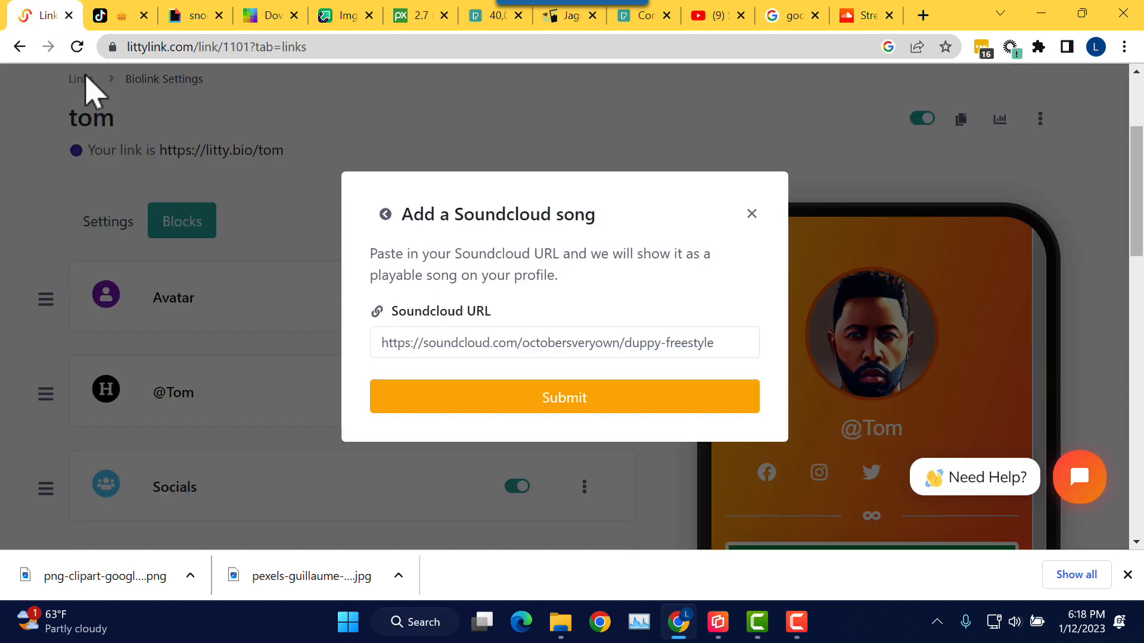
pyautogui.click(421, 344)
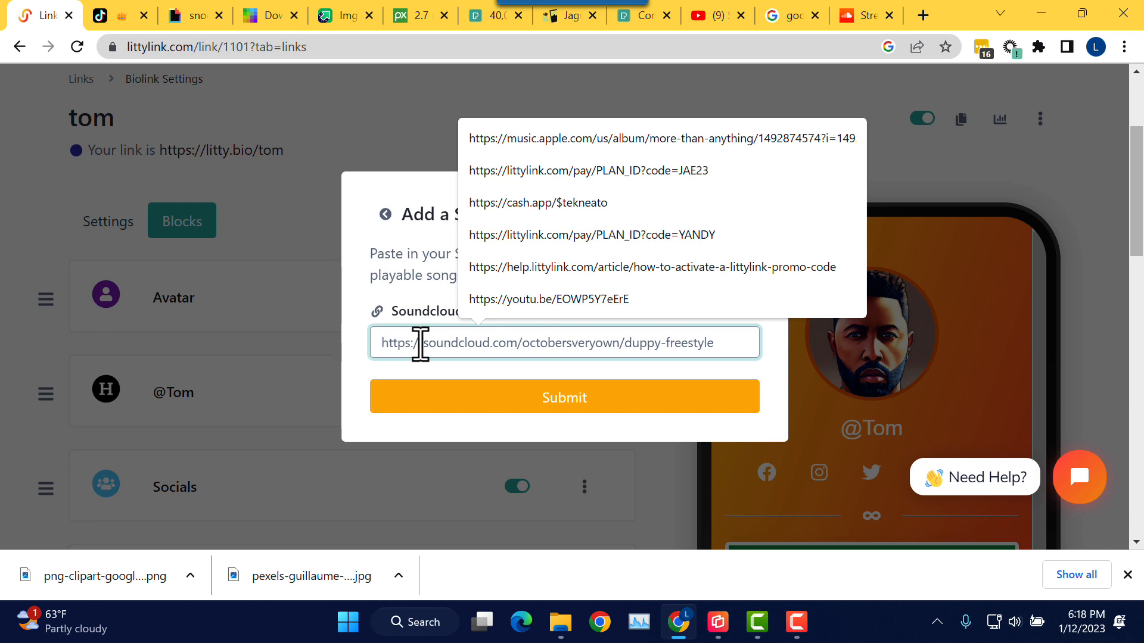
pyautogui.hotkey('ctrl', 'v')
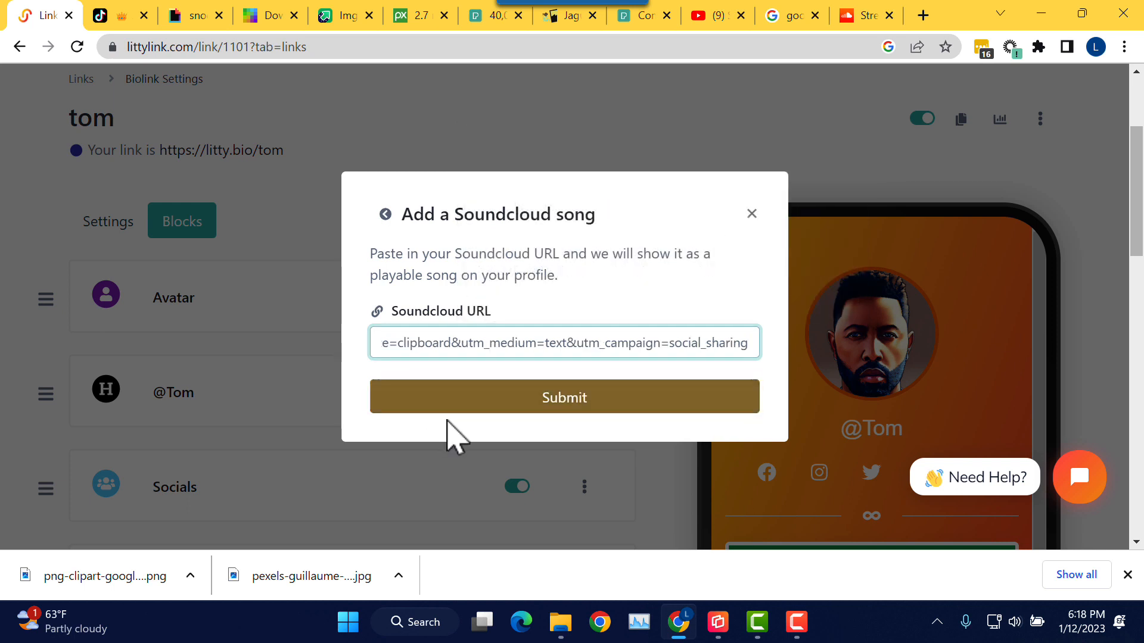
pyautogui.click(519, 406)
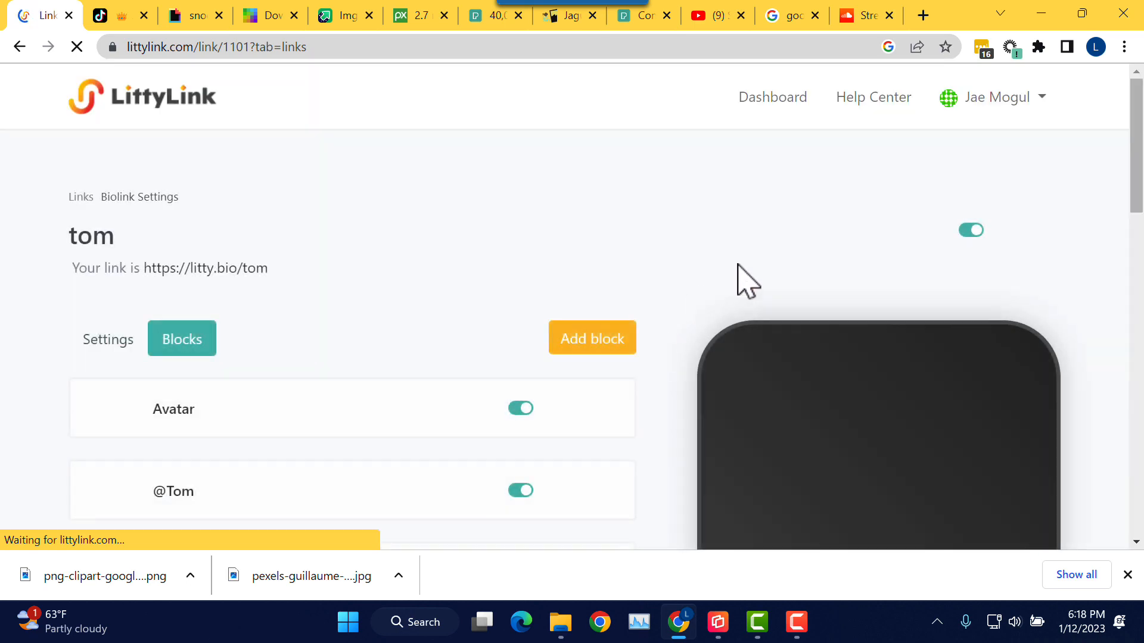
# Step: Scroll the block list and phone preview to check the SoundCloud embed below YouTube
pyautogui.moveTo(1141, 185); pyautogui.dragTo(1114, 353)
pyautogui.moveTo(1043, 216); pyautogui.dragTo(1055, 441)
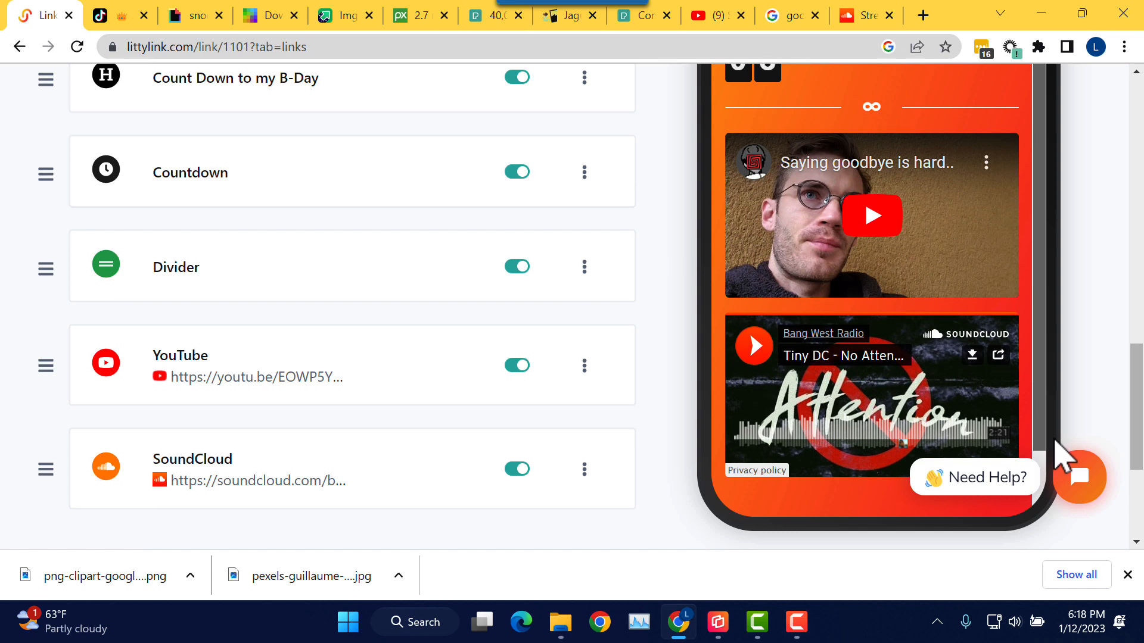
pyautogui.moveTo(1056, 441); pyautogui.dragTo(1038, 247)
pyautogui.moveTo(1031, 315); pyautogui.dragTo(1027, 244)
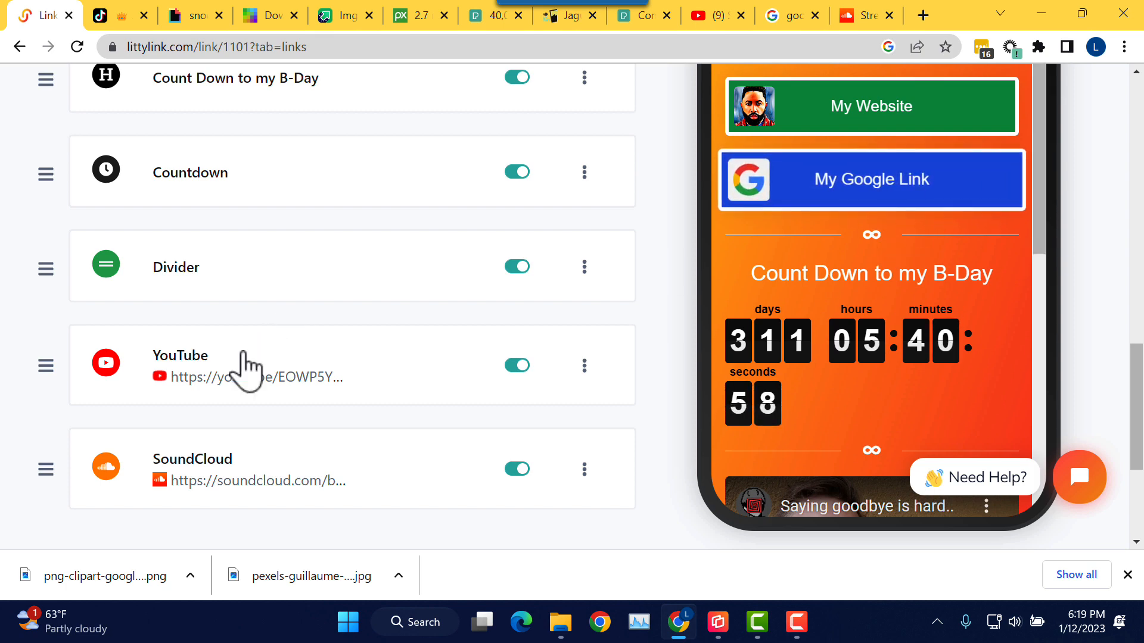
# Step: Drag the SoundCloud block up to sit directly under My Google Link, above the Divider
pyautogui.moveTo(50, 468); pyautogui.dragTo(40, 143)
pyautogui.scroll(1, 87, 193)
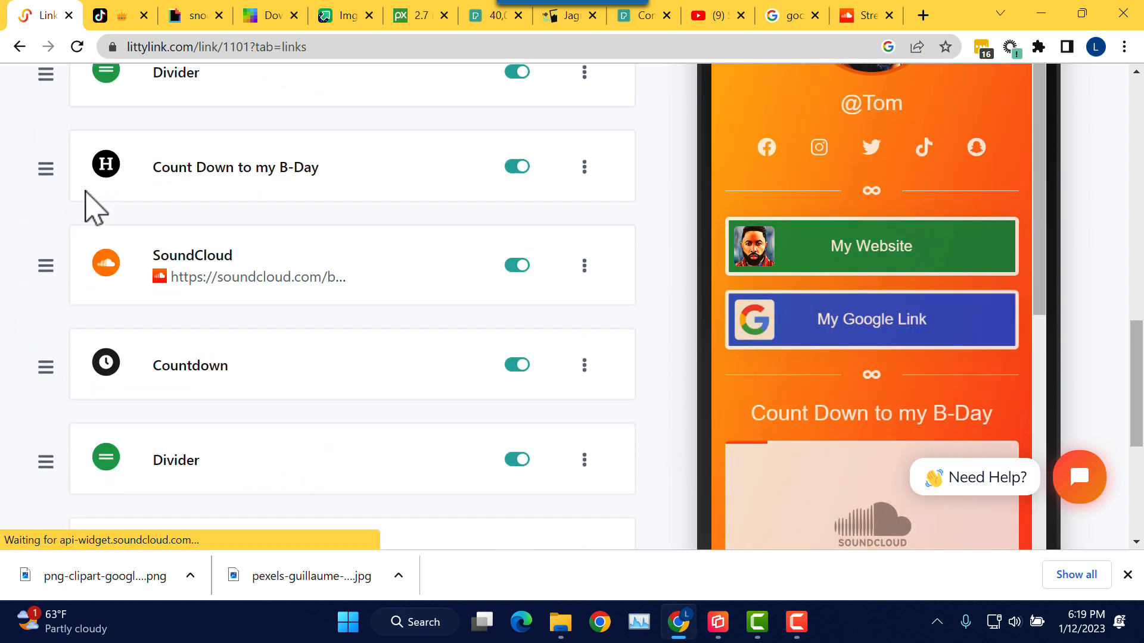
pyautogui.moveTo(39, 268); pyautogui.dragTo(41, 123)
pyautogui.scroll(2, 102, 173)
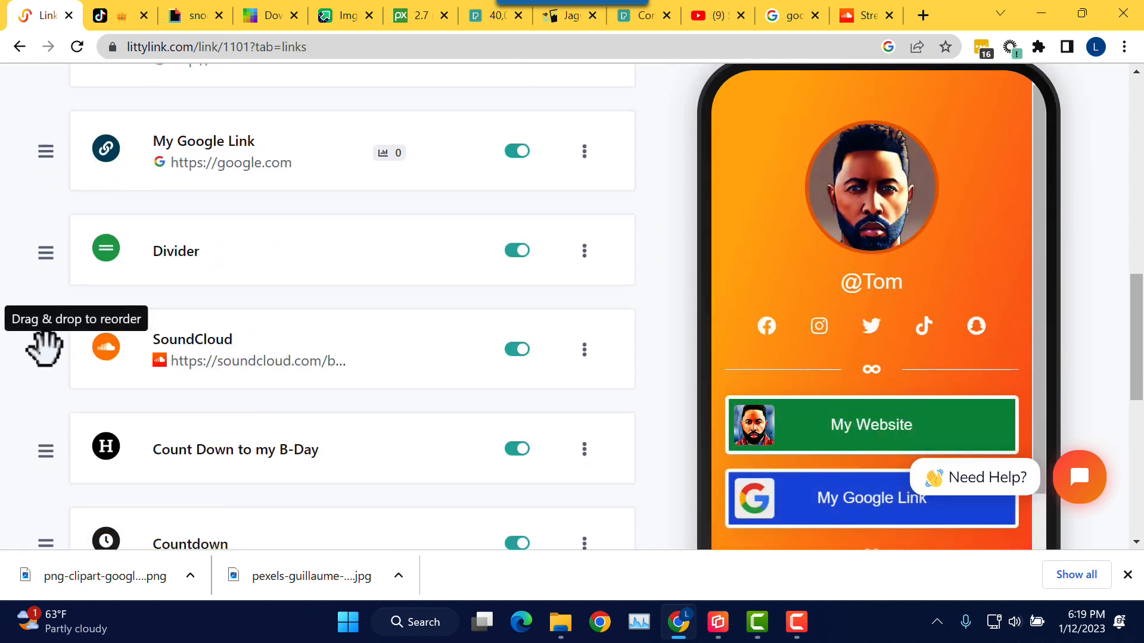
pyautogui.moveTo(41, 345); pyautogui.dragTo(61, 213)
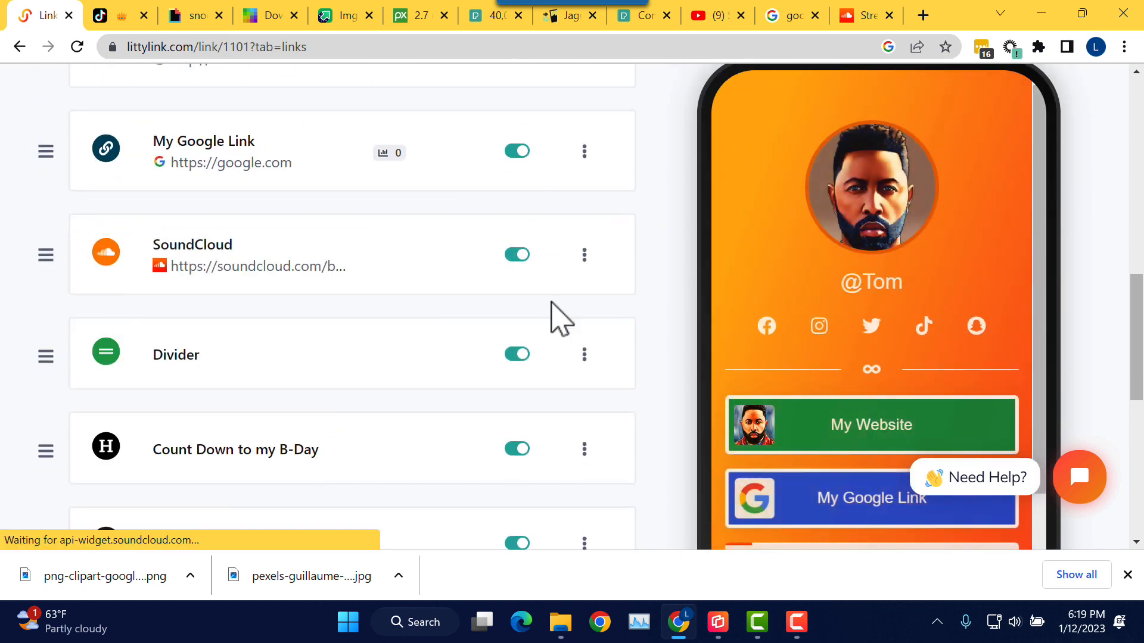
# Step: Scroll the phone preview to check the SoundCloud embed in its new position
pyautogui.moveTo(1143, 300); pyautogui.dragTo(1141, 398)
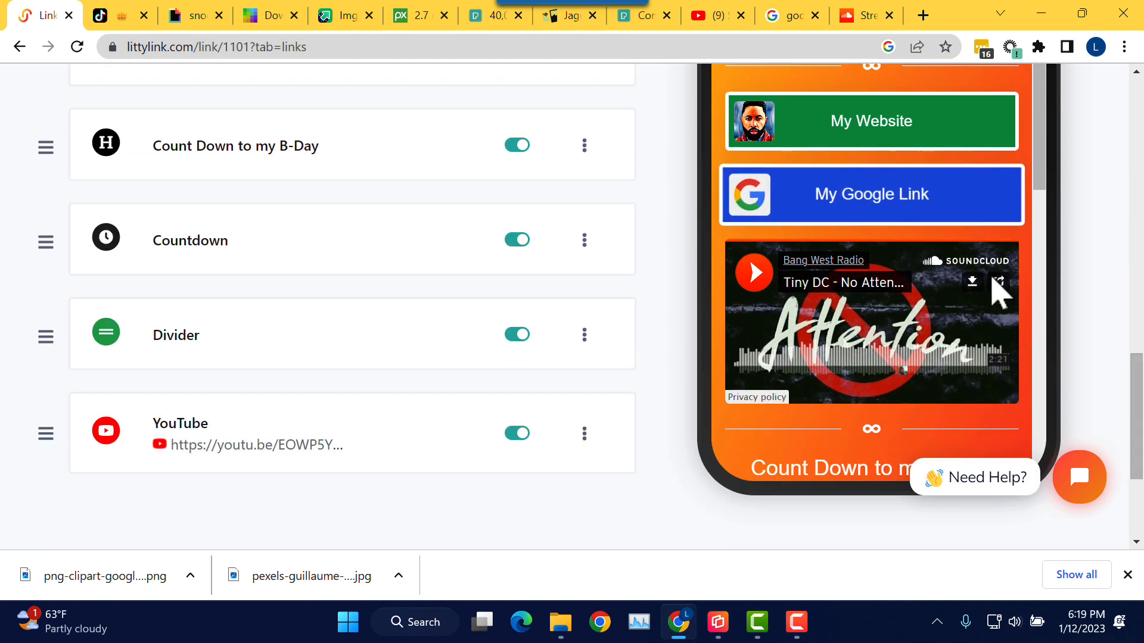
pyautogui.moveTo(1043, 175); pyautogui.dragTo(1028, 412)
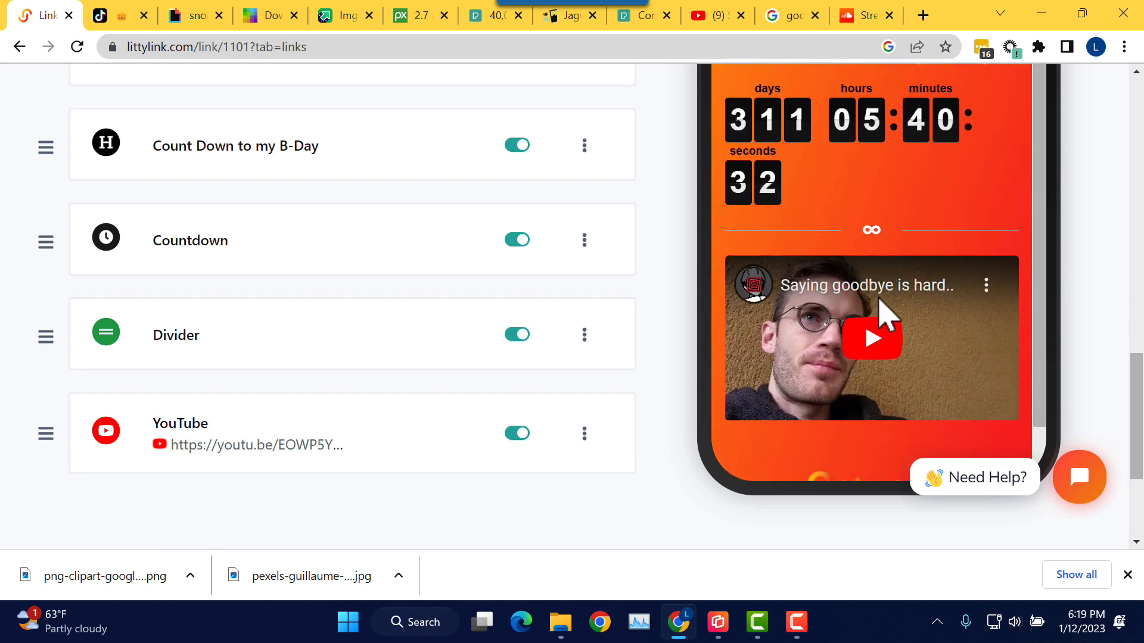
pyautogui.moveTo(1042, 340); pyautogui.dragTo(1045, 80)
pyautogui.moveTo(1140, 395); pyautogui.dragTo(1141, 297)
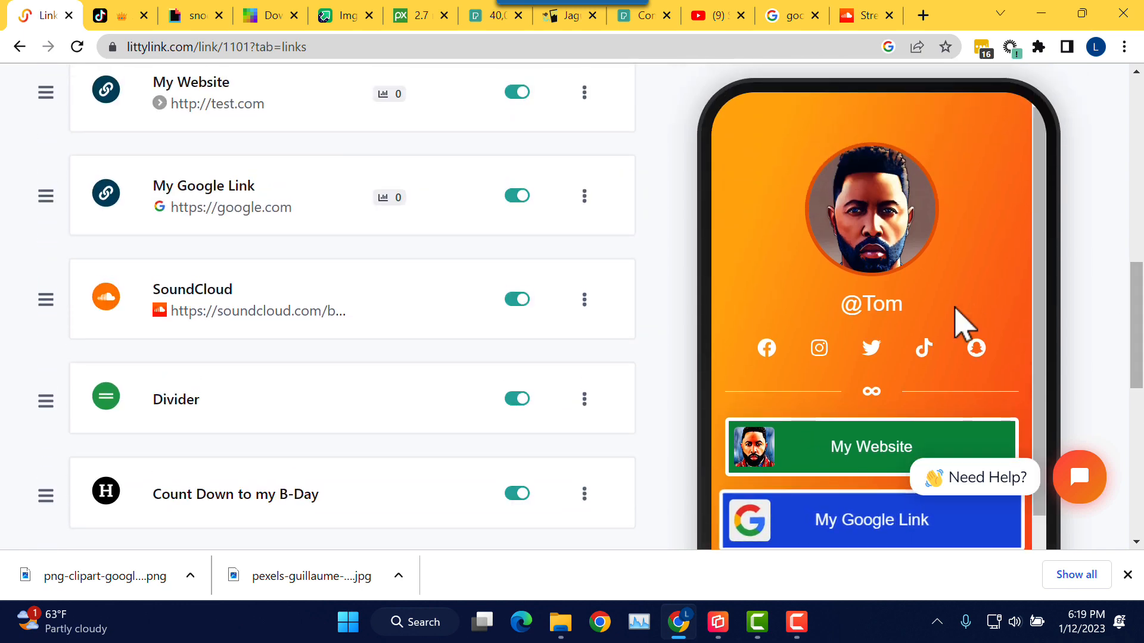
pyautogui.scroll(10, 673, 275)
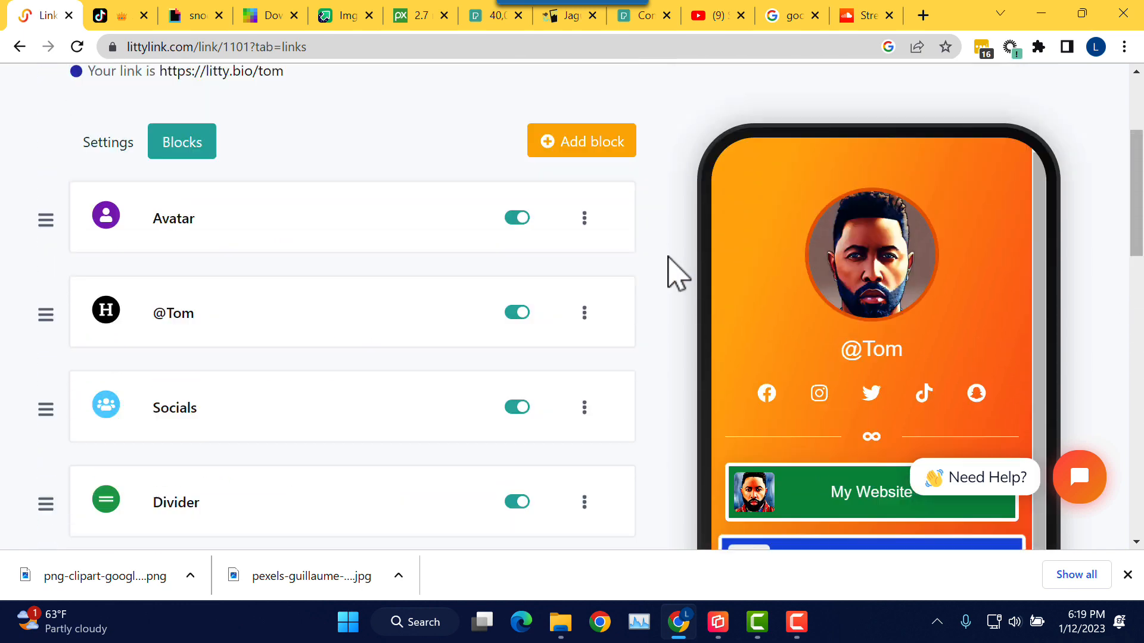
# Step: Start a TikTok video block from the block list, then go to TikTok for a video
pyautogui.click(609, 262)
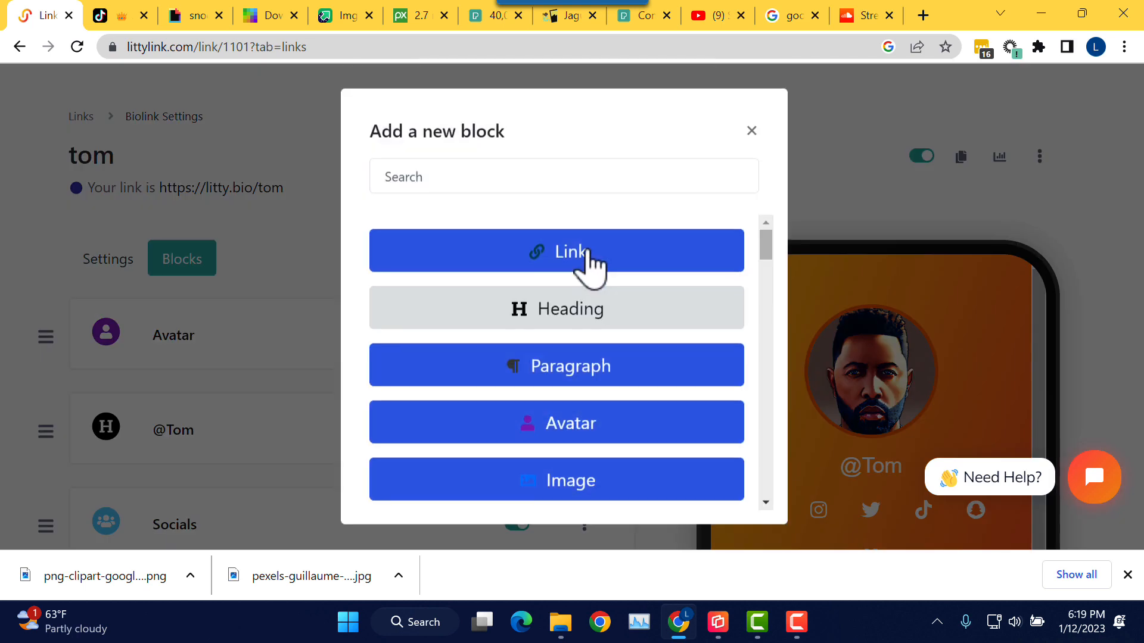
pyautogui.moveTo(767, 241); pyautogui.dragTo(766, 301)
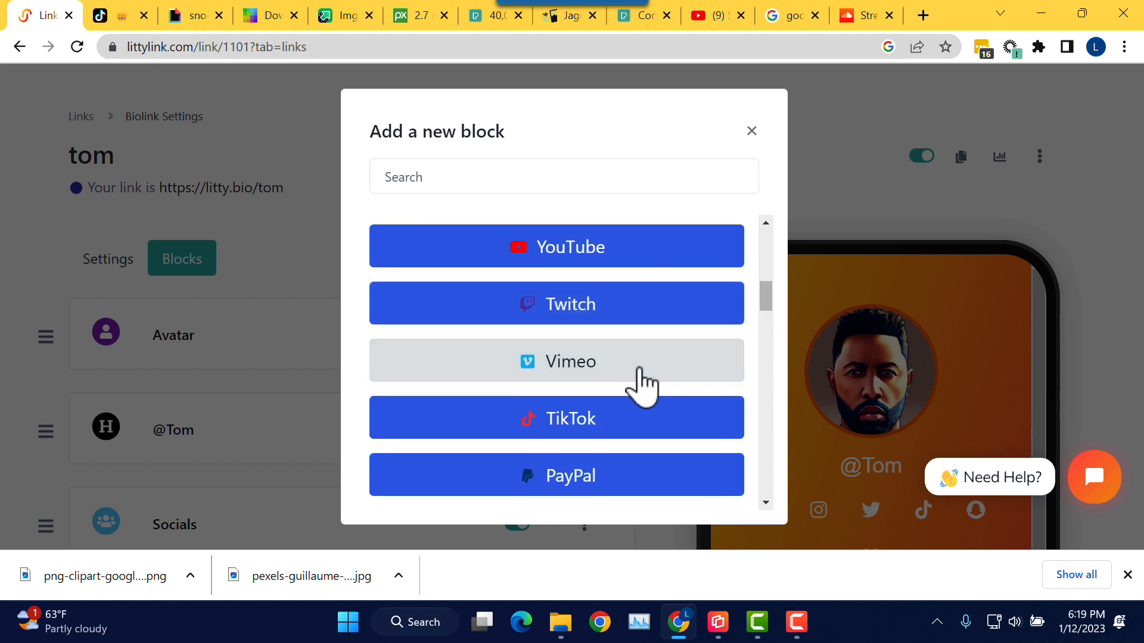
pyautogui.scroll(-2, 768, 325)
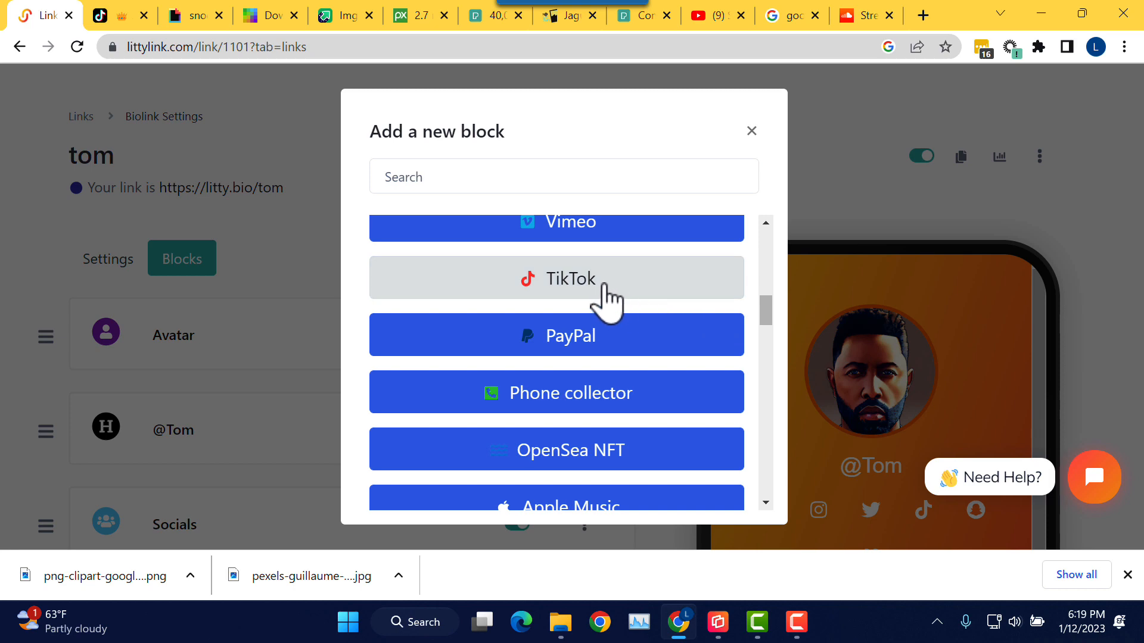
pyautogui.click(604, 288)
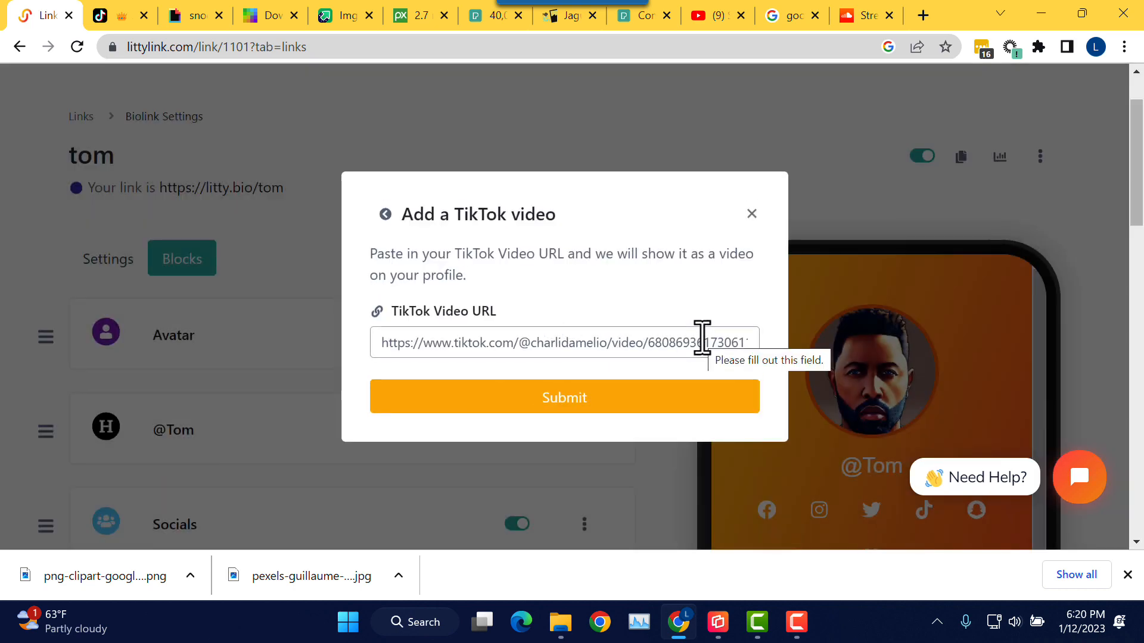
pyautogui.click(118, 15)
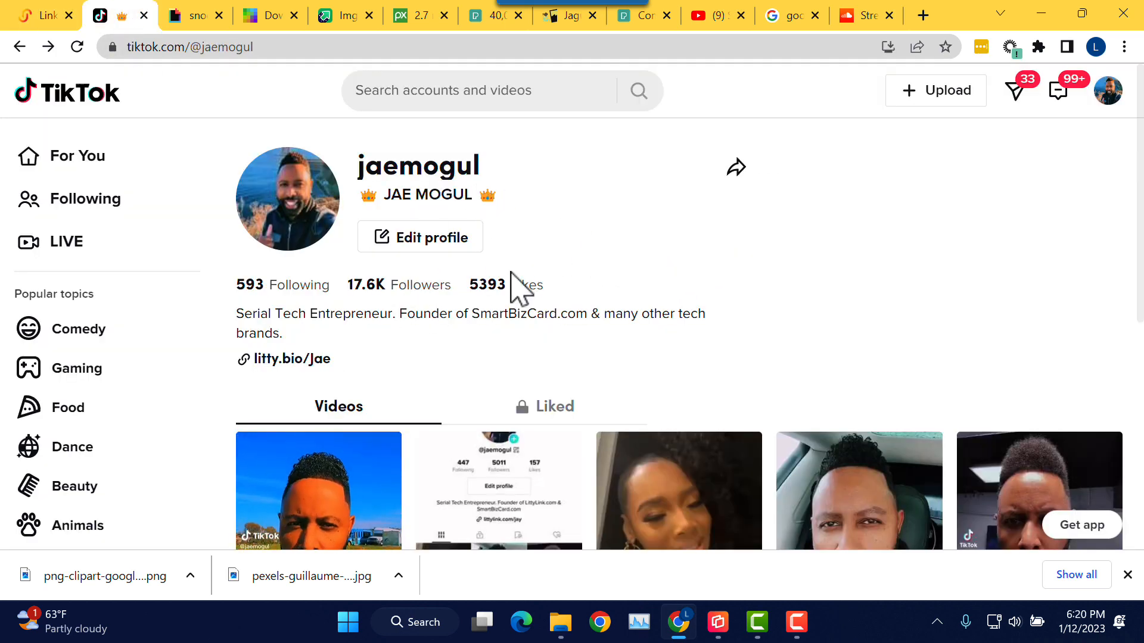
# Step: Copy the web address of the profile's first video, the '#CapCut #AI #art' clip, and return to LittyLink
pyautogui.scroll(-3, 511, 276)
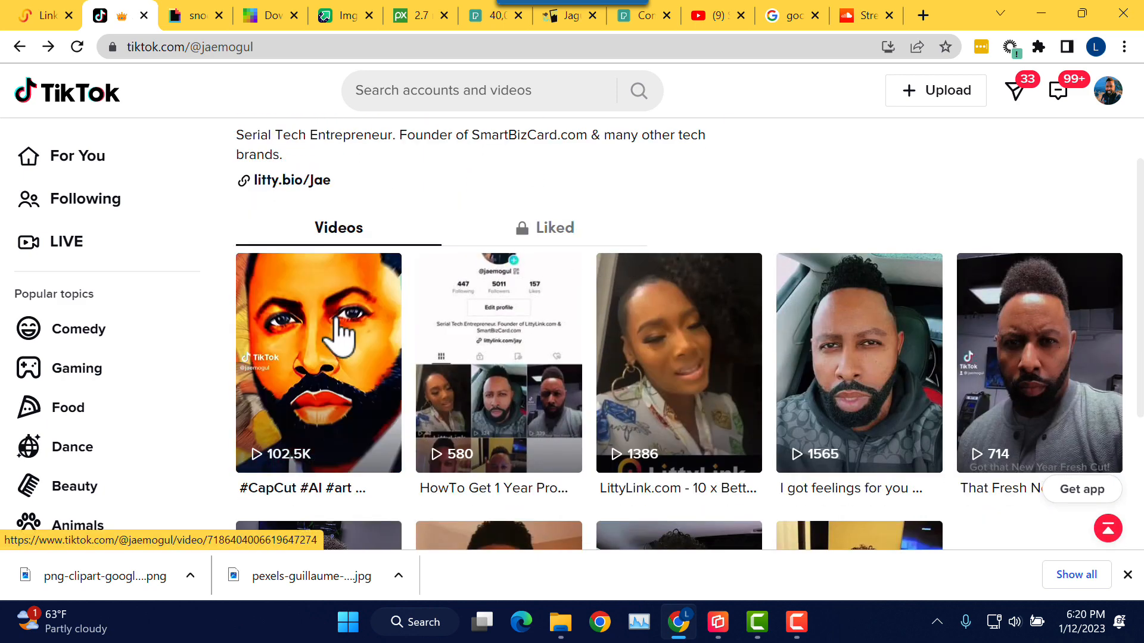
pyautogui.click(338, 337)
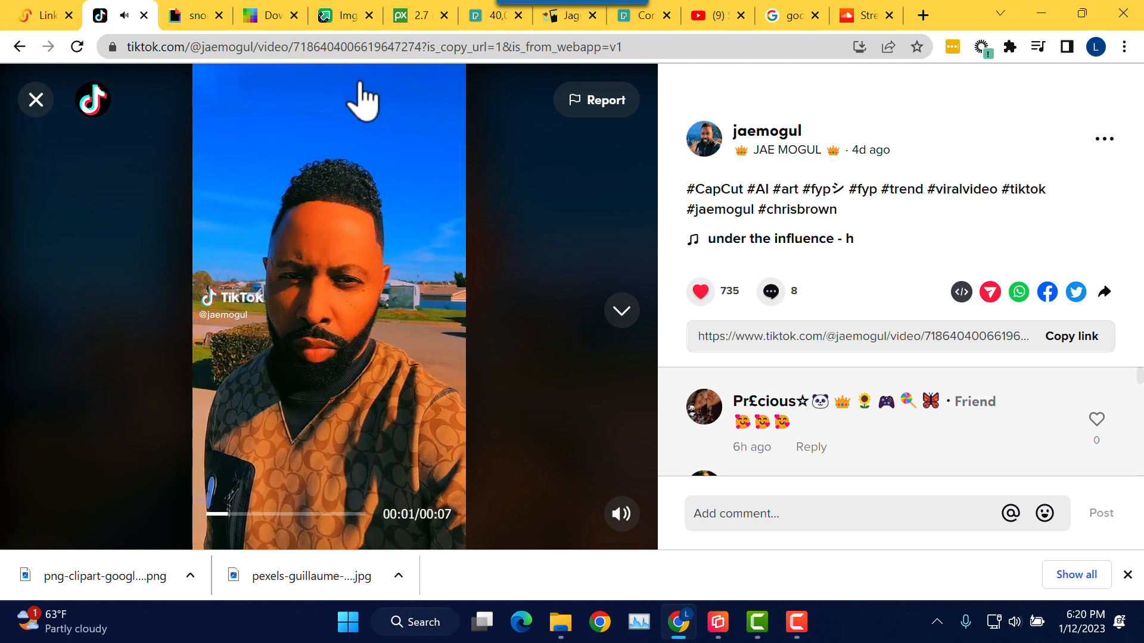
pyautogui.click(401, 50)
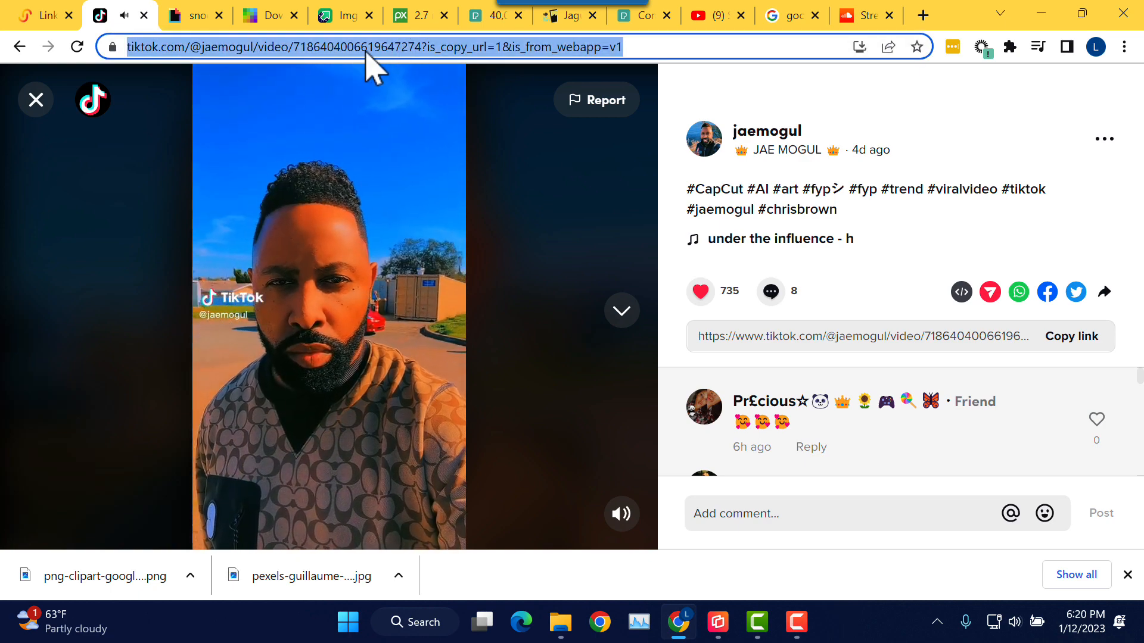
pyautogui.rightClick(384, 53)
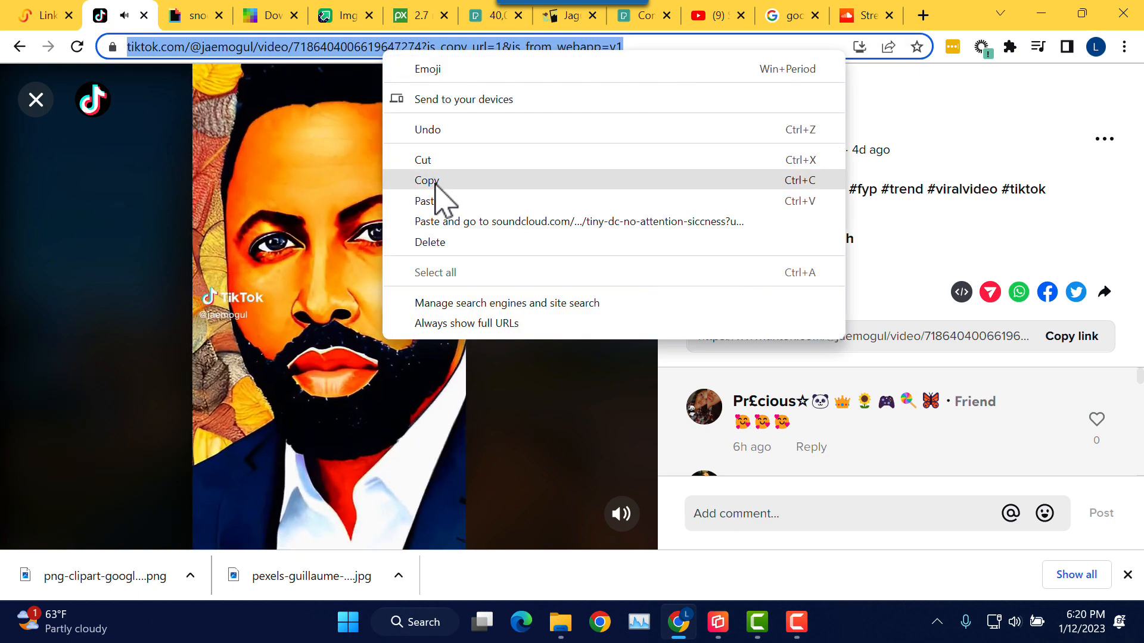
pyautogui.click(435, 180)
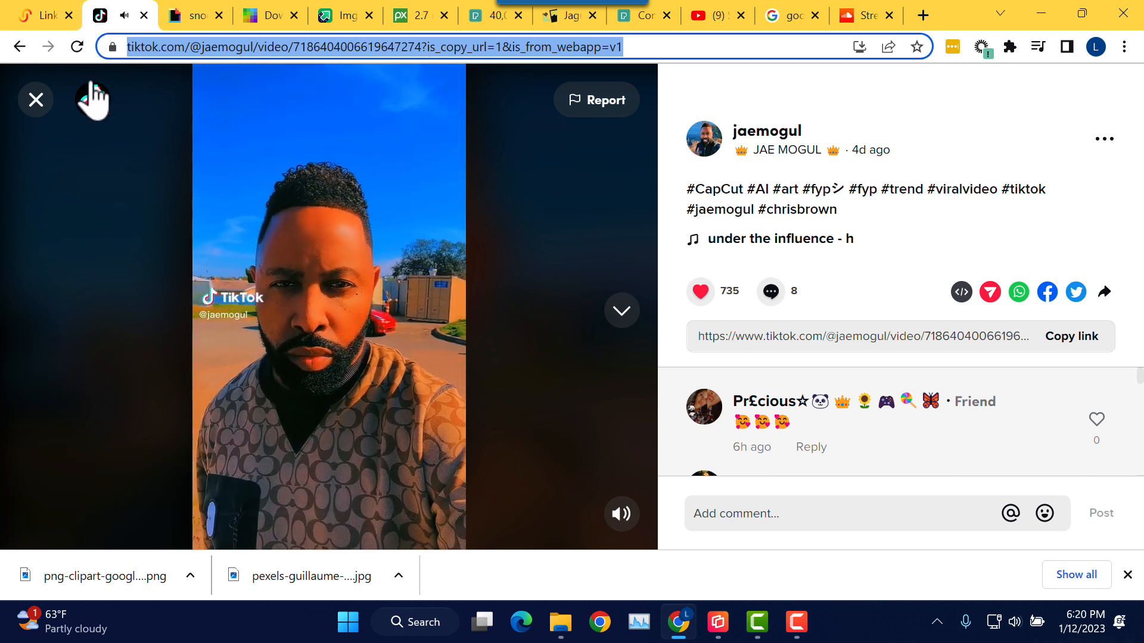
pyautogui.click(38, 102)
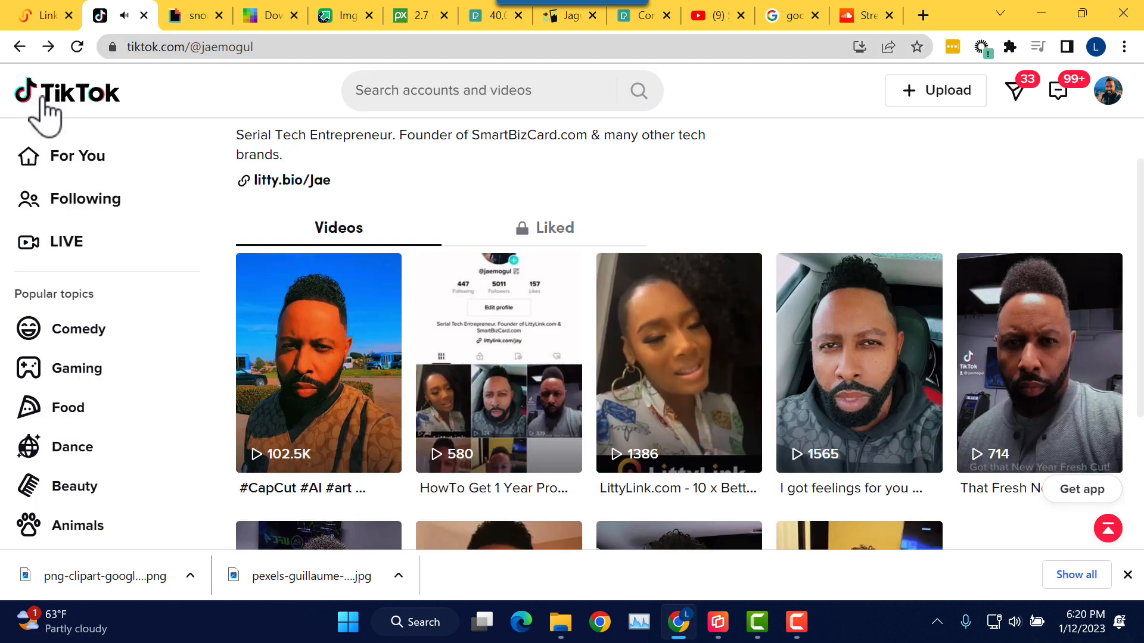
pyautogui.click(40, 14)
# Step: Paste the copied TikTok video link into the TikTok Video URL field and submit it
pyautogui.click(495, 344)
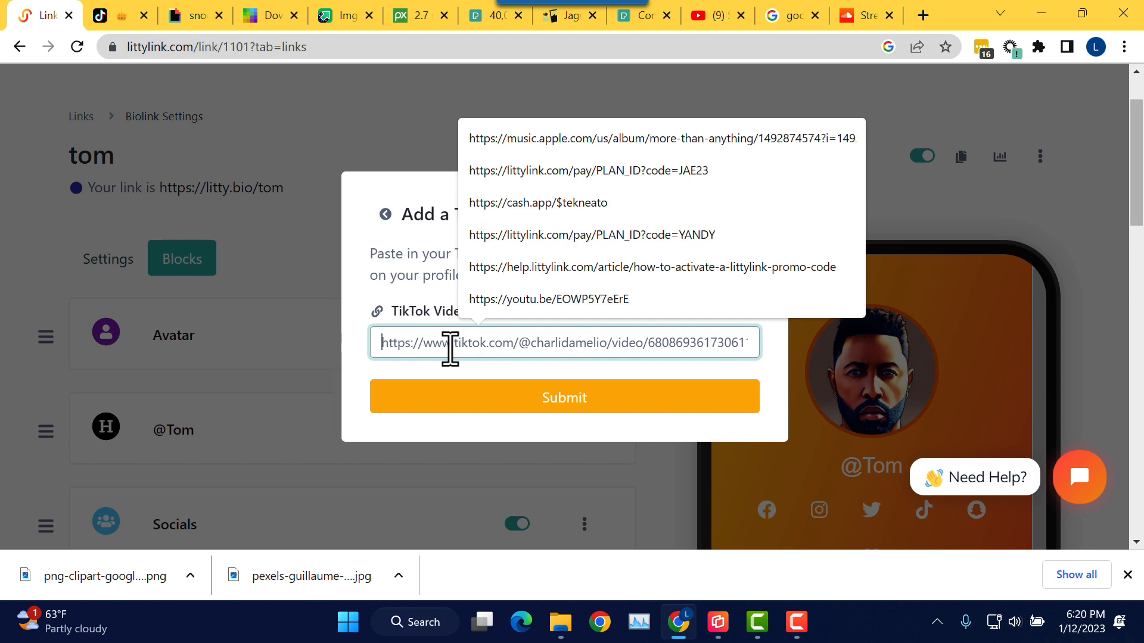
pyautogui.hotkey('ctrl', 'v')
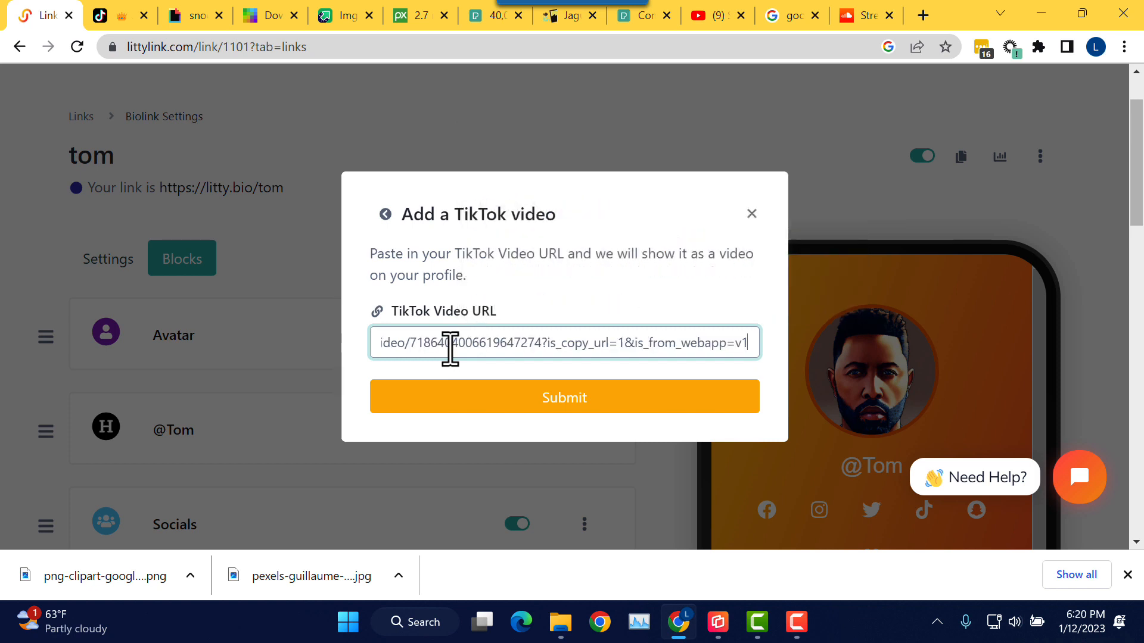
pyautogui.click(569, 409)
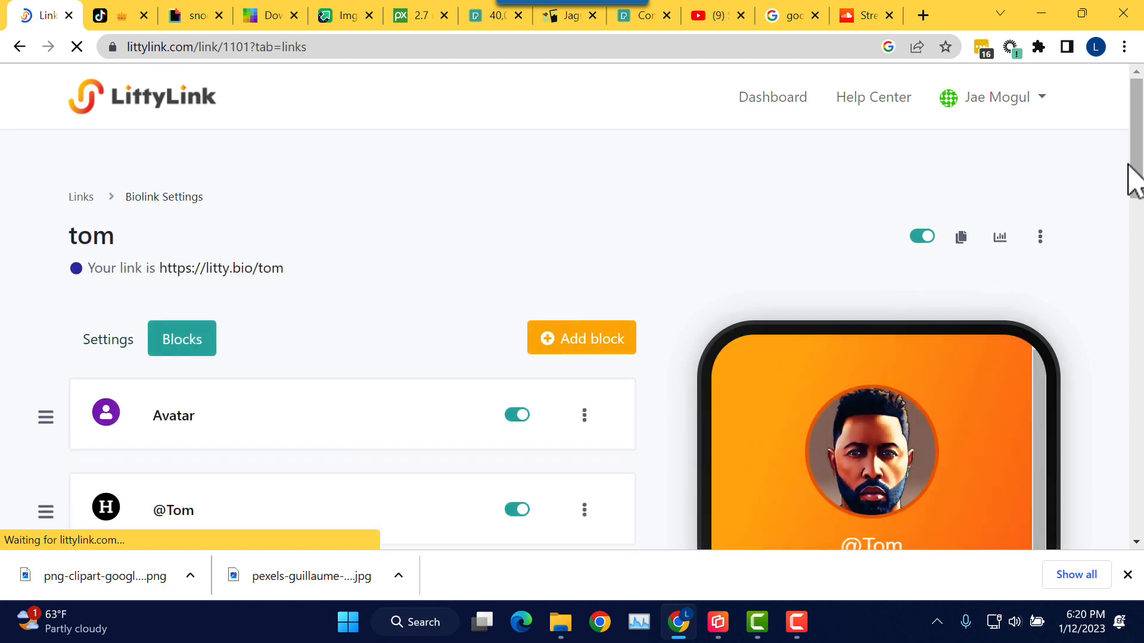
# Step: Scroll the phone preview to confirm the TikTok video plays below the YouTube video
pyautogui.scroll(-2, 1135, 238)
pyautogui.scroll(-12, 1139, 283)
pyautogui.scroll(-5, 1062, 302)
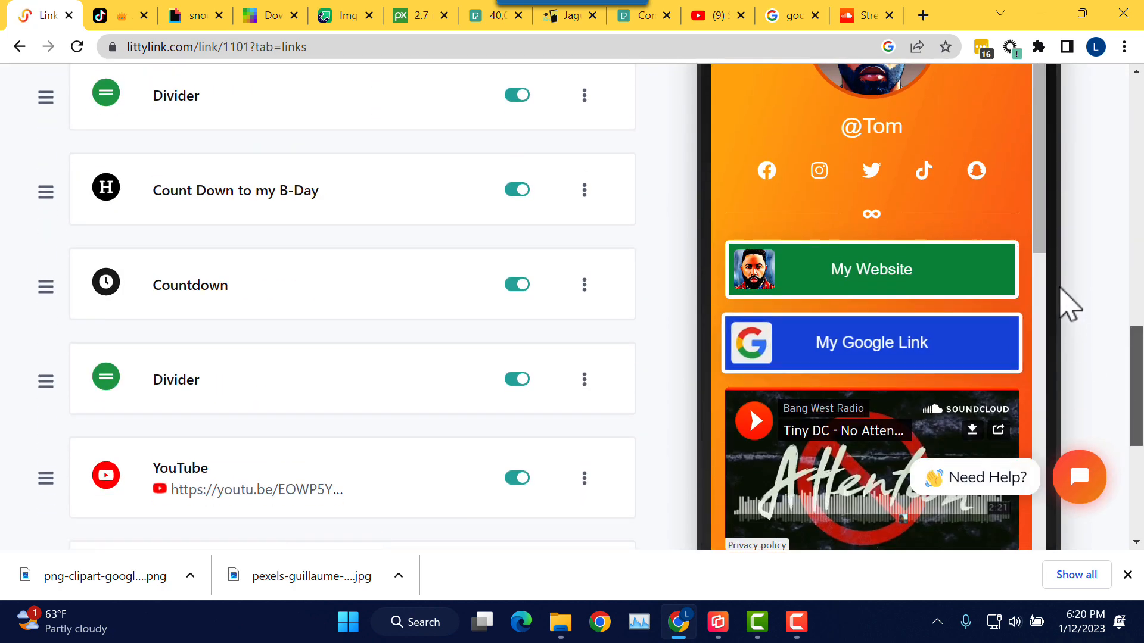
pyautogui.scroll(-5, 1061, 250)
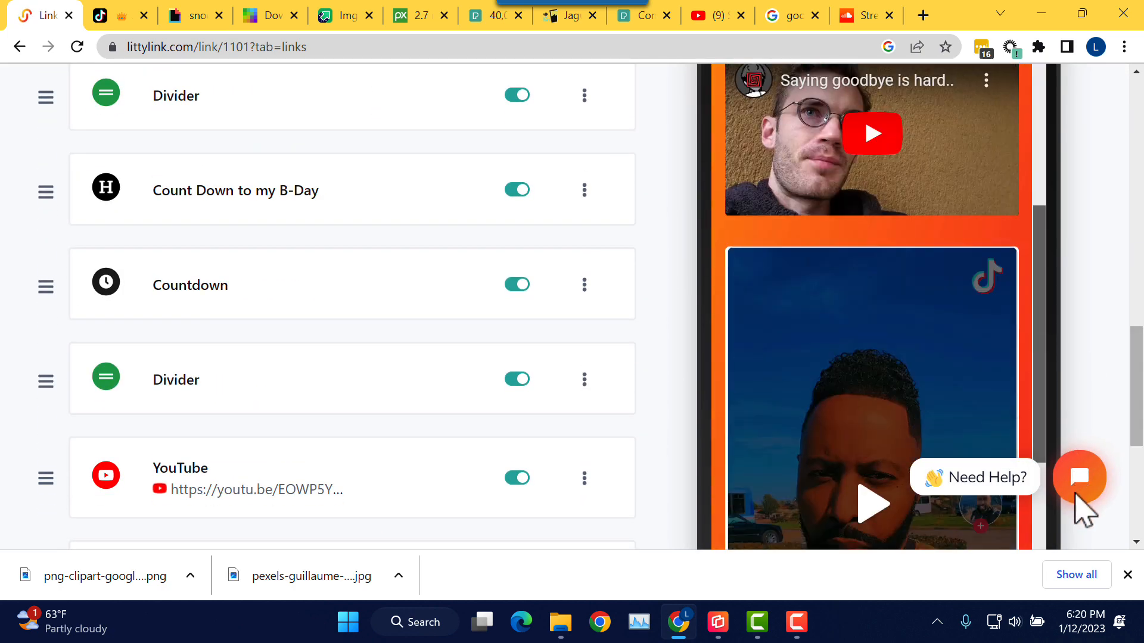
pyautogui.scroll(-3, 1080, 512)
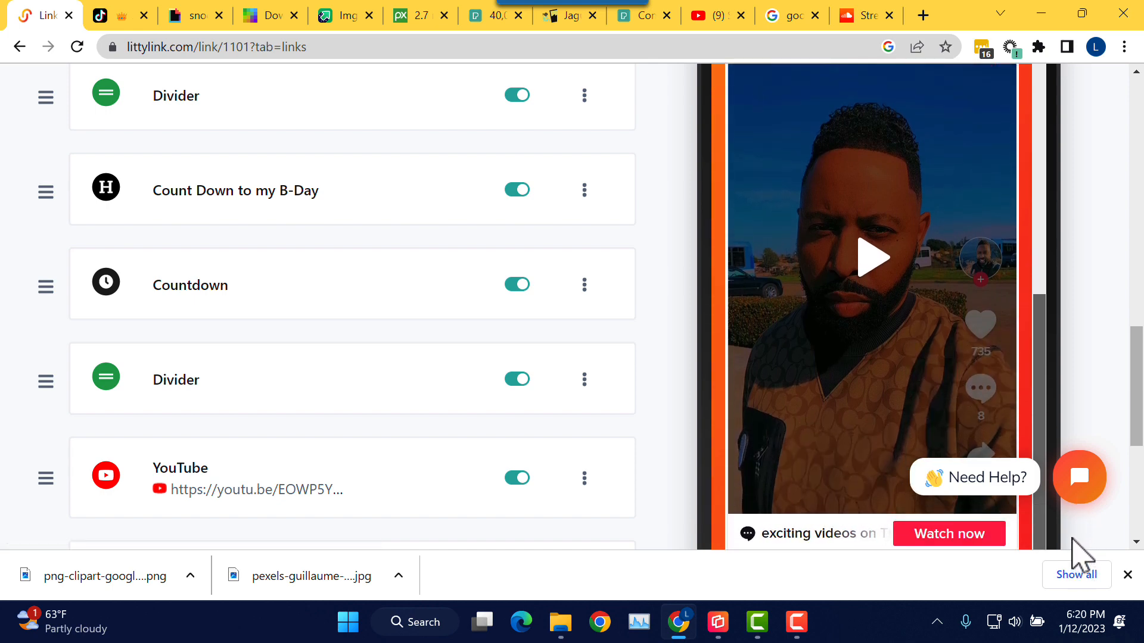
pyautogui.scroll(2, 1067, 514)
pyautogui.scroll(8, 1067, 514)
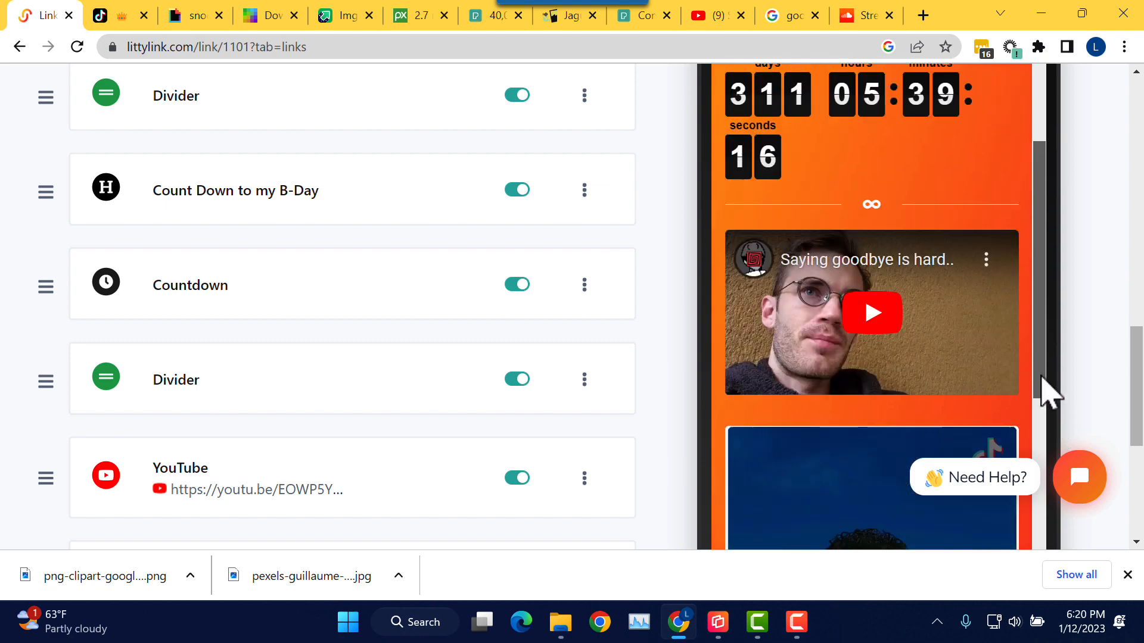
pyautogui.moveTo(1030, 329); pyautogui.dragTo(1044, 156)
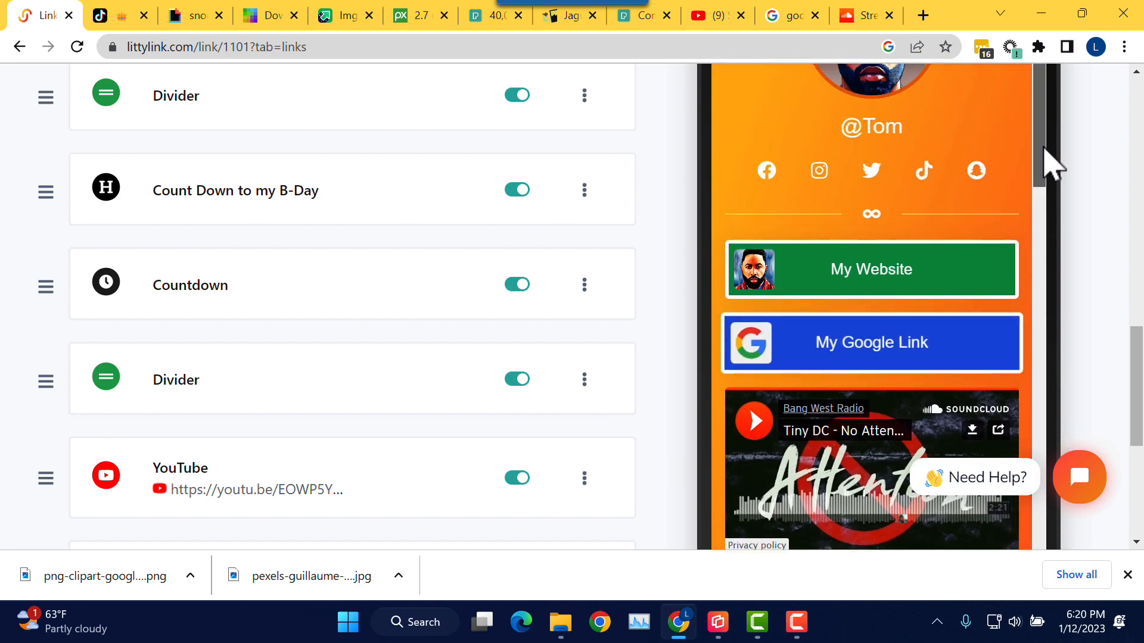
pyautogui.moveTo(1137, 377); pyautogui.dragTo(1126, 134)
pyautogui.scroll(-1, 785, 179)
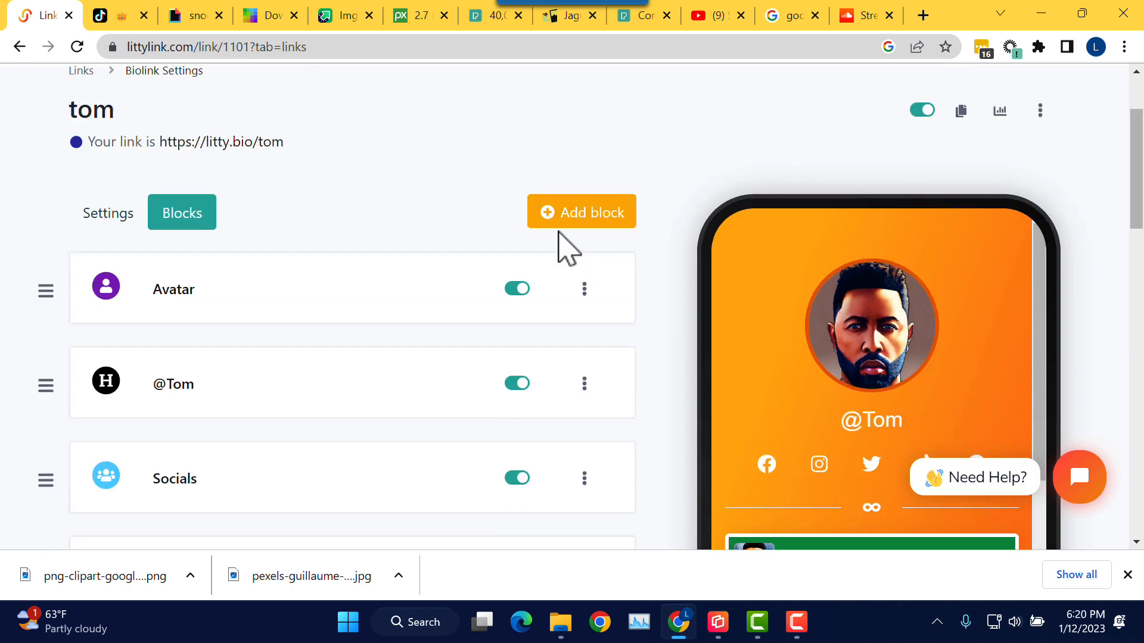
# Step: Choose Twitter Tweet from the Add block list to bring up the Tweet URL form
pyautogui.click(560, 213)
pyautogui.moveTo(754, 238); pyautogui.dragTo(763, 331)
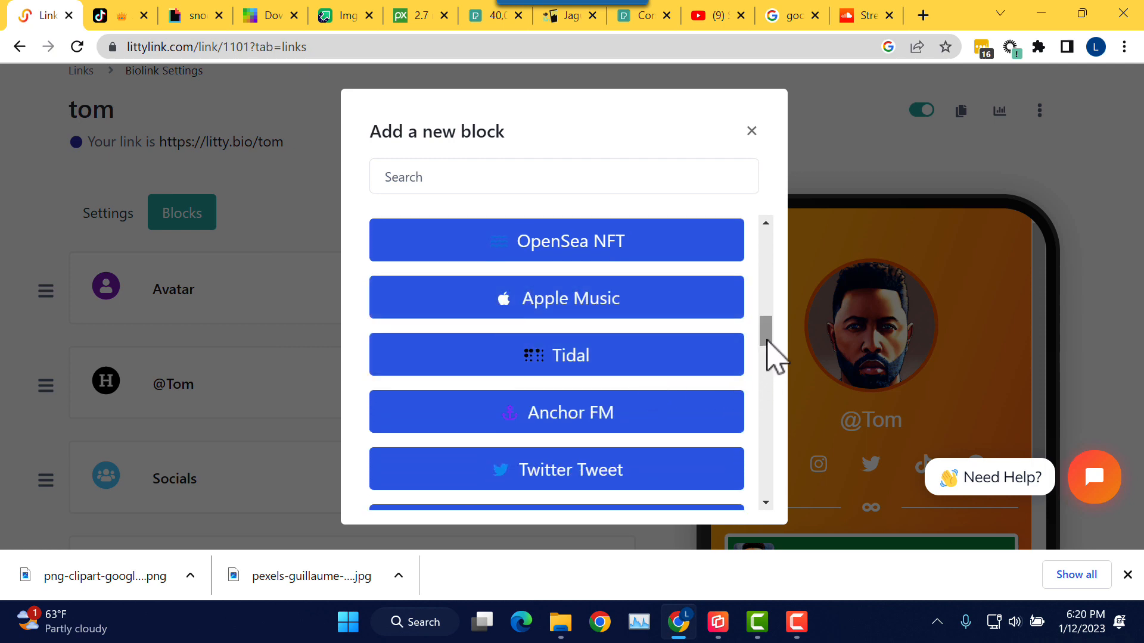
pyautogui.moveTo(771, 352); pyautogui.dragTo(777, 365)
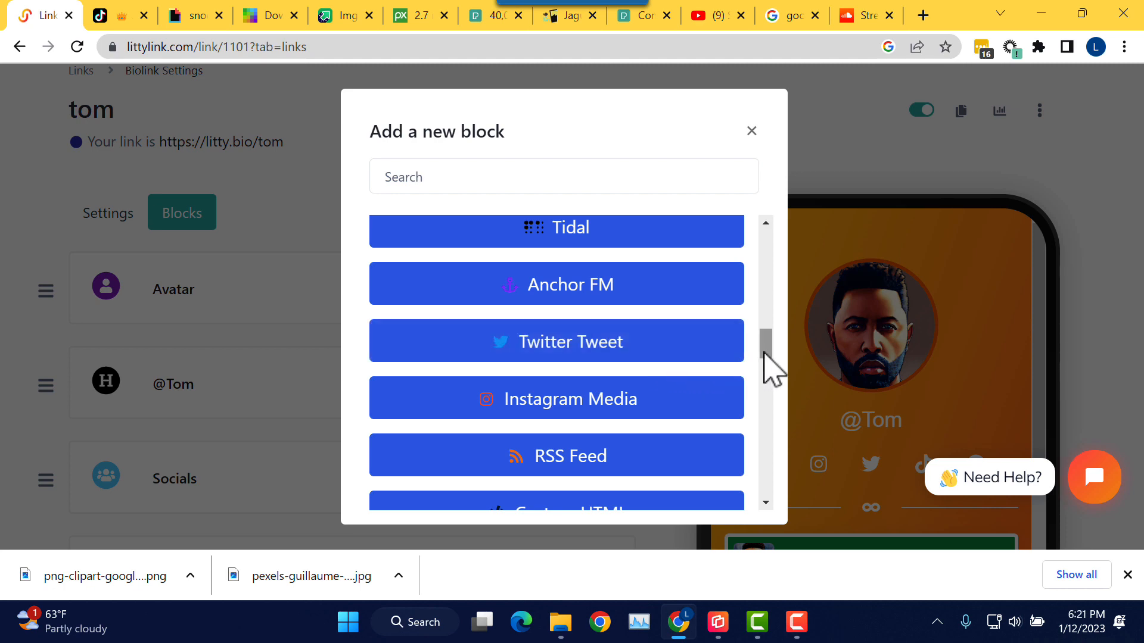
pyautogui.moveTo(771, 365); pyautogui.dragTo(771, 370)
pyautogui.click(623, 285)
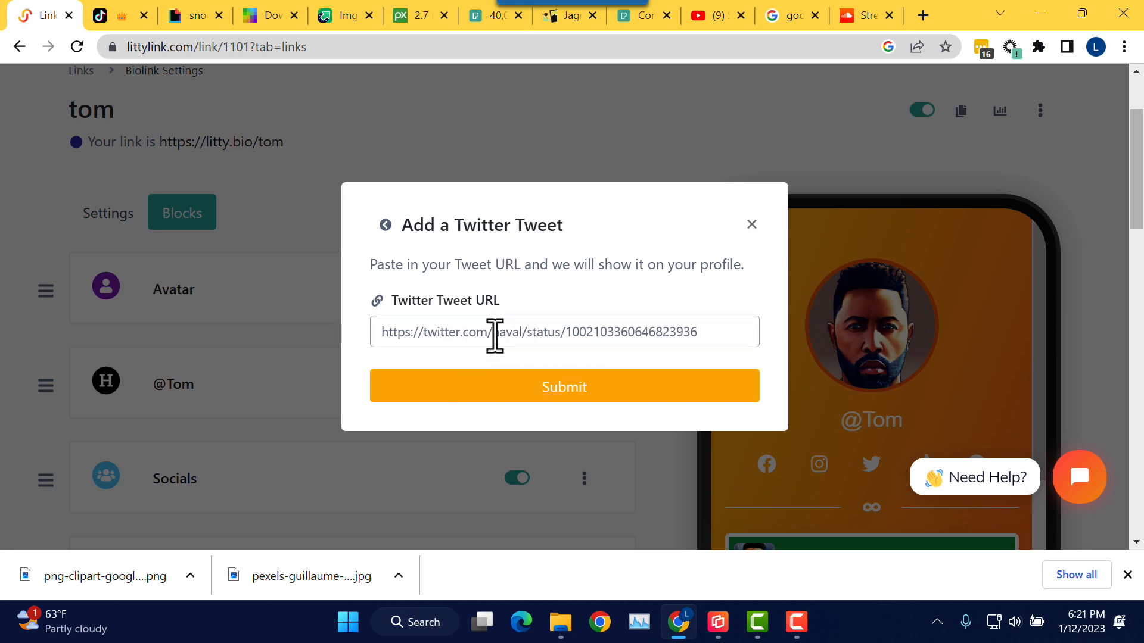
# Step: In a new browser tab, go to the twitter.com/elon profile
pyautogui.click(923, 15)
pyautogui.click(768, 46)
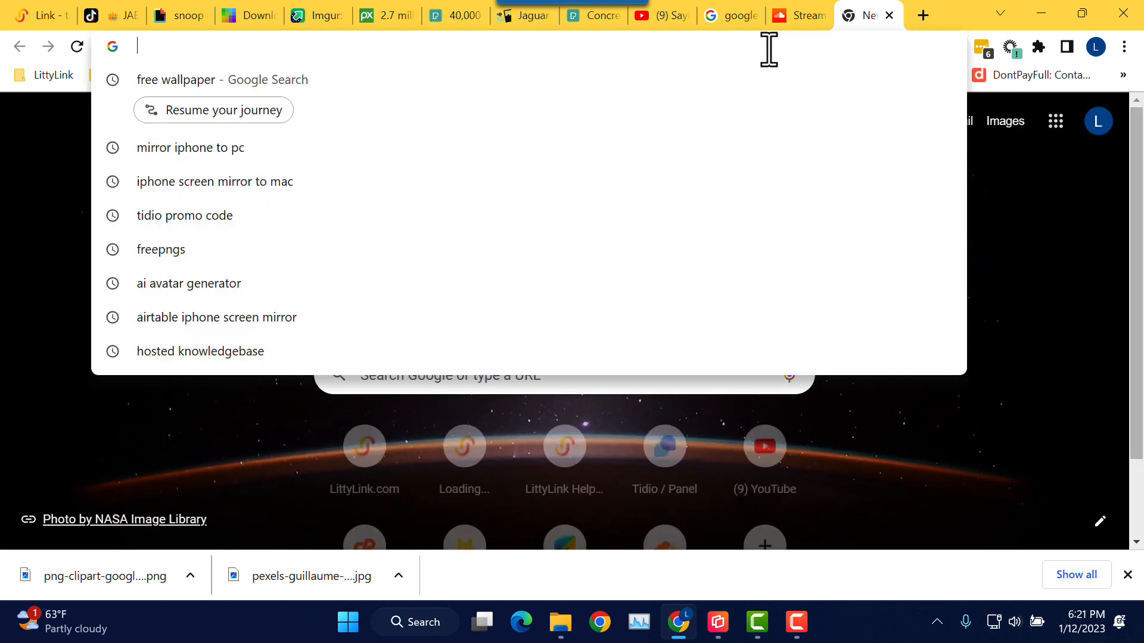
pyautogui.write('ti')
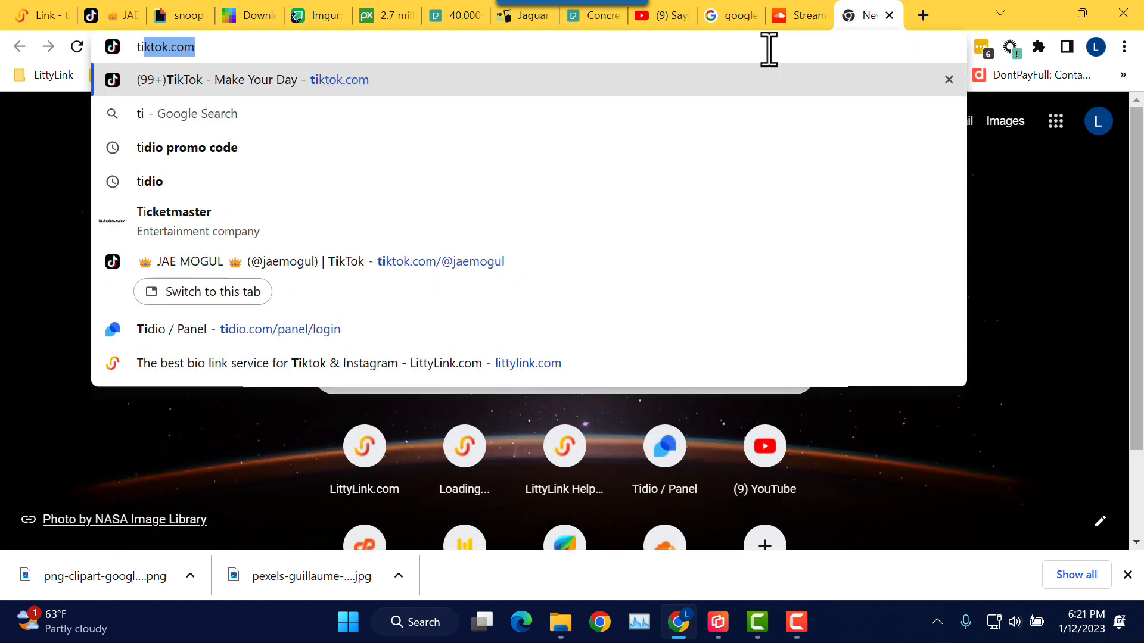
pyautogui.press('BackSpace')
pyautogui.press('BackSpace')
pyautogui.write('w')
pyautogui.press('BackSpace')
pyautogui.write('w')
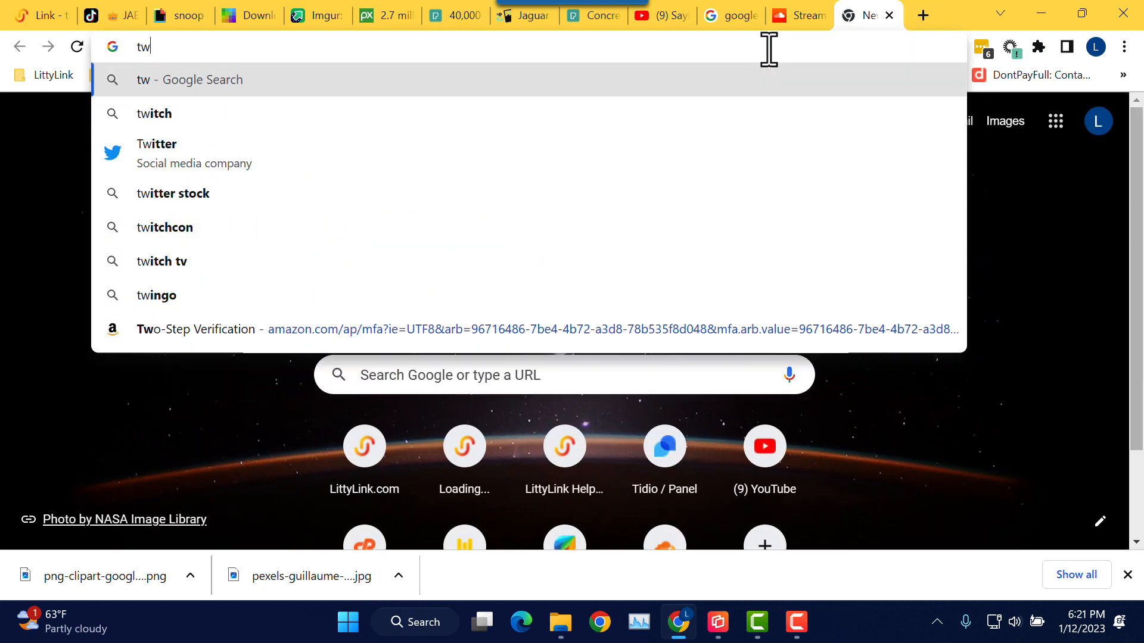
pyautogui.write('itter.')
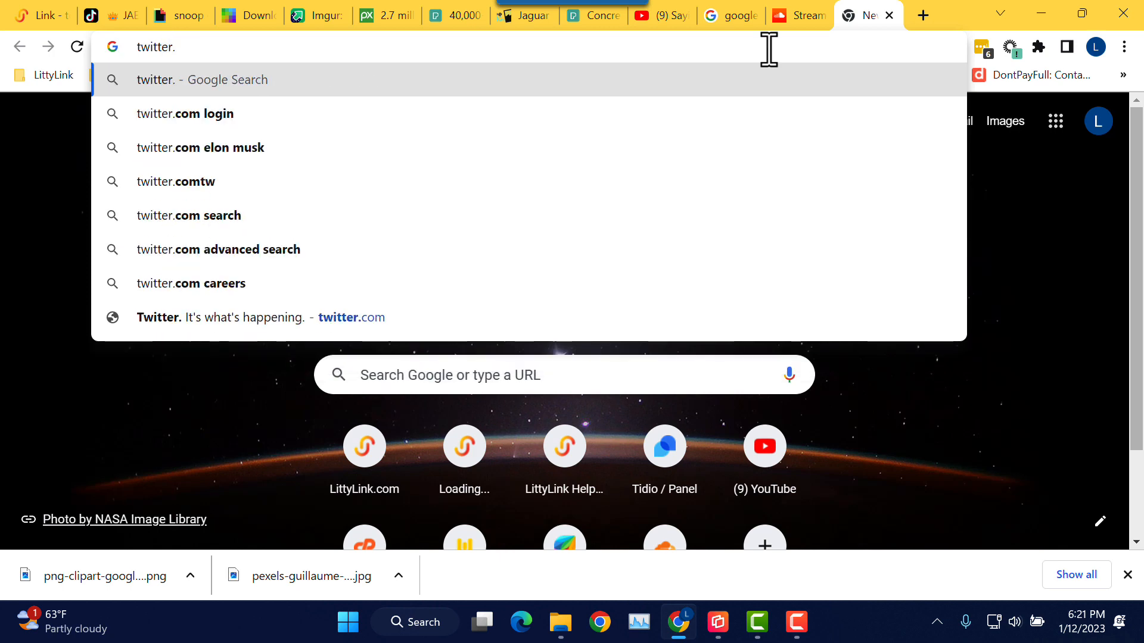
pyautogui.write('com/elon')
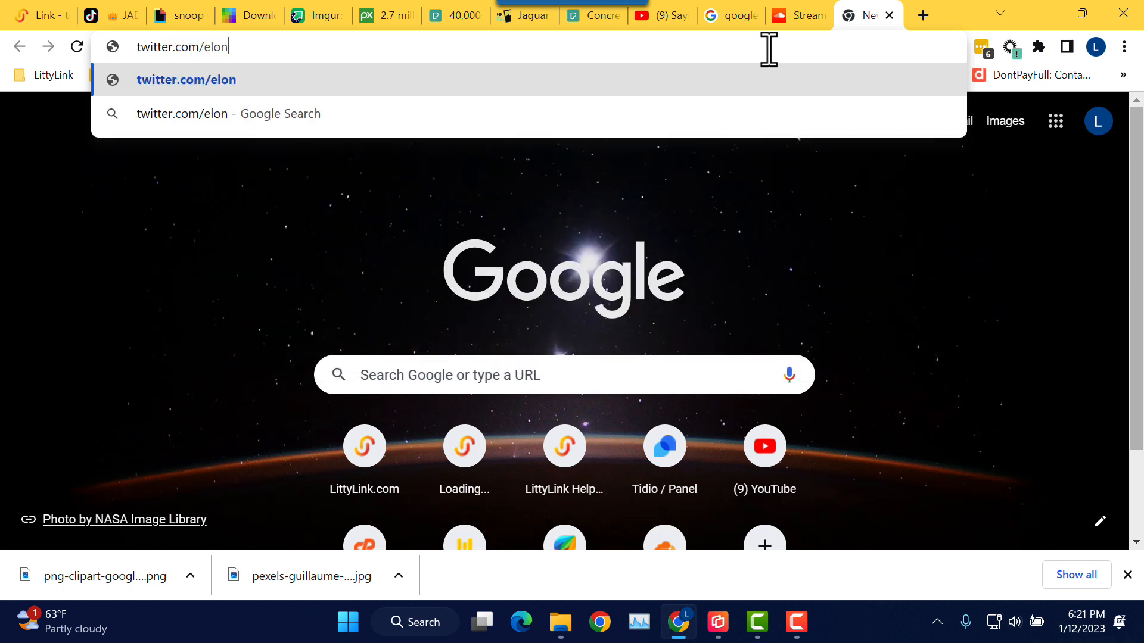
pyautogui.press('Return')
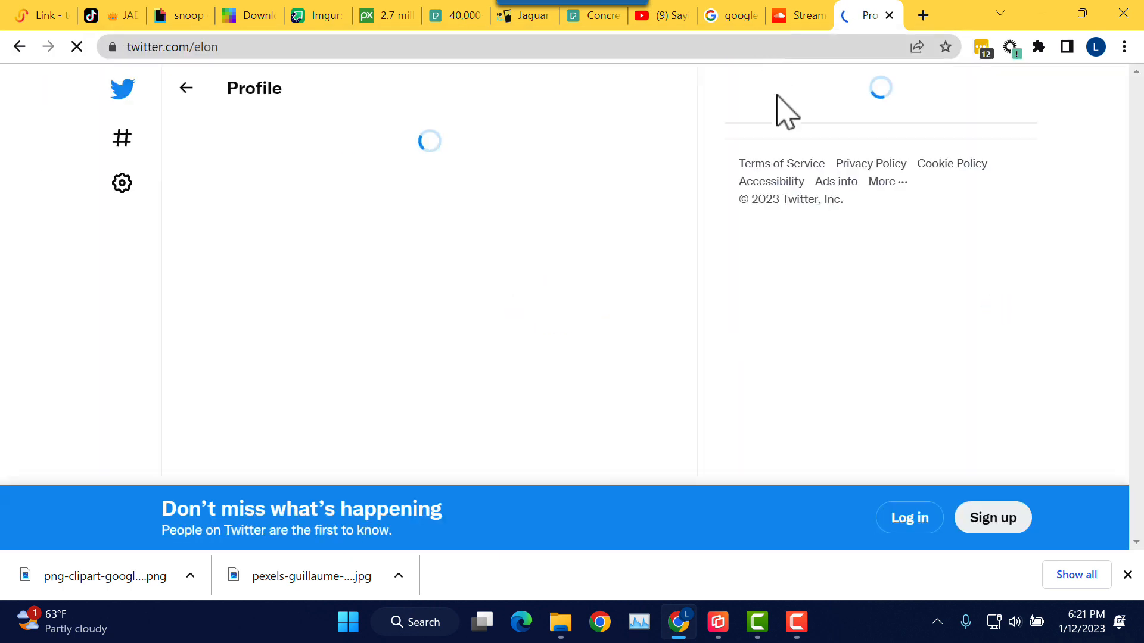
# Step: Open the retweeted Ukraine official's profile and their first tweet on its own page
pyautogui.scroll(-3, 623, 214)
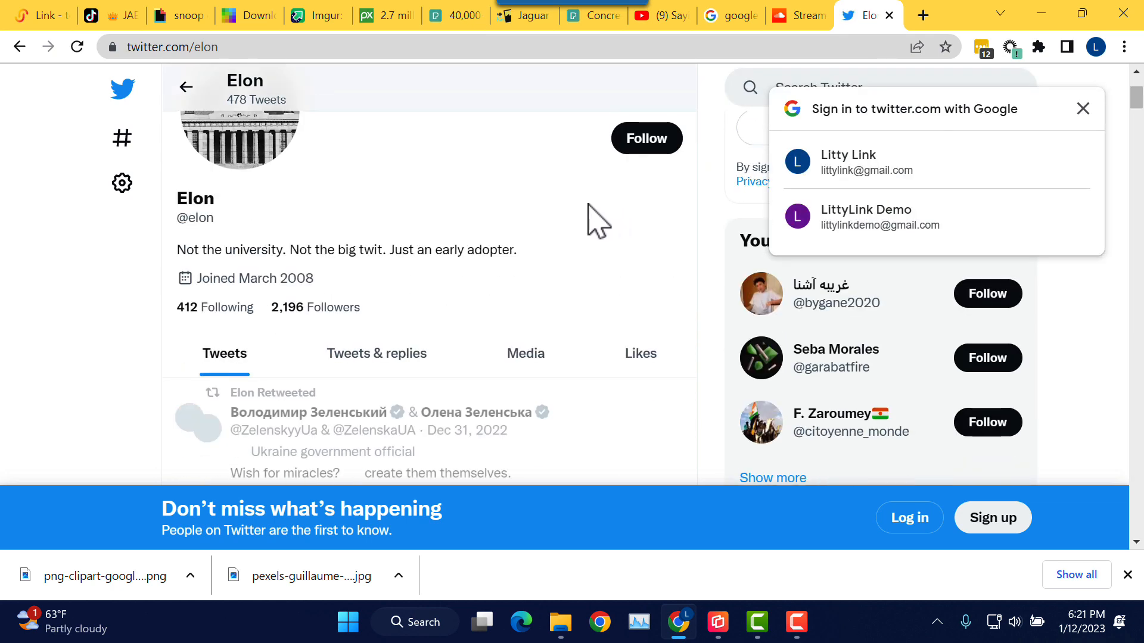
pyautogui.scroll(-6, 588, 205)
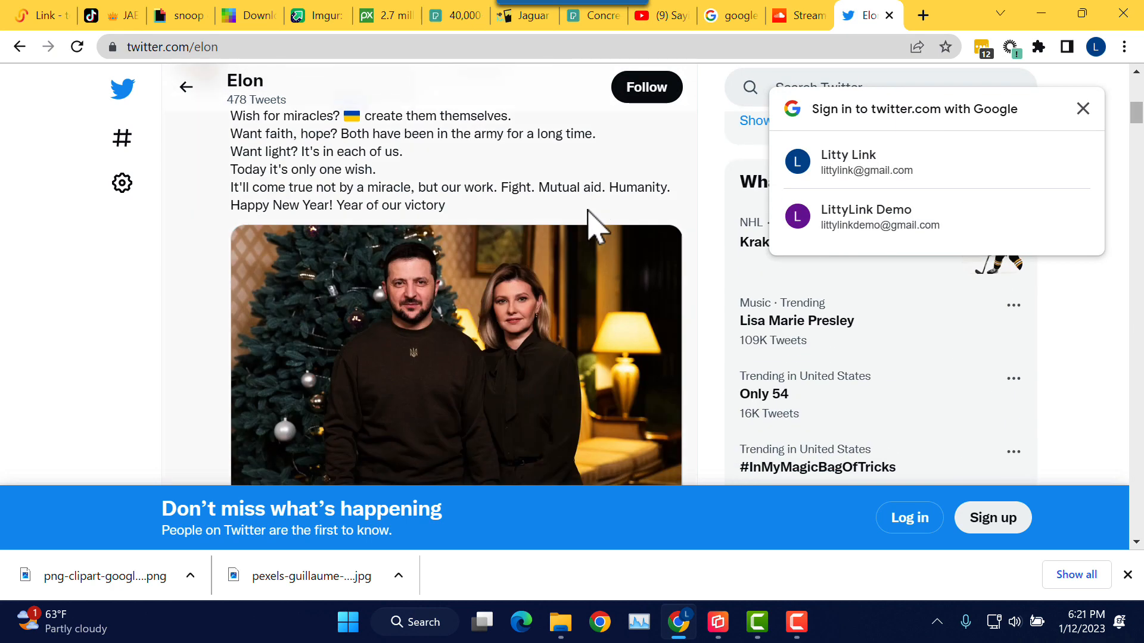
pyautogui.scroll(-3, 592, 227)
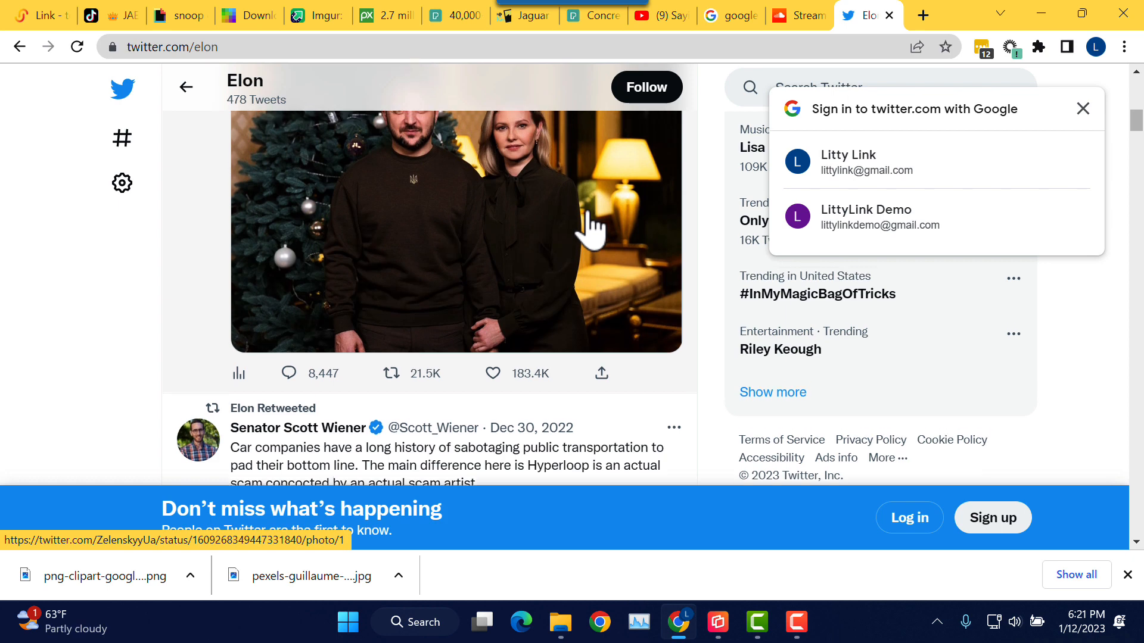
pyautogui.scroll(10, 589, 229)
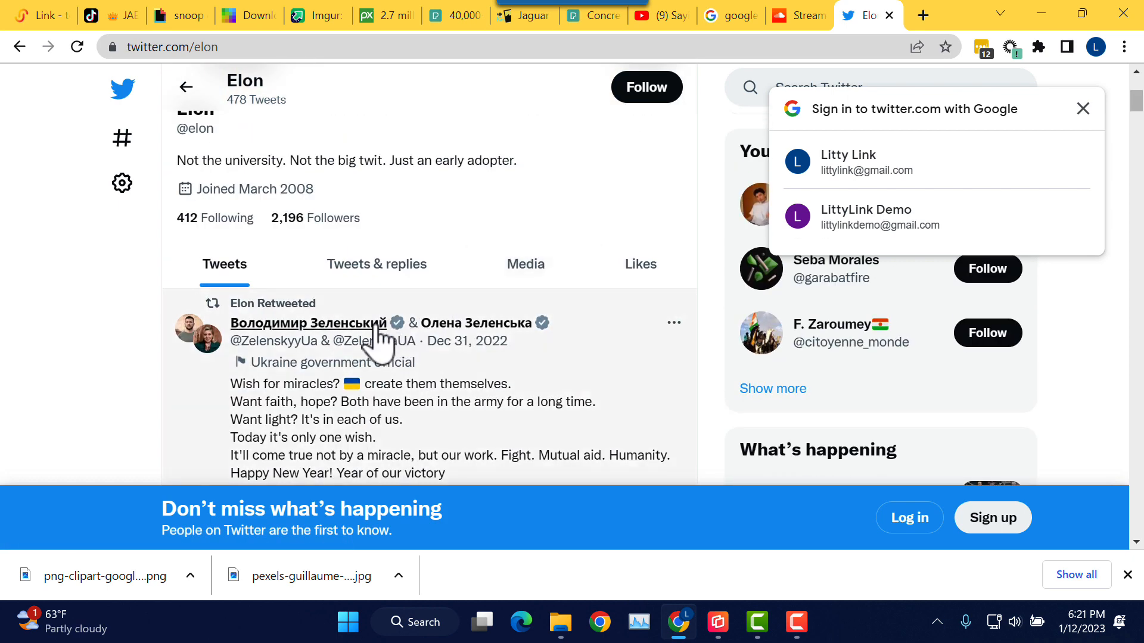
pyautogui.moveTo(365, 333)
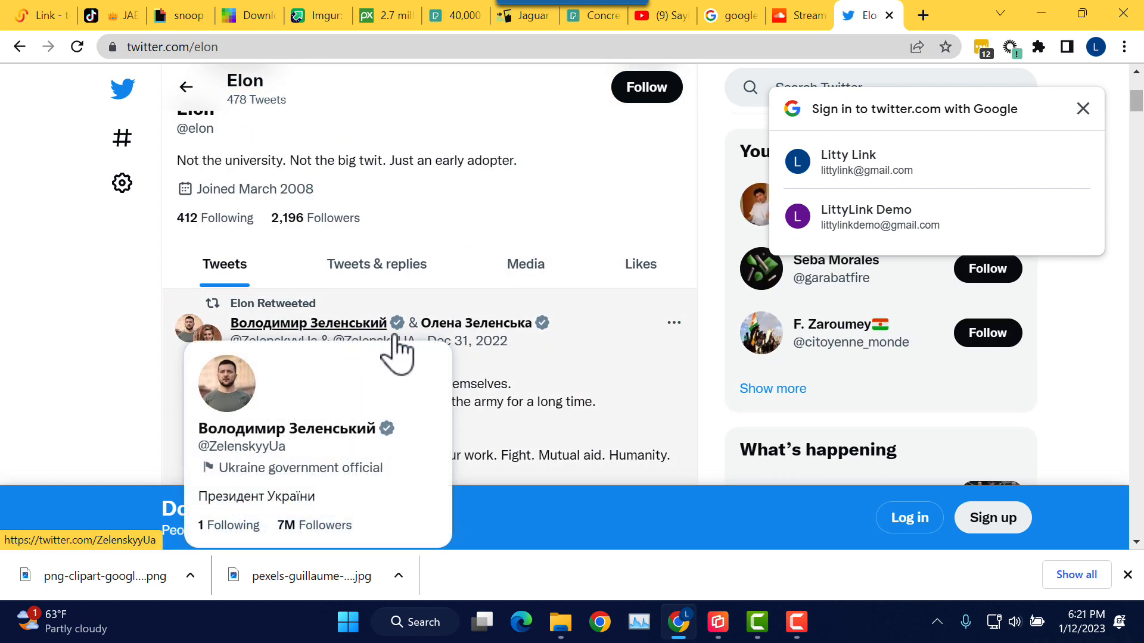
pyautogui.scroll(-3, 547, 360)
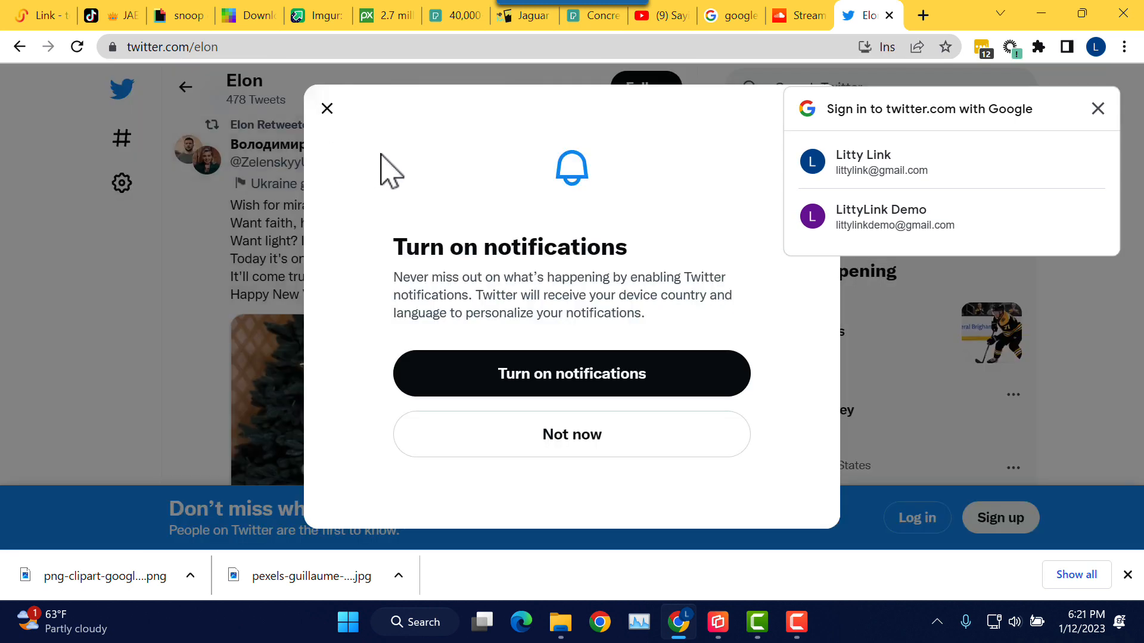
pyautogui.click(327, 108)
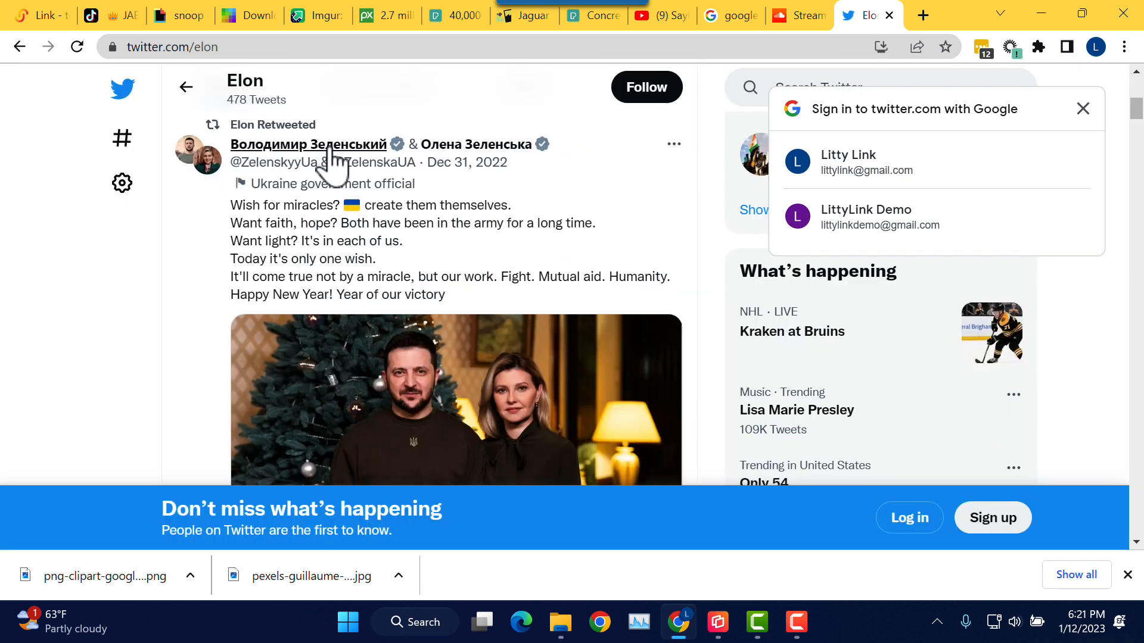
pyautogui.click(309, 152)
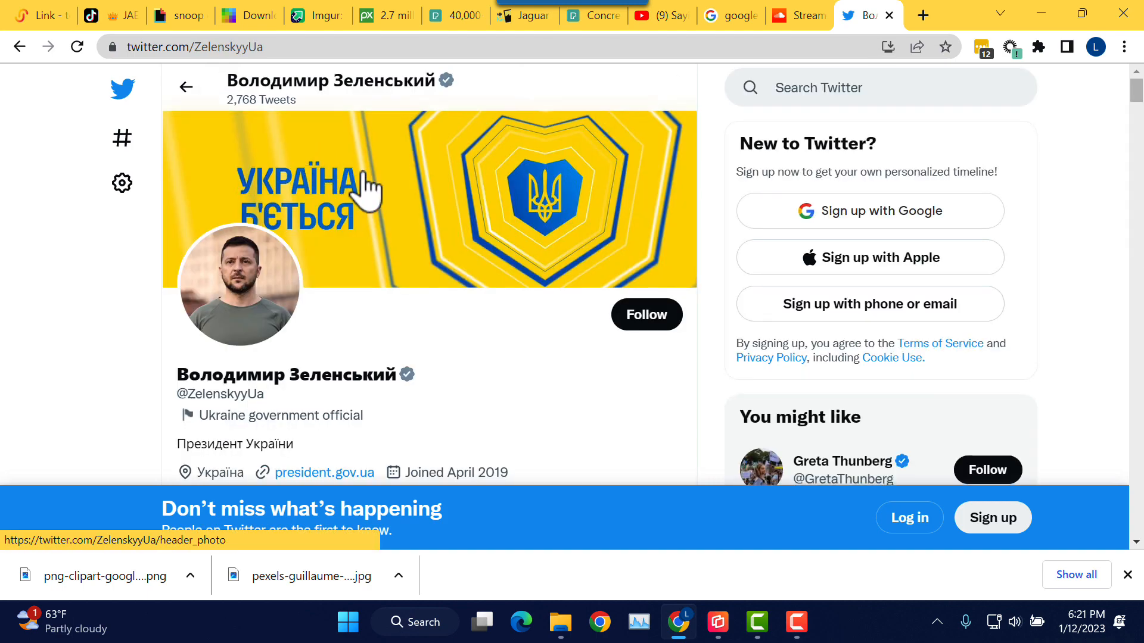
pyautogui.scroll(-4, 365, 181)
pyautogui.scroll(-3, 365, 182)
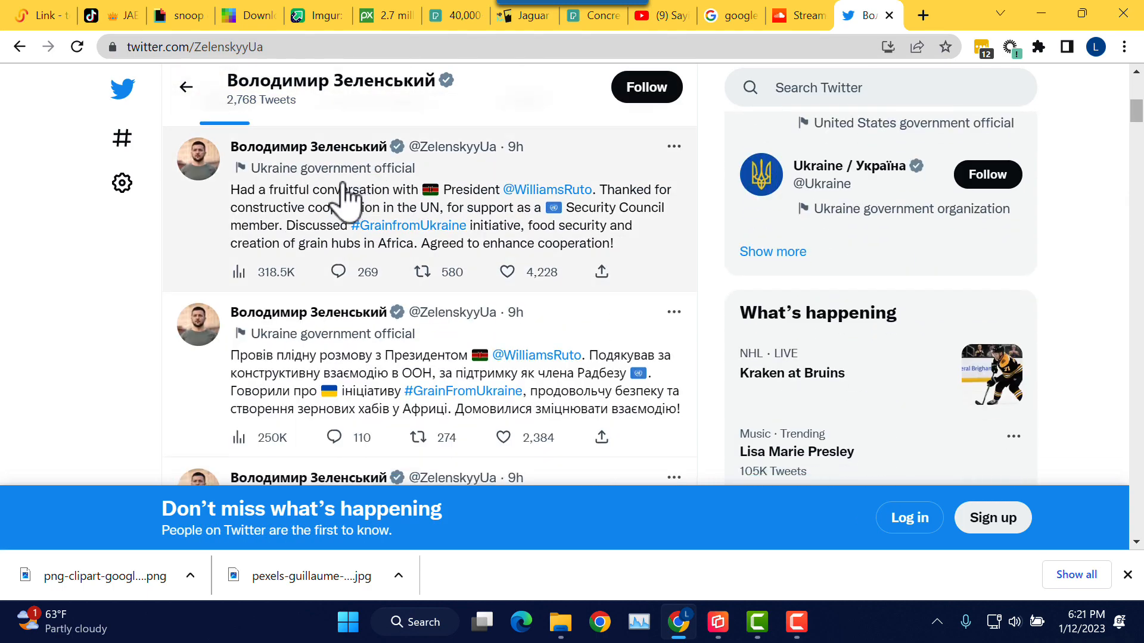
pyautogui.click(344, 200)
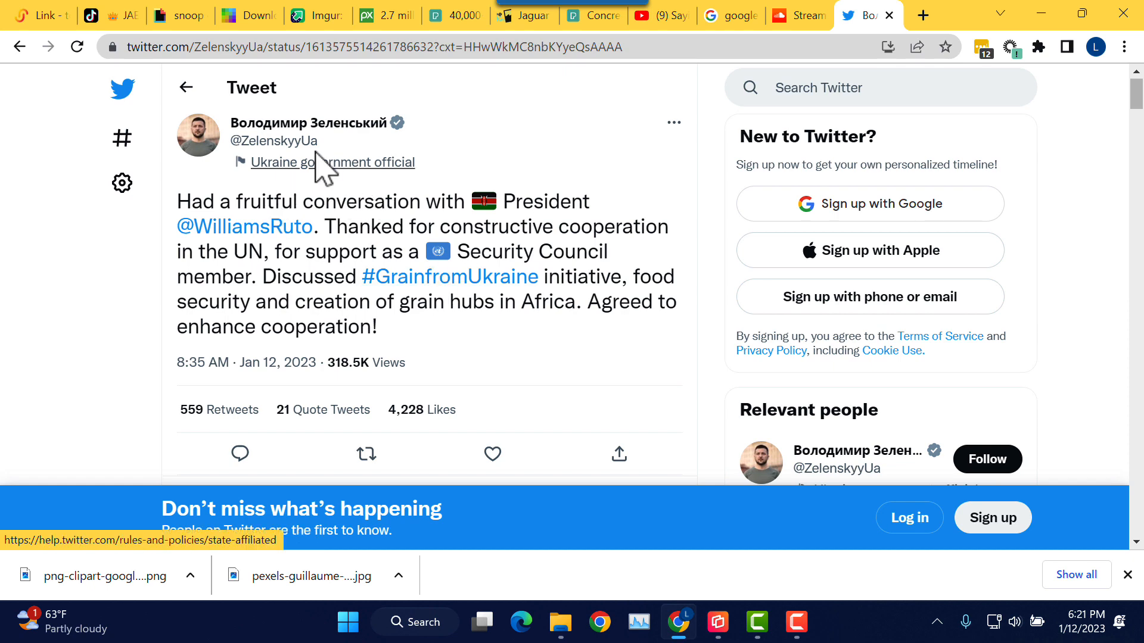
# Step: Copy the tweet's web address and return to the LittyLink tab
pyautogui.moveTo(316, 149)
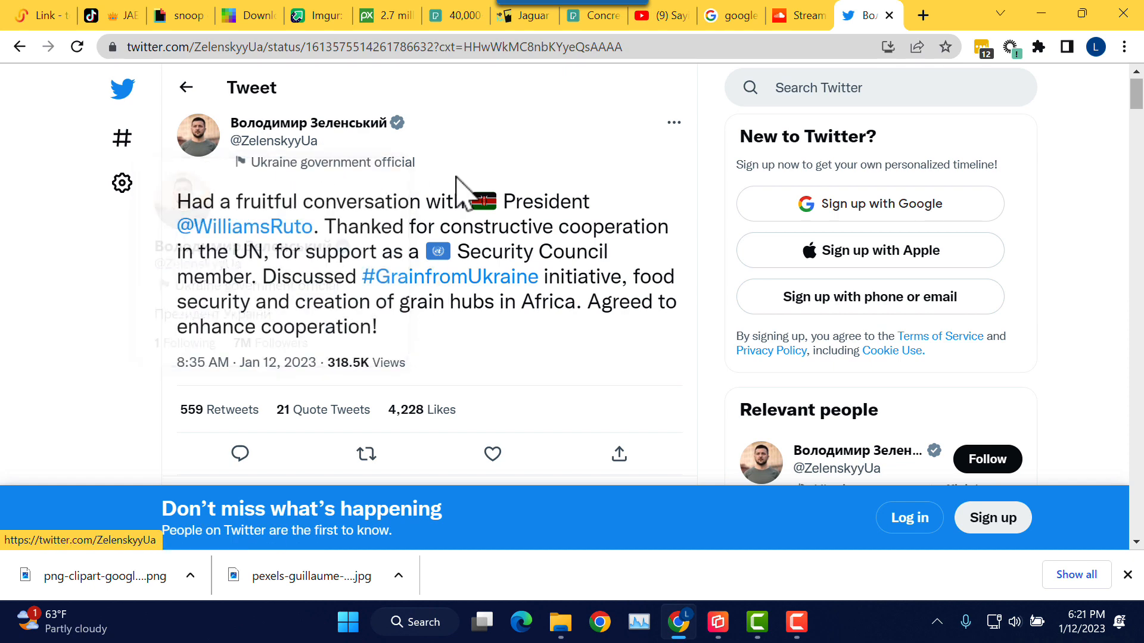
pyautogui.click(468, 48)
pyautogui.rightClick(467, 49)
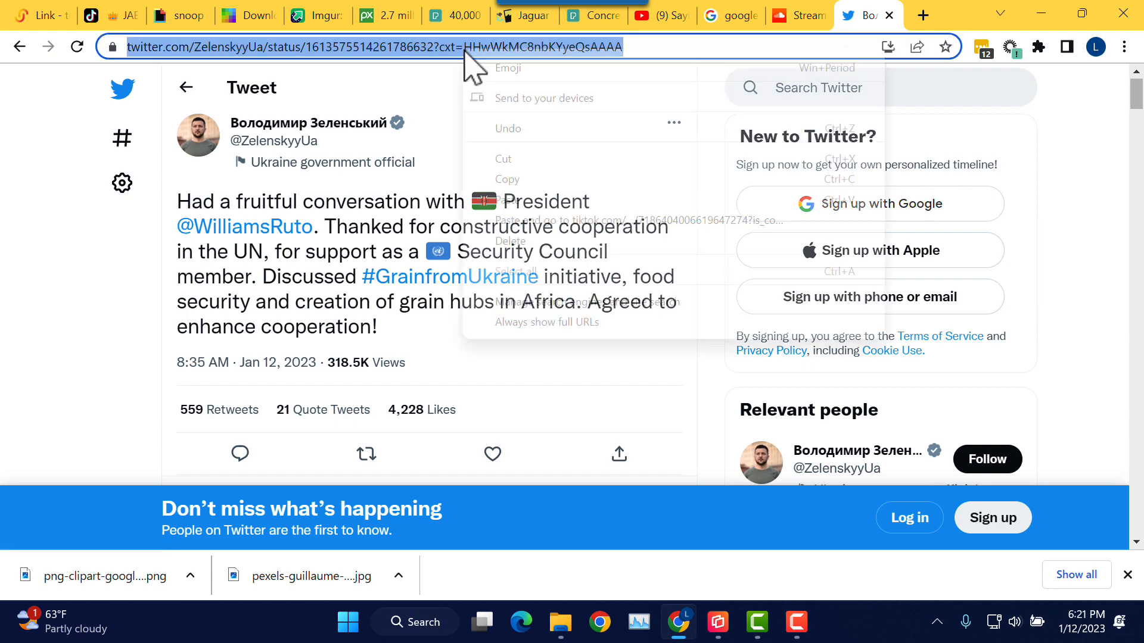
pyautogui.click(529, 178)
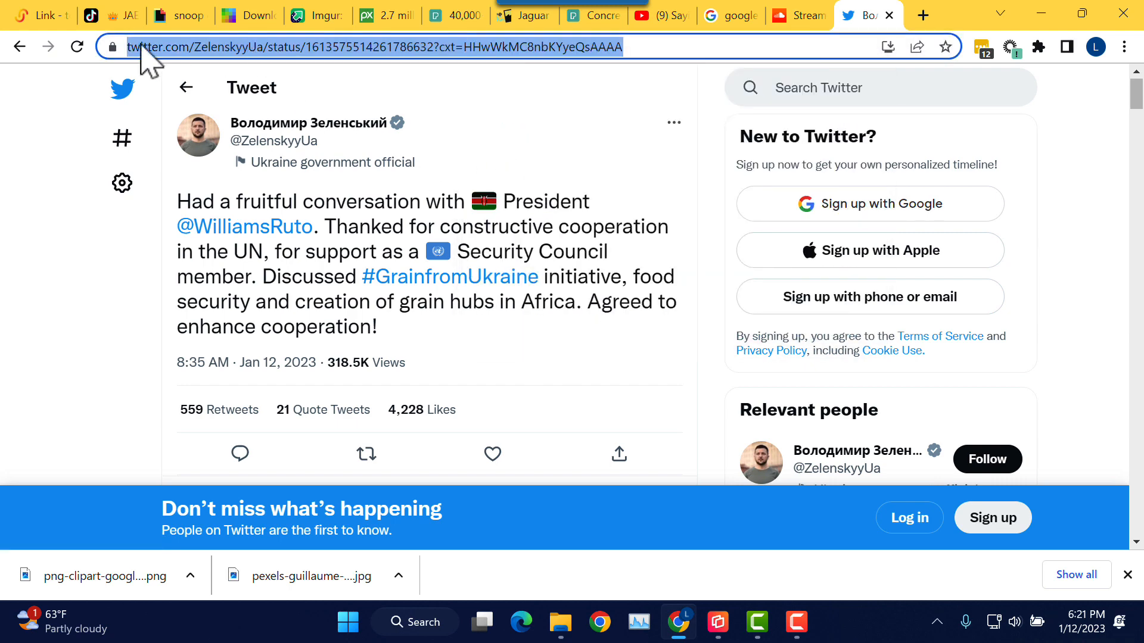
pyautogui.click(40, 17)
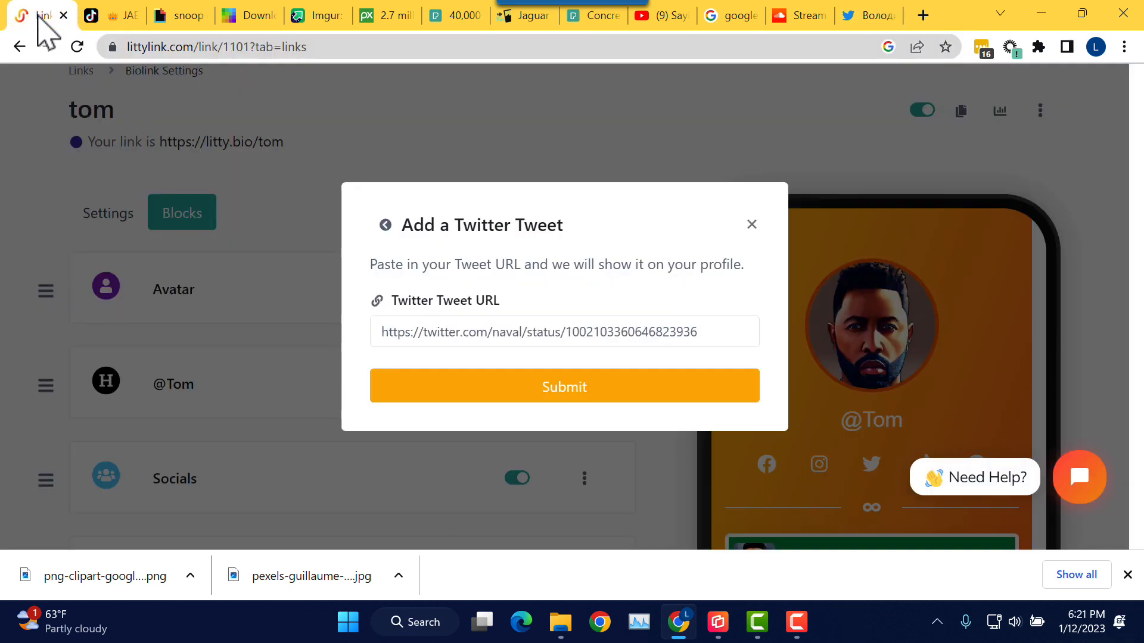
# Step: Paste the copied tweet address into the Twitter Tweet URL field
pyautogui.click(496, 348)
pyautogui.rightClick(496, 332)
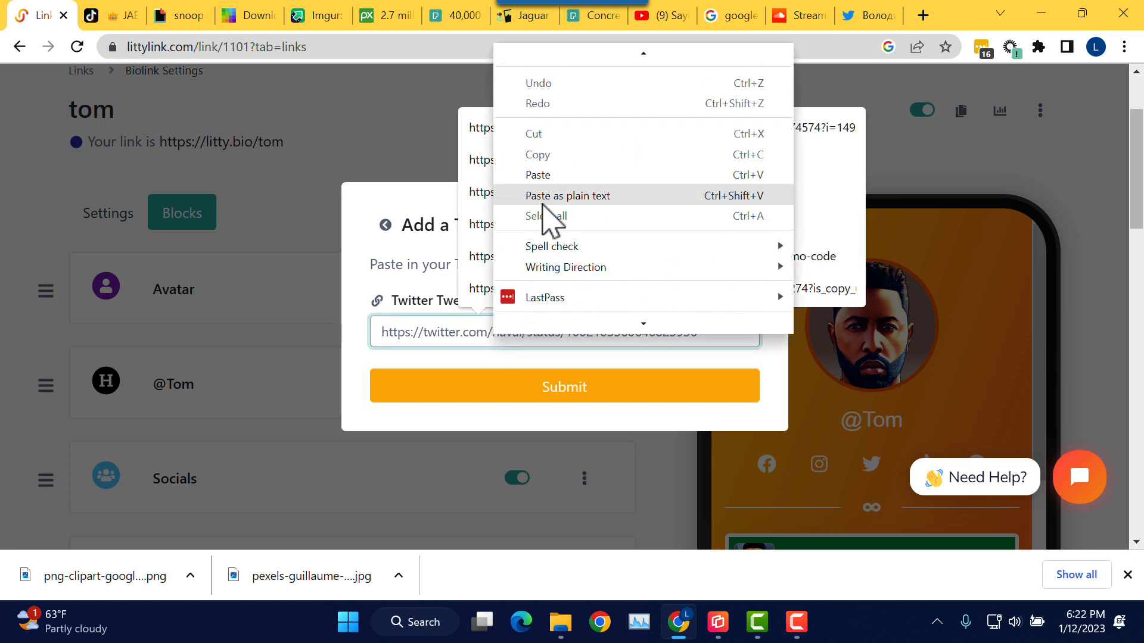
pyautogui.click(543, 174)
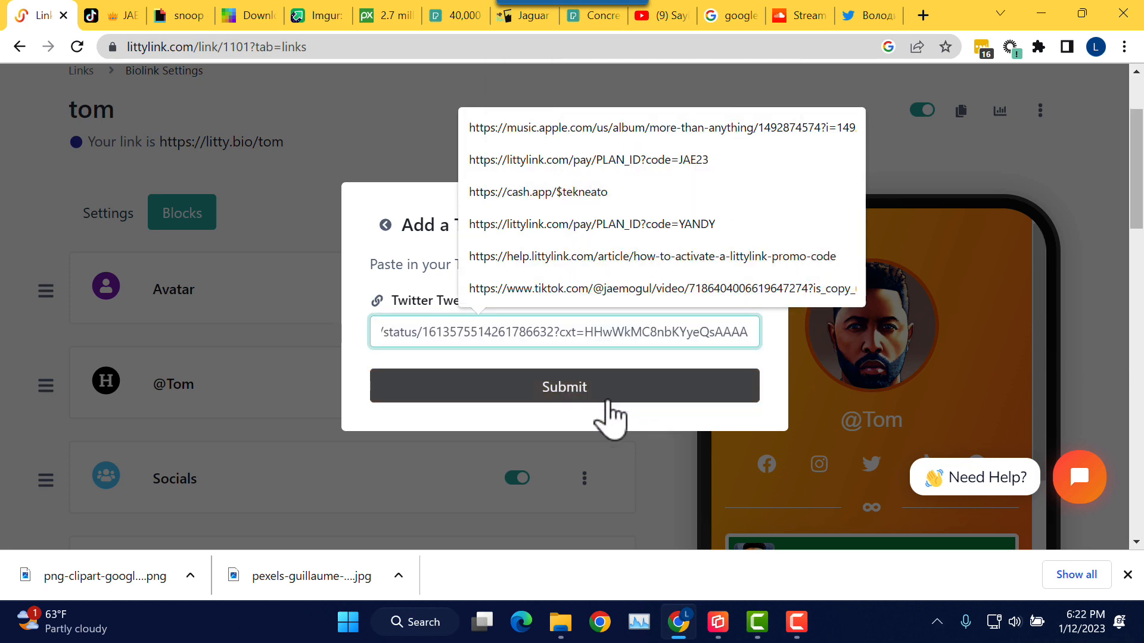
pyautogui.click(555, 385)
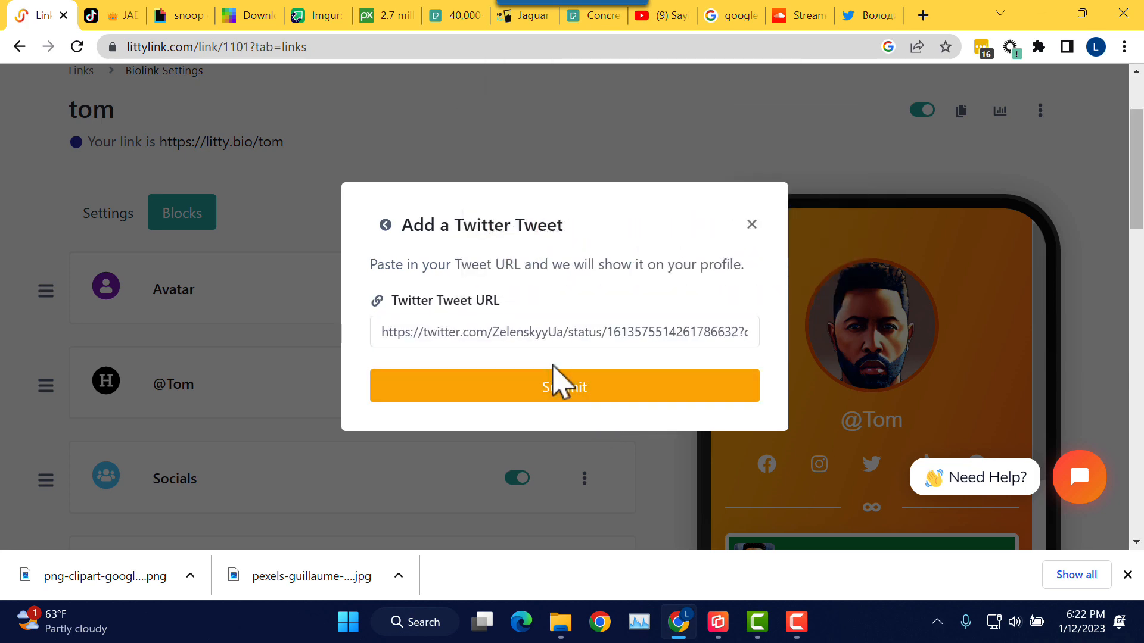
# Step: Submit the Tweet block and scroll the phone preview down to the new tweet embed
pyautogui.click(551, 338)
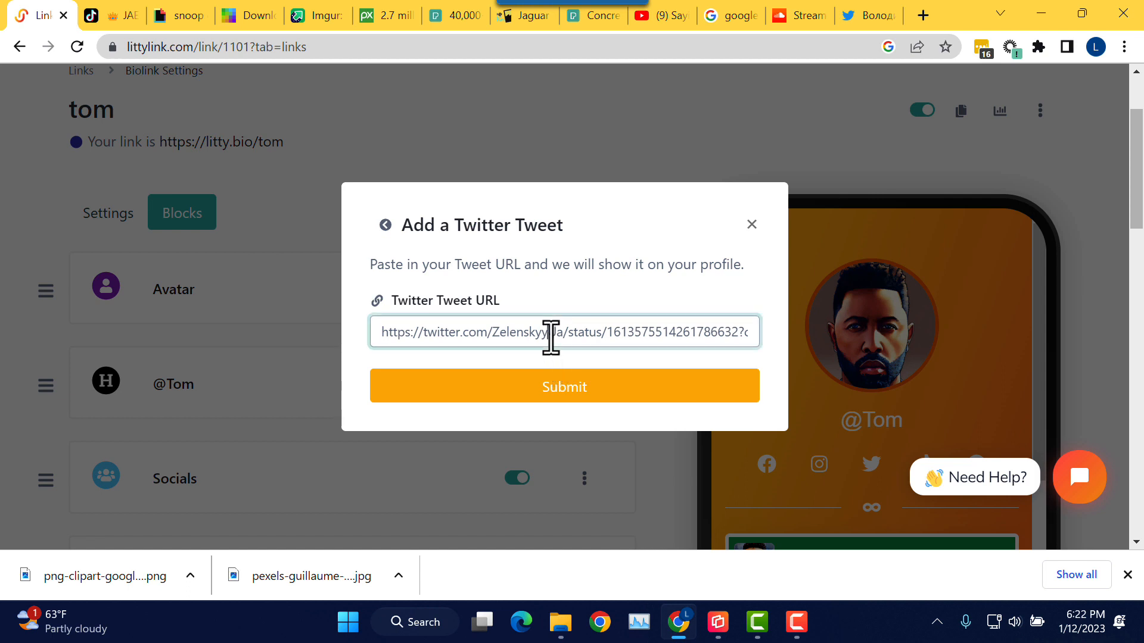
pyautogui.click(571, 394)
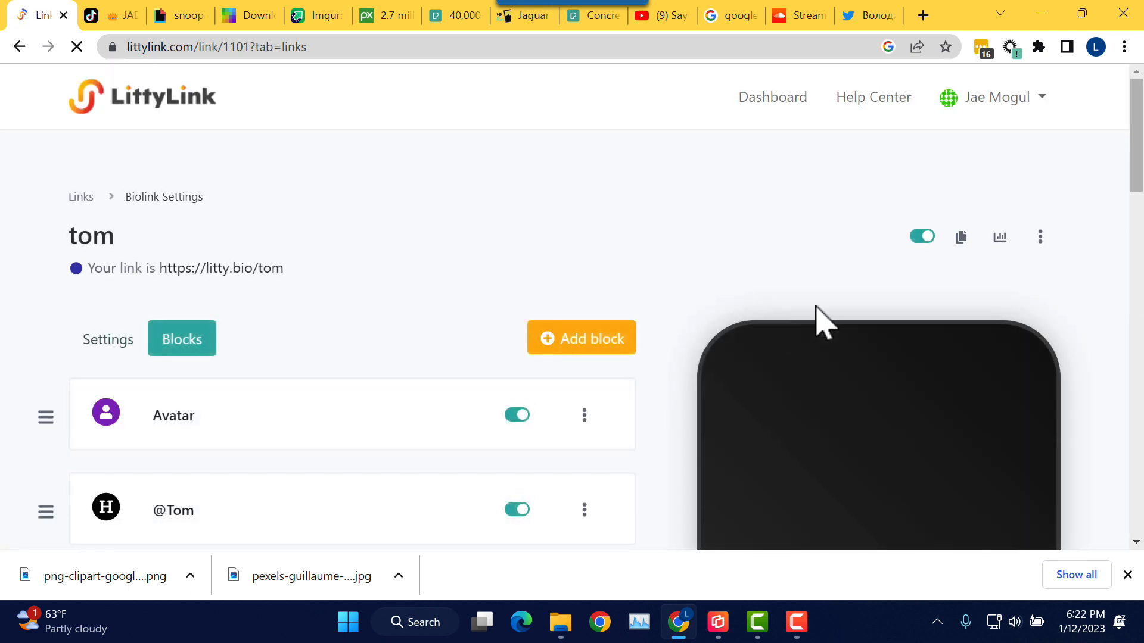
pyautogui.moveTo(1138, 178); pyautogui.dragTo(1141, 428)
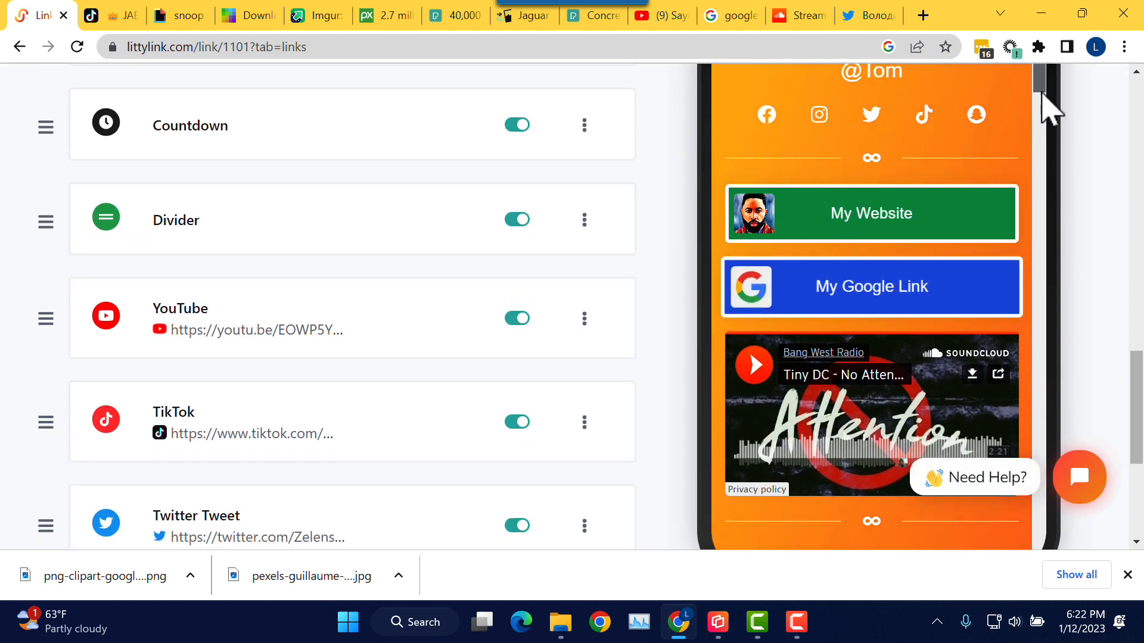
pyautogui.moveTo(1038, 116); pyautogui.dragTo(1022, 520)
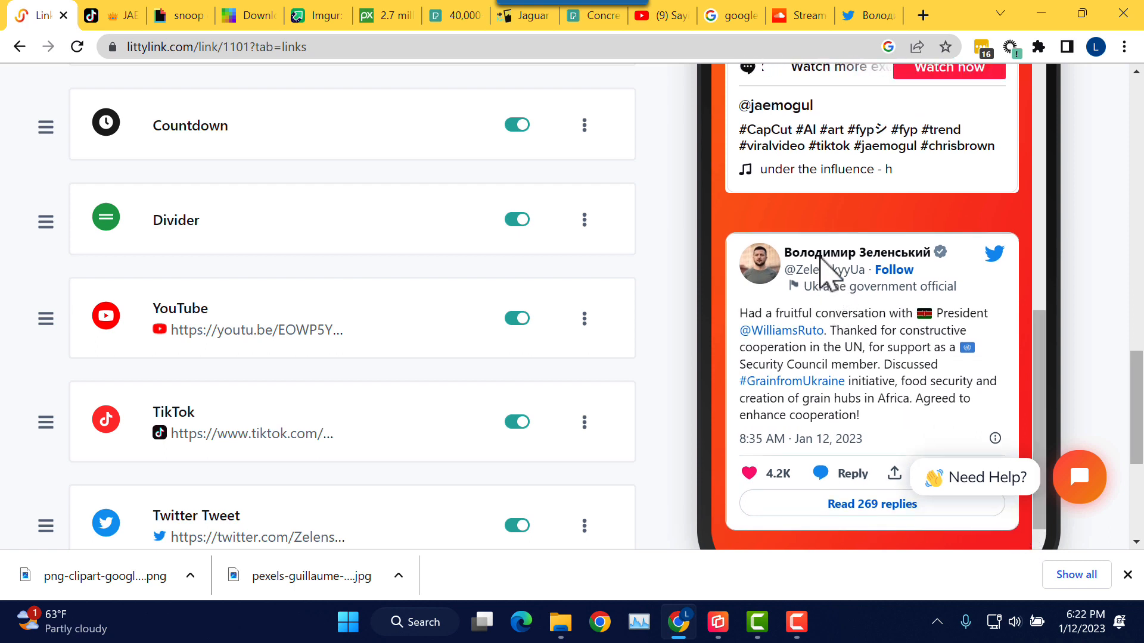
# Step: Drag the Twitter Tweet block higher up the Blocks list
pyautogui.scroll(-2, 159, 369)
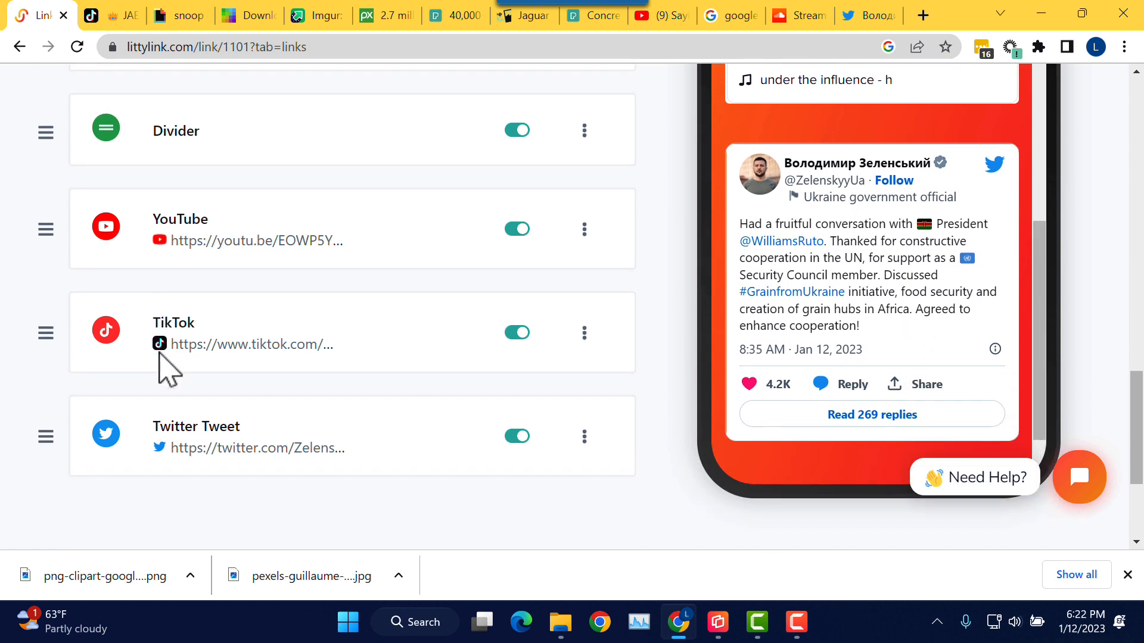
pyautogui.moveTo(36, 432); pyautogui.dragTo(39, 113)
pyautogui.scroll(3, 143, 203)
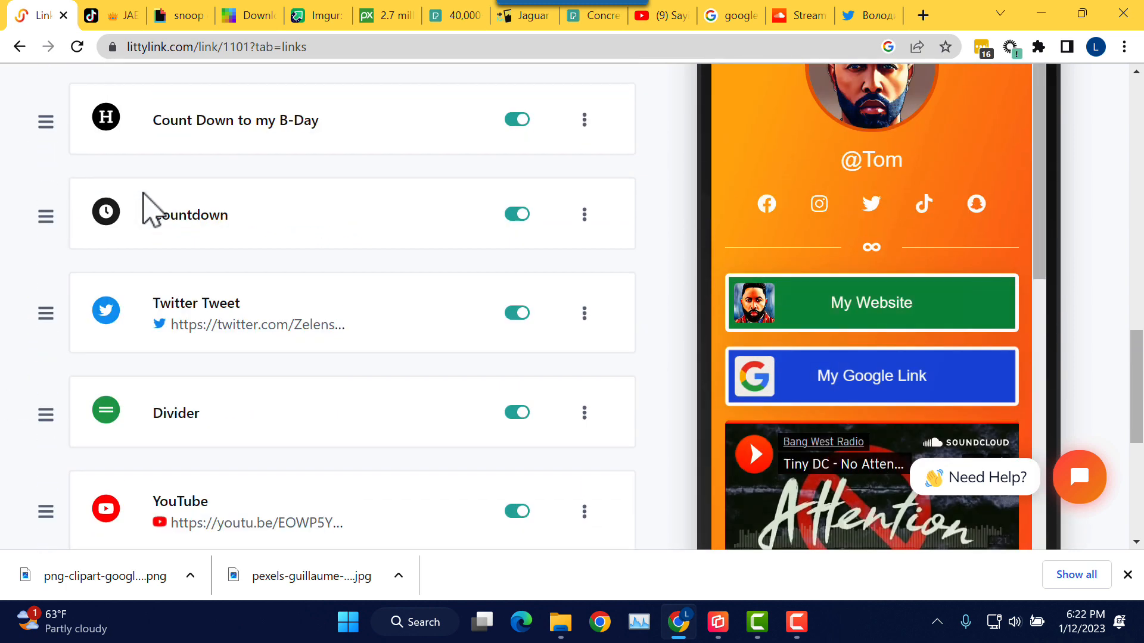
pyautogui.scroll(-3, 79, 267)
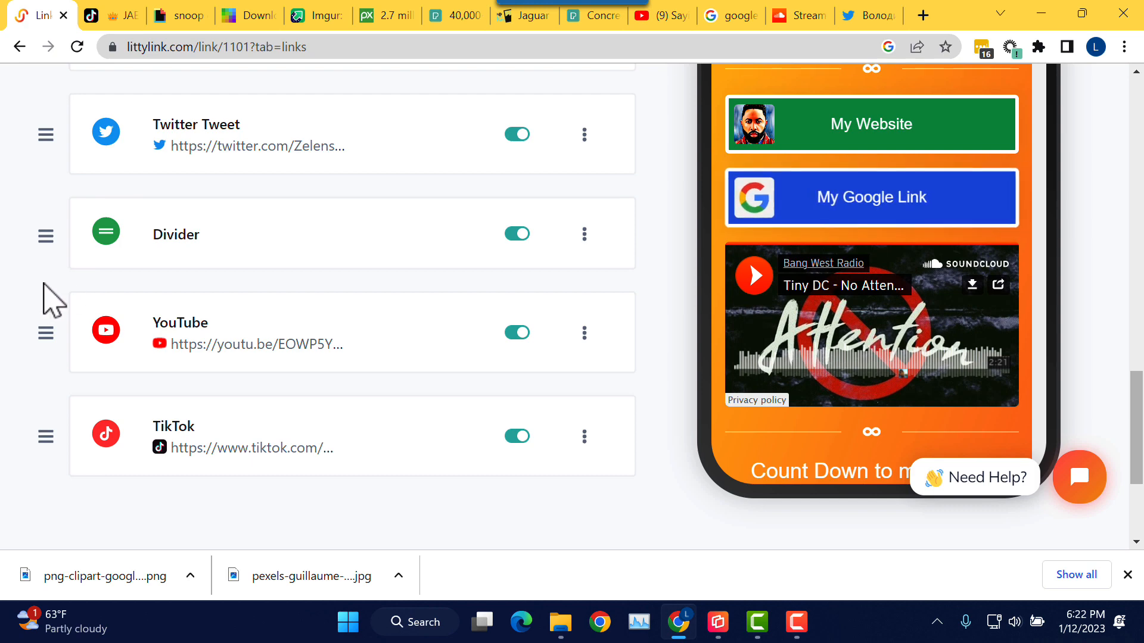
pyautogui.scroll(1, 56, 286)
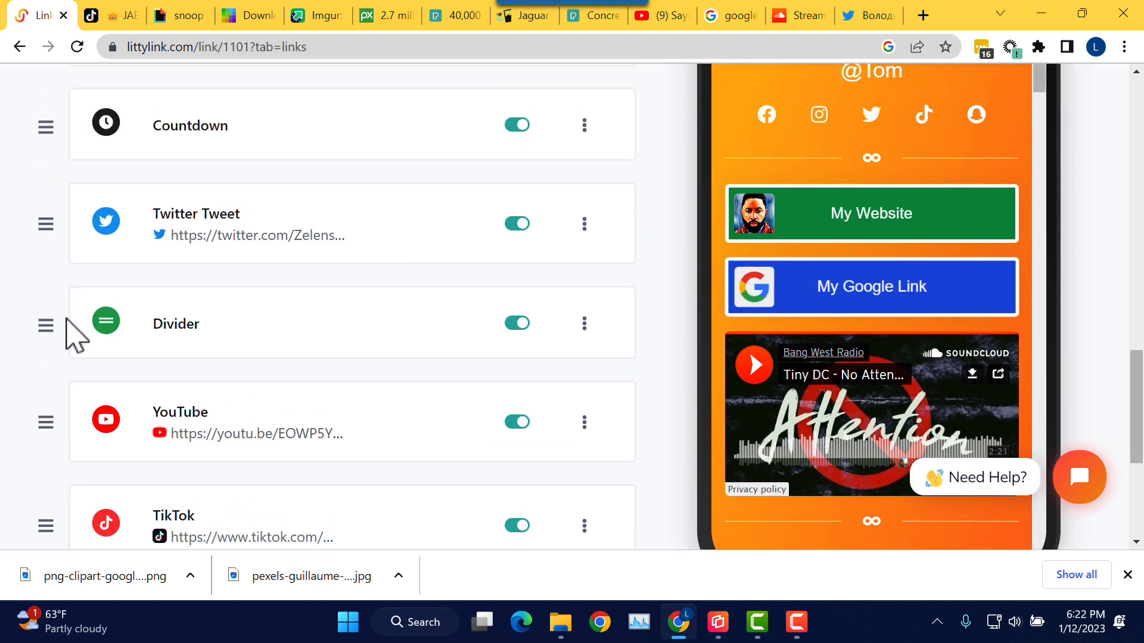
pyautogui.scroll(-1, 69, 358)
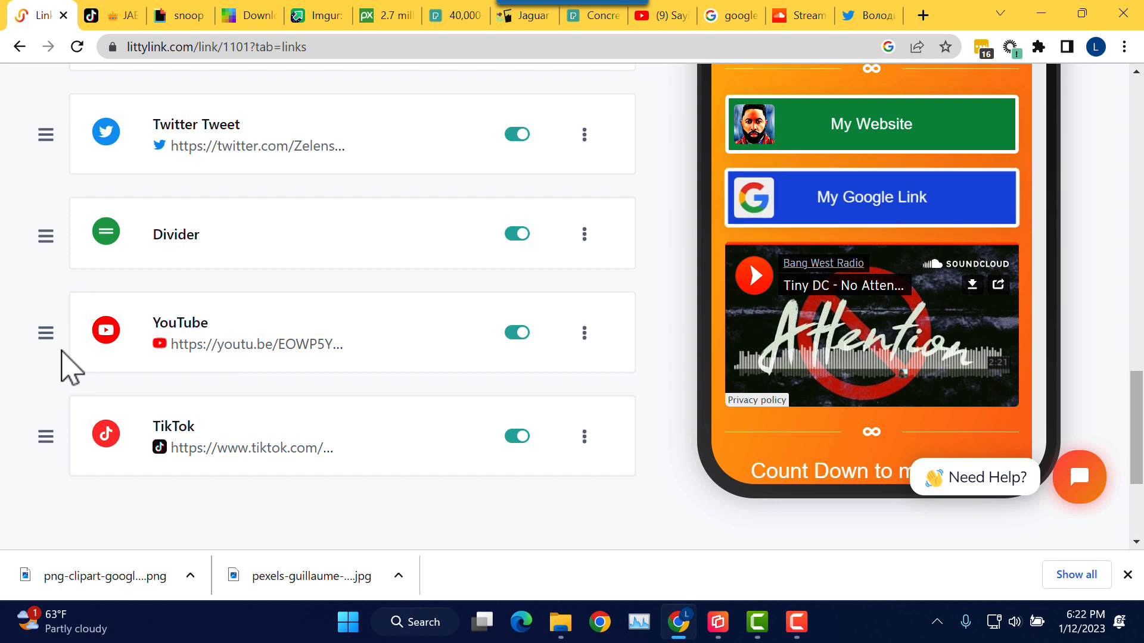
pyautogui.scroll(1, 66, 372)
pyautogui.scroll(1, 71, 349)
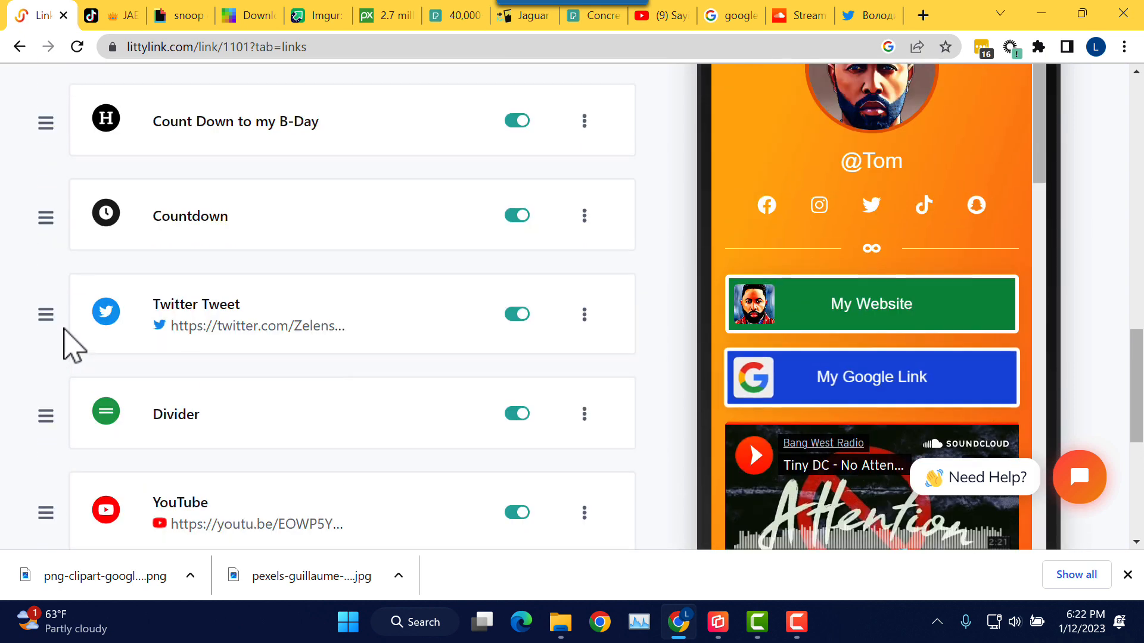
pyautogui.scroll(1, 57, 393)
# Step: Move the Twitter Tweet block further up, above the Countdown block
pyautogui.moveTo(45, 398); pyautogui.dragTo(54, 179)
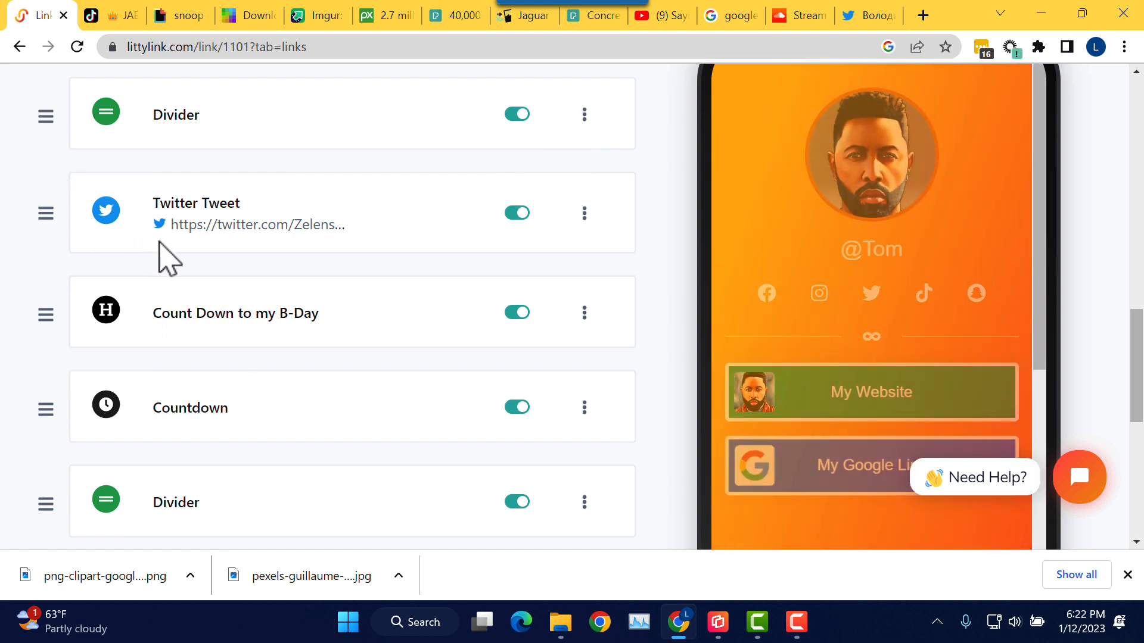
pyautogui.scroll(-6, 973, 355)
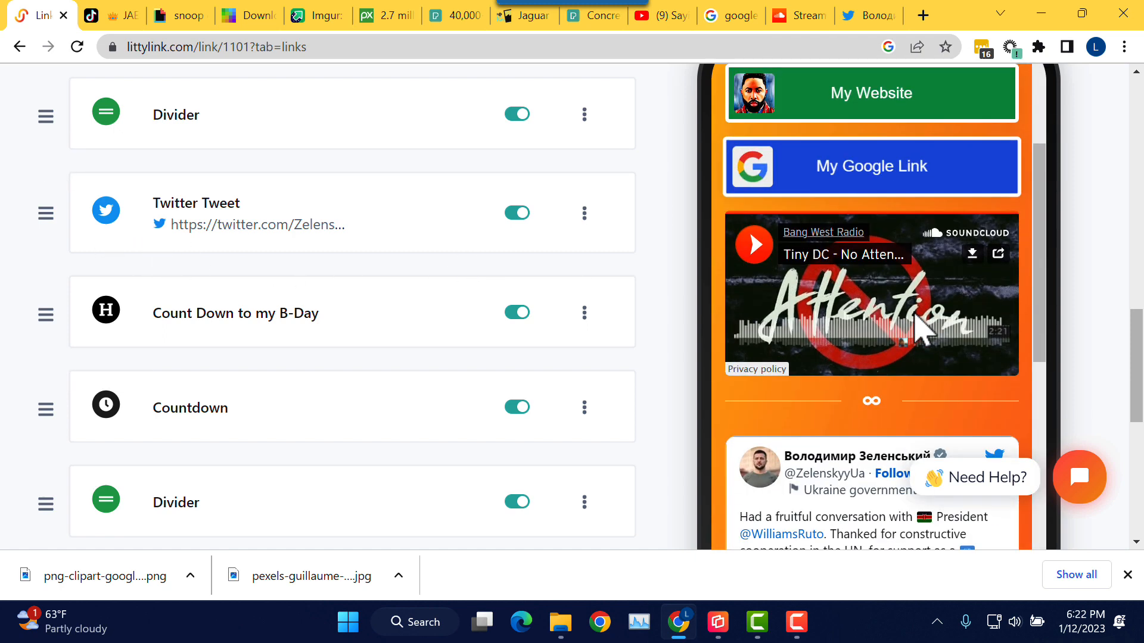
pyautogui.scroll(-6, 886, 379)
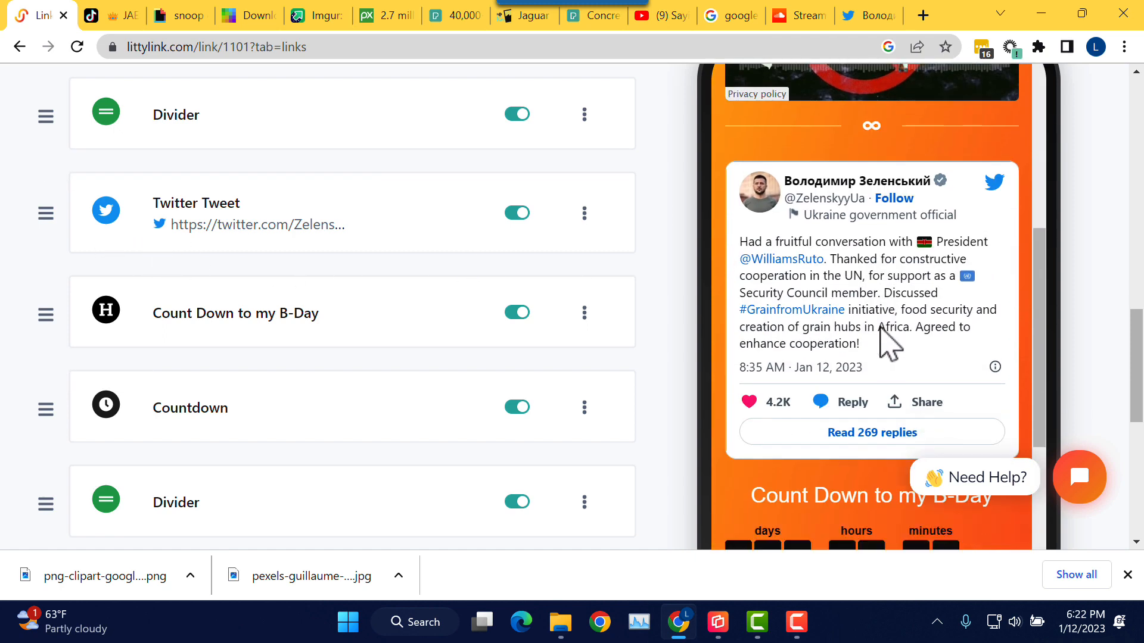
pyautogui.scroll(-5, 885, 337)
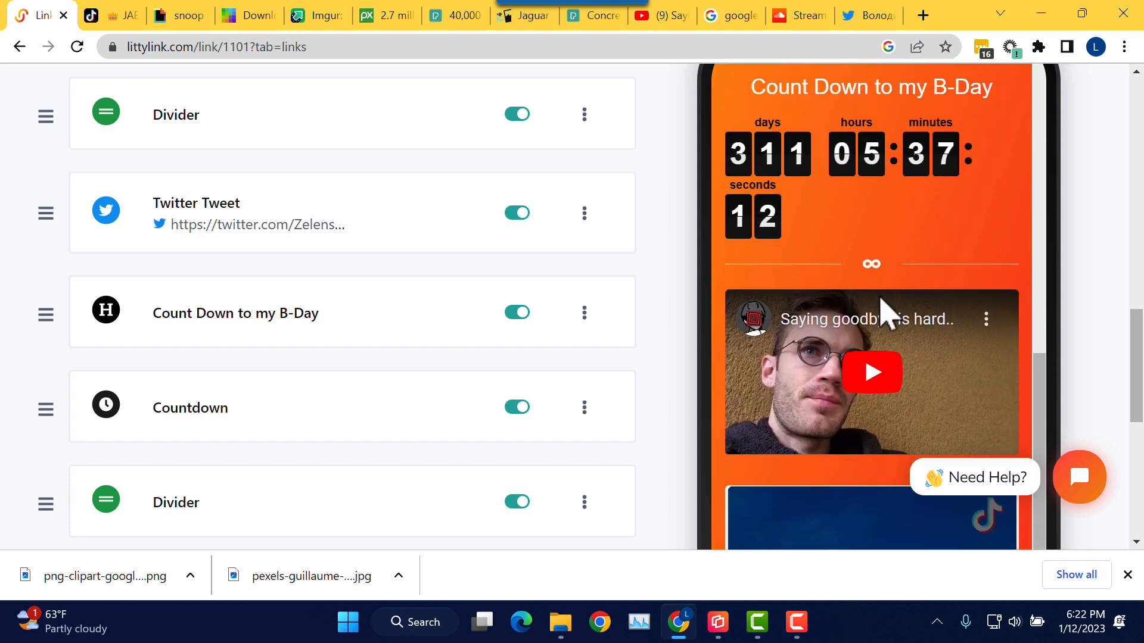
pyautogui.scroll(4, 886, 310)
pyautogui.scroll(-3, 886, 310)
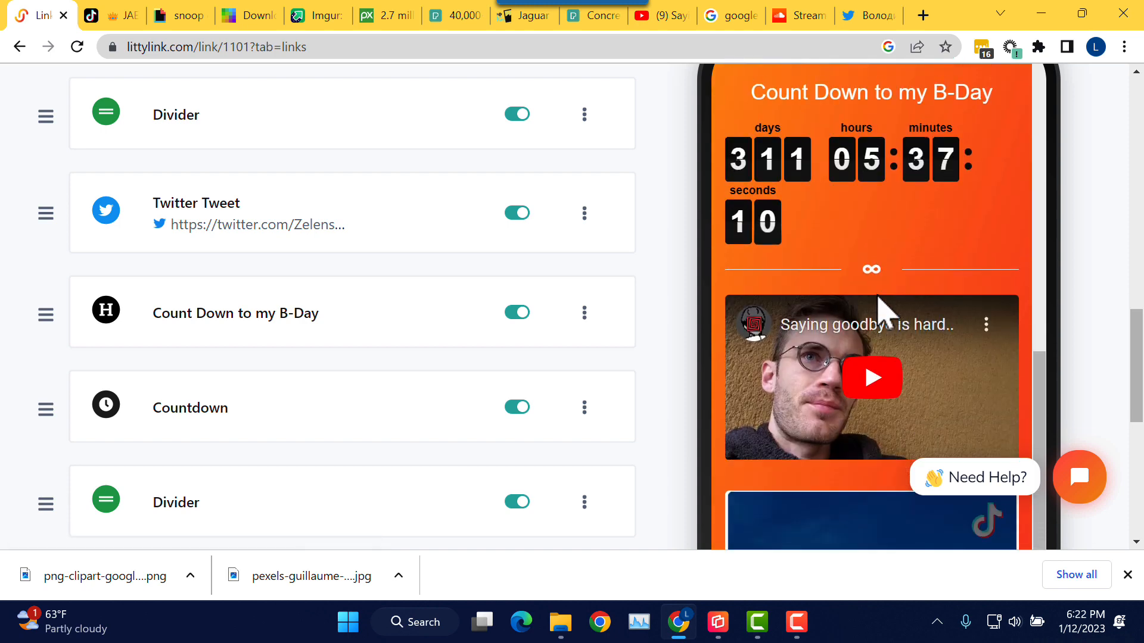
pyautogui.scroll(2, 885, 308)
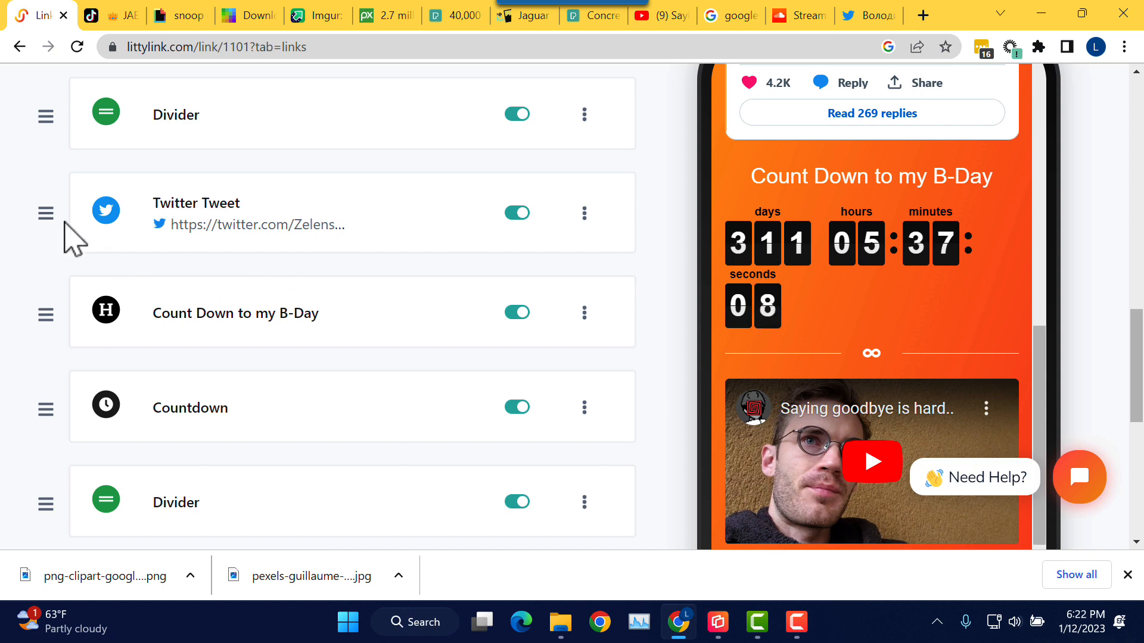
# Step: Drop the Twitter Tweet block directly below Countdown and check the tweet in the preview
pyautogui.moveTo(41, 206); pyautogui.dragTo(61, 421)
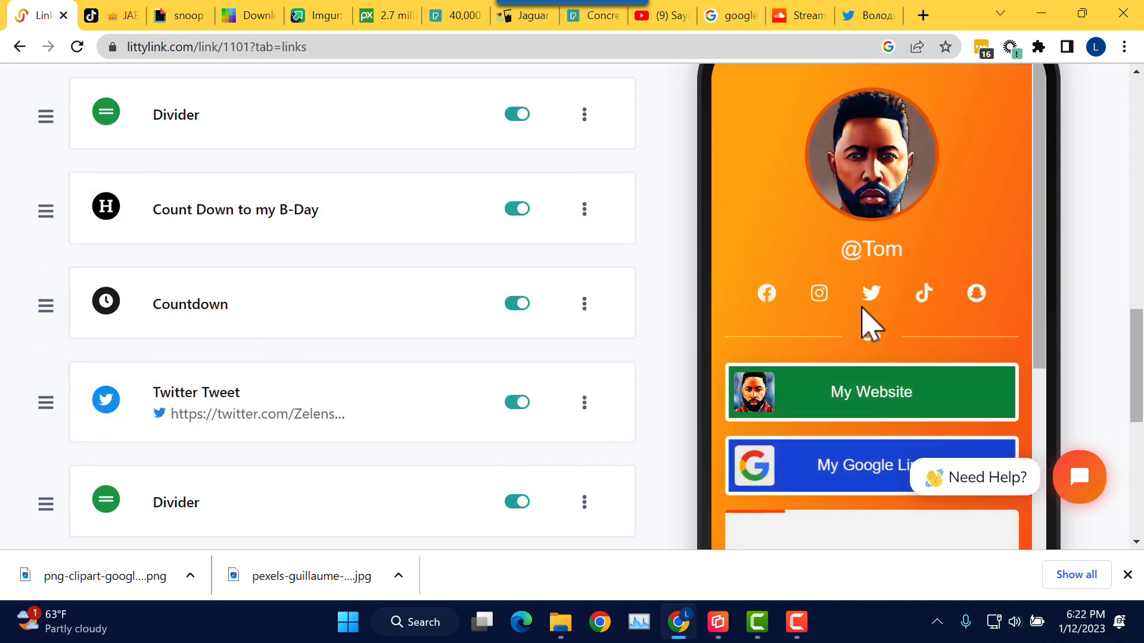
pyautogui.scroll(-5, 864, 319)
pyautogui.scroll(-5, 876, 327)
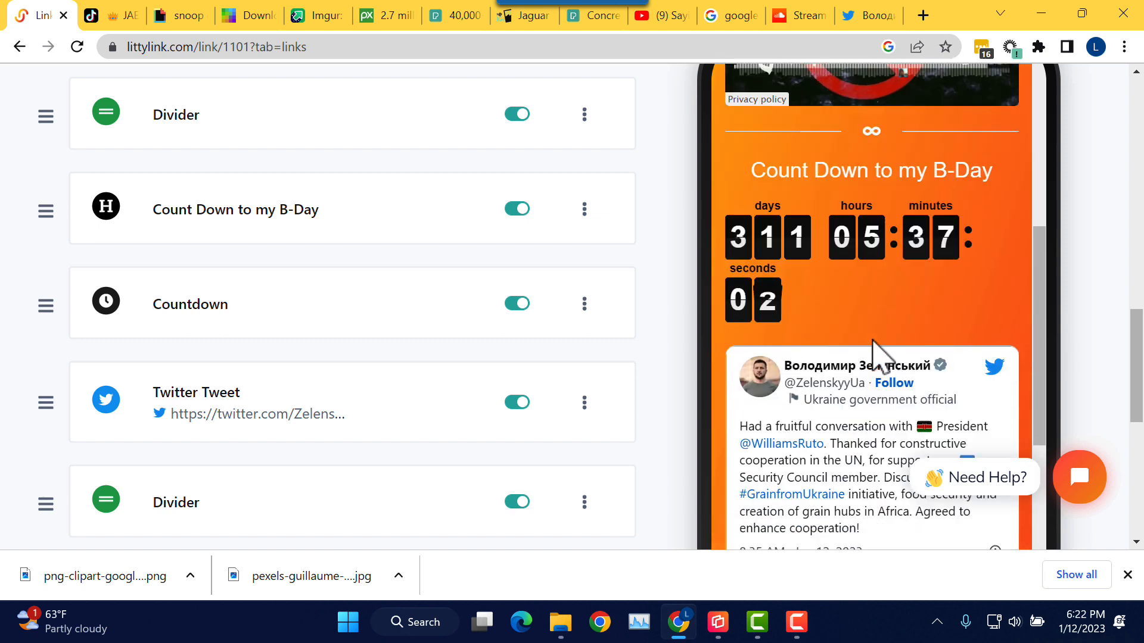
pyautogui.scroll(-3, 874, 351)
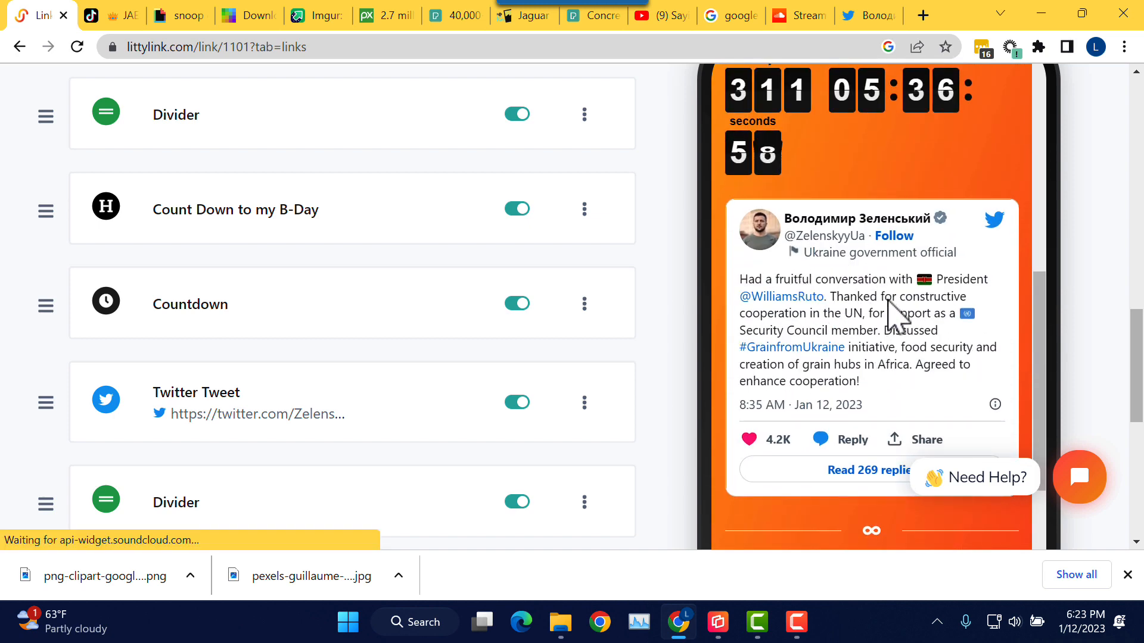
pyautogui.scroll(-3, 894, 313)
pyautogui.scroll(-3, 885, 307)
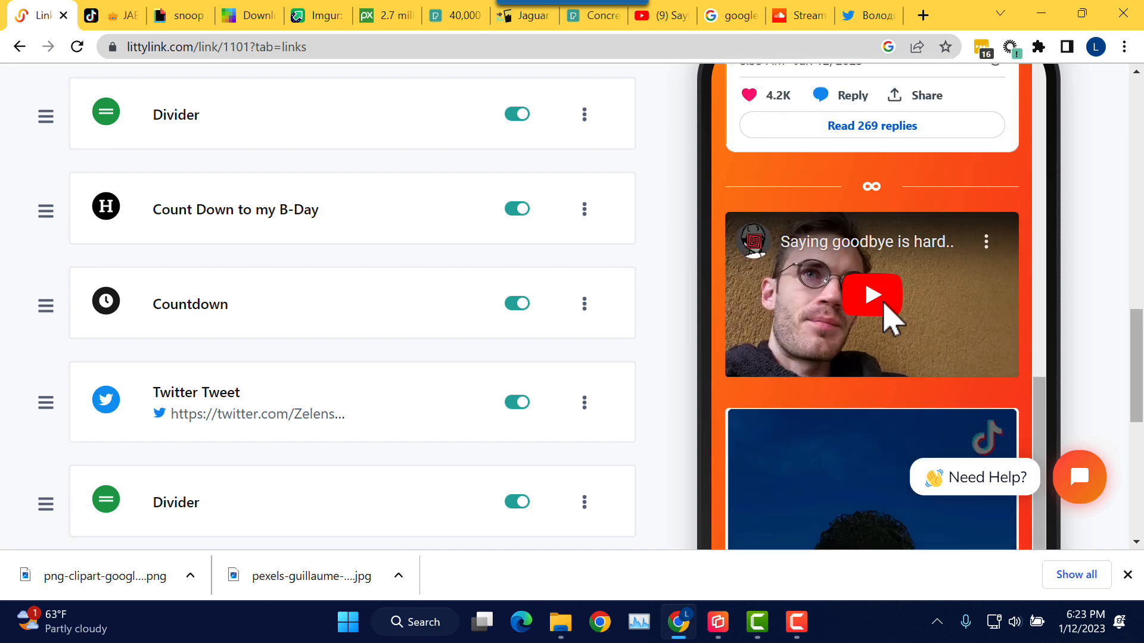
pyautogui.scroll(10, 884, 304)
pyautogui.scroll(5, 834, 280)
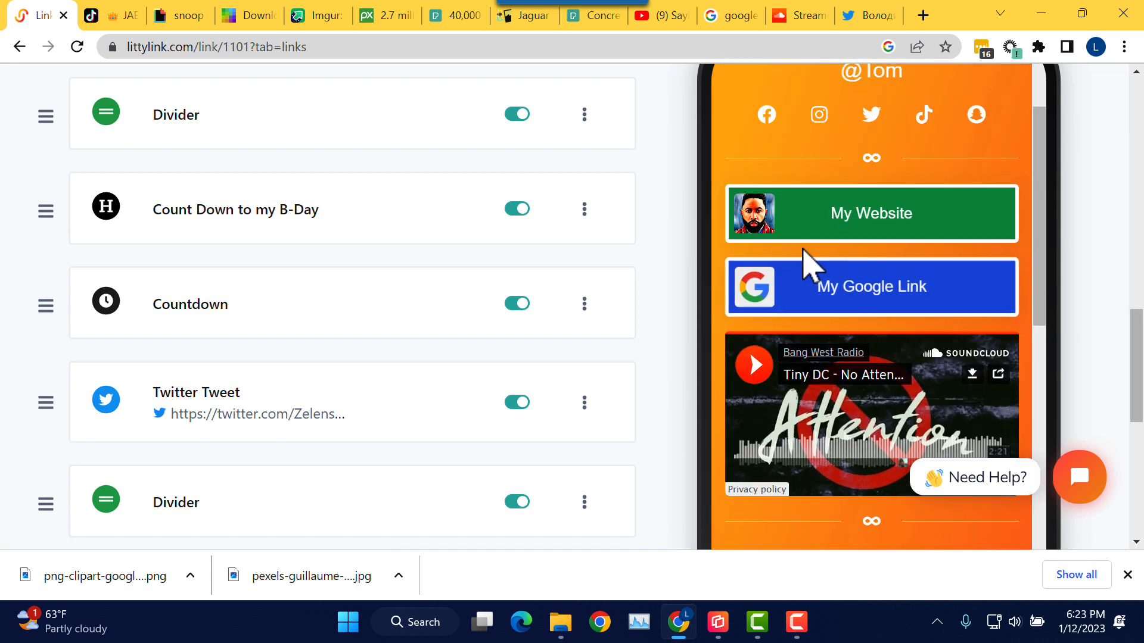
pyautogui.scroll(8, 697, 225)
pyautogui.scroll(10, 684, 220)
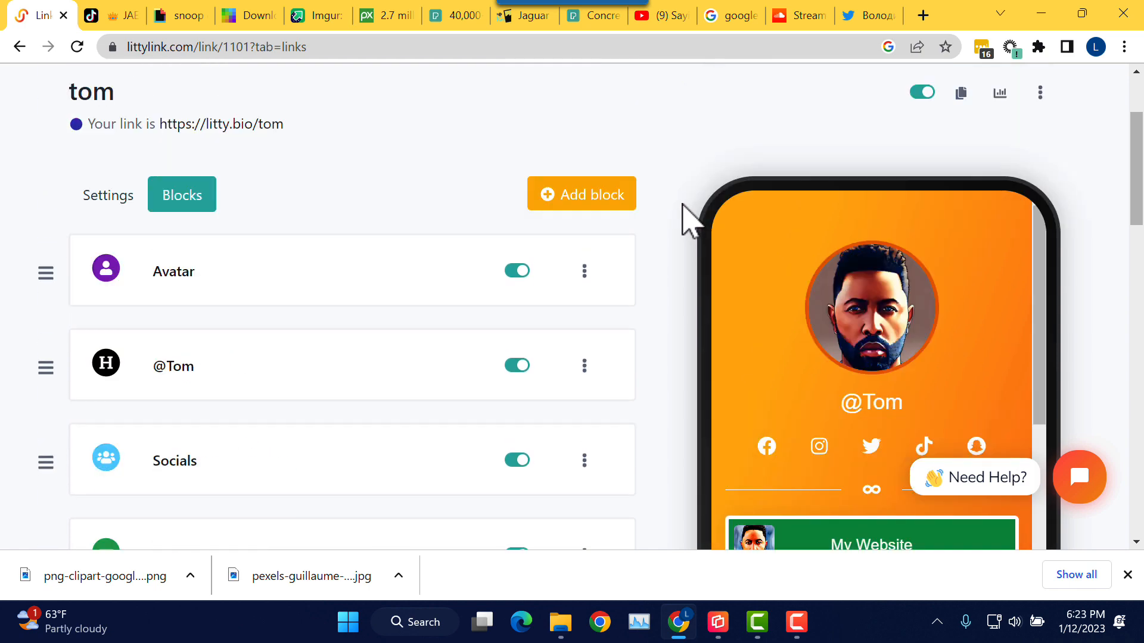
pyautogui.scroll(-3, 661, 262)
# Step: Choose PayPal from the Add block list to start a payment button block
pyautogui.click(596, 156)
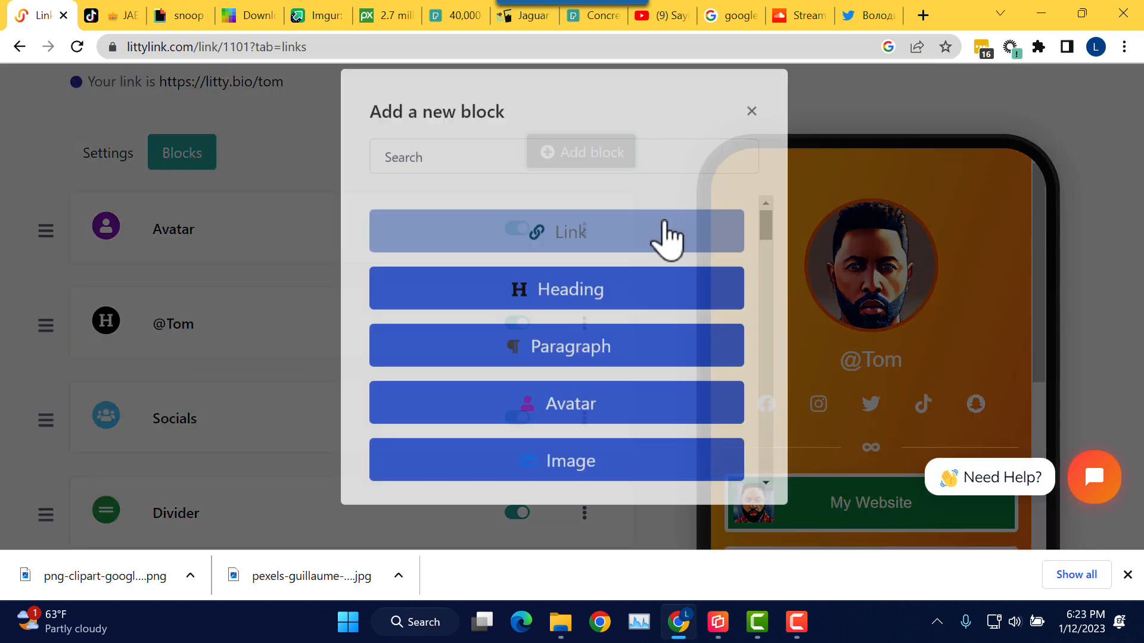
pyautogui.scroll(-2, 744, 259)
pyautogui.scroll(-10, 697, 291)
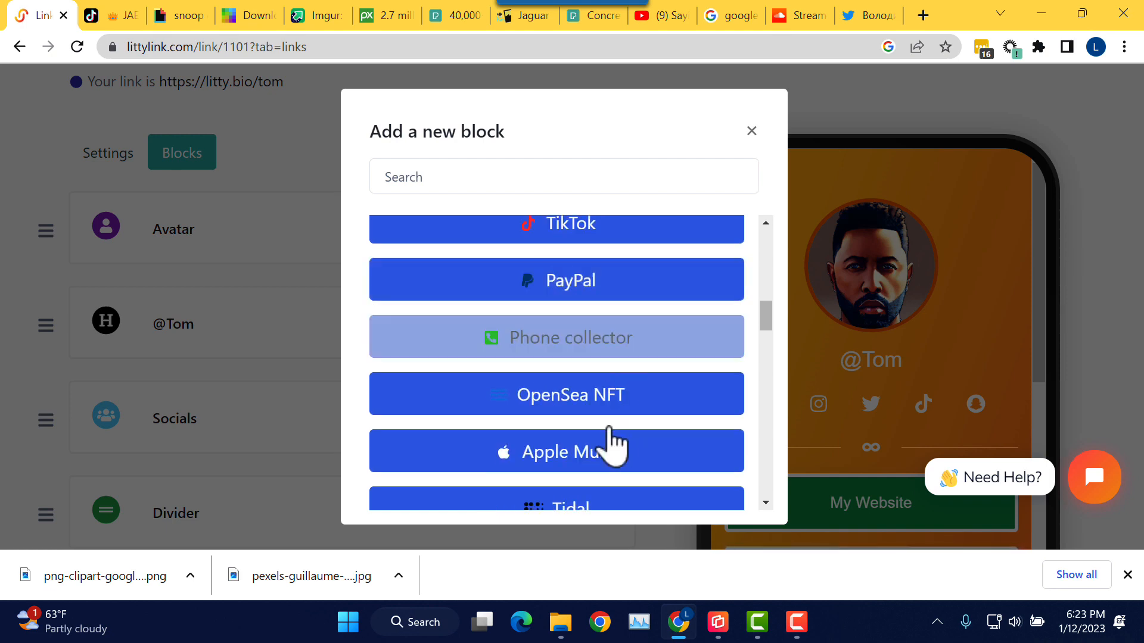
pyautogui.click(613, 301)
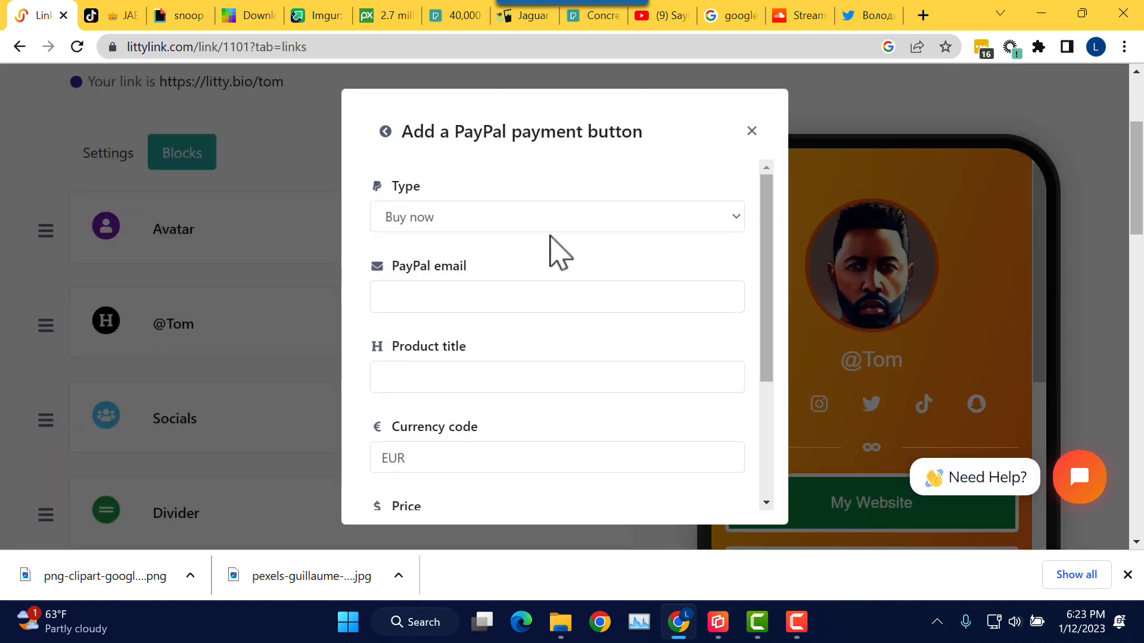
# Step: Set the PayPal button type to Donation and move on to the PayPal email field
pyautogui.click(544, 220)
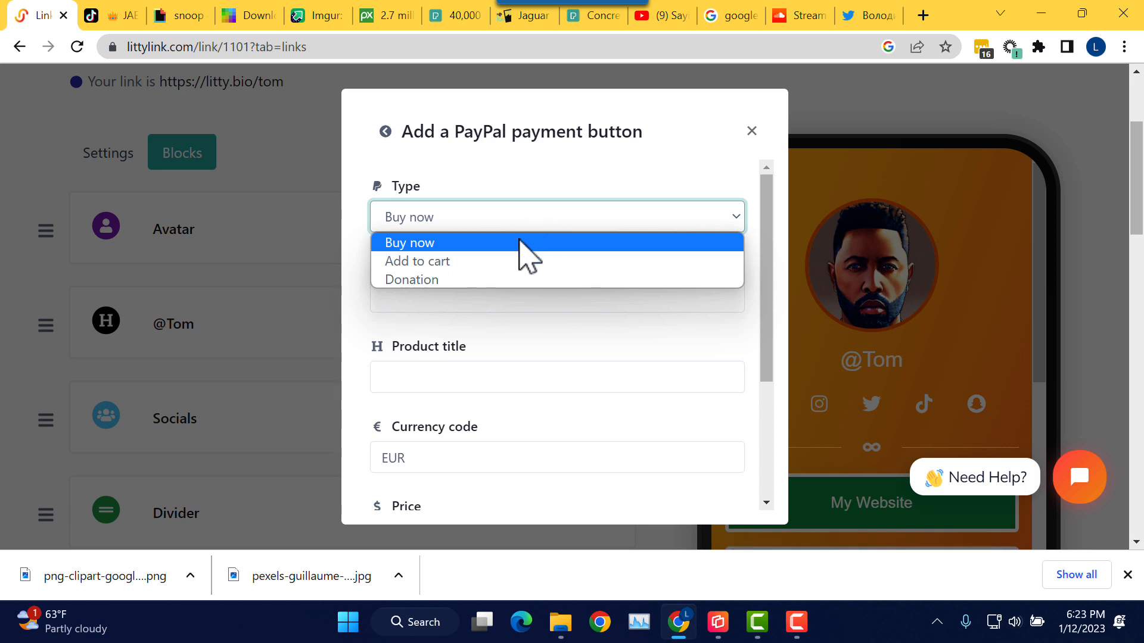
pyautogui.click(496, 281)
pyautogui.click(467, 299)
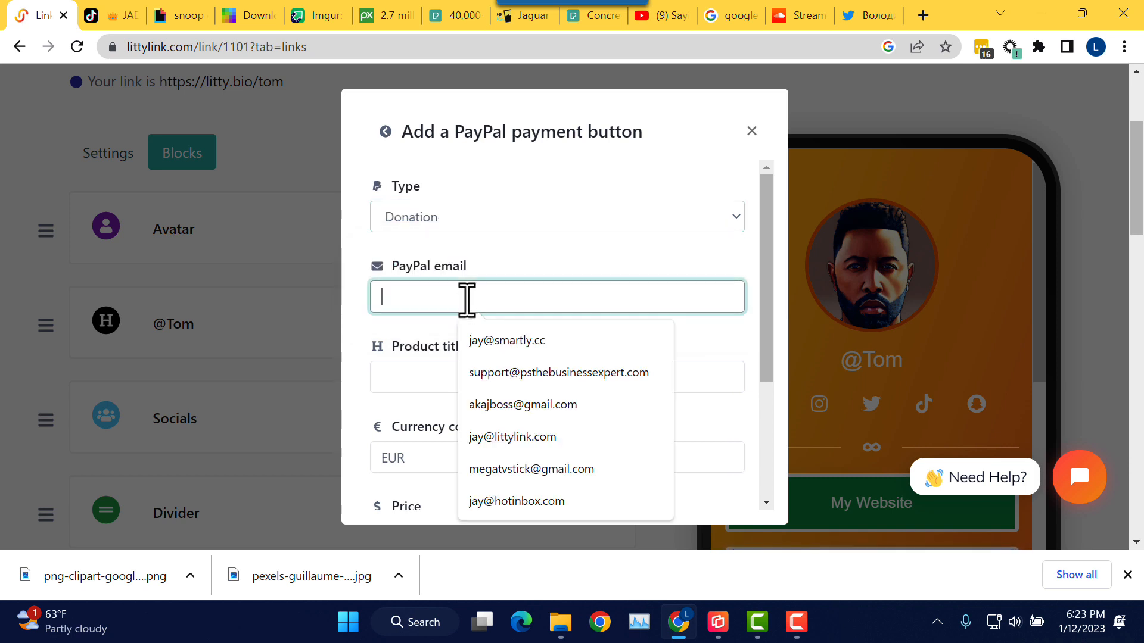
pyautogui.click(603, 245)
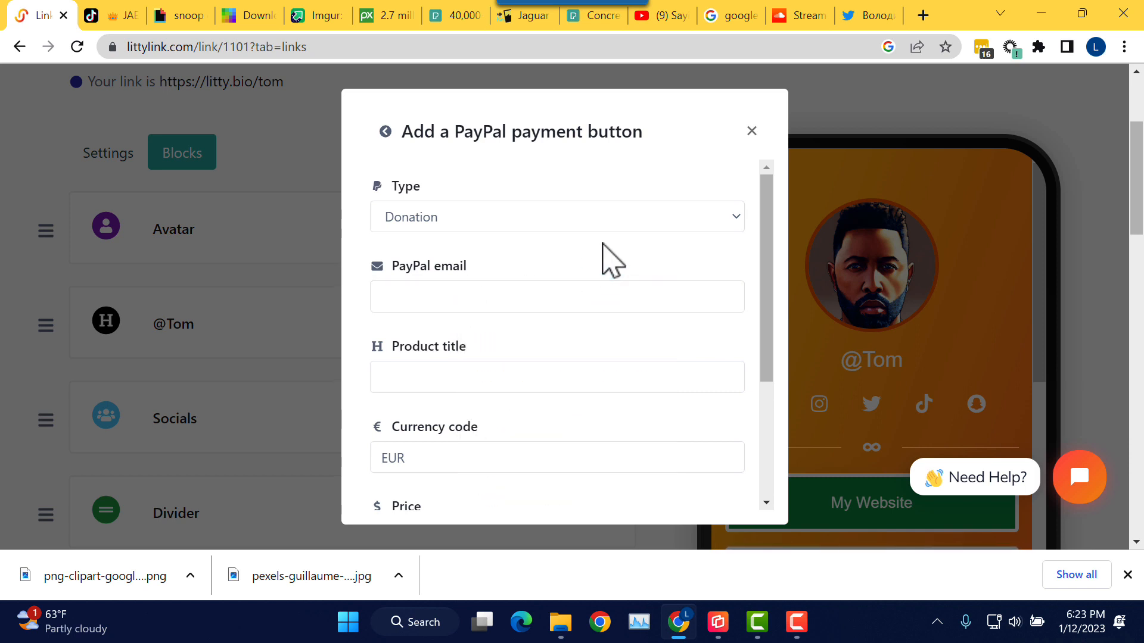
pyautogui.scroll(-2, 656, 286)
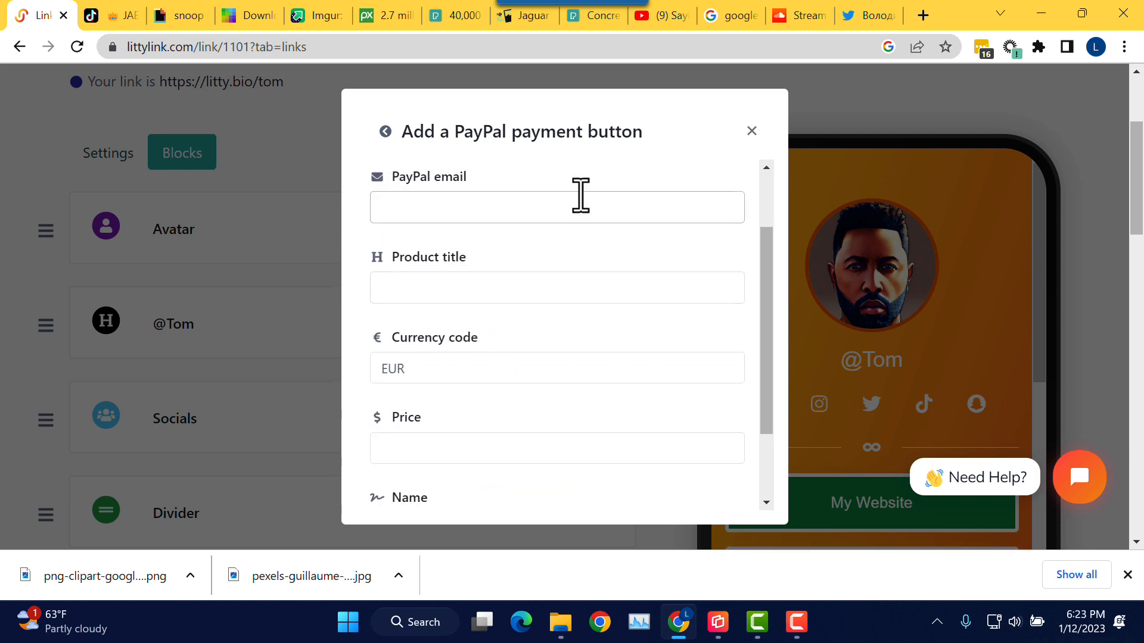
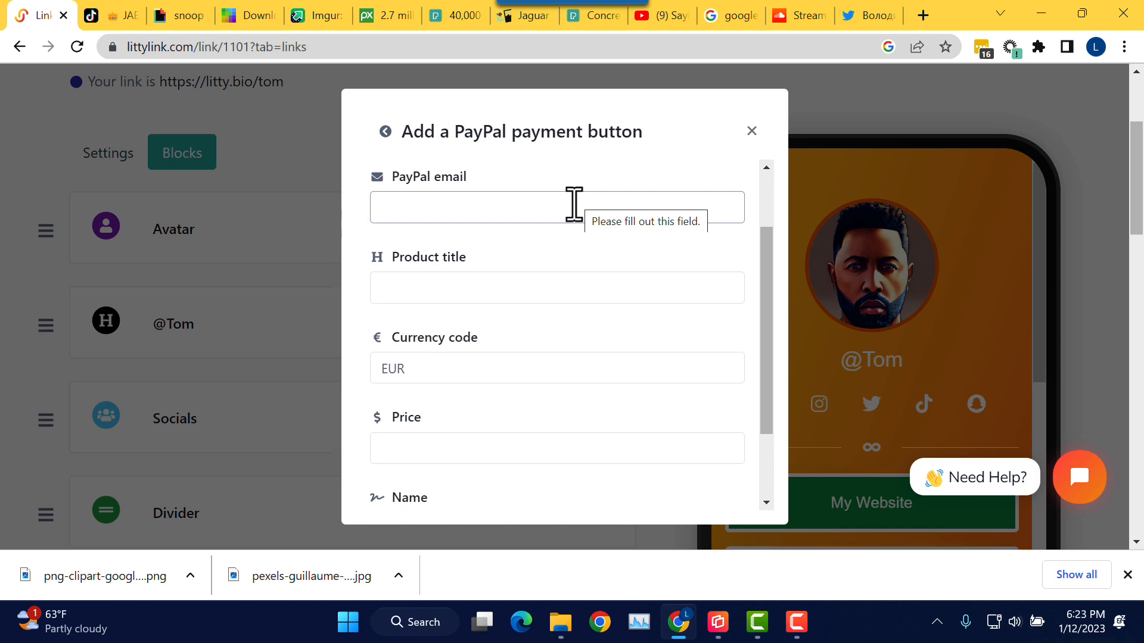
# Step: Enter the PayPal email address and move on to the product title Donate Now
pyautogui.click(574, 205)
pyautogui.write('demo@test.com')
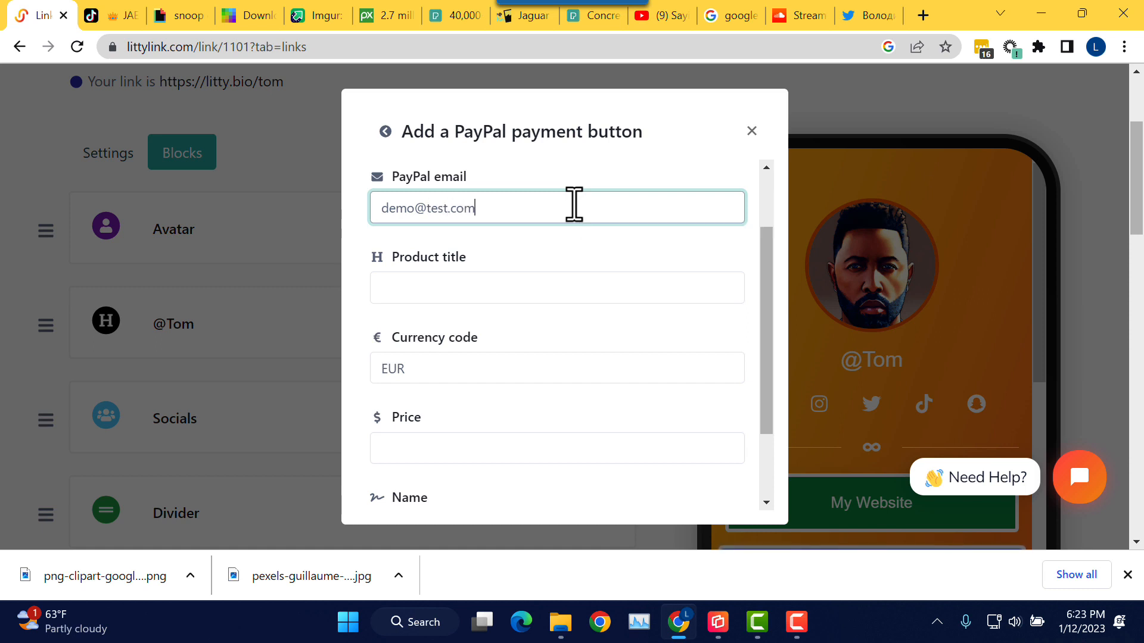
pyautogui.press('Tab')
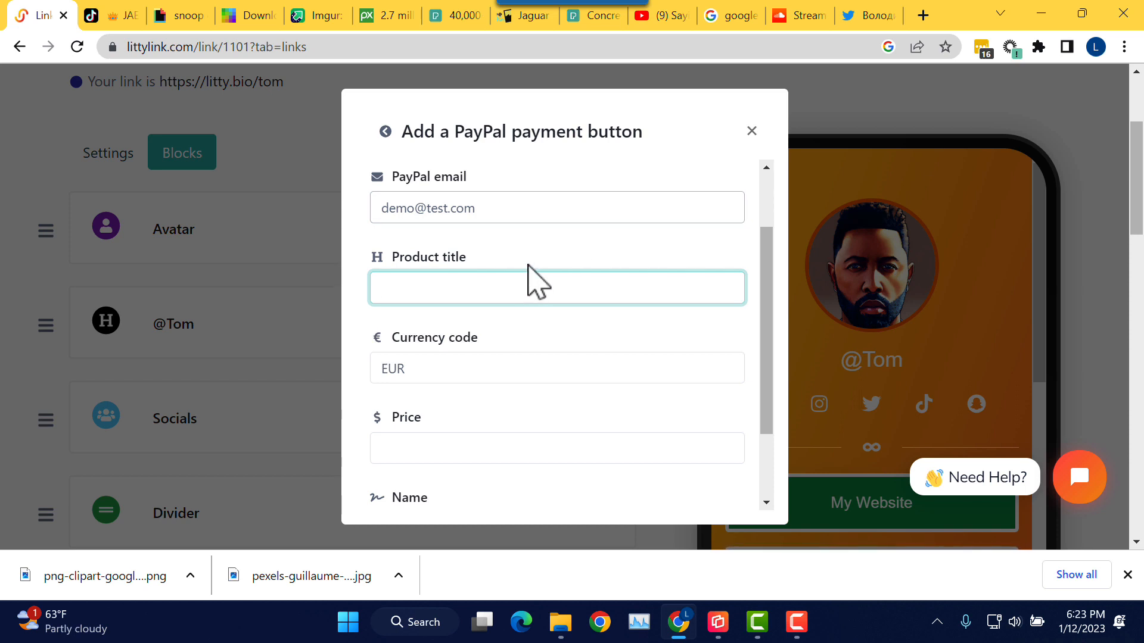
pyautogui.scroll(2, 526, 268)
pyautogui.scroll(-2, 532, 271)
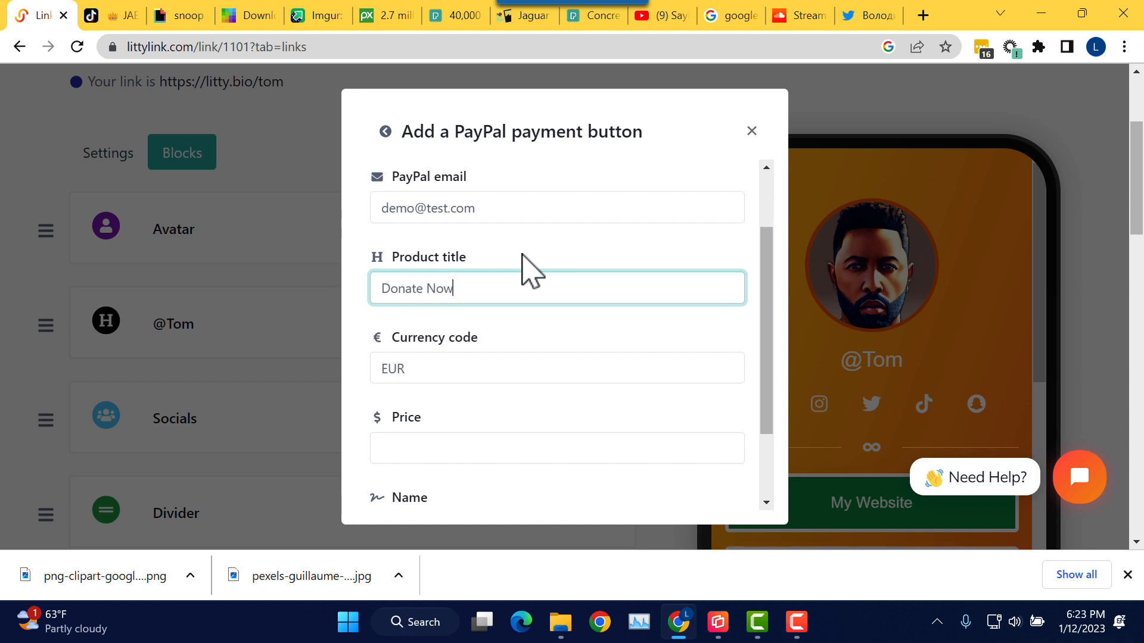
# Step: Set the payment currency code to USD, fixing the lowercase letters
pyautogui.click(445, 367)
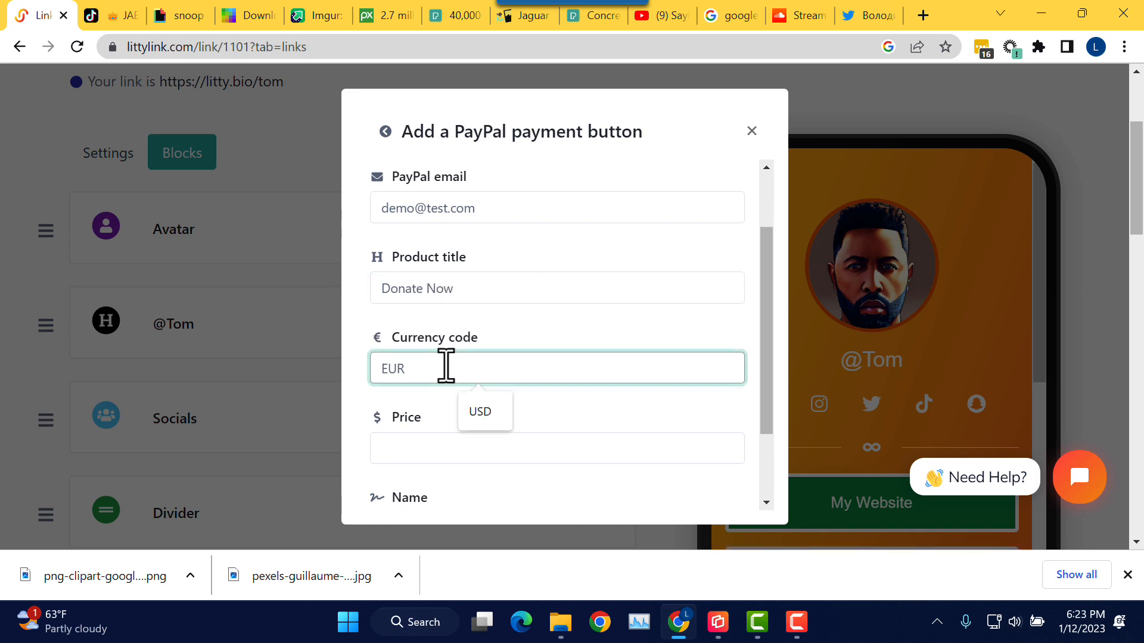
pyautogui.click(480, 417)
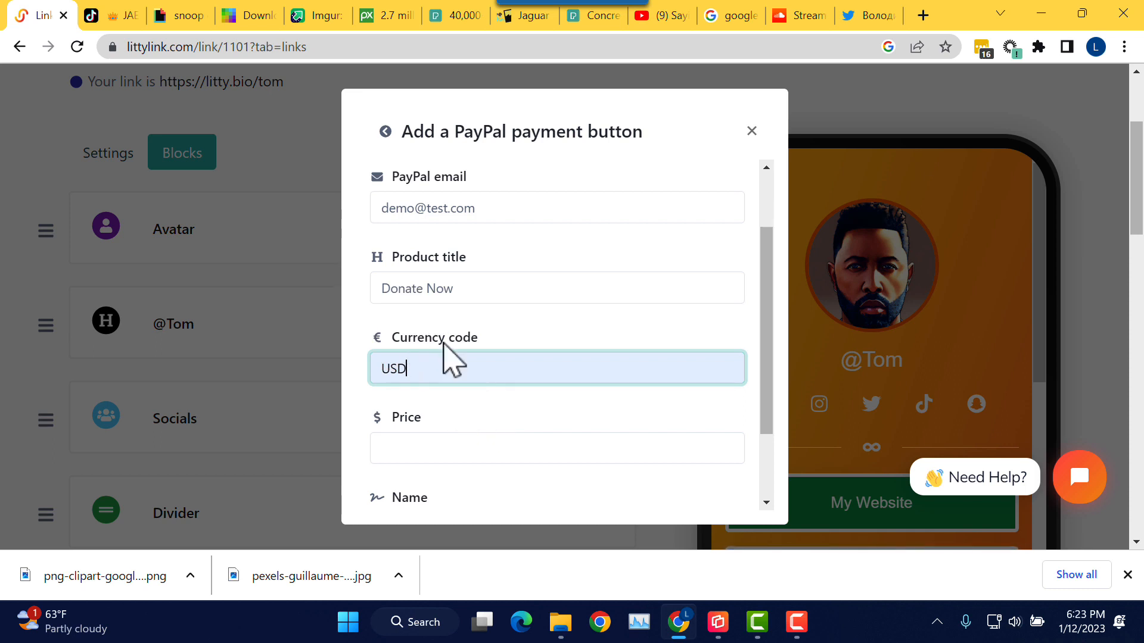
pyautogui.click(527, 337)
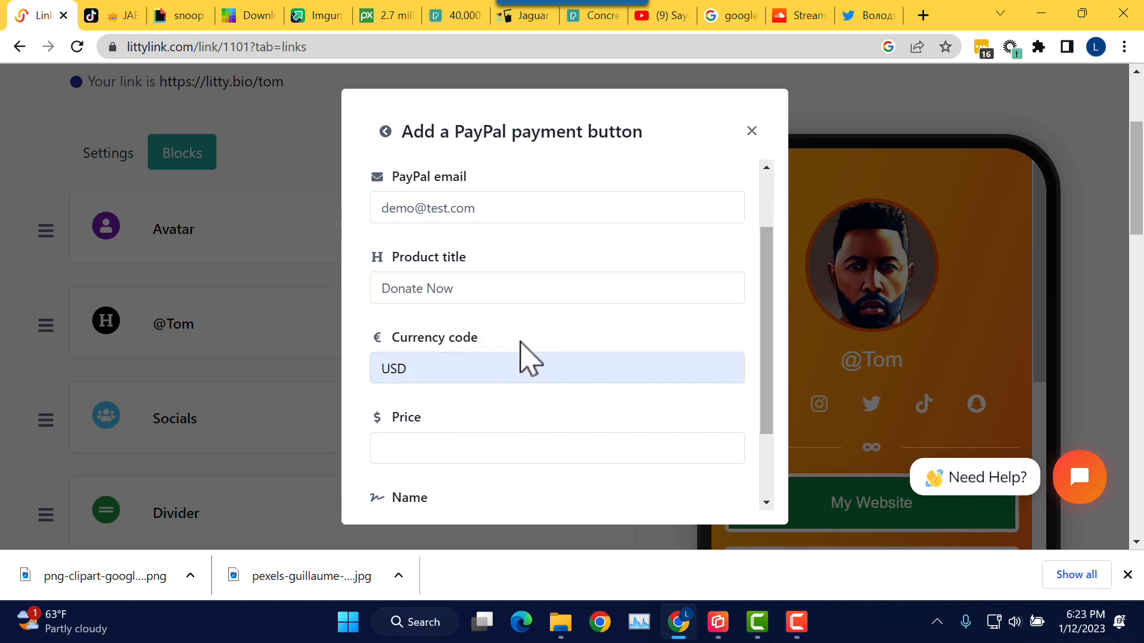
pyautogui.click(426, 370)
pyautogui.press('BackSpace')
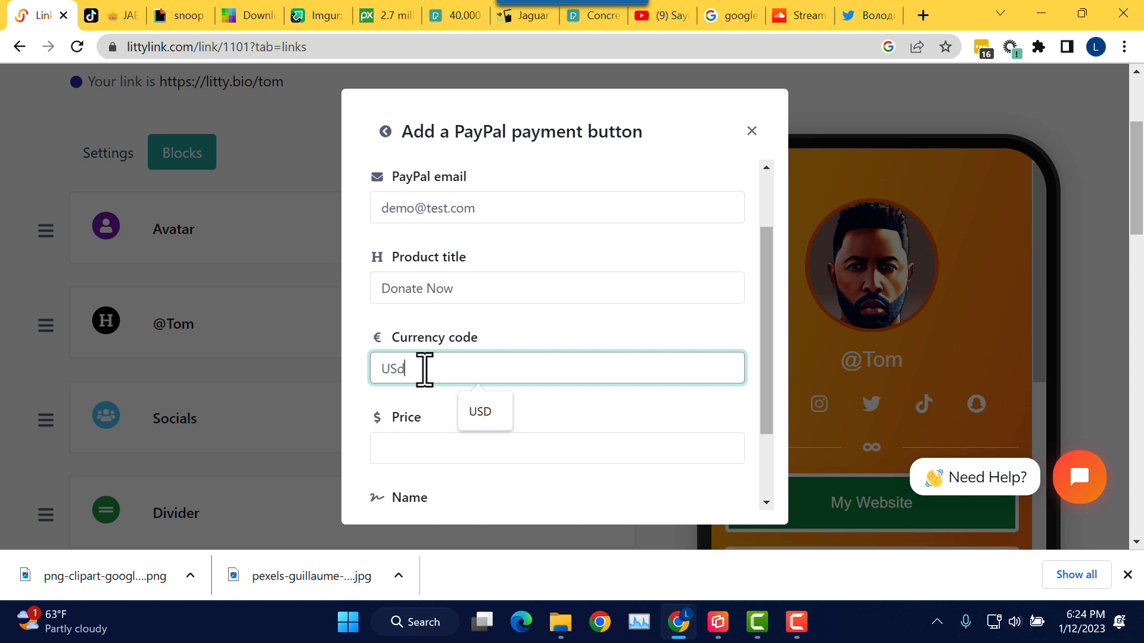
pyautogui.press('BackSpace')
pyautogui.press('capslock')
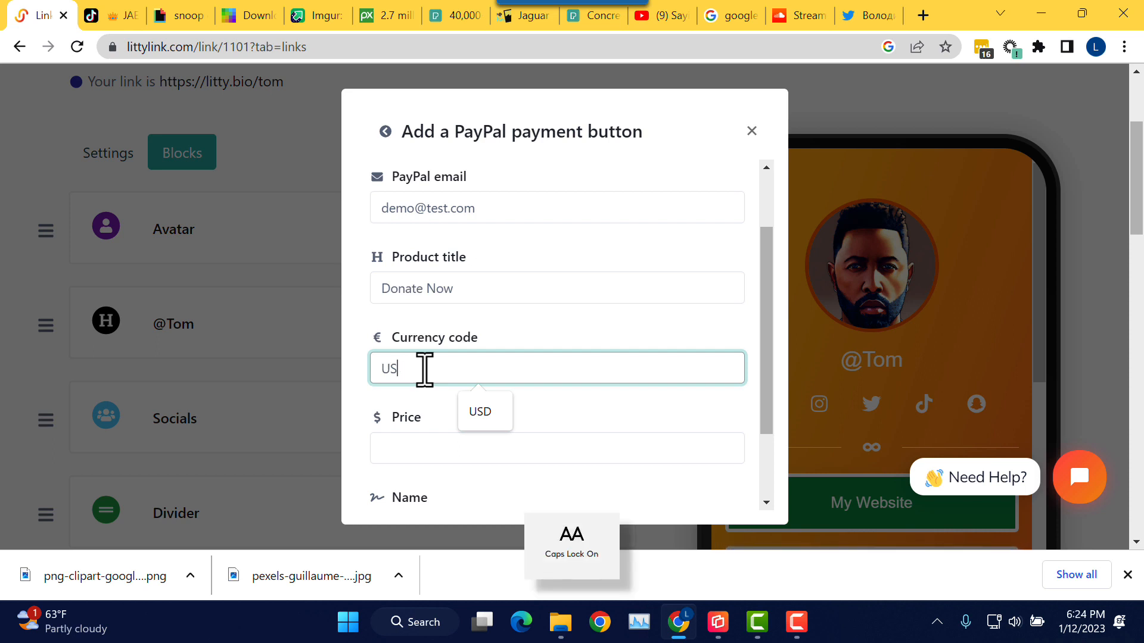
pyautogui.click(597, 337)
# Step: Enter price 5.00 and button name Donate 5.00, then submit the PayPal button
pyautogui.scroll(-2, 519, 356)
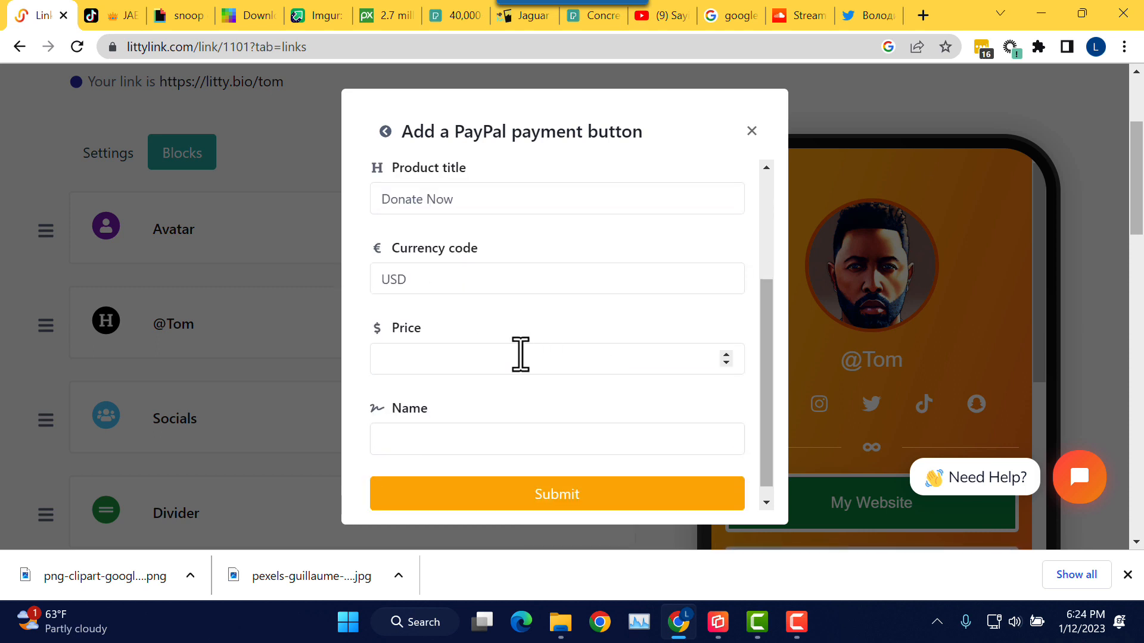
pyautogui.click(462, 366)
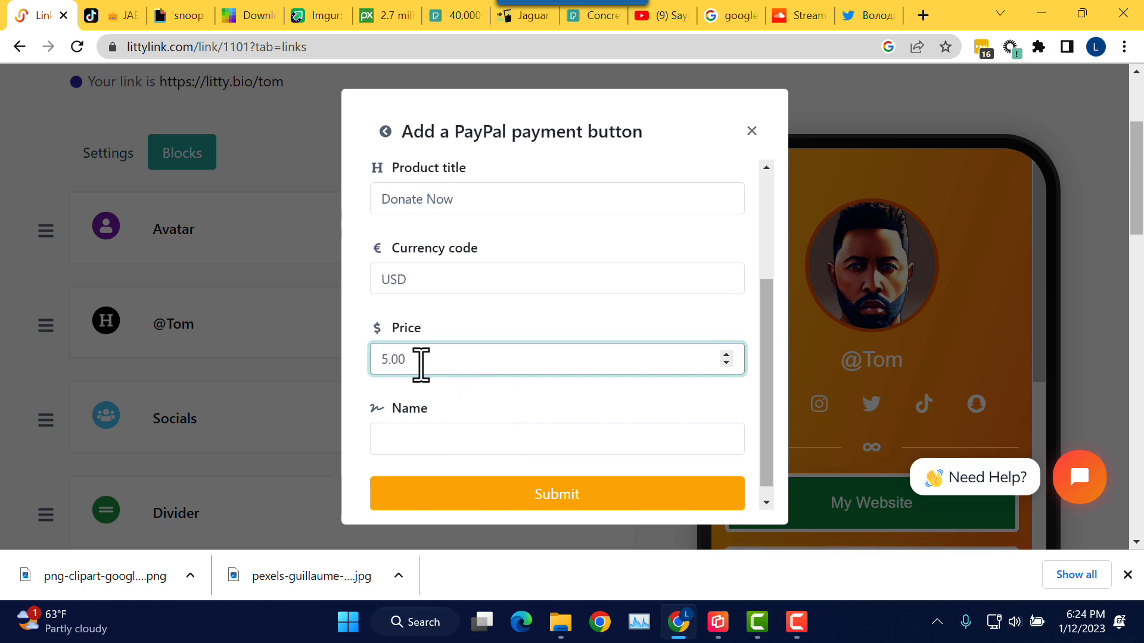
pyautogui.click(432, 442)
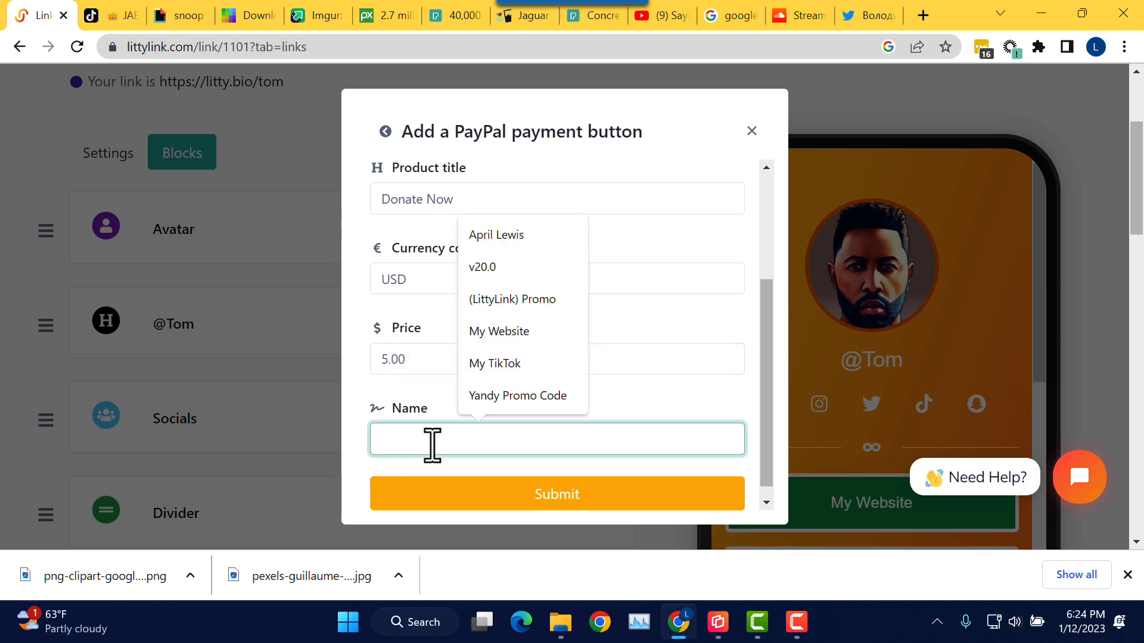
pyautogui.write('d')
pyautogui.press('capslock')
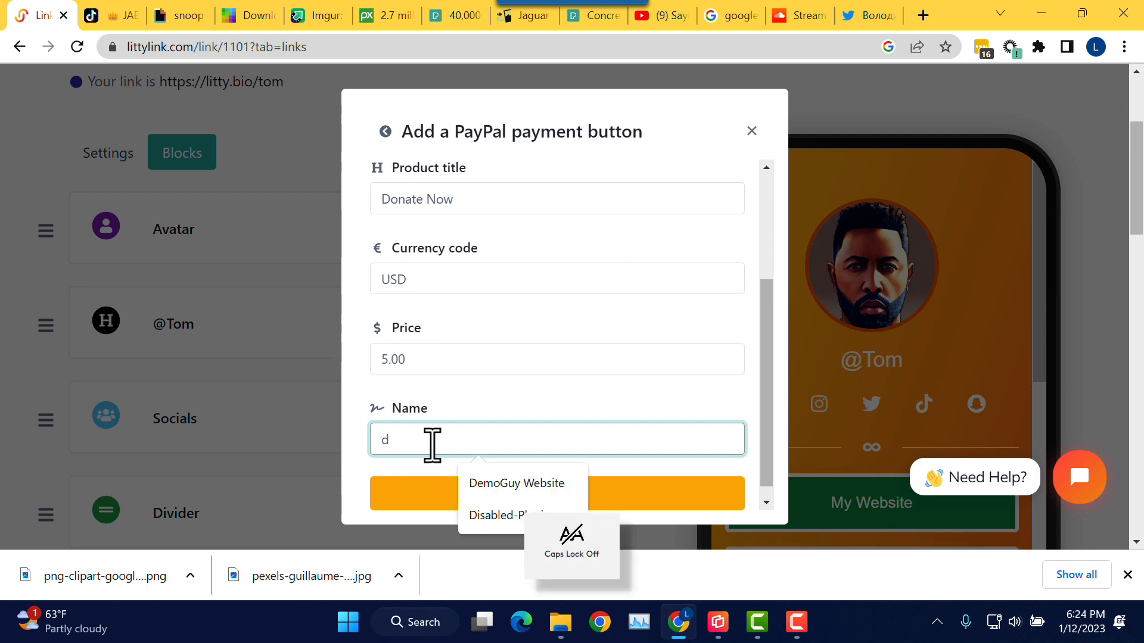
pyautogui.press('BackSpace')
pyautogui.write('Donate 5.00')
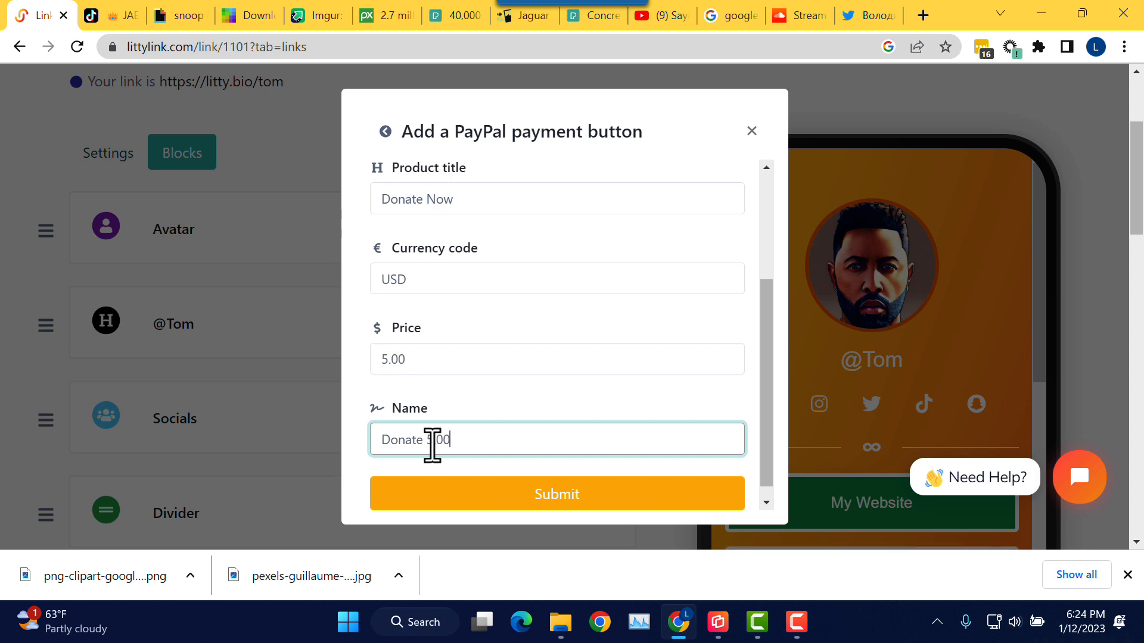
pyautogui.click(566, 503)
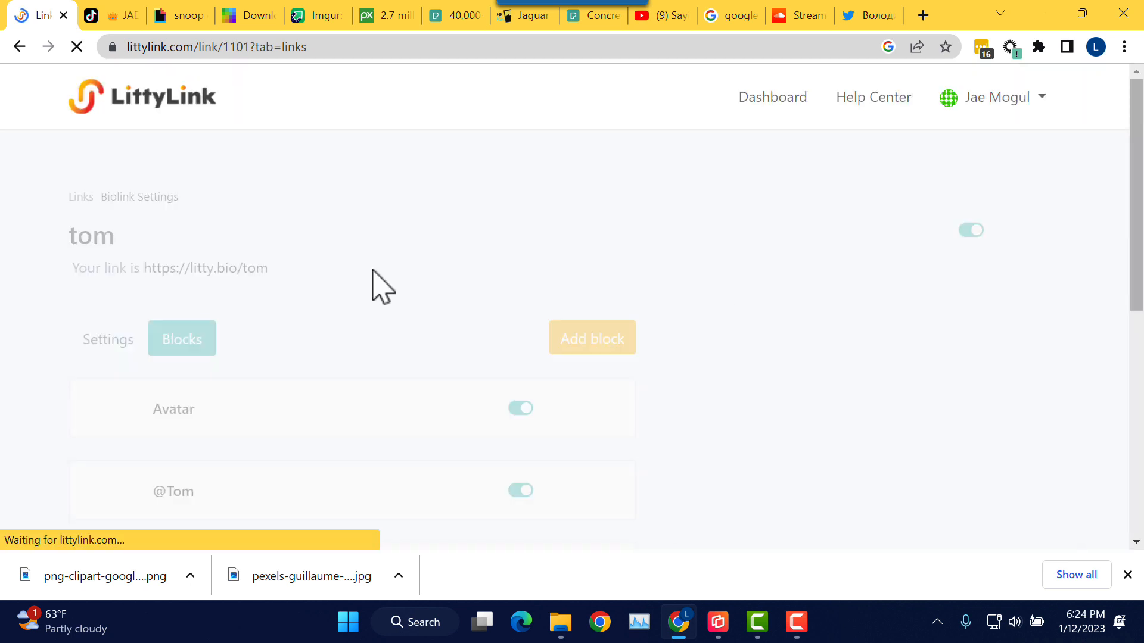
pyautogui.scroll(-1, 442, 237)
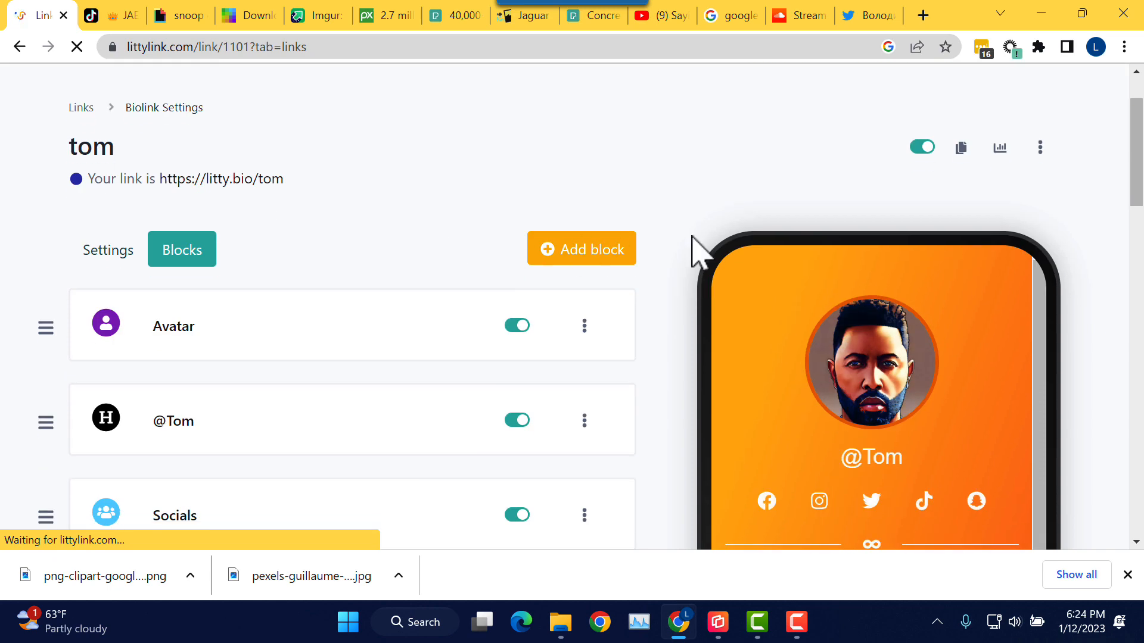
pyautogui.scroll(-3, 745, 252)
pyautogui.scroll(-5, 892, 240)
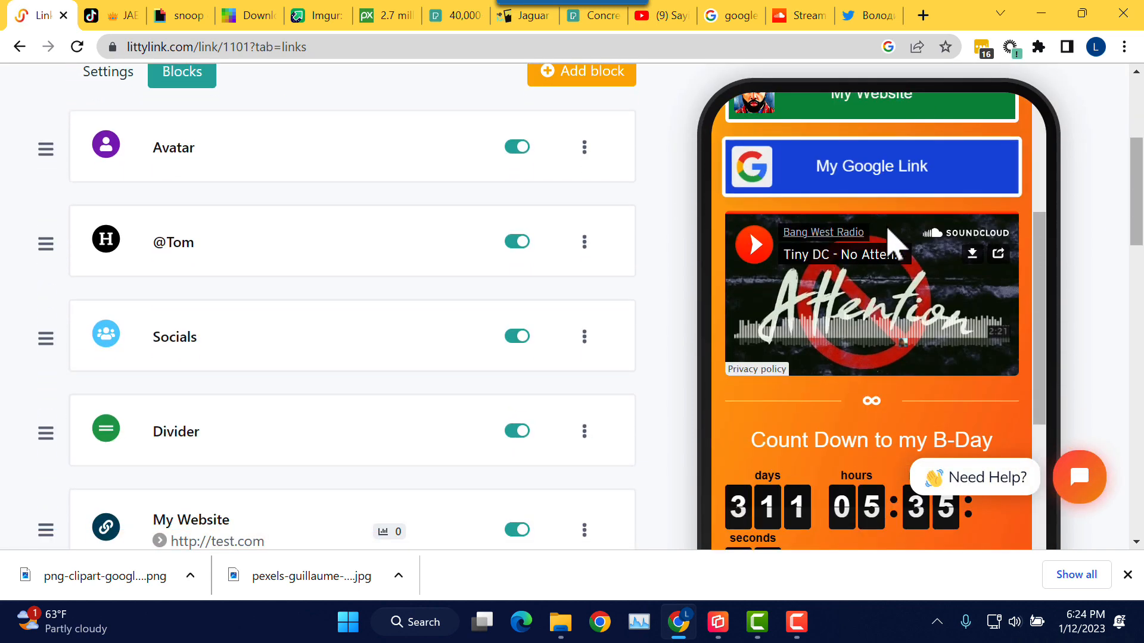
pyautogui.scroll(-1, 894, 248)
pyautogui.scroll(-3, 653, 255)
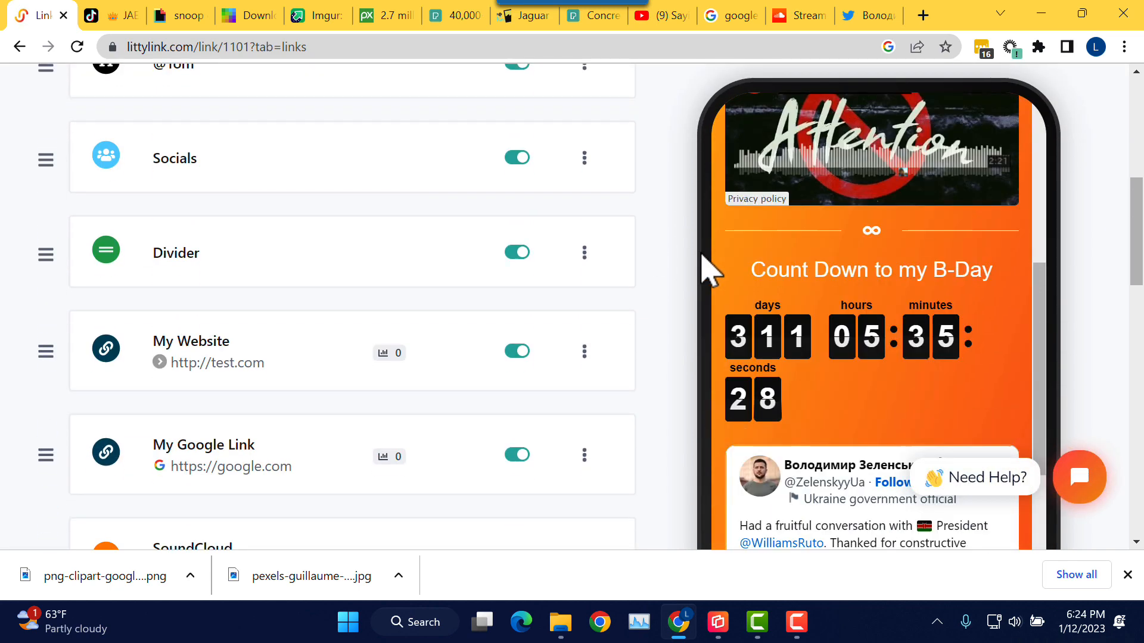
pyautogui.scroll(-15, 710, 268)
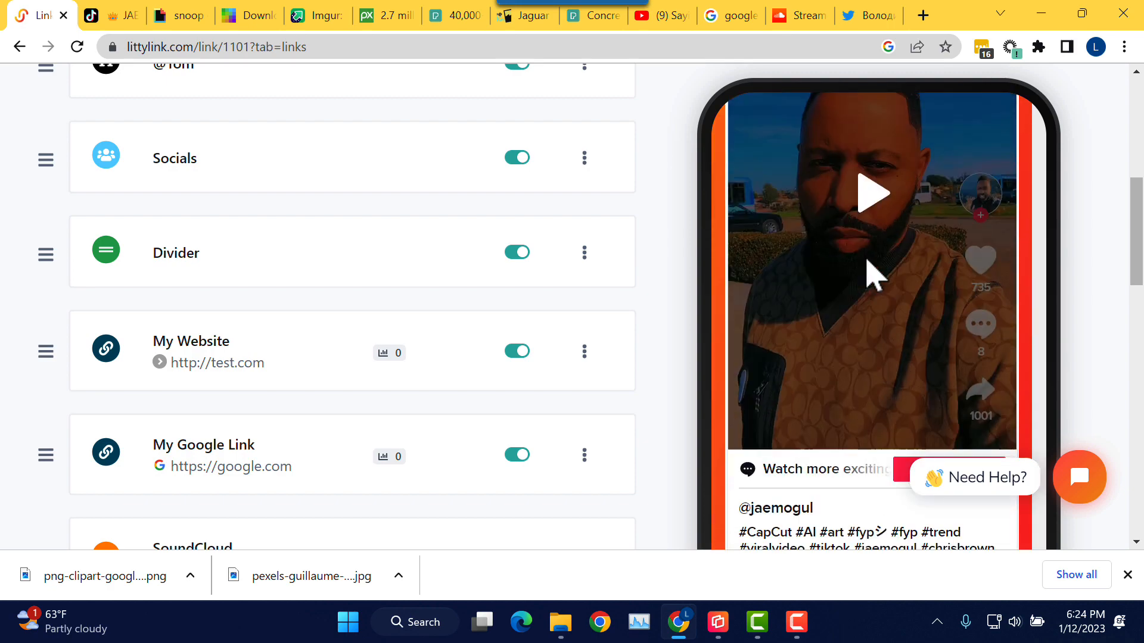
pyautogui.scroll(-15, 1085, 280)
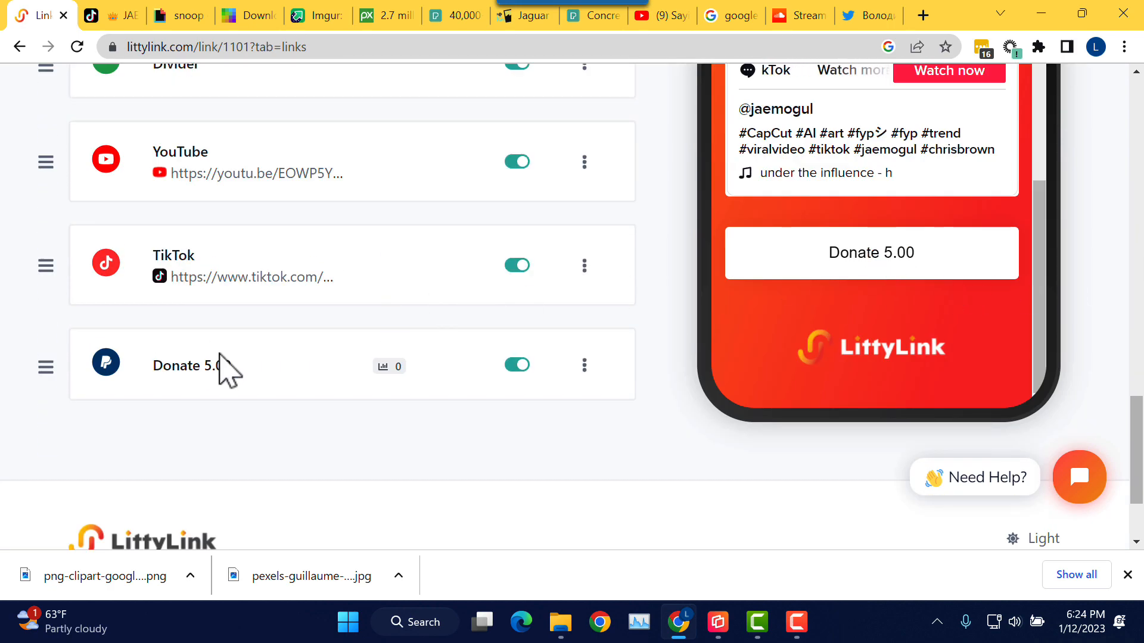
pyautogui.click(208, 370)
pyautogui.scroll(-3, 350, 370)
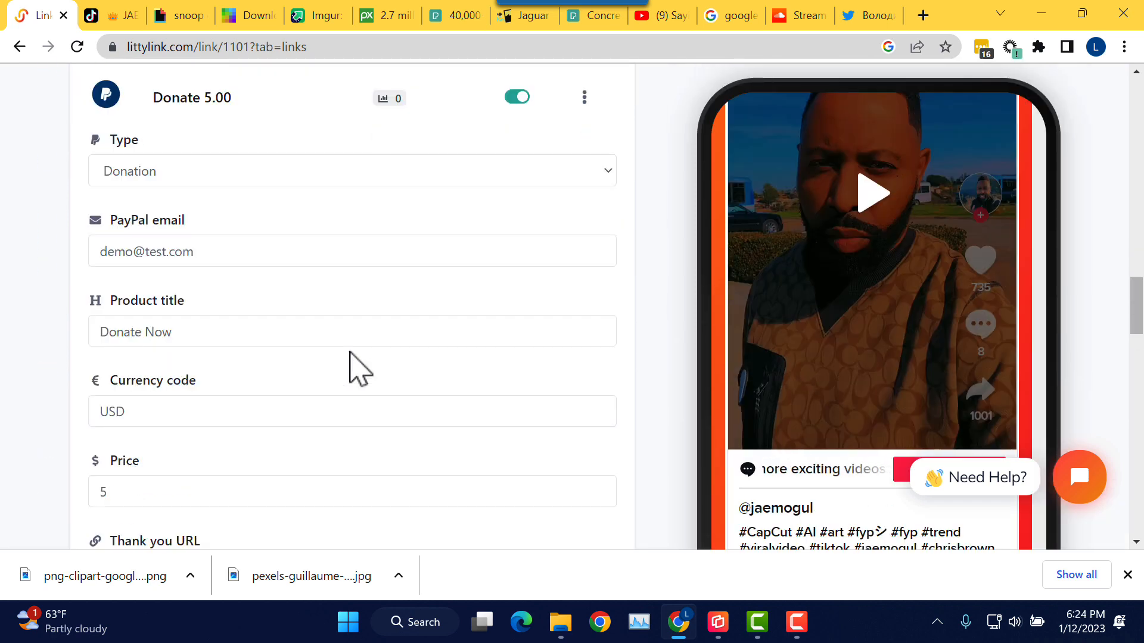
pyautogui.scroll(-3, 356, 369)
pyautogui.scroll(-6, 349, 352)
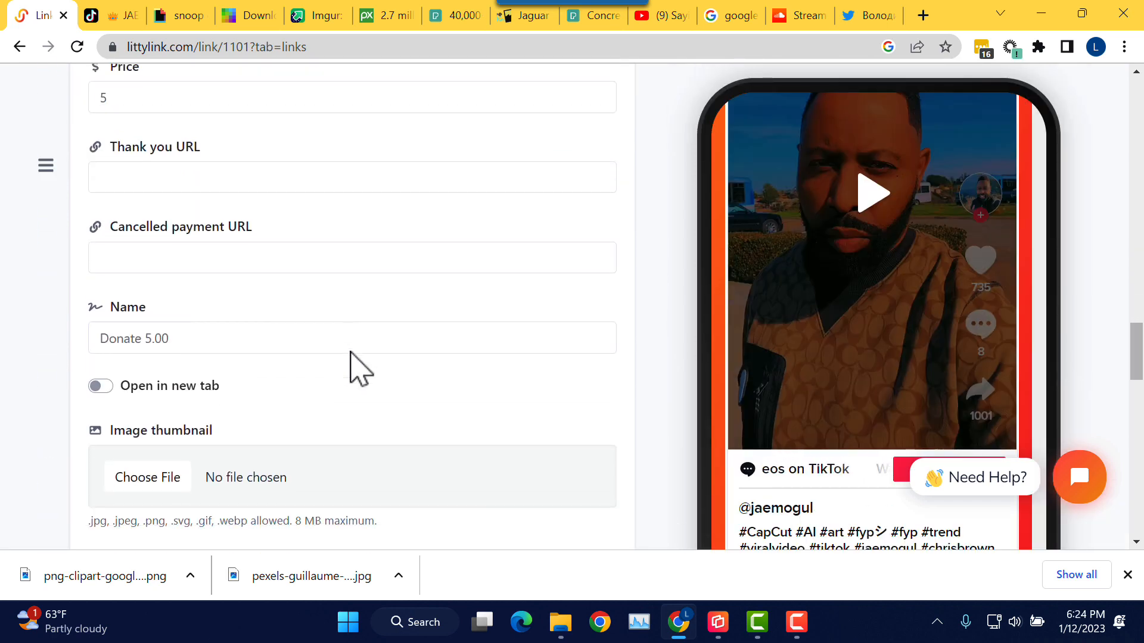
pyautogui.scroll(-3, 352, 369)
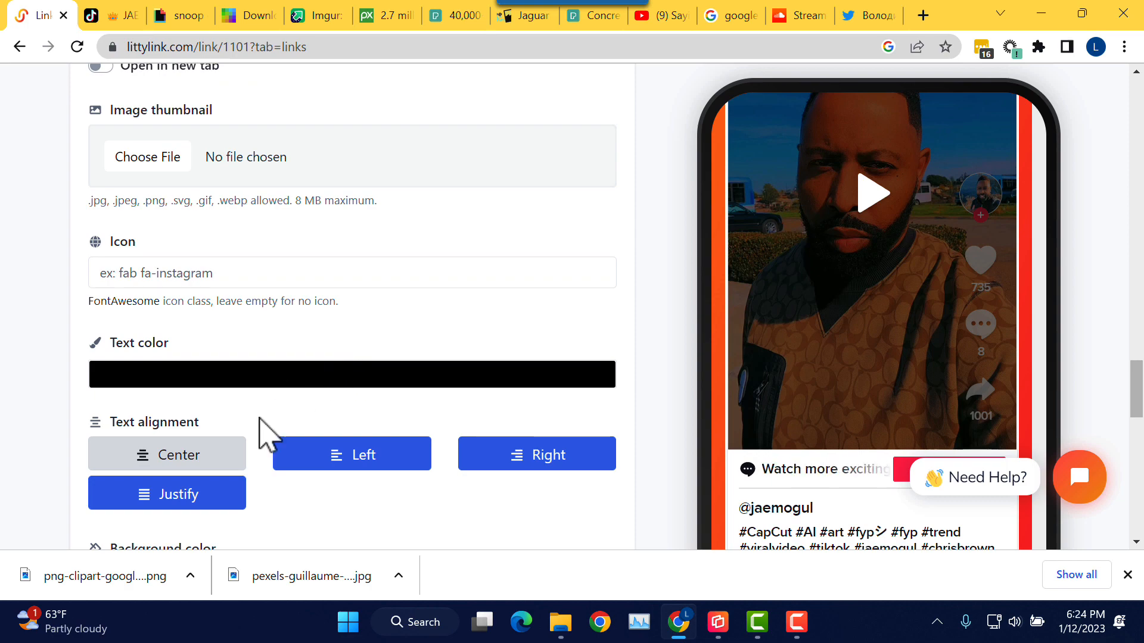
pyautogui.scroll(12, 345, 378)
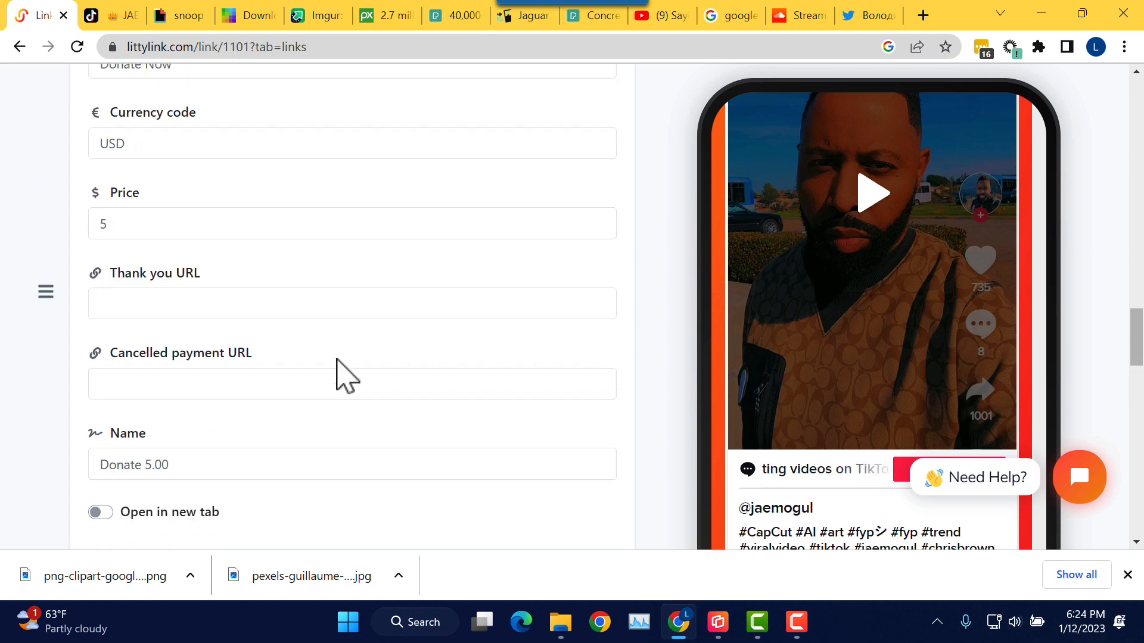
pyautogui.scroll(1, 346, 378)
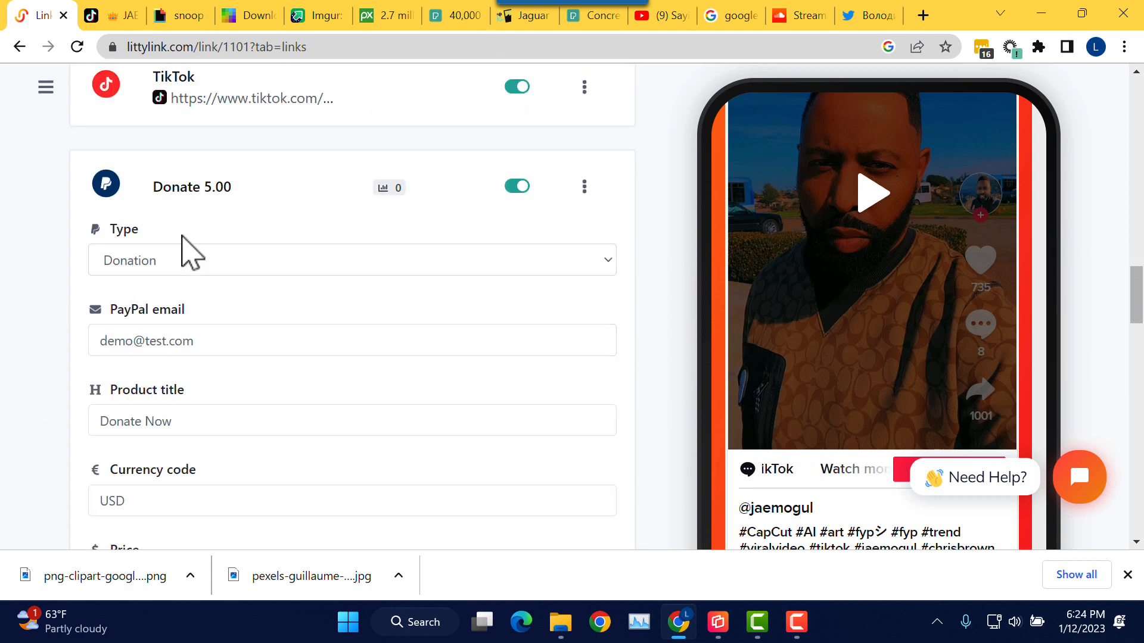
pyautogui.click(245, 200)
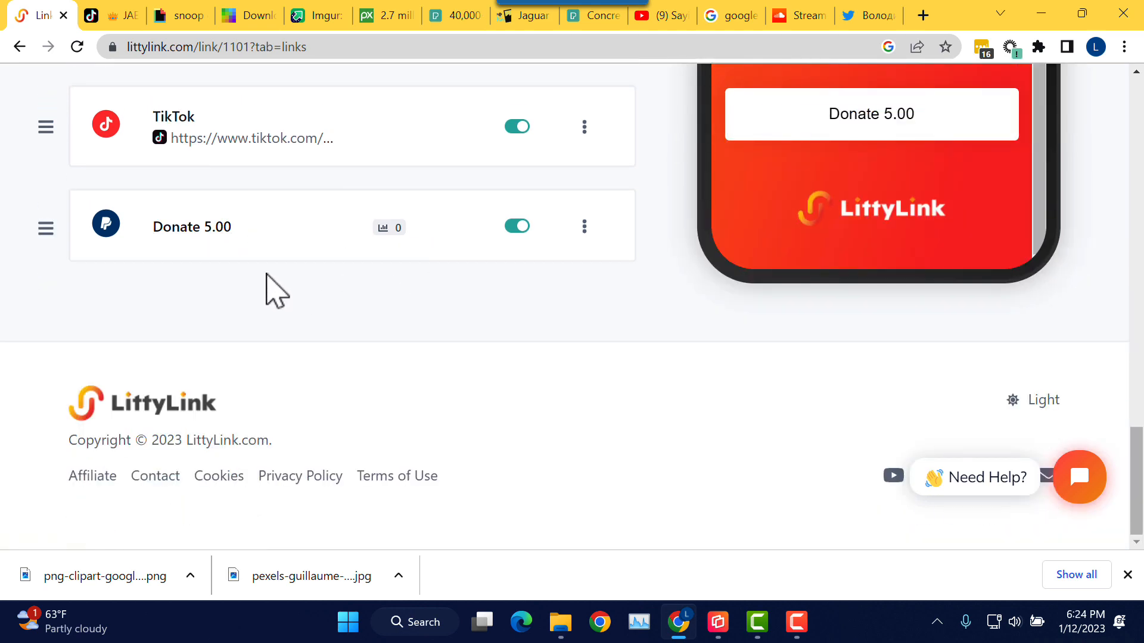
pyautogui.scroll(1, 280, 280)
pyautogui.scroll(1, 280, 289)
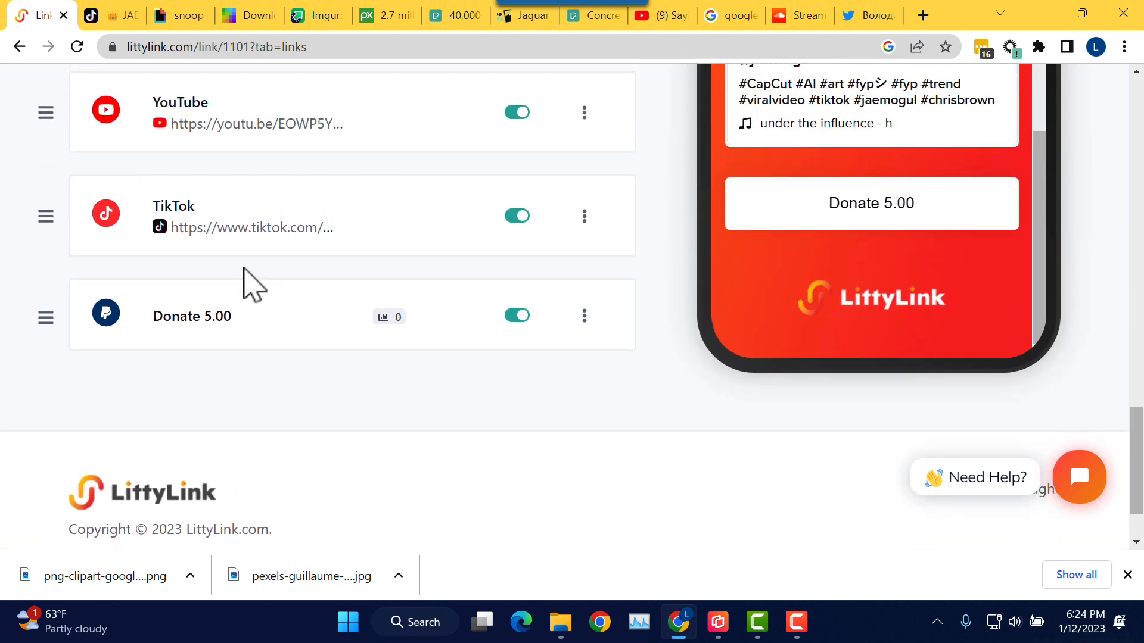
pyautogui.scroll(15, 503, 273)
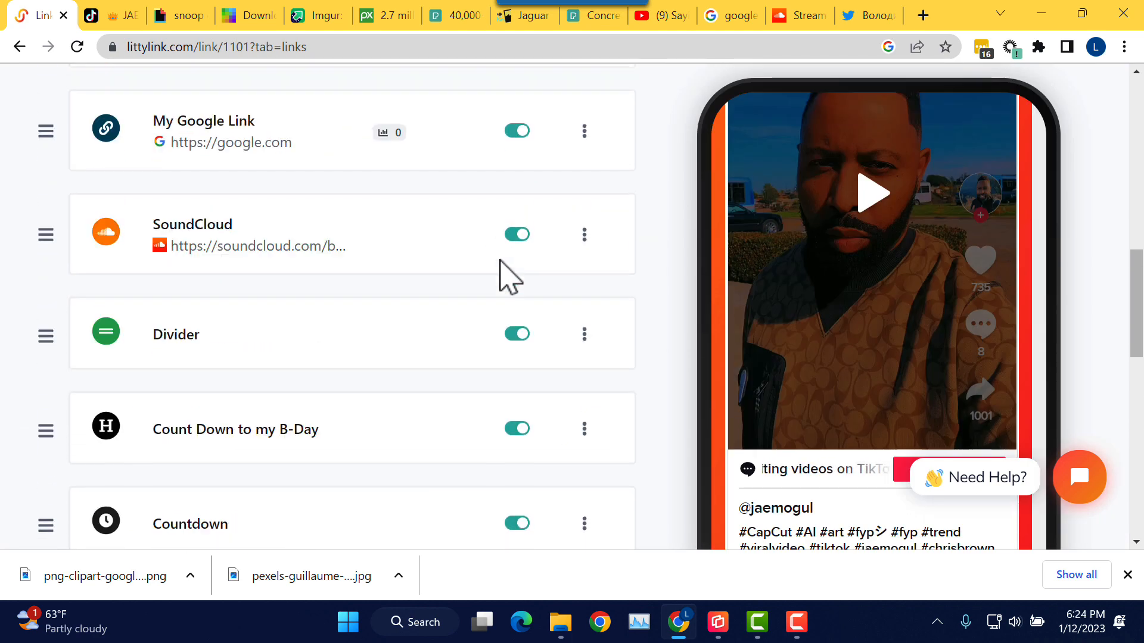
pyautogui.scroll(6, 595, 271)
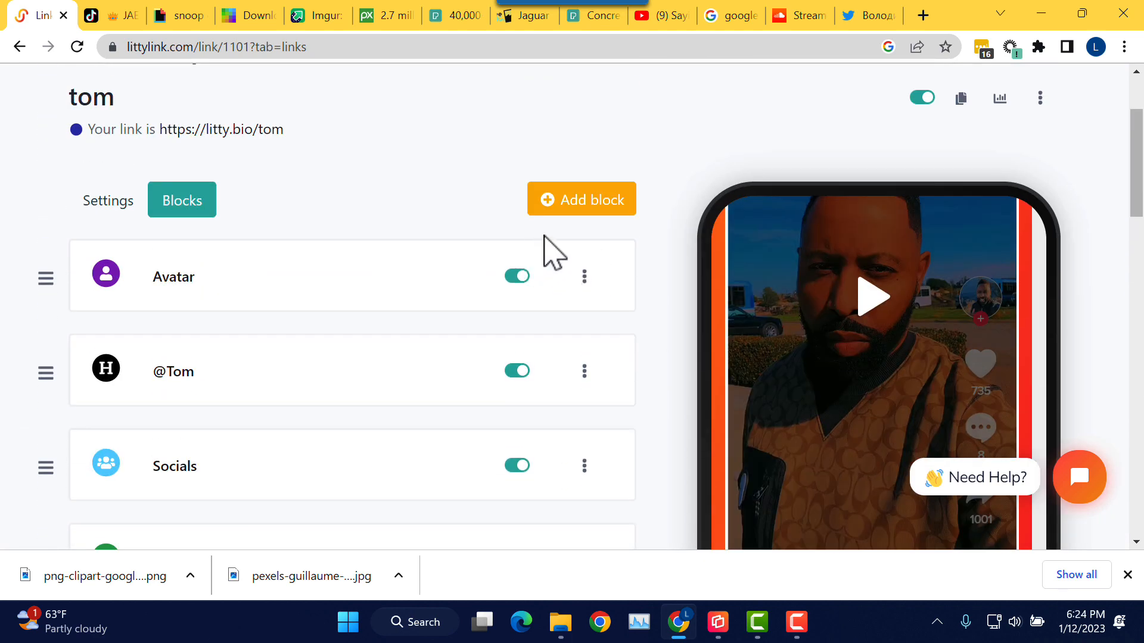
# Step: Add a link button to the saved cash.app payment address, named Pay plus the owner's name
pyautogui.click(589, 225)
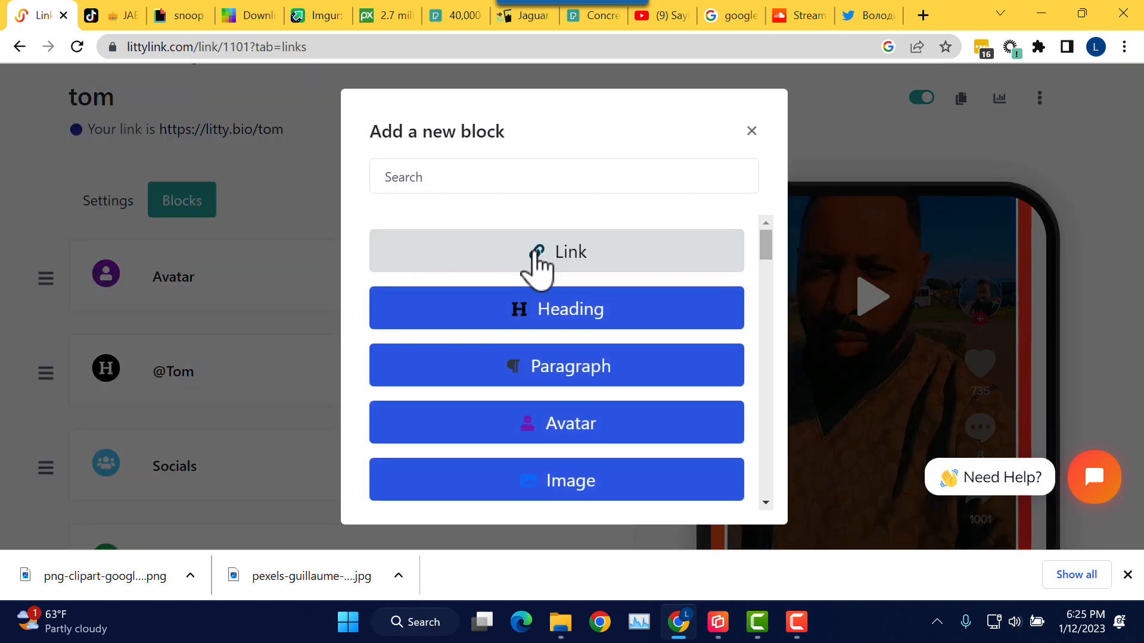
pyautogui.click(537, 264)
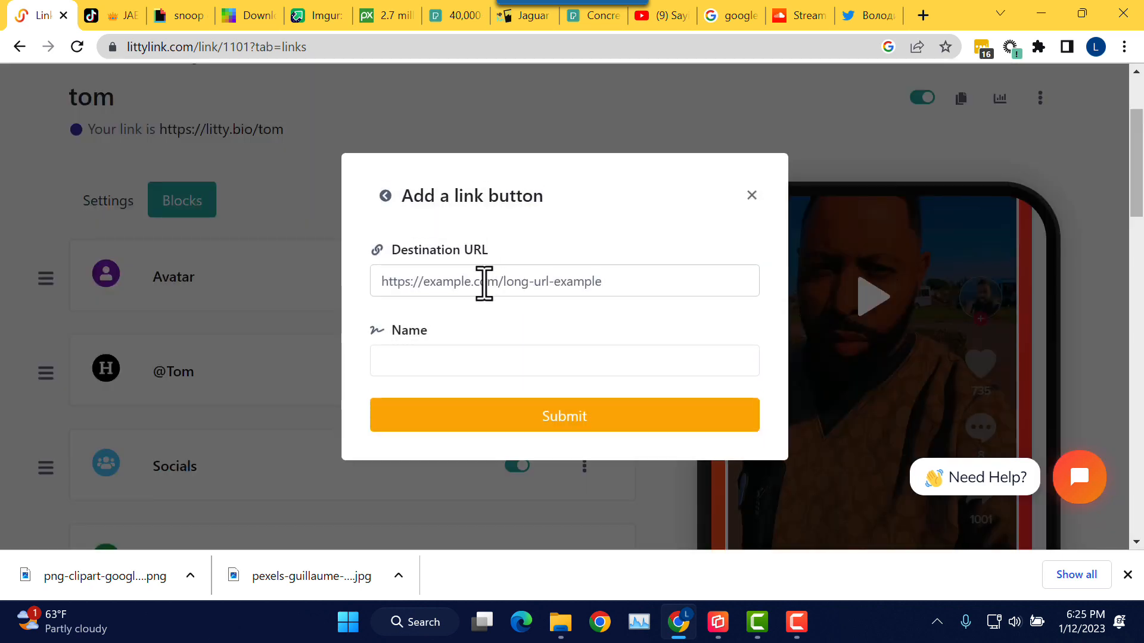
pyautogui.click(483, 283)
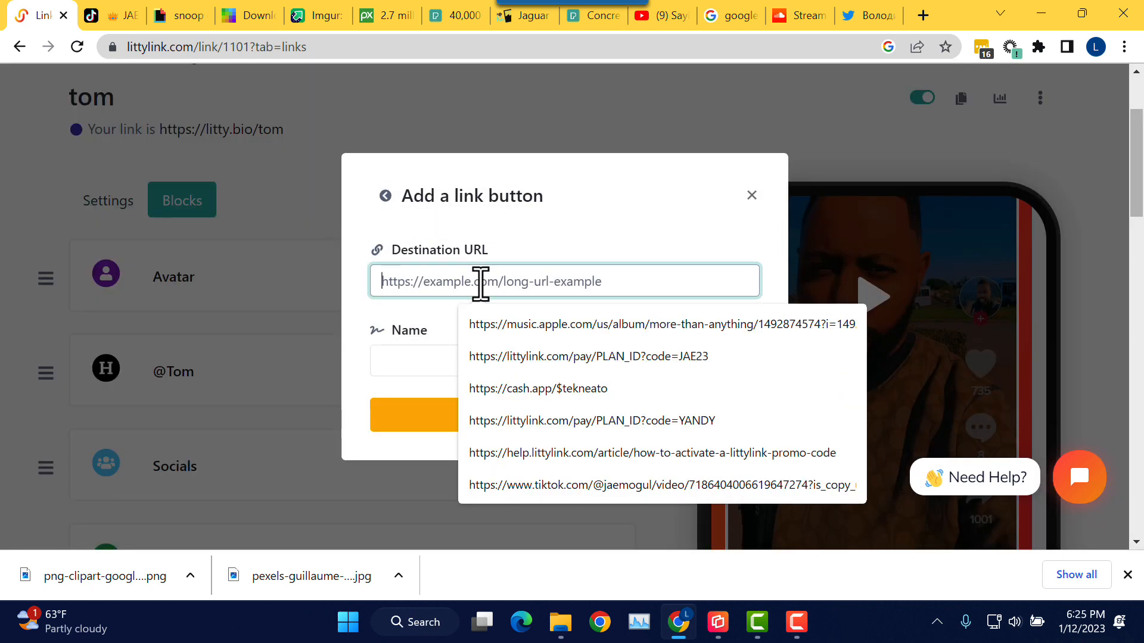
pyautogui.write('https')
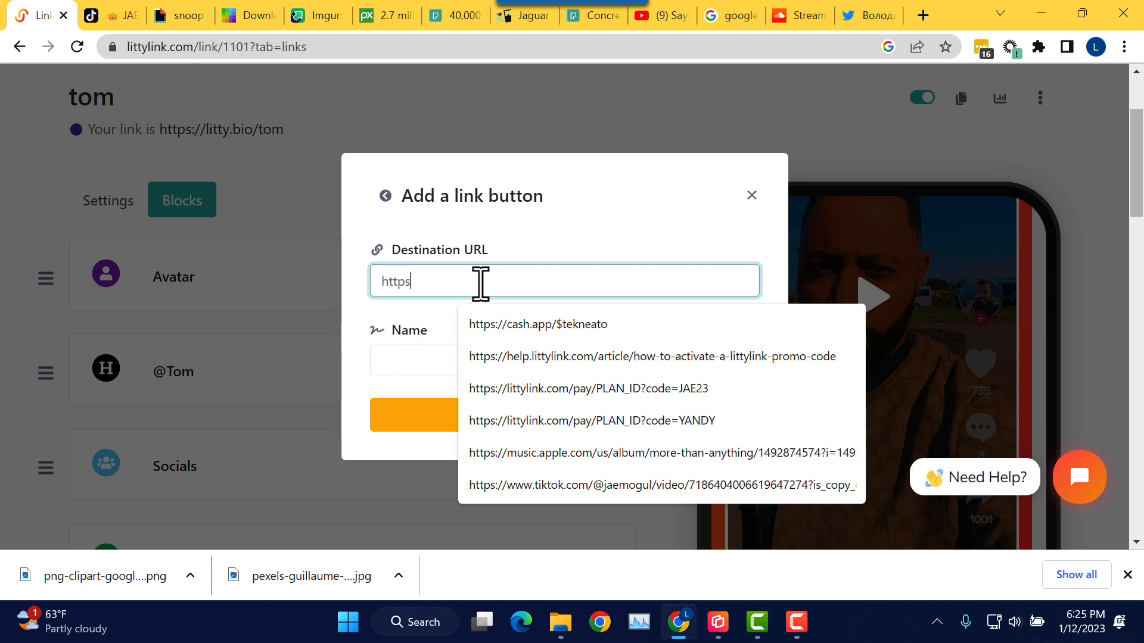
pyautogui.write('://cas')
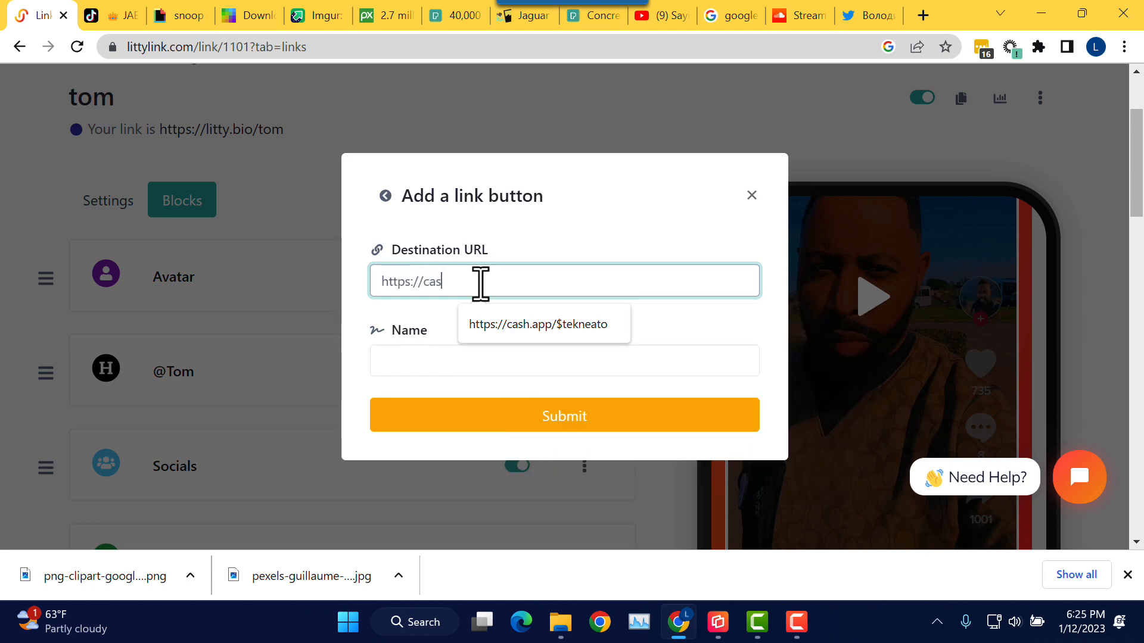
pyautogui.write('h')
pyautogui.click(534, 325)
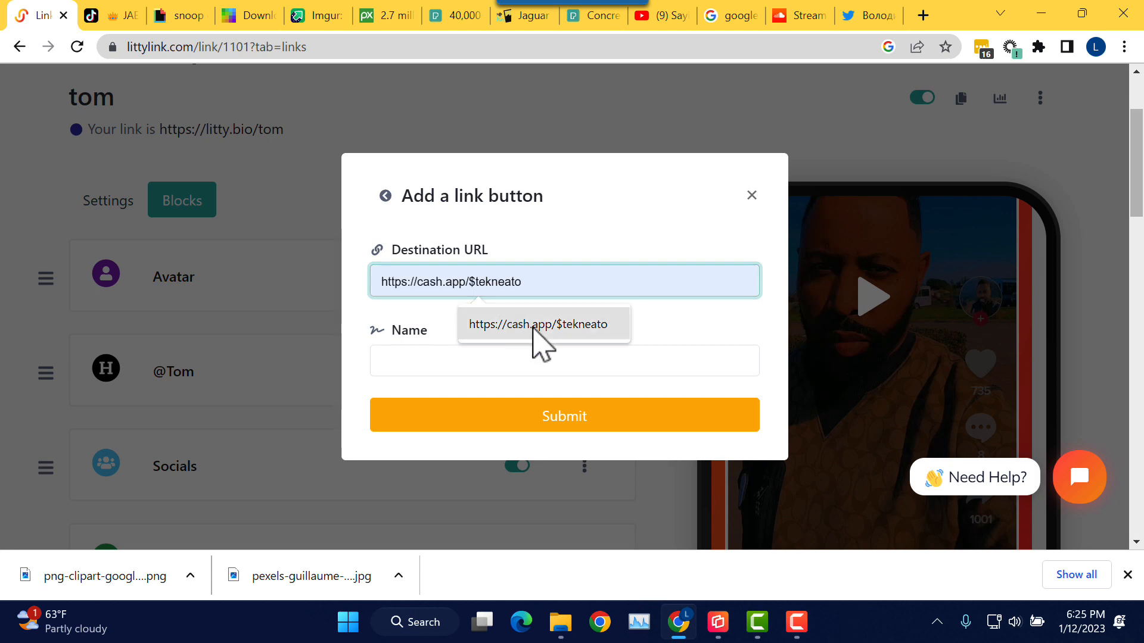
pyautogui.click(461, 360)
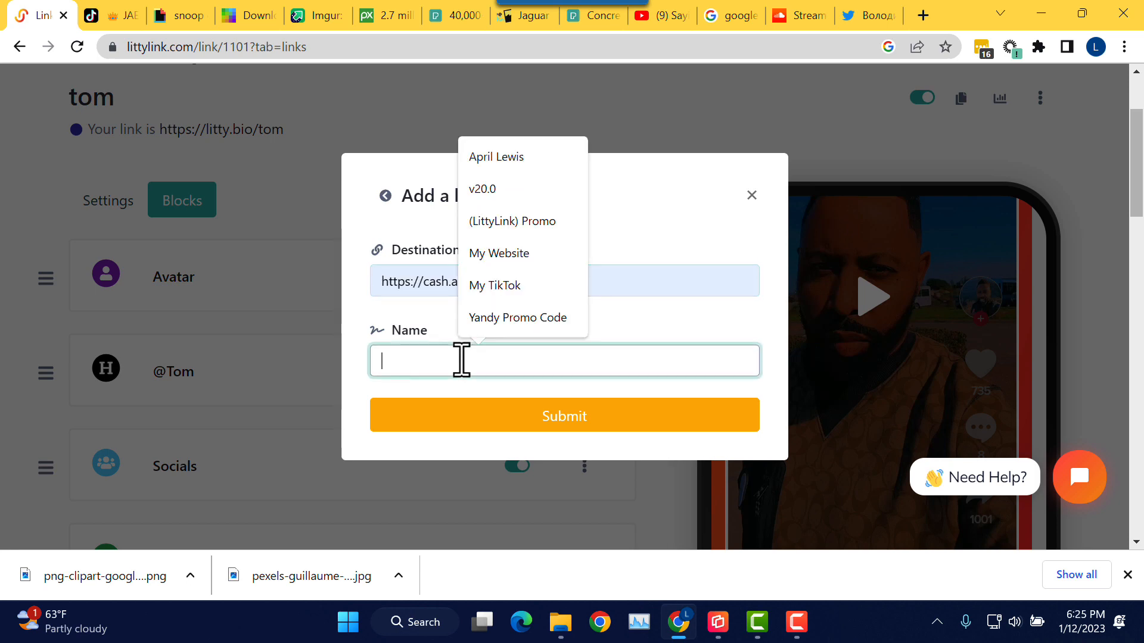
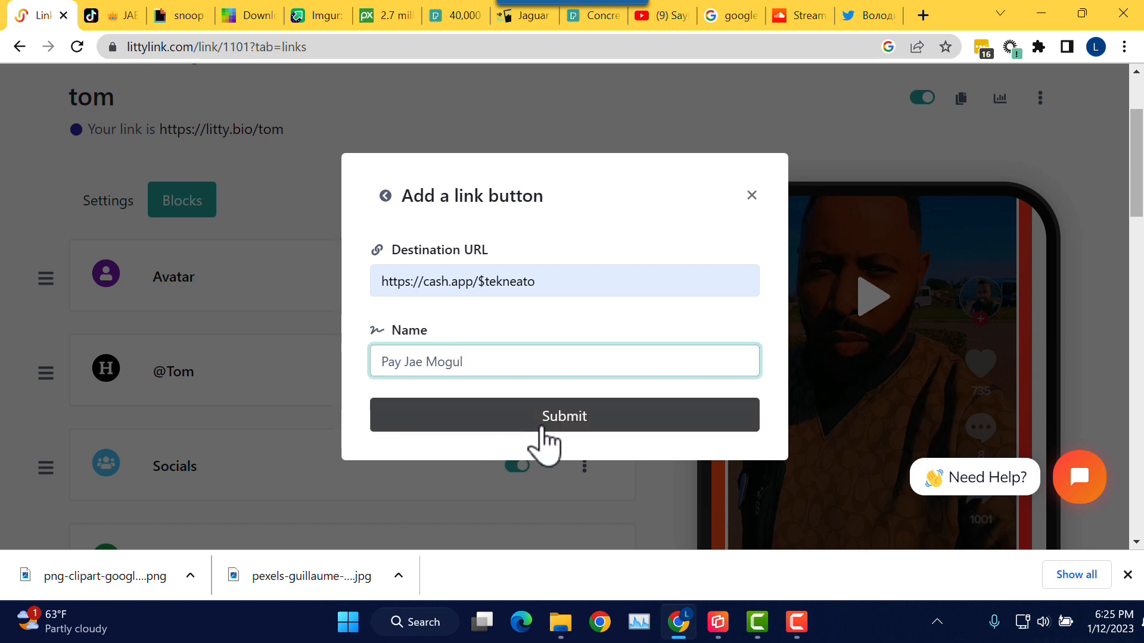
pyautogui.click(545, 428)
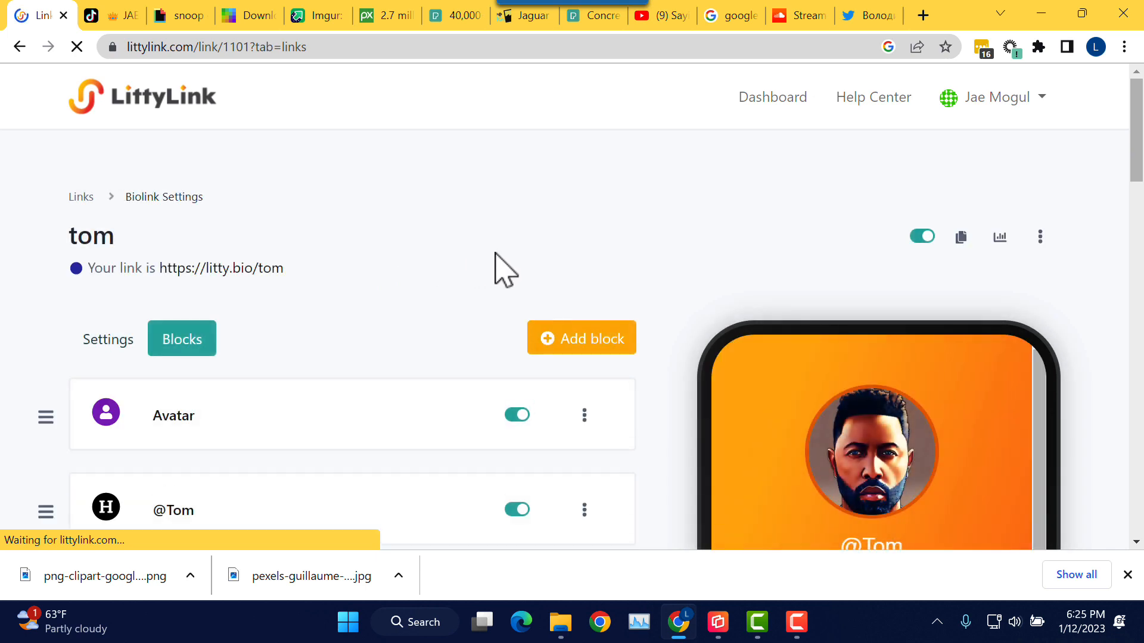
# Step: Scroll to the bottom of the Blocks list and expand the Cash App Pay link's settings
pyautogui.scroll(-9, 507, 271)
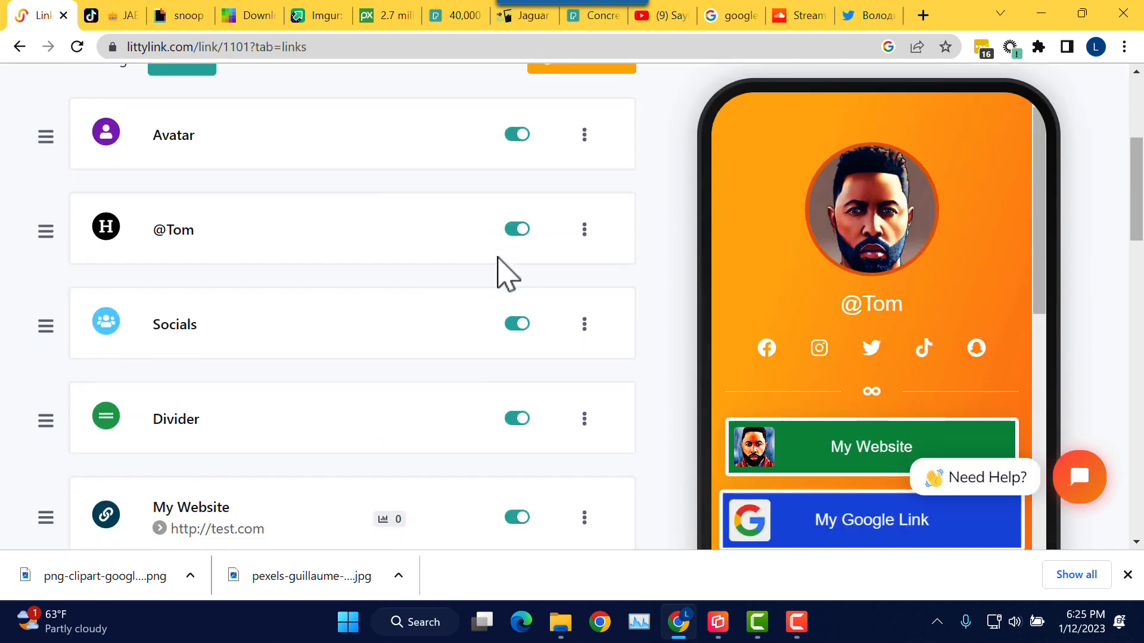
pyautogui.scroll(-12, 507, 271)
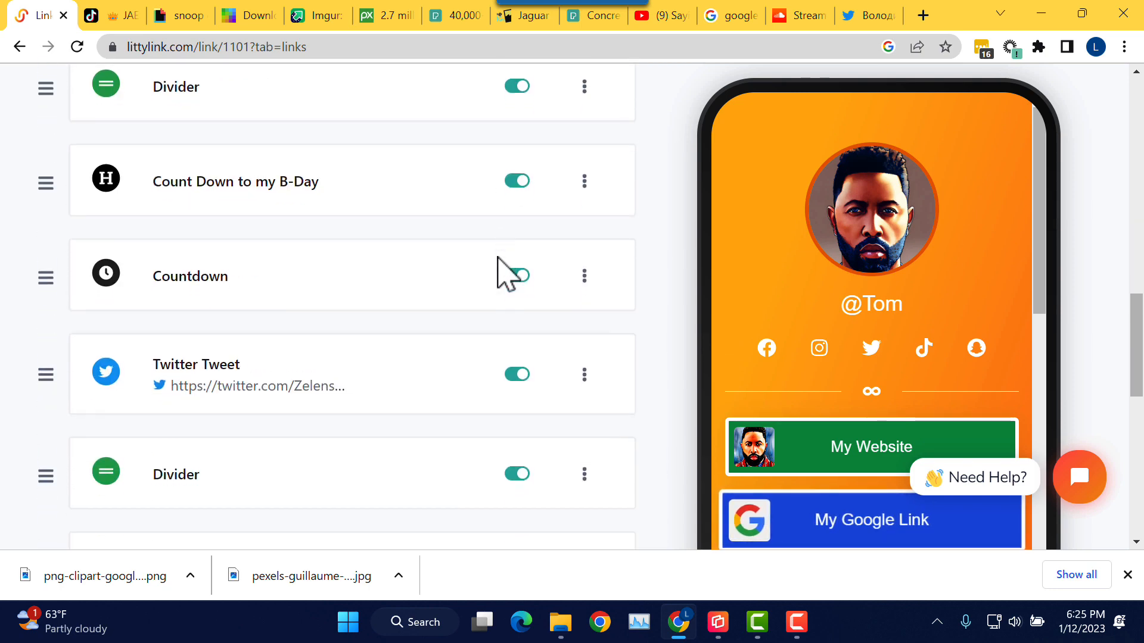
pyautogui.scroll(-5, 507, 271)
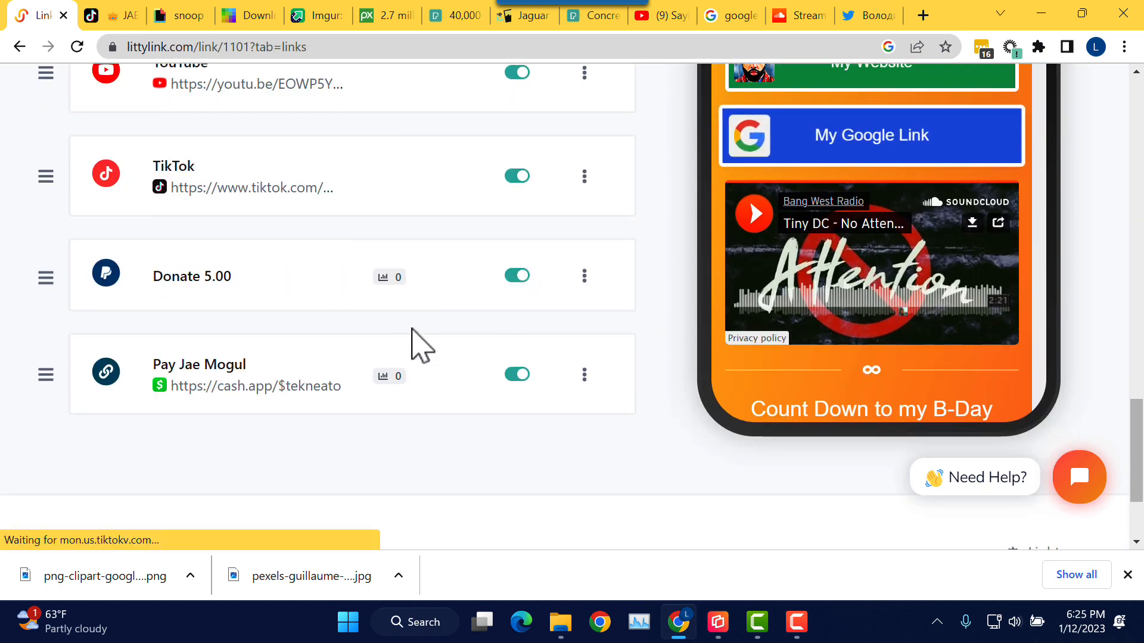
pyautogui.click(233, 366)
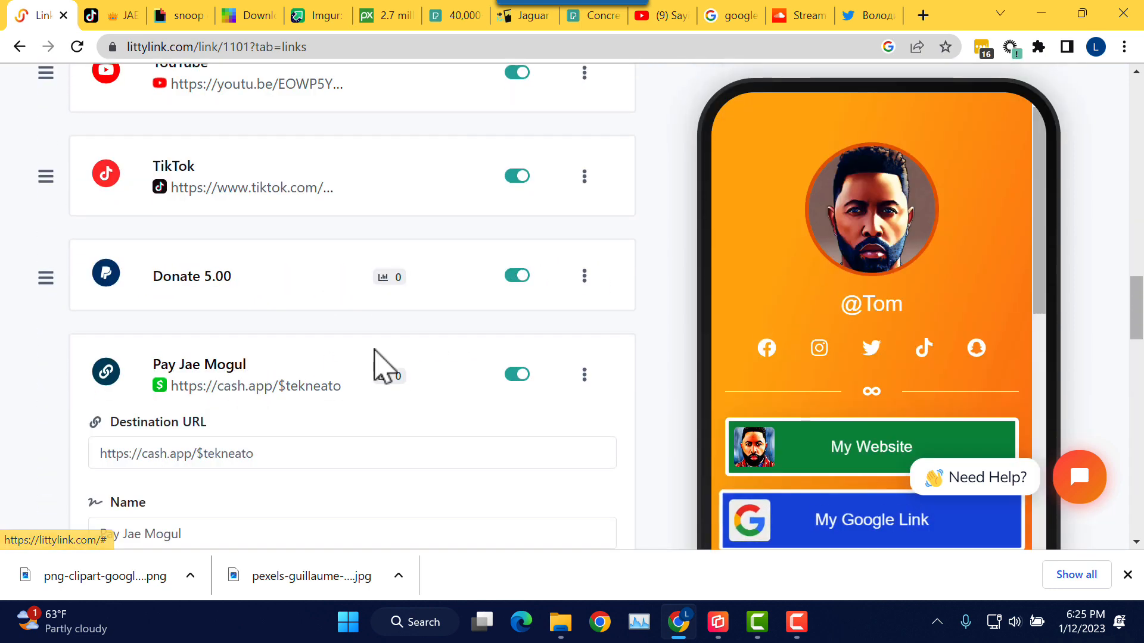
pyautogui.scroll(-5, 381, 366)
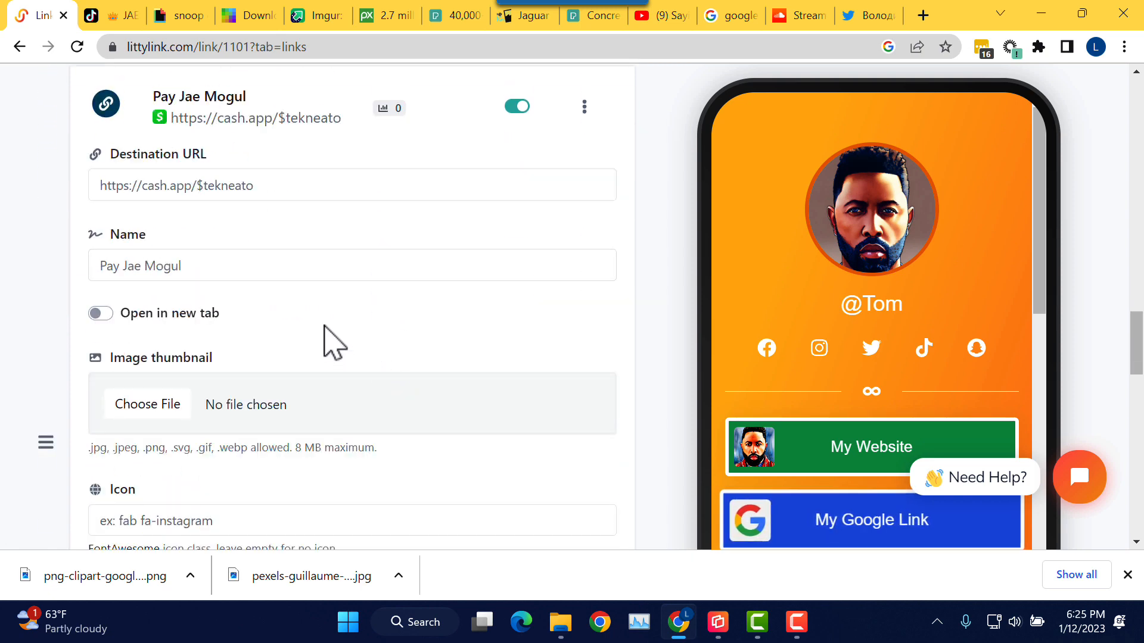
pyautogui.scroll(-2, 327, 344)
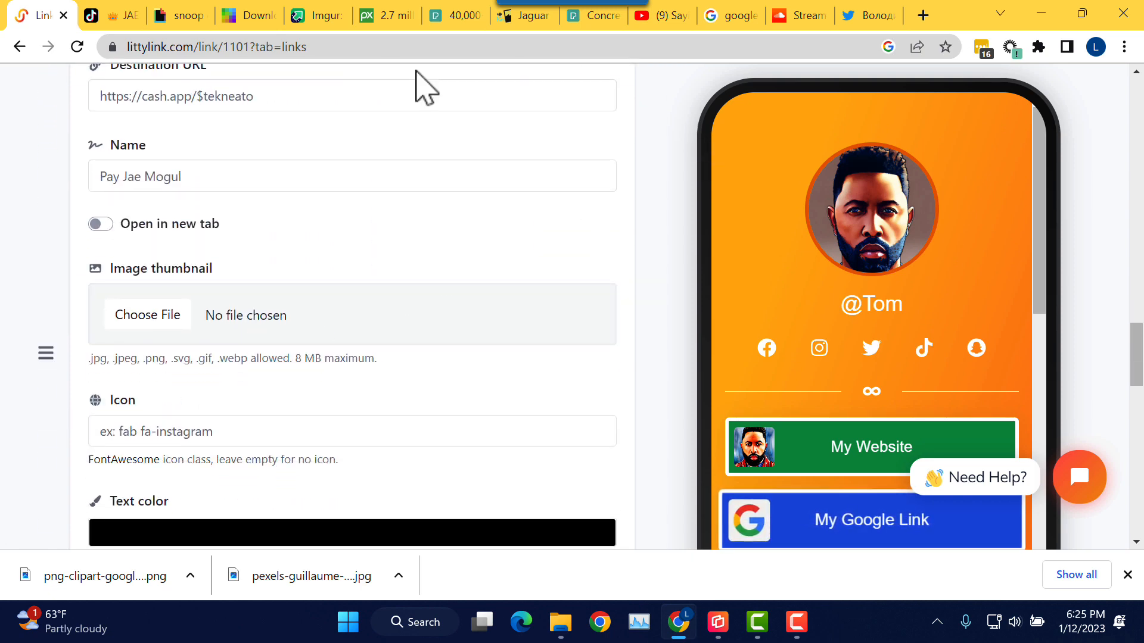
# Step: Search Google Images for 'cashapp icon'
pyautogui.click(732, 16)
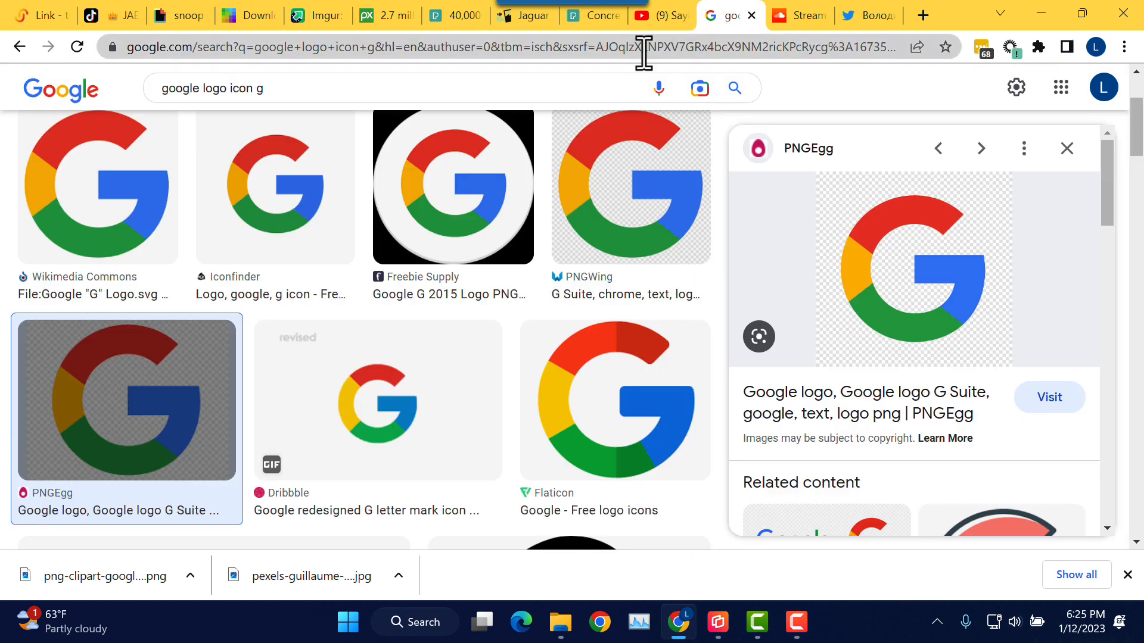
pyautogui.scroll(2, 370, 149)
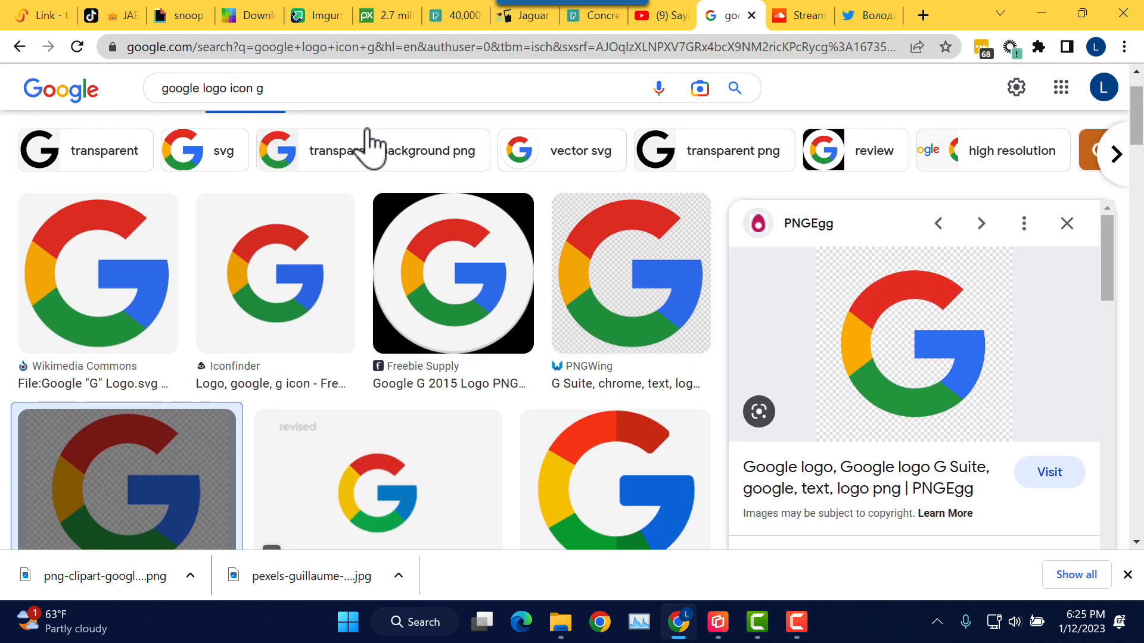
pyautogui.tripleClick(349, 88)
pyautogui.write('cash')
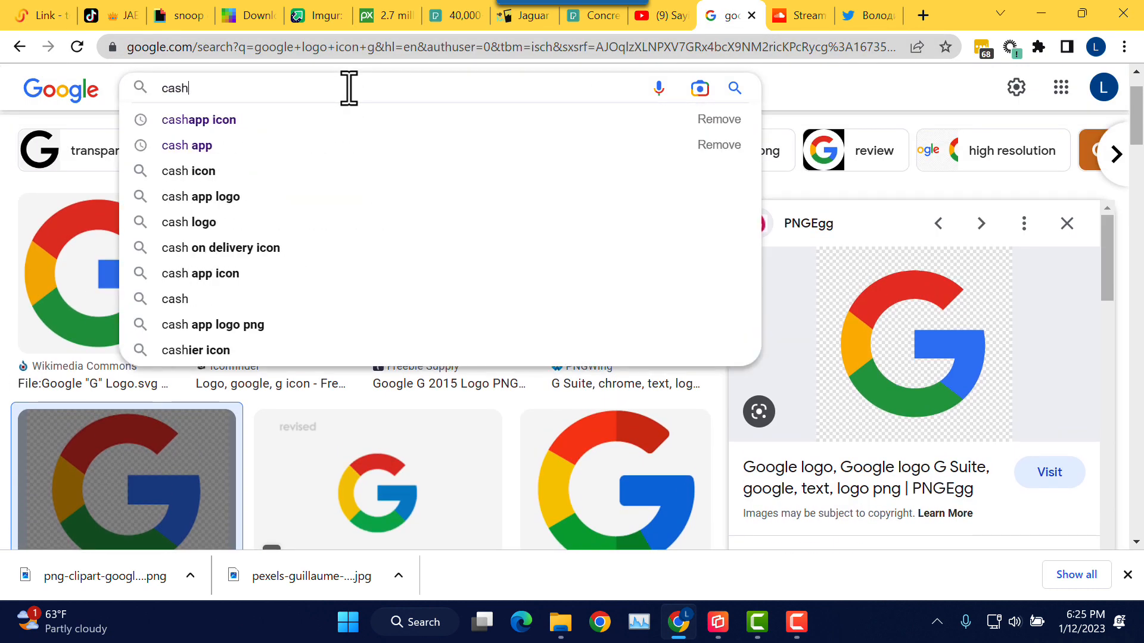
pyautogui.click(283, 119)
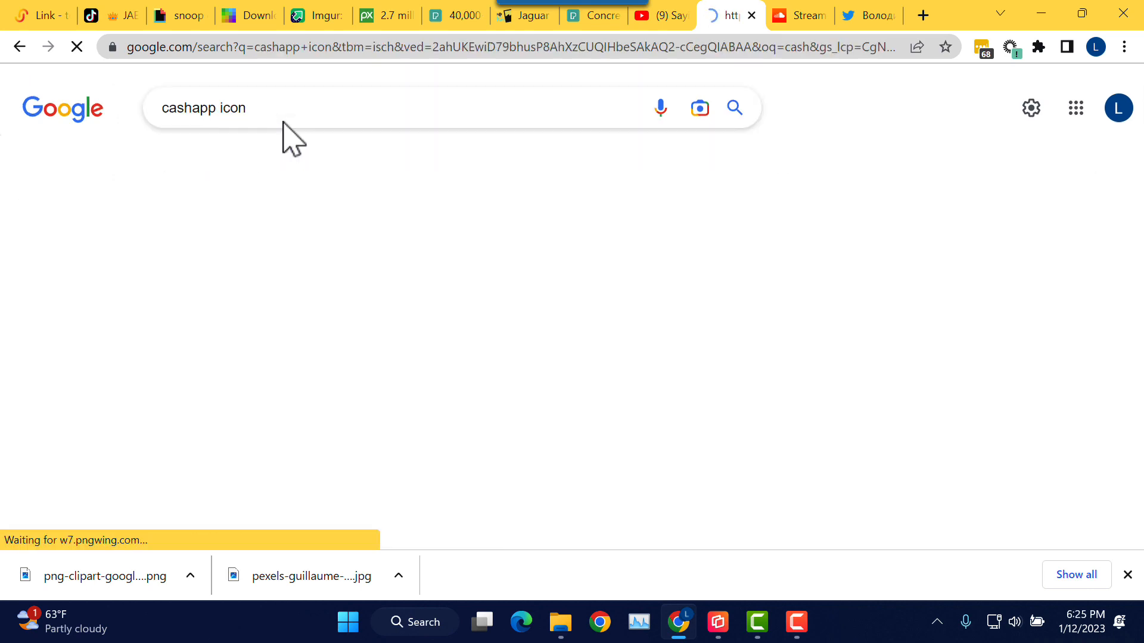
# Step: Save the first Cash App icon result to the computer as images.png
pyautogui.scroll(-2, 455, 186)
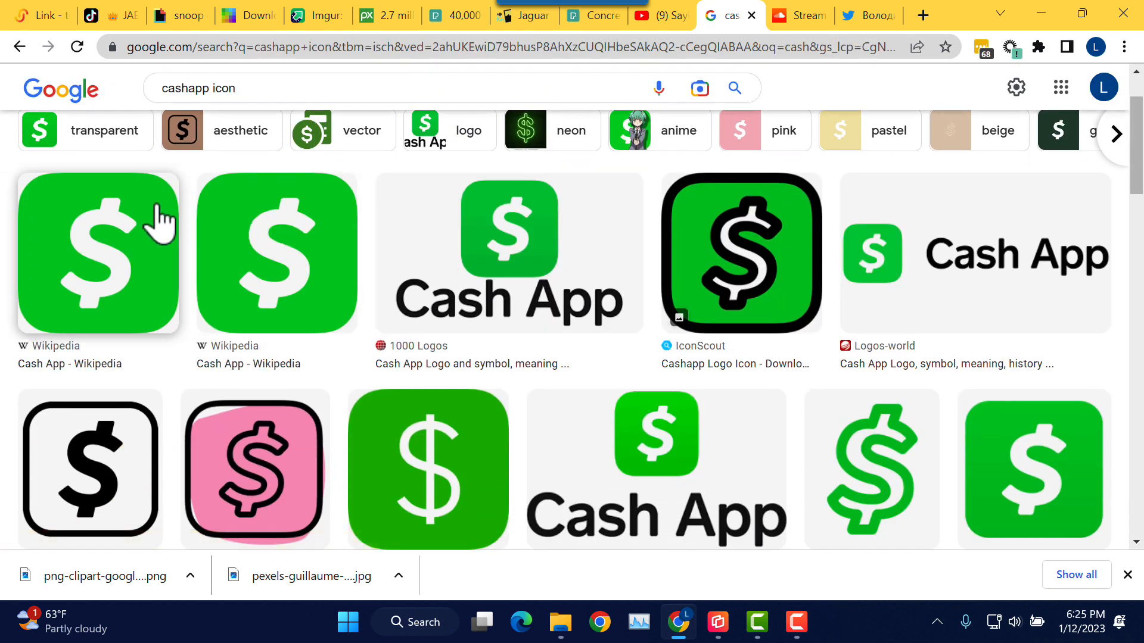
pyautogui.click(158, 223)
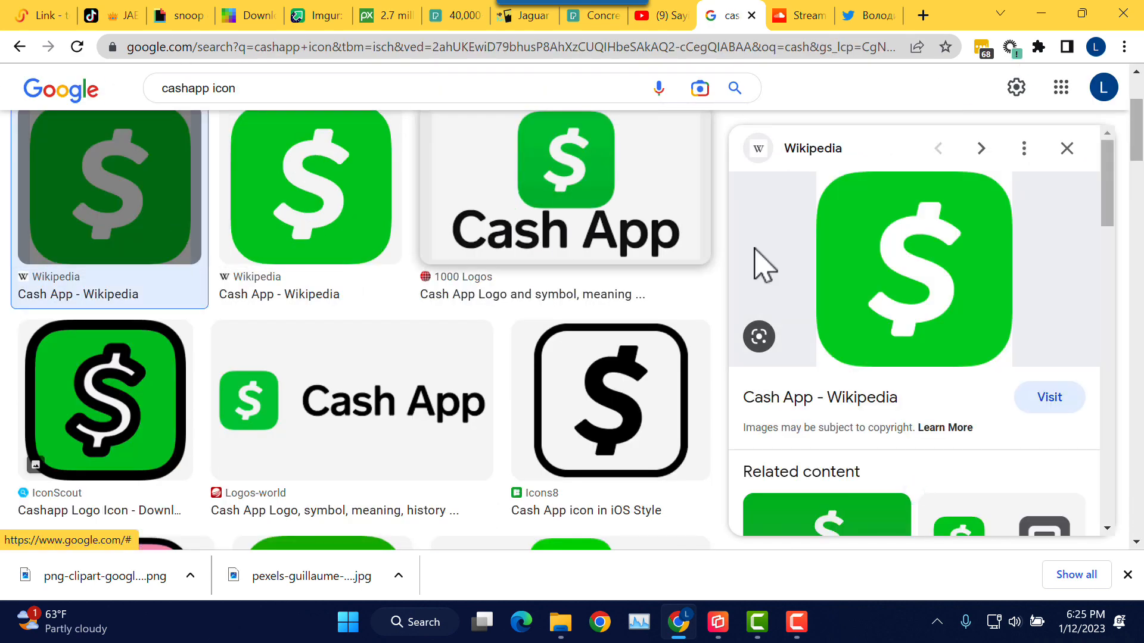
pyautogui.rightClick(883, 250)
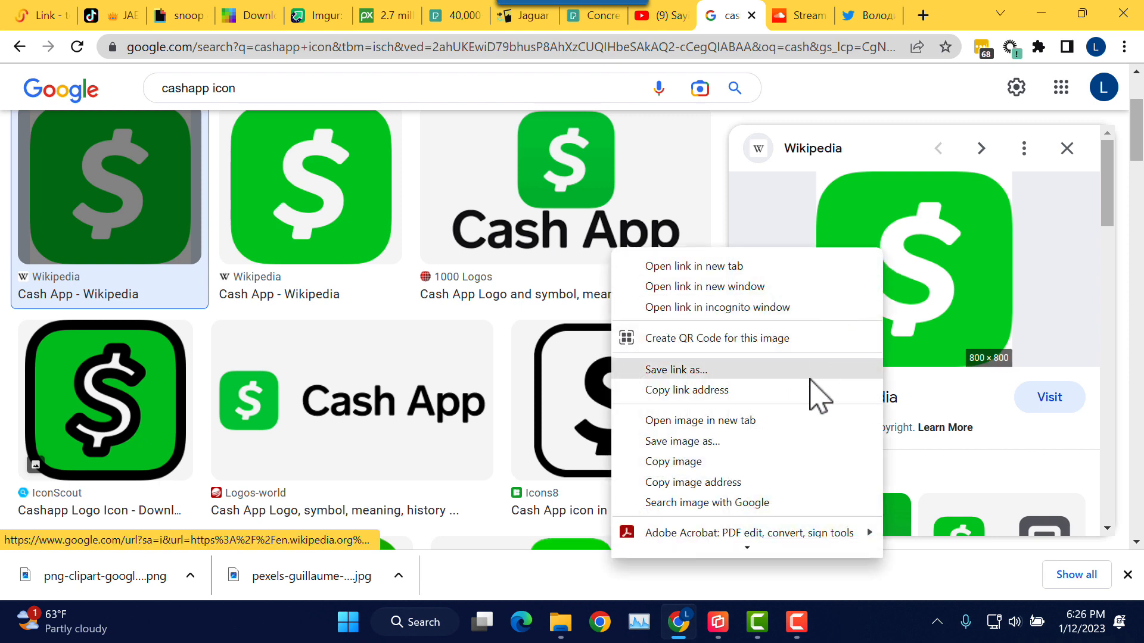
pyautogui.click(745, 445)
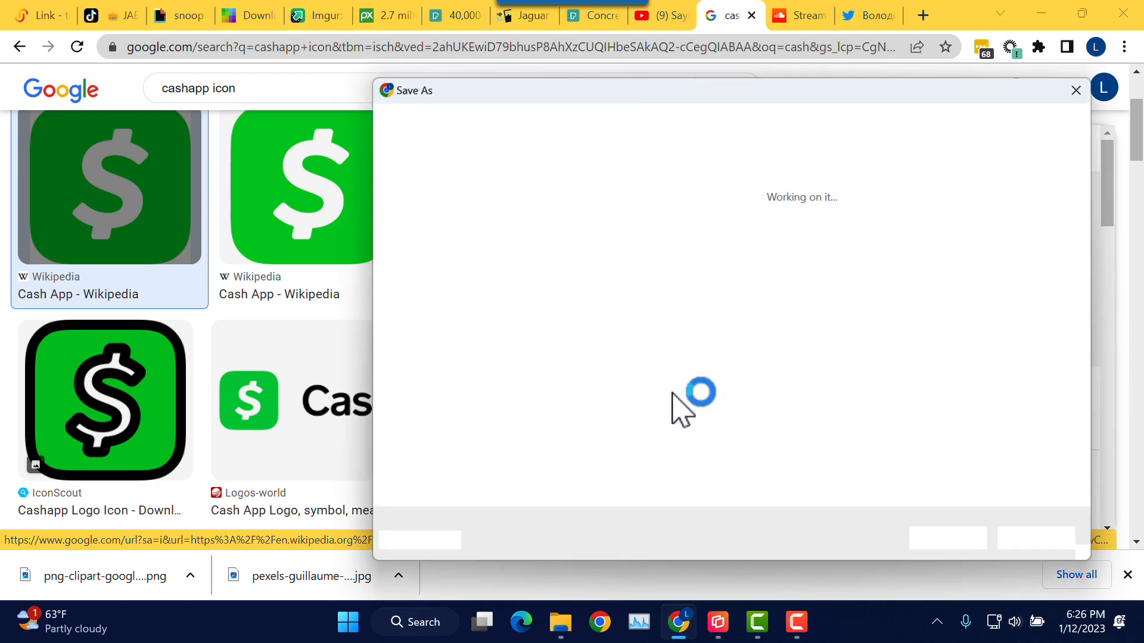
pyautogui.click(979, 541)
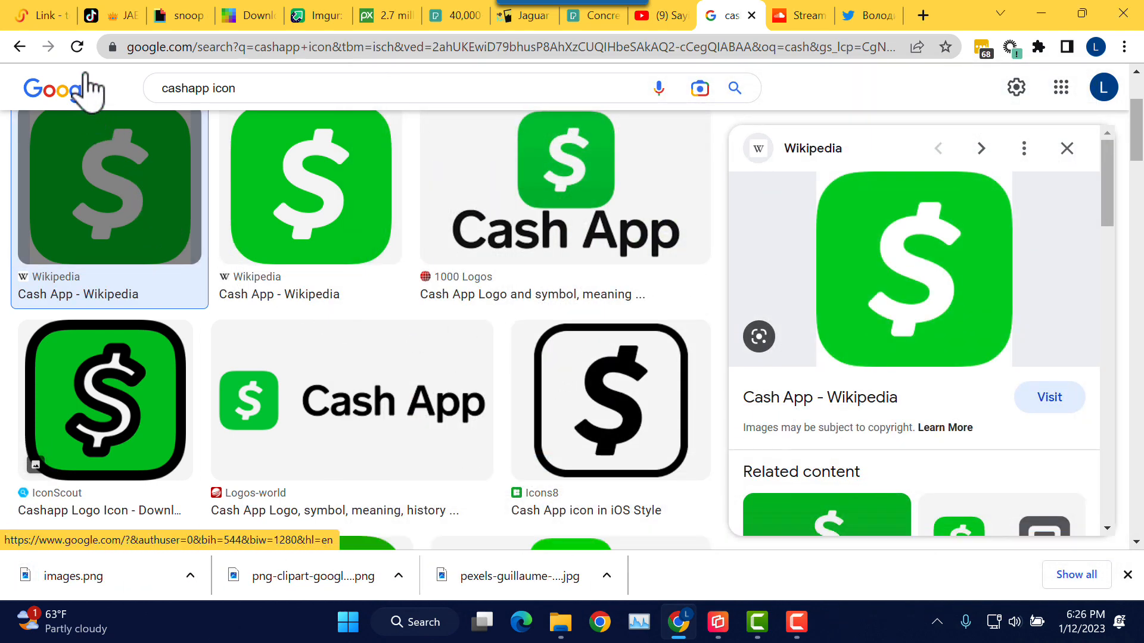
pyautogui.click(48, 18)
# Step: Set the Cash App link button's background colour to bright green
pyautogui.scroll(-15, 285, 316)
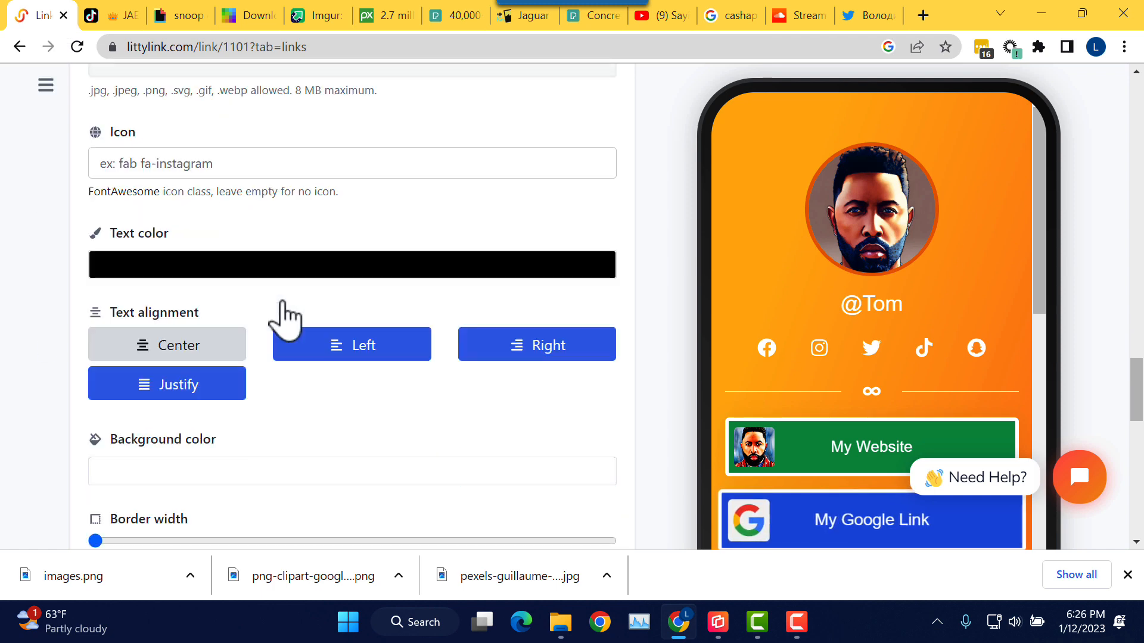
pyautogui.scroll(-4, 372, 316)
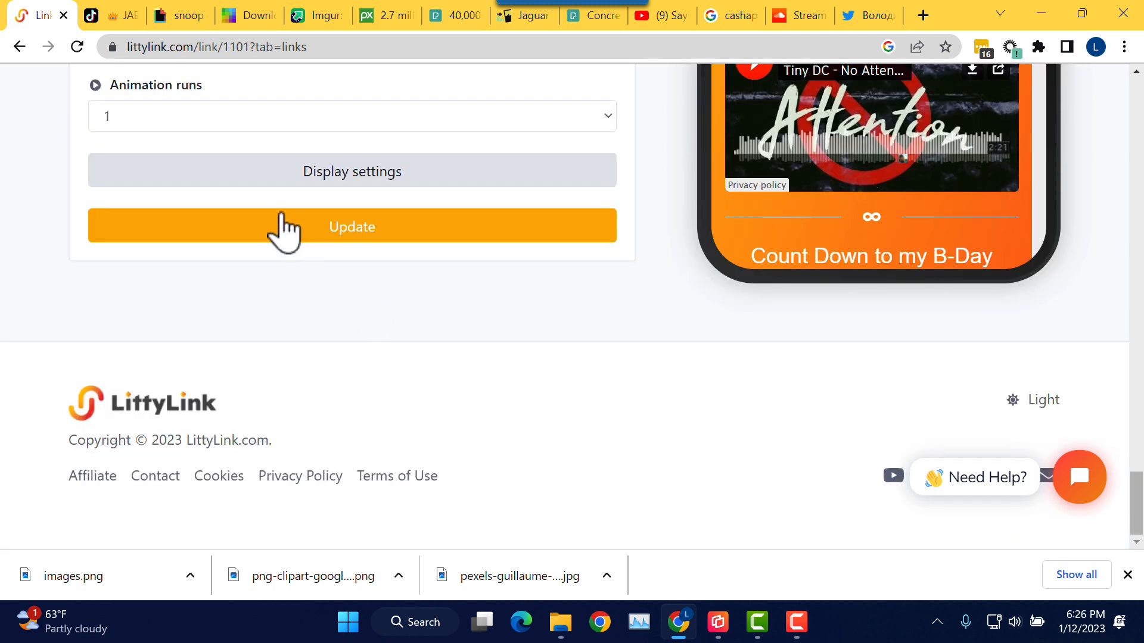
pyautogui.scroll(5, 256, 227)
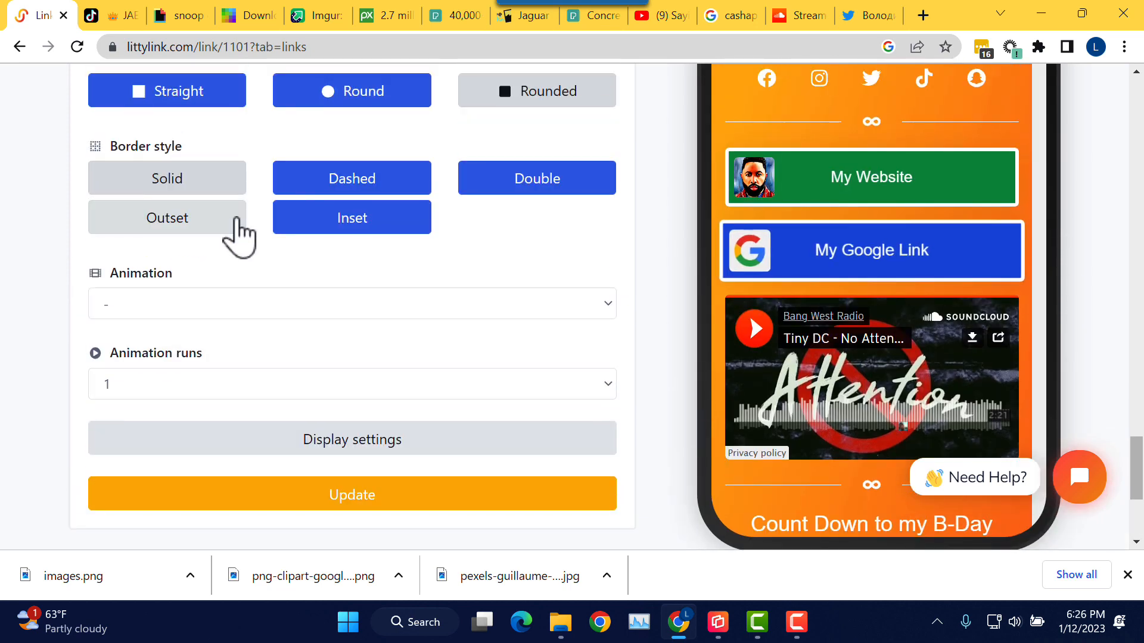
pyautogui.scroll(3, 237, 234)
pyautogui.scroll(3, 225, 225)
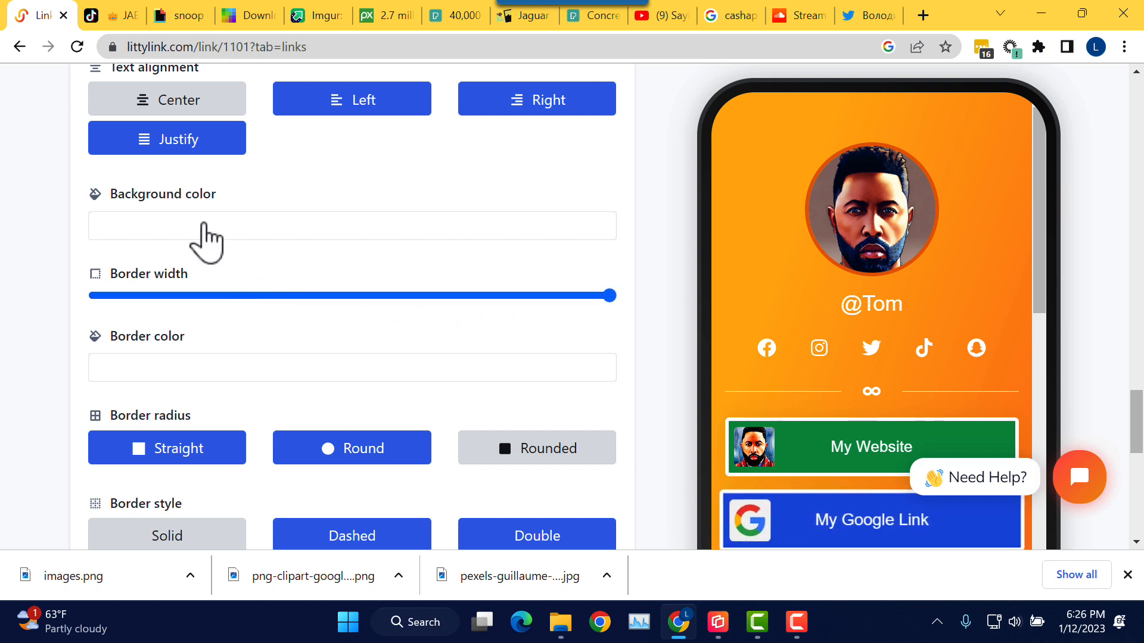
pyautogui.click(205, 233)
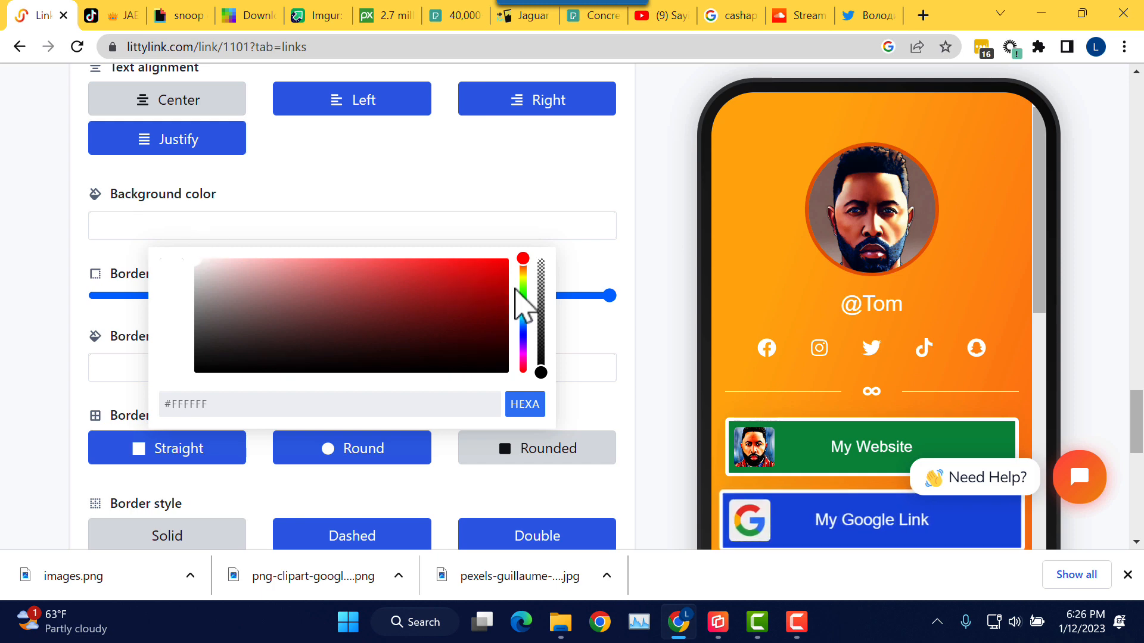
pyautogui.click(524, 295)
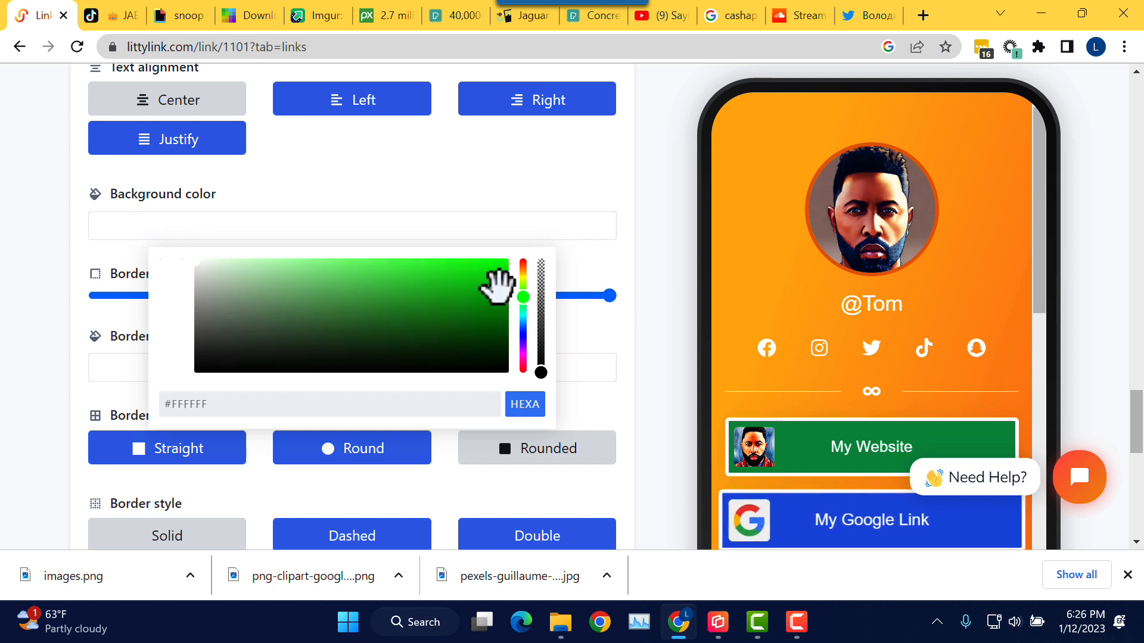
pyautogui.click(500, 289)
pyautogui.click(457, 189)
pyautogui.scroll(1, 338, 301)
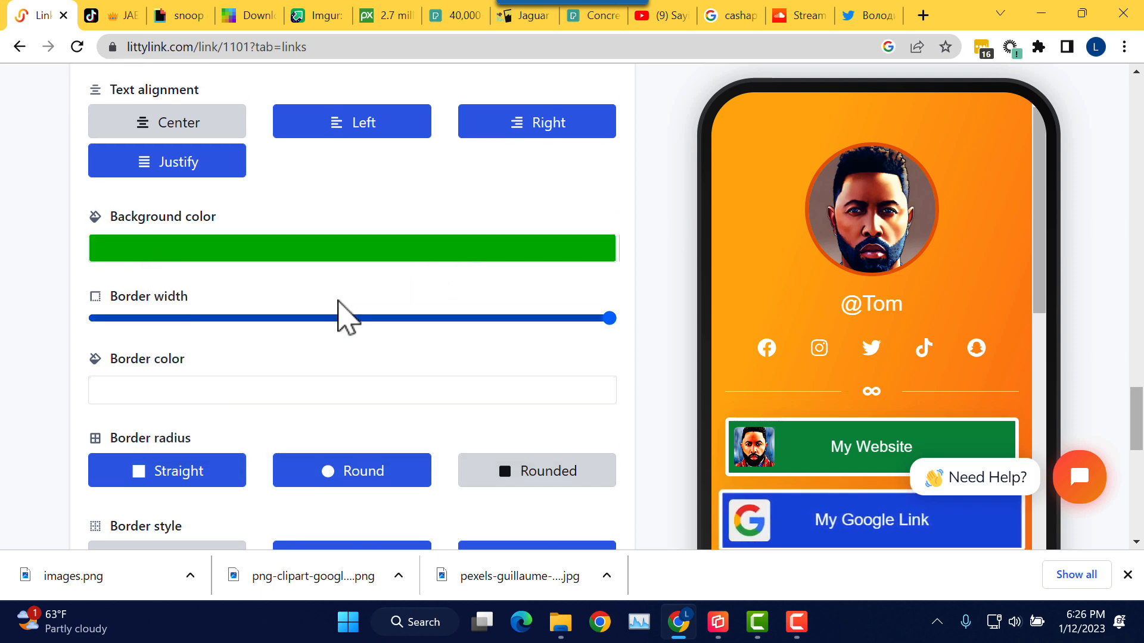
pyautogui.scroll(5, 337, 301)
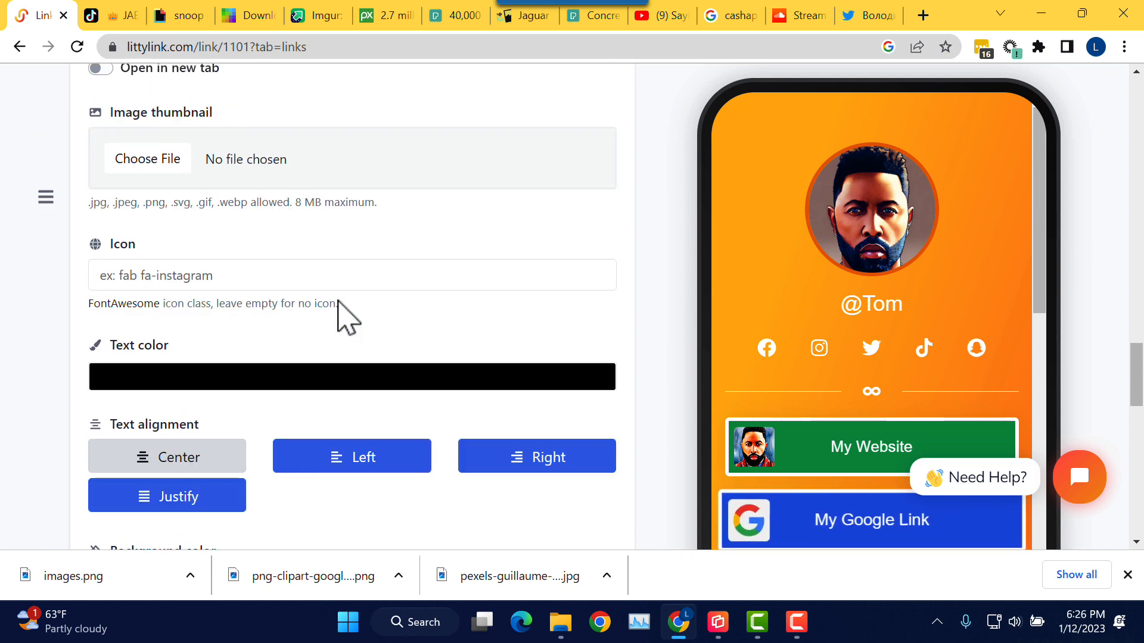
pyautogui.scroll(1, 347, 316)
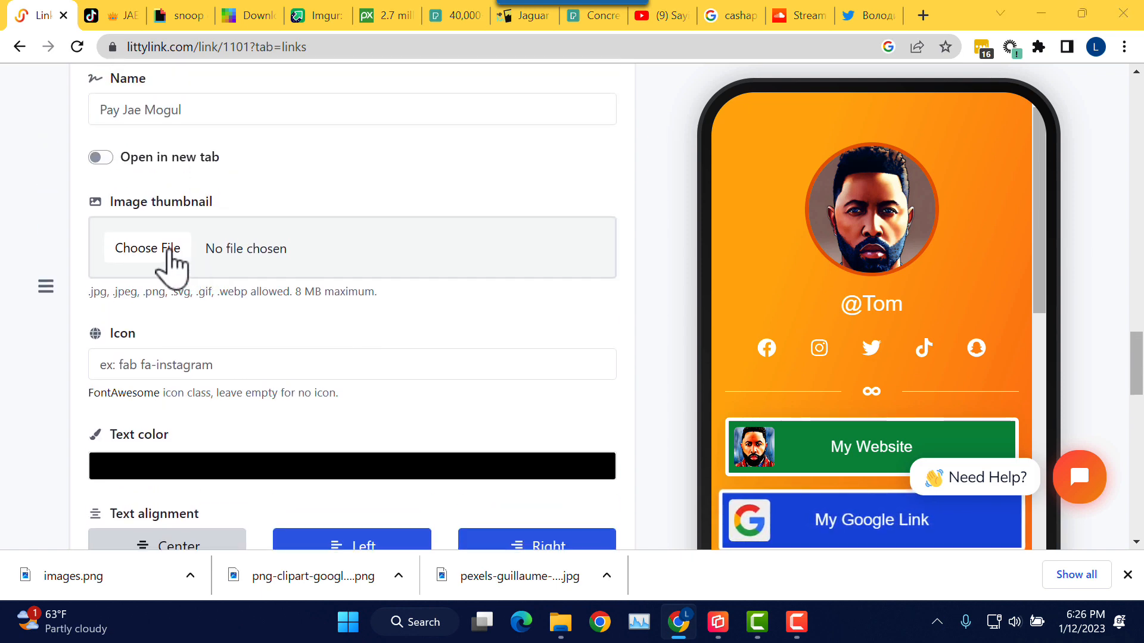
# Step: Attach images.png from the Pictures LittyLink images folder as the link's thumbnail
pyautogui.click(169, 250)
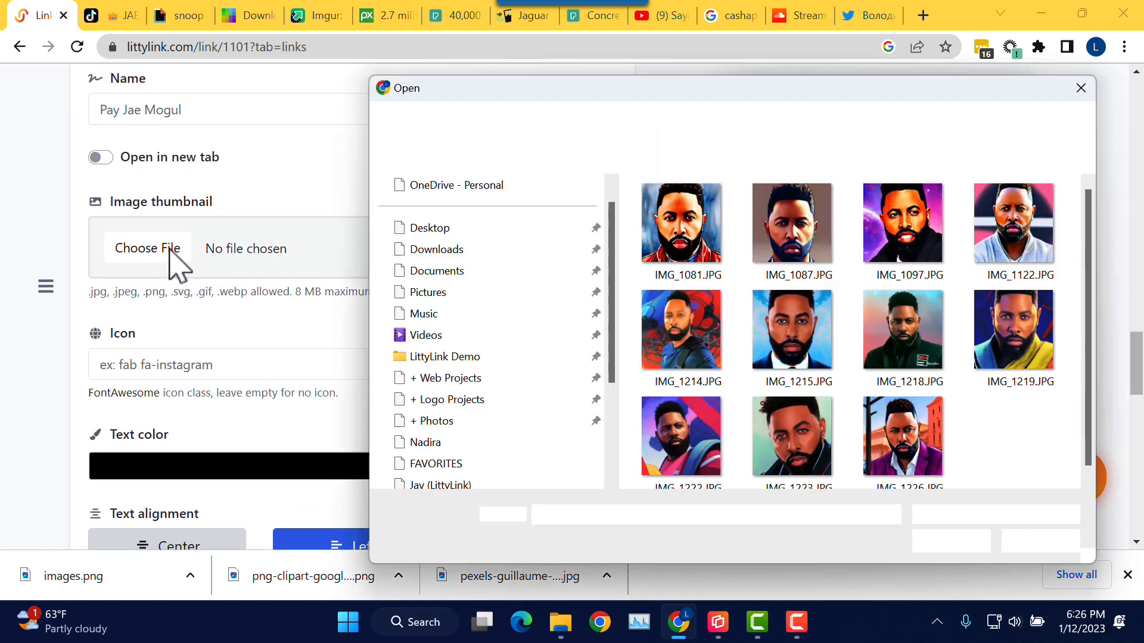
pyautogui.scroll(-1, 485, 385)
pyautogui.click(477, 400)
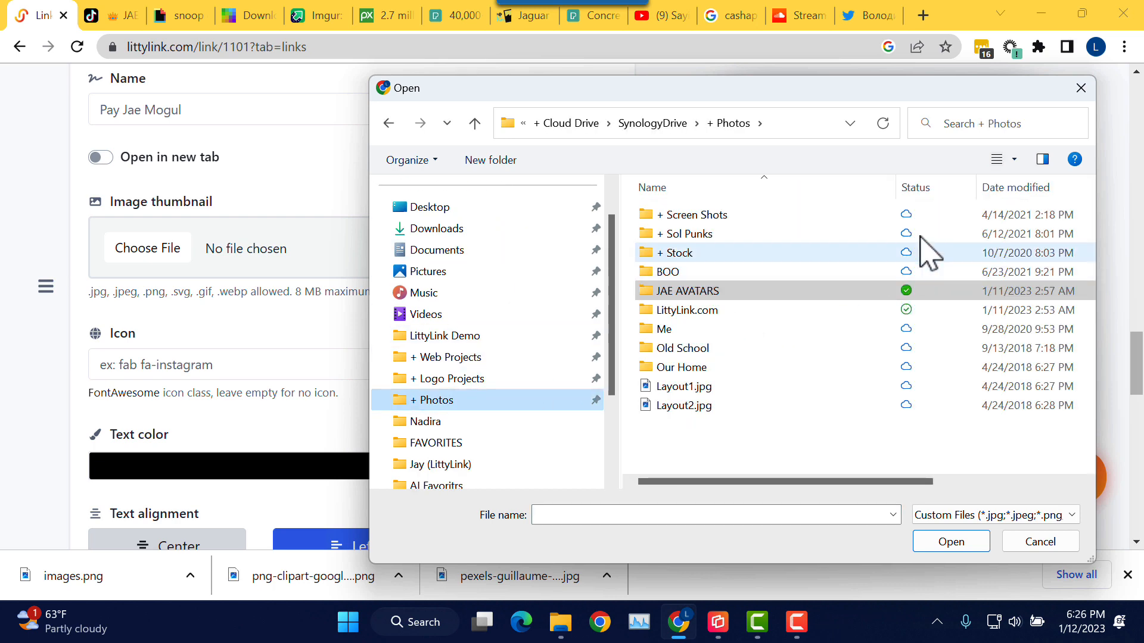
pyautogui.scroll(1, 448, 316)
pyautogui.click(466, 316)
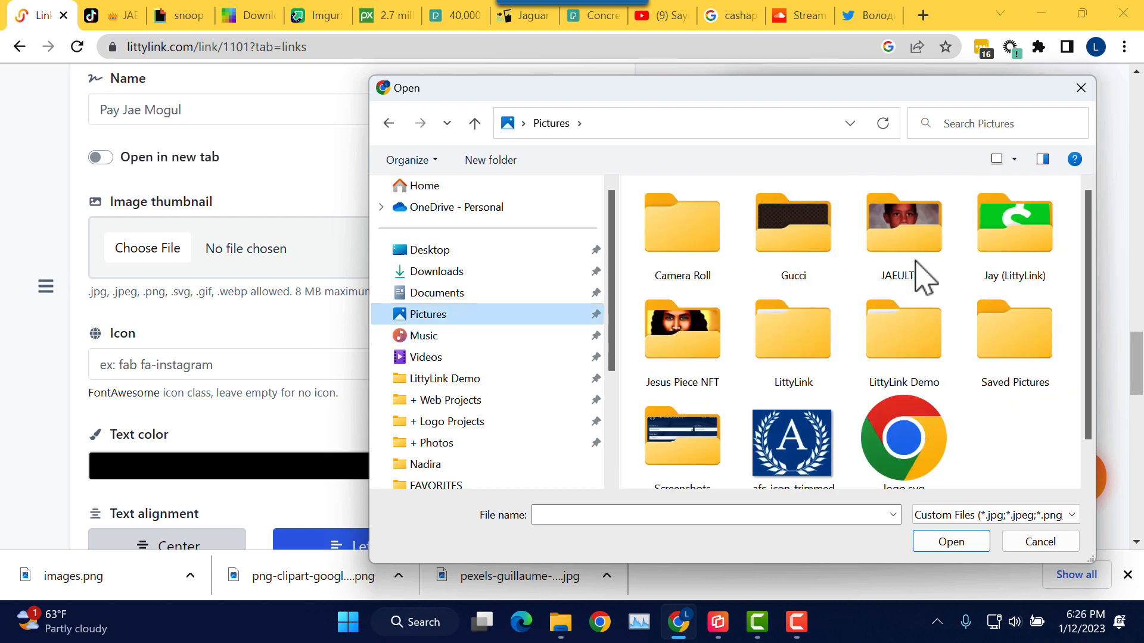
pyautogui.doubleClick(1014, 248)
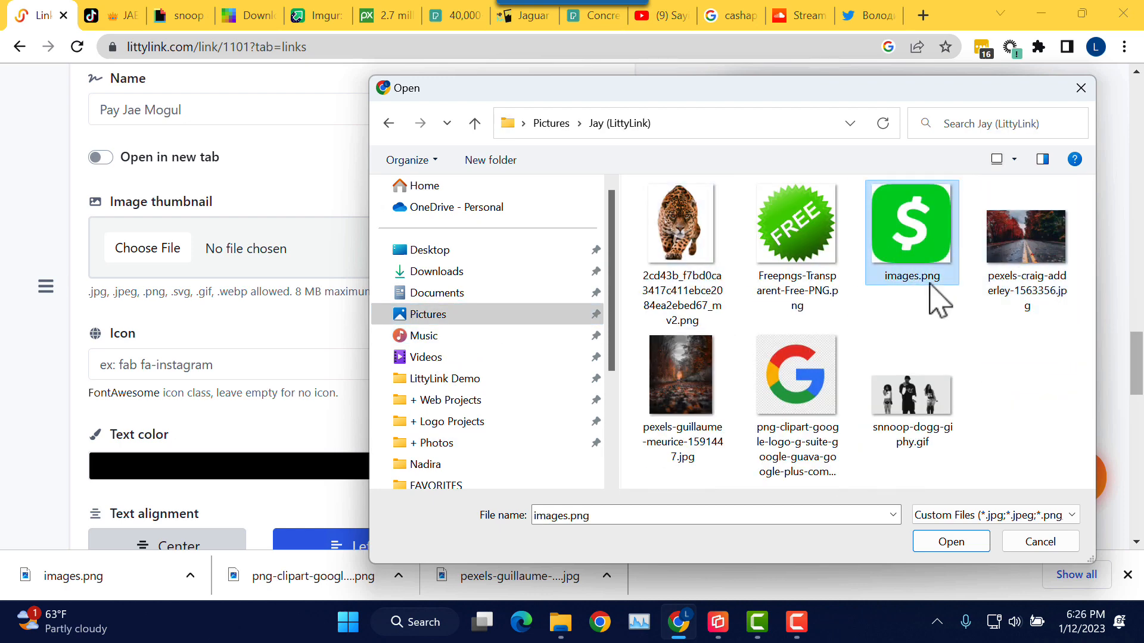
pyautogui.click(959, 534)
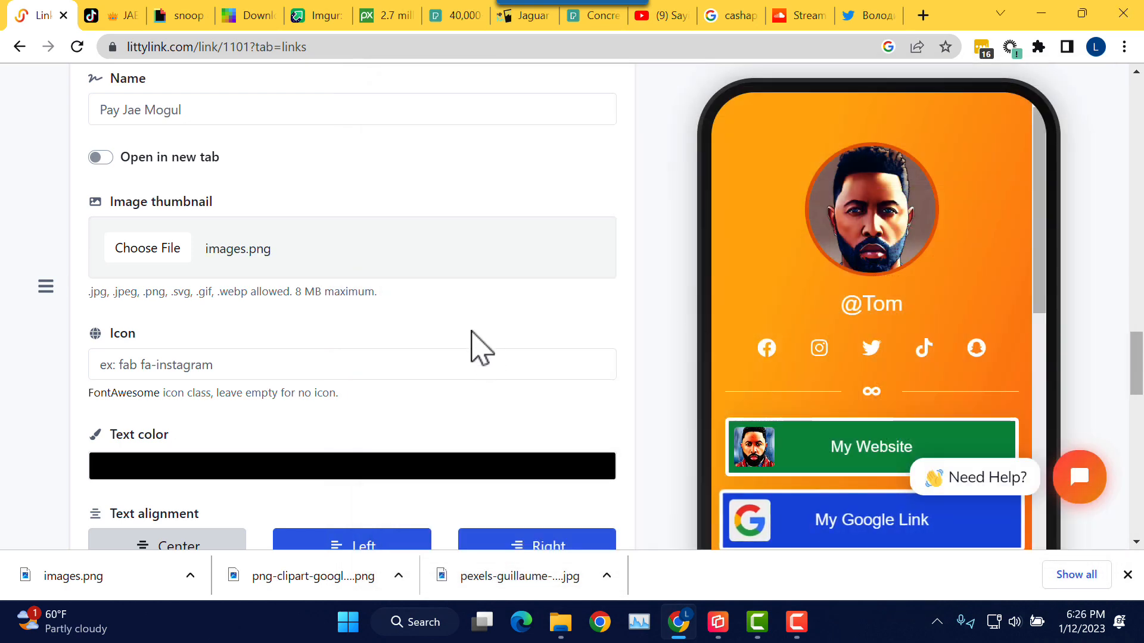
pyautogui.scroll(-12, 483, 338)
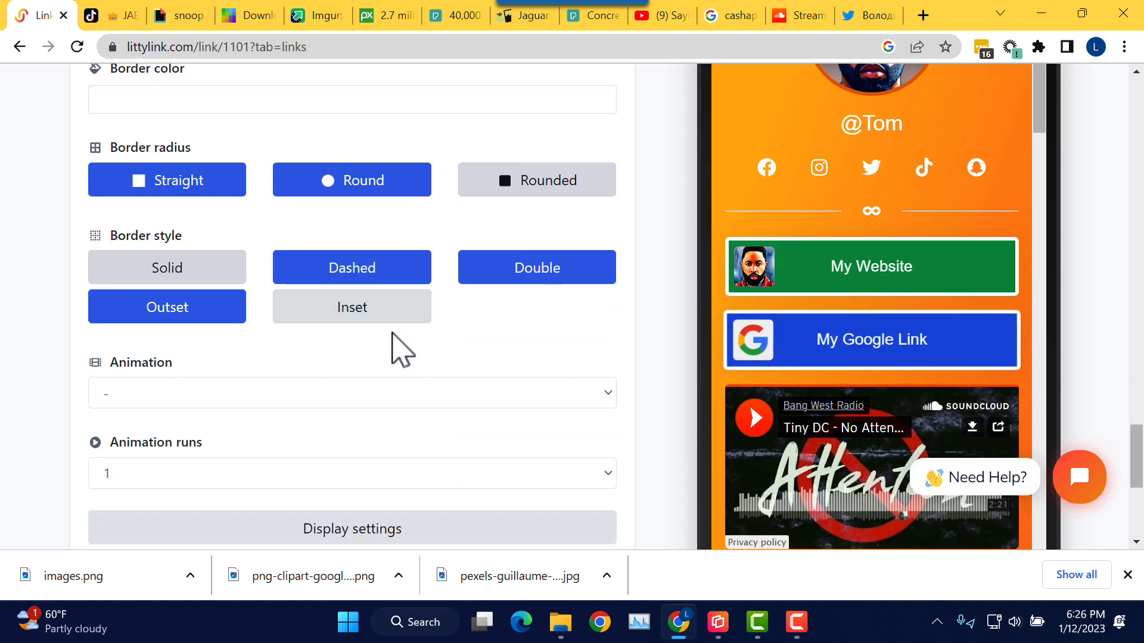
pyautogui.scroll(-5, 394, 349)
# Step: Save the Cash App link with its new dollar-sign thumbnail
pyautogui.click(373, 322)
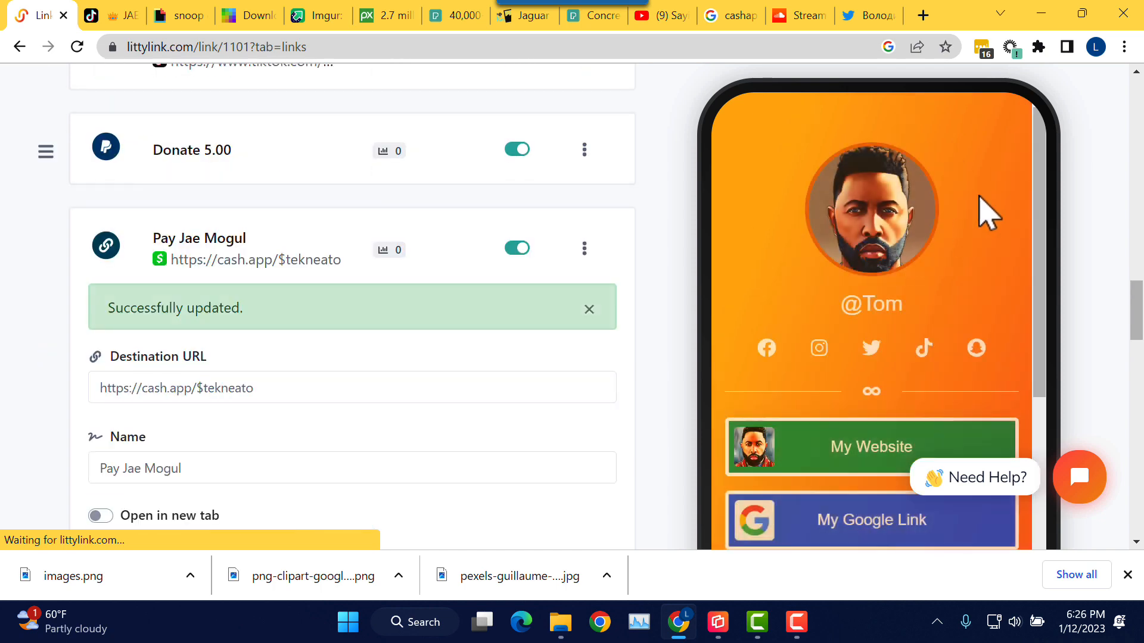
pyautogui.scroll(-2, 979, 198)
pyautogui.moveTo(1044, 243); pyautogui.dragTo(1049, 502)
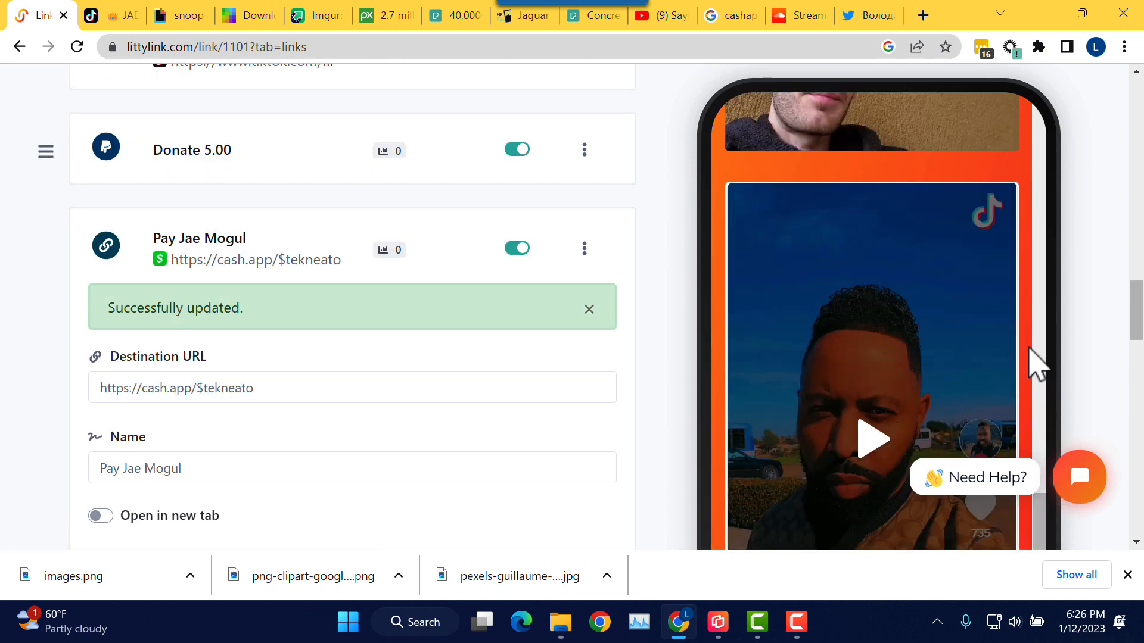
pyautogui.scroll(-4, 1026, 340)
pyautogui.scroll(-12, 1067, 296)
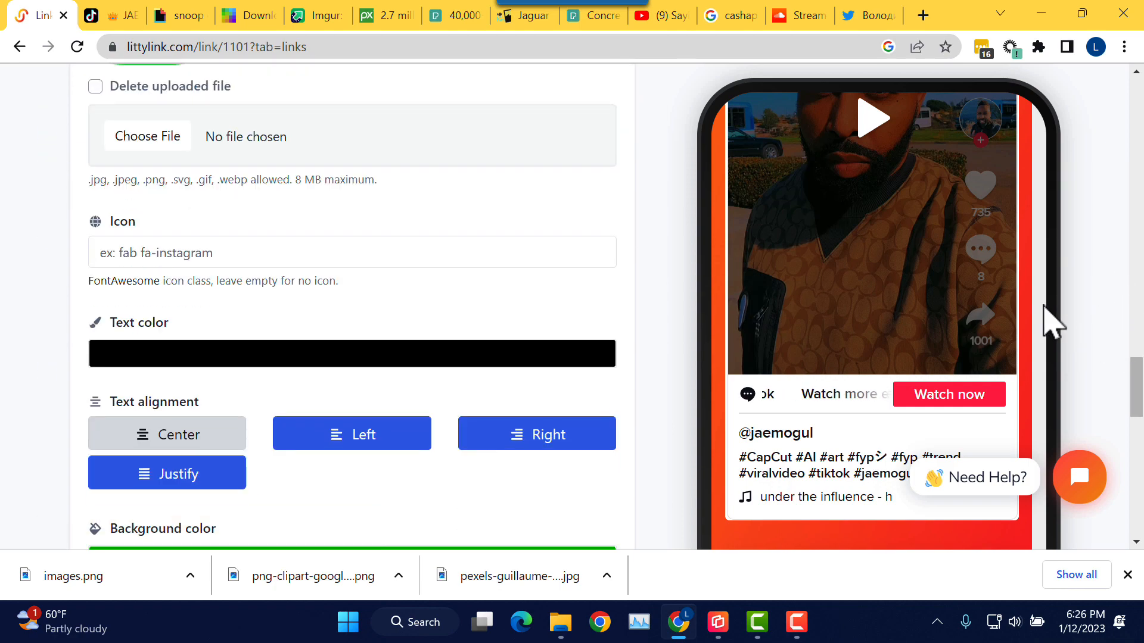
pyautogui.scroll(-9, 1042, 322)
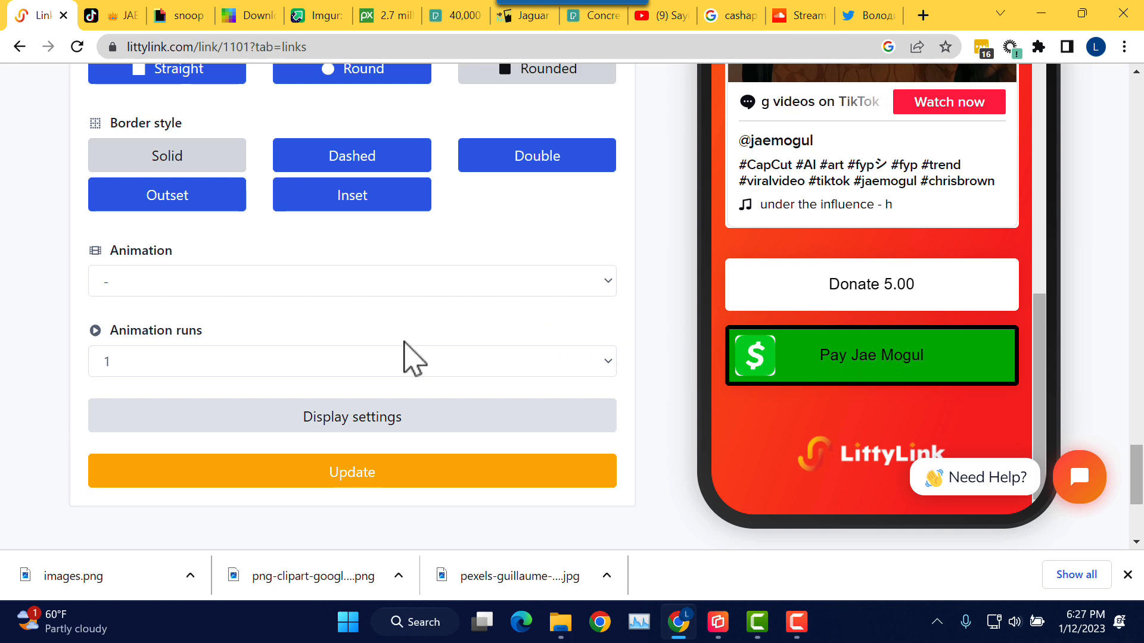
pyautogui.scroll(5, 286, 353)
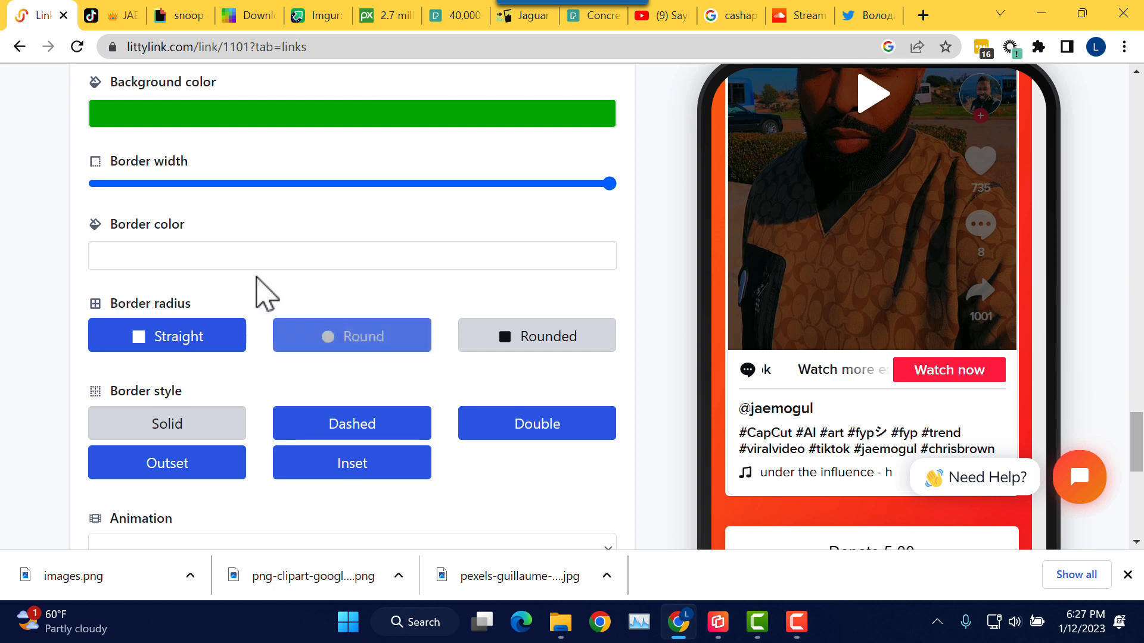
pyautogui.scroll(3, 251, 286)
# Step: Change the link's background colour from green to white (#FFFFFF)
pyautogui.click(251, 303)
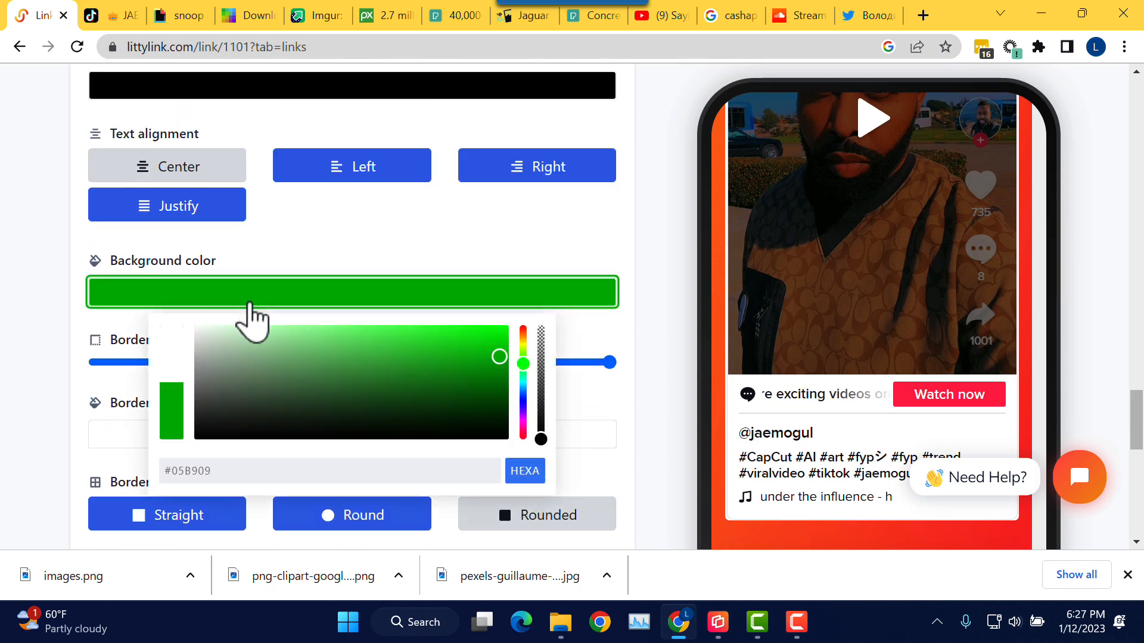
pyautogui.moveTo(234, 346); pyautogui.dragTo(128, 286)
pyautogui.click(351, 237)
pyautogui.scroll(-8, 688, 286)
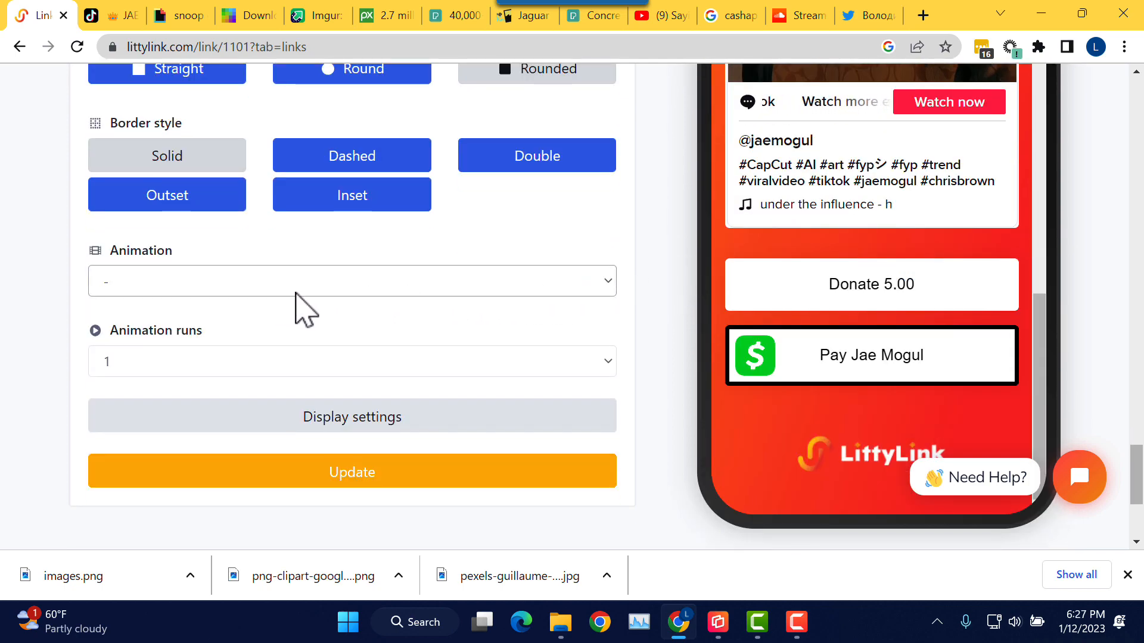
pyautogui.scroll(5, 304, 307)
# Step: Give the Cash App link a bright green border colour and save its settings
pyautogui.click(304, 262)
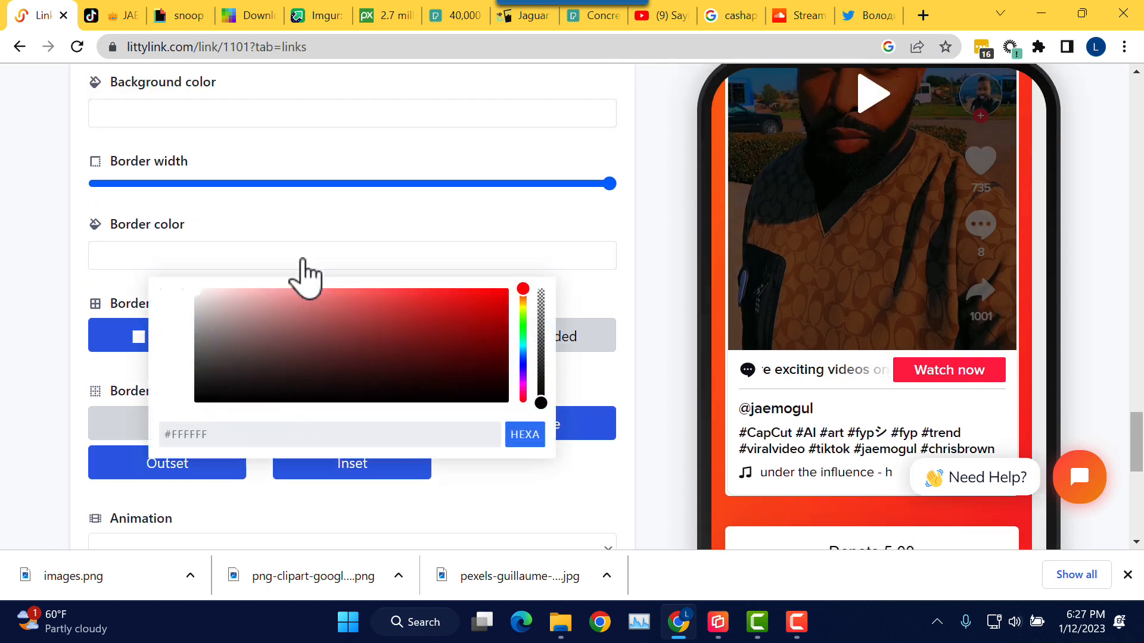
pyautogui.moveTo(521, 286); pyautogui.dragTo(522, 322)
pyautogui.click(486, 302)
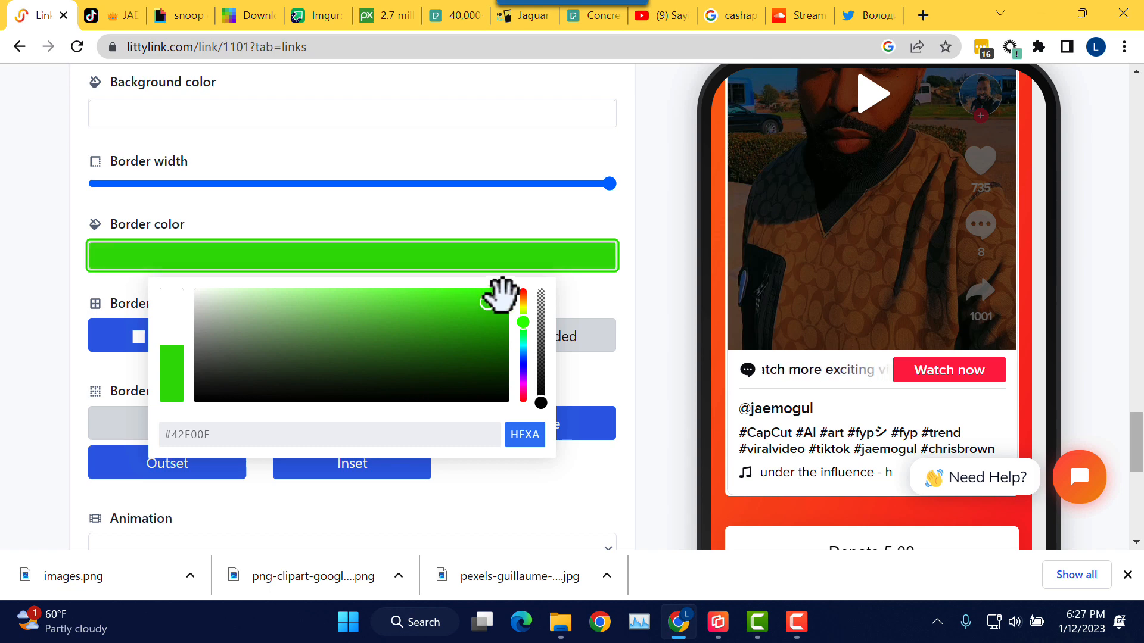
pyautogui.moveTo(494, 308)
pyautogui.mouseDown()
pyautogui.moveTo(500, 320)
pyautogui.moveTo(497, 305)
pyautogui.mouseUp()
pyautogui.click(587, 316)
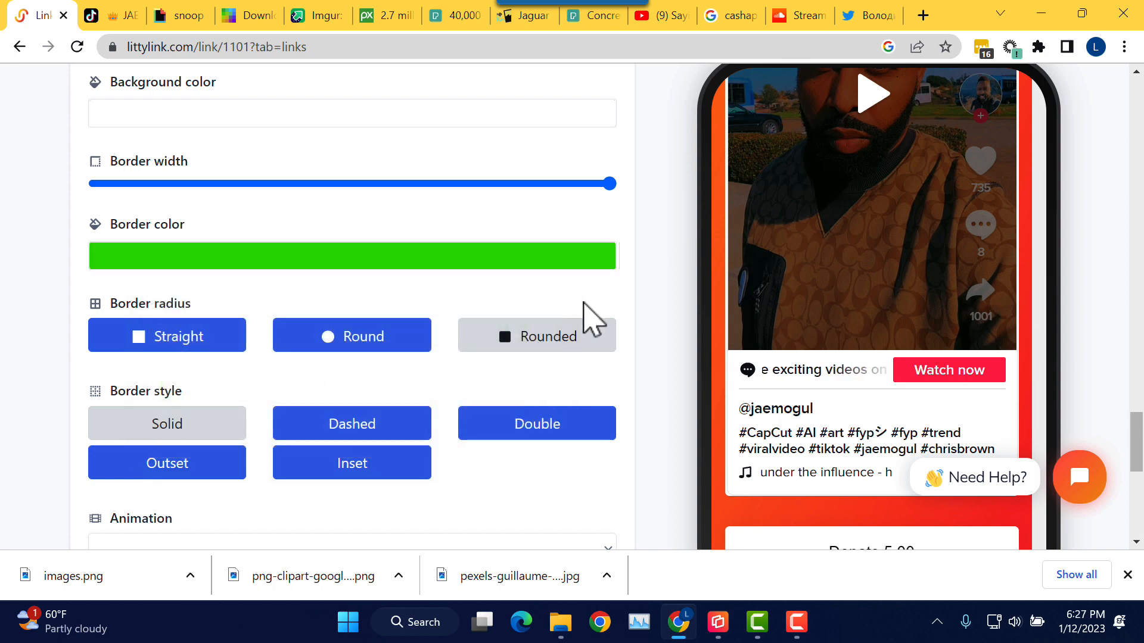
pyautogui.scroll(-6, 654, 327)
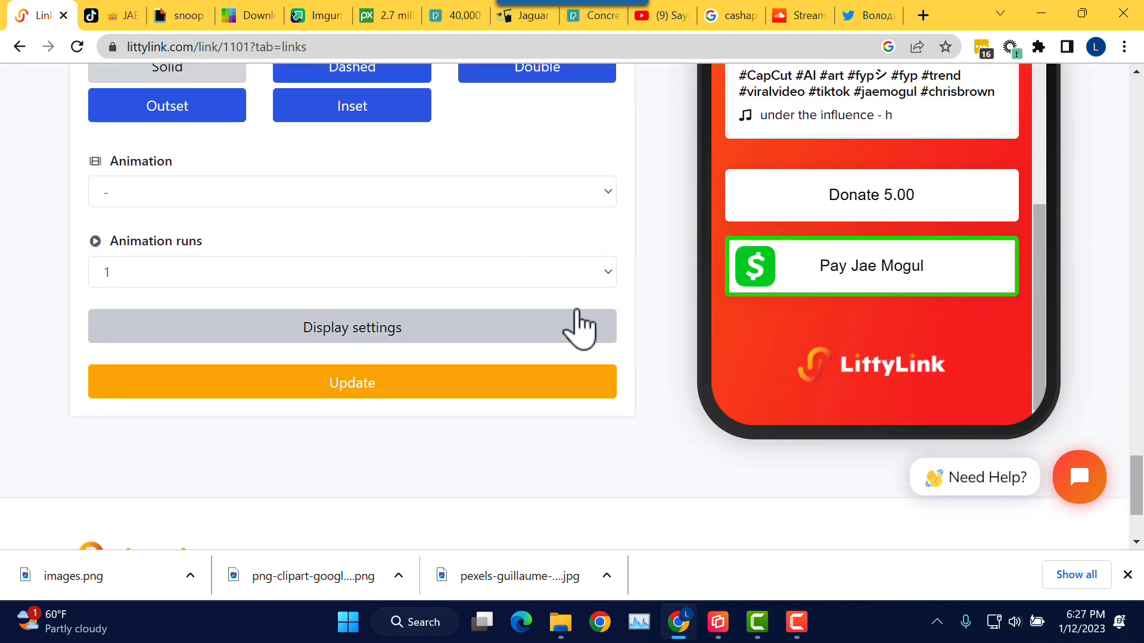
pyautogui.scroll(3, 575, 311)
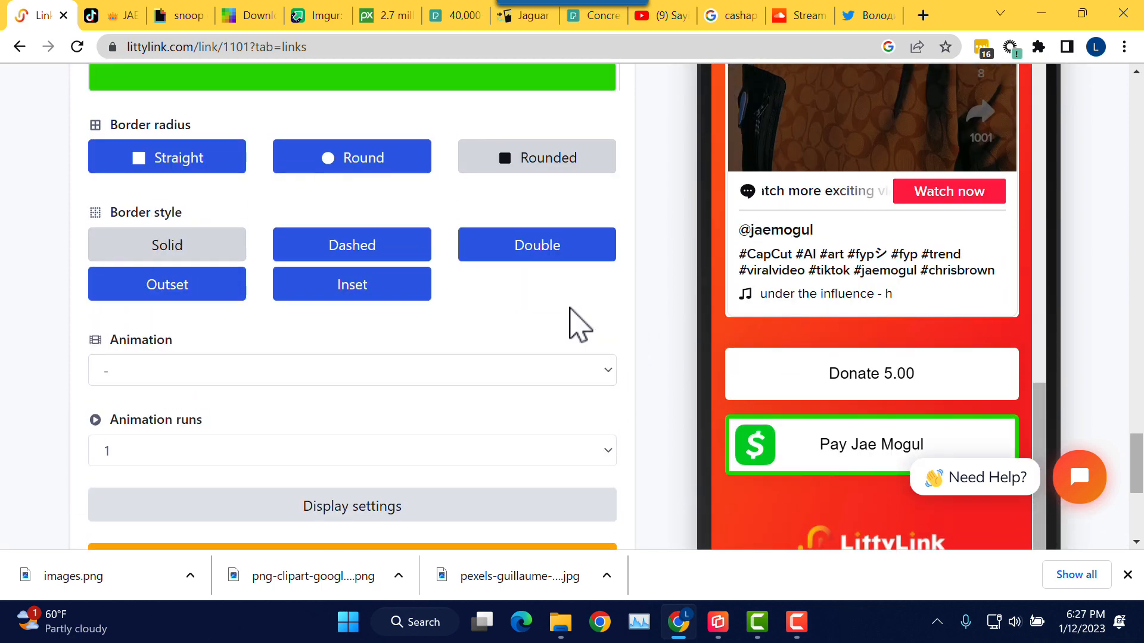
pyautogui.scroll(-3, 575, 326)
pyautogui.click(407, 388)
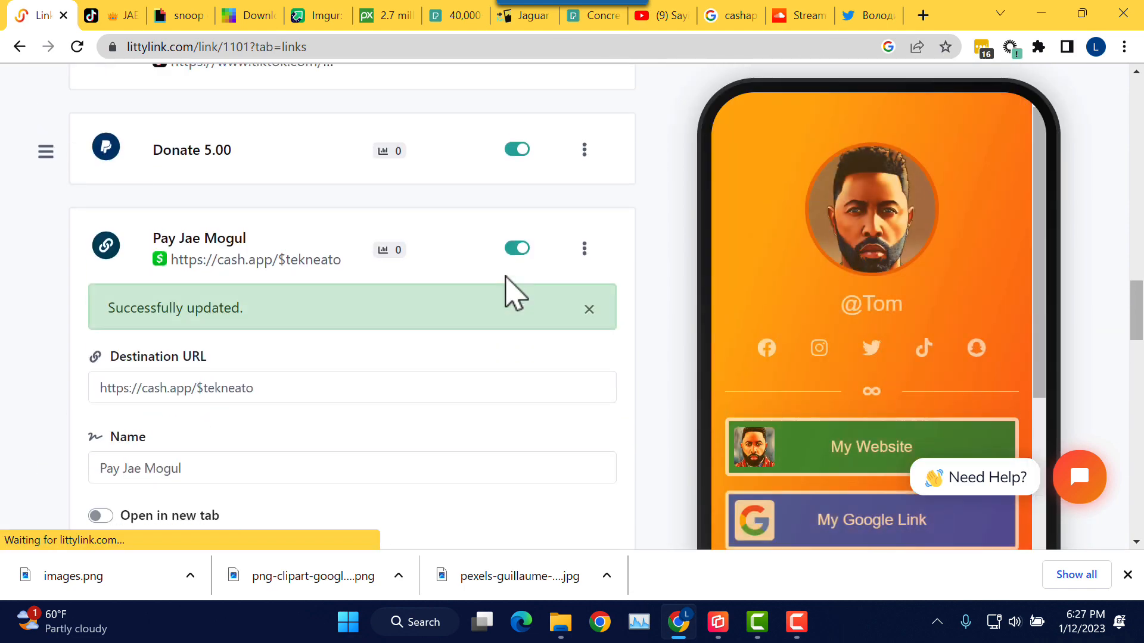
# Step: Collapse the payment link's editor and drag it up the Blocks list above Socials
pyautogui.scroll(-12, 418, 328)
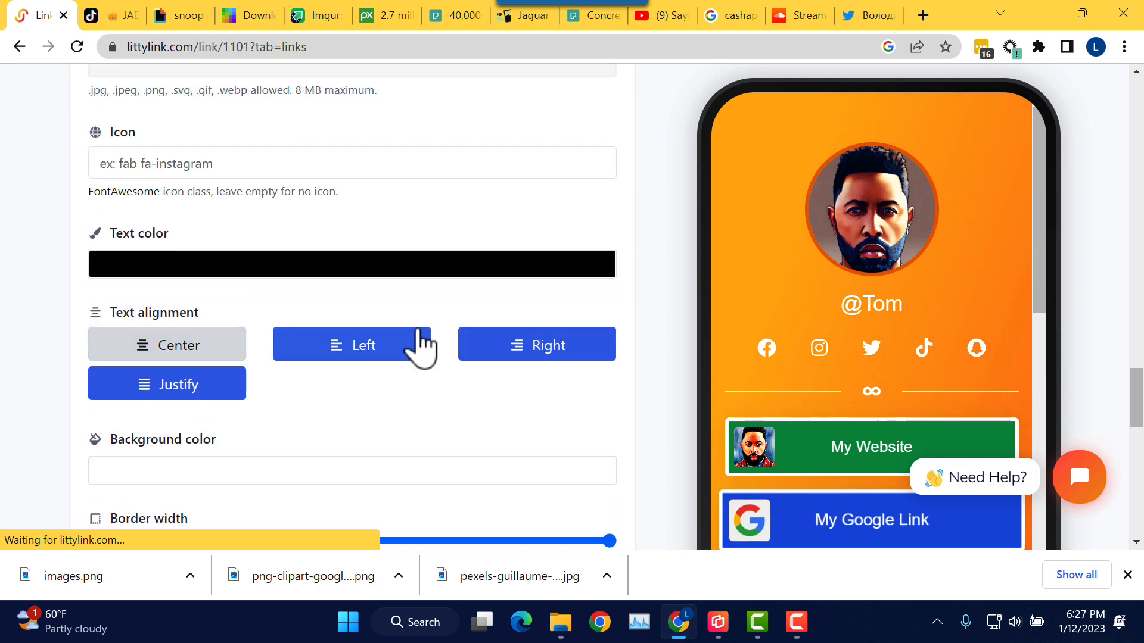
pyautogui.scroll(12, 418, 329)
pyautogui.scroll(2, 420, 349)
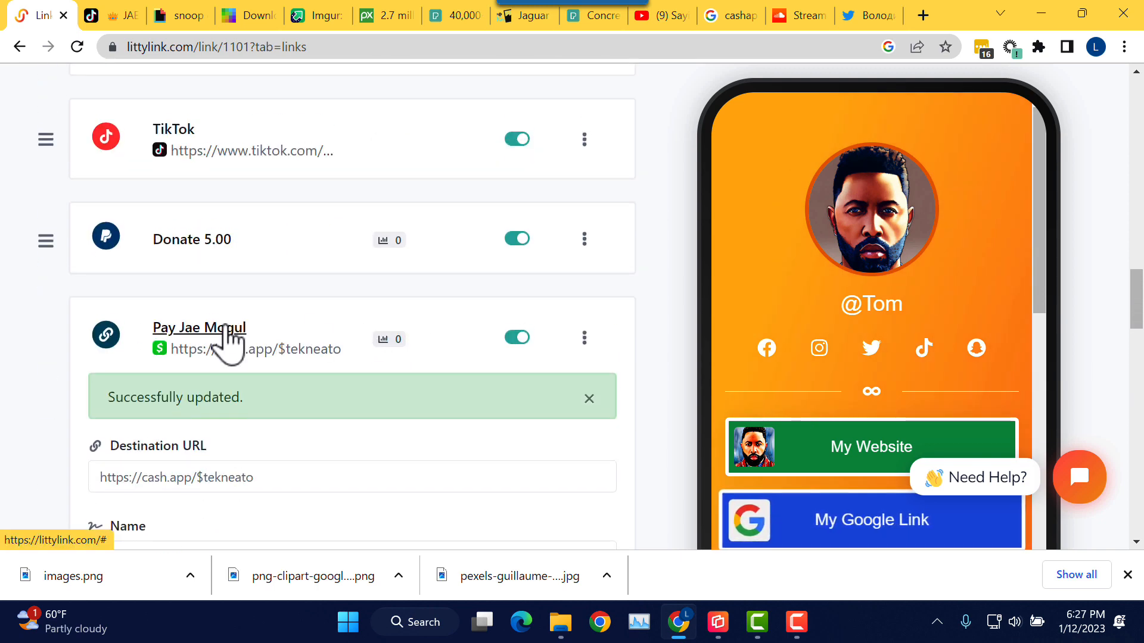
pyautogui.click(229, 329)
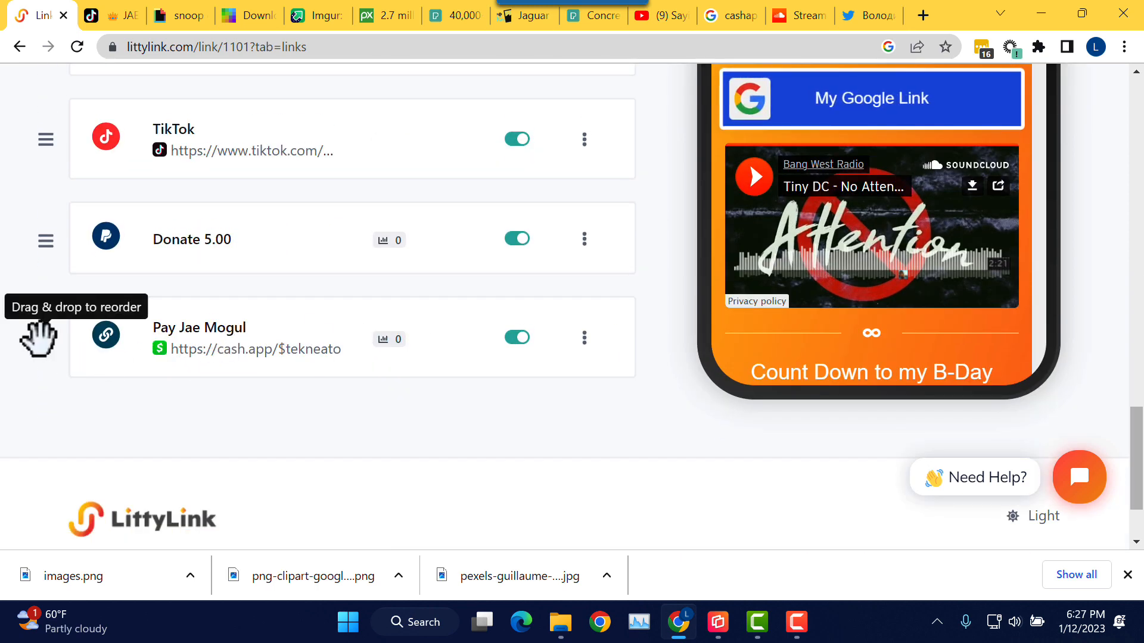
pyautogui.moveTo(38, 331); pyautogui.dragTo(46, 127)
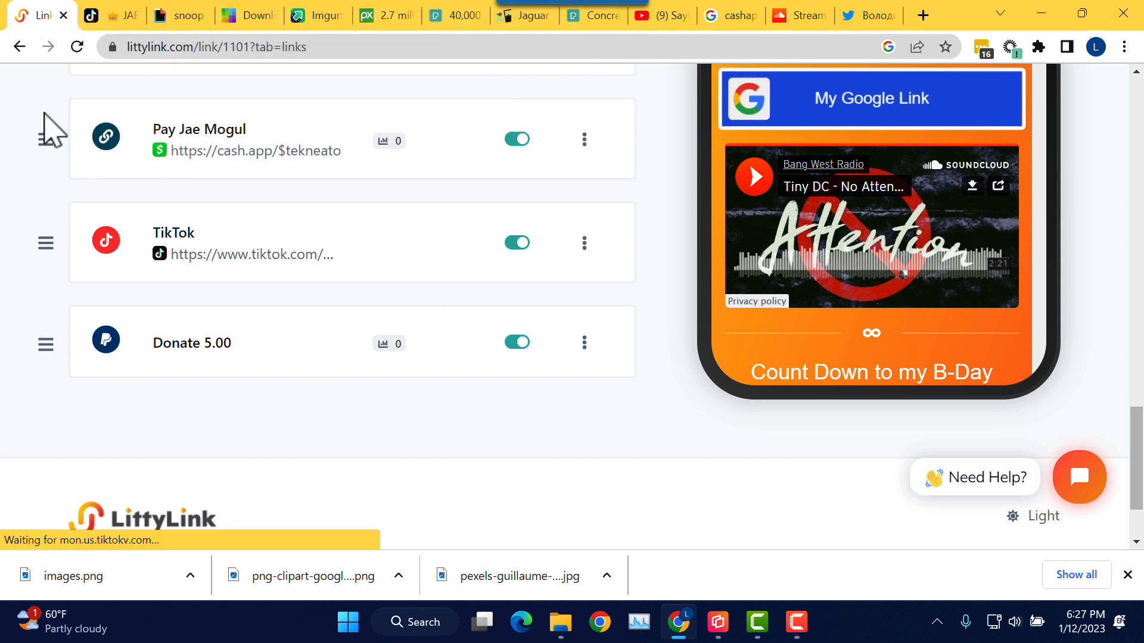
pyautogui.scroll(3, 46, 120)
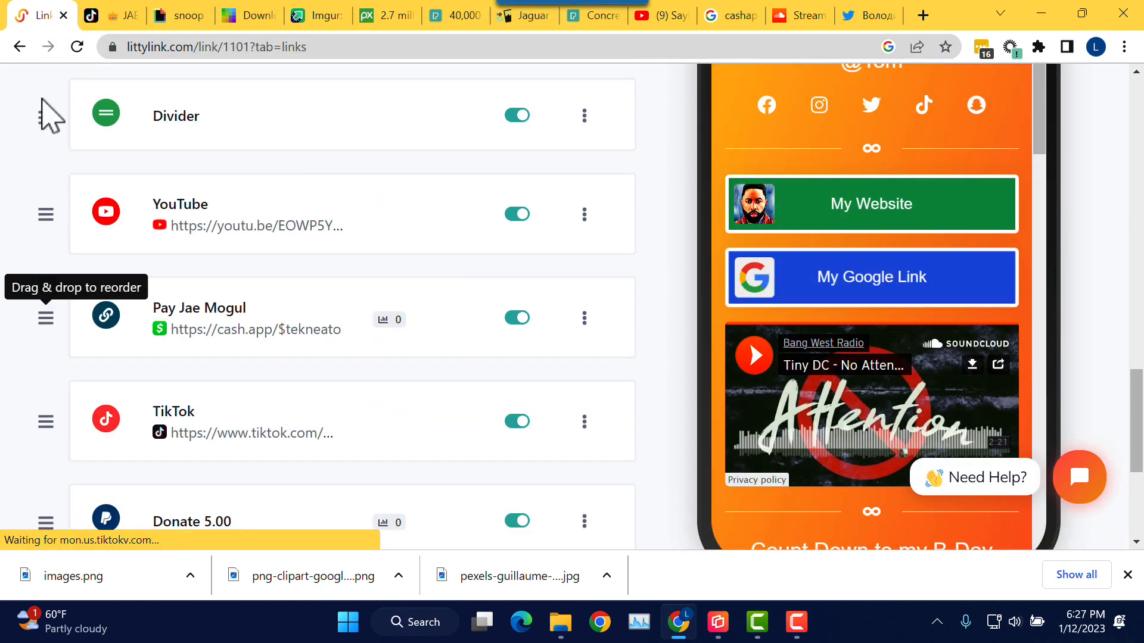
pyautogui.scroll(3, 87, 265)
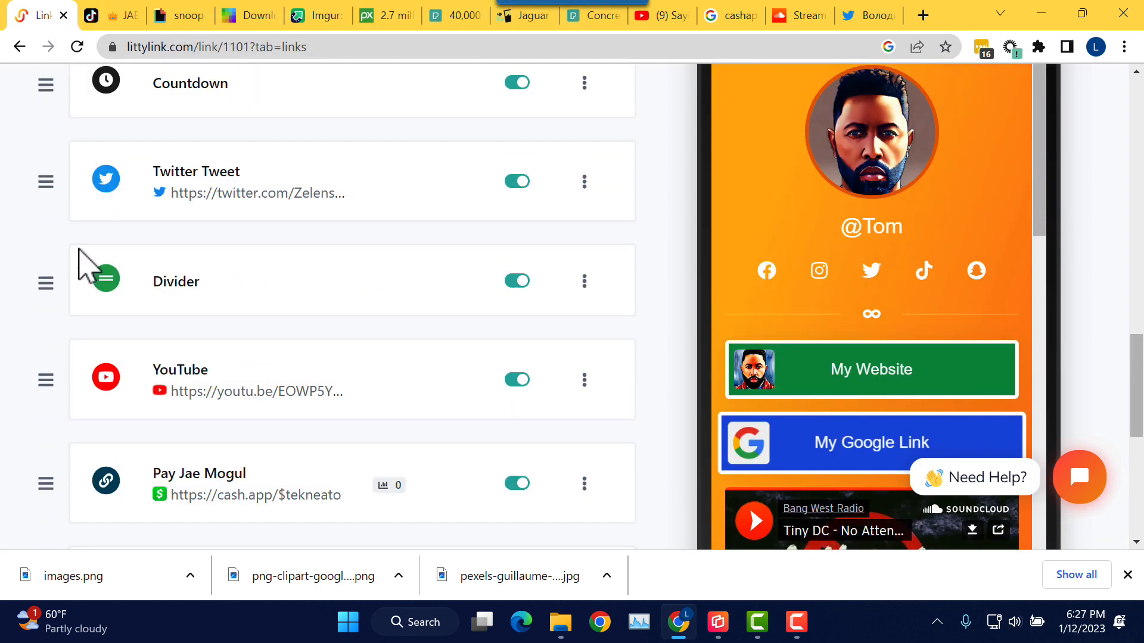
pyautogui.moveTo(43, 493); pyautogui.dragTo(20, 132)
pyautogui.scroll(3, 121, 256)
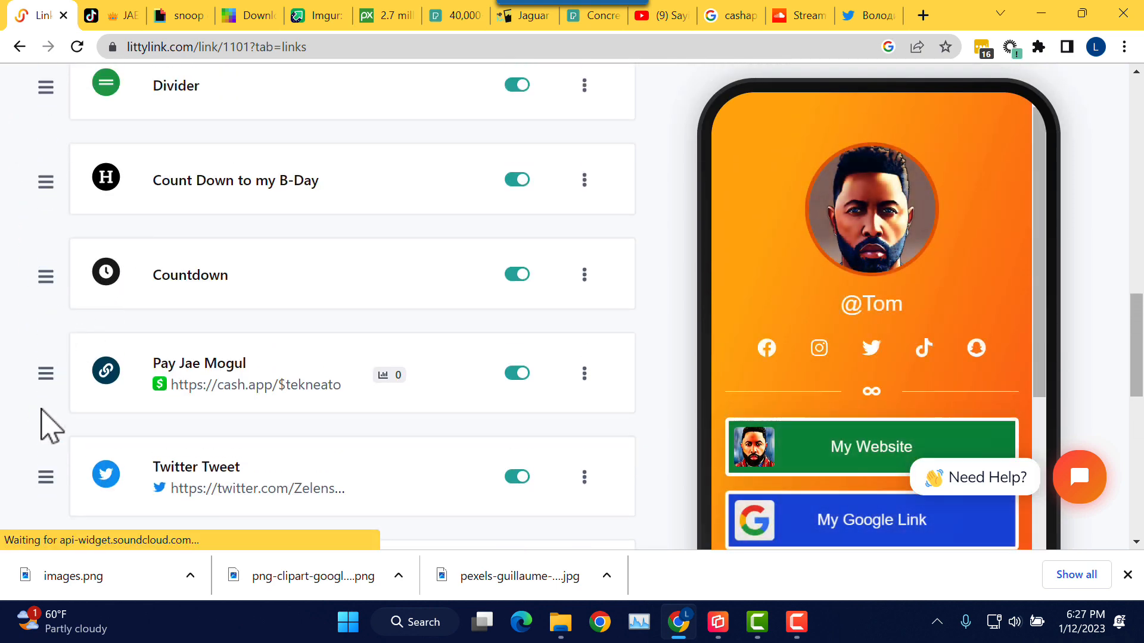
pyautogui.moveTo(51, 387); pyautogui.dragTo(34, 116)
pyautogui.scroll(3, 113, 238)
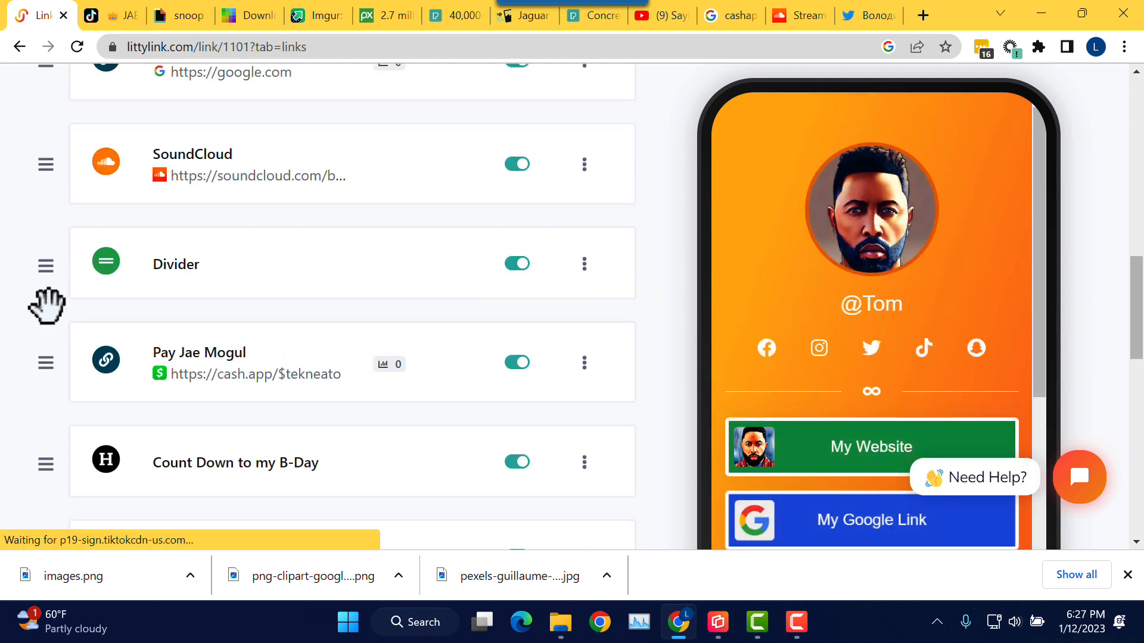
pyautogui.moveTo(46, 305); pyautogui.dragTo(46, 163)
pyautogui.scroll(3, 120, 250)
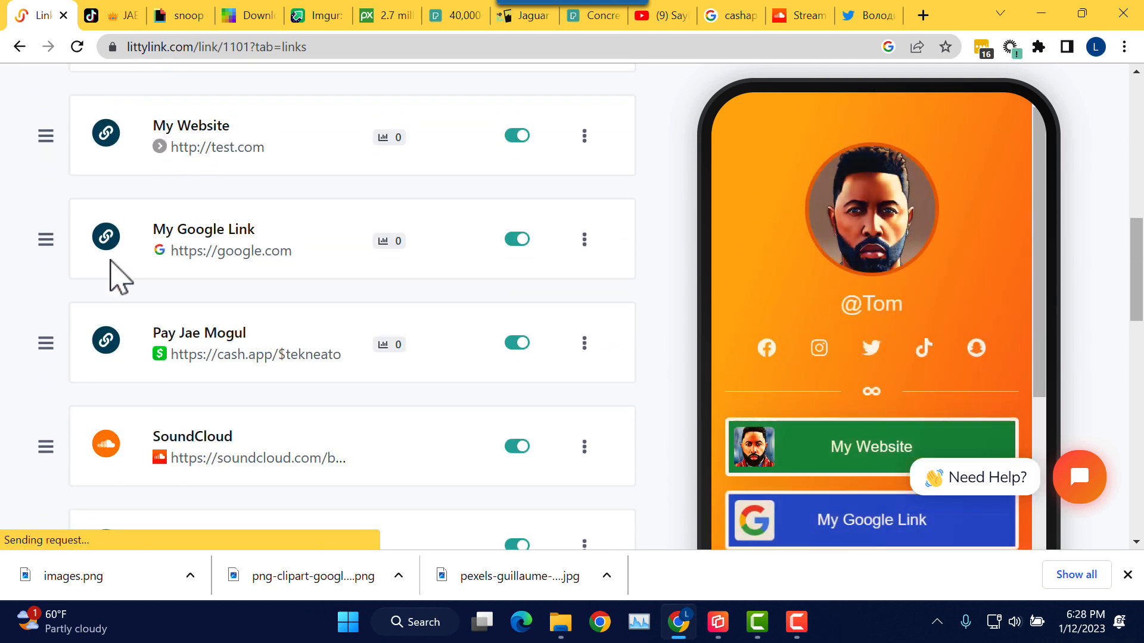
pyautogui.moveTo(59, 224); pyautogui.dragTo(45, 137)
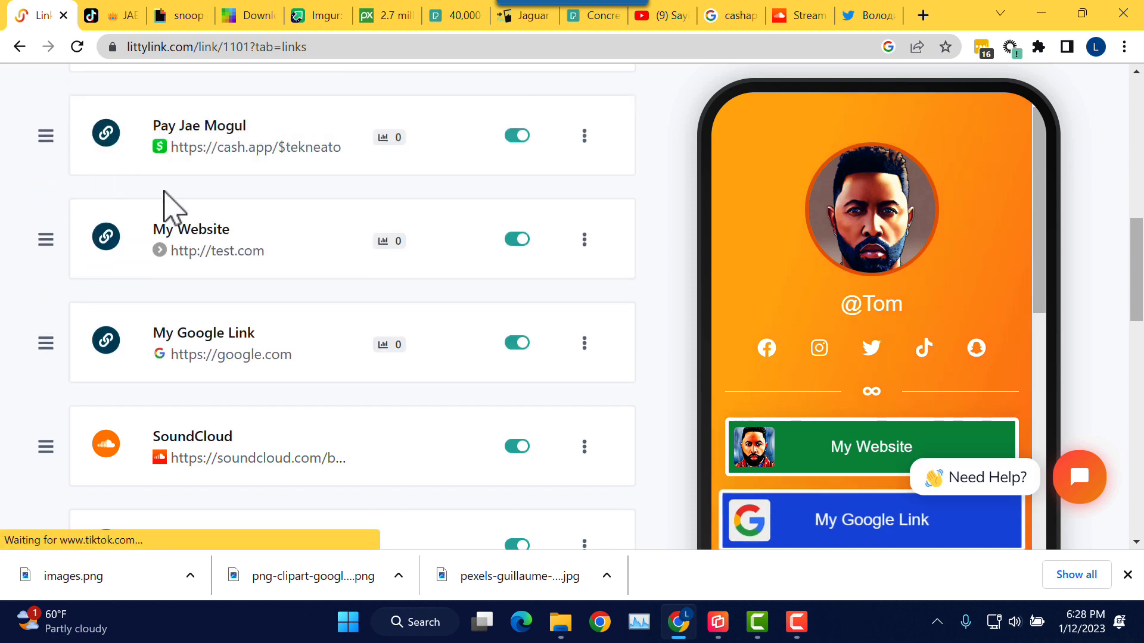
pyautogui.scroll(3, 173, 209)
pyautogui.moveTo(45, 310); pyautogui.dragTo(51, 173)
# Step: Drop the payment link below Socials, then below My Website, before My Google Link
pyautogui.scroll(5, 116, 302)
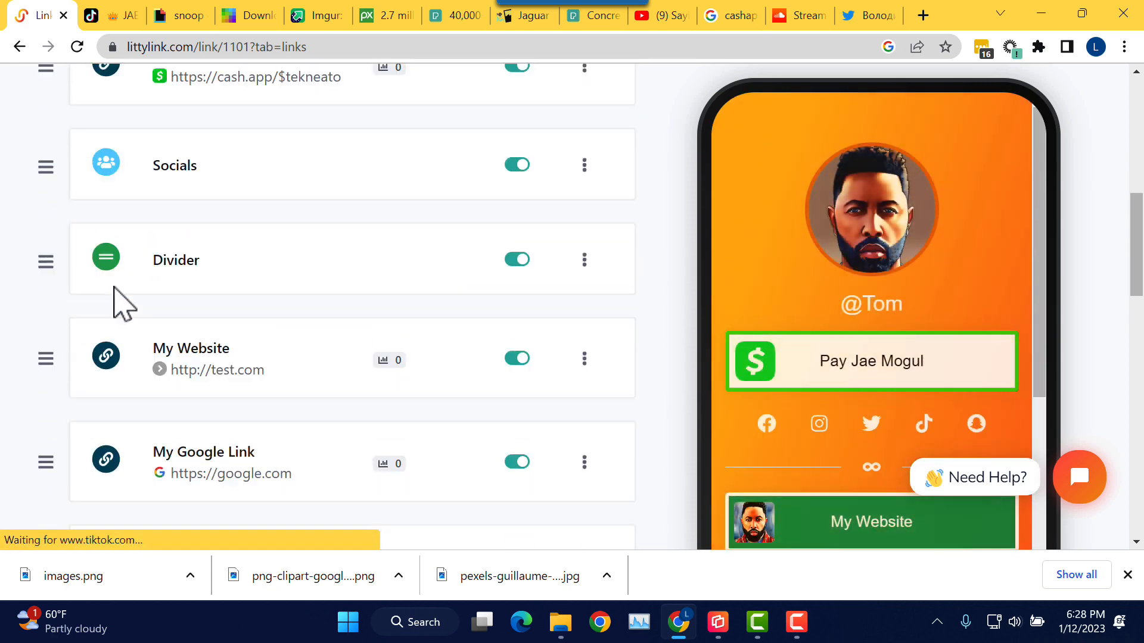
pyautogui.scroll(2, 90, 329)
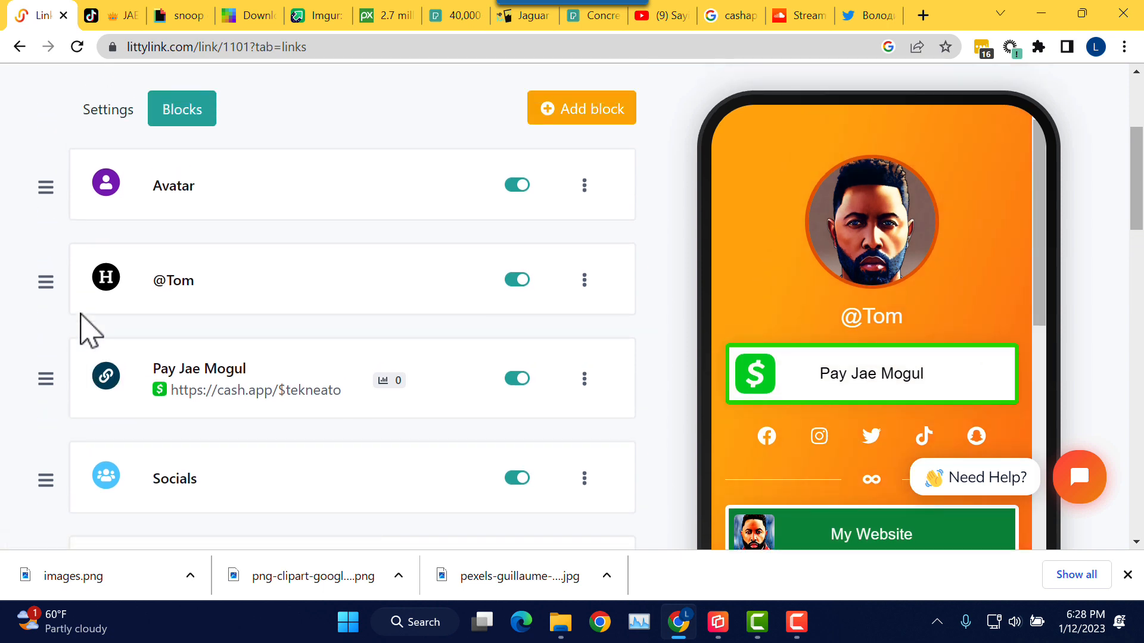
pyautogui.scroll(-3, 90, 328)
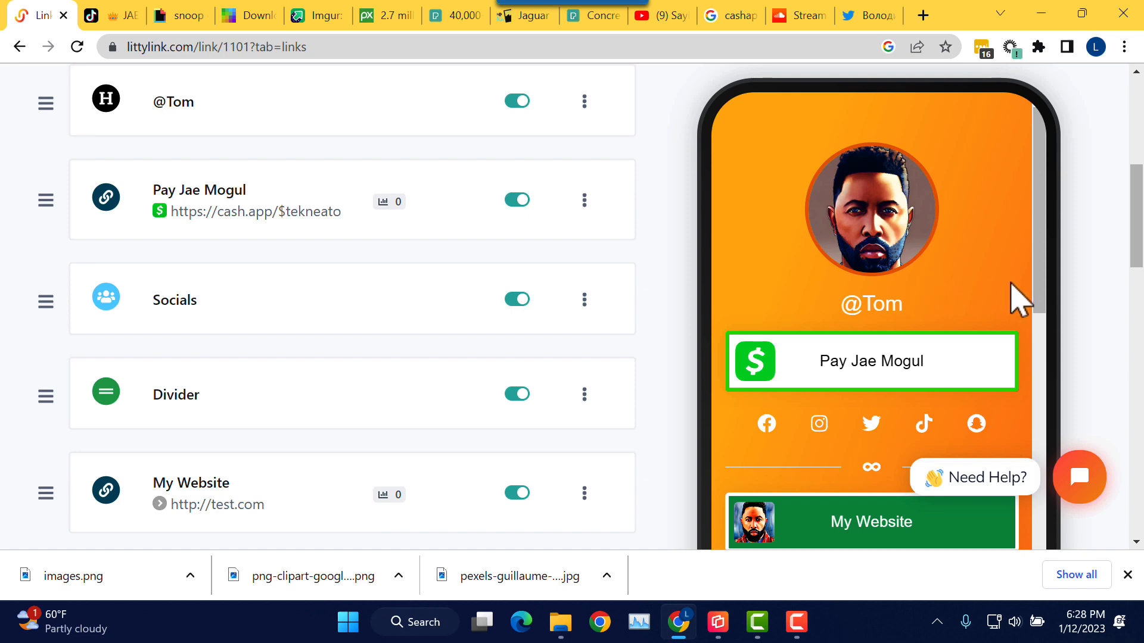
pyautogui.moveTo(1043, 285); pyautogui.dragTo(1032, 358)
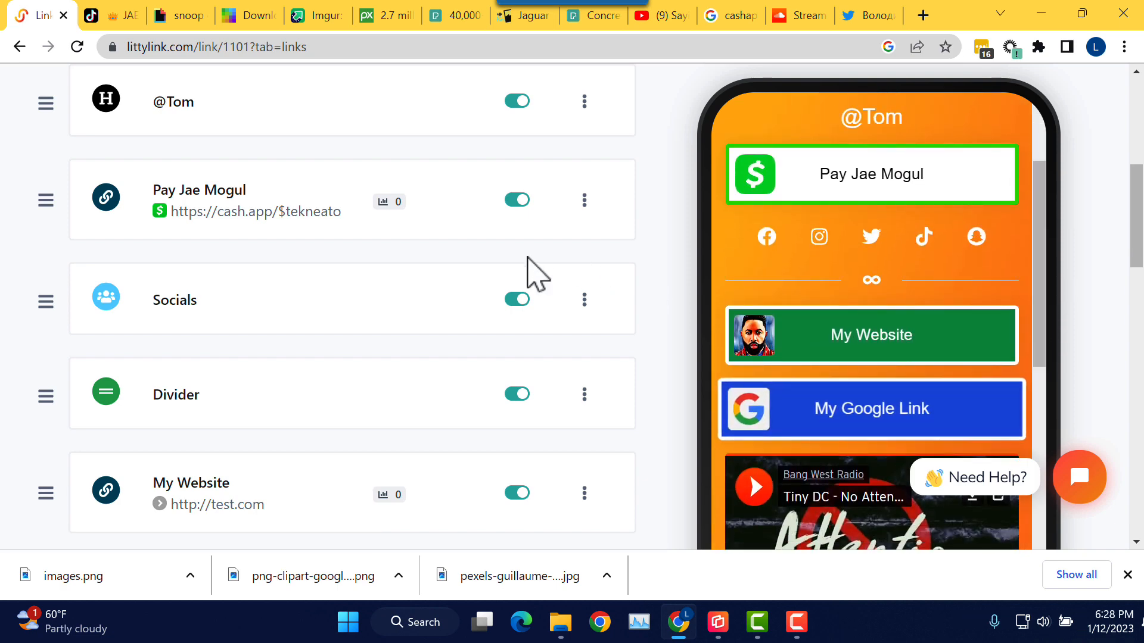
pyautogui.moveTo(46, 199); pyautogui.dragTo(95, 371)
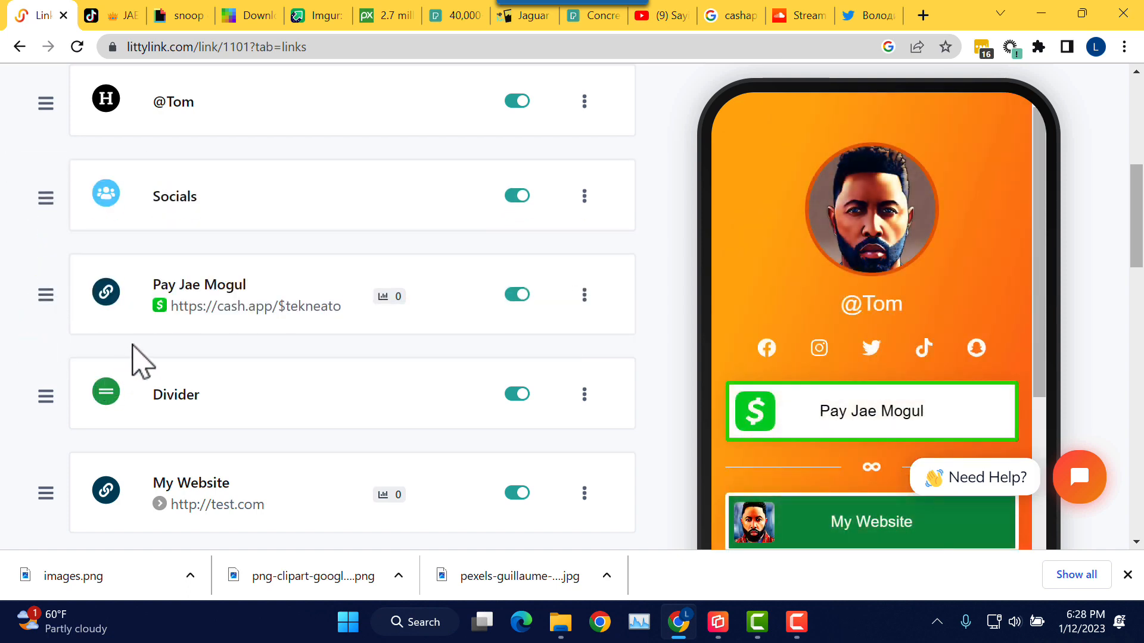
pyautogui.scroll(-2, 137, 348)
pyautogui.scroll(-1, 137, 340)
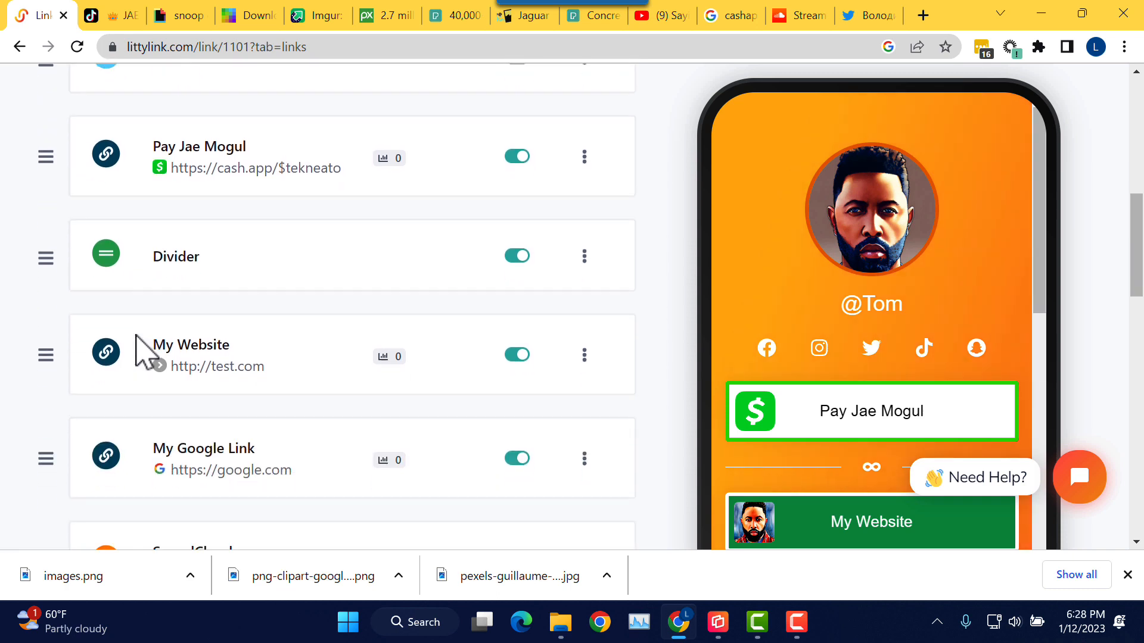
pyautogui.scroll(-1, 143, 352)
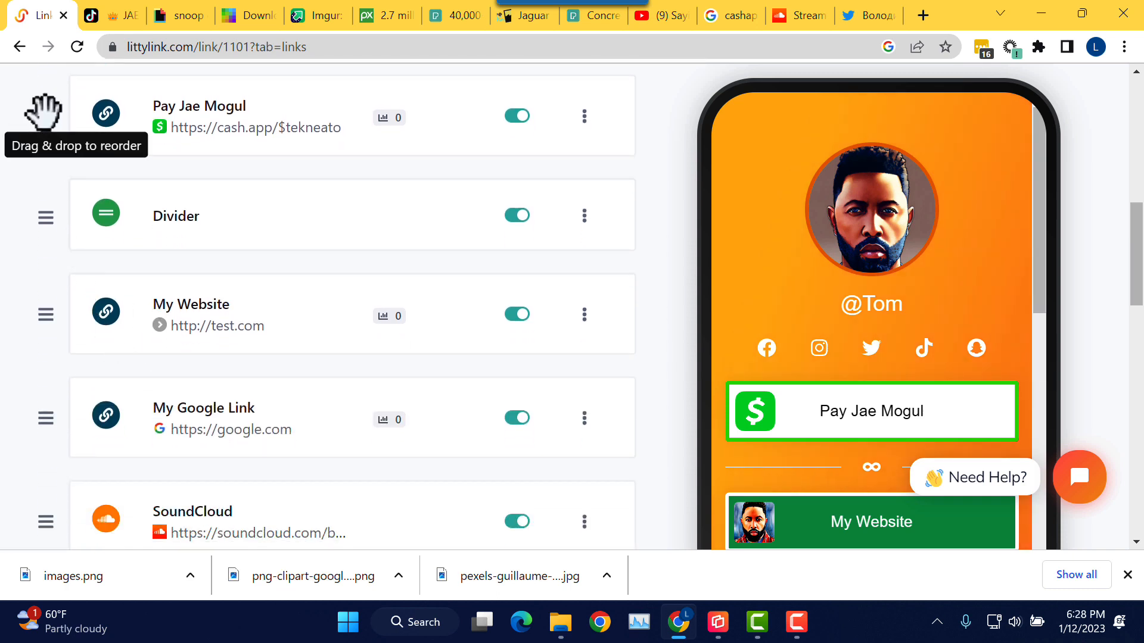
pyautogui.moveTo(43, 110); pyautogui.dragTo(43, 439)
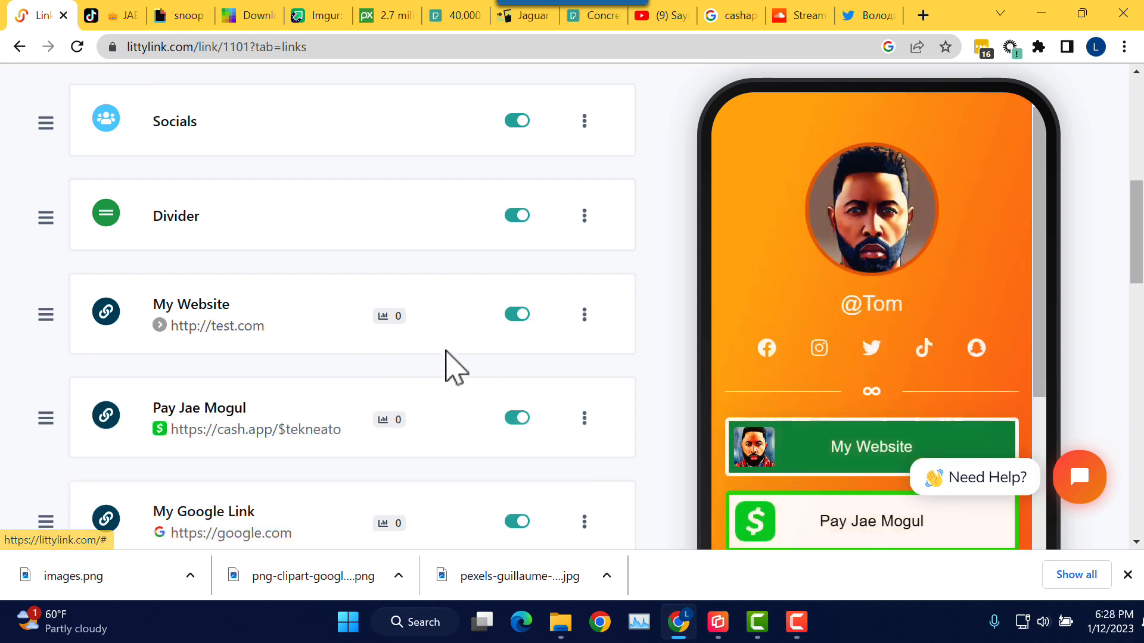
# Step: Review the reordered page in the phone preview, then switch to the Snoop Dogg GIPHY page
pyautogui.scroll(-3, 971, 316)
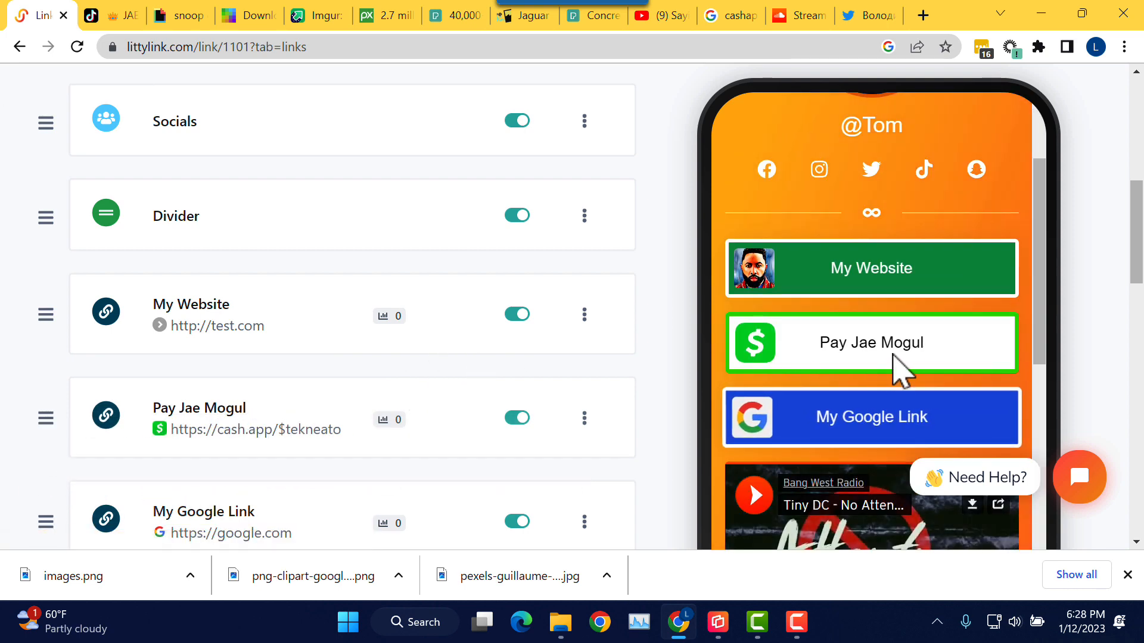
pyautogui.scroll(-9, 911, 357)
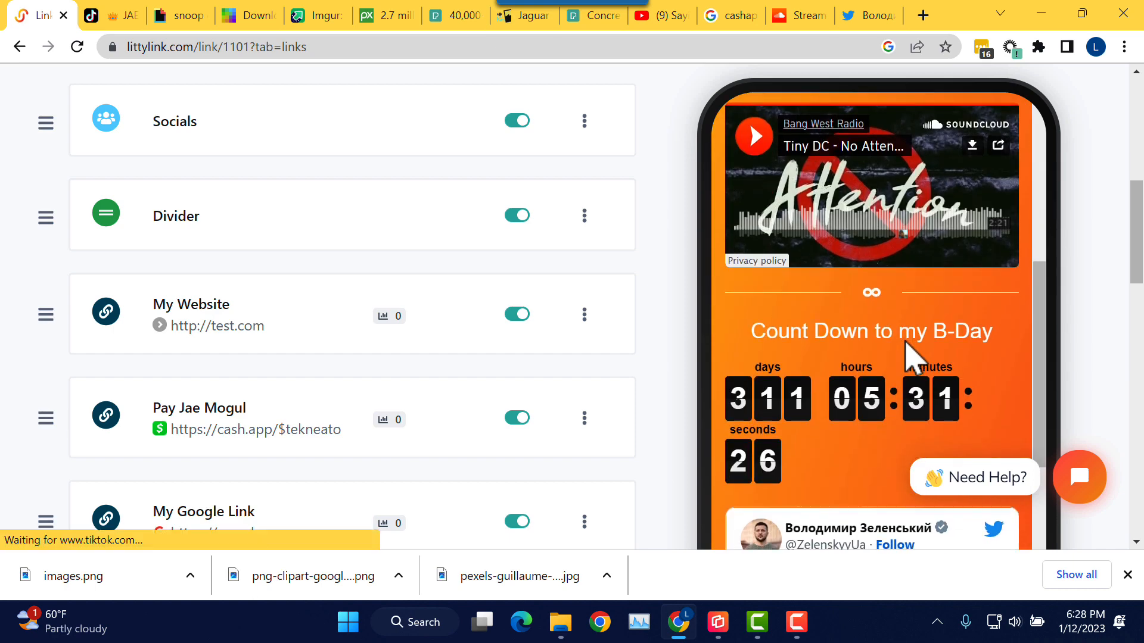
pyautogui.scroll(-12, 911, 357)
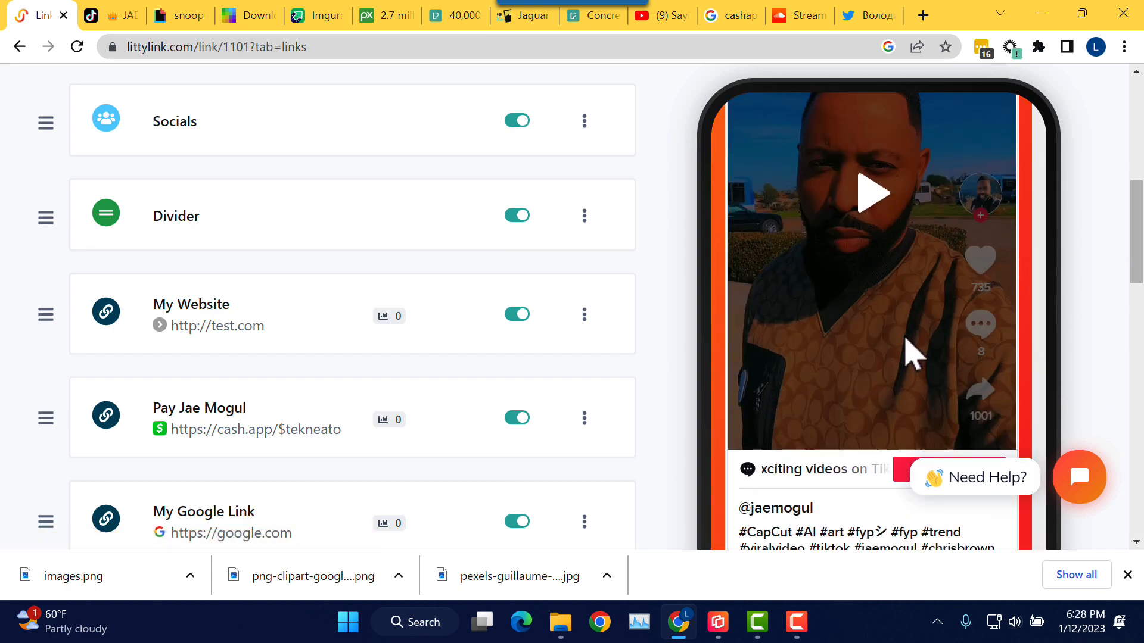
pyautogui.scroll(15, 912, 351)
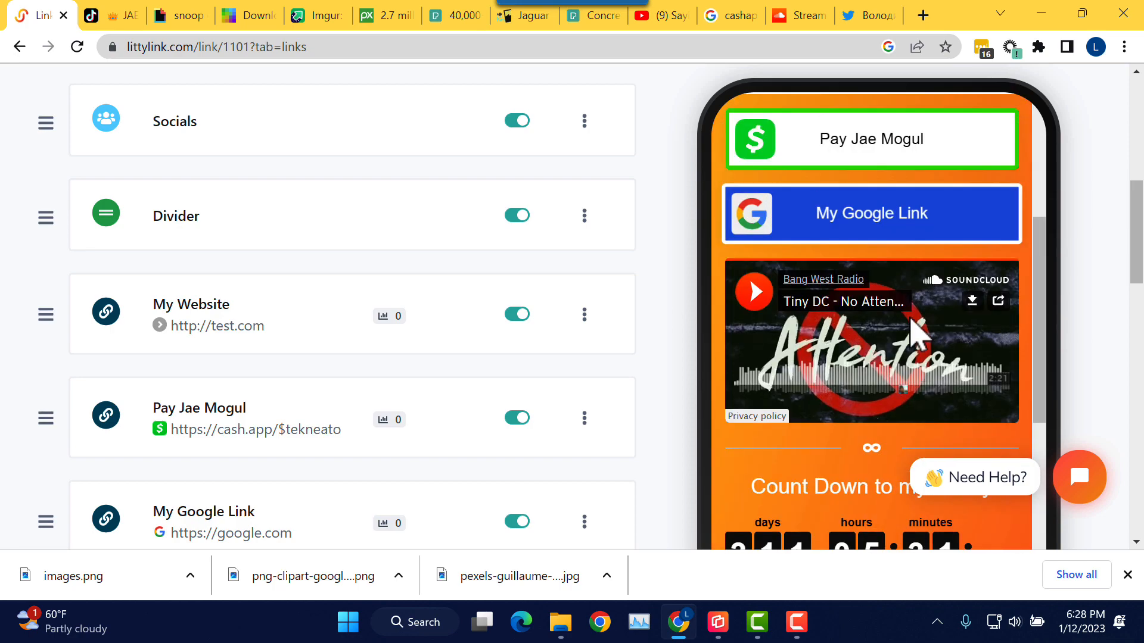
pyautogui.scroll(10, 914, 335)
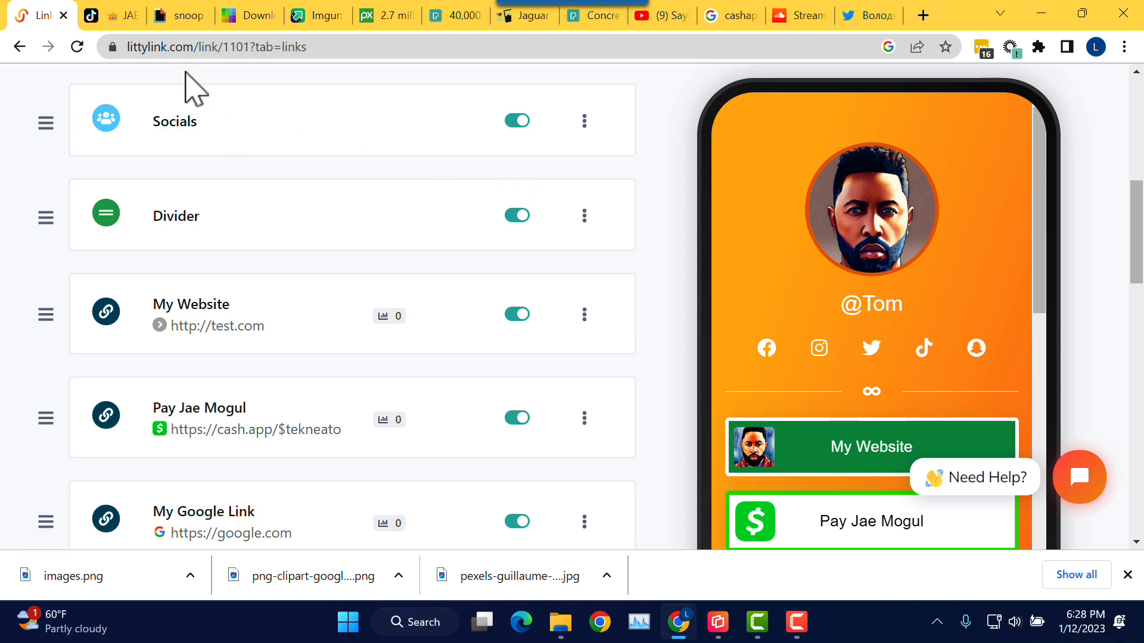
pyautogui.click(182, 15)
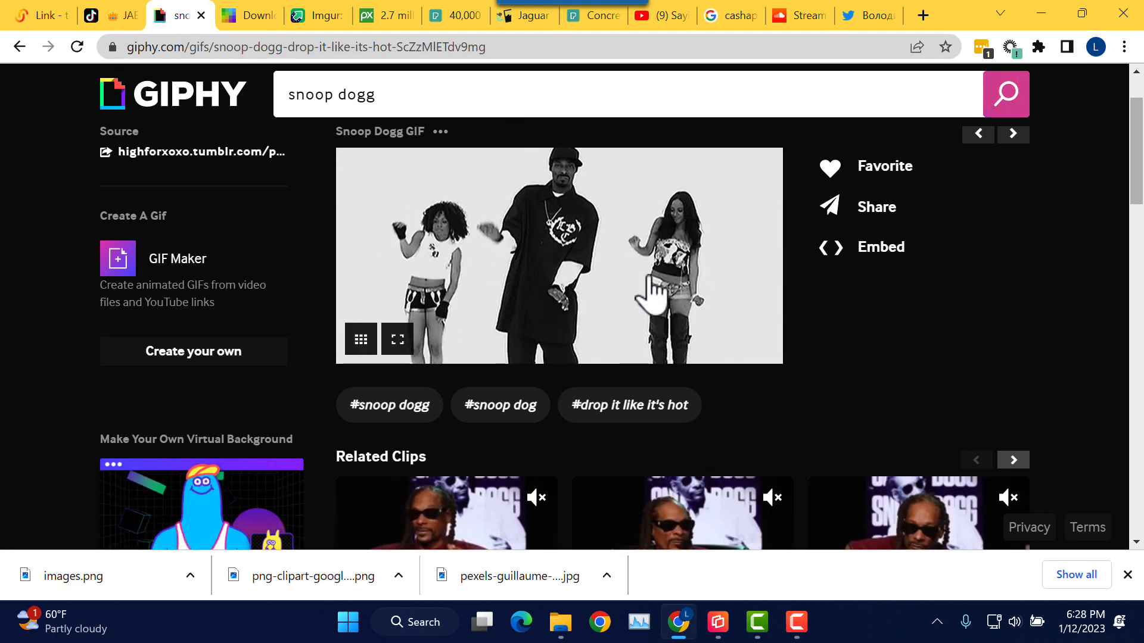
pyautogui.scroll(-2, 724, 259)
pyautogui.scroll(4, 669, 248)
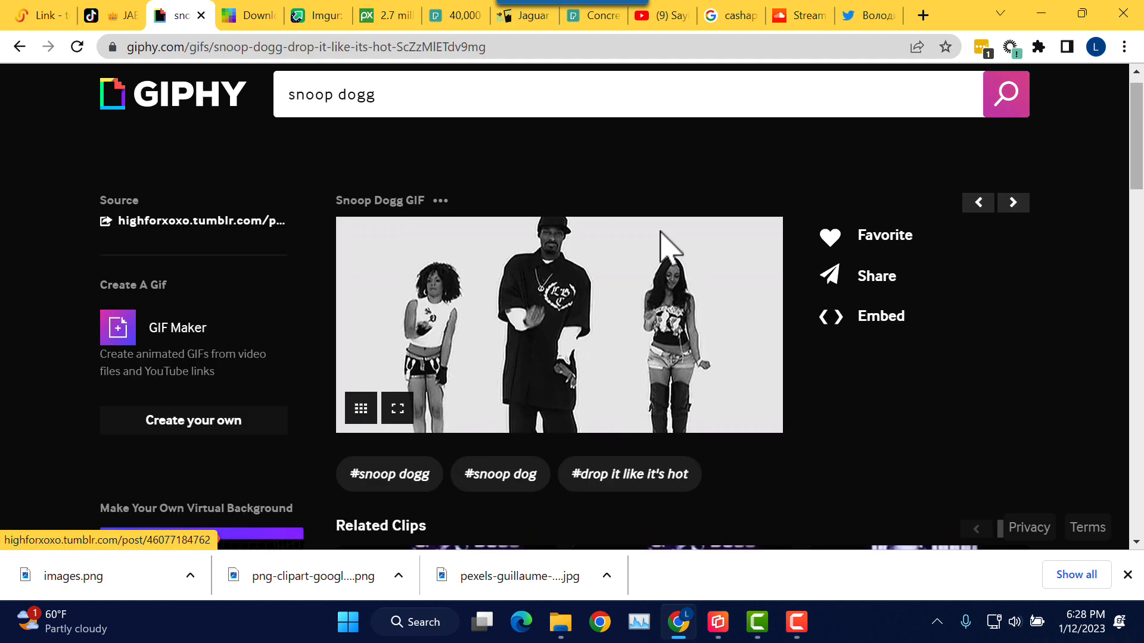
pyautogui.rightClick(570, 291)
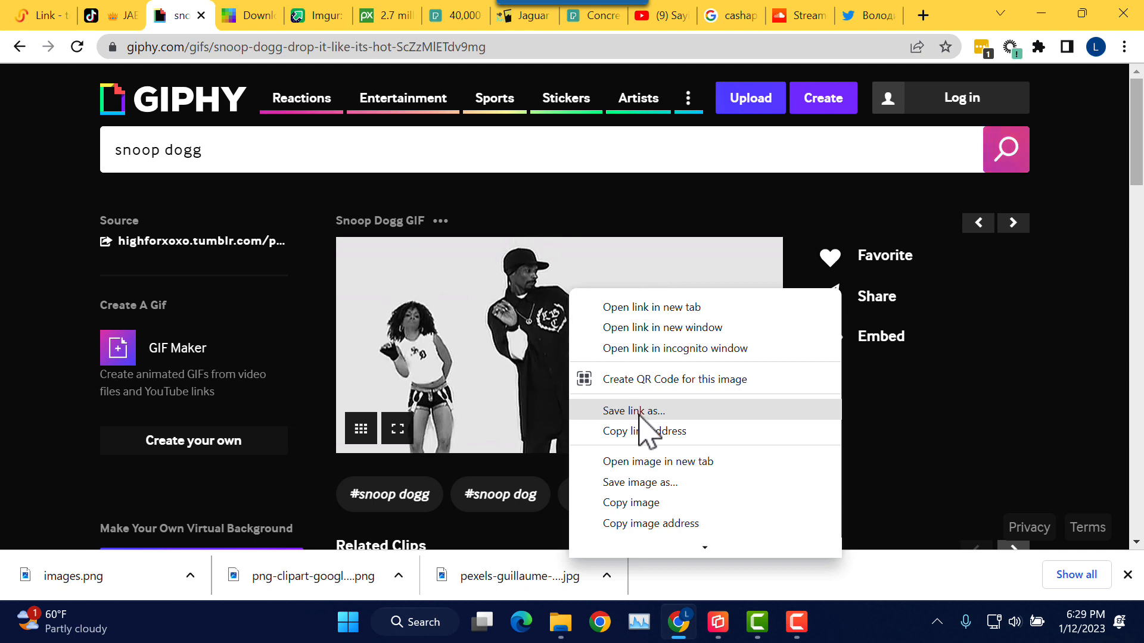
pyautogui.click(646, 482)
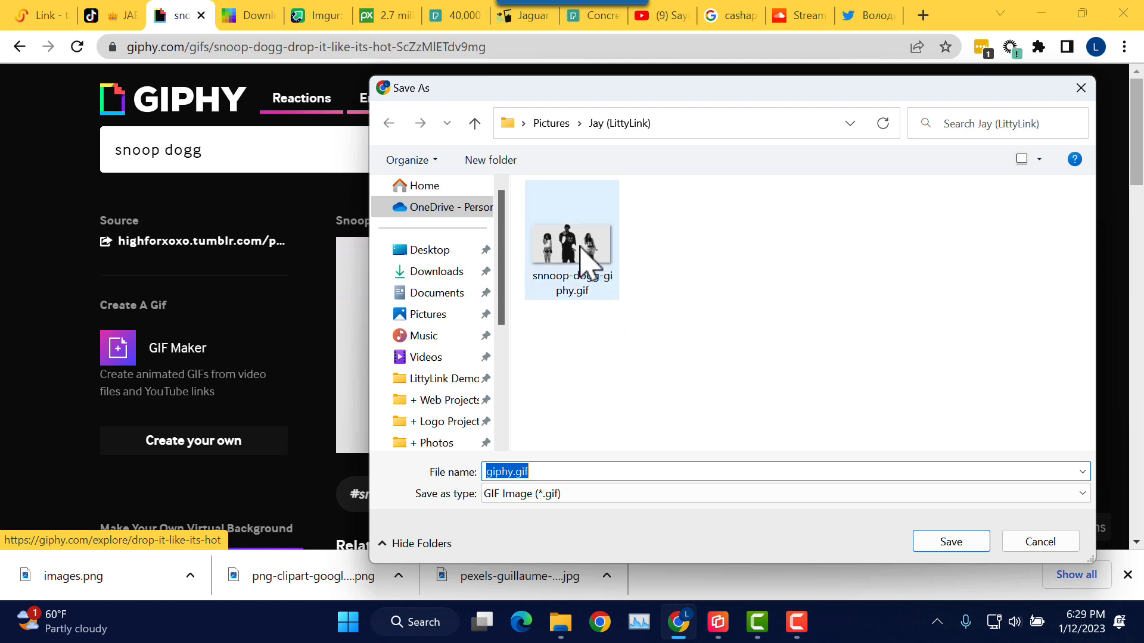
pyautogui.click(1060, 543)
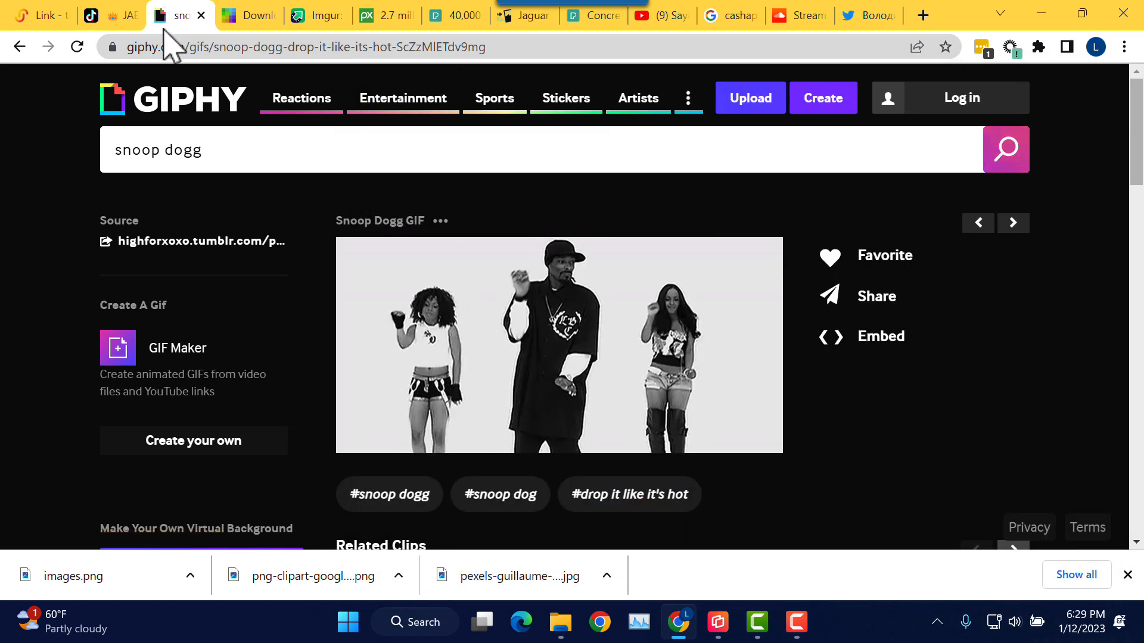
# Step: Add a new Image block in LittyLink and choose snnoop-dogg-giphy.gif as its file
pyautogui.click(45, 17)
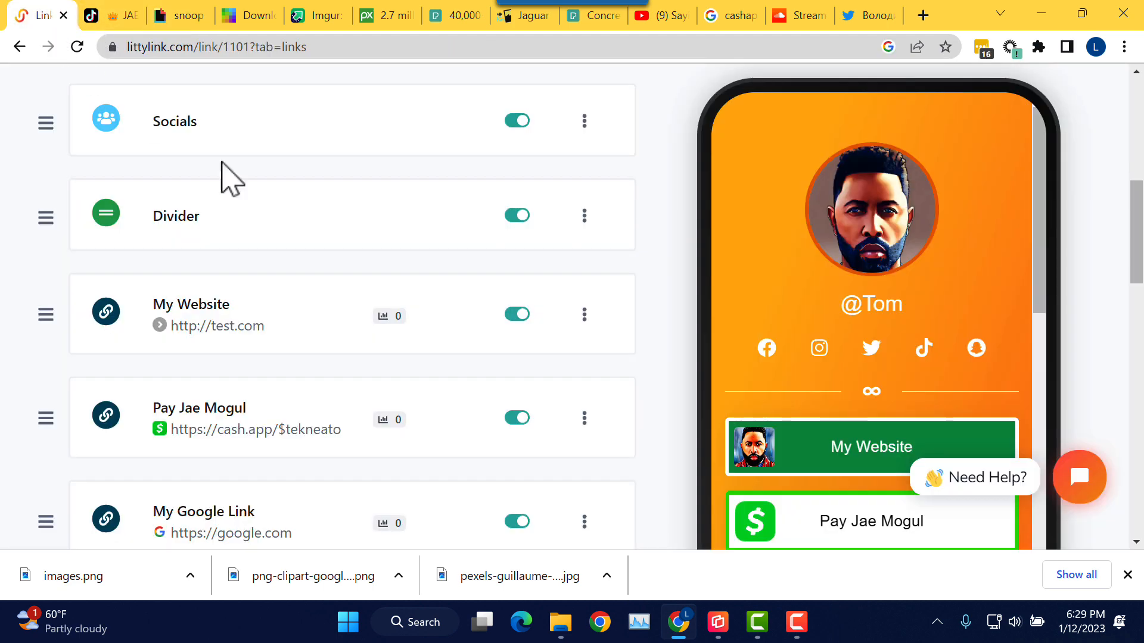
pyautogui.scroll(8, 354, 274)
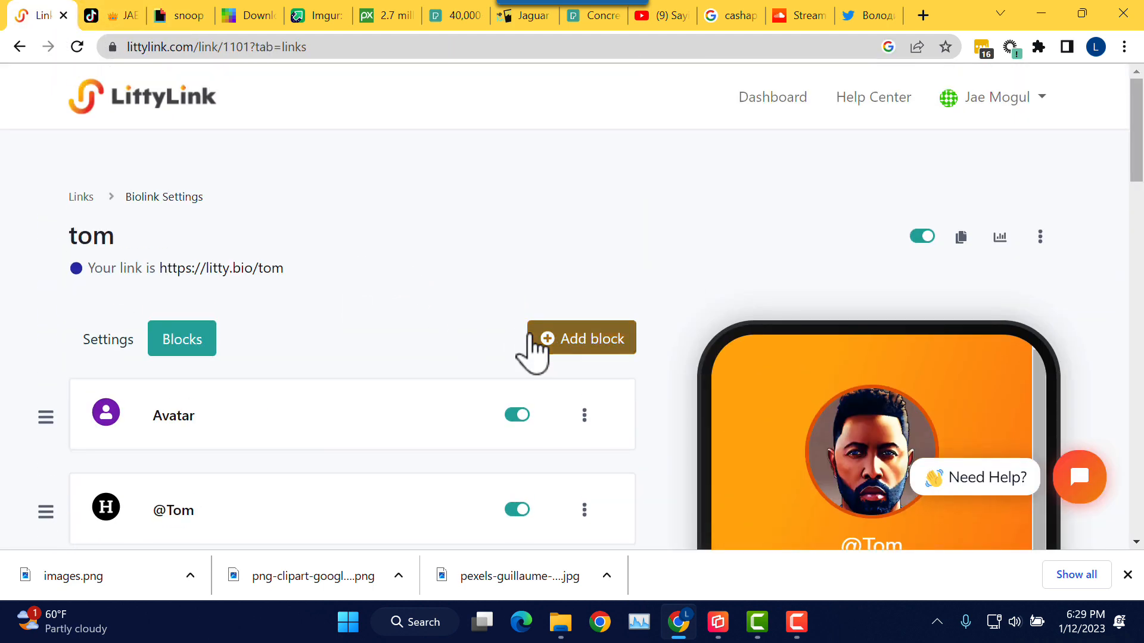
pyautogui.click(534, 348)
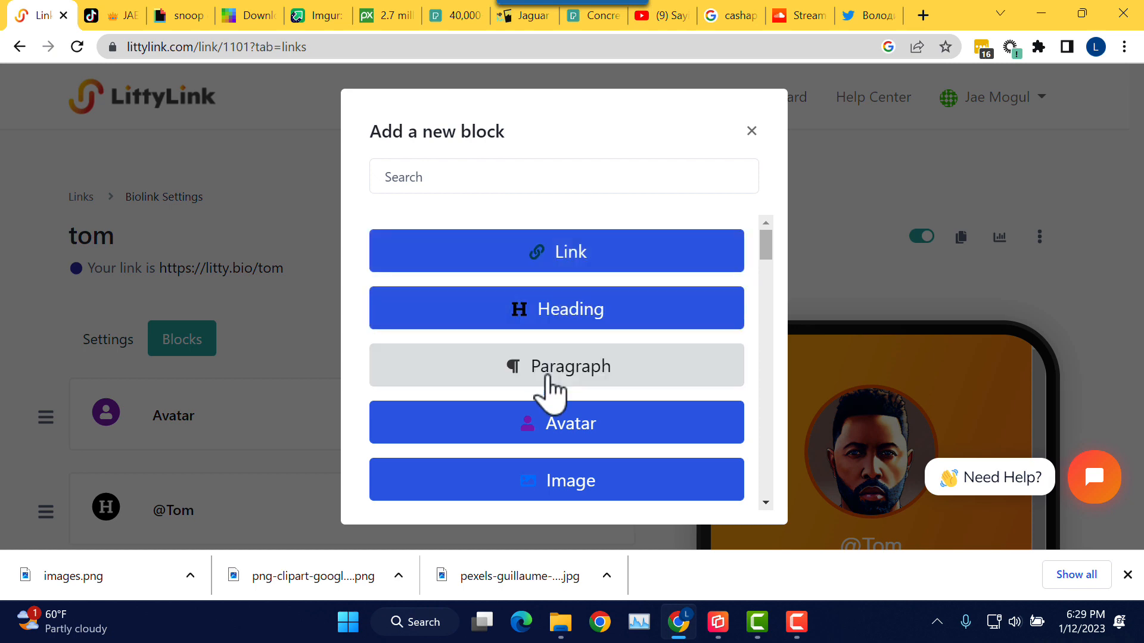
pyautogui.click(530, 486)
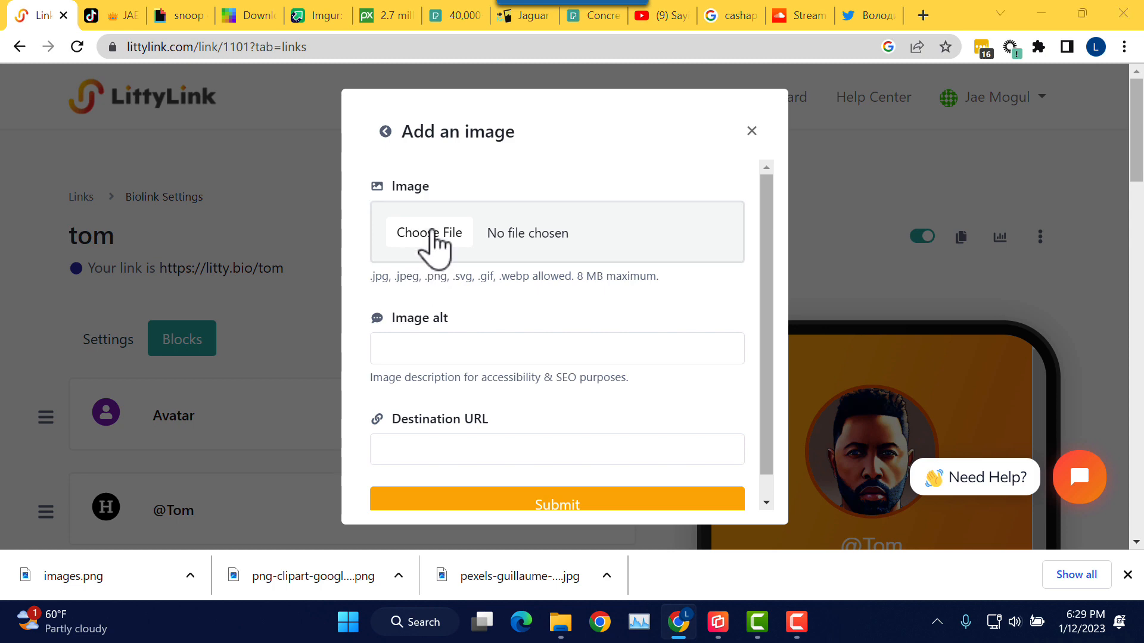
pyautogui.click(432, 233)
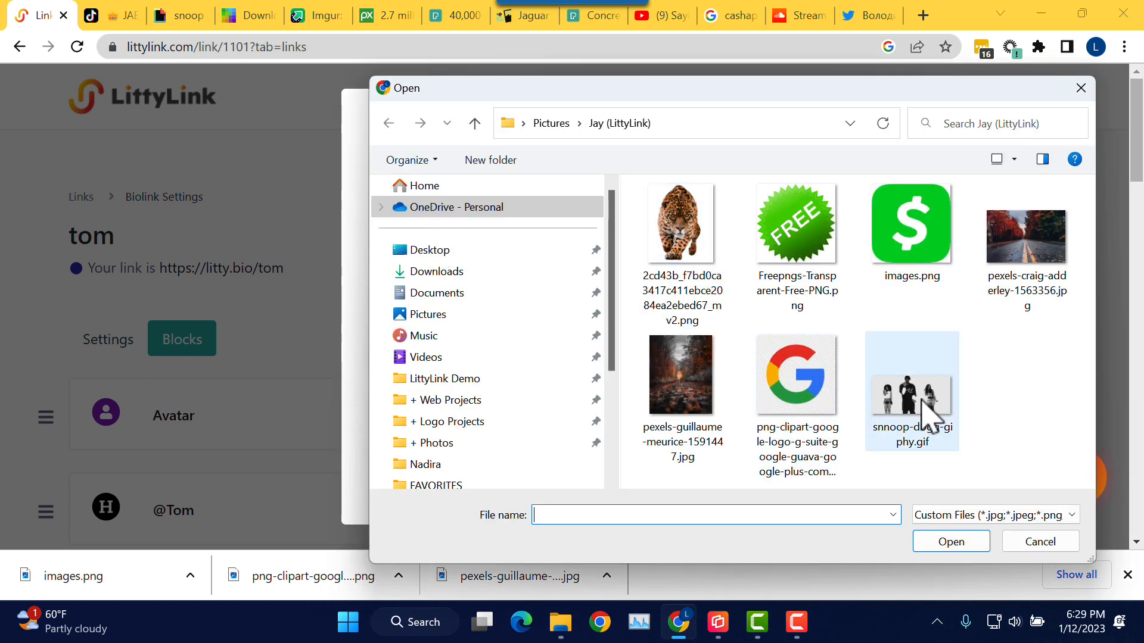
pyautogui.click(935, 412)
pyautogui.click(950, 543)
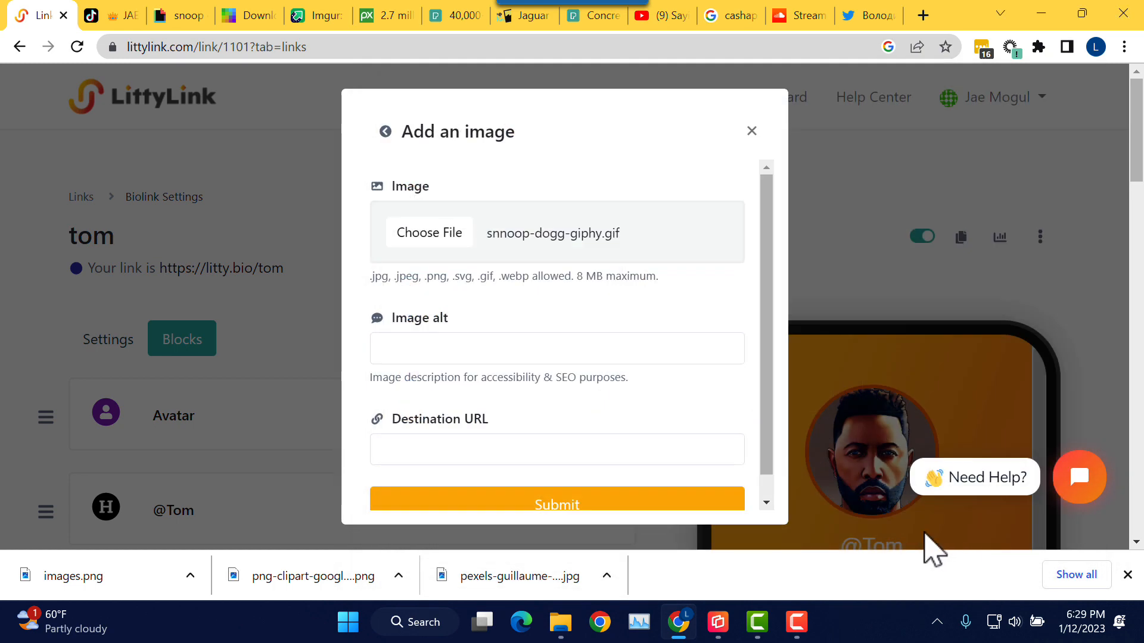
# Step: Give the image the alt text 'Snoop Dogg Dance' and submit the block
pyautogui.click(505, 347)
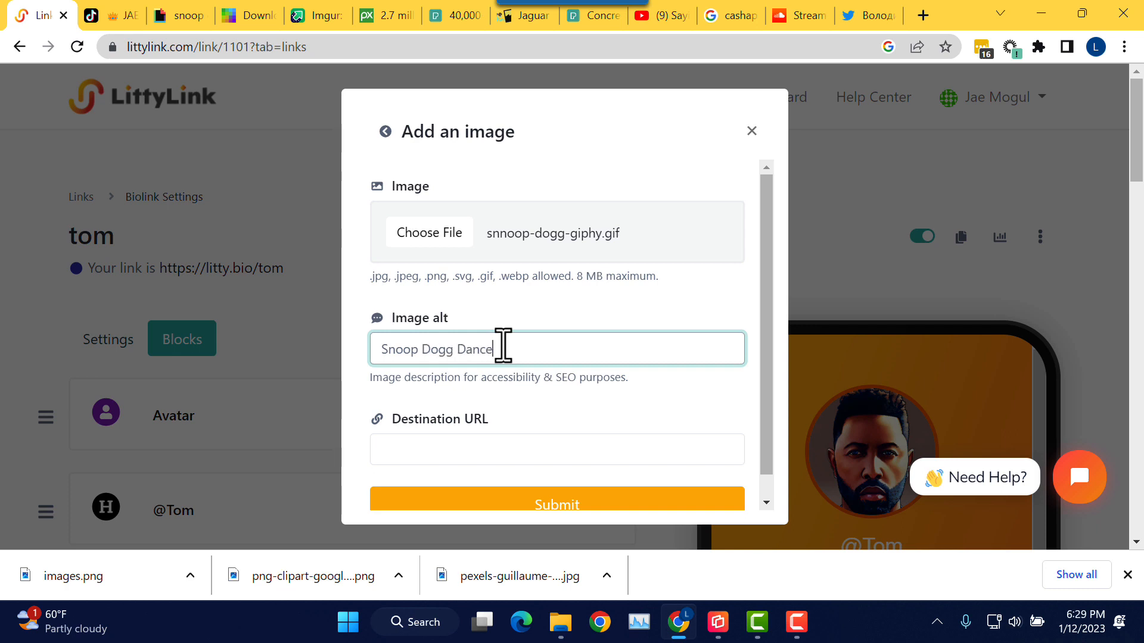
pyautogui.scroll(-1, 532, 344)
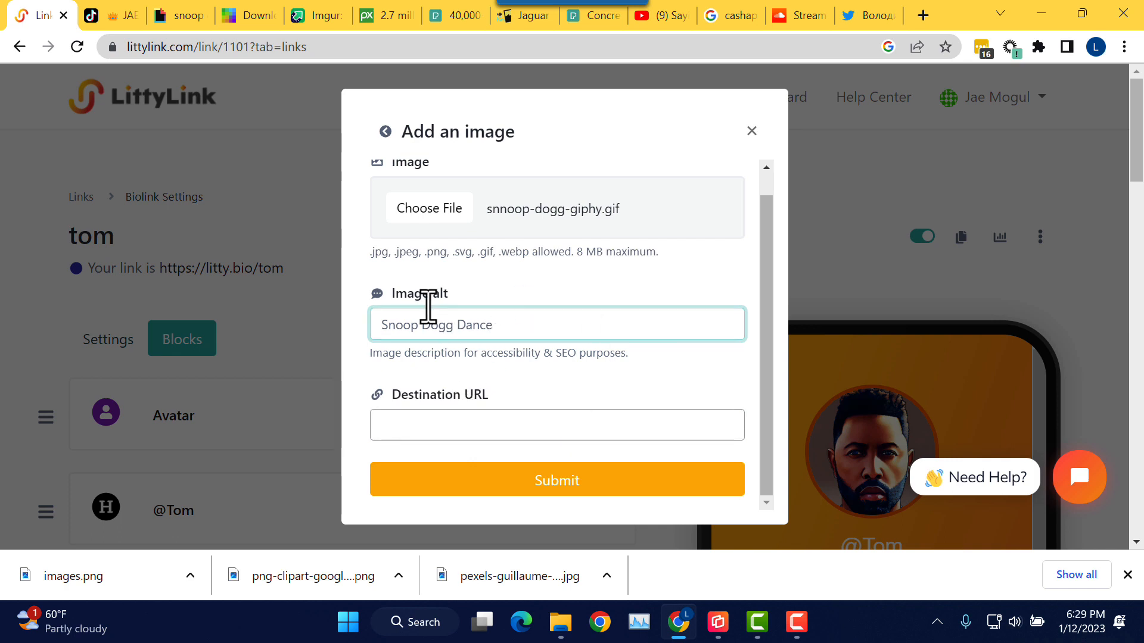
pyautogui.click(584, 482)
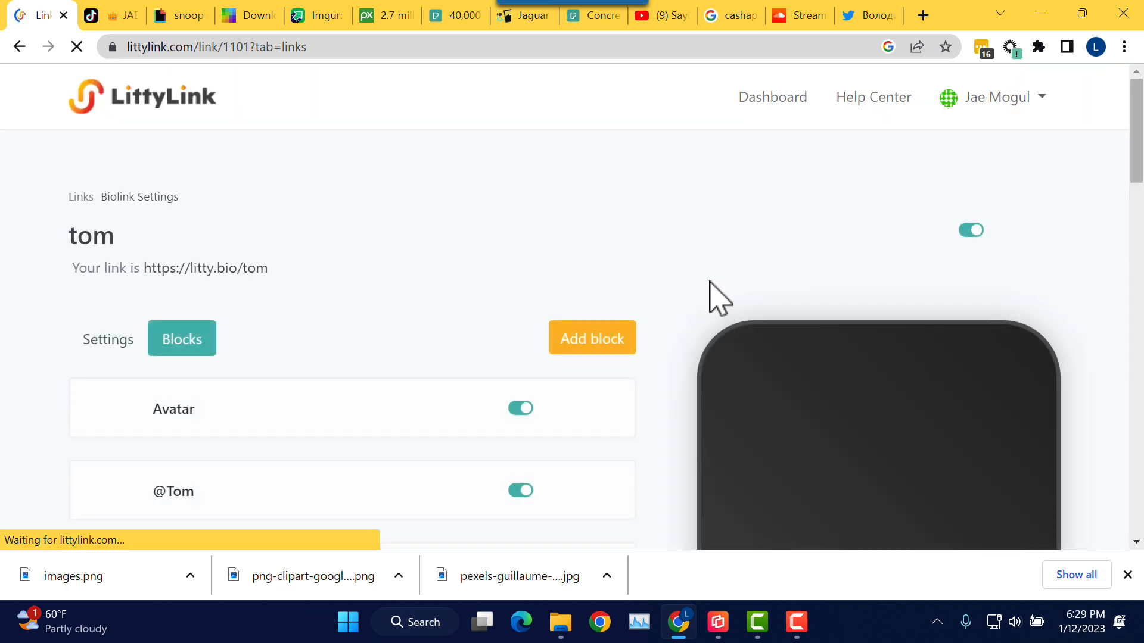
# Step: Drag the Image block up the Blocks list above the Twitter Tweet block
pyautogui.moveTo(1133, 89); pyautogui.dragTo(1131, 334)
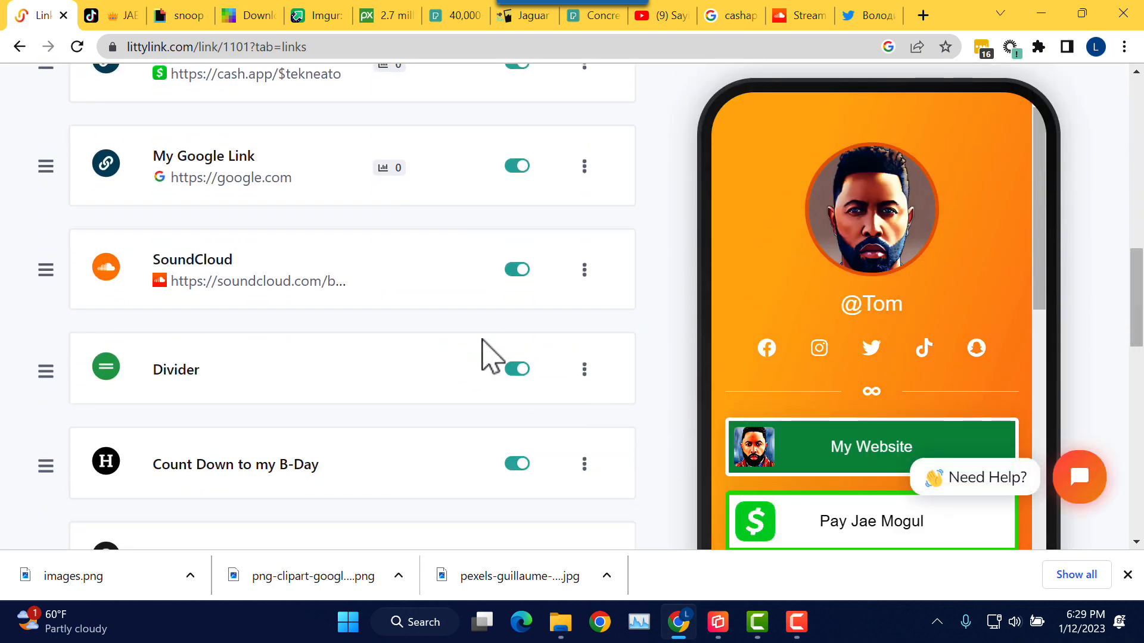
pyautogui.scroll(-10, 480, 340)
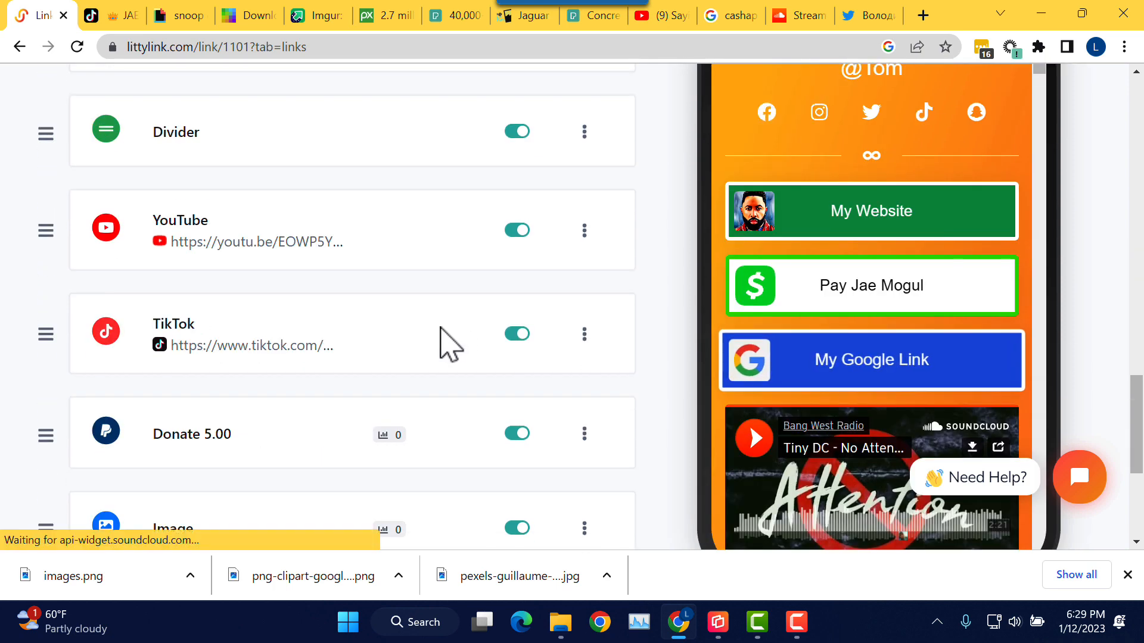
pyautogui.scroll(-5, 451, 342)
pyautogui.scroll(2, 192, 383)
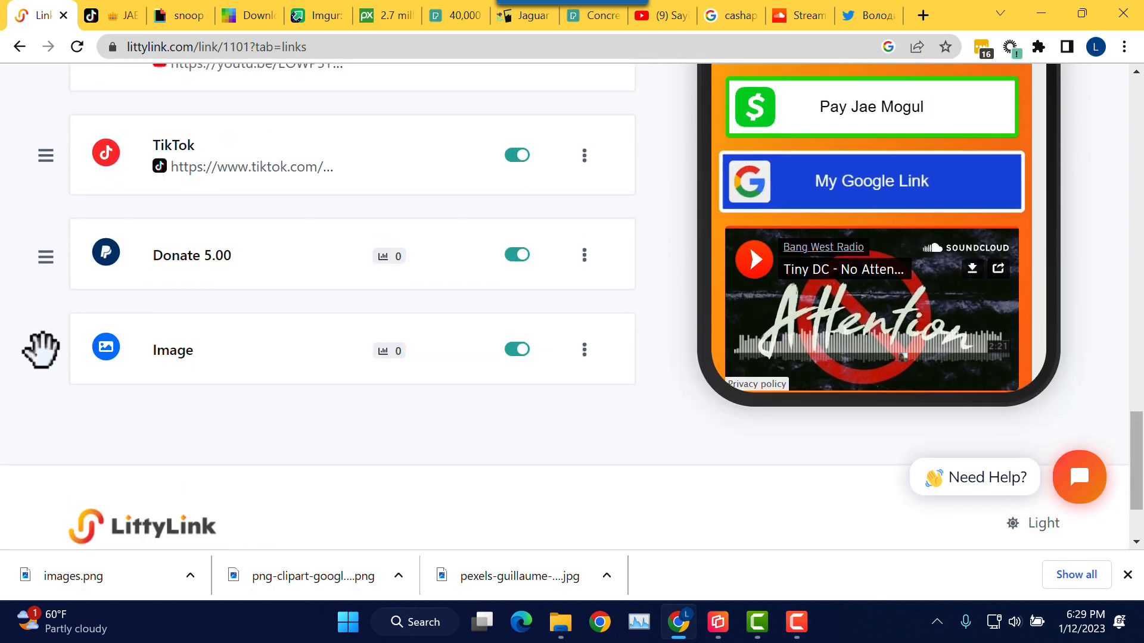
pyautogui.moveTo(36, 339); pyautogui.dragTo(58, 137)
pyautogui.scroll(2, 62, 145)
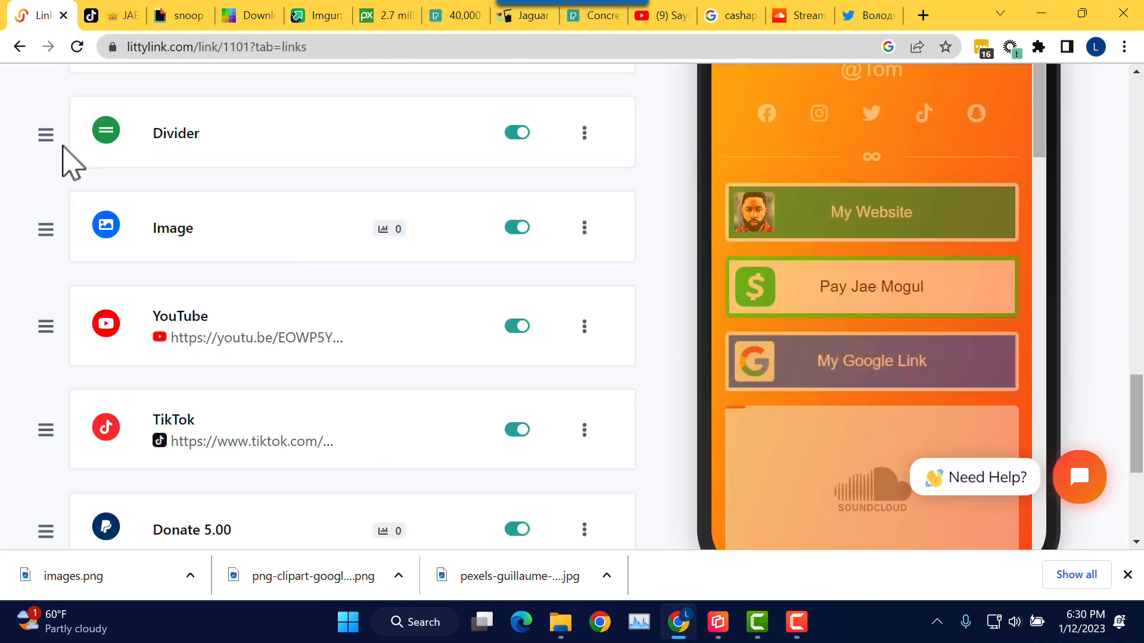
pyautogui.scroll(2, 71, 161)
pyautogui.moveTo(42, 311); pyautogui.dragTo(45, 146)
# Step: Keep dragging the Image block up past My Google Link until it sits just below the Divider
pyautogui.scroll(3, 114, 239)
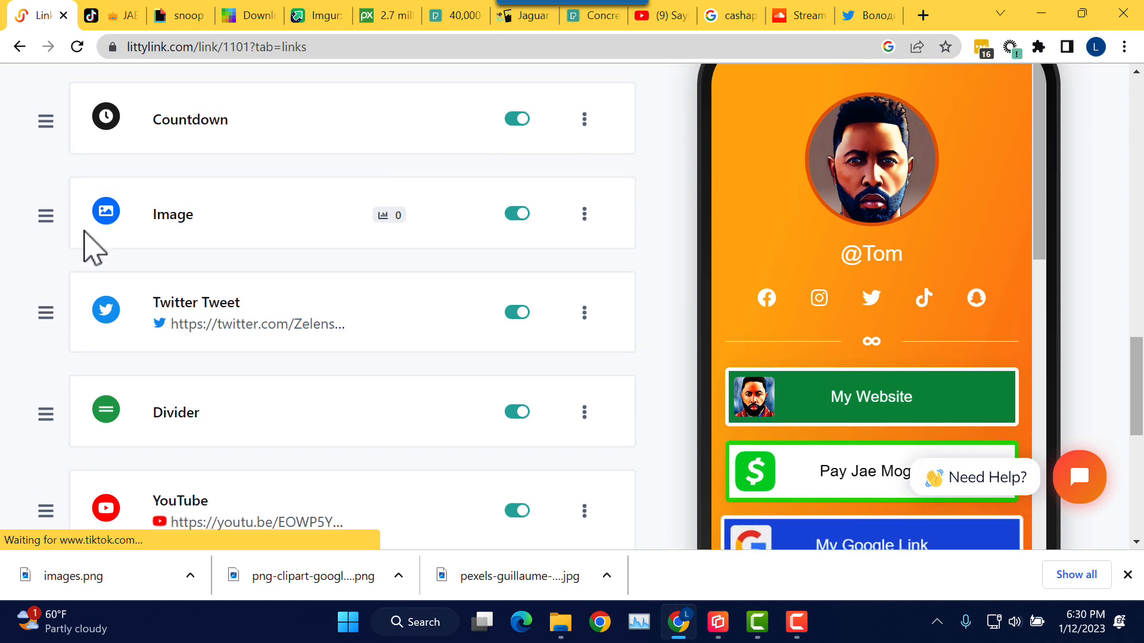
pyautogui.scroll(3, 89, 247)
pyautogui.moveTo(50, 379); pyautogui.dragTo(47, 137)
pyautogui.scroll(4, 141, 210)
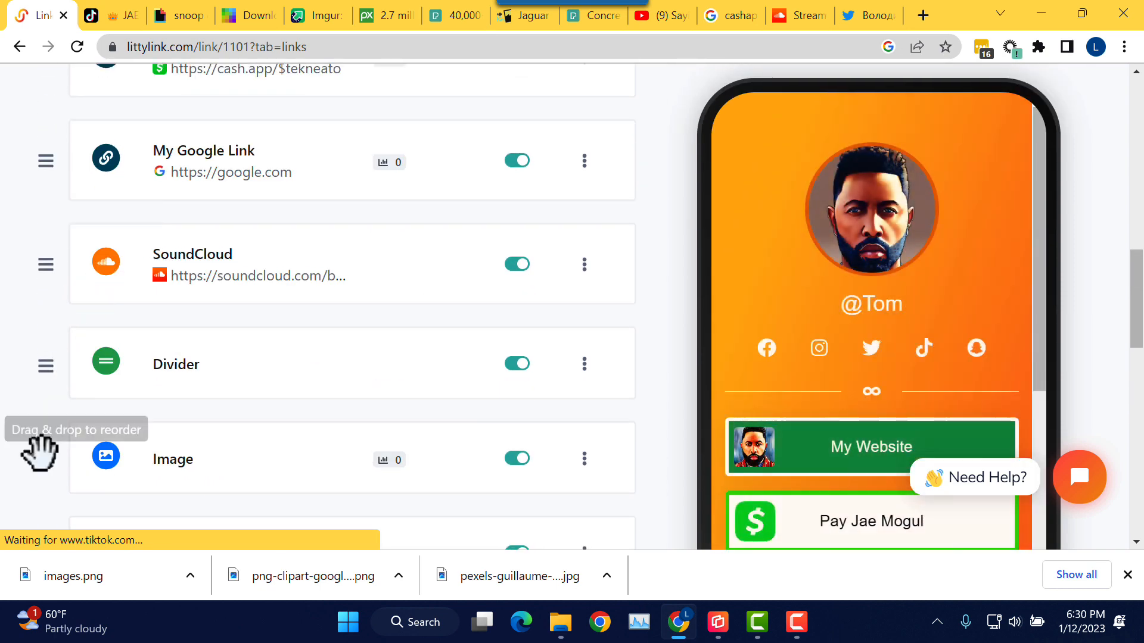
pyautogui.moveTo(38, 454); pyautogui.dragTo(41, 187)
pyautogui.scroll(5, 153, 247)
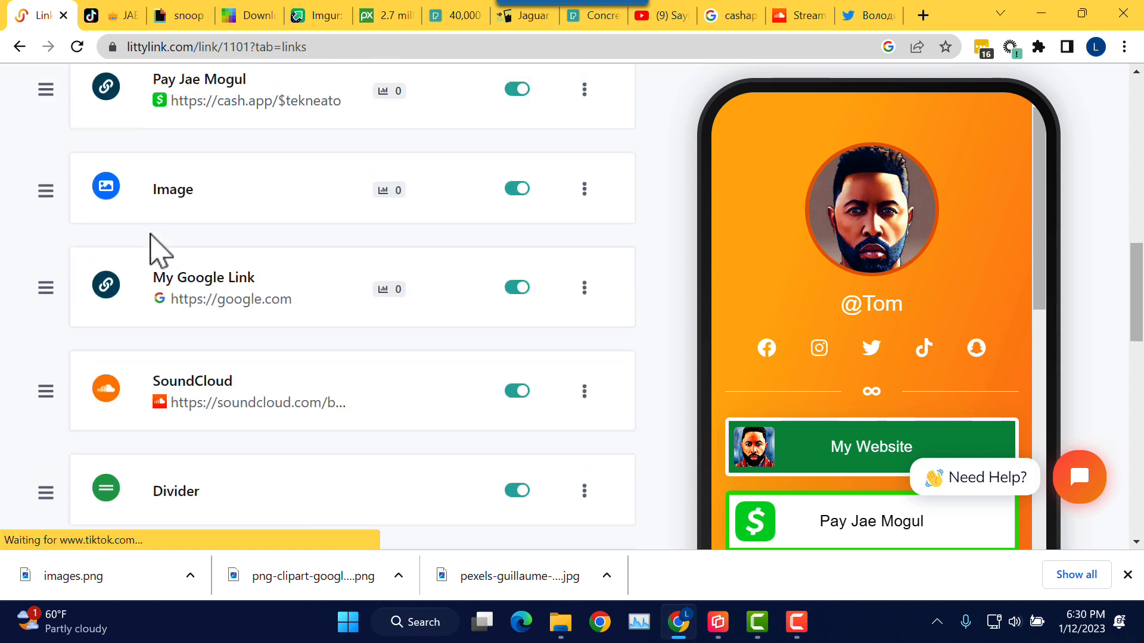
pyautogui.moveTo(50, 427); pyautogui.dragTo(43, 156)
pyautogui.scroll(2, 178, 188)
pyautogui.scroll(1, 90, 298)
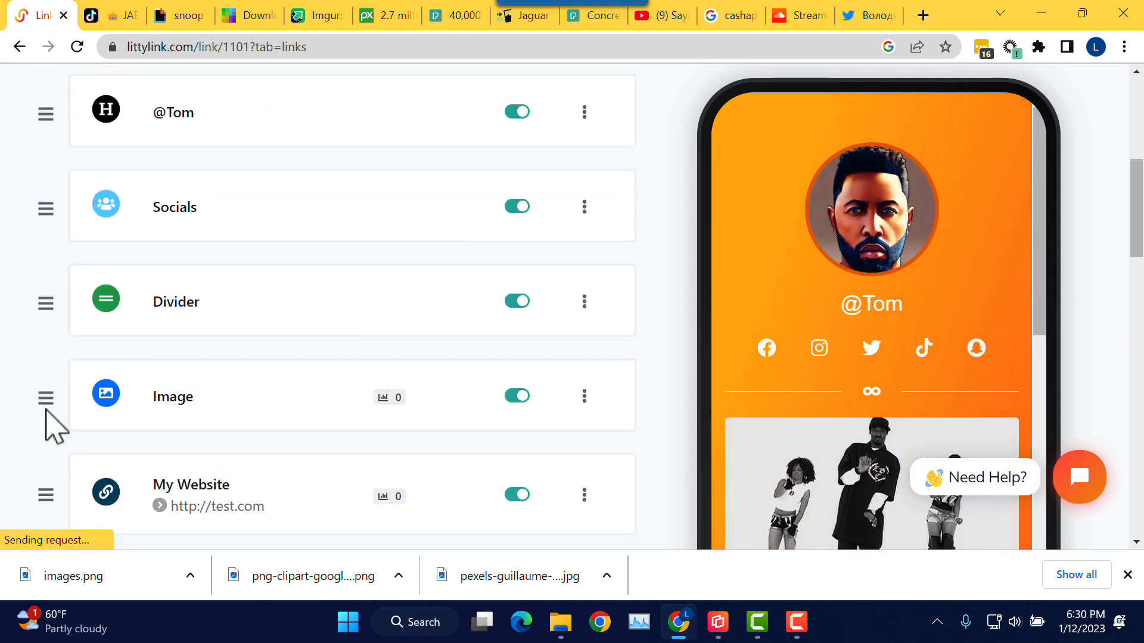
pyautogui.moveTo(41, 396); pyautogui.dragTo(51, 114)
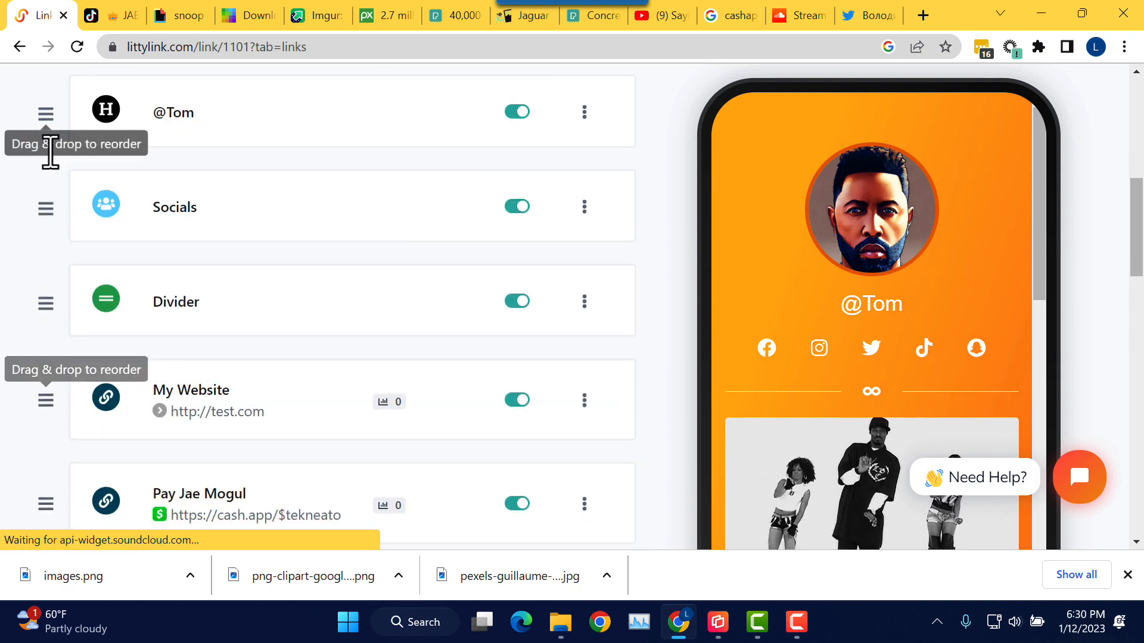
pyautogui.scroll(-1, 196, 223)
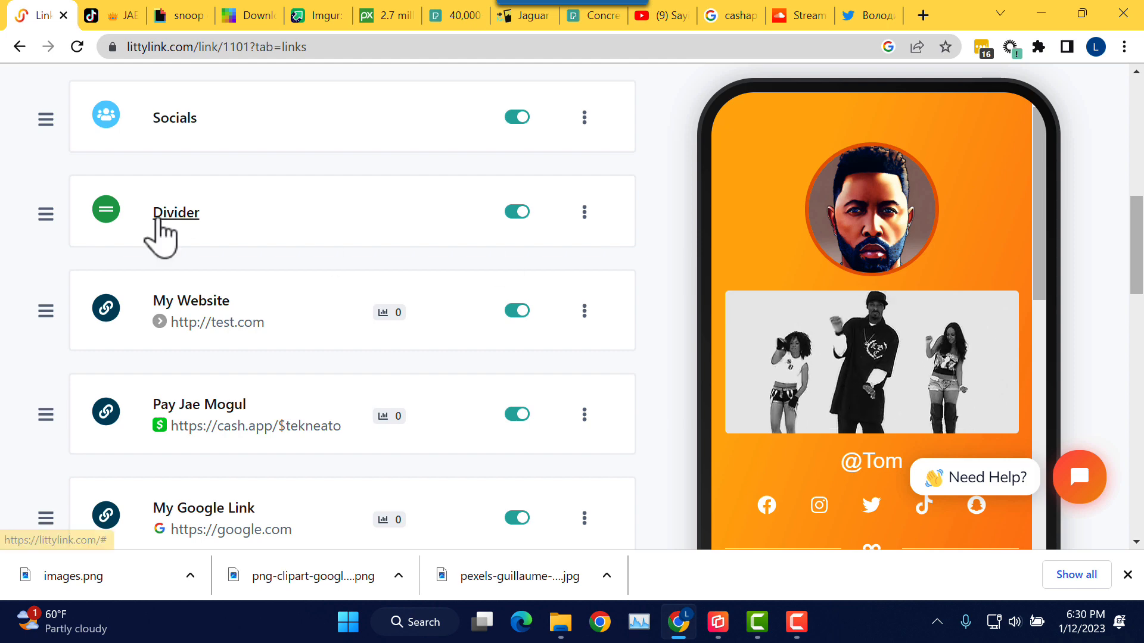
pyautogui.scroll(1, 193, 213)
pyautogui.scroll(2, 194, 221)
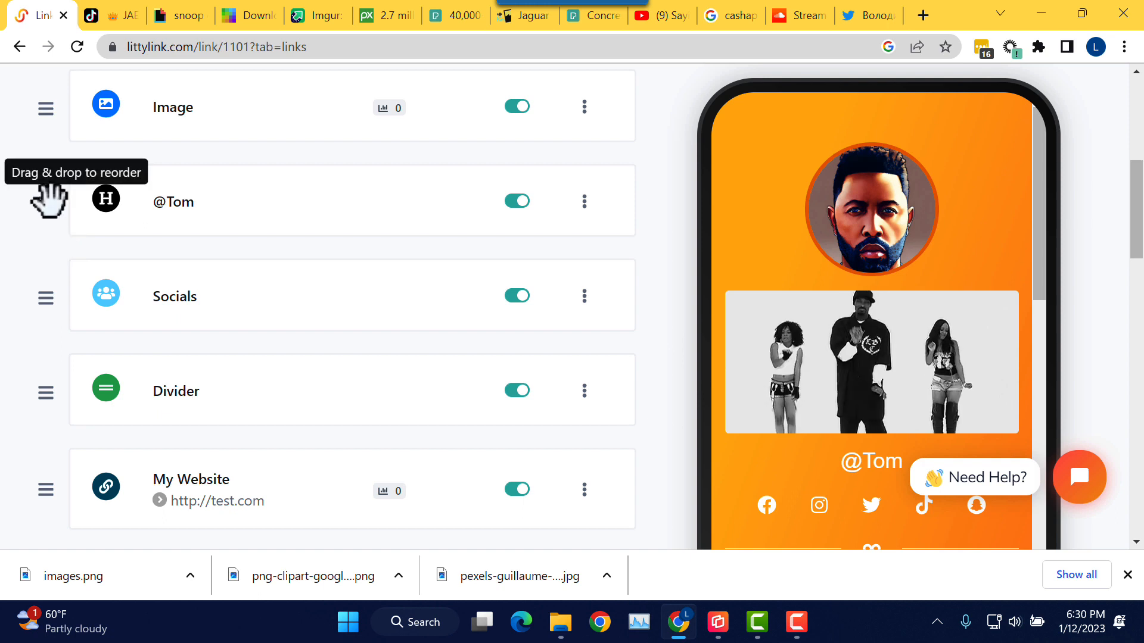
pyautogui.moveTo(49, 201); pyautogui.dragTo(56, 361)
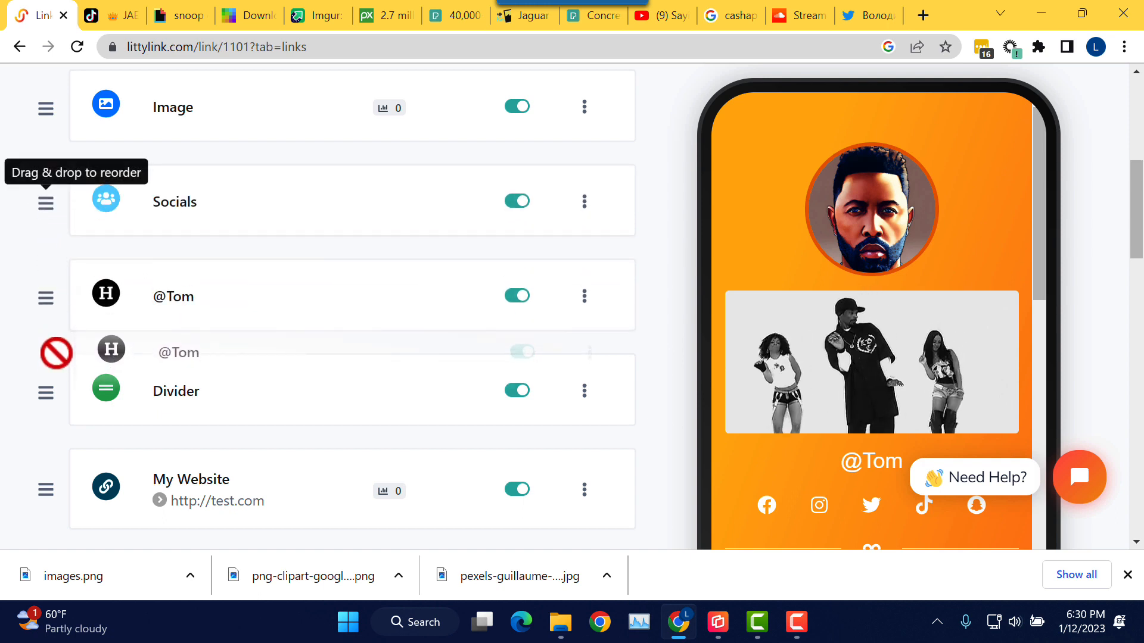
pyautogui.moveTo(56, 353); pyautogui.dragTo(65, 356)
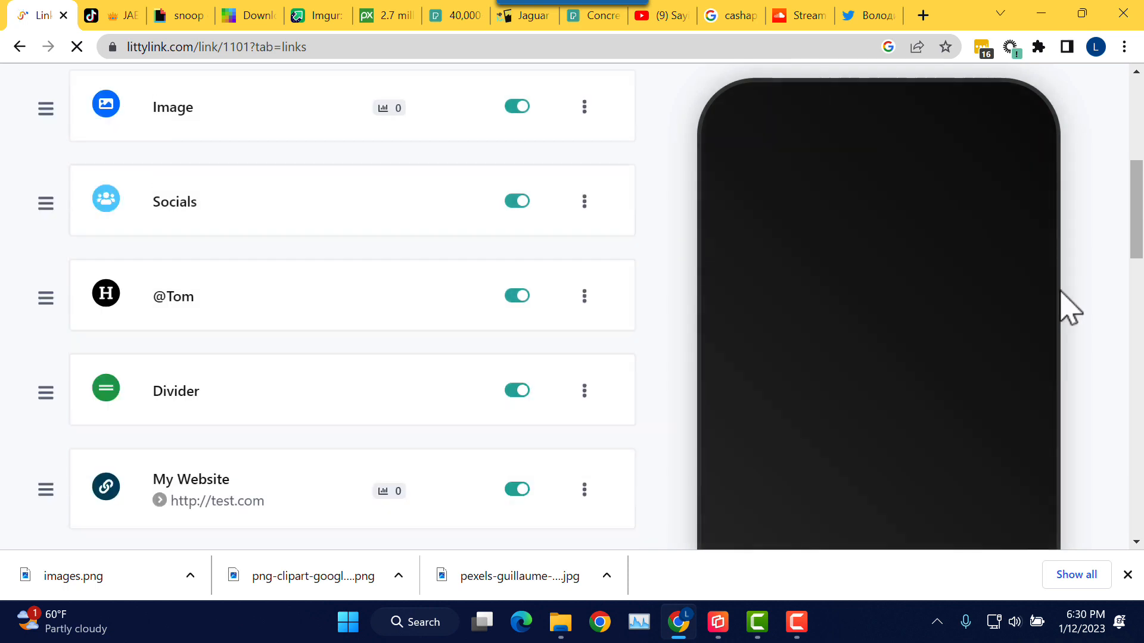
pyautogui.moveTo(1138, 245)
pyautogui.mouseDown()
pyautogui.moveTo(1138, 277)
pyautogui.moveTo(1130, 229)
pyautogui.mouseUp()
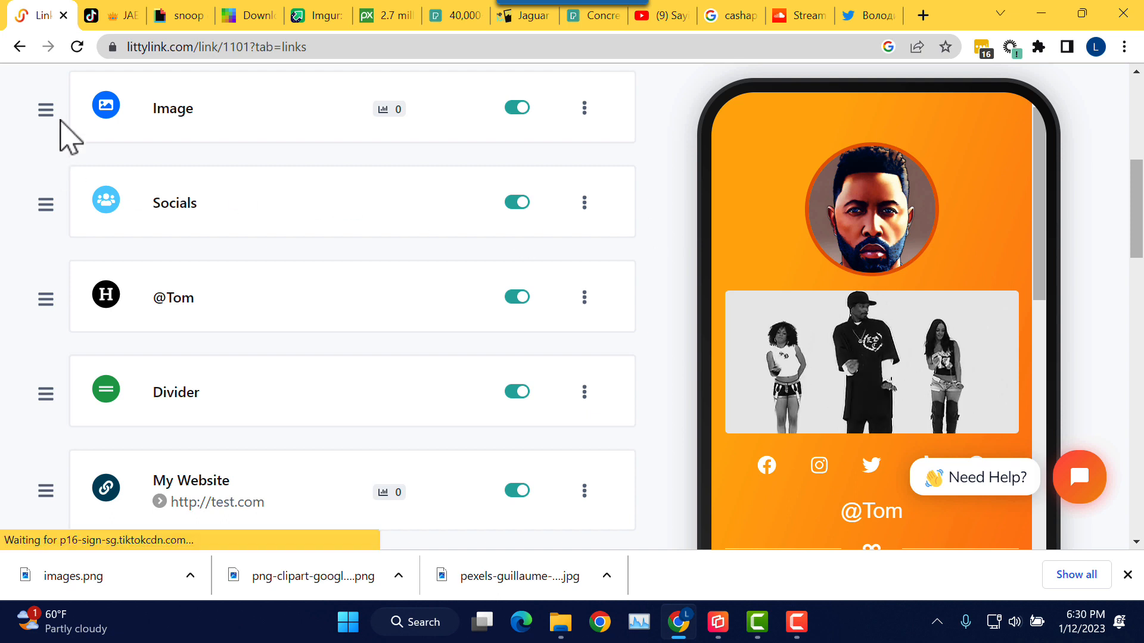
pyautogui.moveTo(46, 107); pyautogui.dragTo(75, 259)
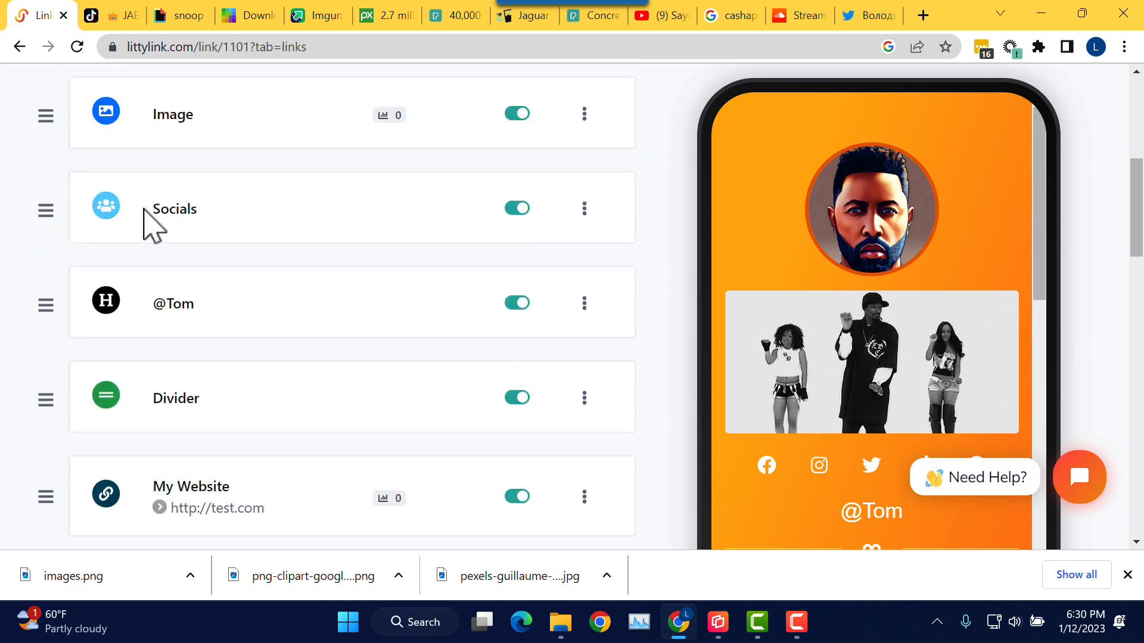
pyautogui.scroll(3, 152, 223)
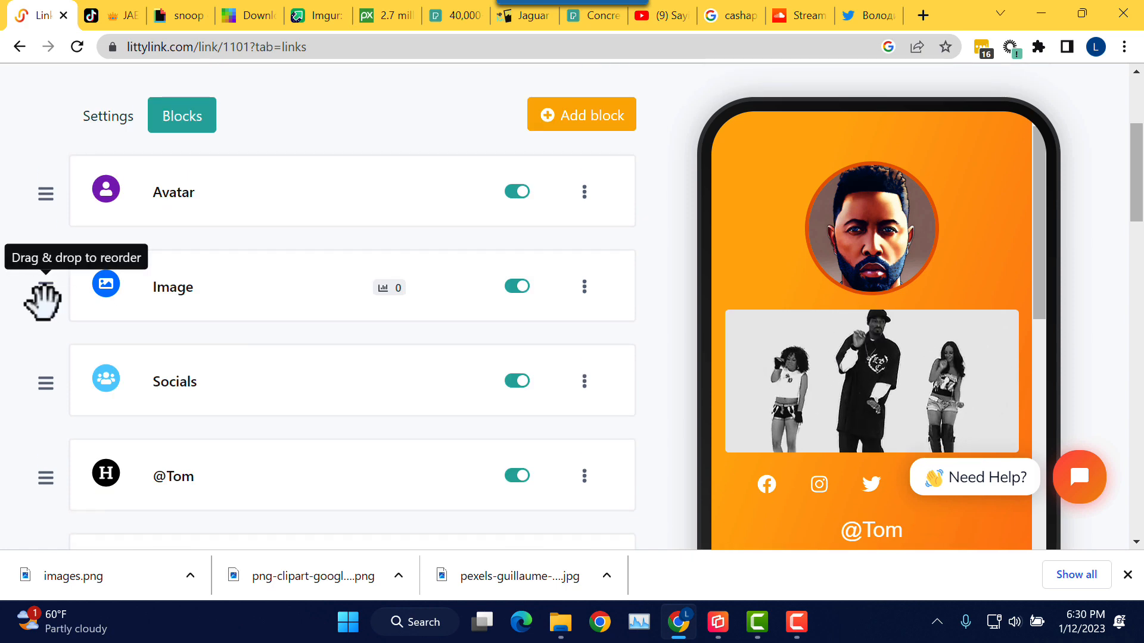
pyautogui.moveTo(43, 301); pyautogui.dragTo(90, 438)
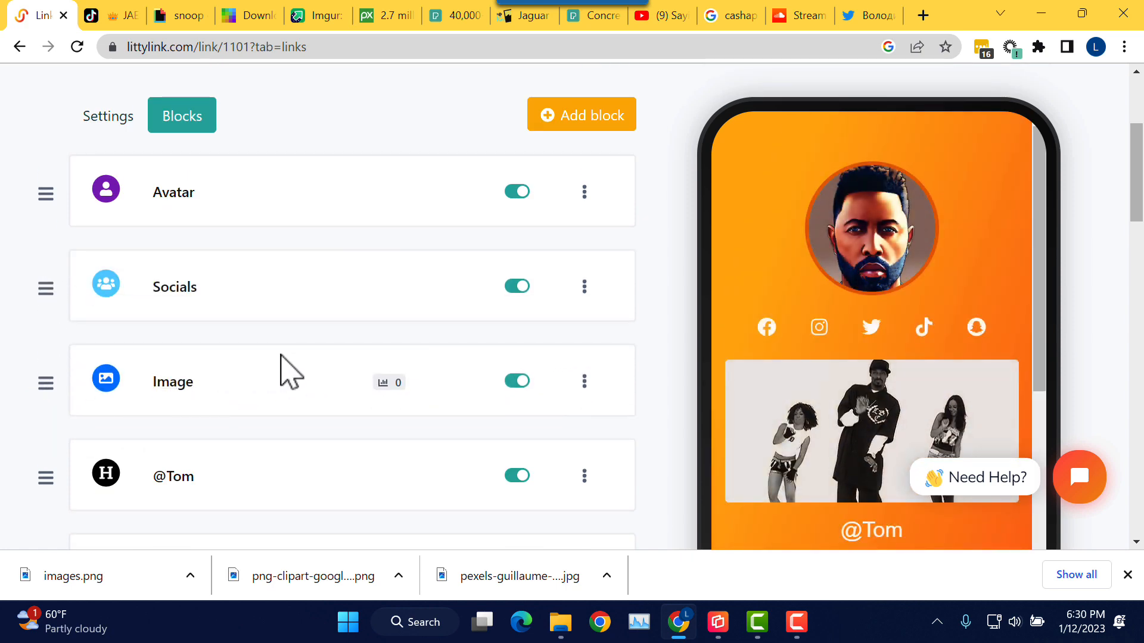
pyautogui.scroll(-1, 405, 342)
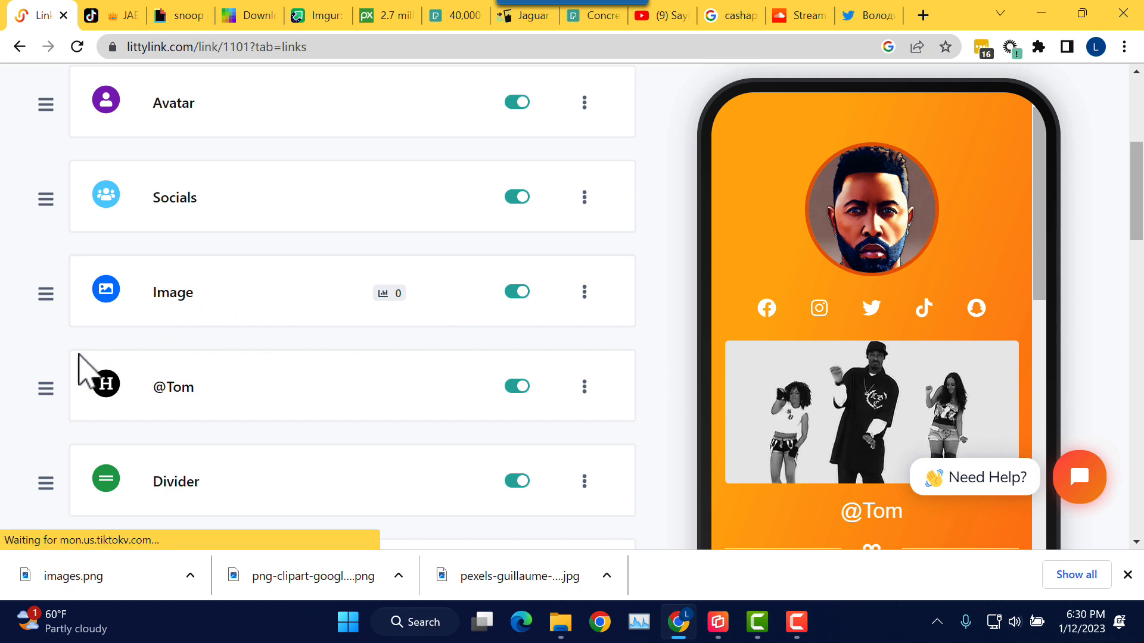
pyautogui.moveTo(46, 387); pyautogui.dragTo(63, 145)
pyautogui.scroll(-3, 163, 244)
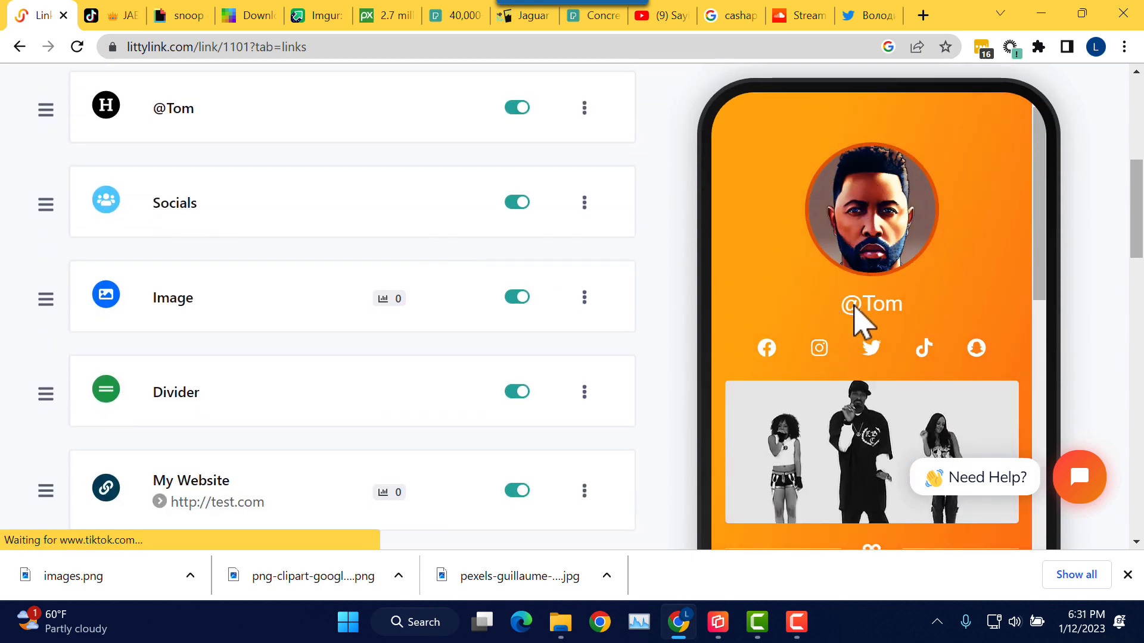
pyautogui.moveTo(1047, 267); pyautogui.dragTo(1047, 304)
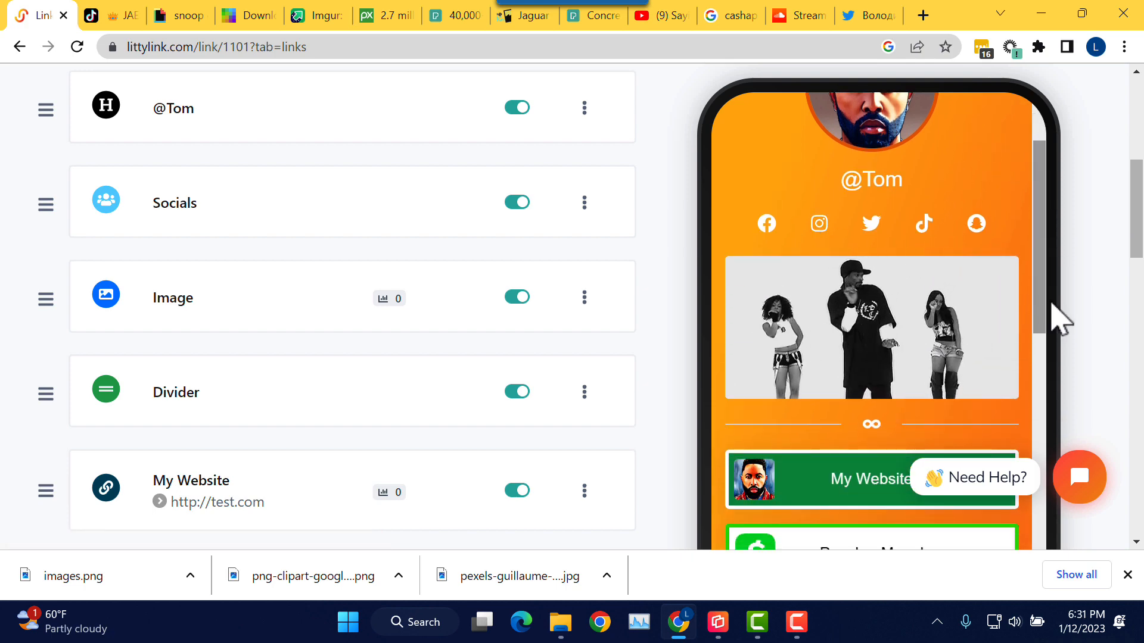
pyautogui.moveTo(1044, 288); pyautogui.dragTo(1044, 413)
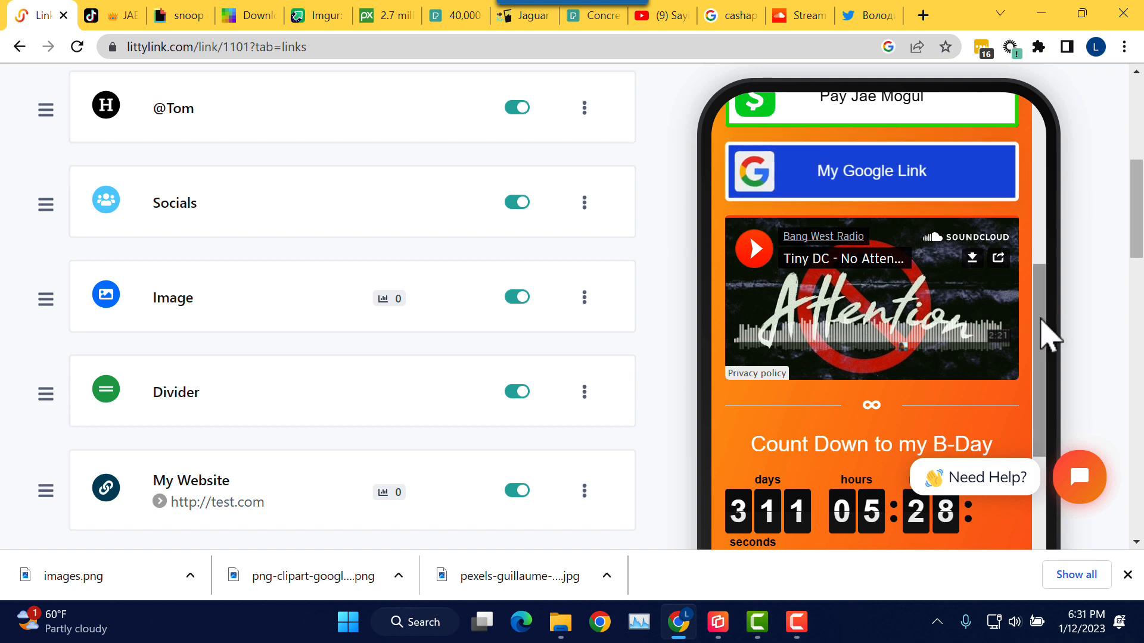
pyautogui.moveTo(1045, 332); pyautogui.dragTo(1045, 423)
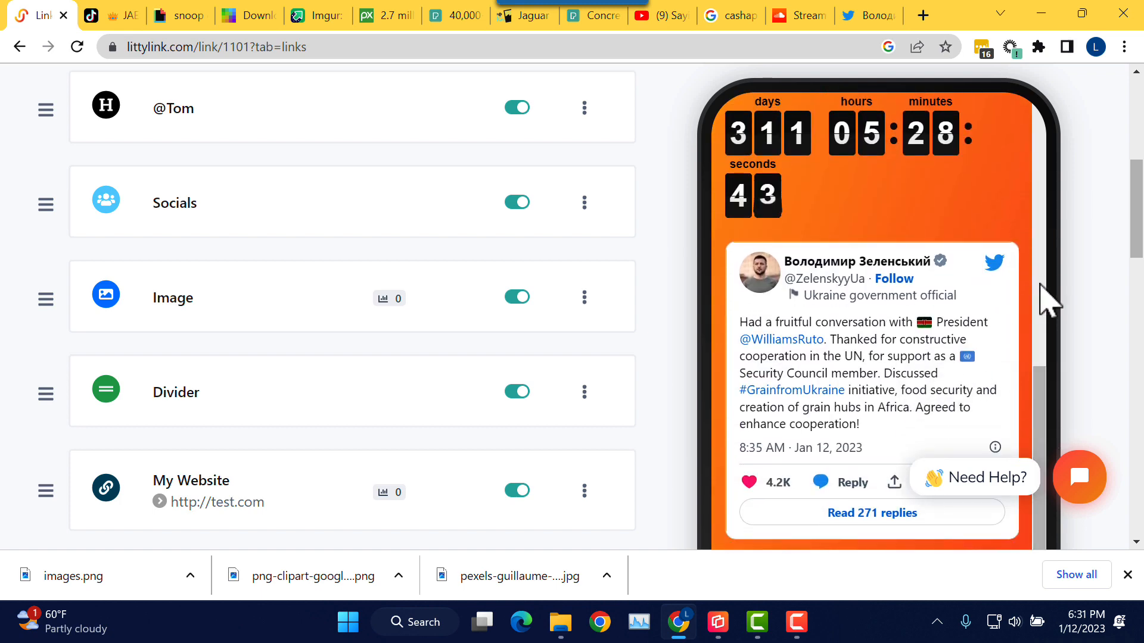
pyautogui.moveTo(1040, 376); pyautogui.dragTo(1050, 465)
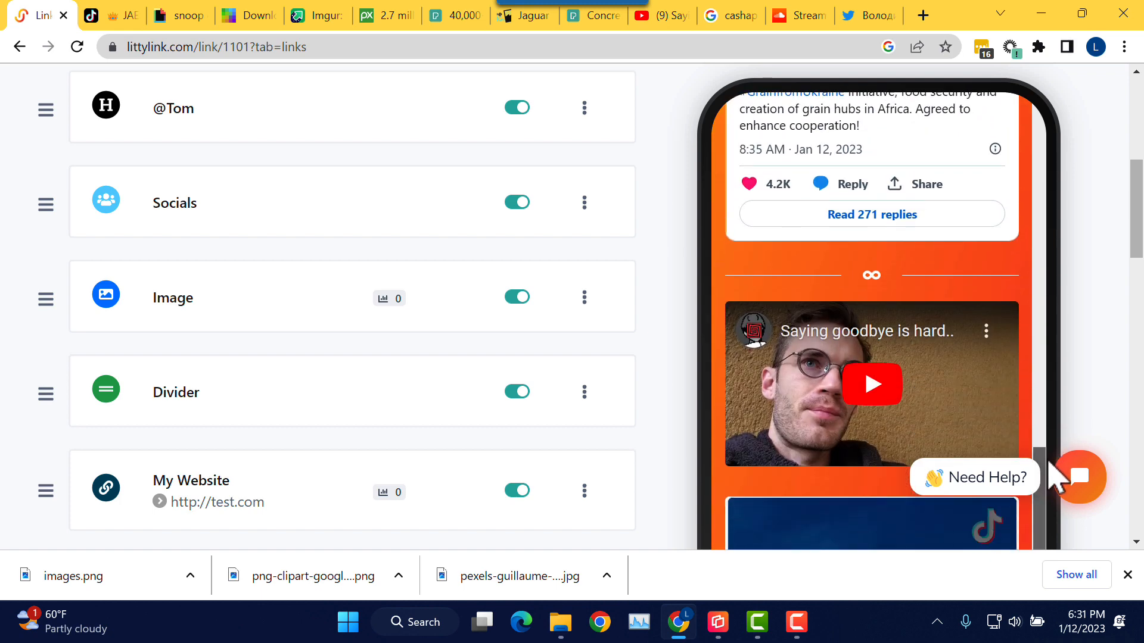
pyautogui.scroll(-7, 996, 324)
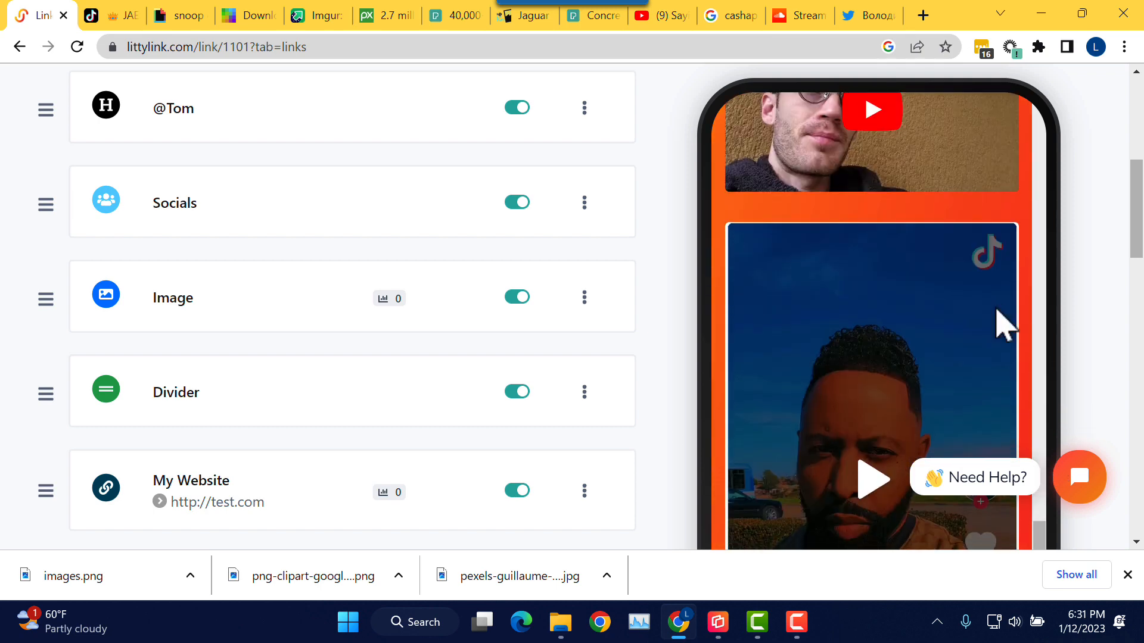
pyautogui.scroll(10, 1020, 384)
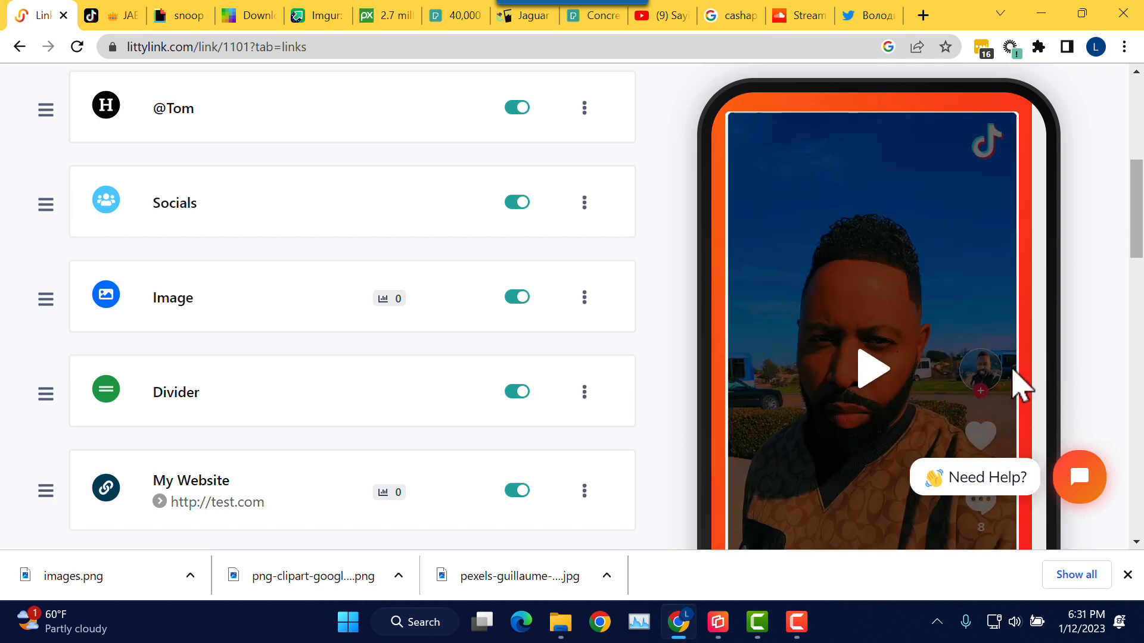
pyautogui.scroll(8, 1020, 384)
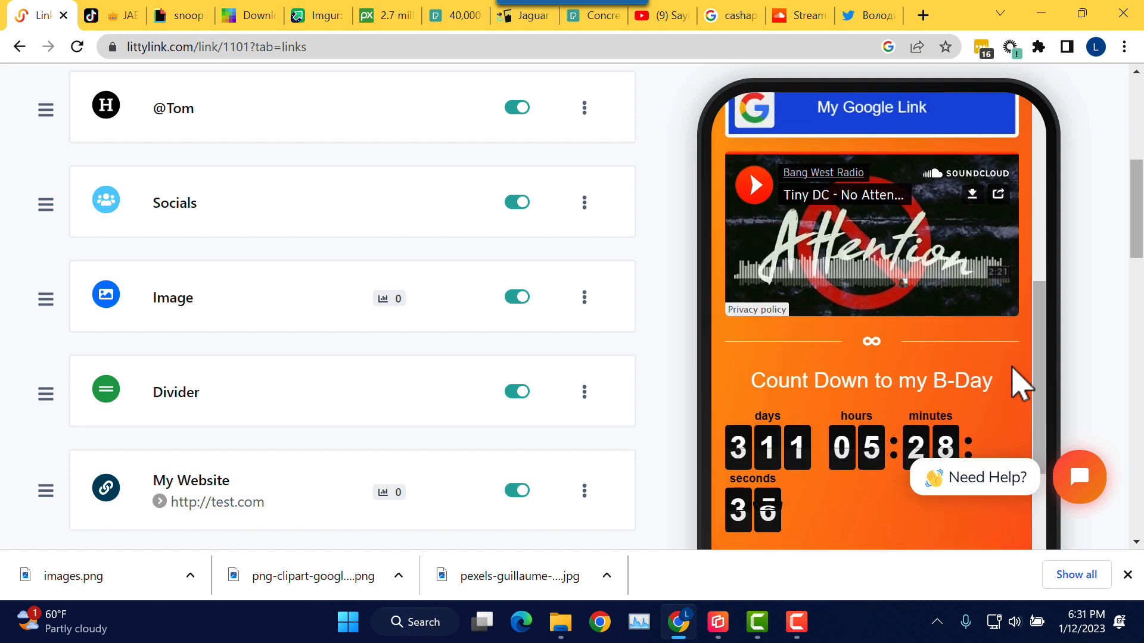
pyautogui.scroll(3, 1020, 384)
pyautogui.scroll(3, 1020, 385)
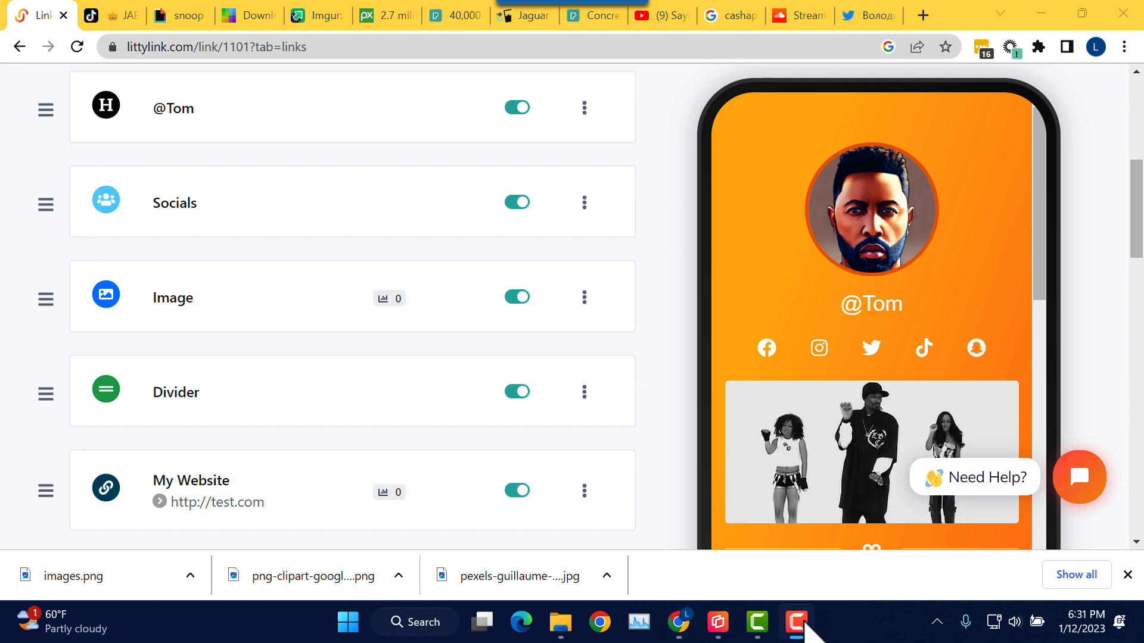
# Step: Bring the Reflector mirrored-phone window to the front to view the live litty.bio page
pyautogui.click(757, 624)
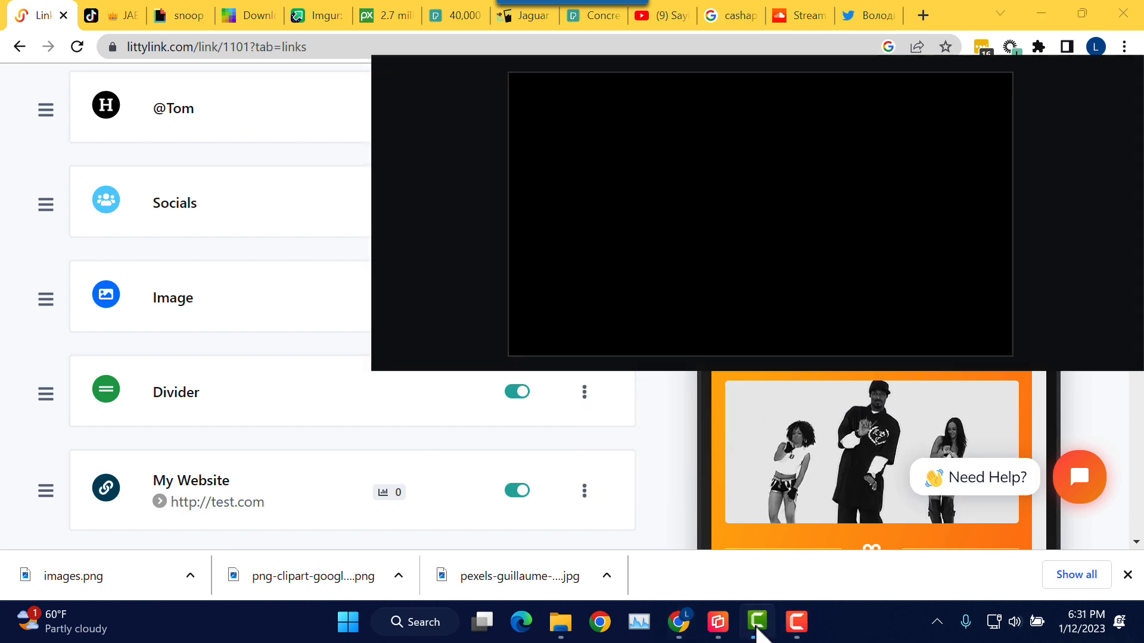
pyautogui.click(757, 625)
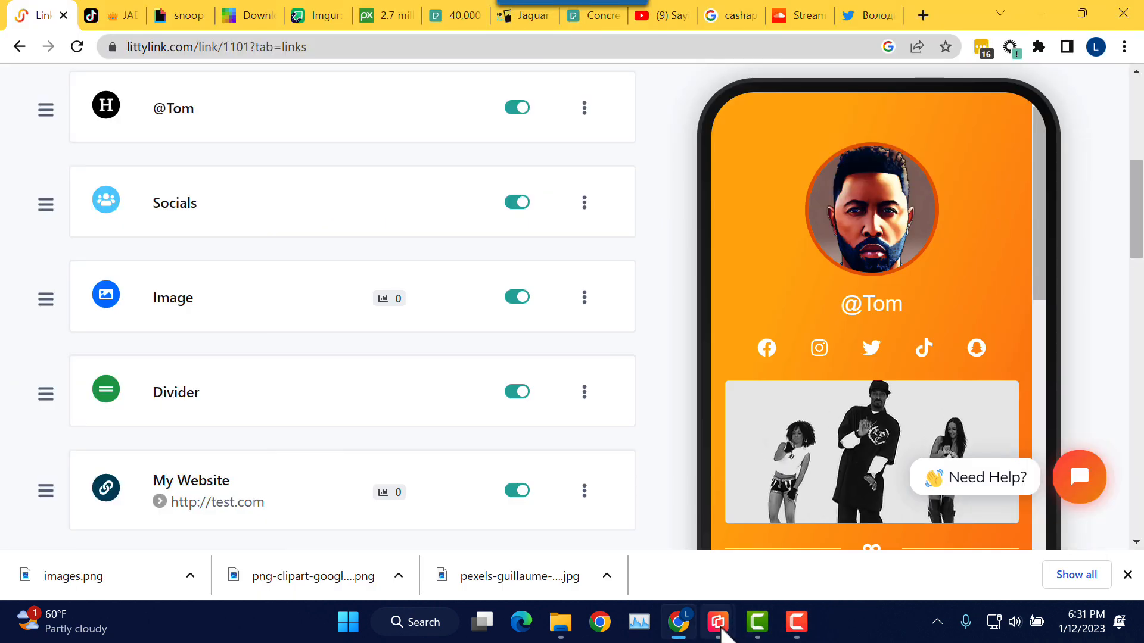
pyautogui.click(832, 554)
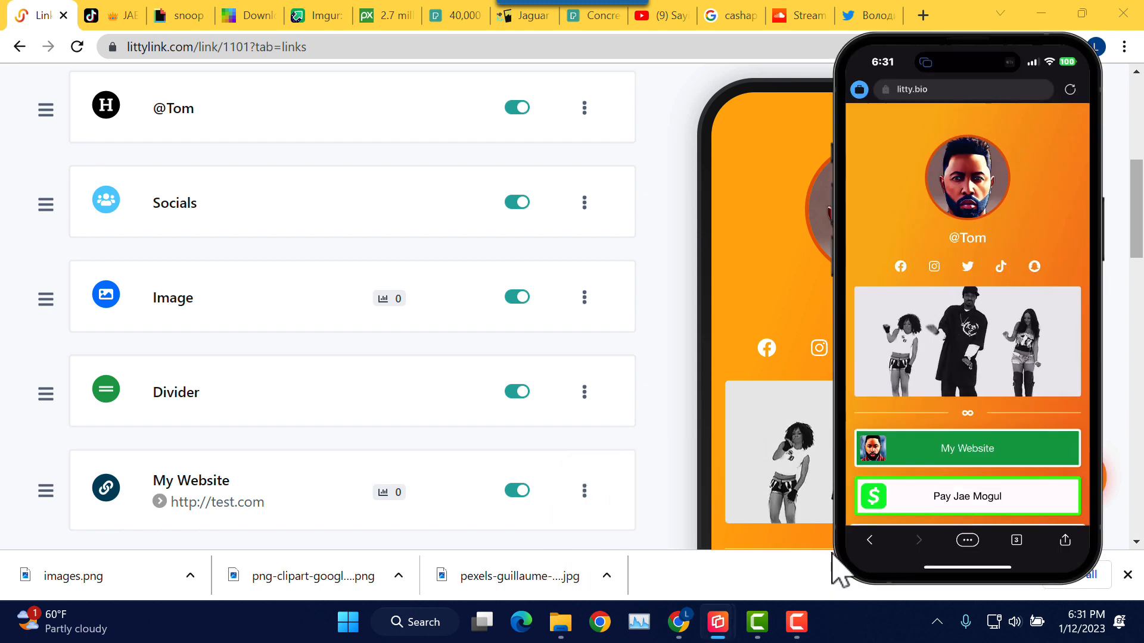